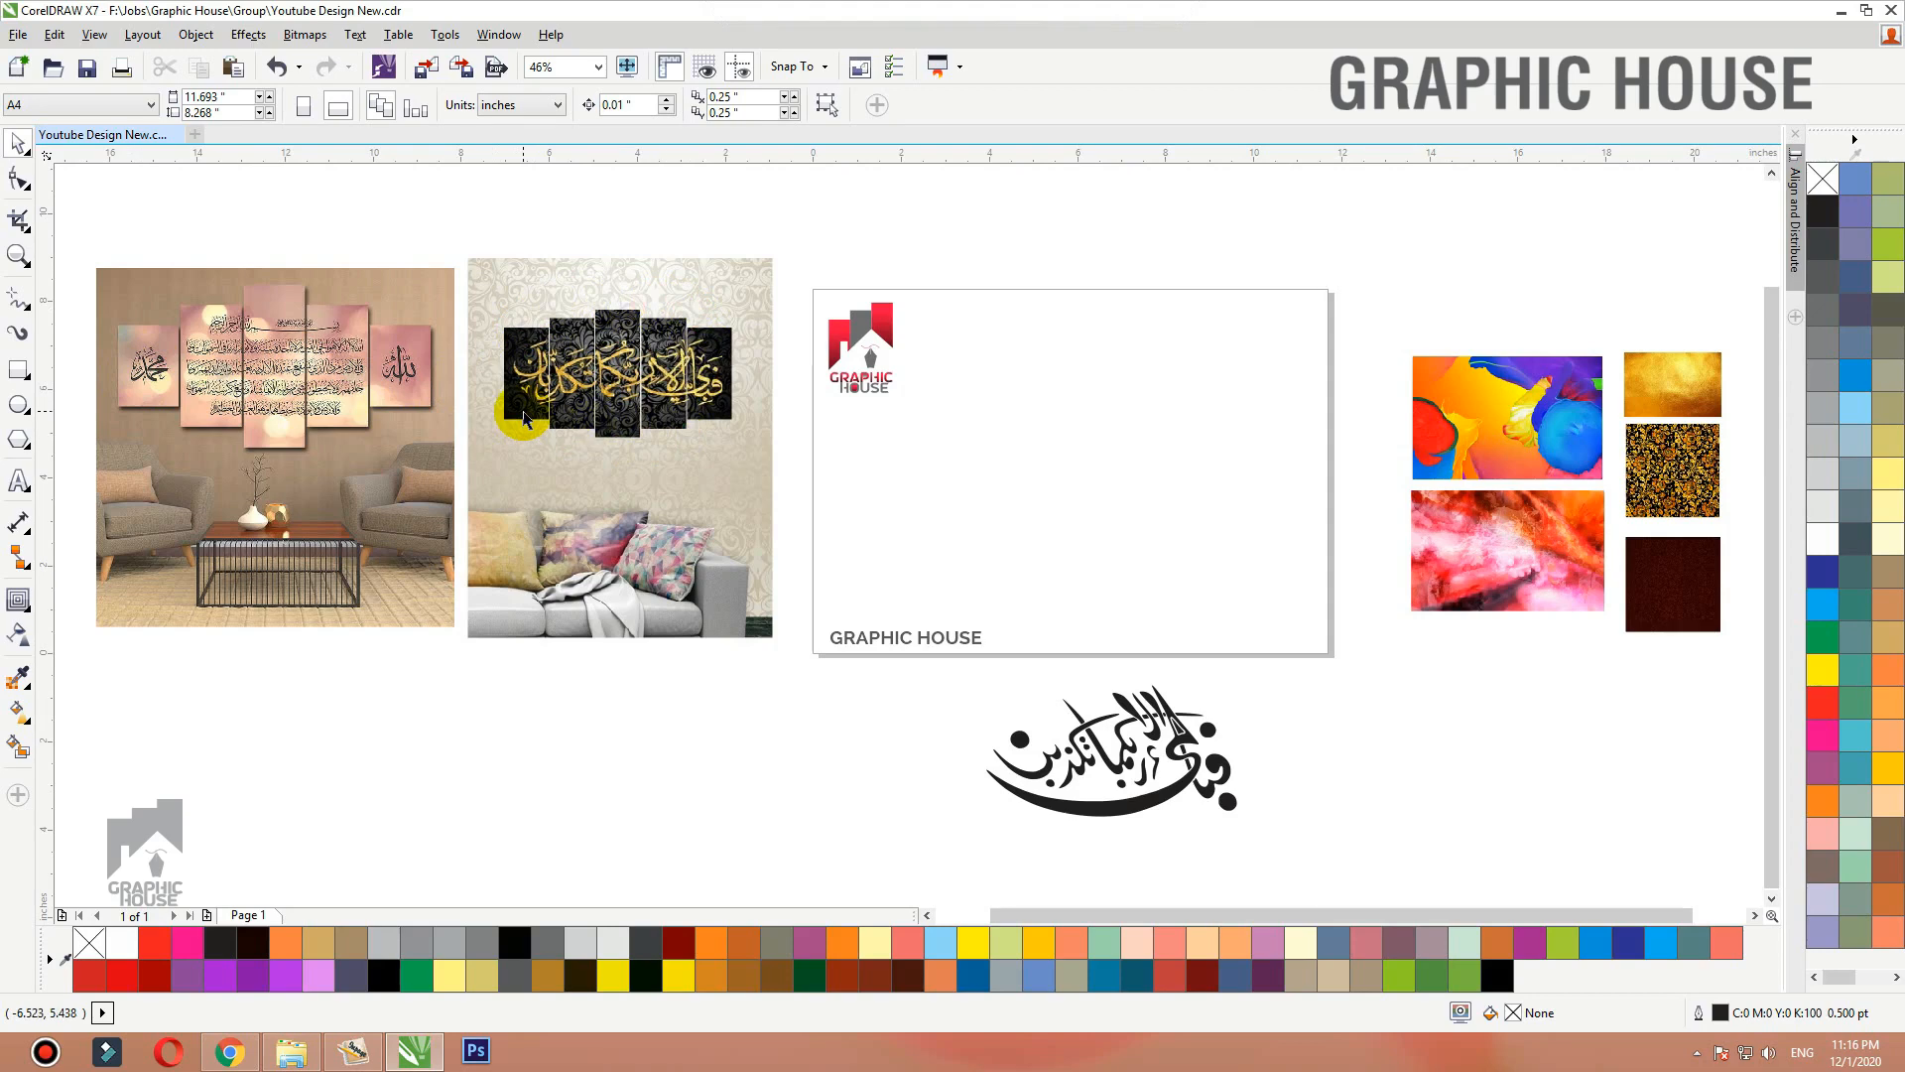
Move the black calligraphy artwork below the page a little to the right.
left_click(1687, 458)
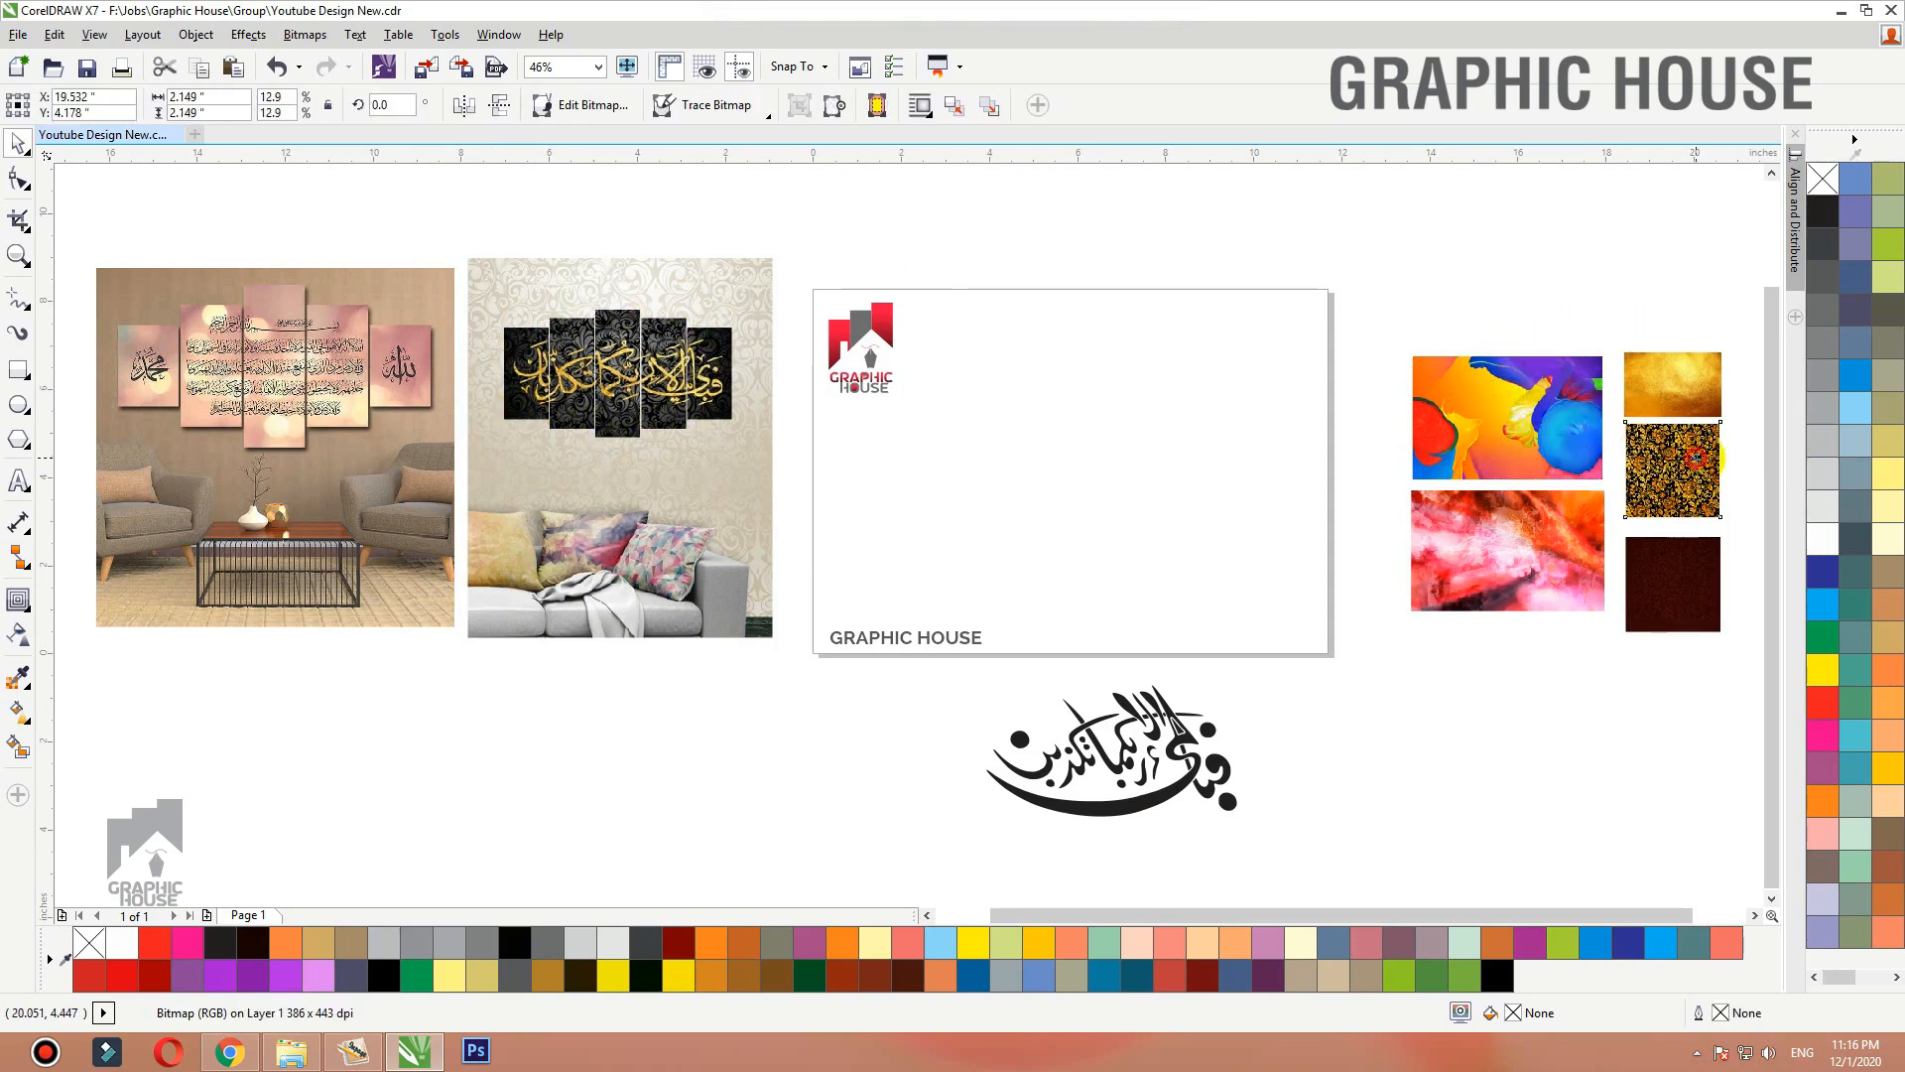
left_click_drag(1063, 799, 1234, 819)
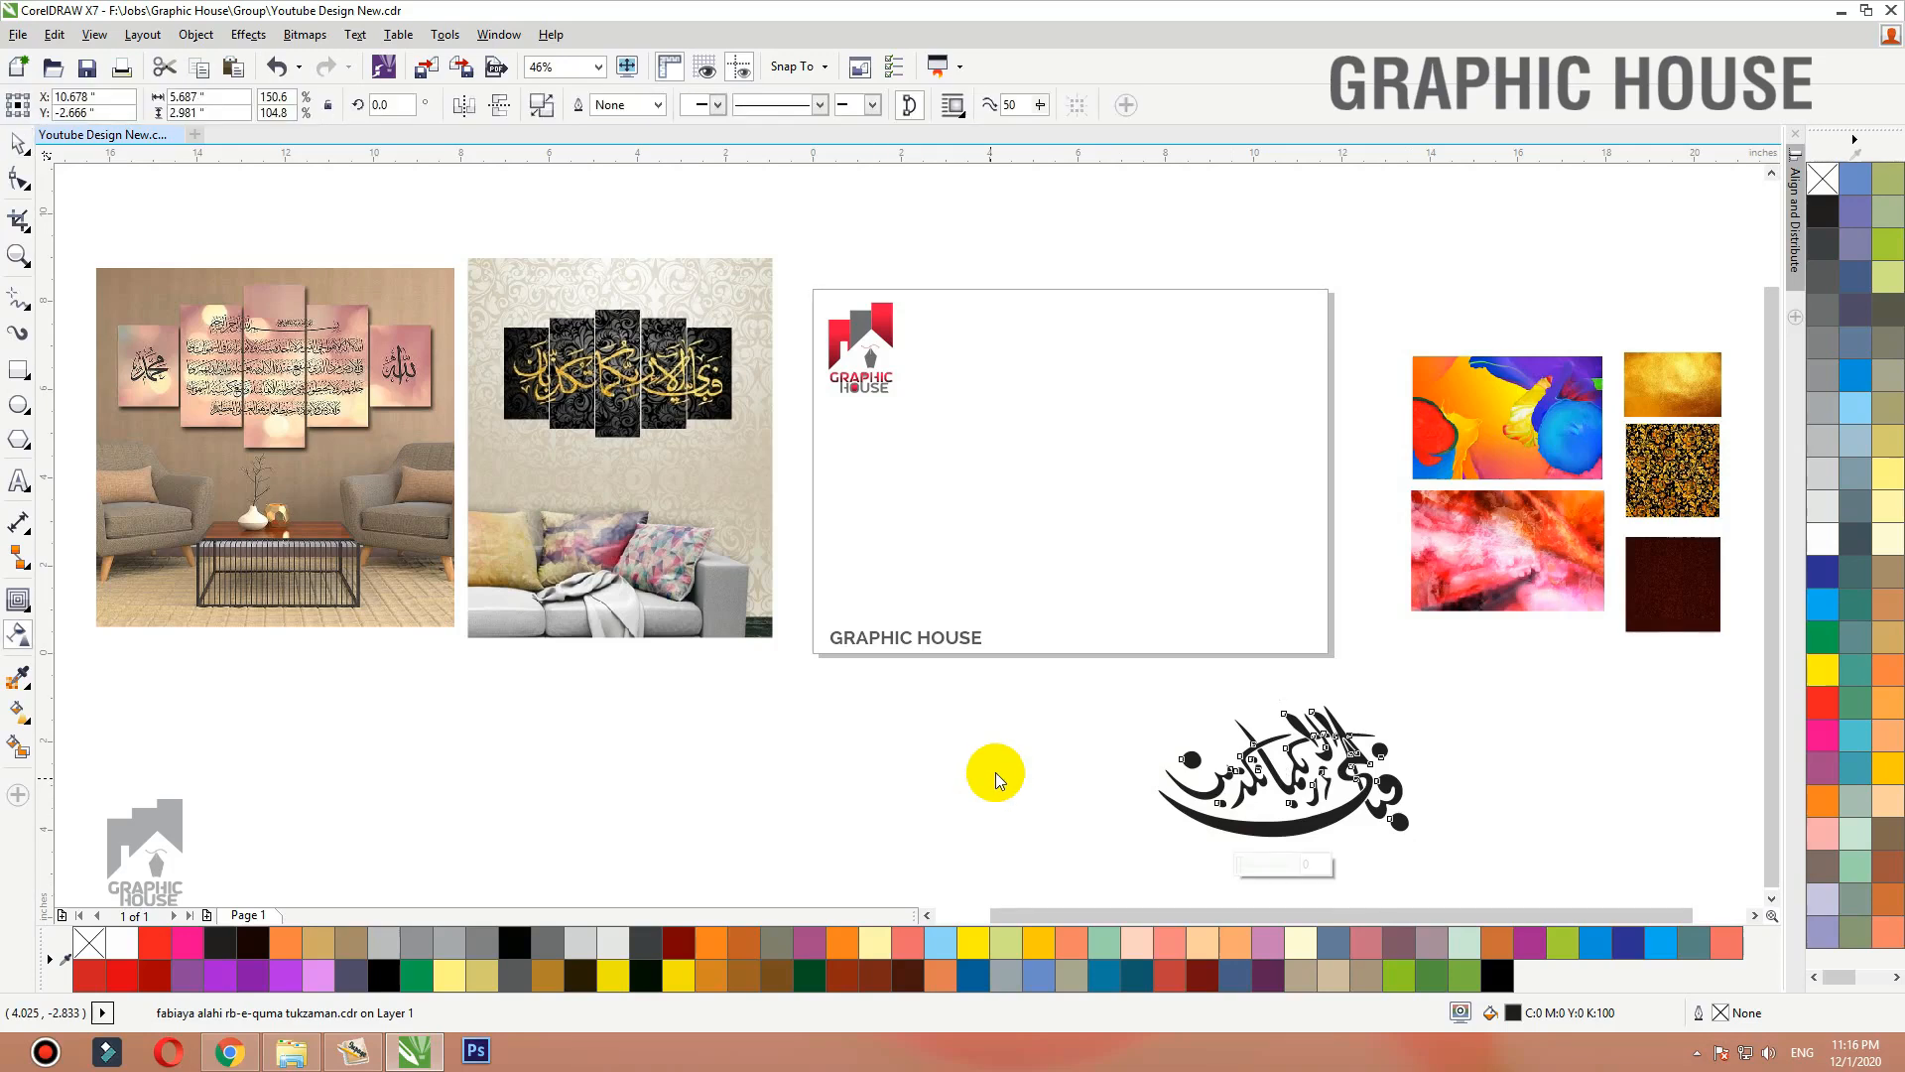
left_click(998, 761)
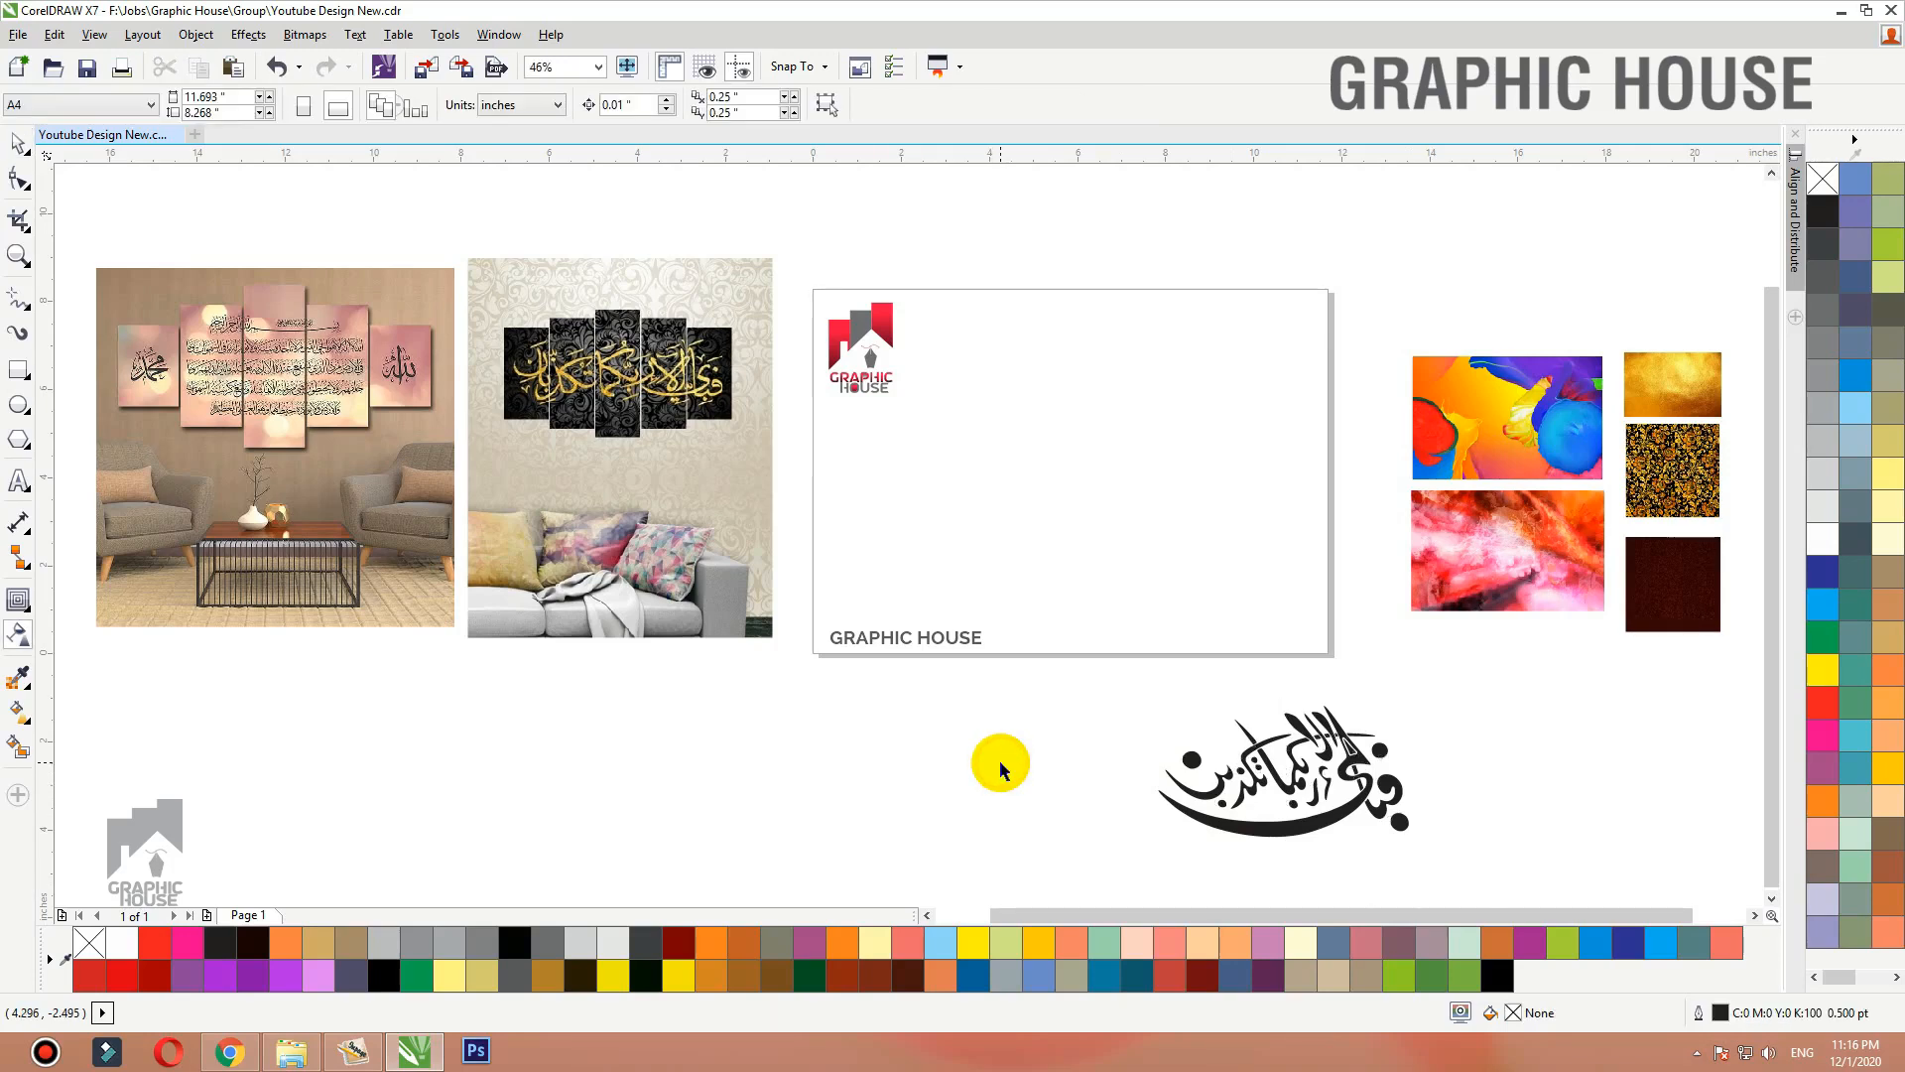
left_click(18, 144)
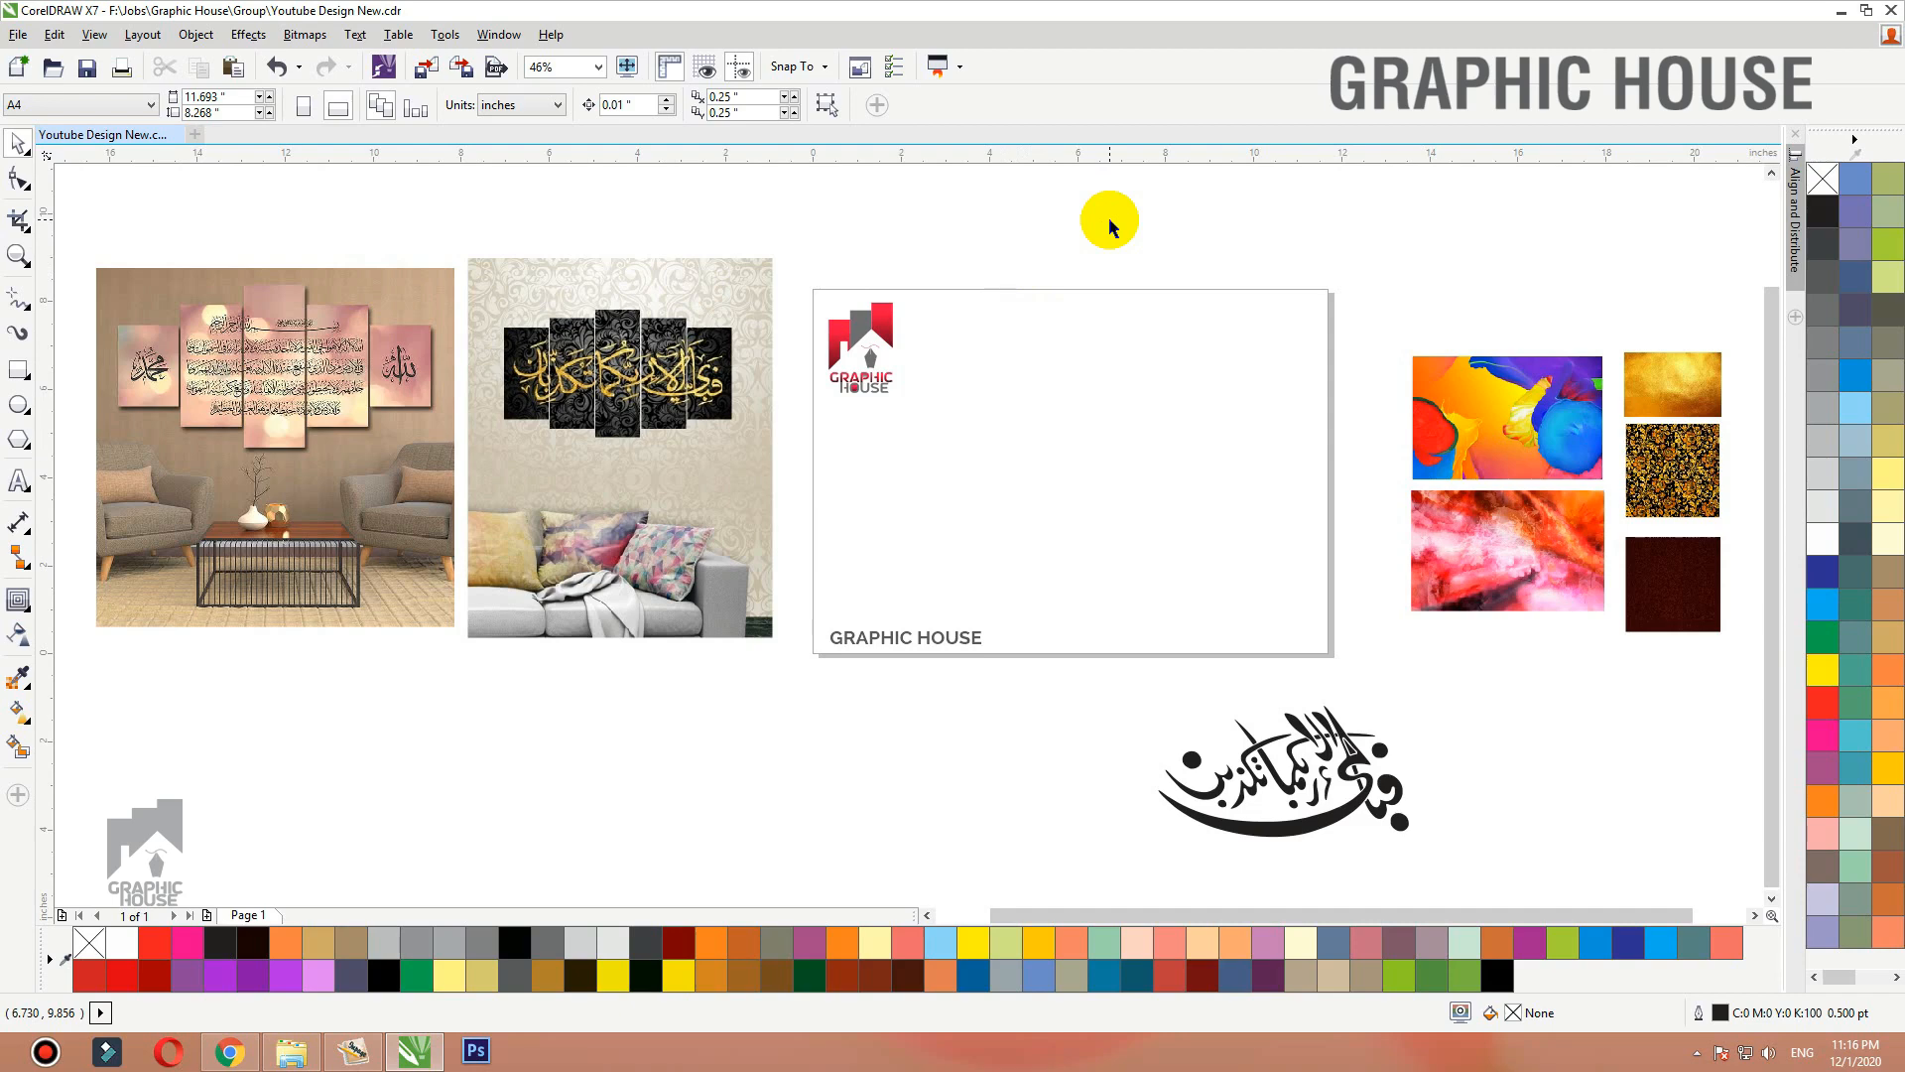
Examine the two five-panel wall art reference images up close, looking at how the panels are laid out.
left_click(627, 353)
key("shift+F2")
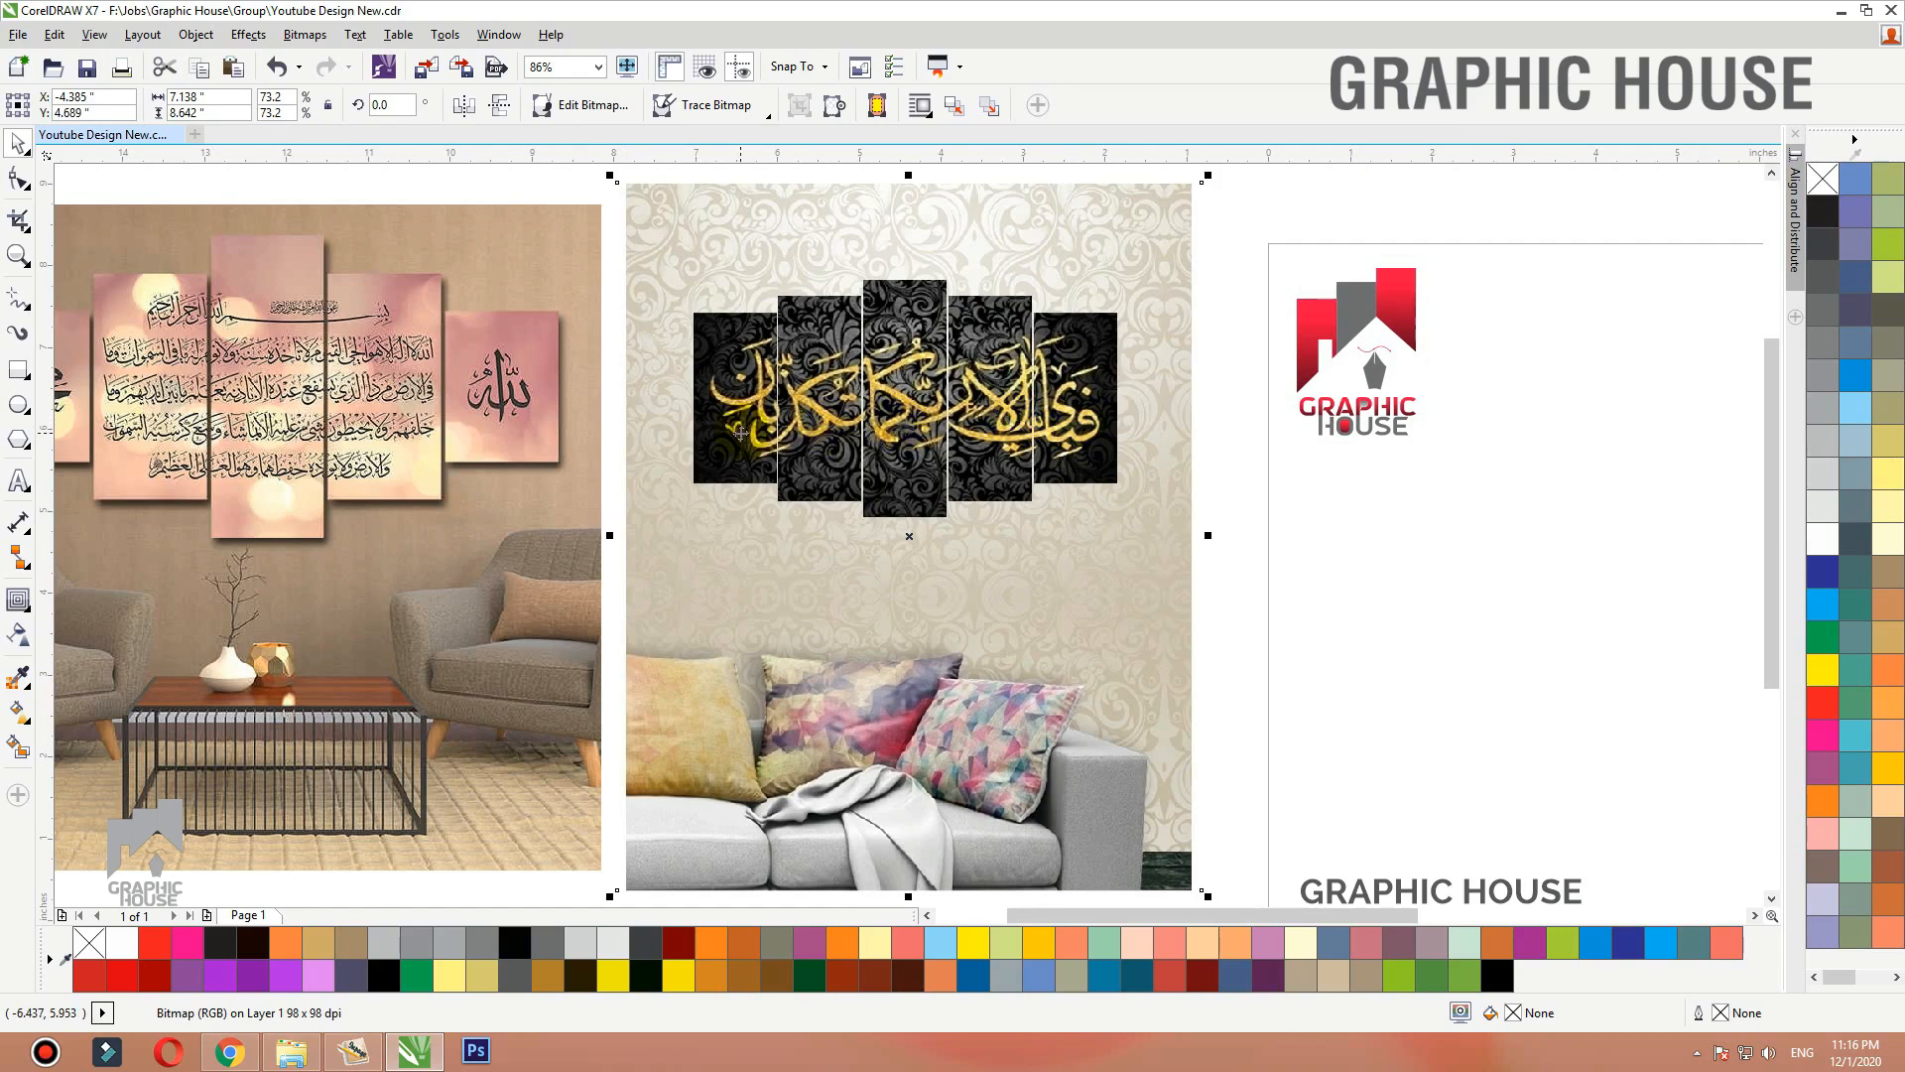
scroll(741, 433, "up", 3)
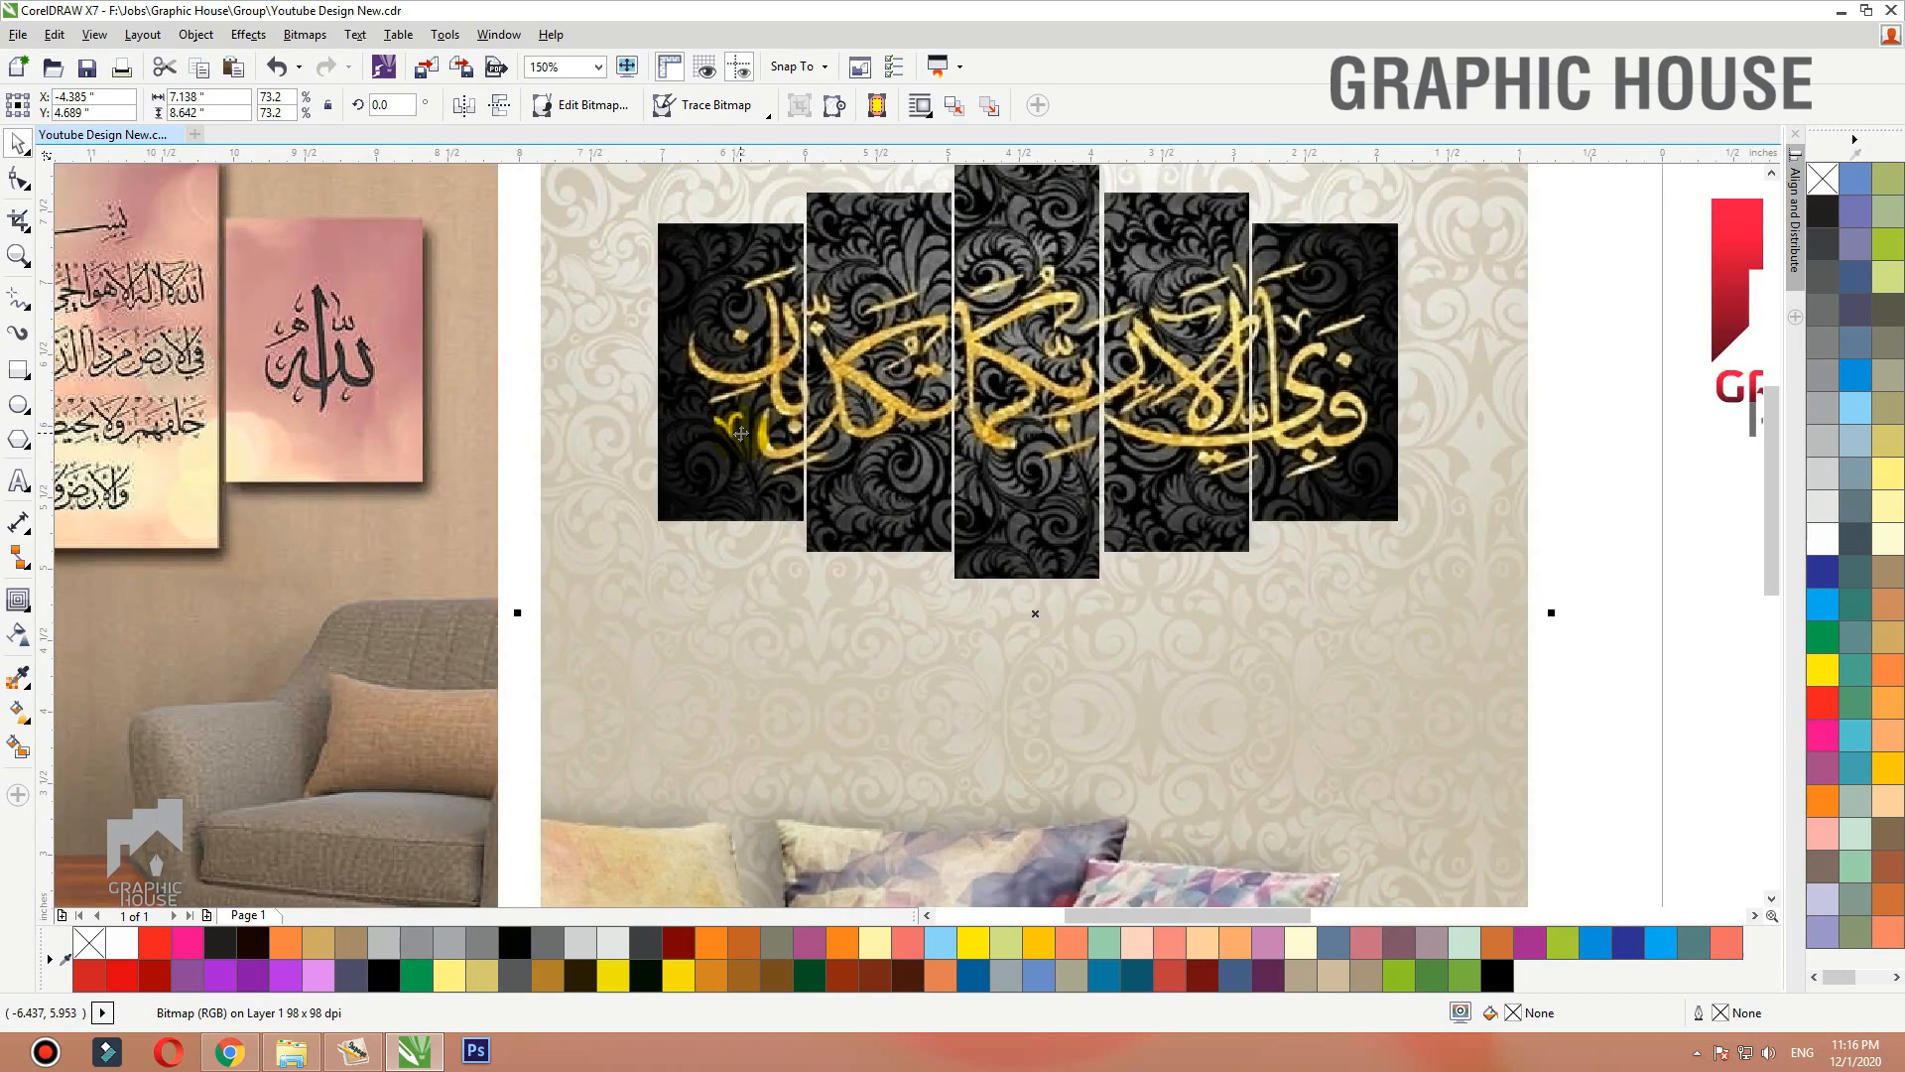
scroll(742, 433, "down", 5)
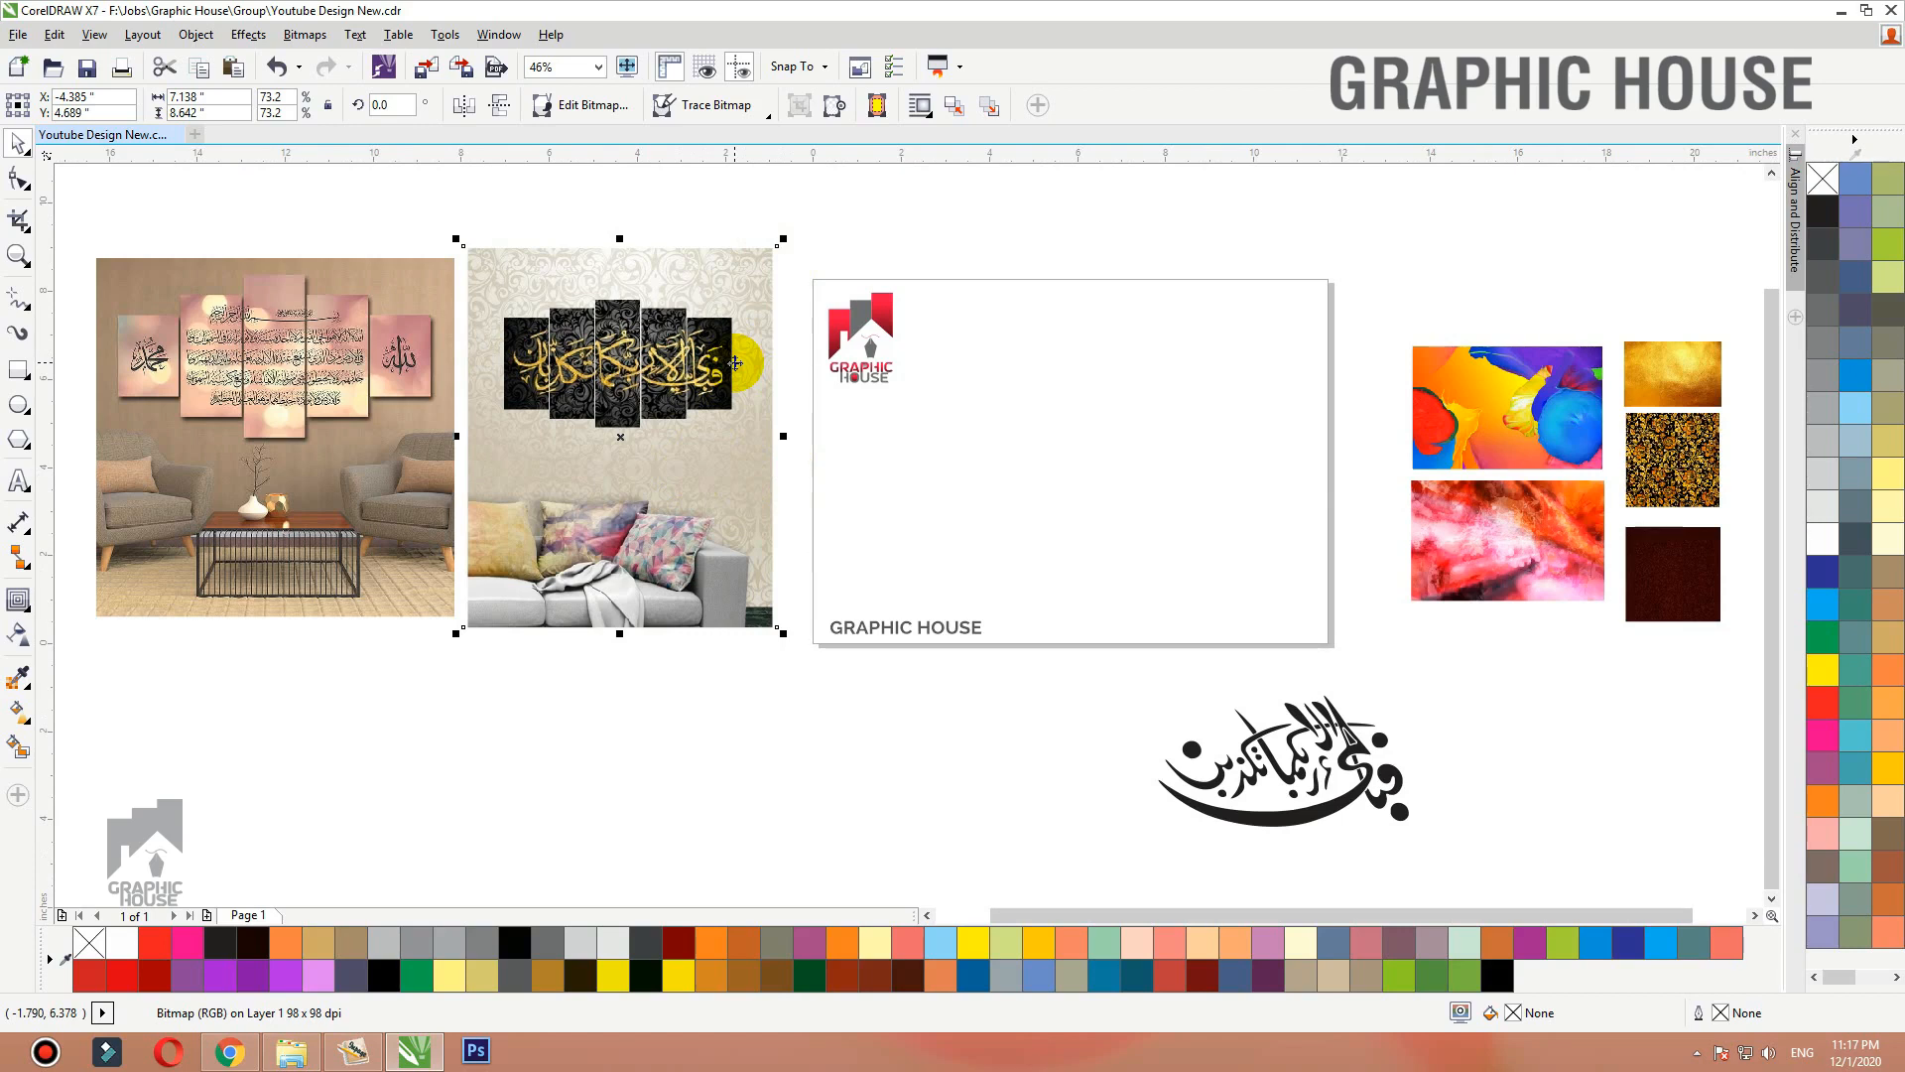
left_click(298, 347)
key("shift+F2")
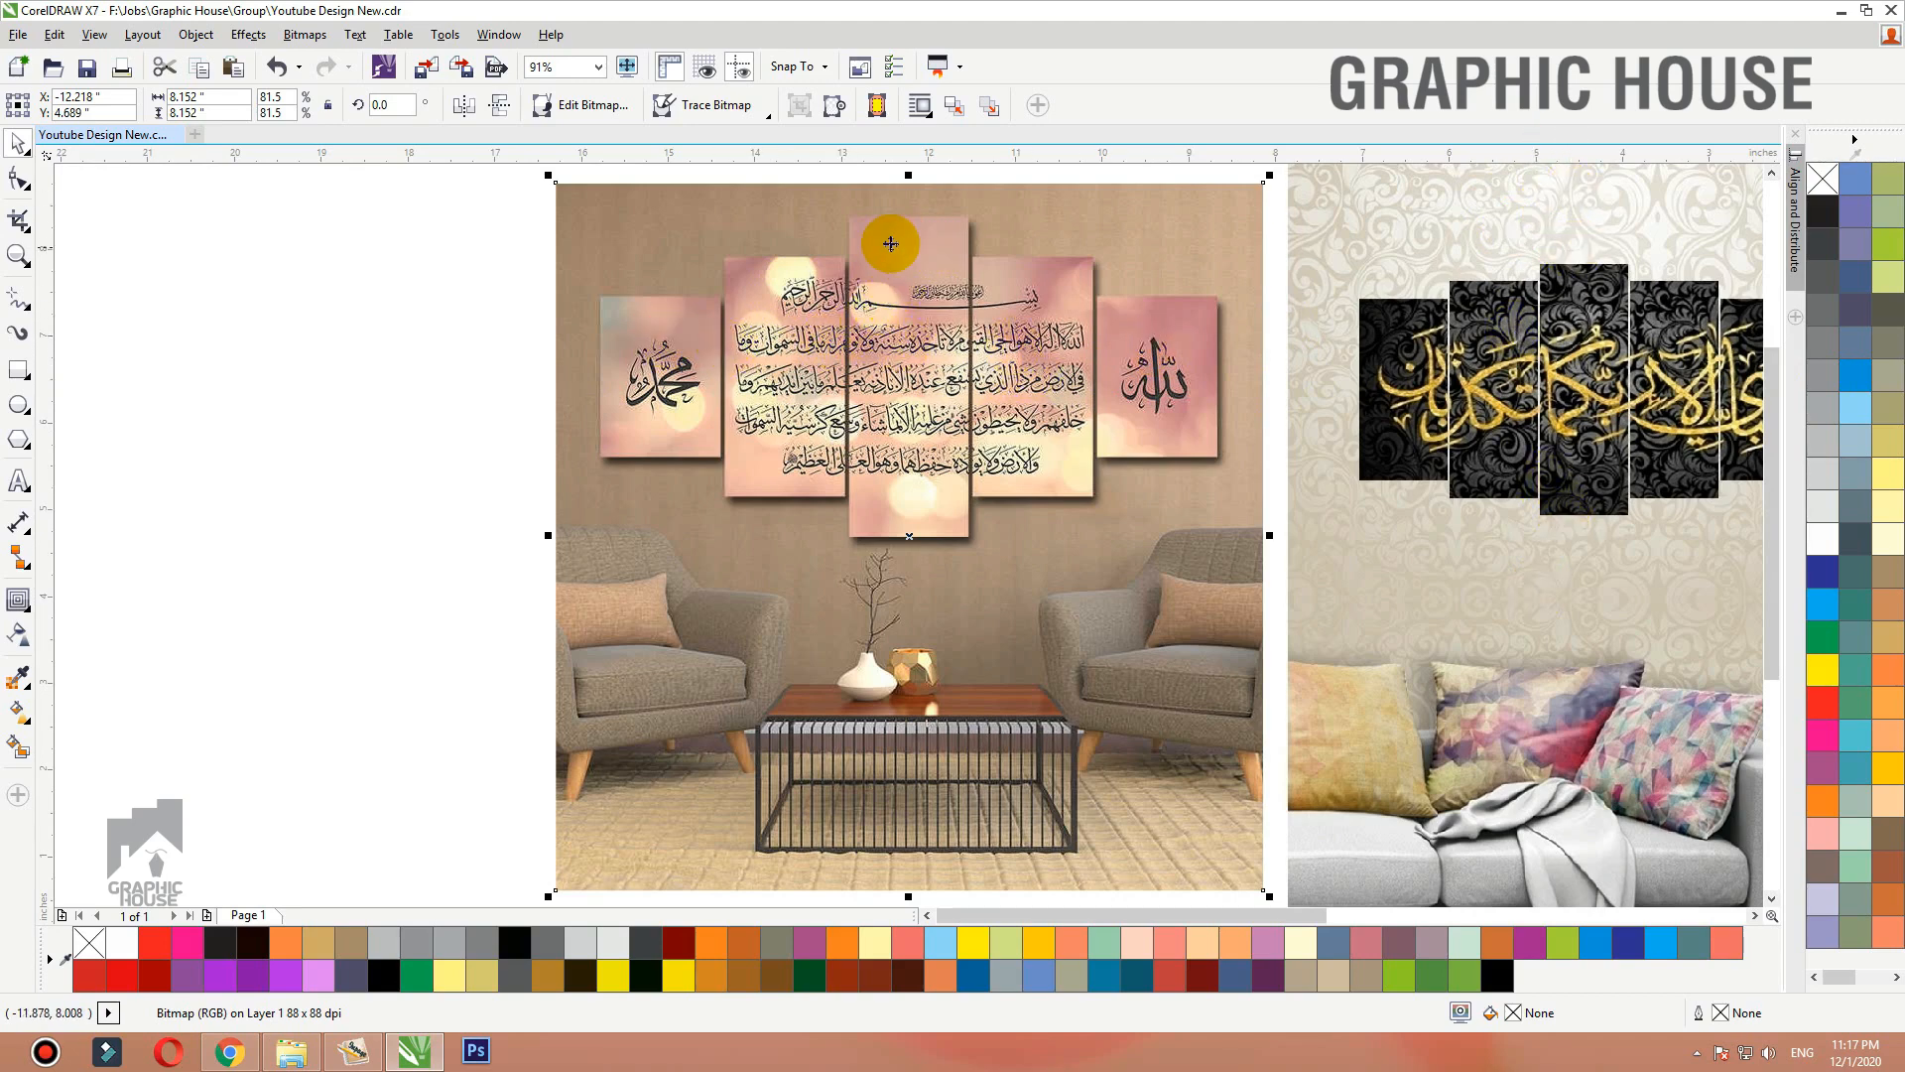
left_click(383, 407)
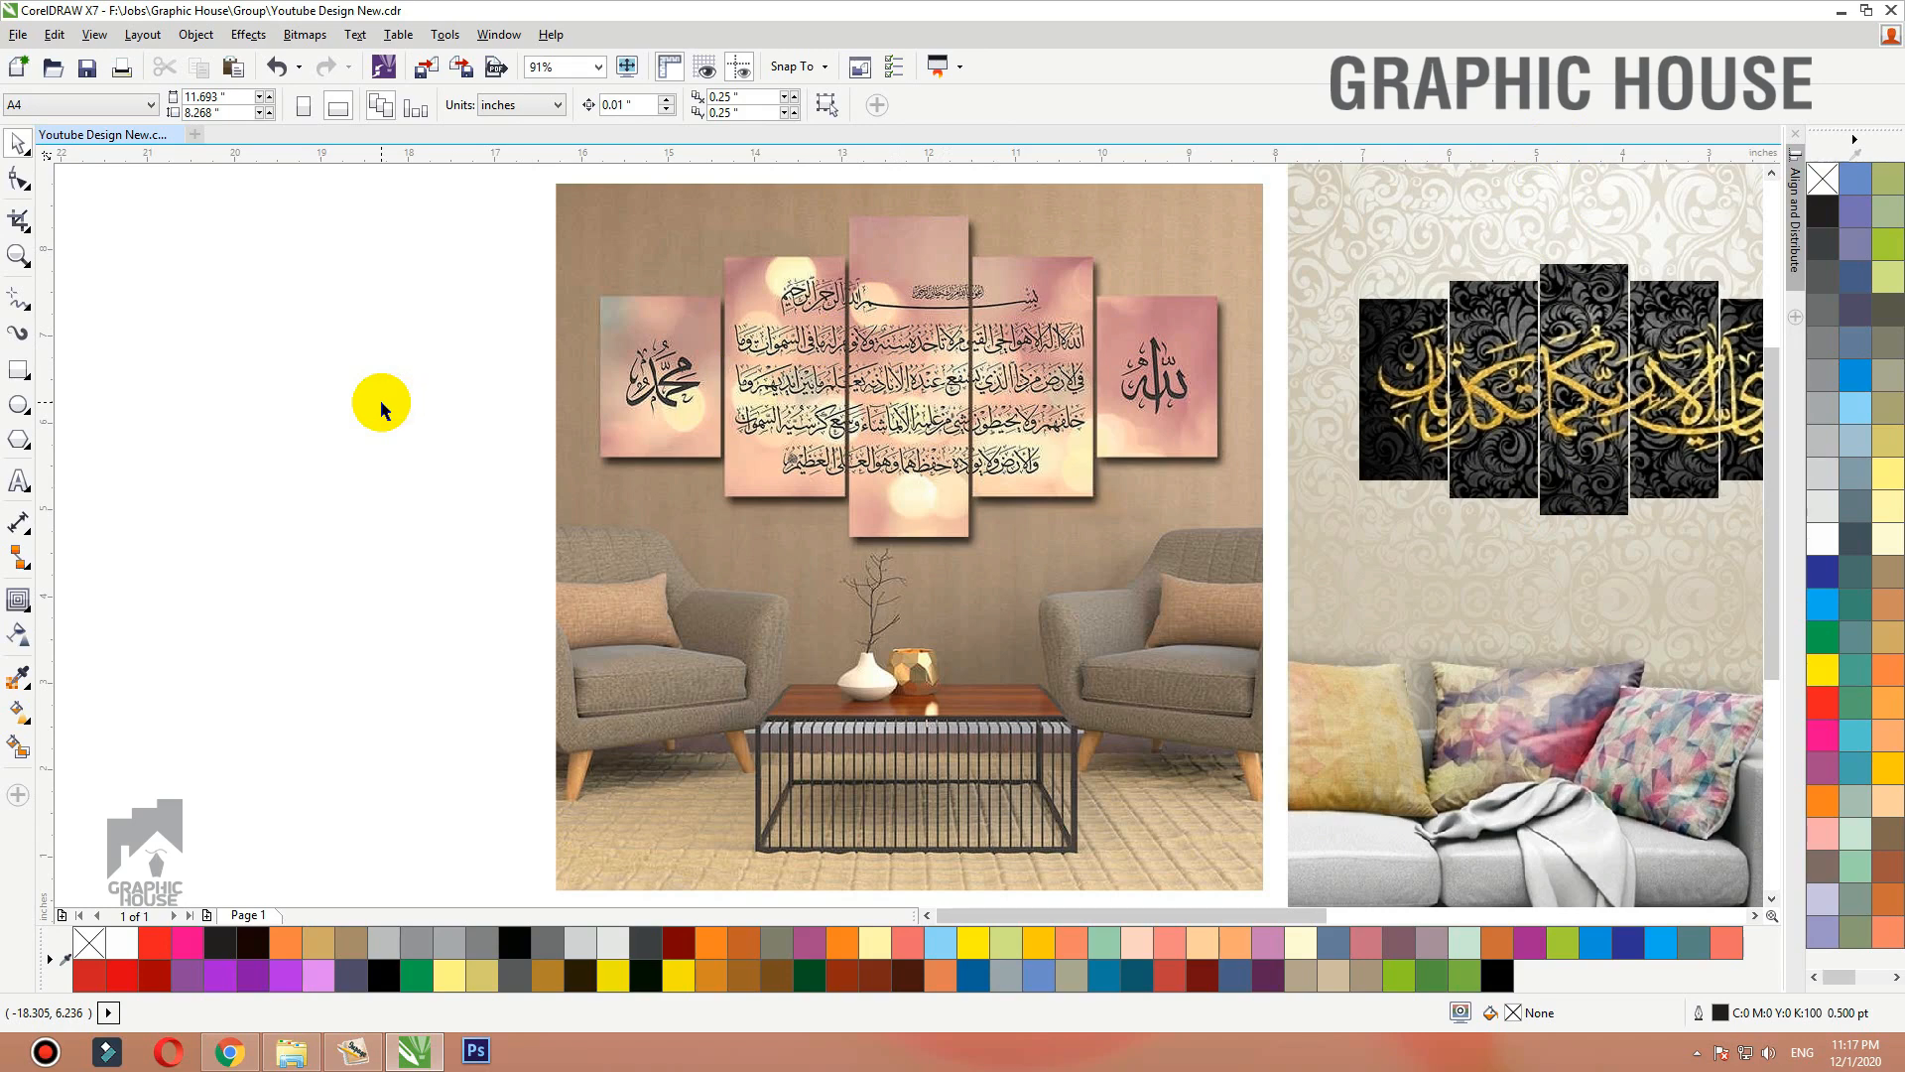
scroll(382, 407, "down", 2)
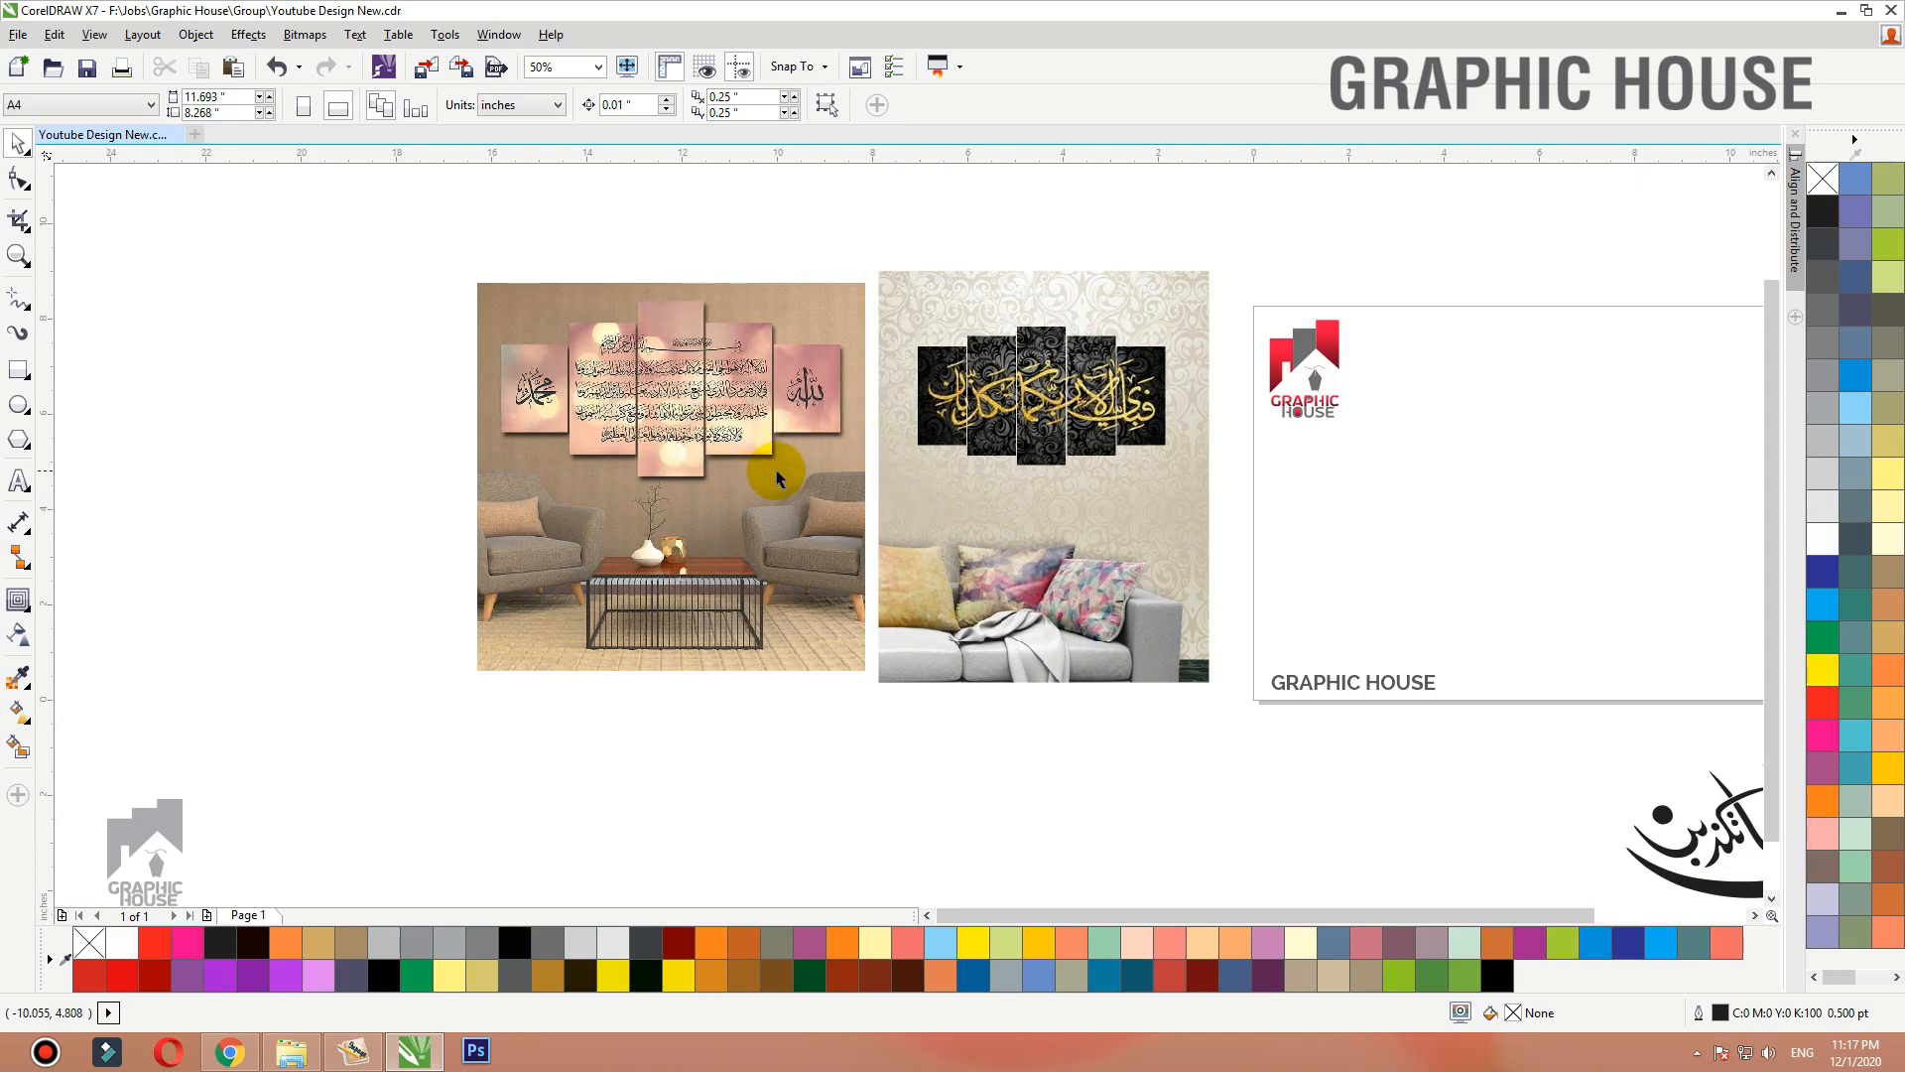
left_click(1062, 367)
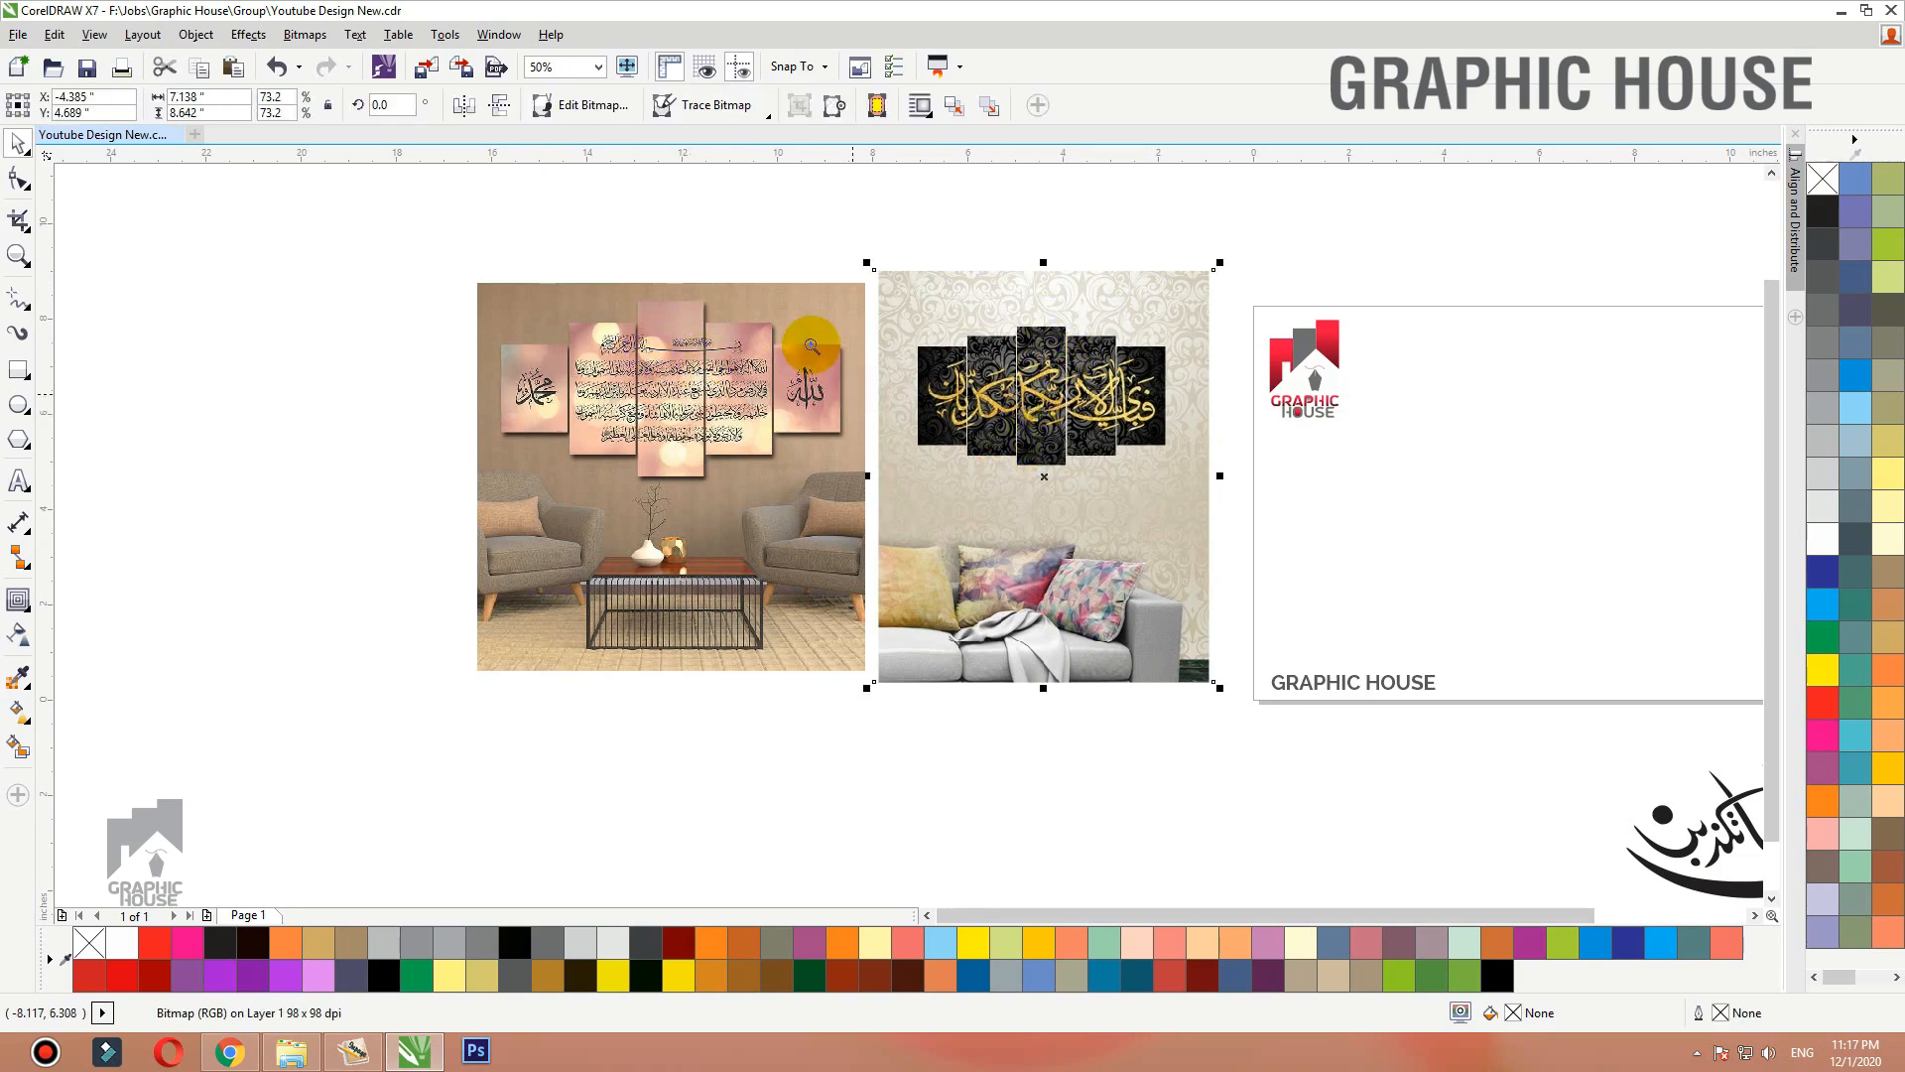
left_click_drag(811, 318, 1899, 713)
left_click(1349, 439)
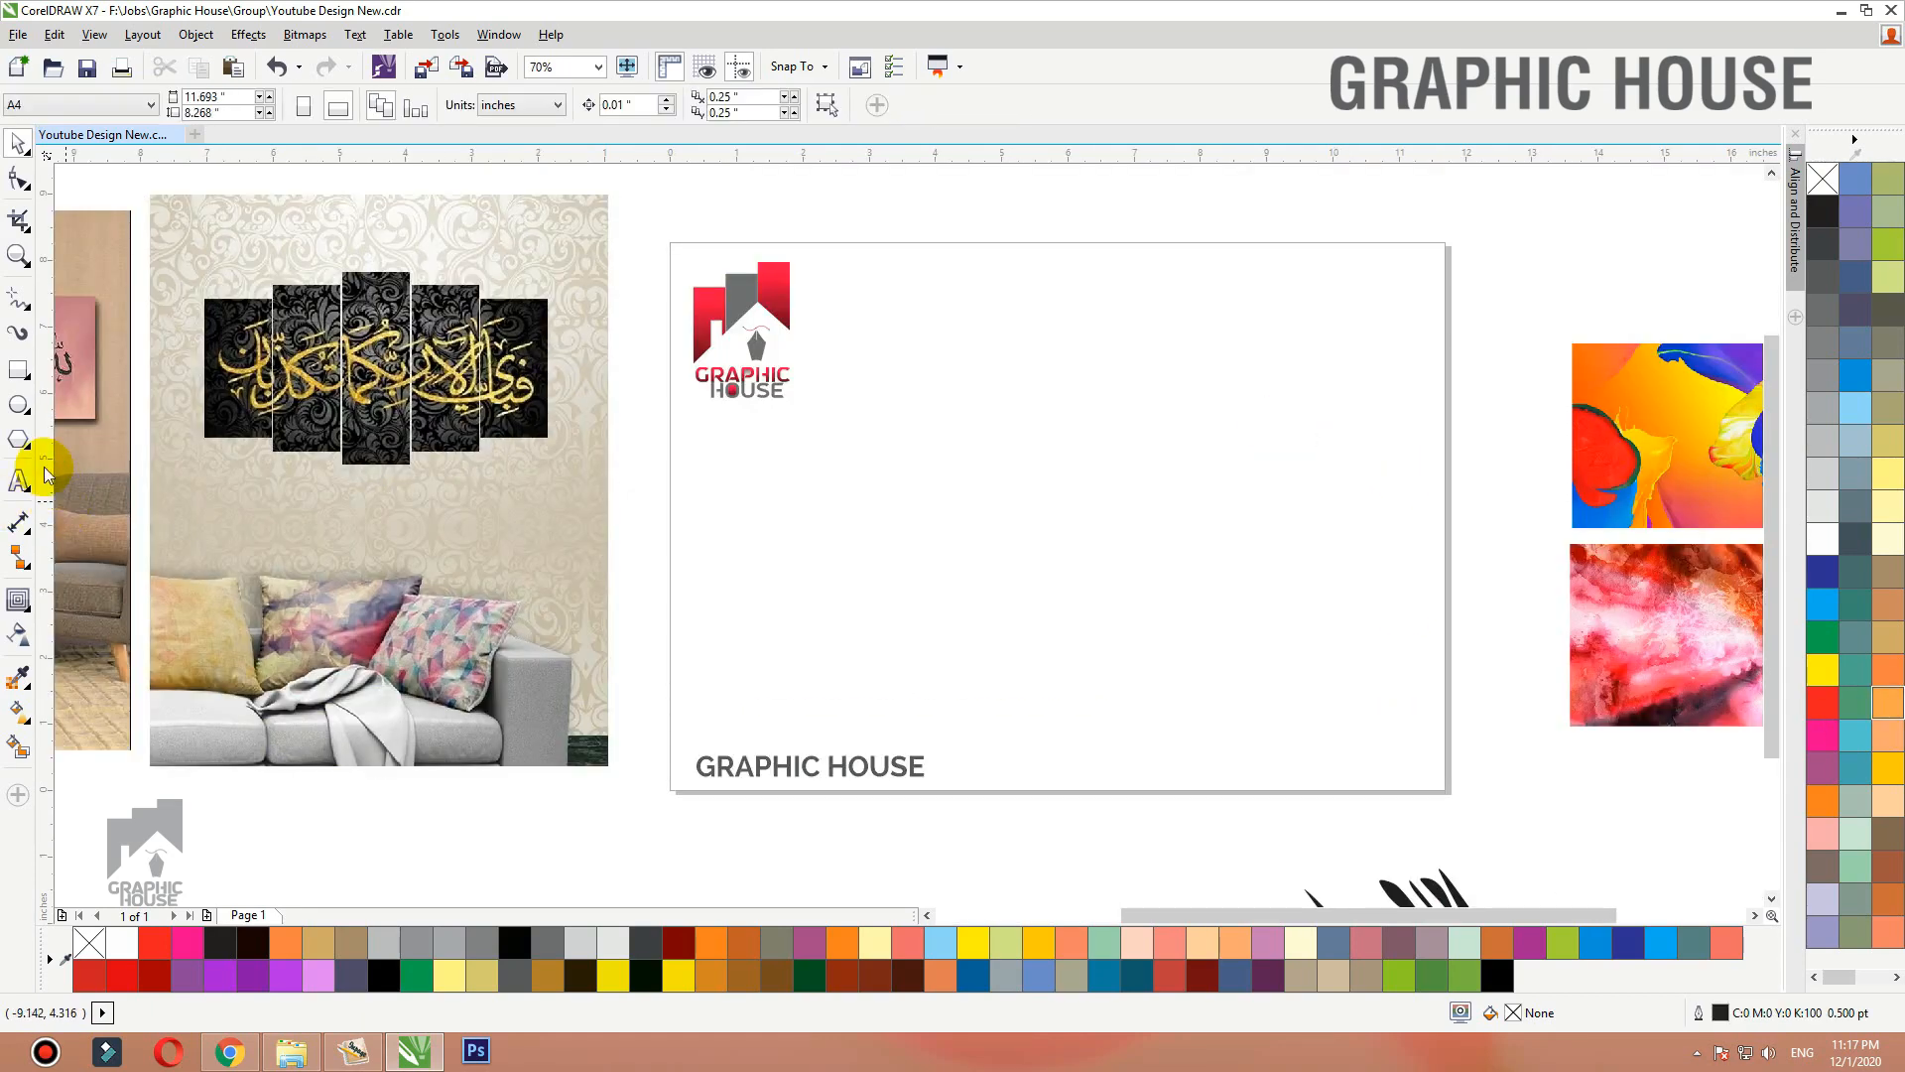
Draw a rectangle in the empty area below the reference images and set its size to 15 × 12 inches.
left_click(18, 369)
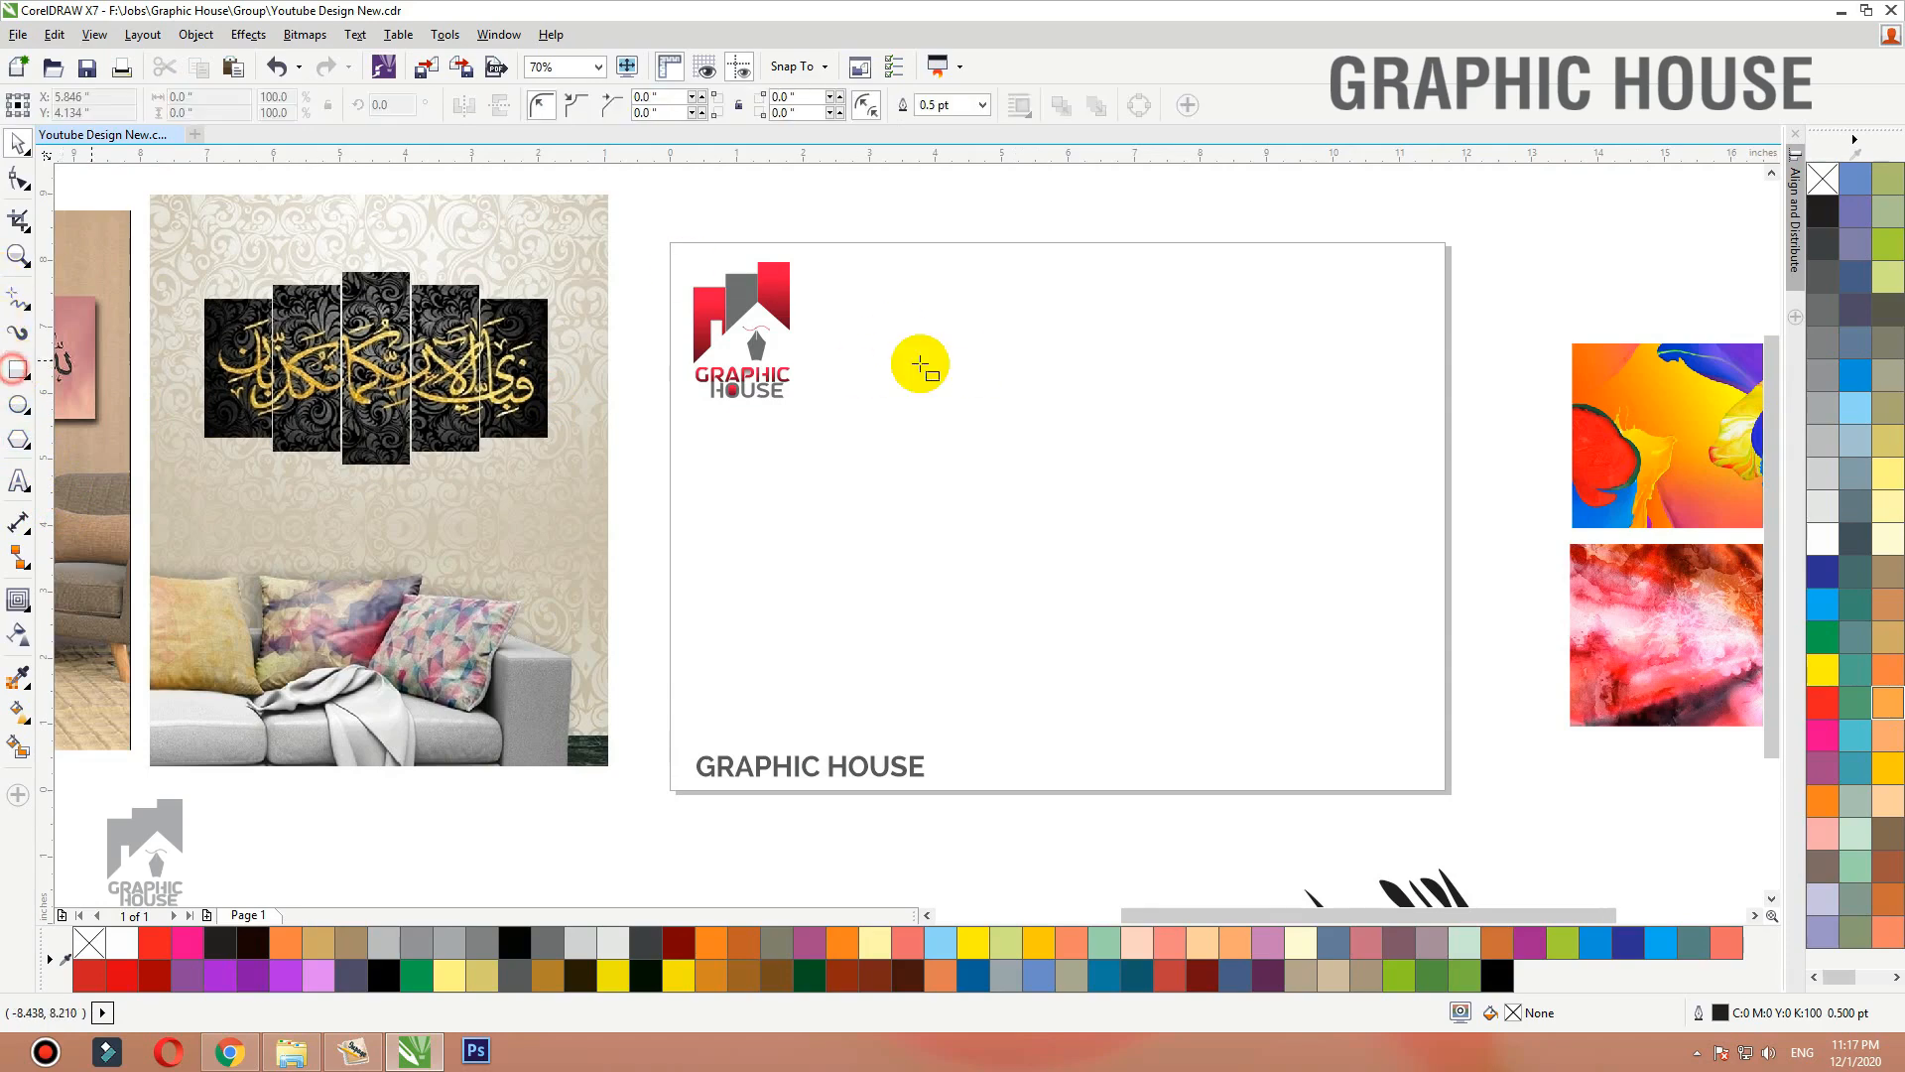
scroll(820, 275, "down", 2)
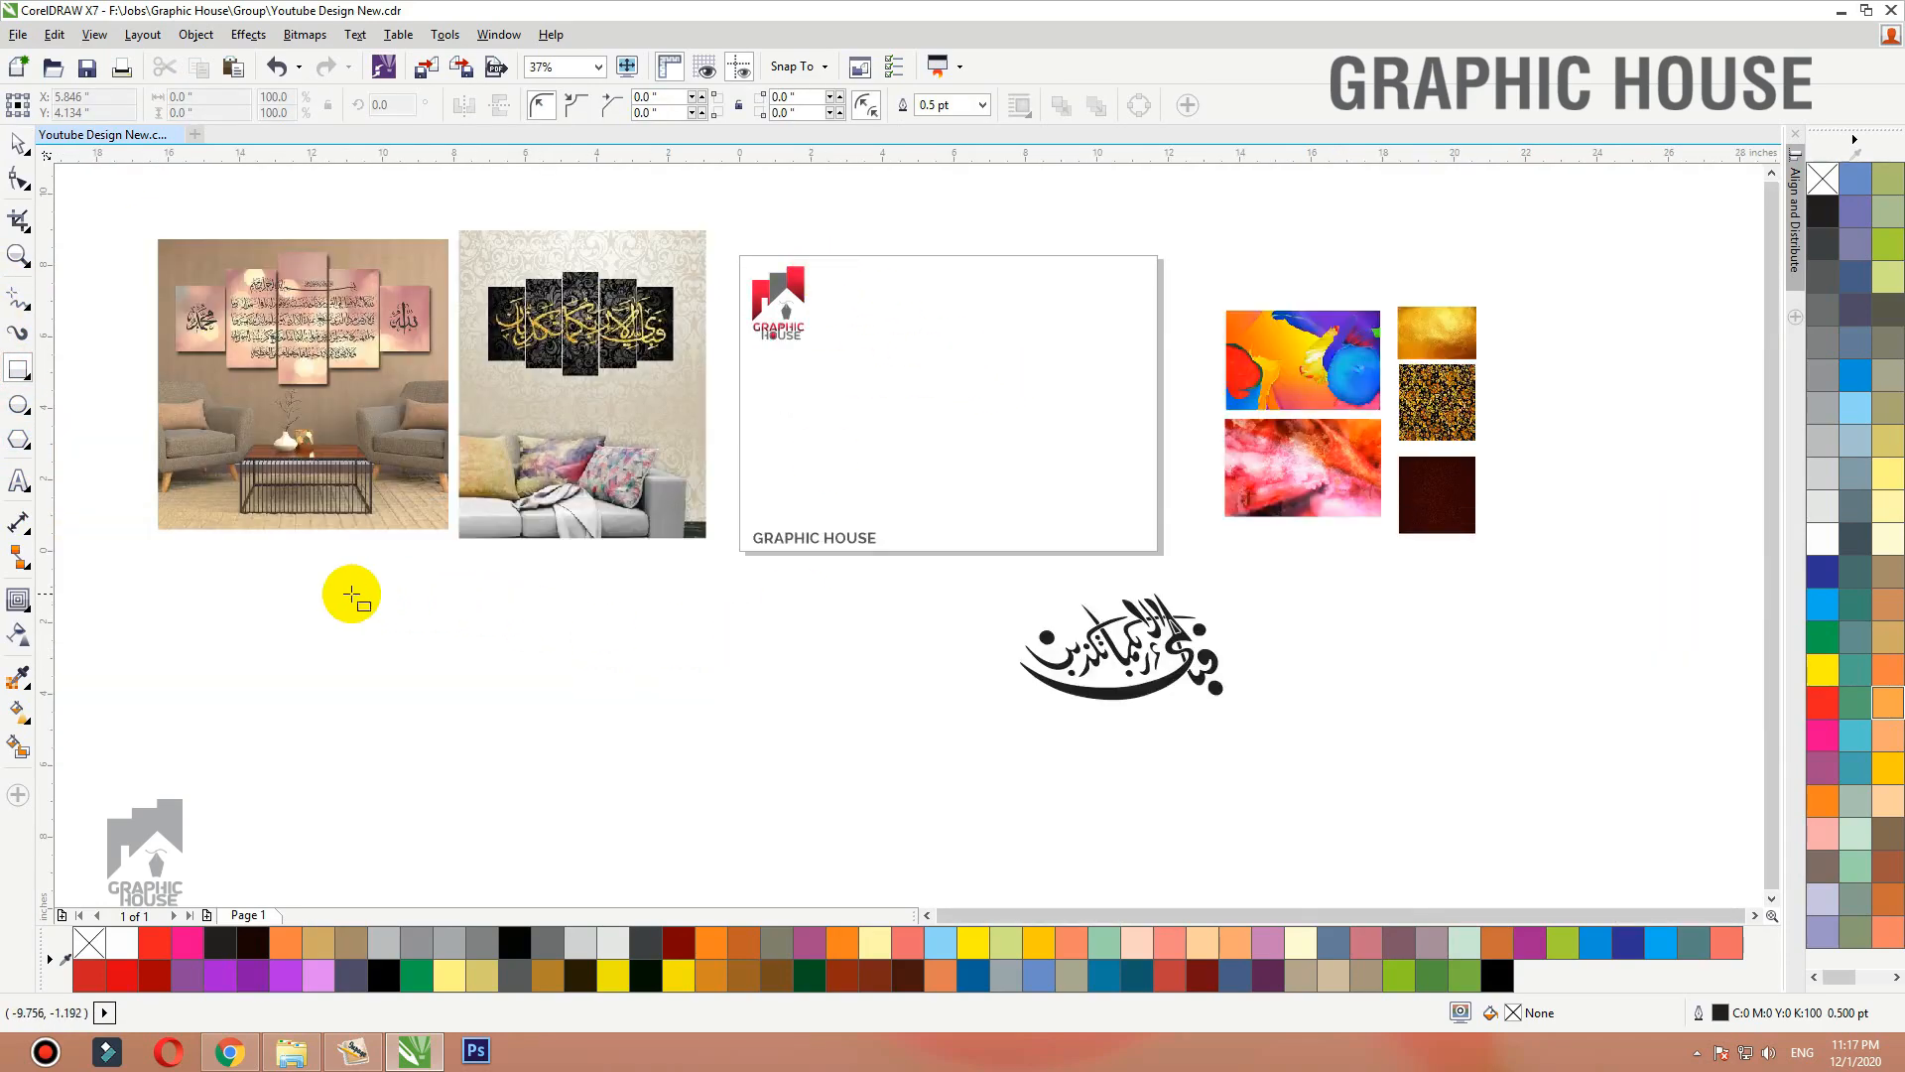
left_click_drag(352, 594, 955, 896)
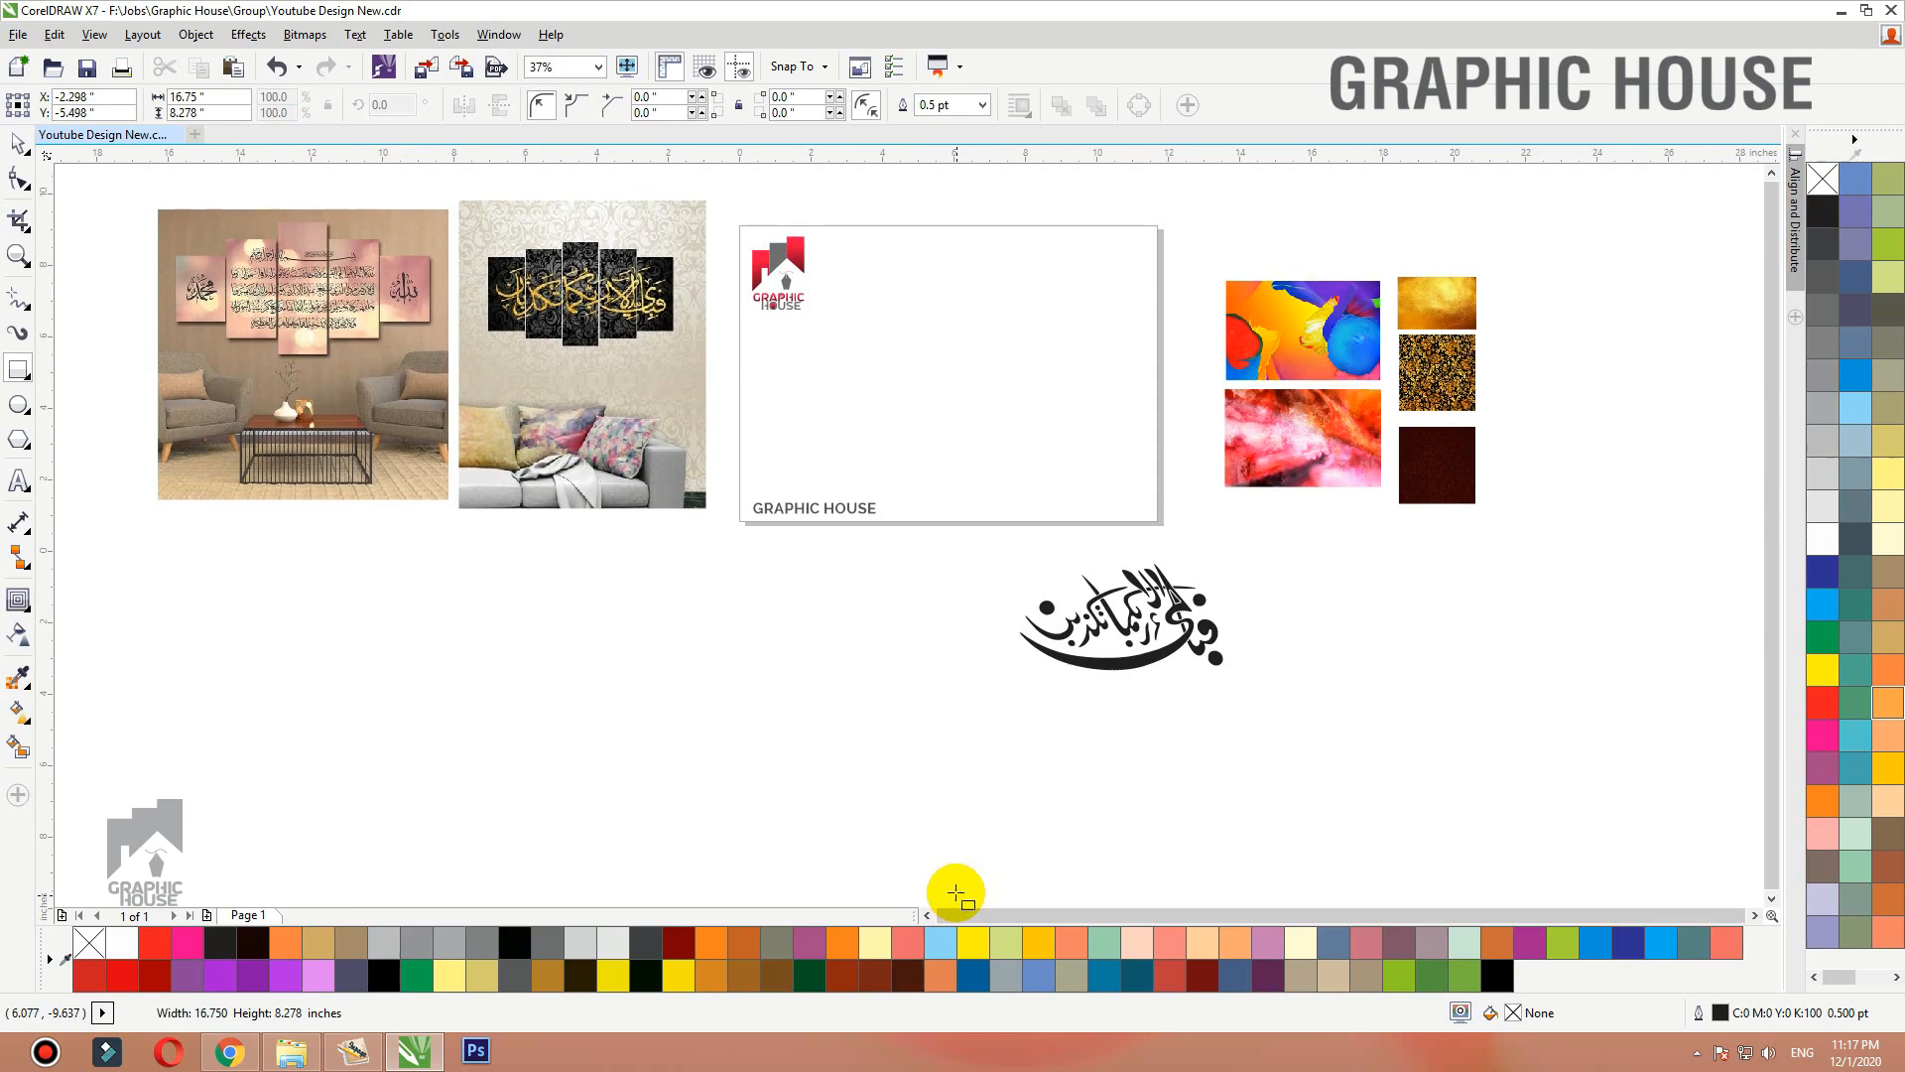
left_click(214, 95)
type("15")
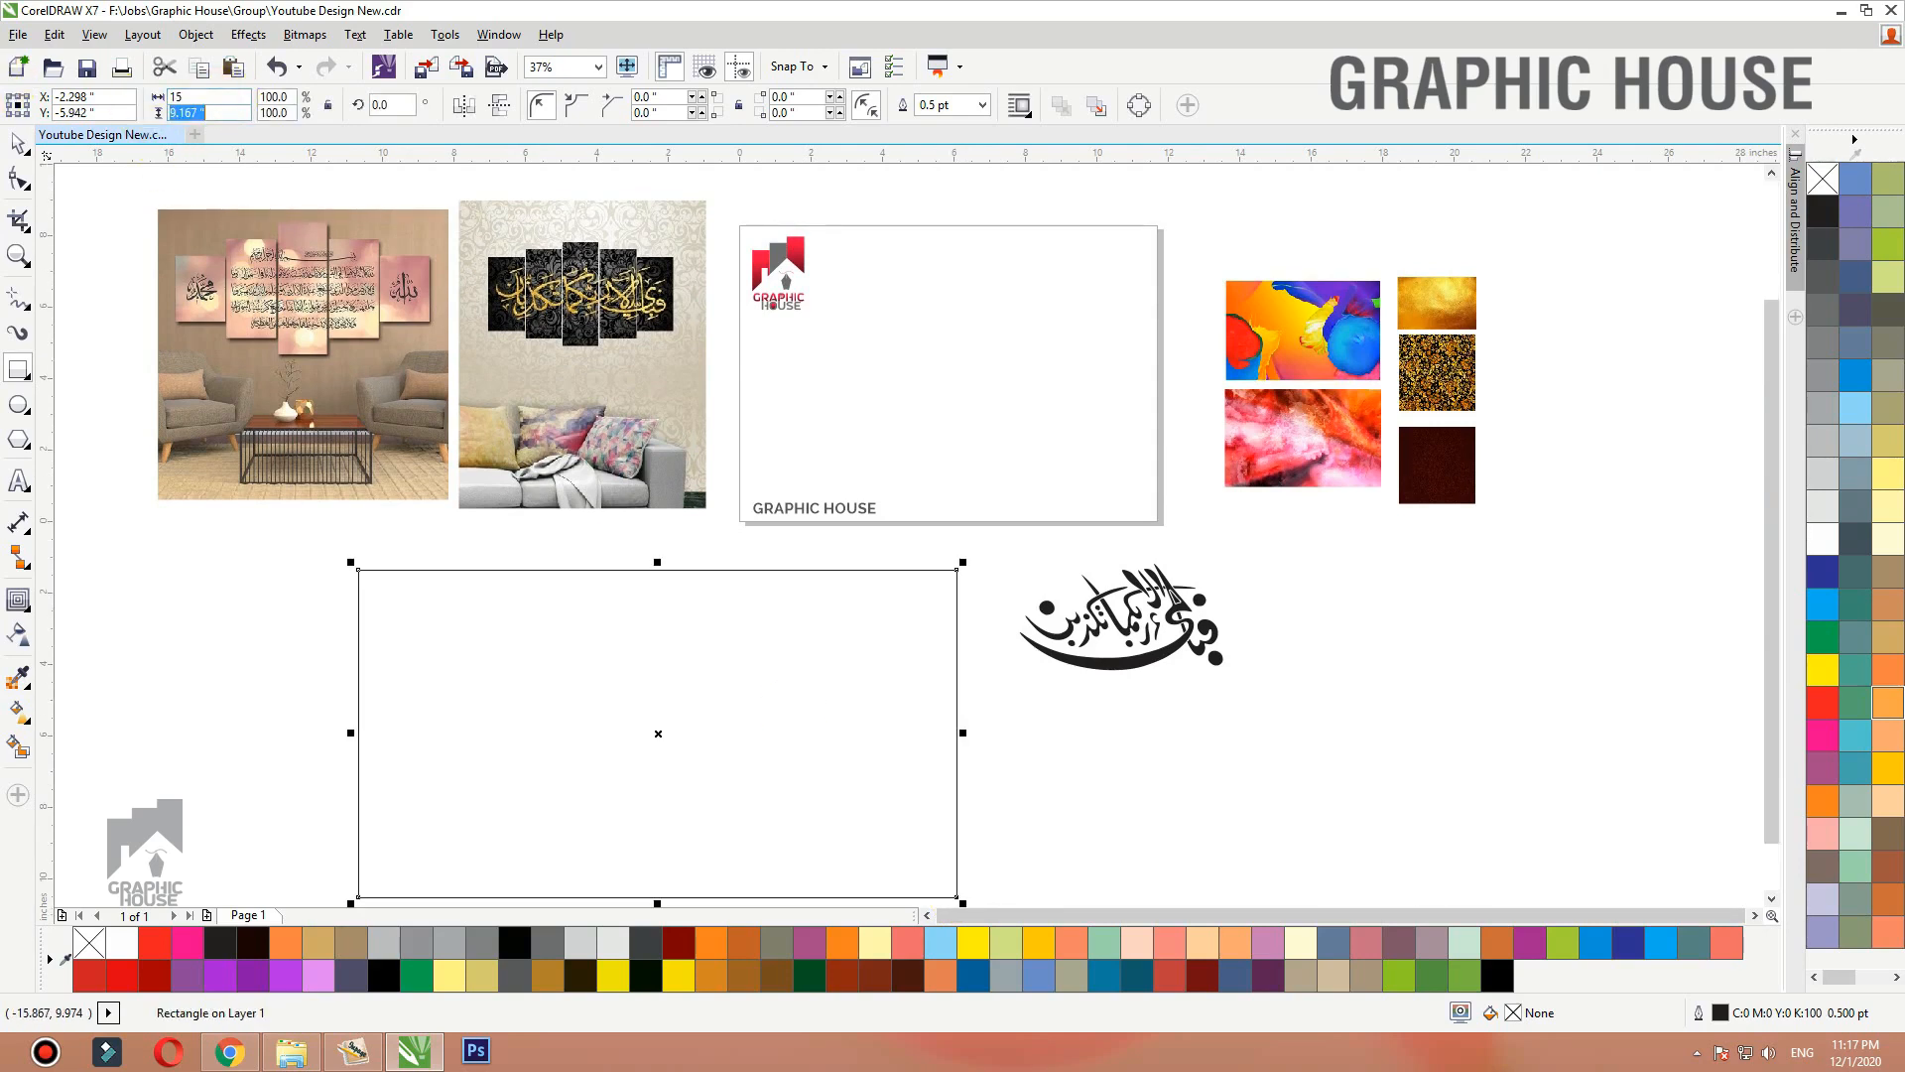
type("12")
key("Return")
Shift the large rectangle slightly down, fill it with light blue (C40 M0 Y0 K0) and remove its outline.
scroll(676, 548, "down", 2)
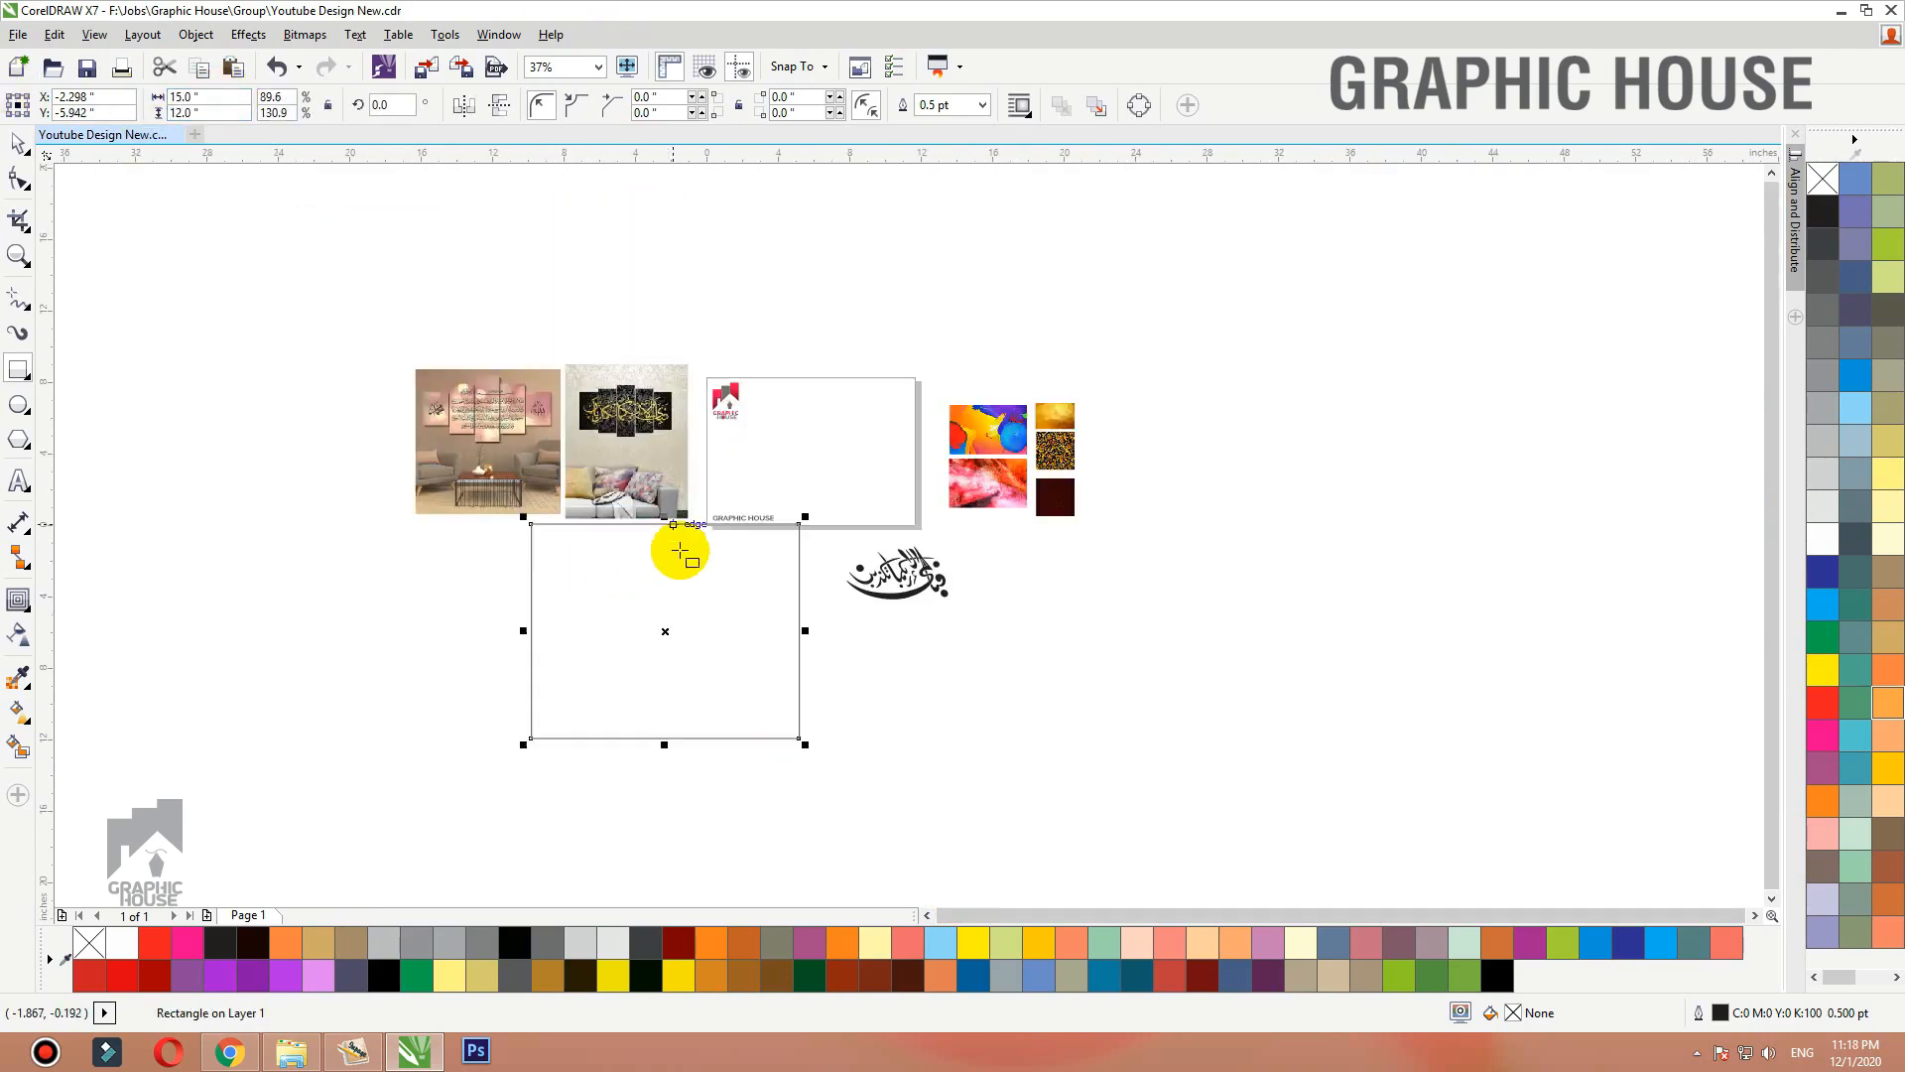
left_click_drag(663, 633, 660, 663)
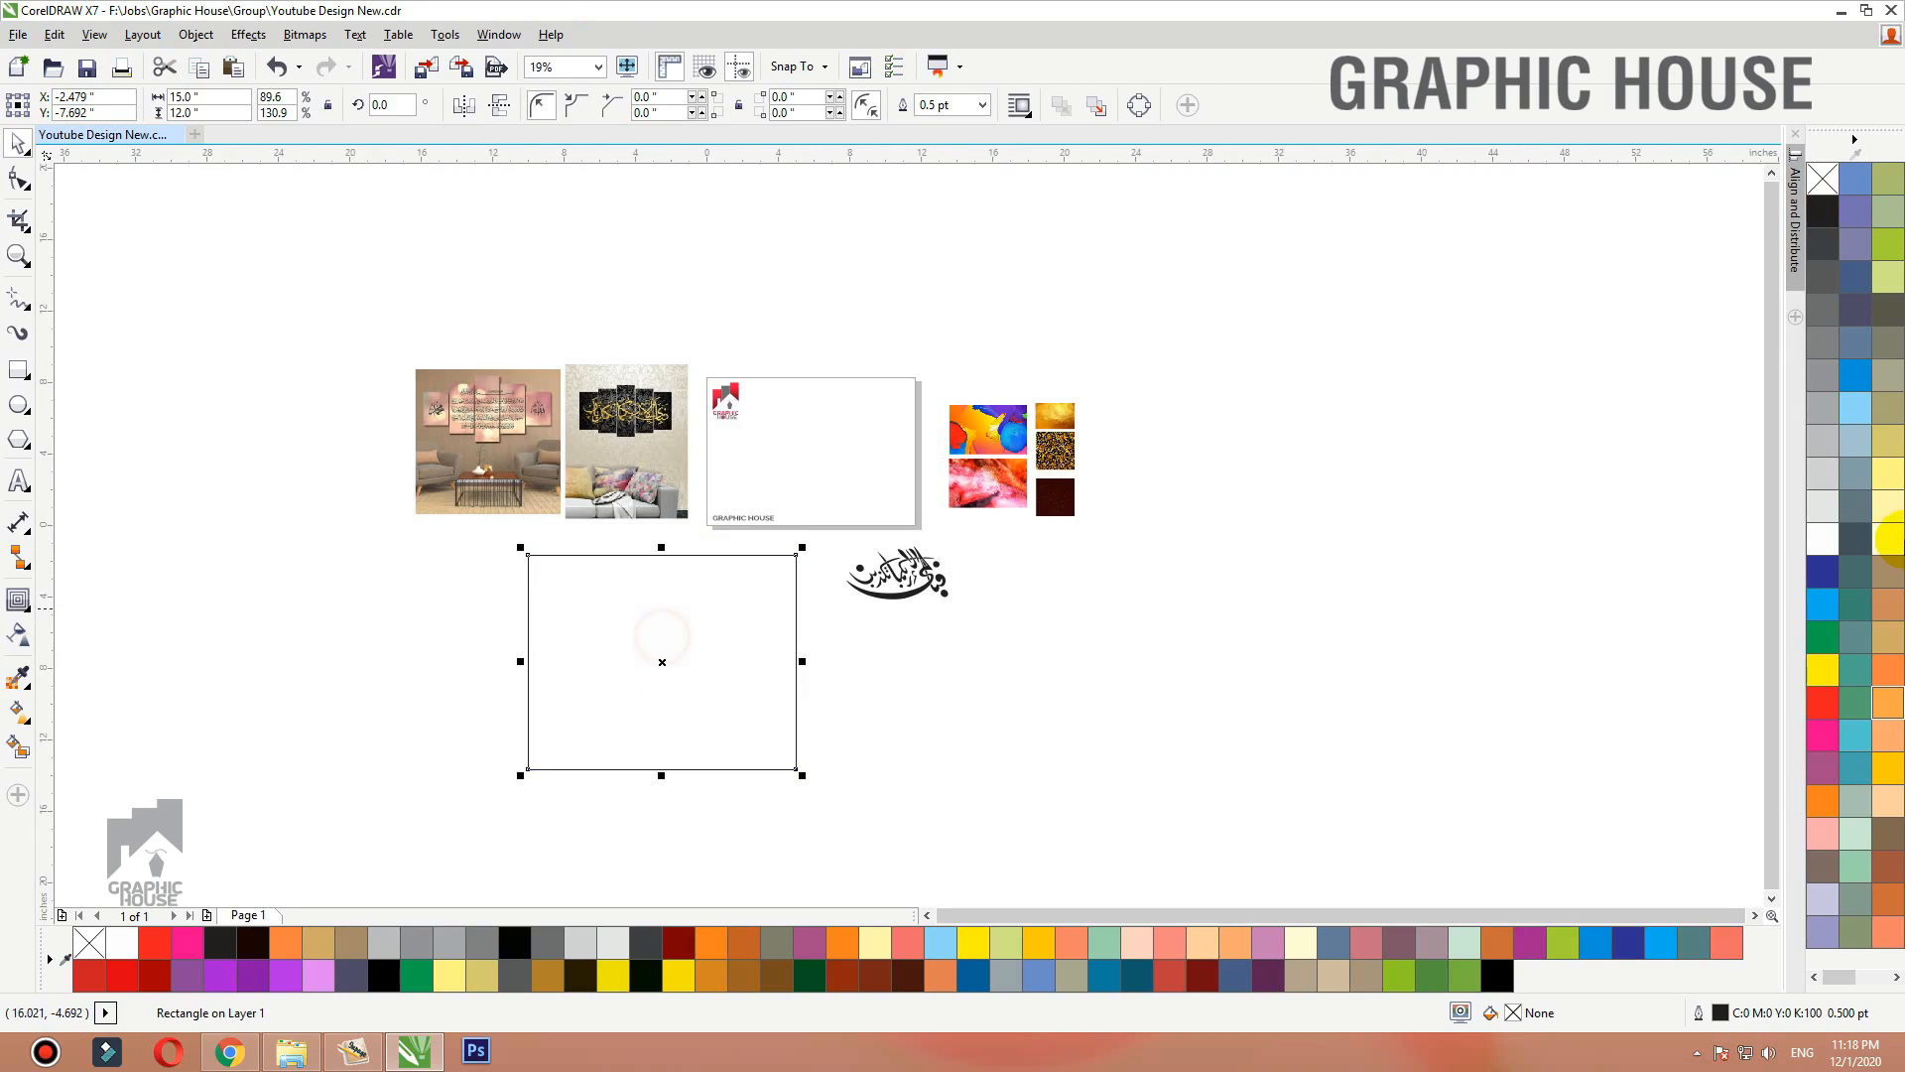
left_click(1855, 408)
right_click(1837, 176)
left_click_drag(988, 511, 362, 789)
scroll(541, 735, "up", 3)
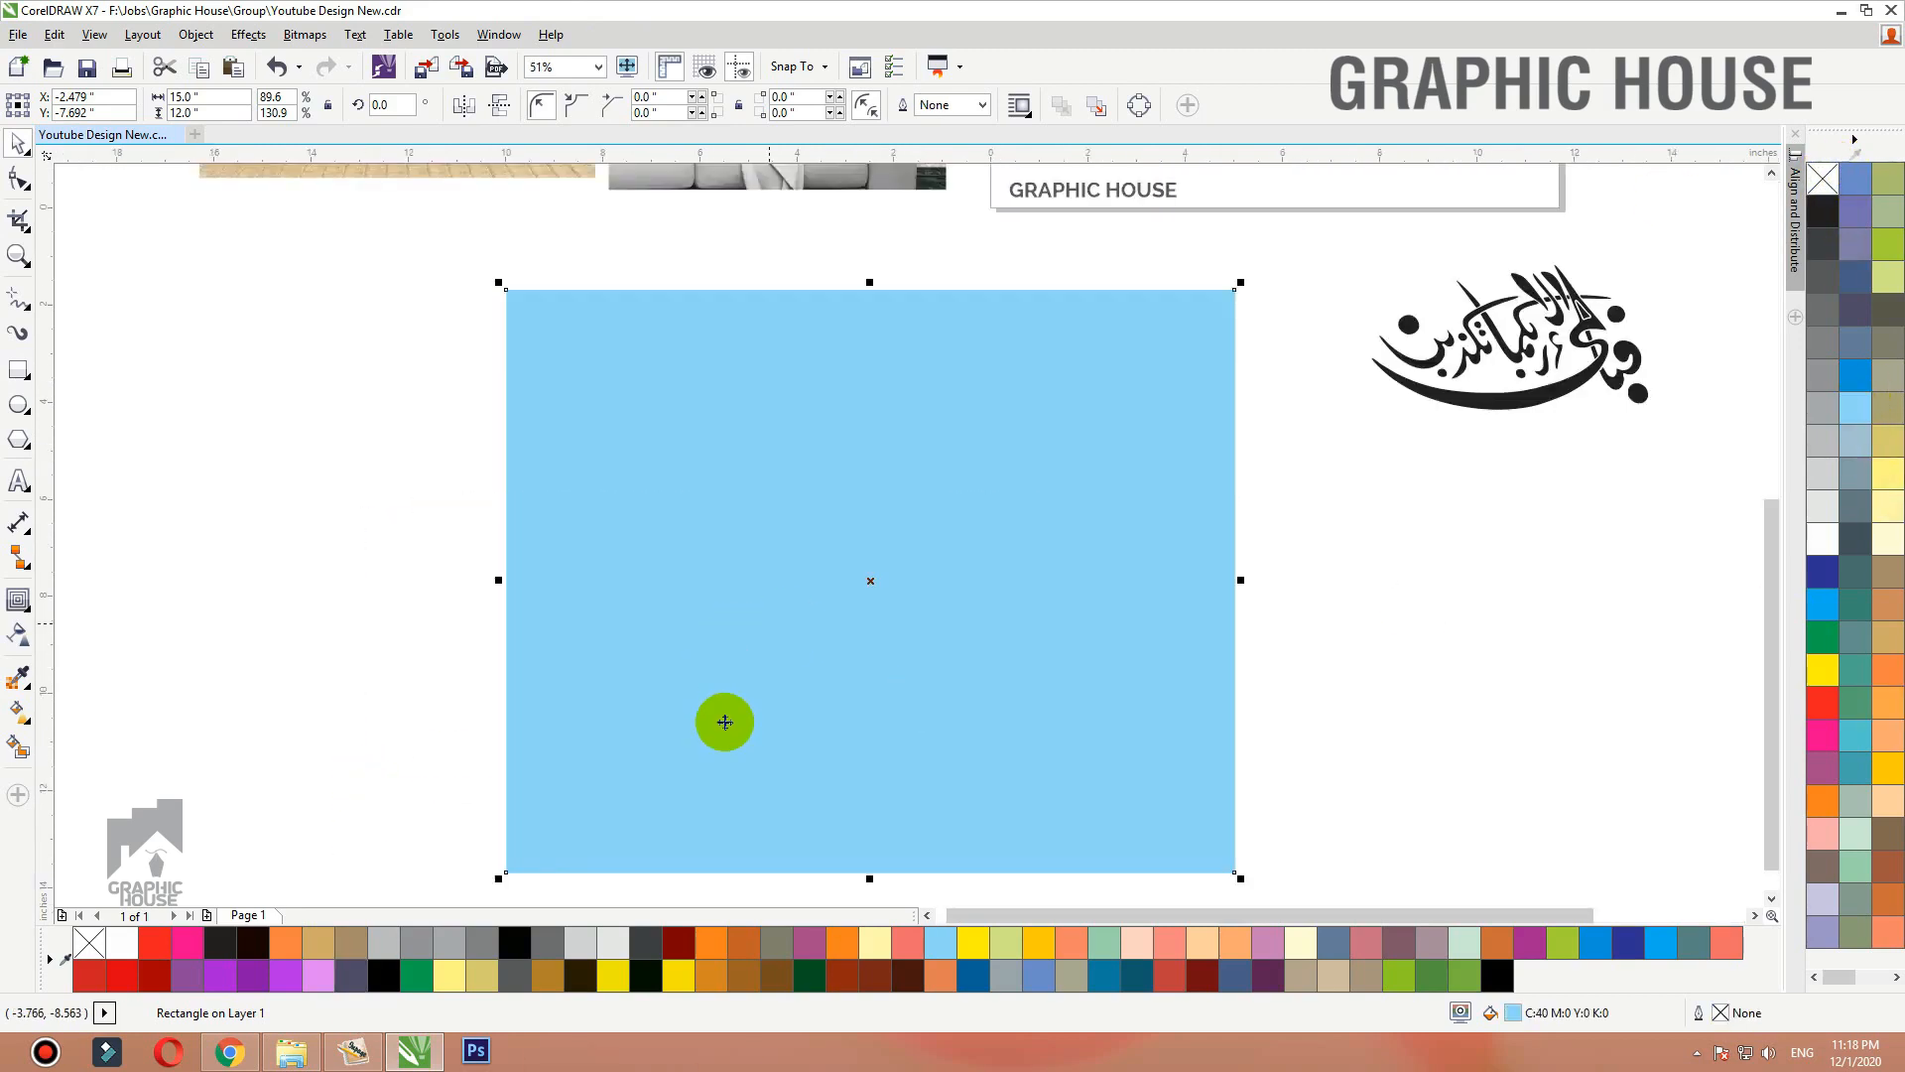
Draw a narrow upright rectangle on the light blue background and set its size to 1 × 4 inches.
left_click(19, 370)
left_click_drag(811, 395, 884, 699)
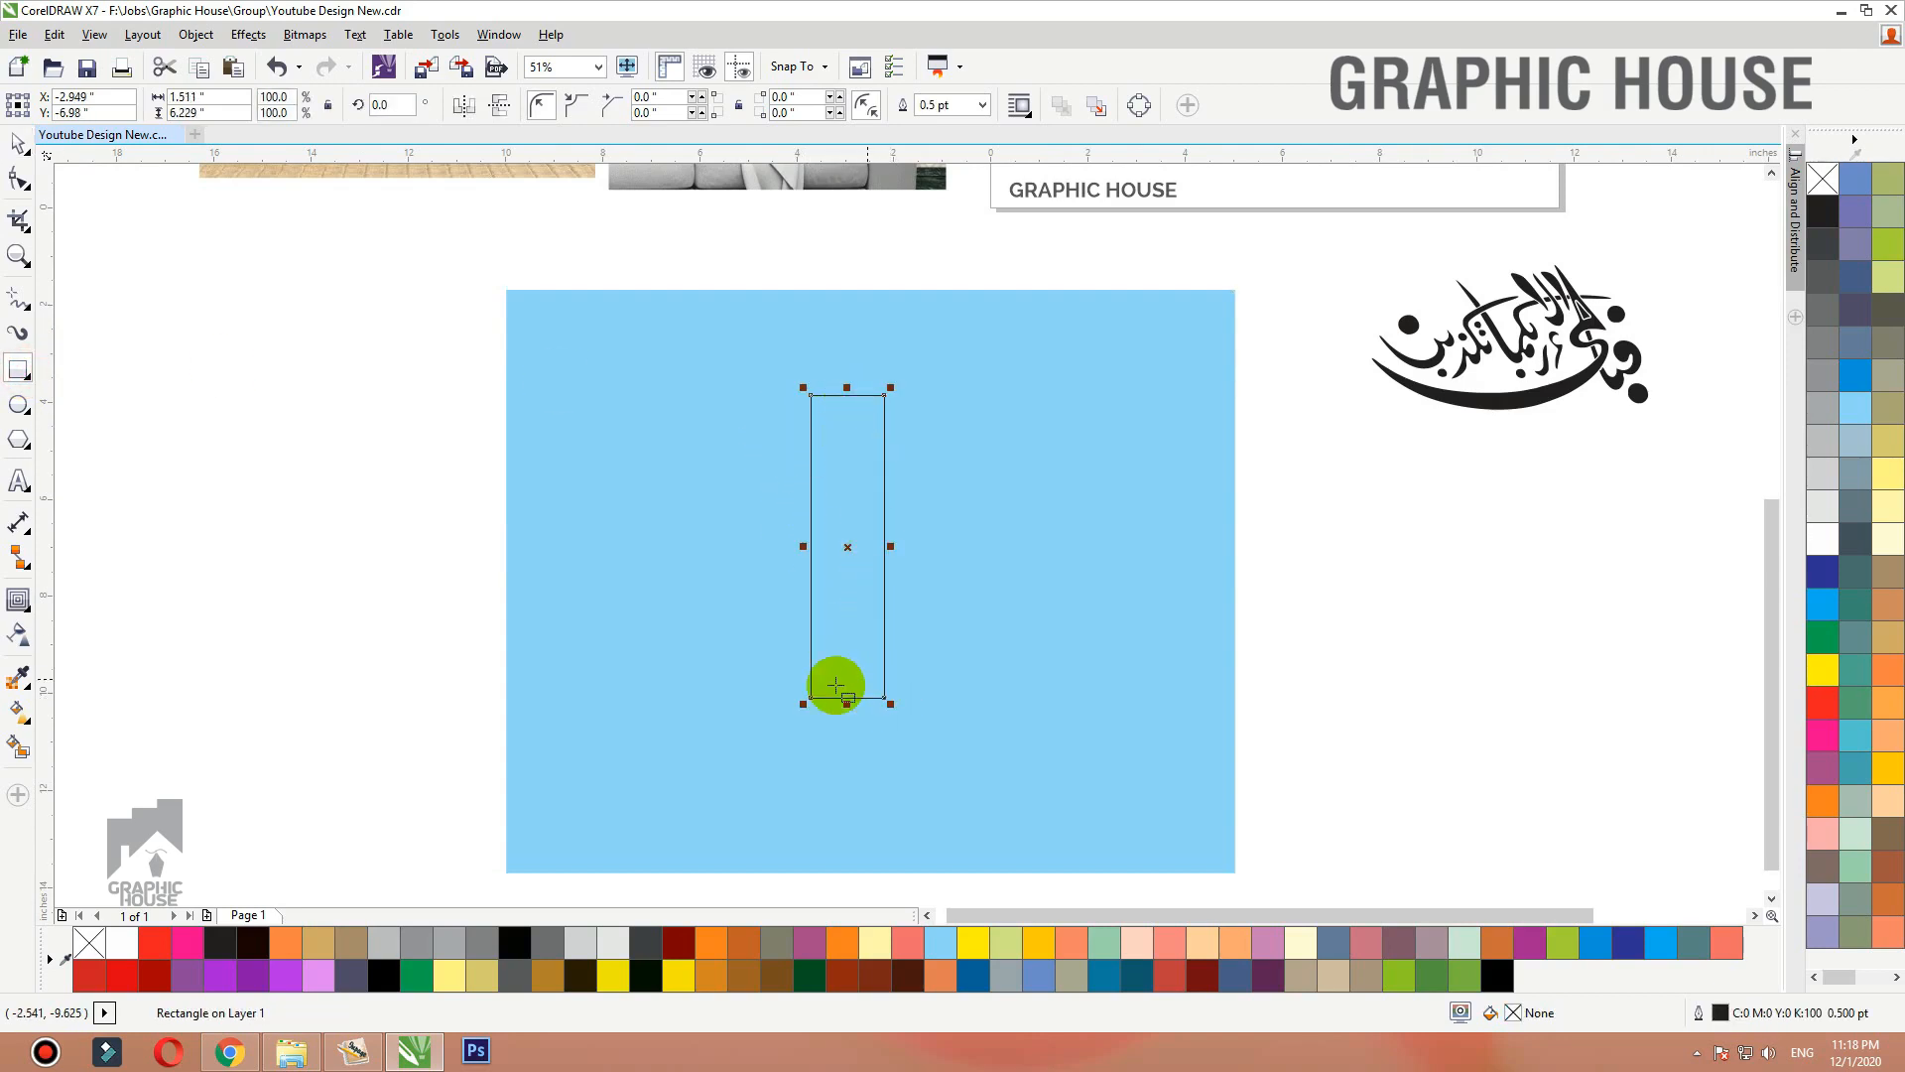
left_click(238, 100)
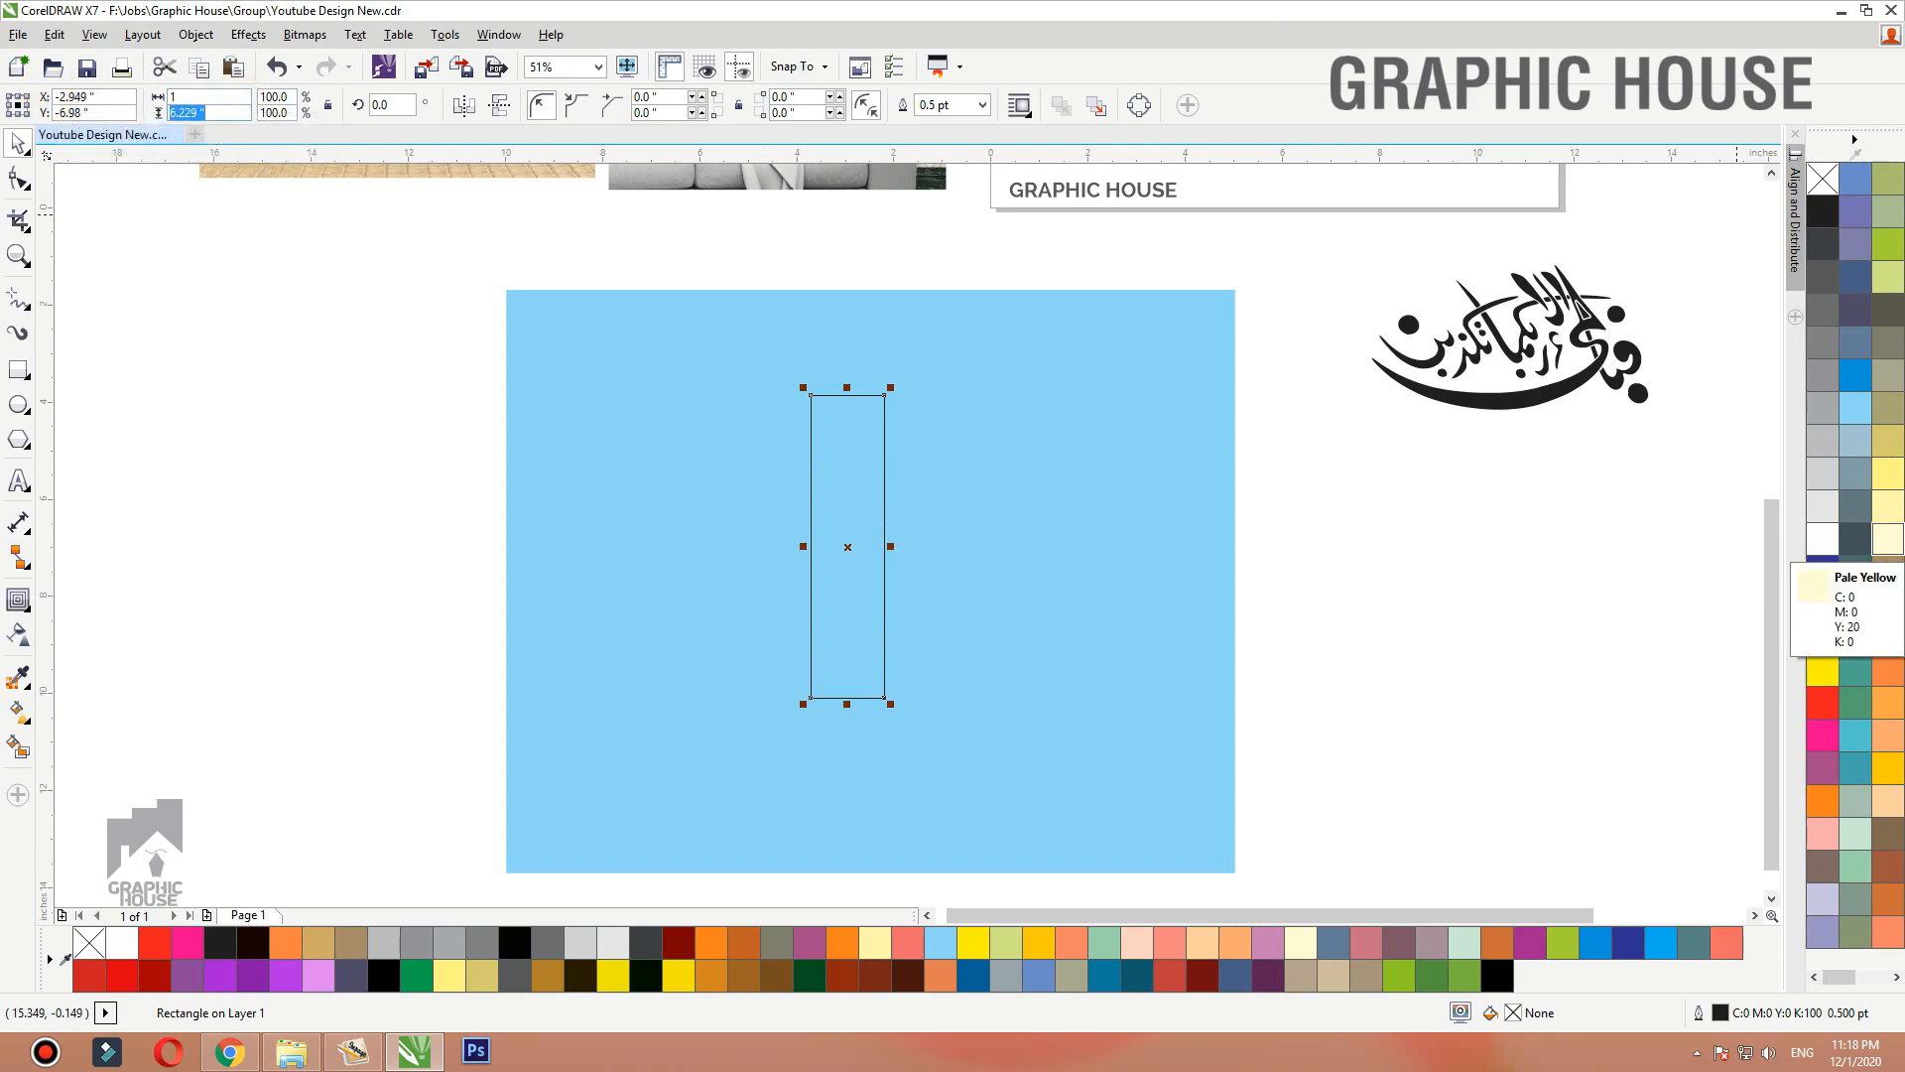
type("4")
key("Return")
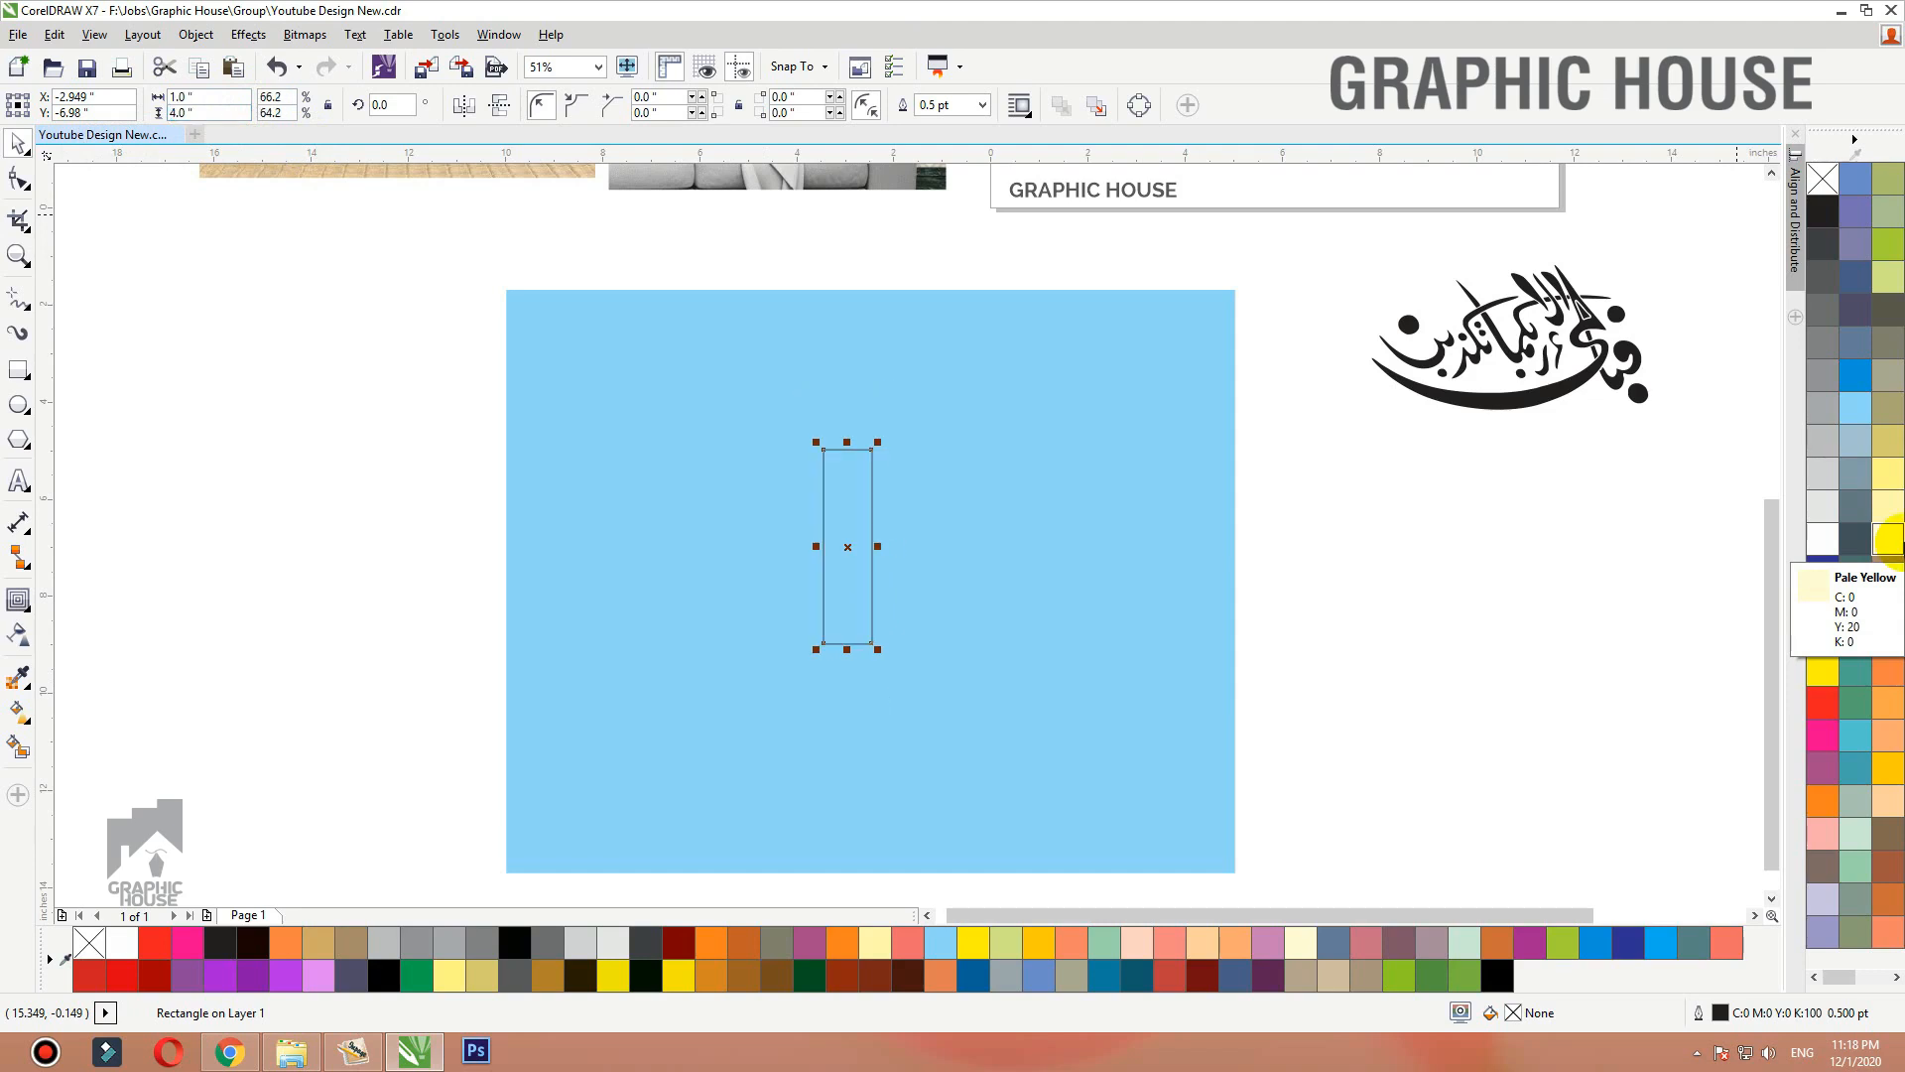
Center the narrow panel horizontally on the light blue background.
left_click(953, 450, "shift")
key("c")
left_click(1377, 488)
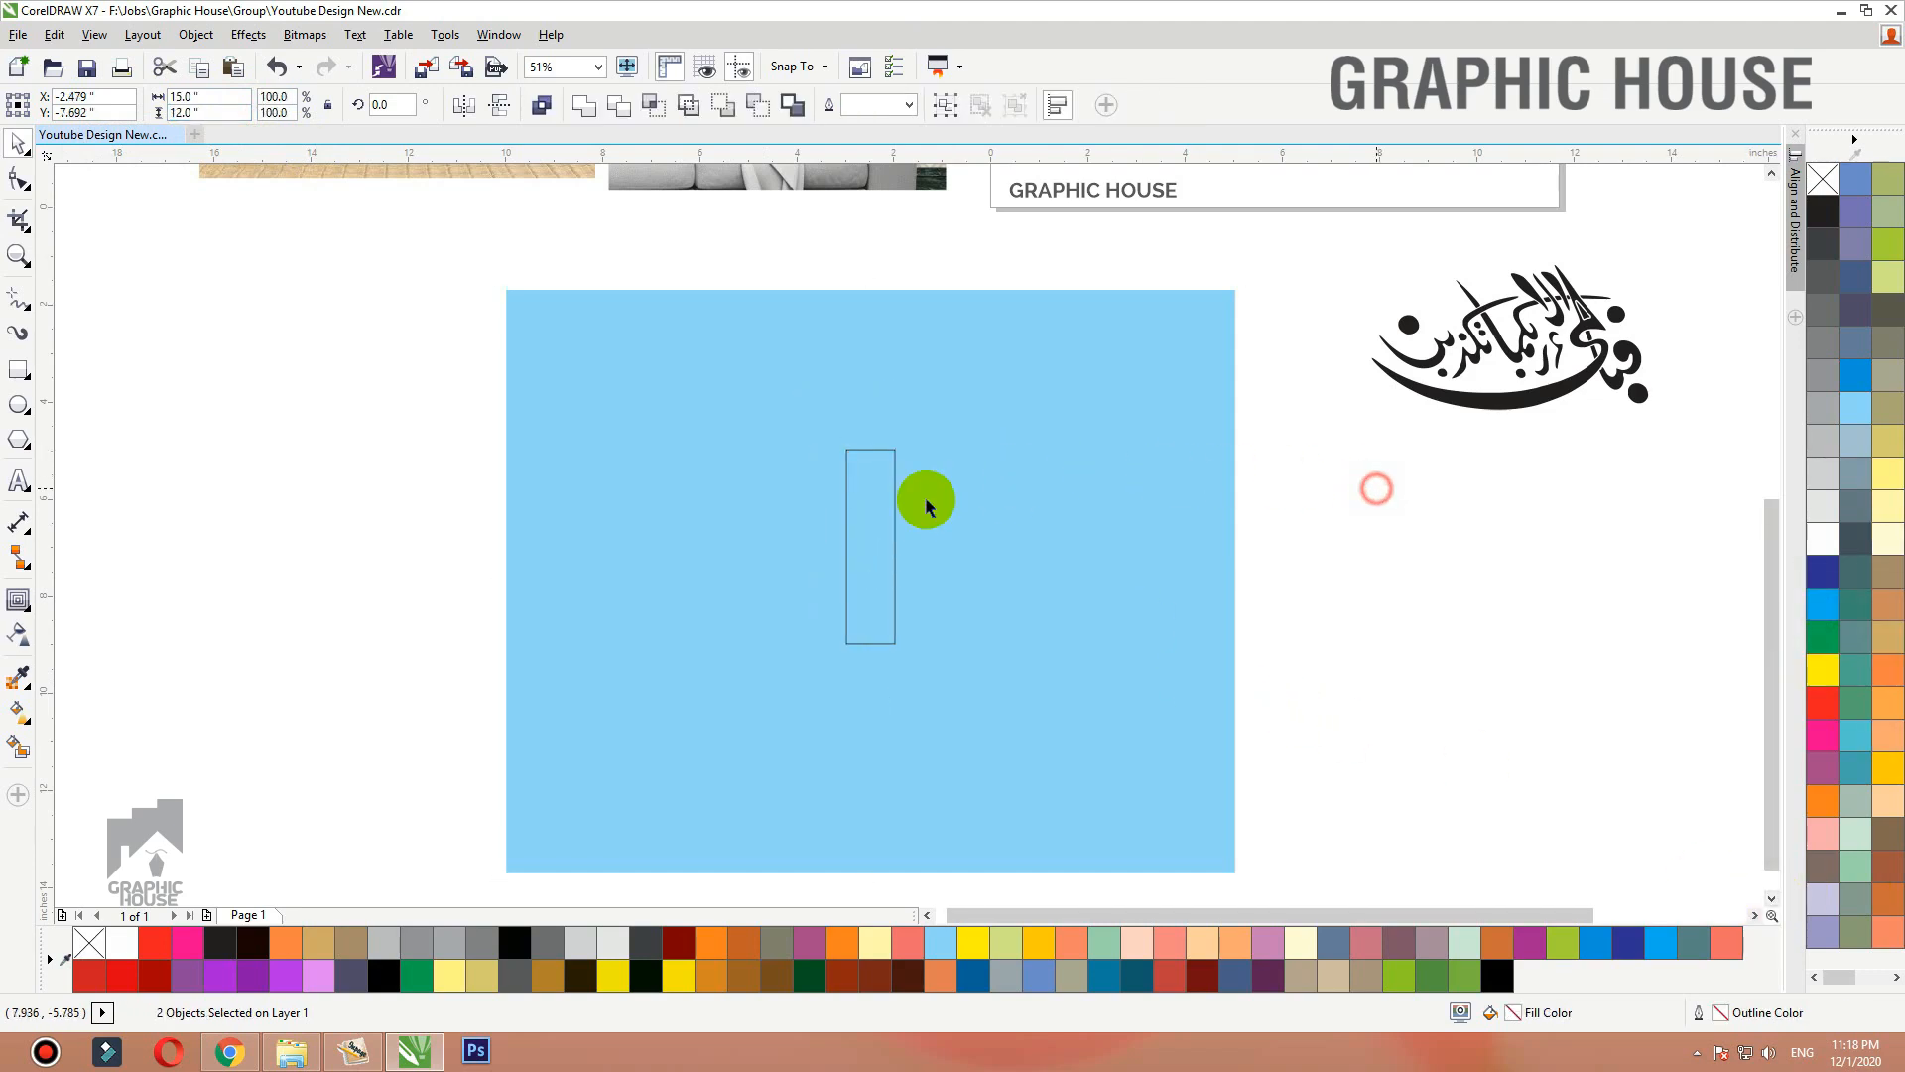
Create a copy of the blue background shortened to a bottom strip about 3.84 inches high, and fill it red.
left_click(893, 506)
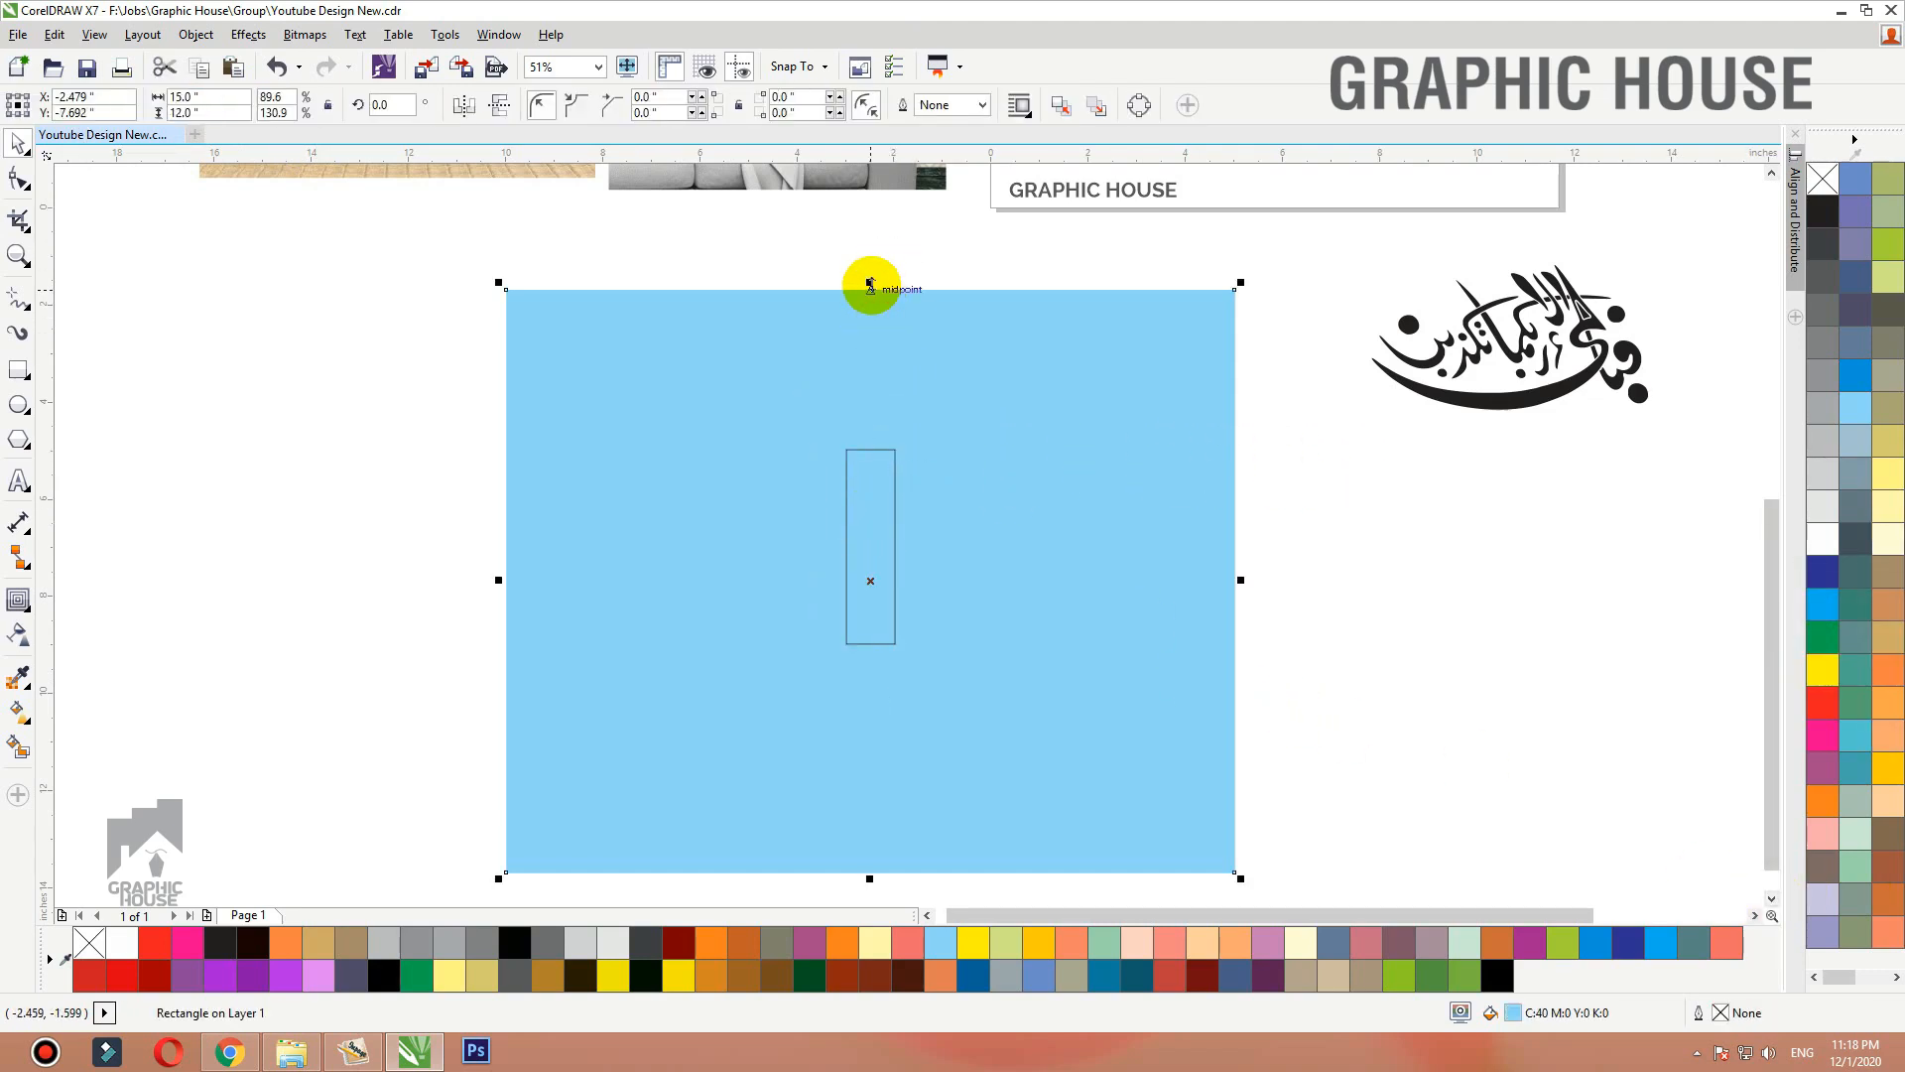
left_click_drag(870, 284, 872, 685)
mouse_move(873, 762)
left_mouse_down()
mouse_move(850, 728)
mouse_move(873, 762)
left_mouse_up()
left_click(1822, 701)
scroll(821, 725, "down", 2)
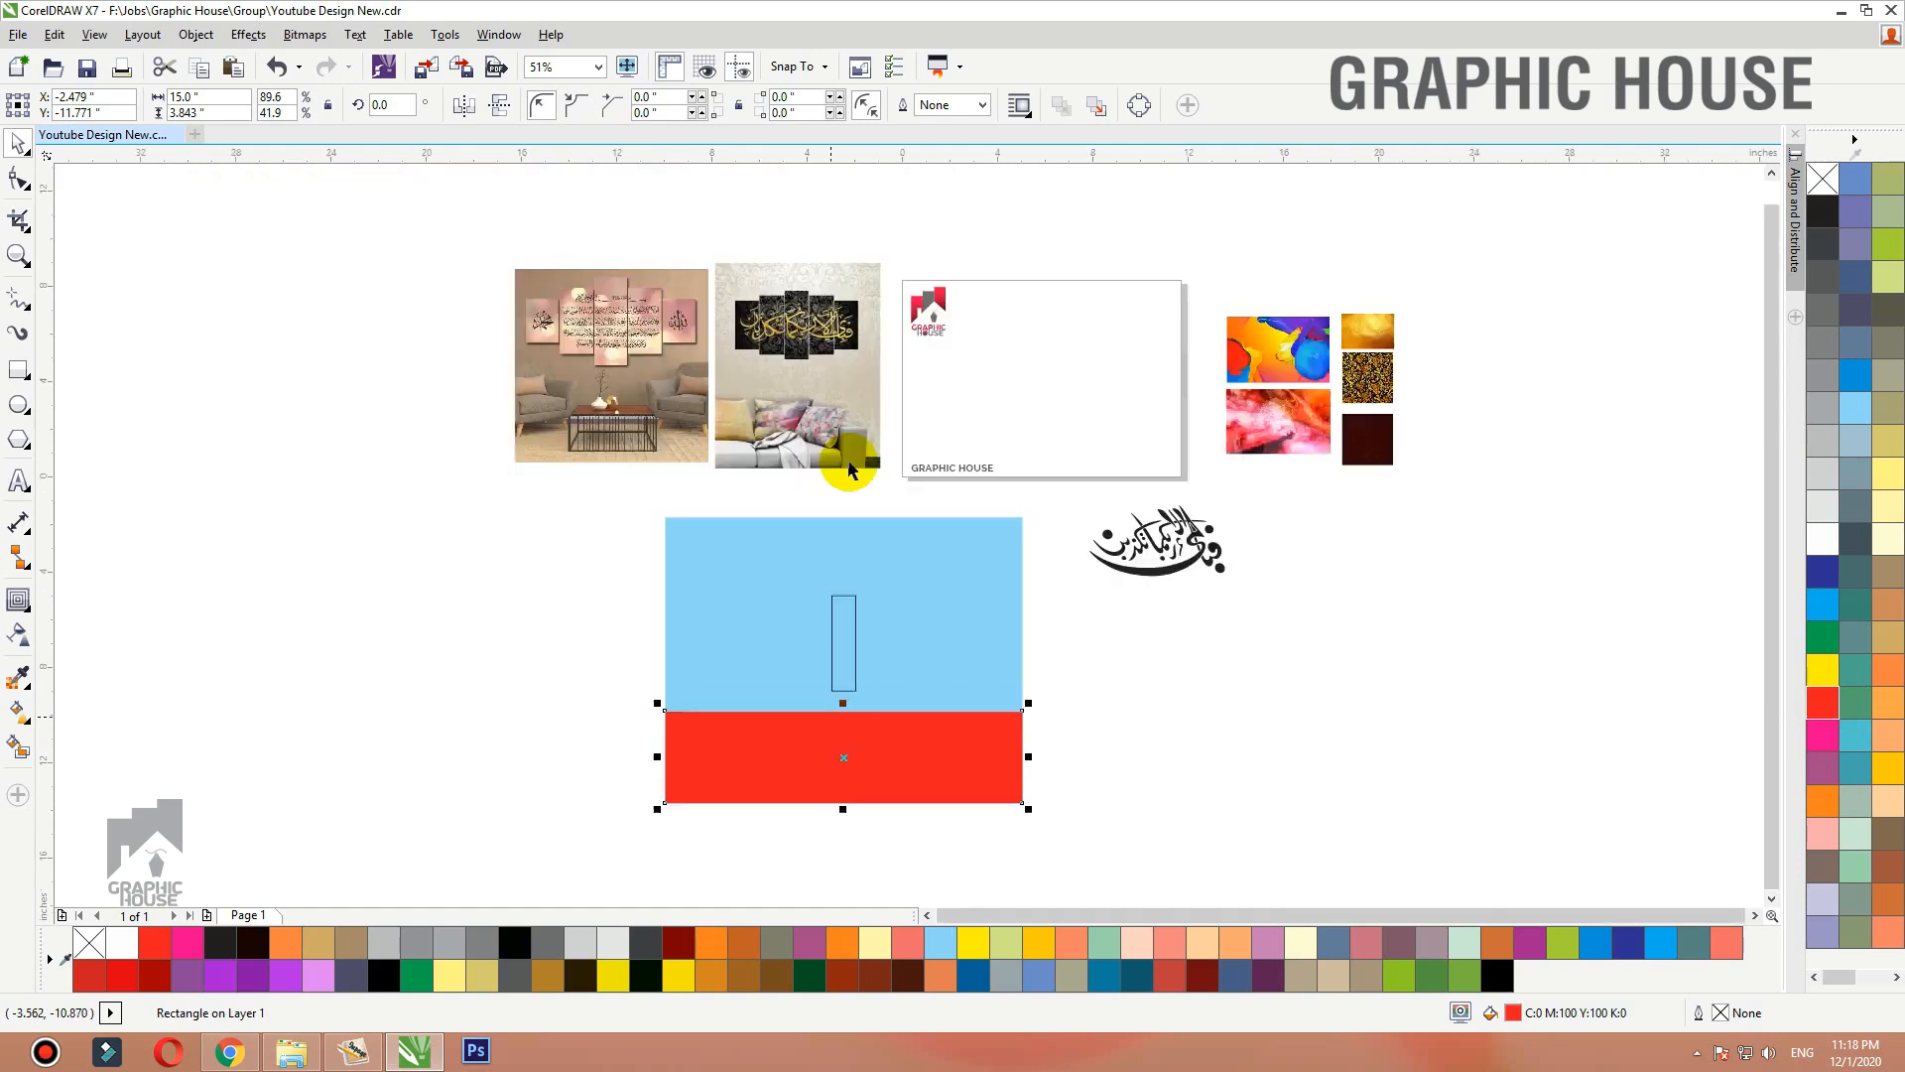
Draw a thin helper rectangle about 0.25 × 8.16 inches, spanning from the blue background's top edge to the red strip.
left_click(842, 596)
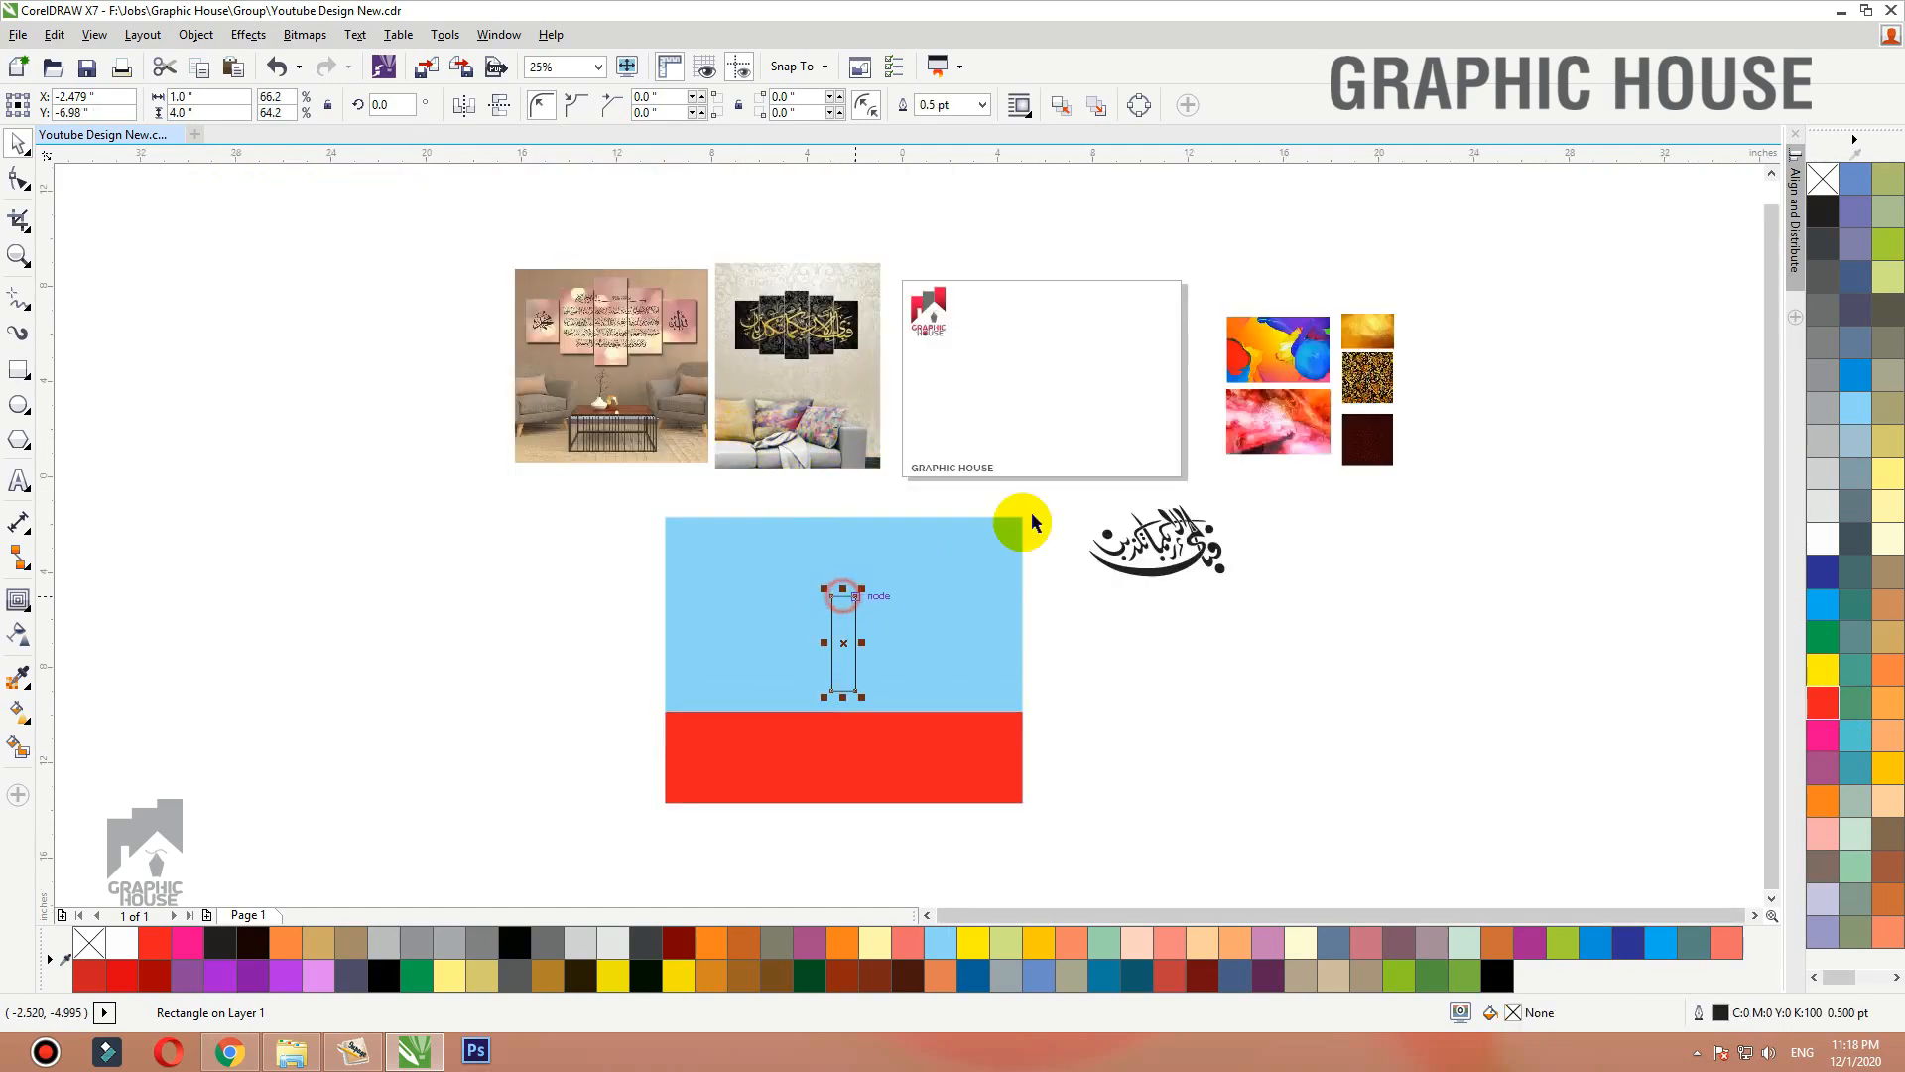
scroll(747, 792, "up", 2)
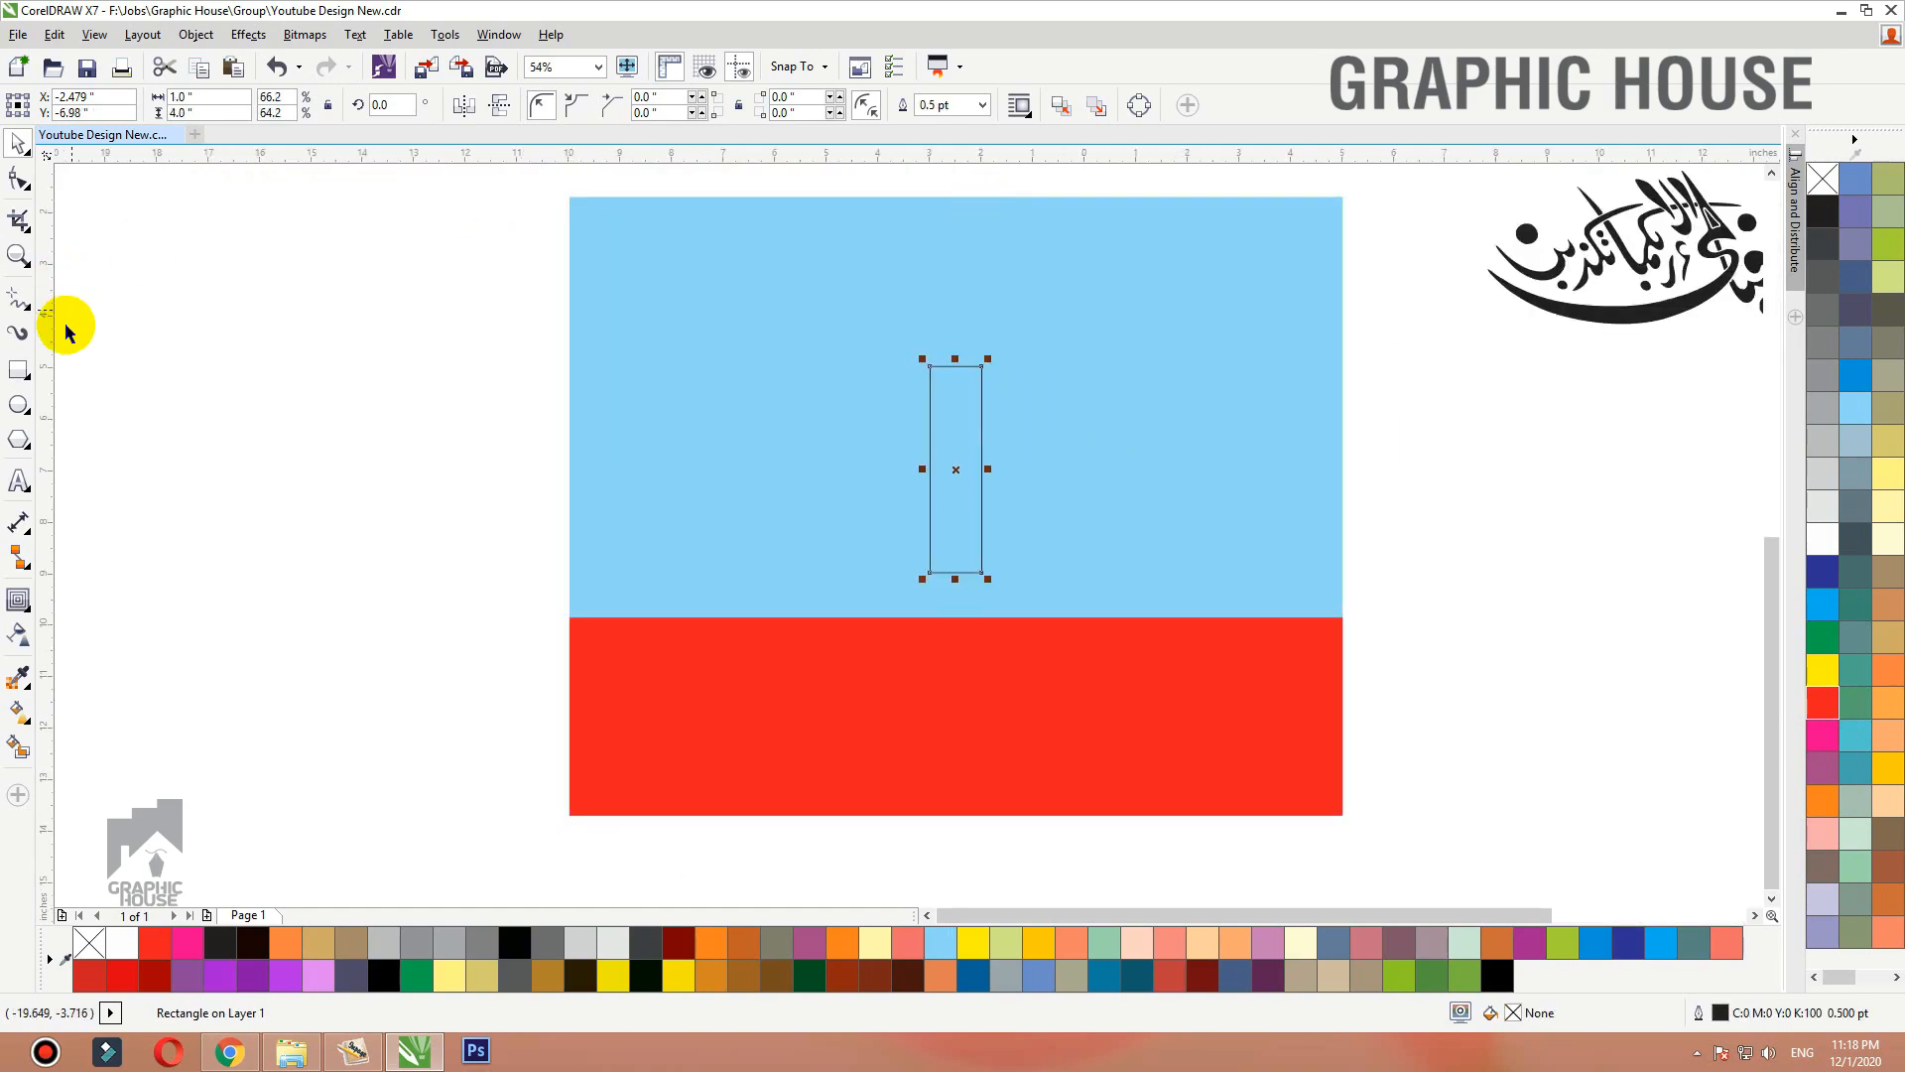
left_click(18, 369)
left_click_drag(956, 197, 961, 613)
left_click_drag(923, 196, 936, 617)
key("space")
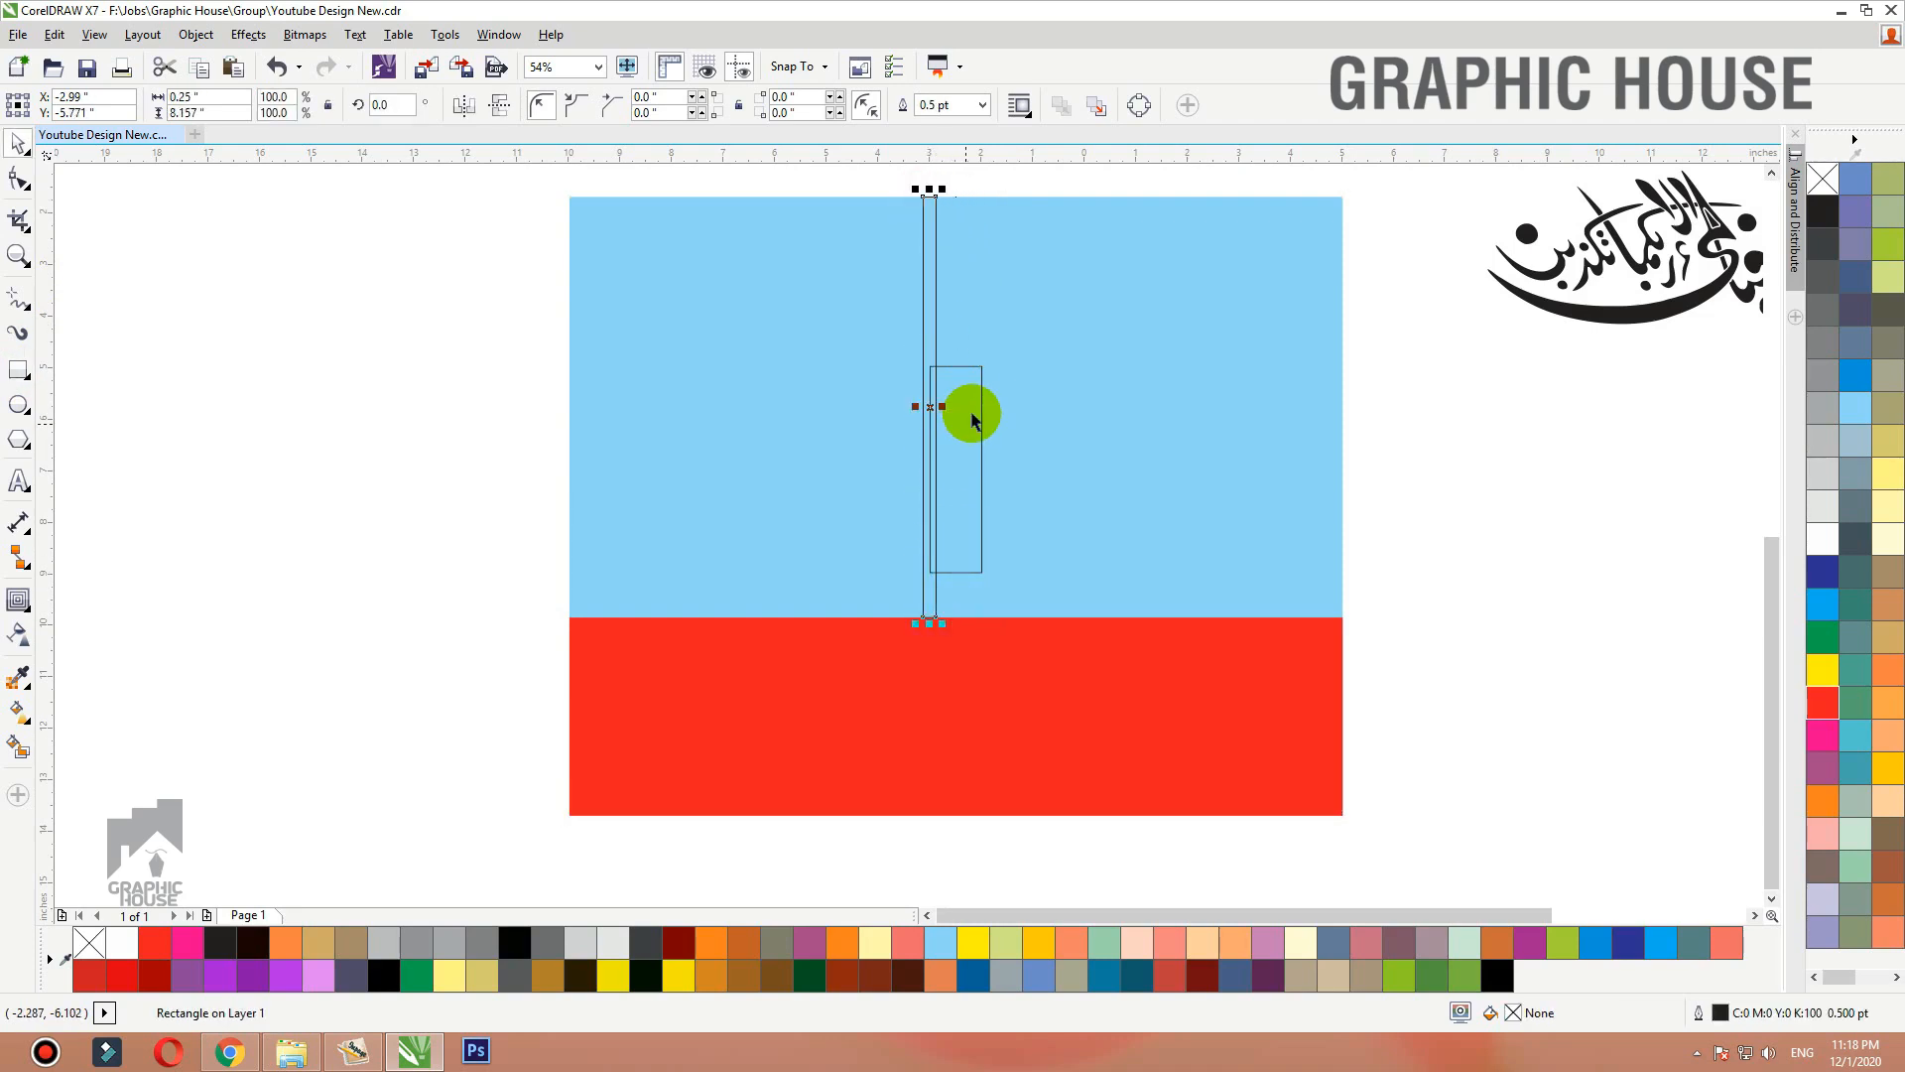
Center the 1 × 4 inch panel vertically on the thin helper rectangle.
left_click(971, 365)
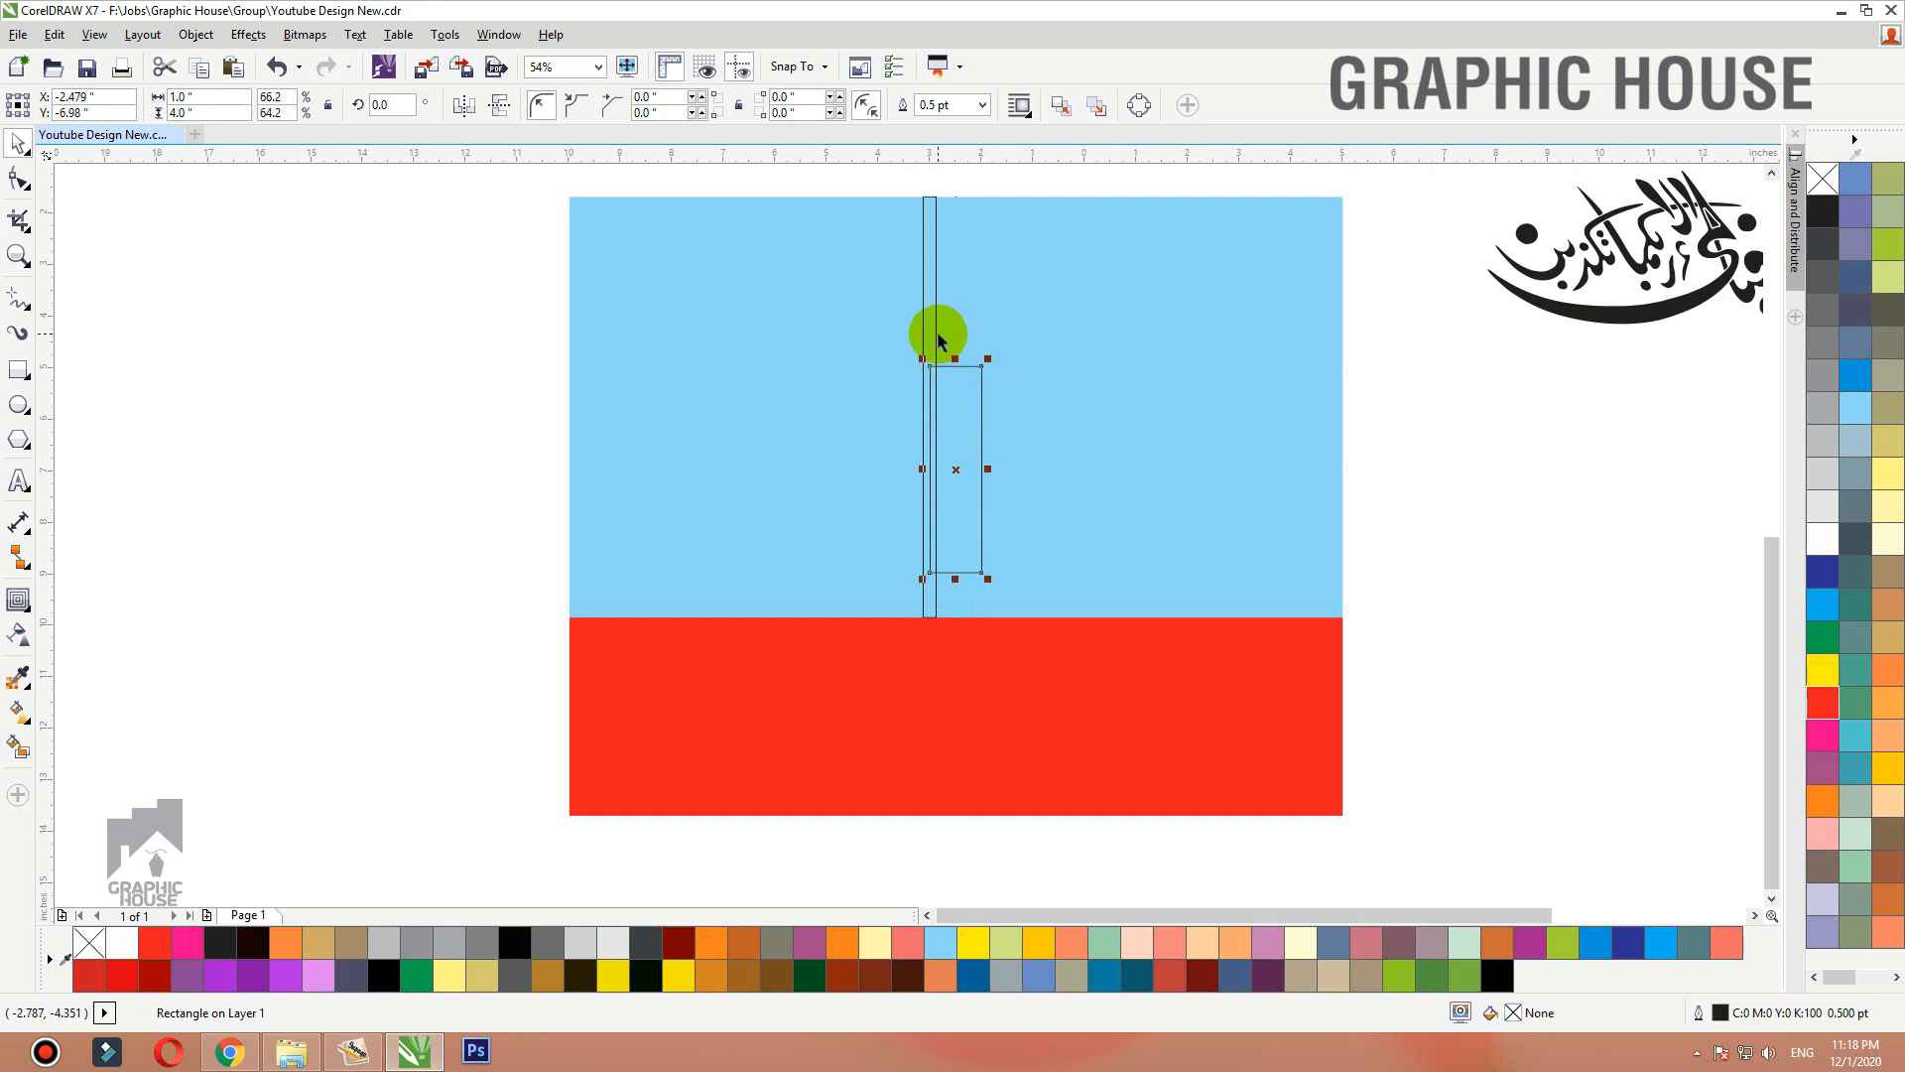
left_click(938, 340, "shift")
key("e")
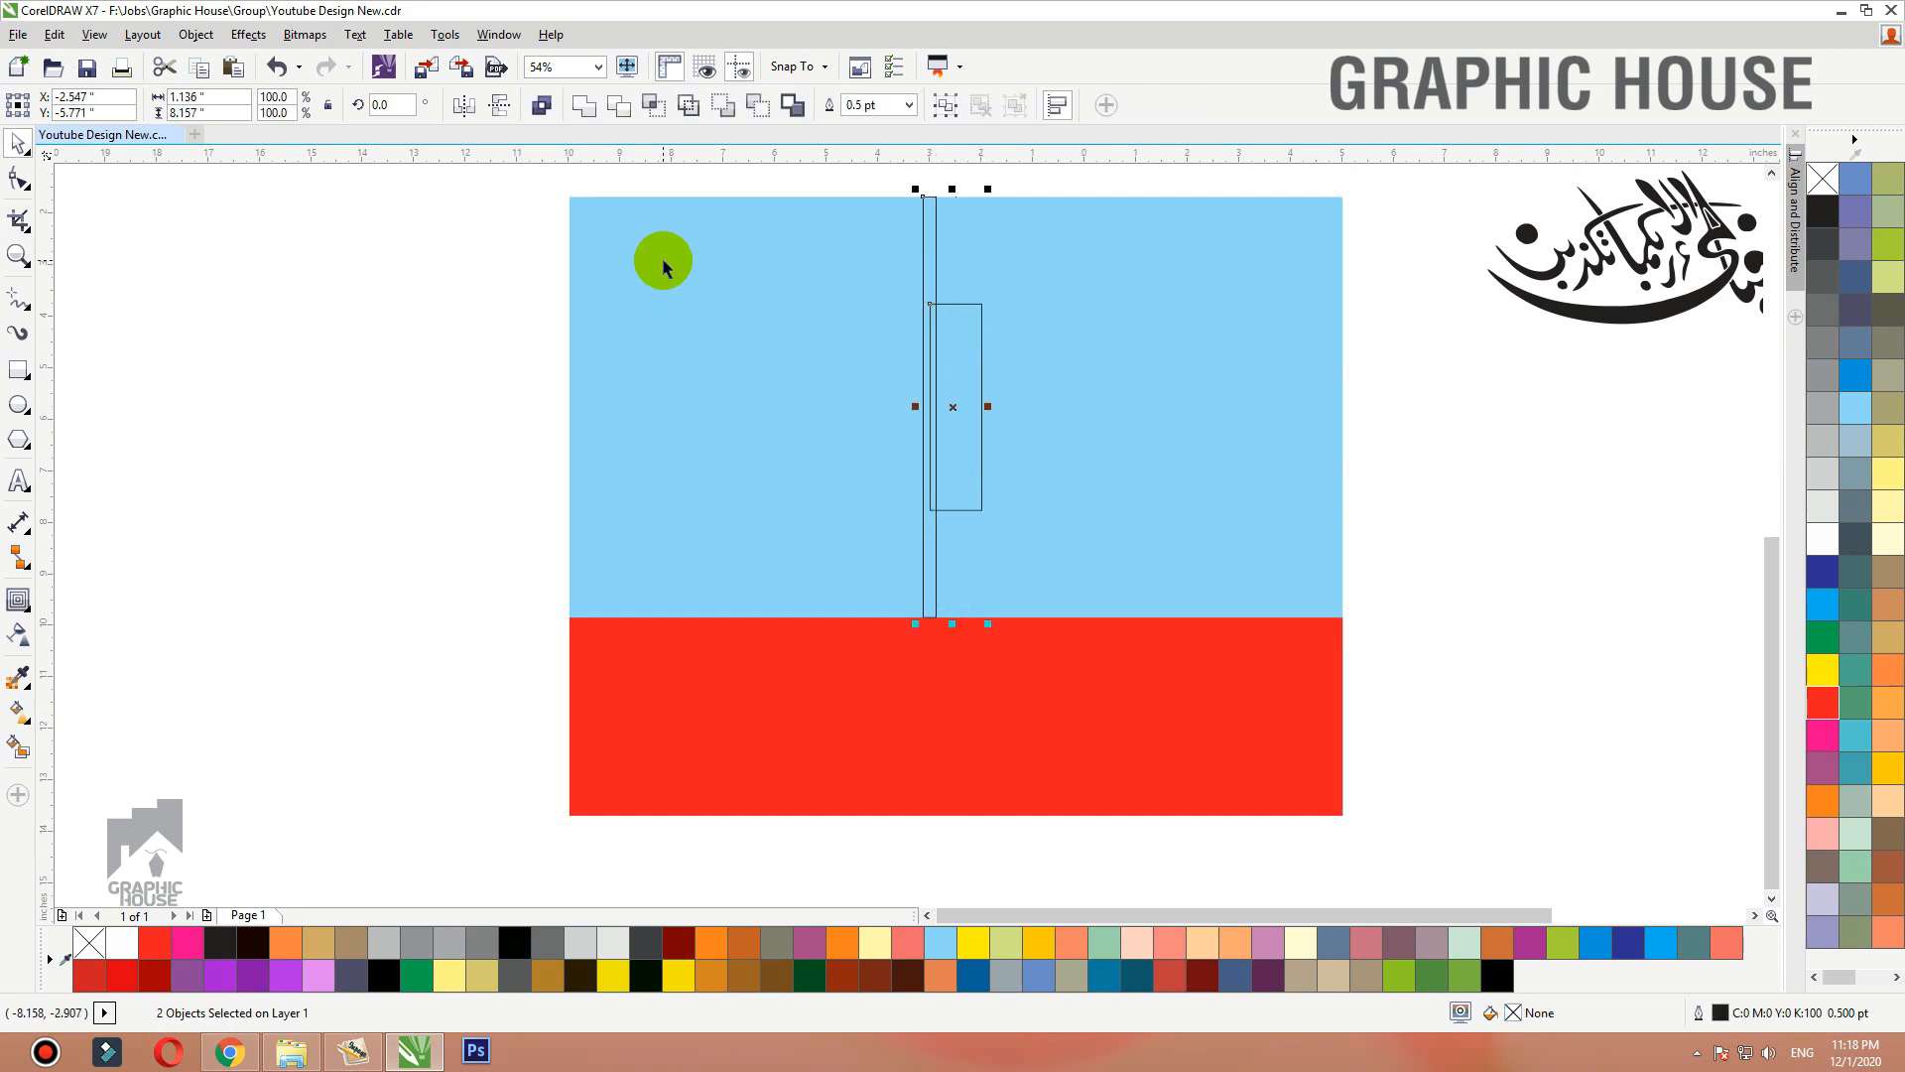
Delete the thin helper rectangle, keeping the centered panel on the blue background.
left_click(659, 264)
left_click(936, 219)
key("Delete")
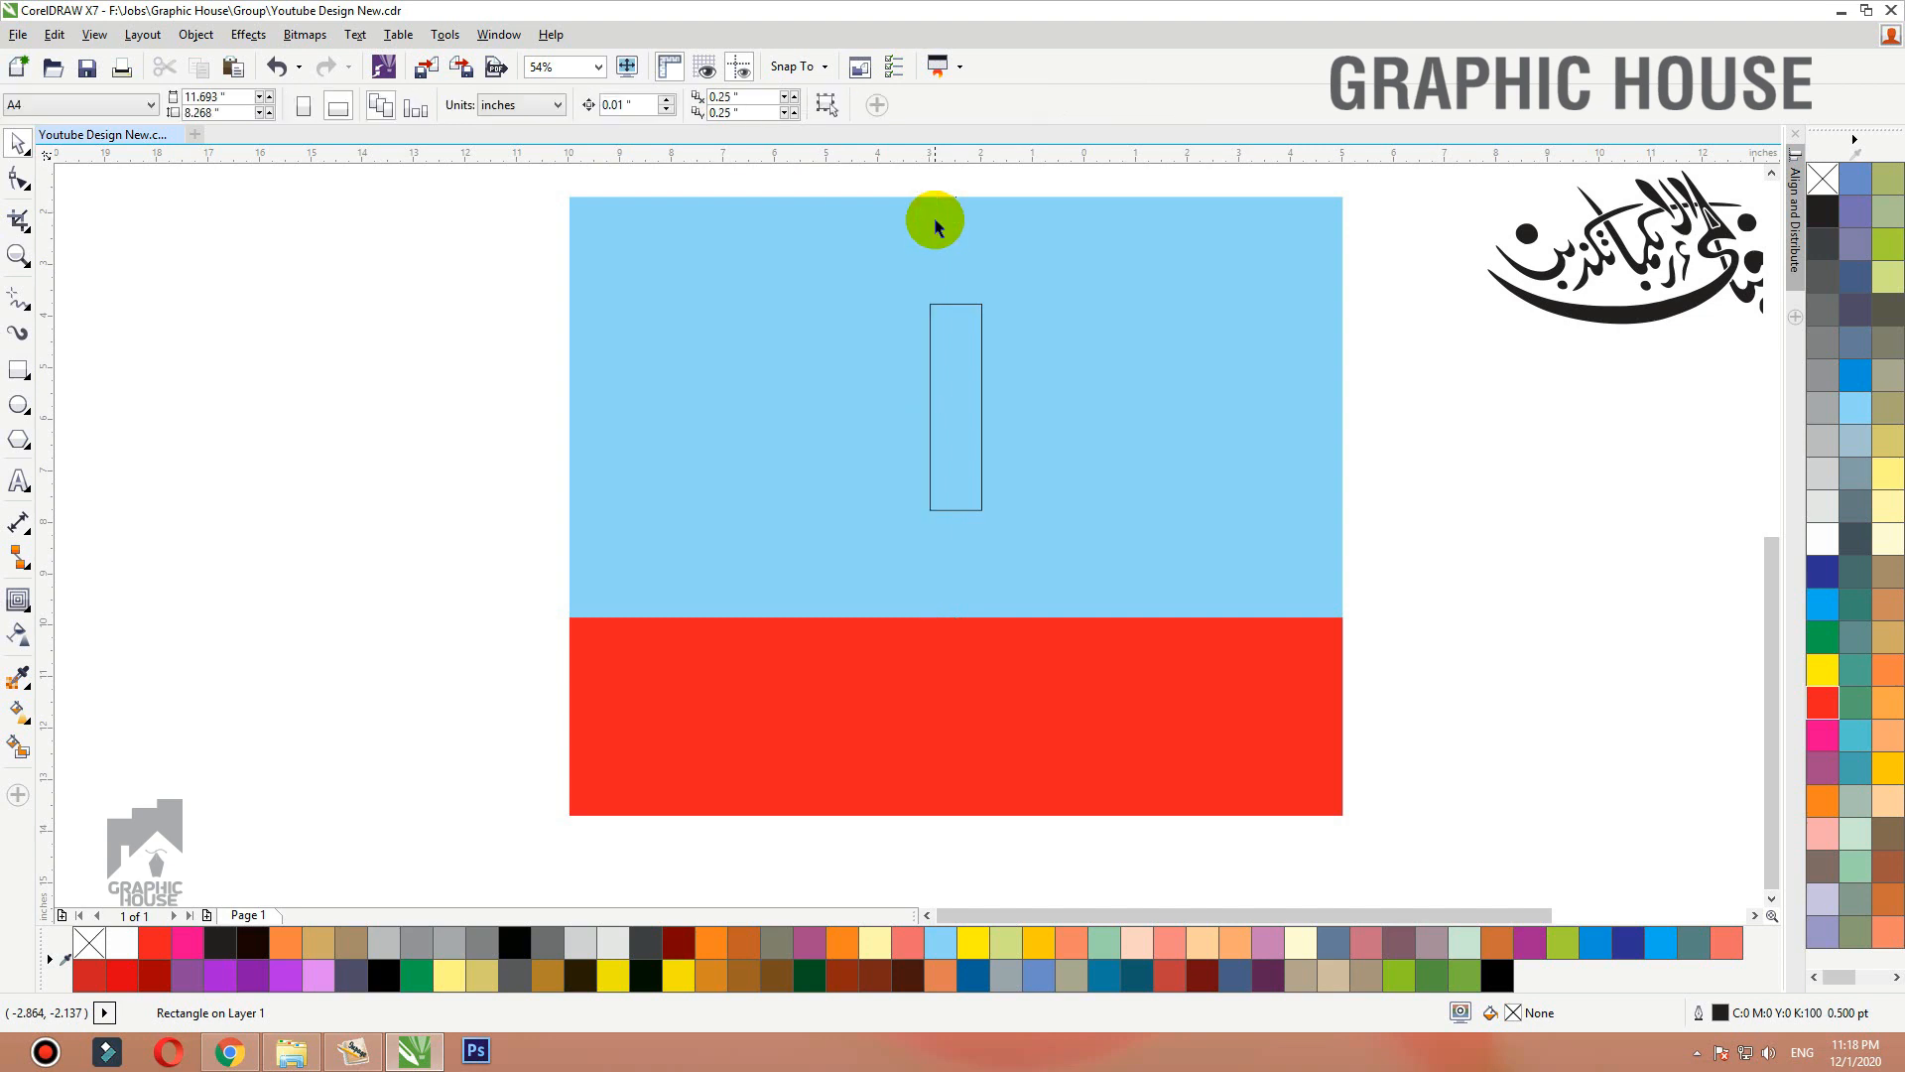
left_click(969, 306)
left_click(1017, 278, "shift")
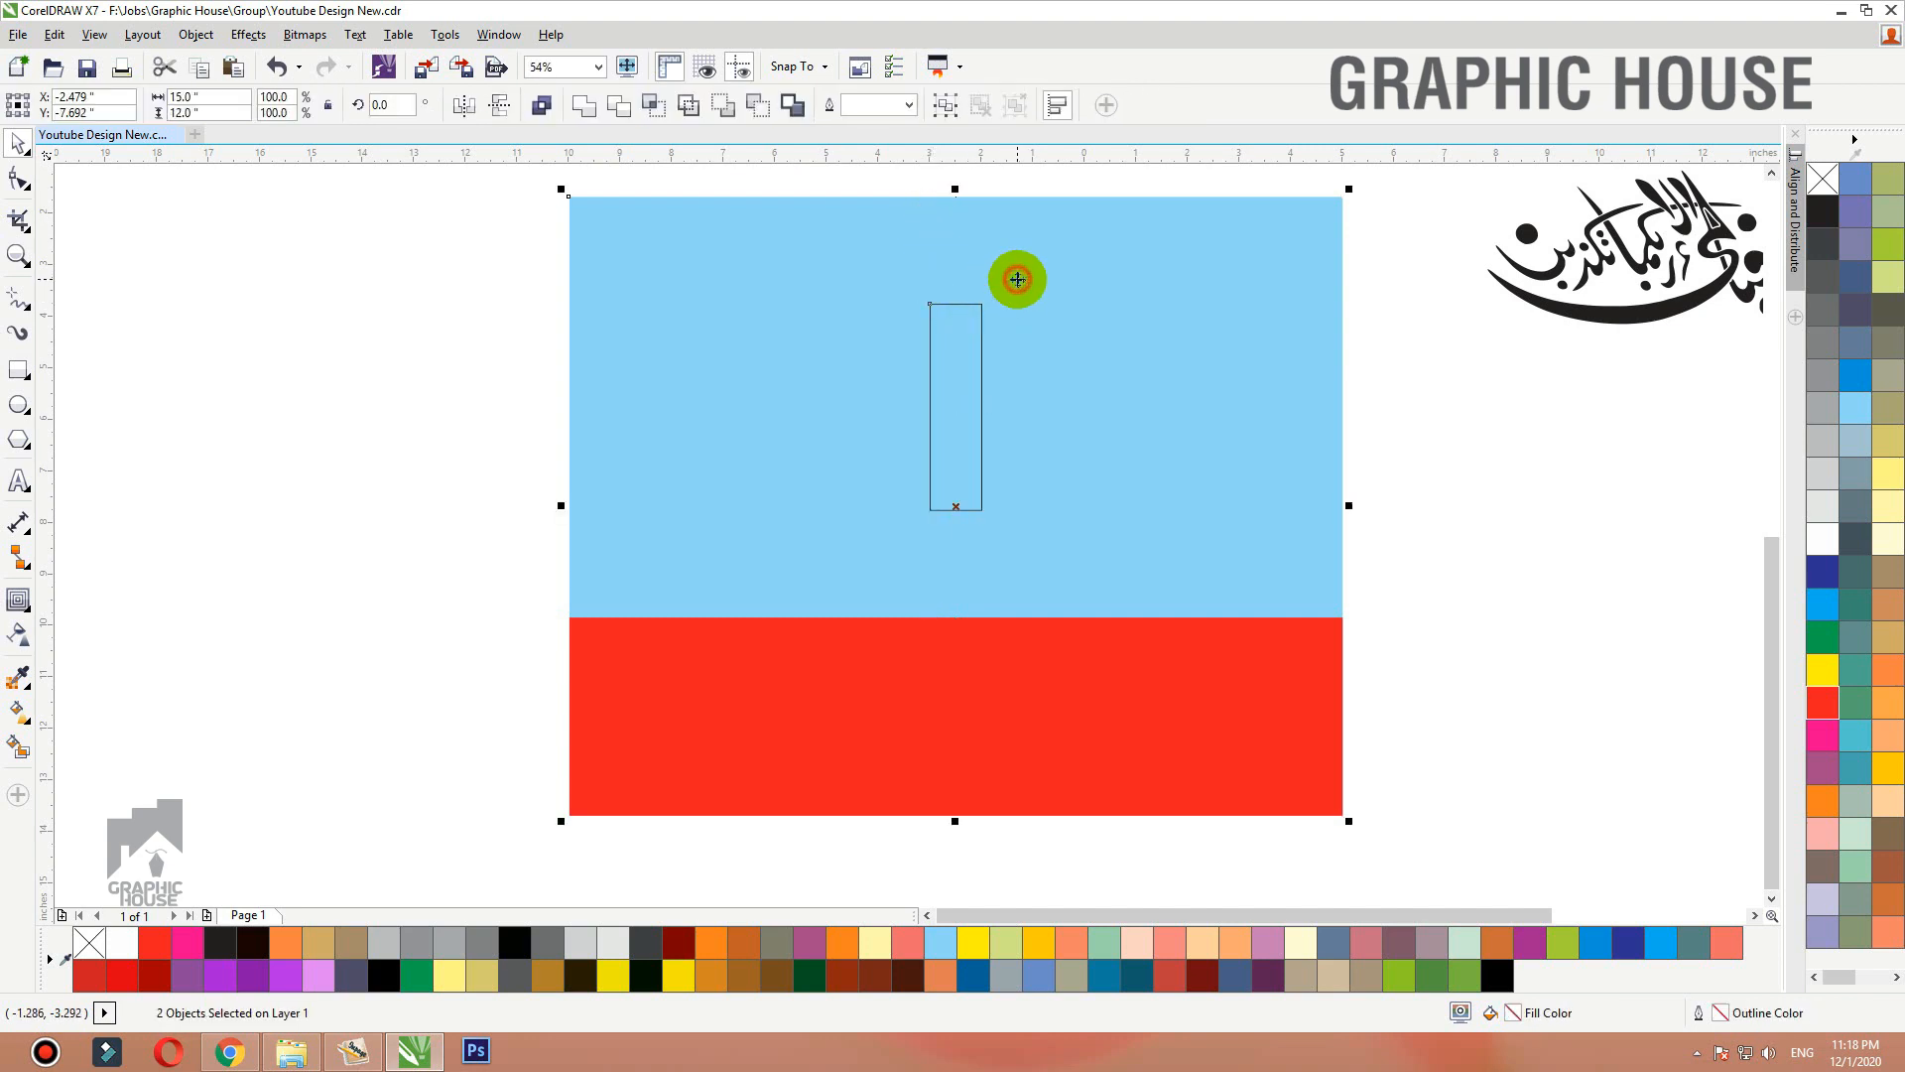
left_click(1490, 488)
Duplicate the center panel to its right with a small gap and set the copy's height to 3 inches.
mouse_move(982, 407)
left_mouse_down()
mouse_move(1046, 403)
mouse_move(1016, 407)
left_mouse_up()
key("ctrl+z")
left_click(230, 113)
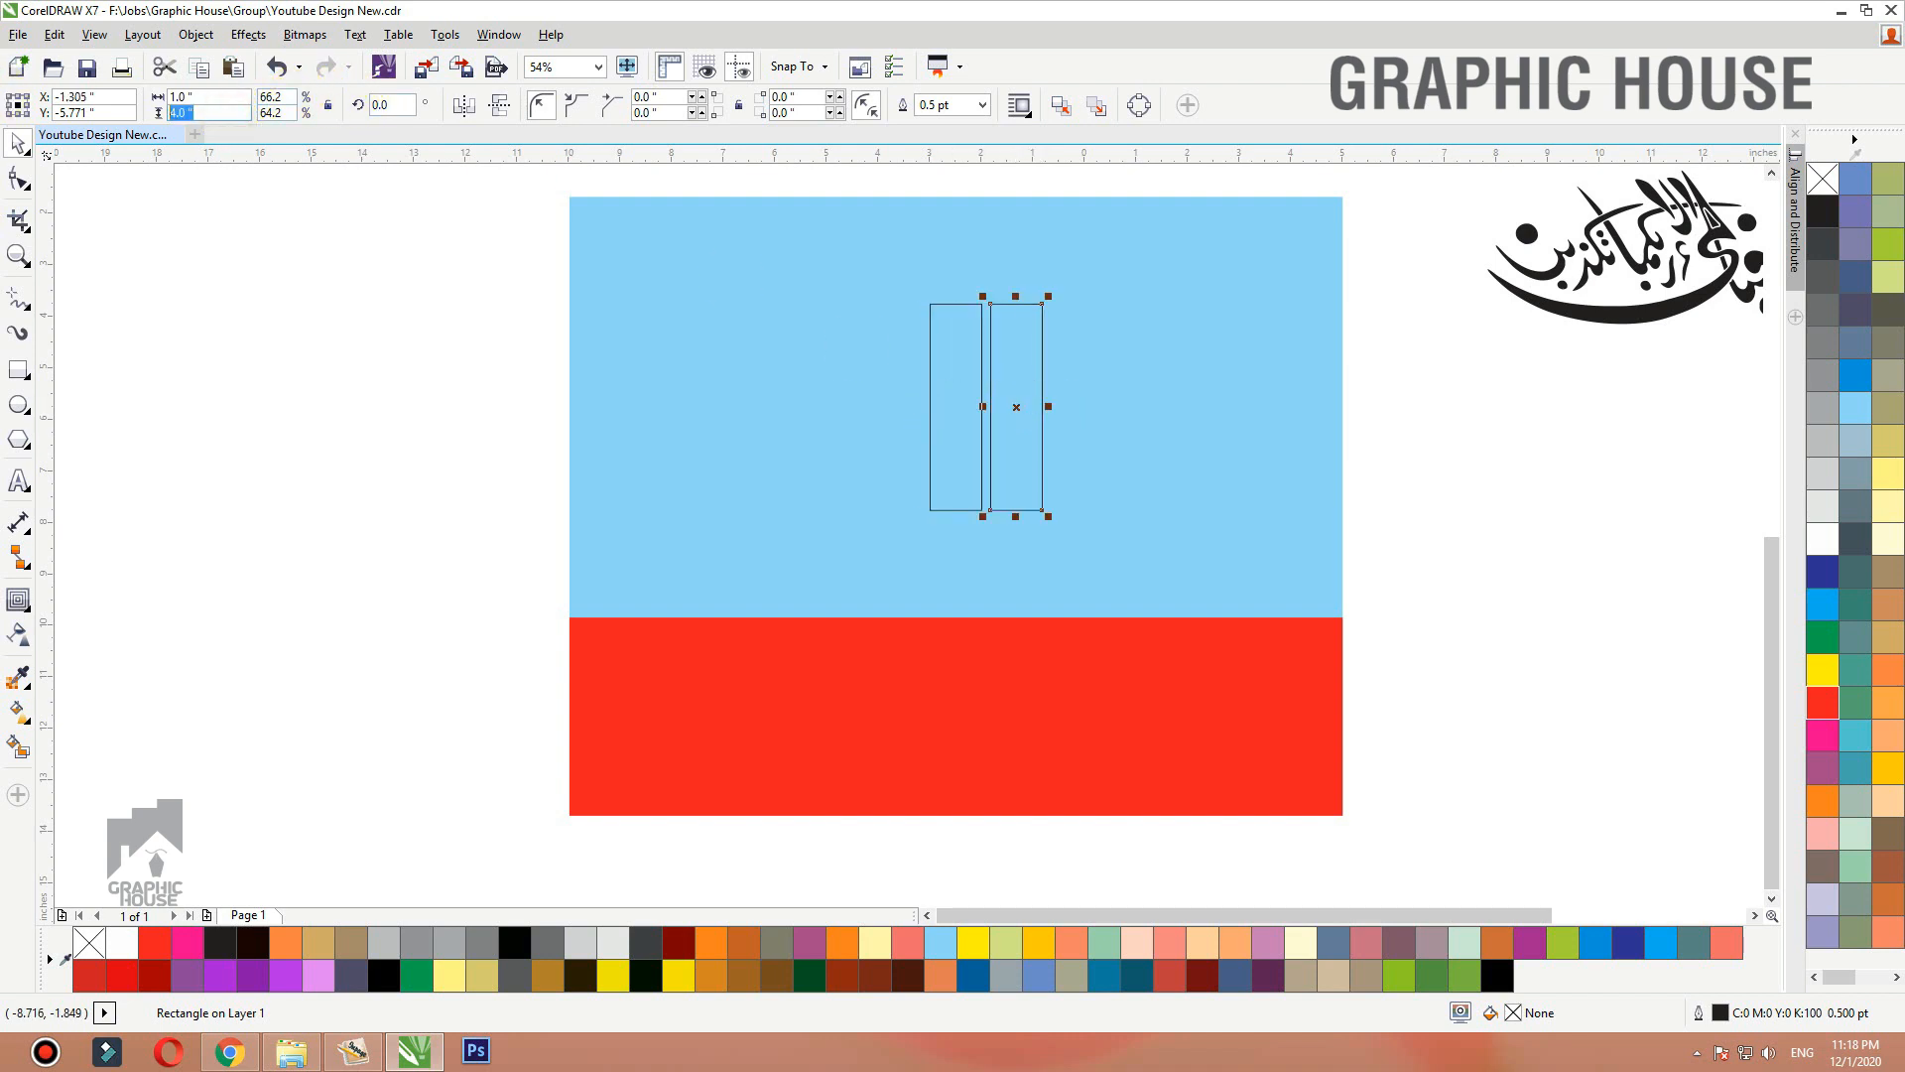
type("3")
key("Return")
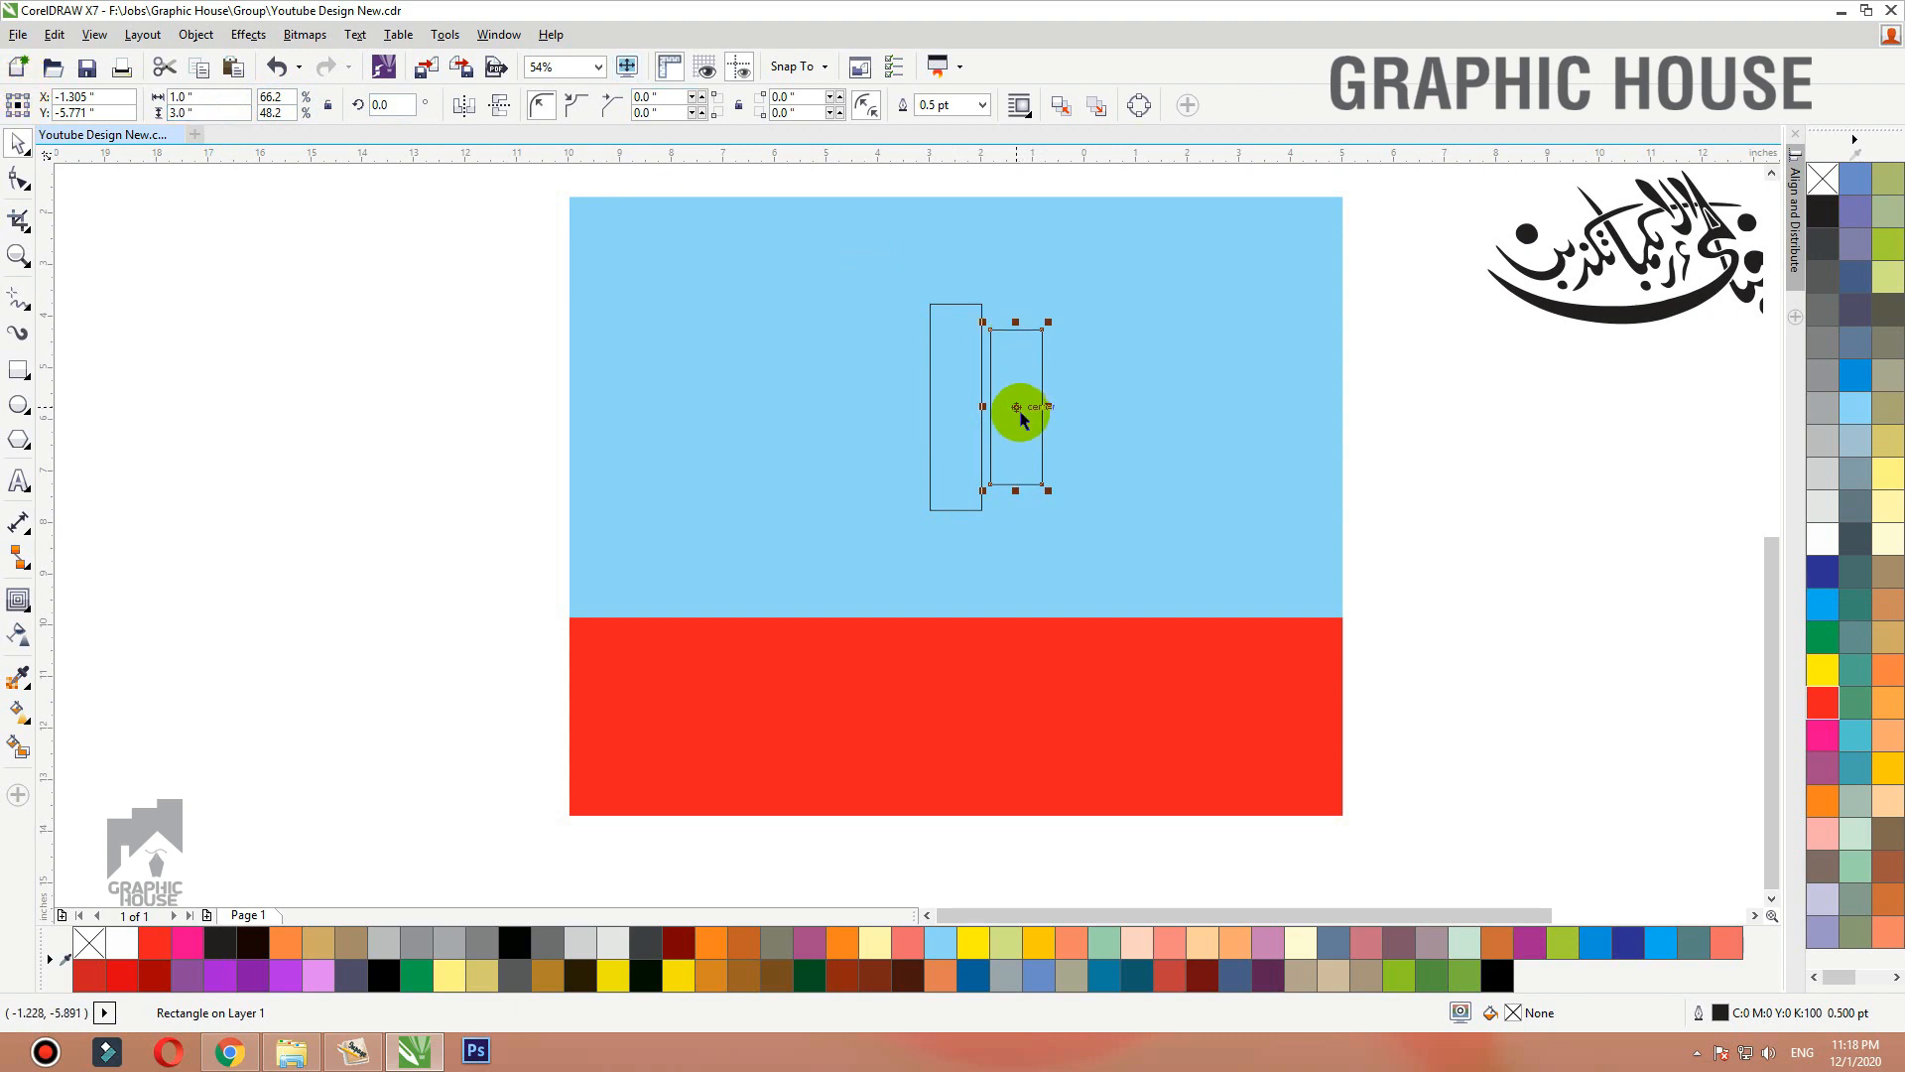
Duplicate the 3-inch-high panel to its right with a small gap and set the copy's height to 2 inches.
left_click_drag(1053, 409, 1104, 415)
key("ctrl+z")
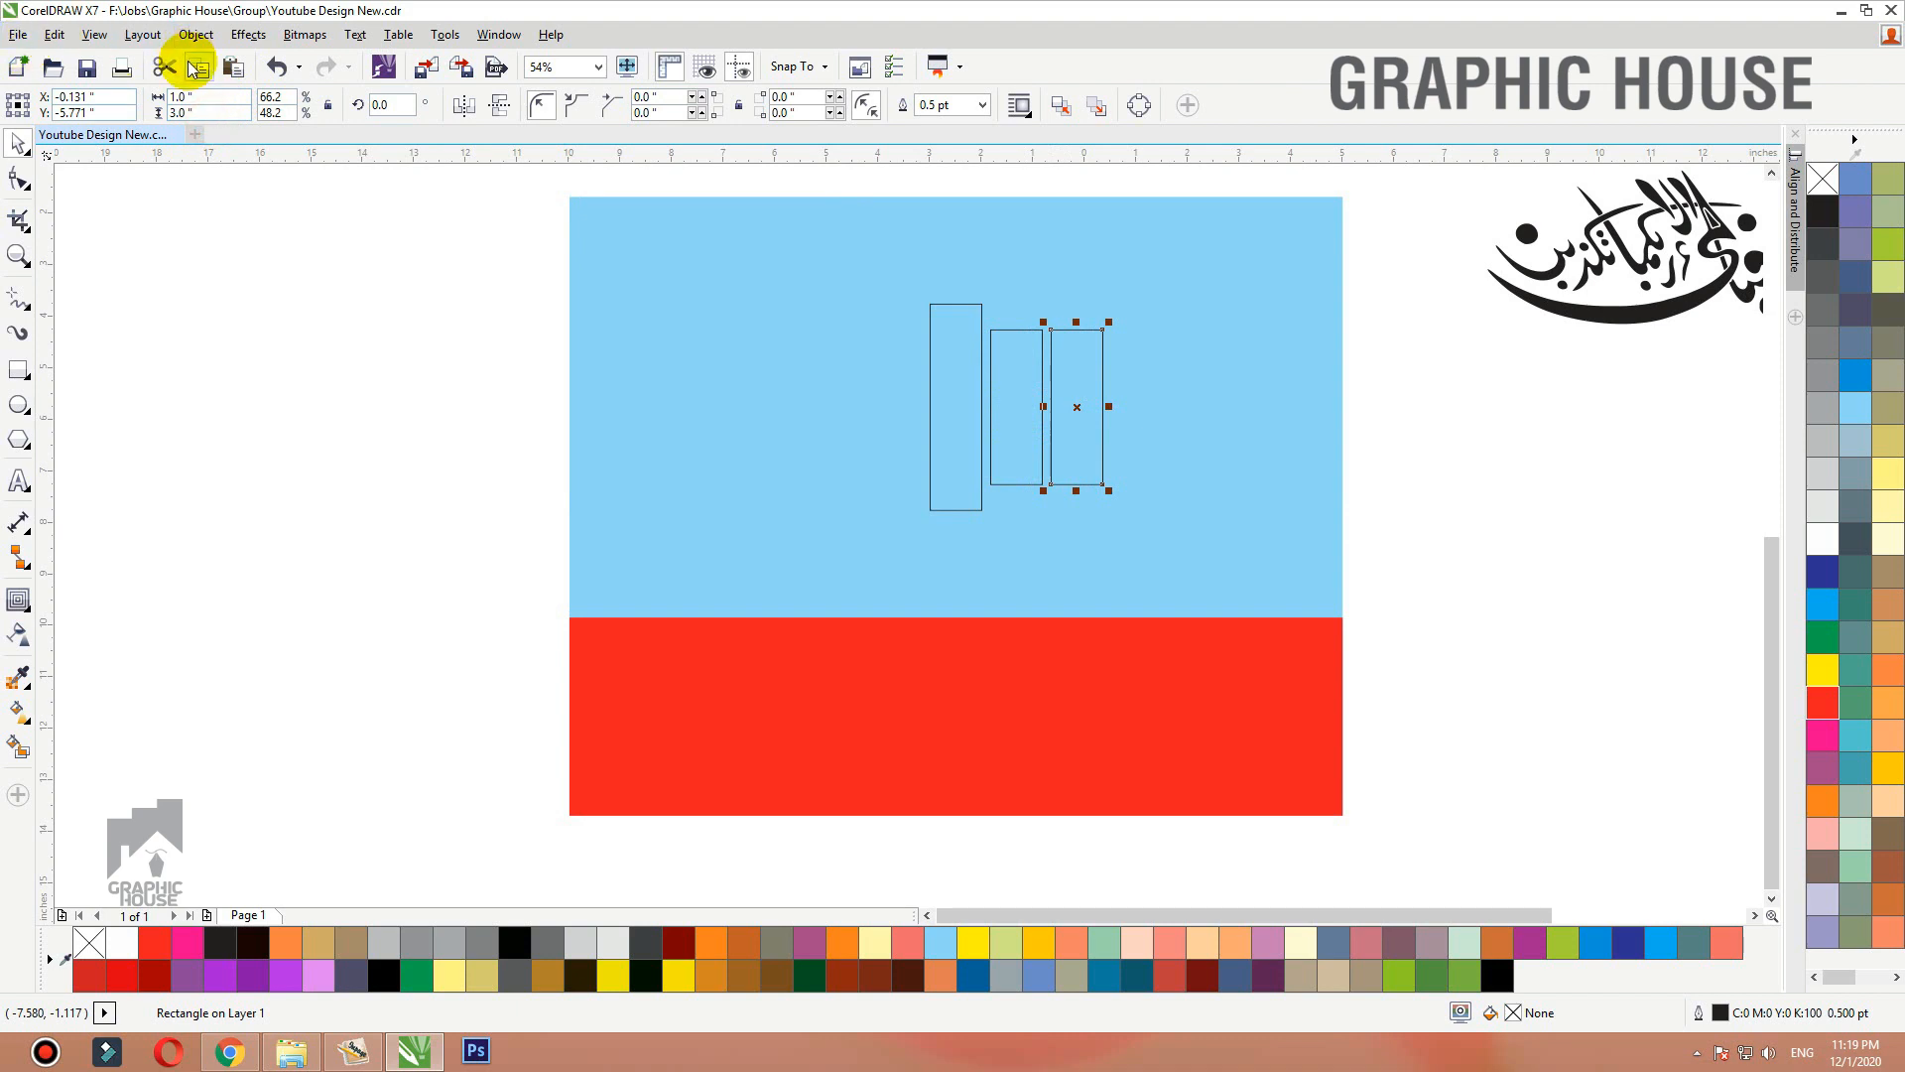
double_click(219, 112)
type("2")
key("Return")
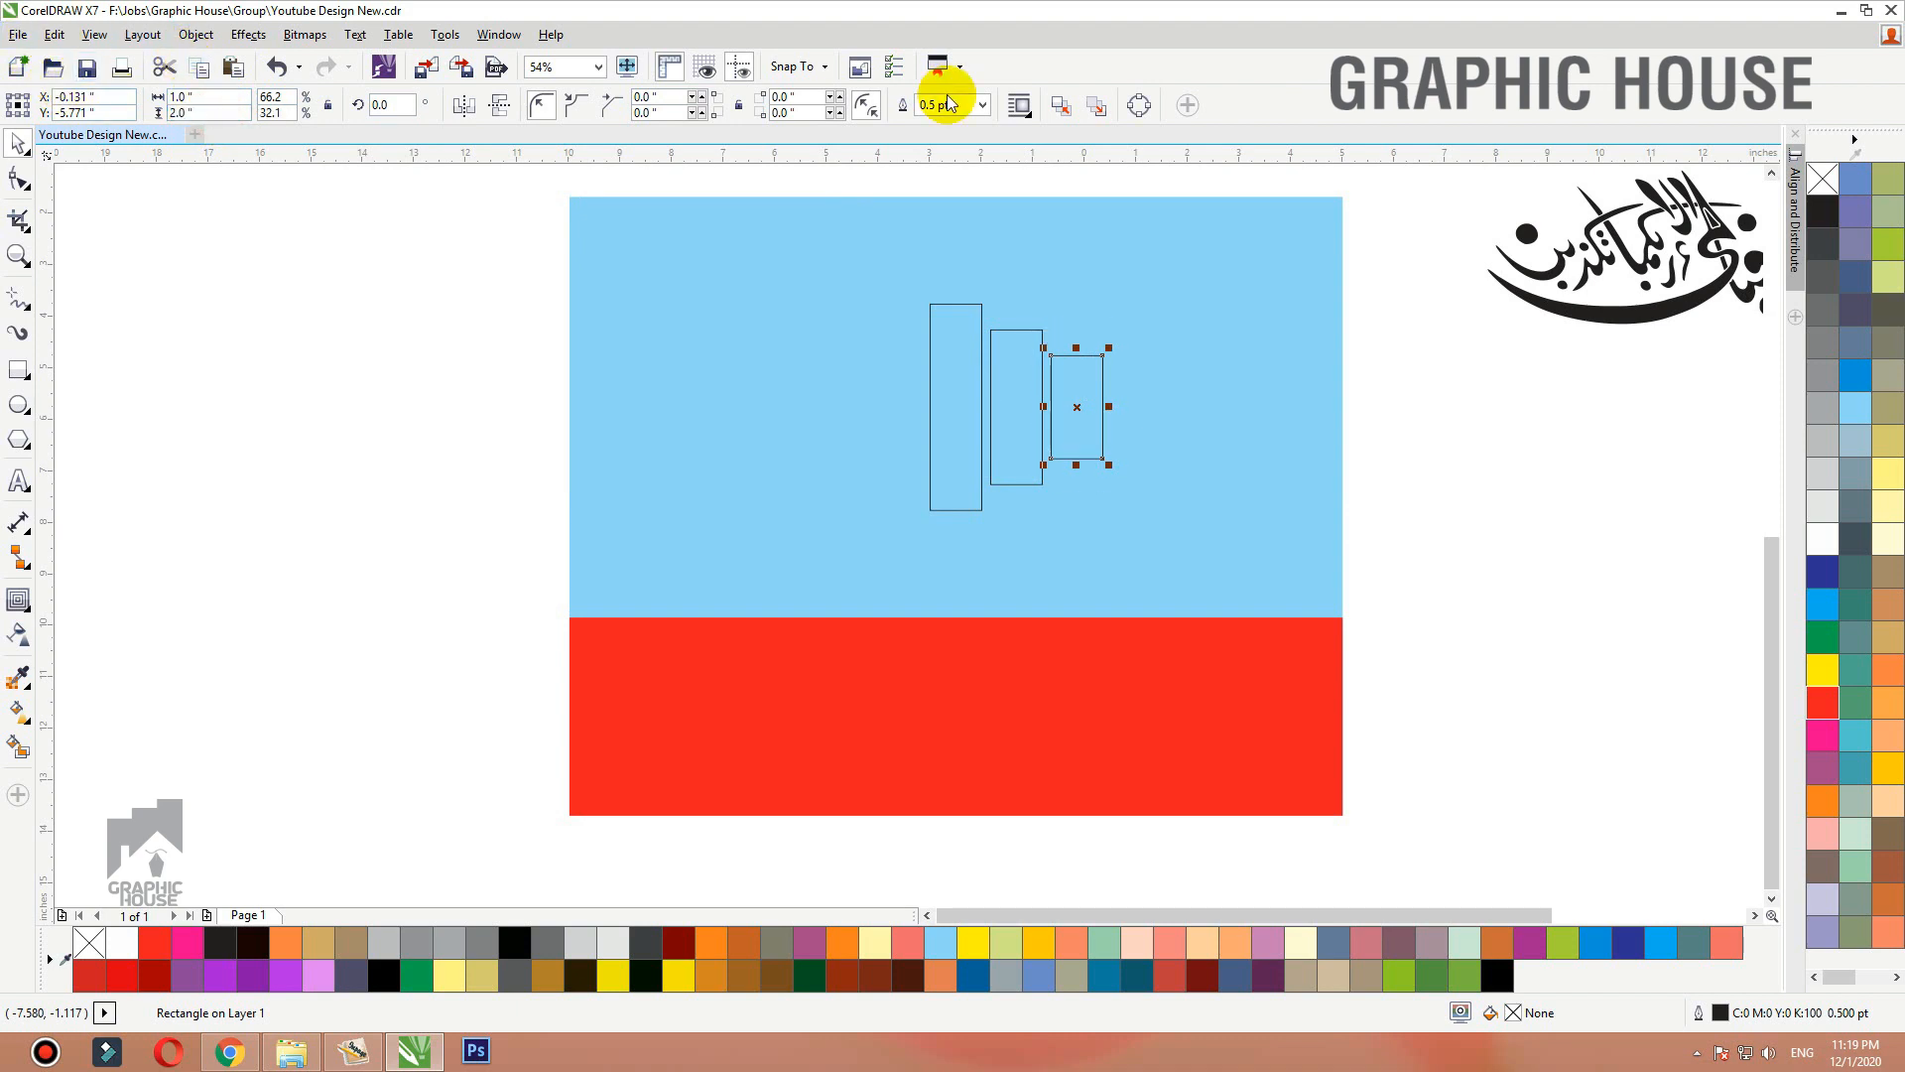
Copy the 3-inch and 2-inch panels to the other side of the center panel and mirror the copies horizontally.
left_click_drag(1478, 300, 986, 541)
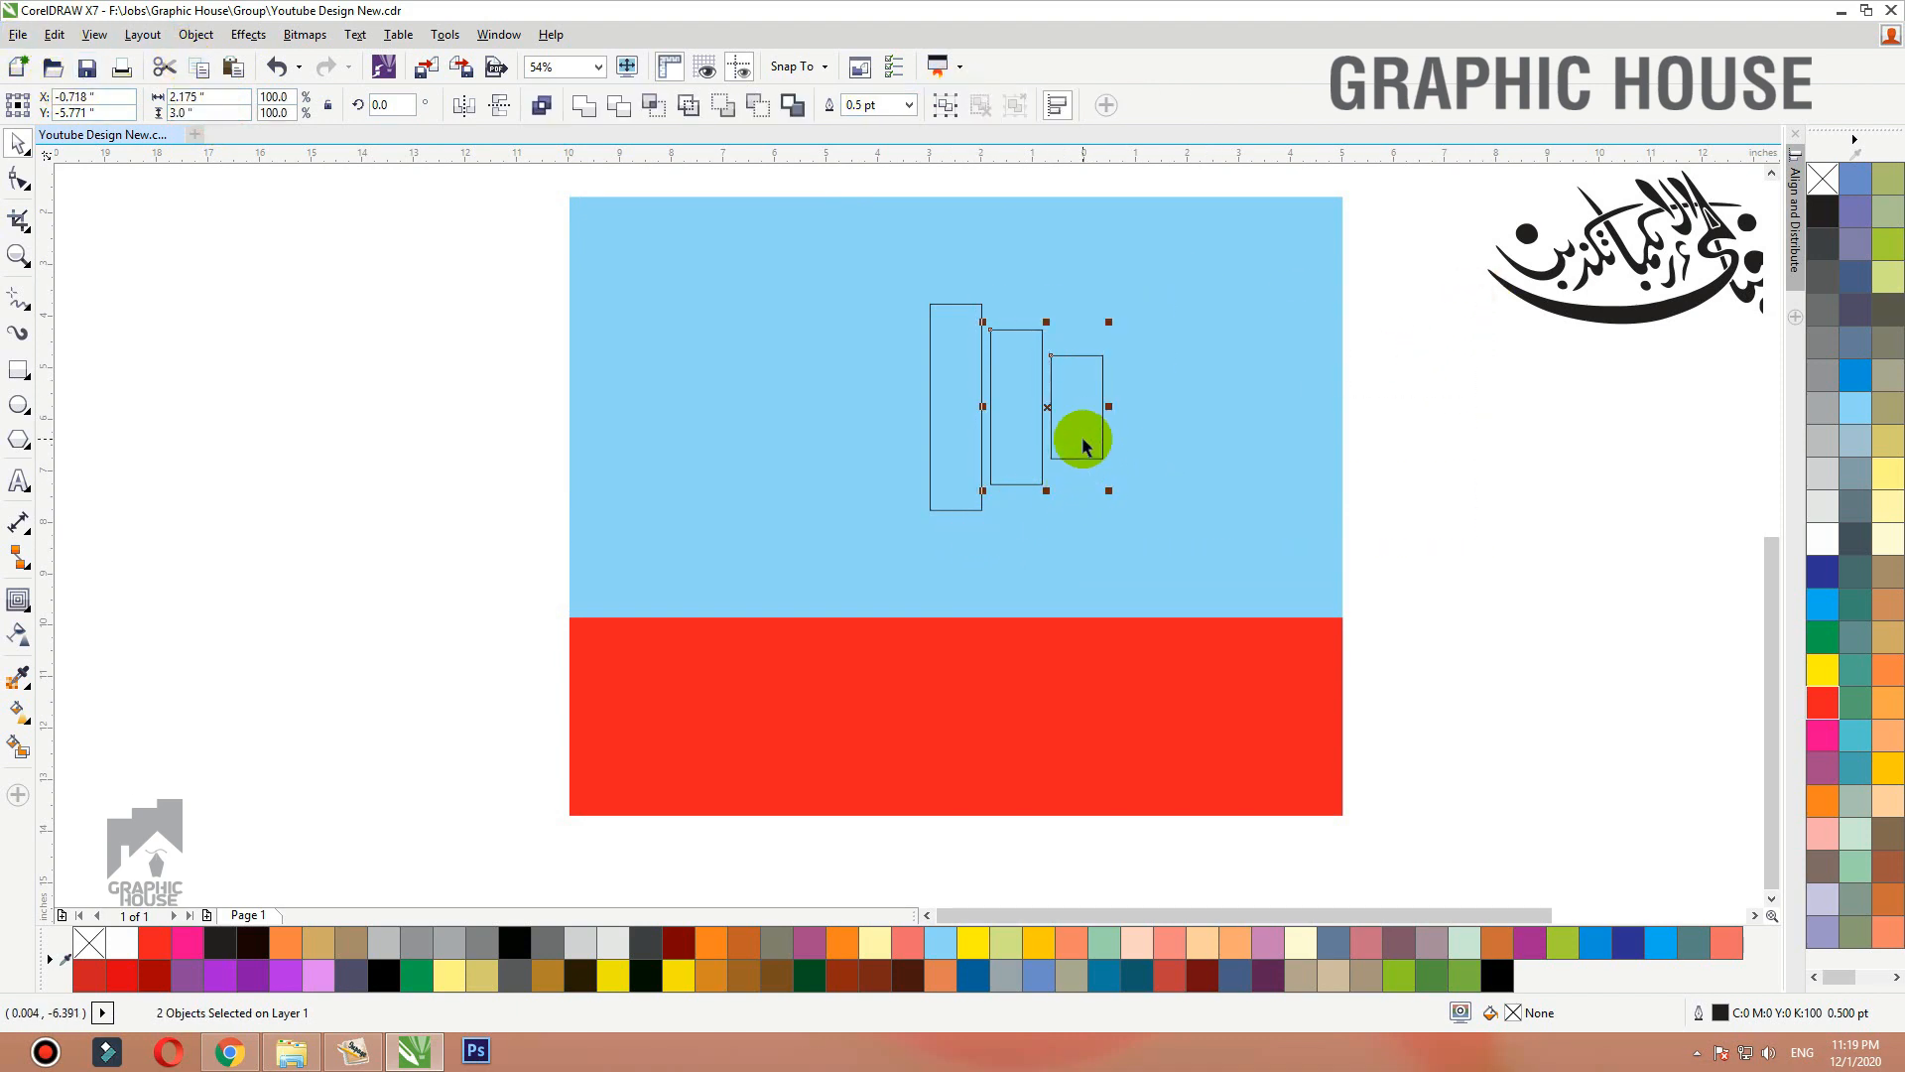
left_click_drag(1051, 413, 870, 394)
left_click(463, 104)
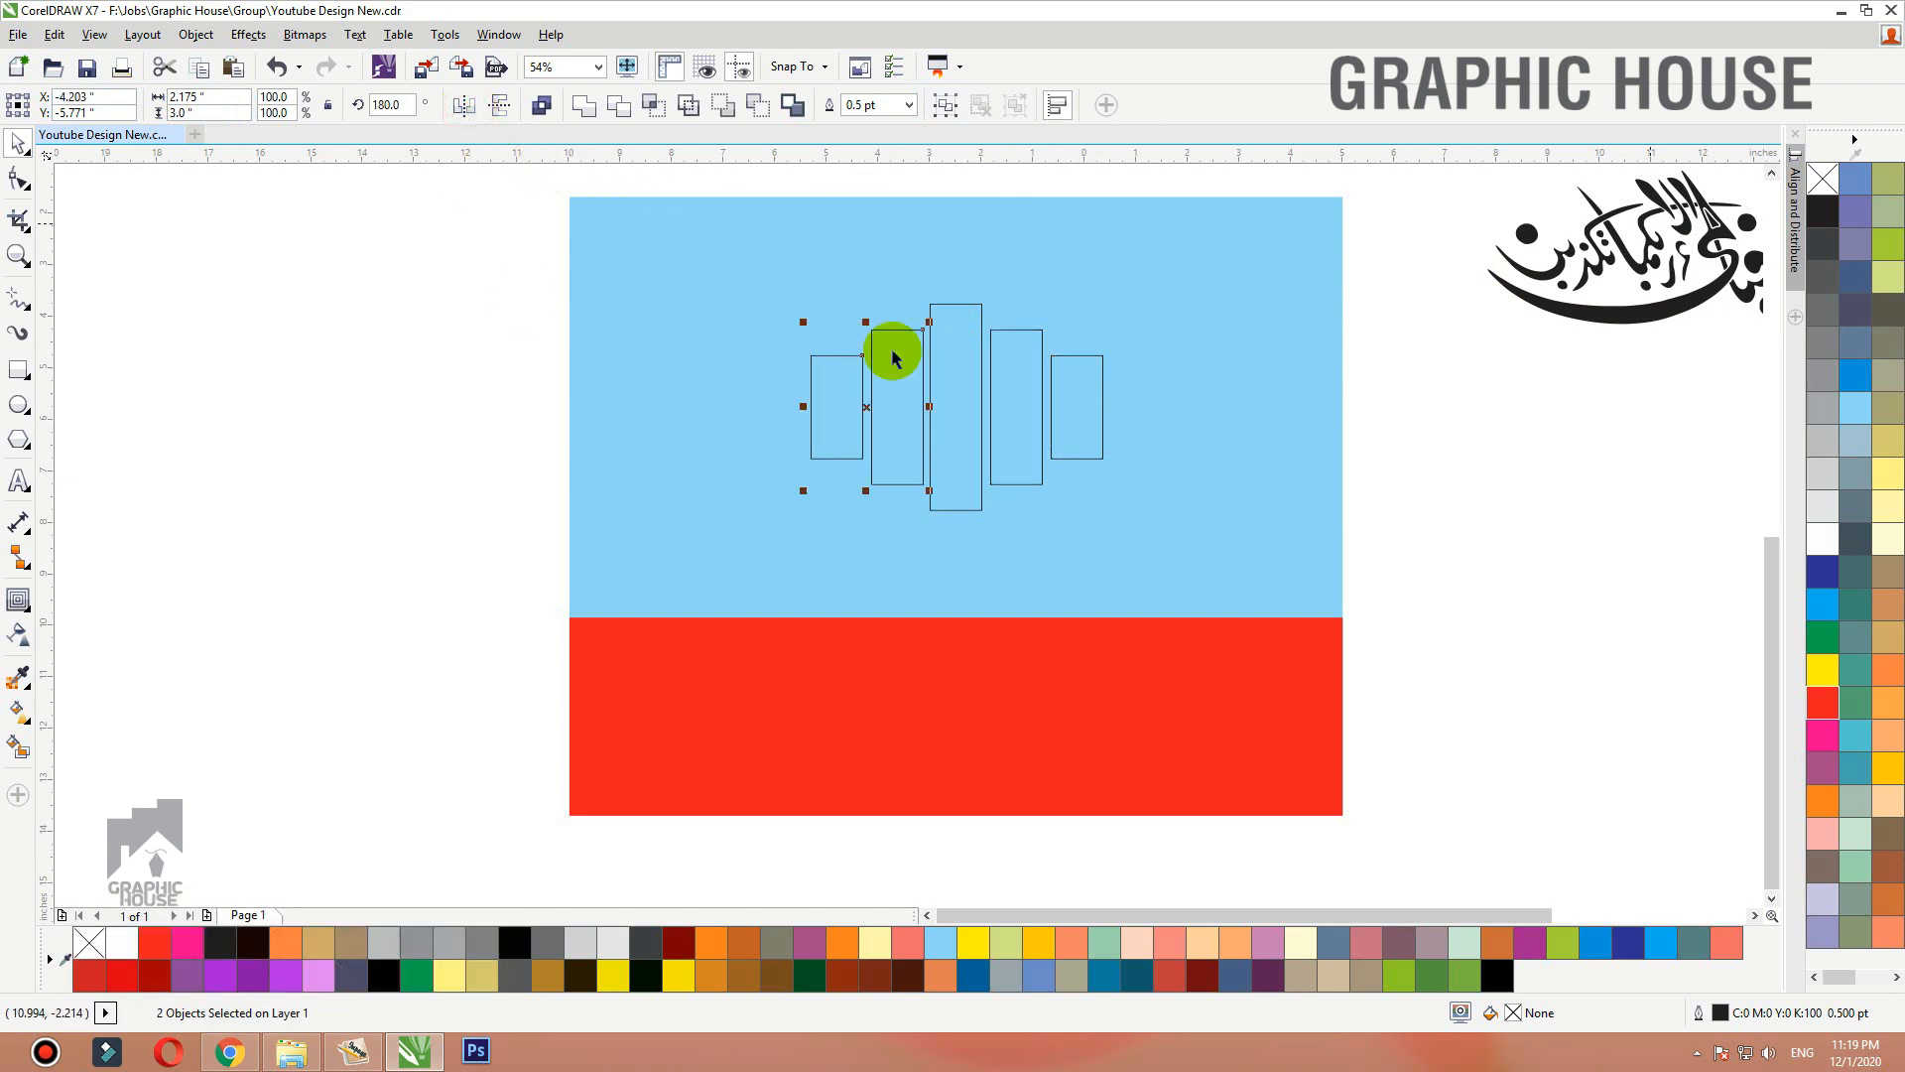
Place a copy of the complete five-panel set on the empty canvas to the left of the blue and red background.
left_click_drag(1394, 268, 621, 545)
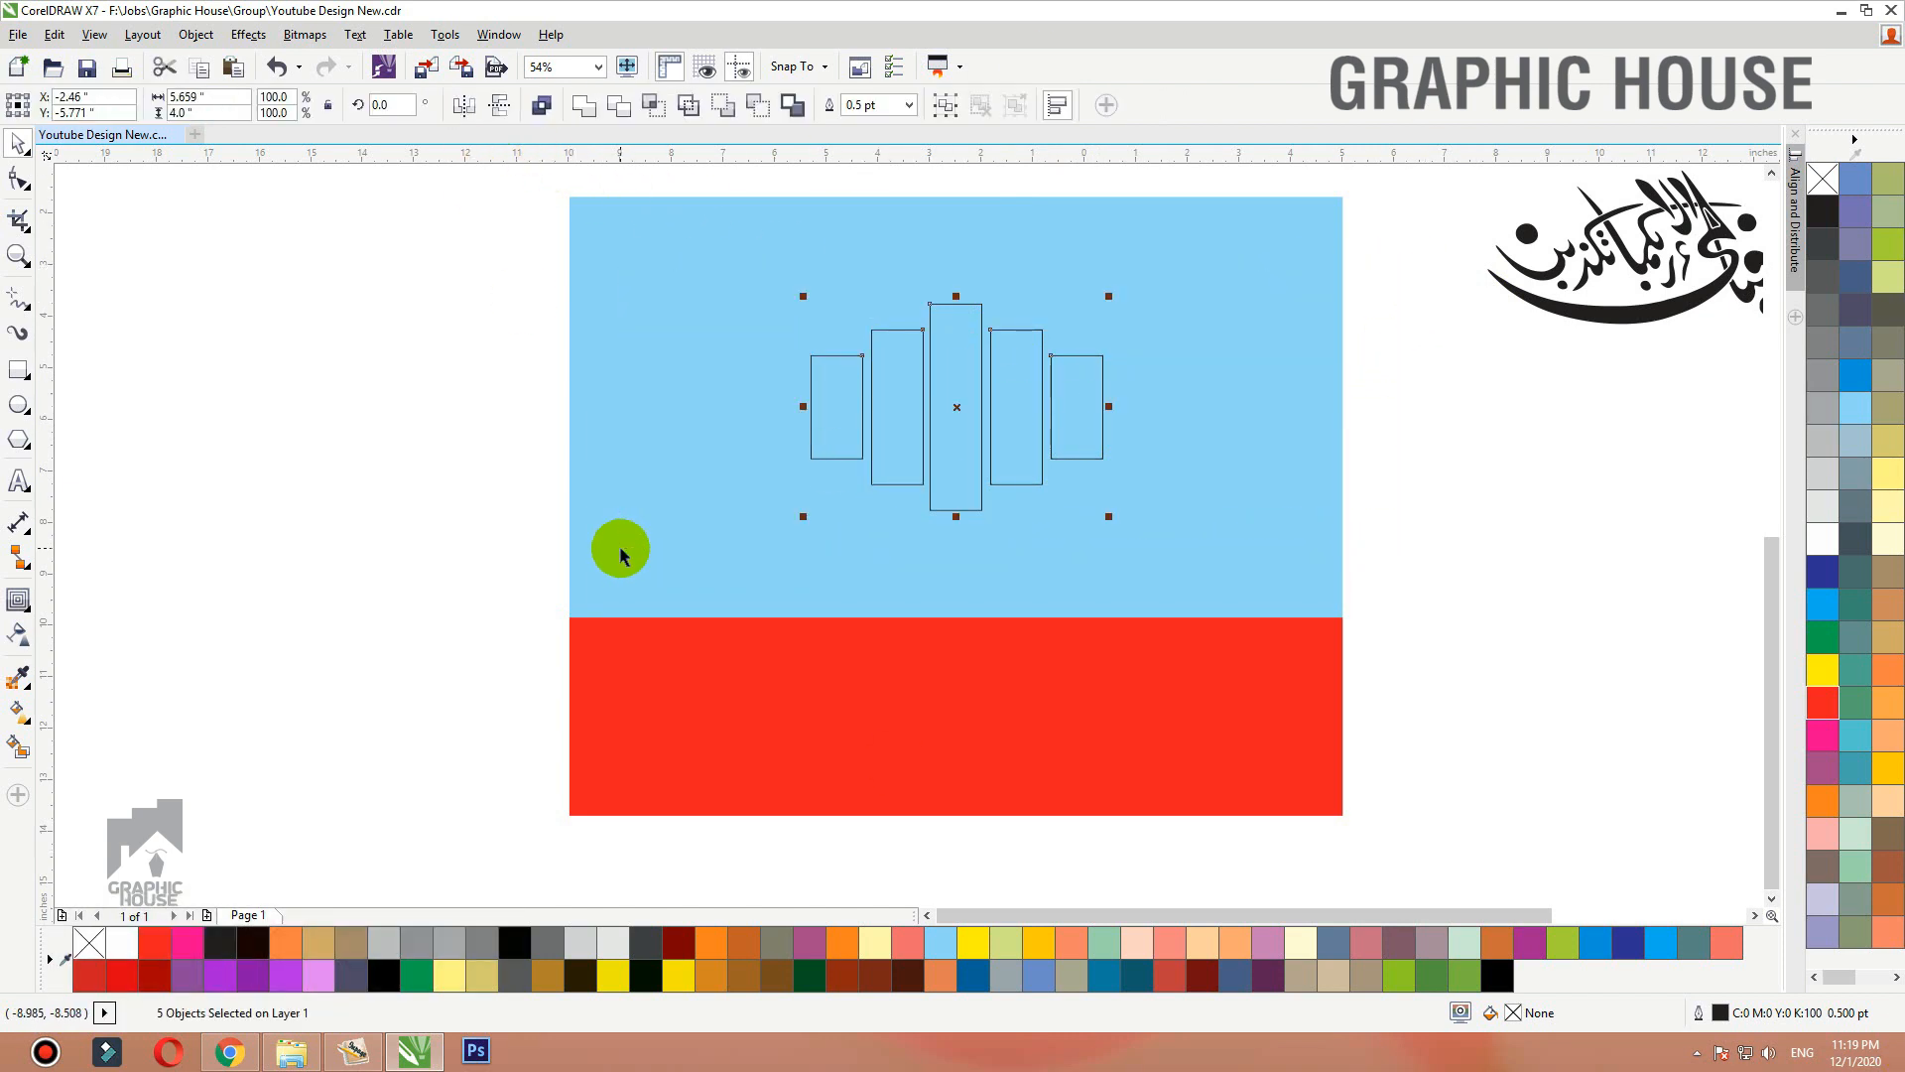
scroll(1149, 552, "down", 2)
left_click(1174, 527)
scroll(1174, 527, "up", 2)
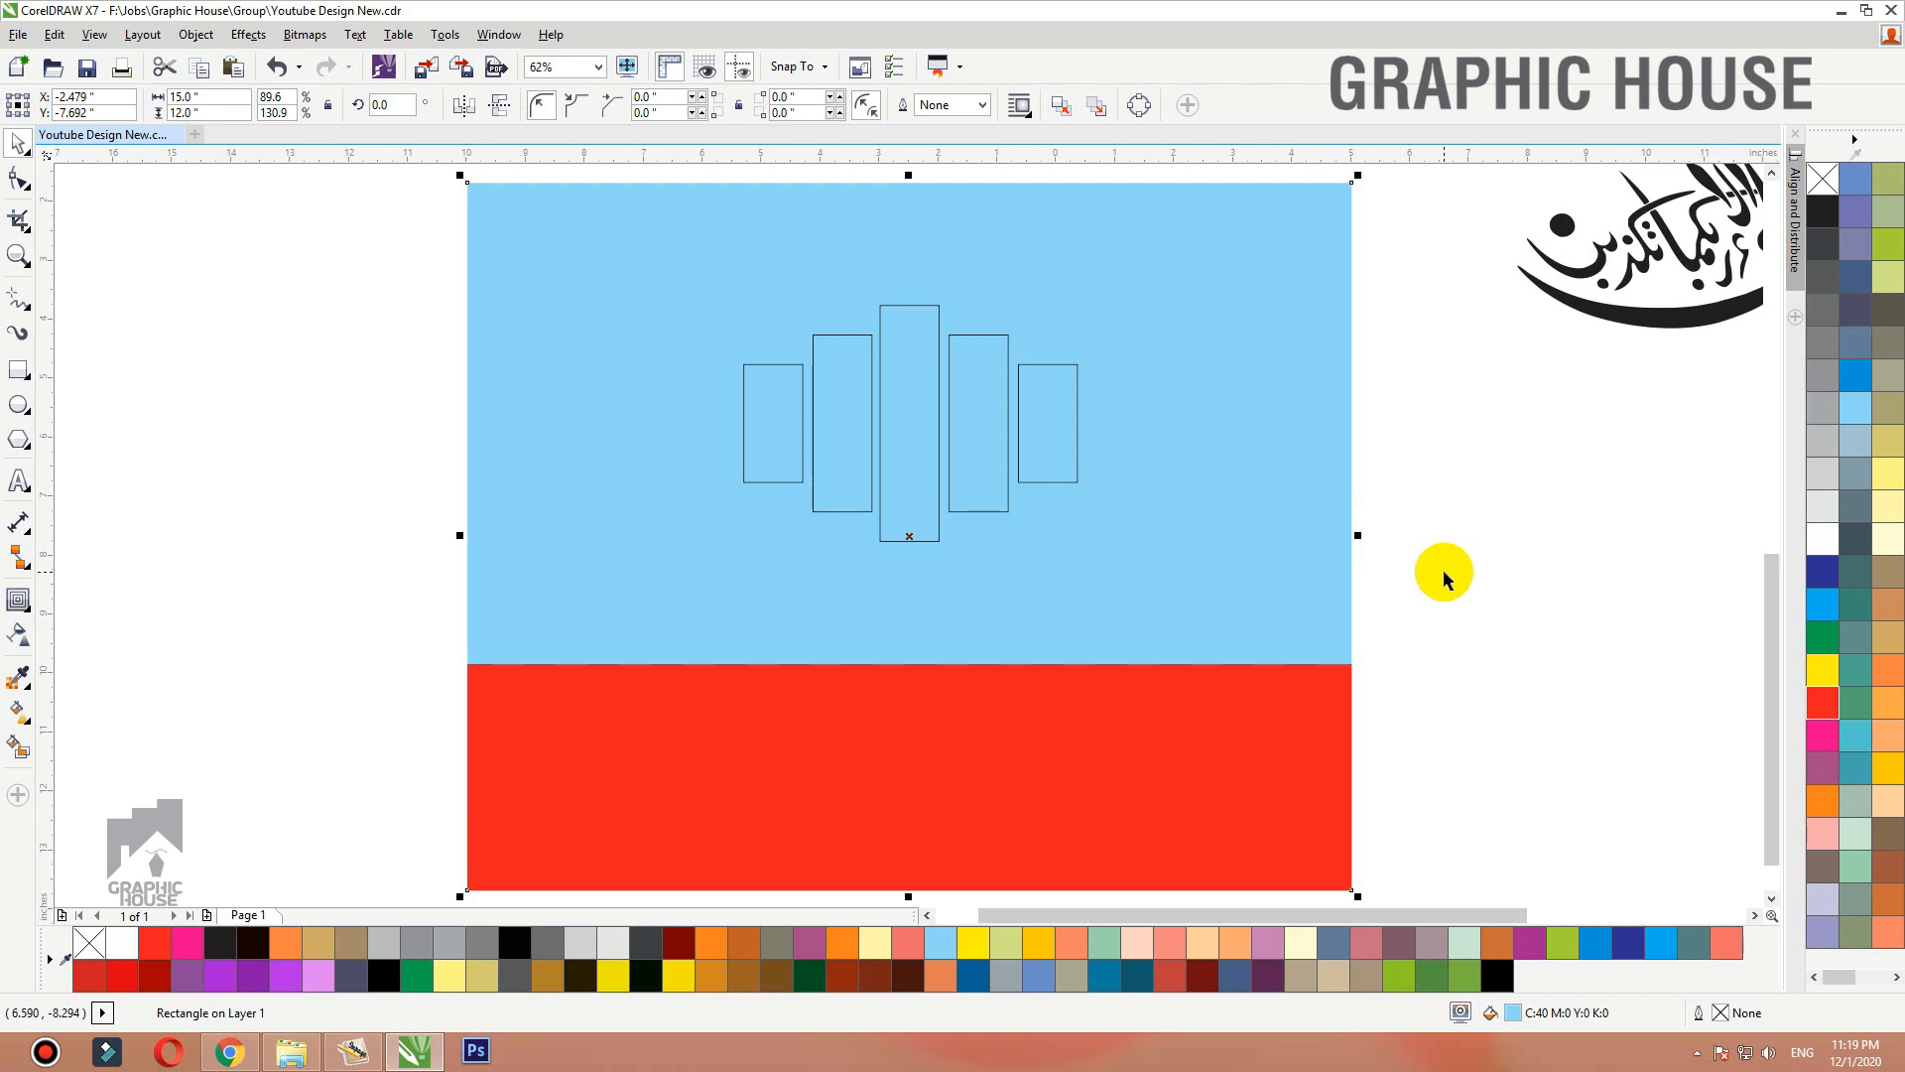
scroll(1444, 576, "down", 2)
left_click_drag(1280, 403, 864, 586)
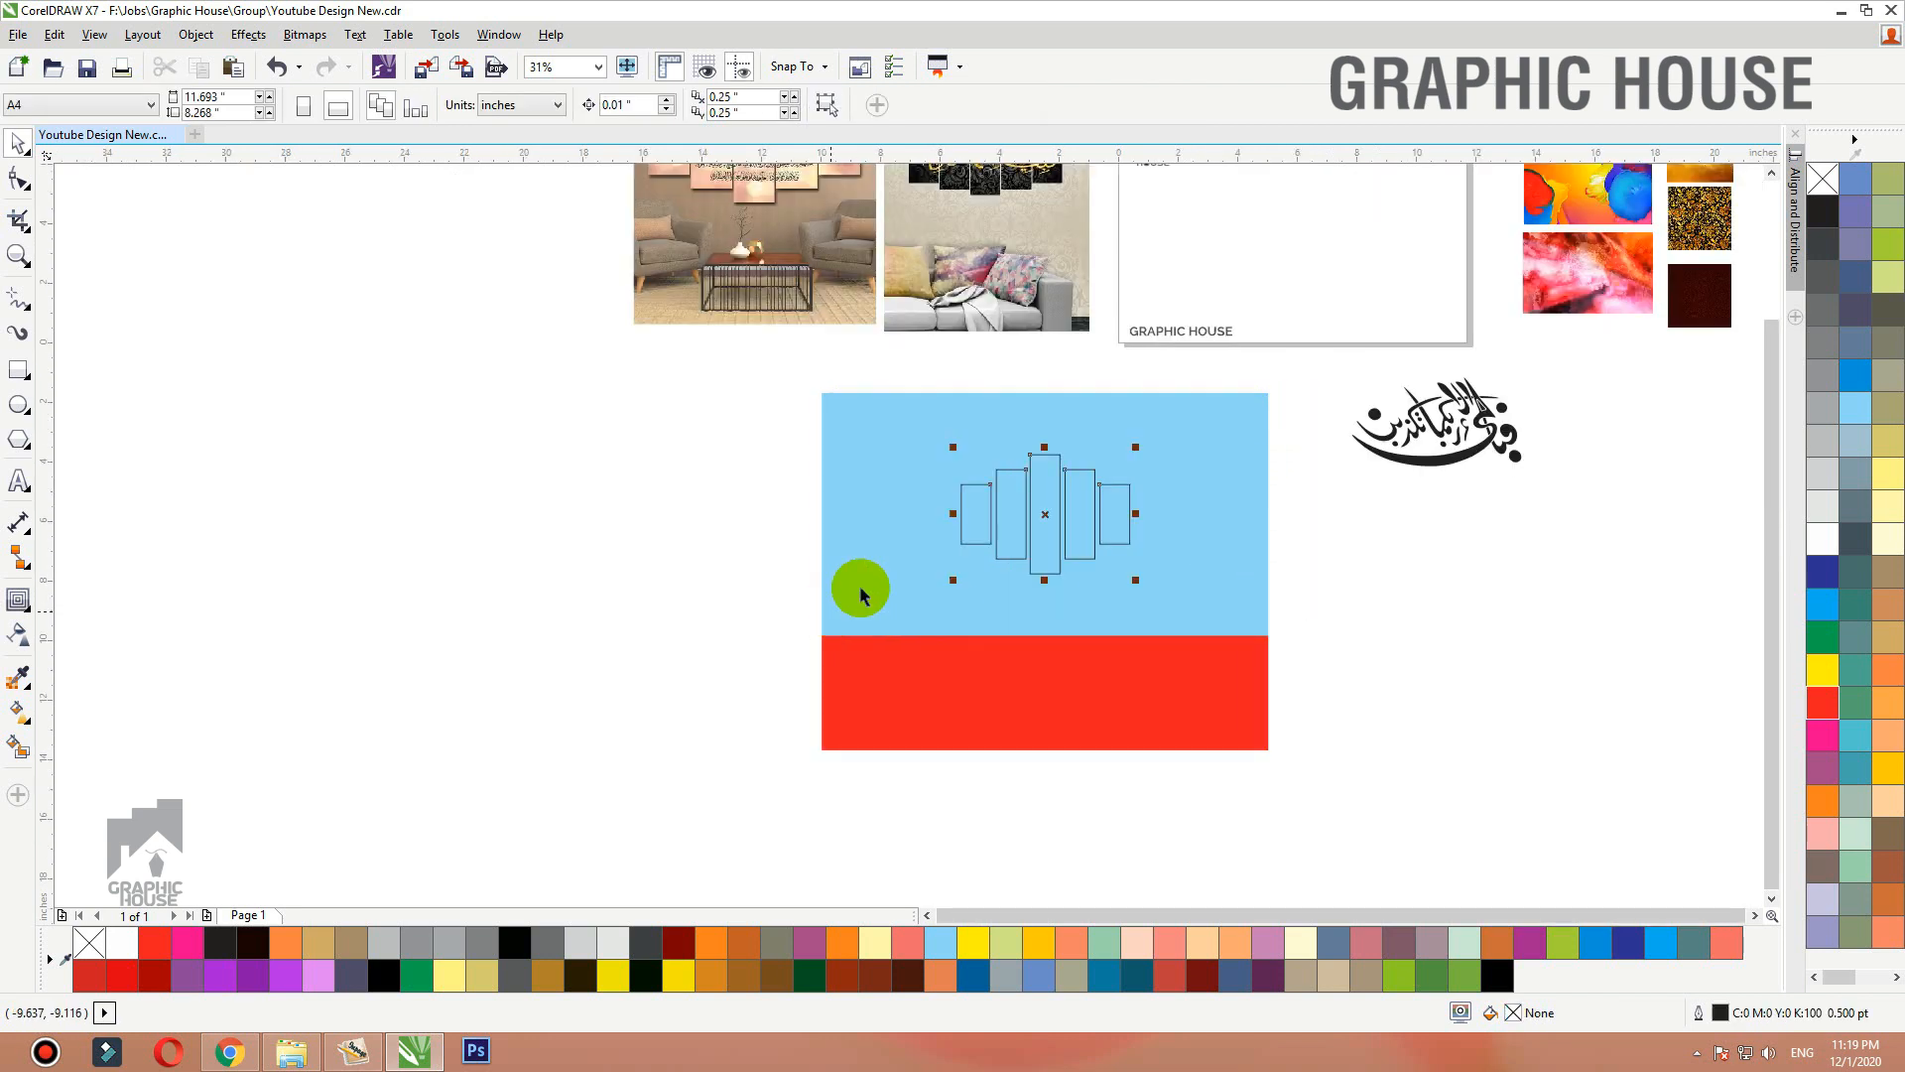
left_click_drag(1039, 483, 536, 509)
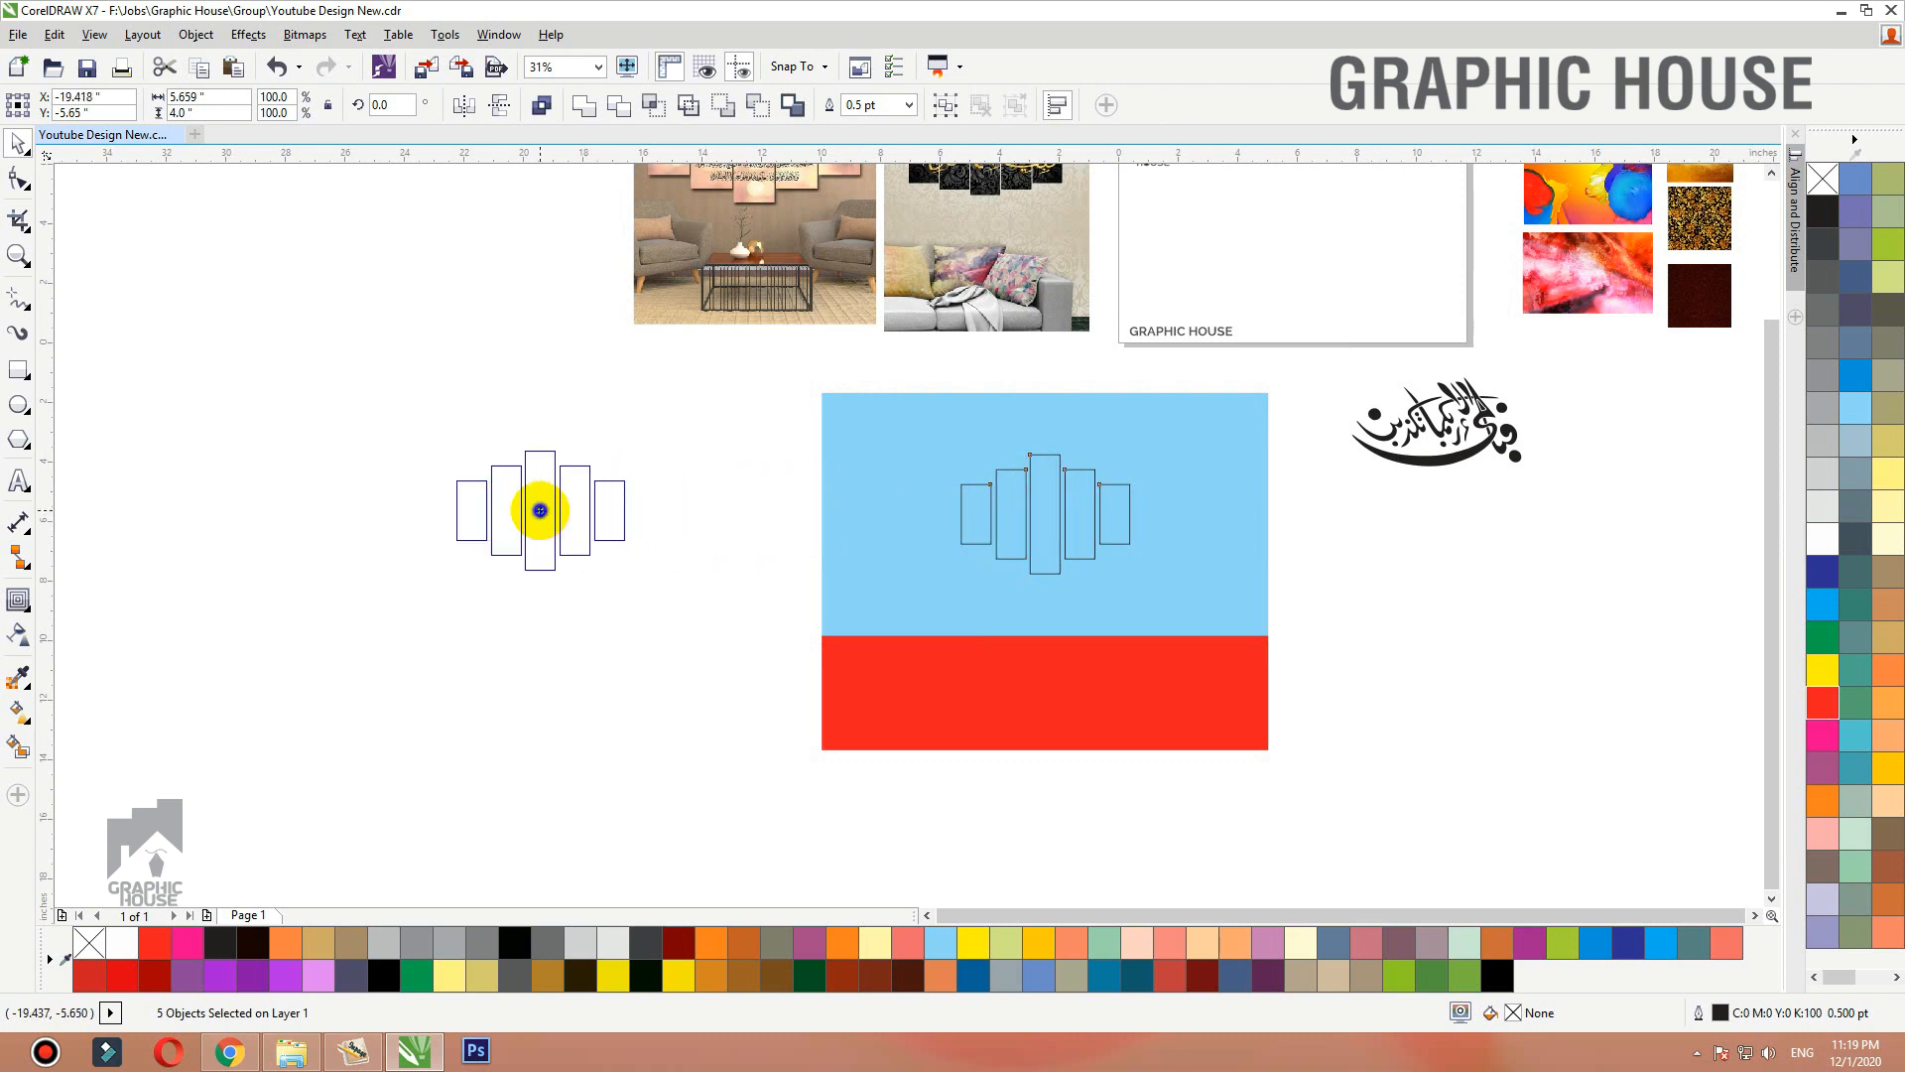
left_click(725, 371)
Delete the four side panels on the blue background, keeping only the center panel.
left_click_drag(998, 602, 1051, 606)
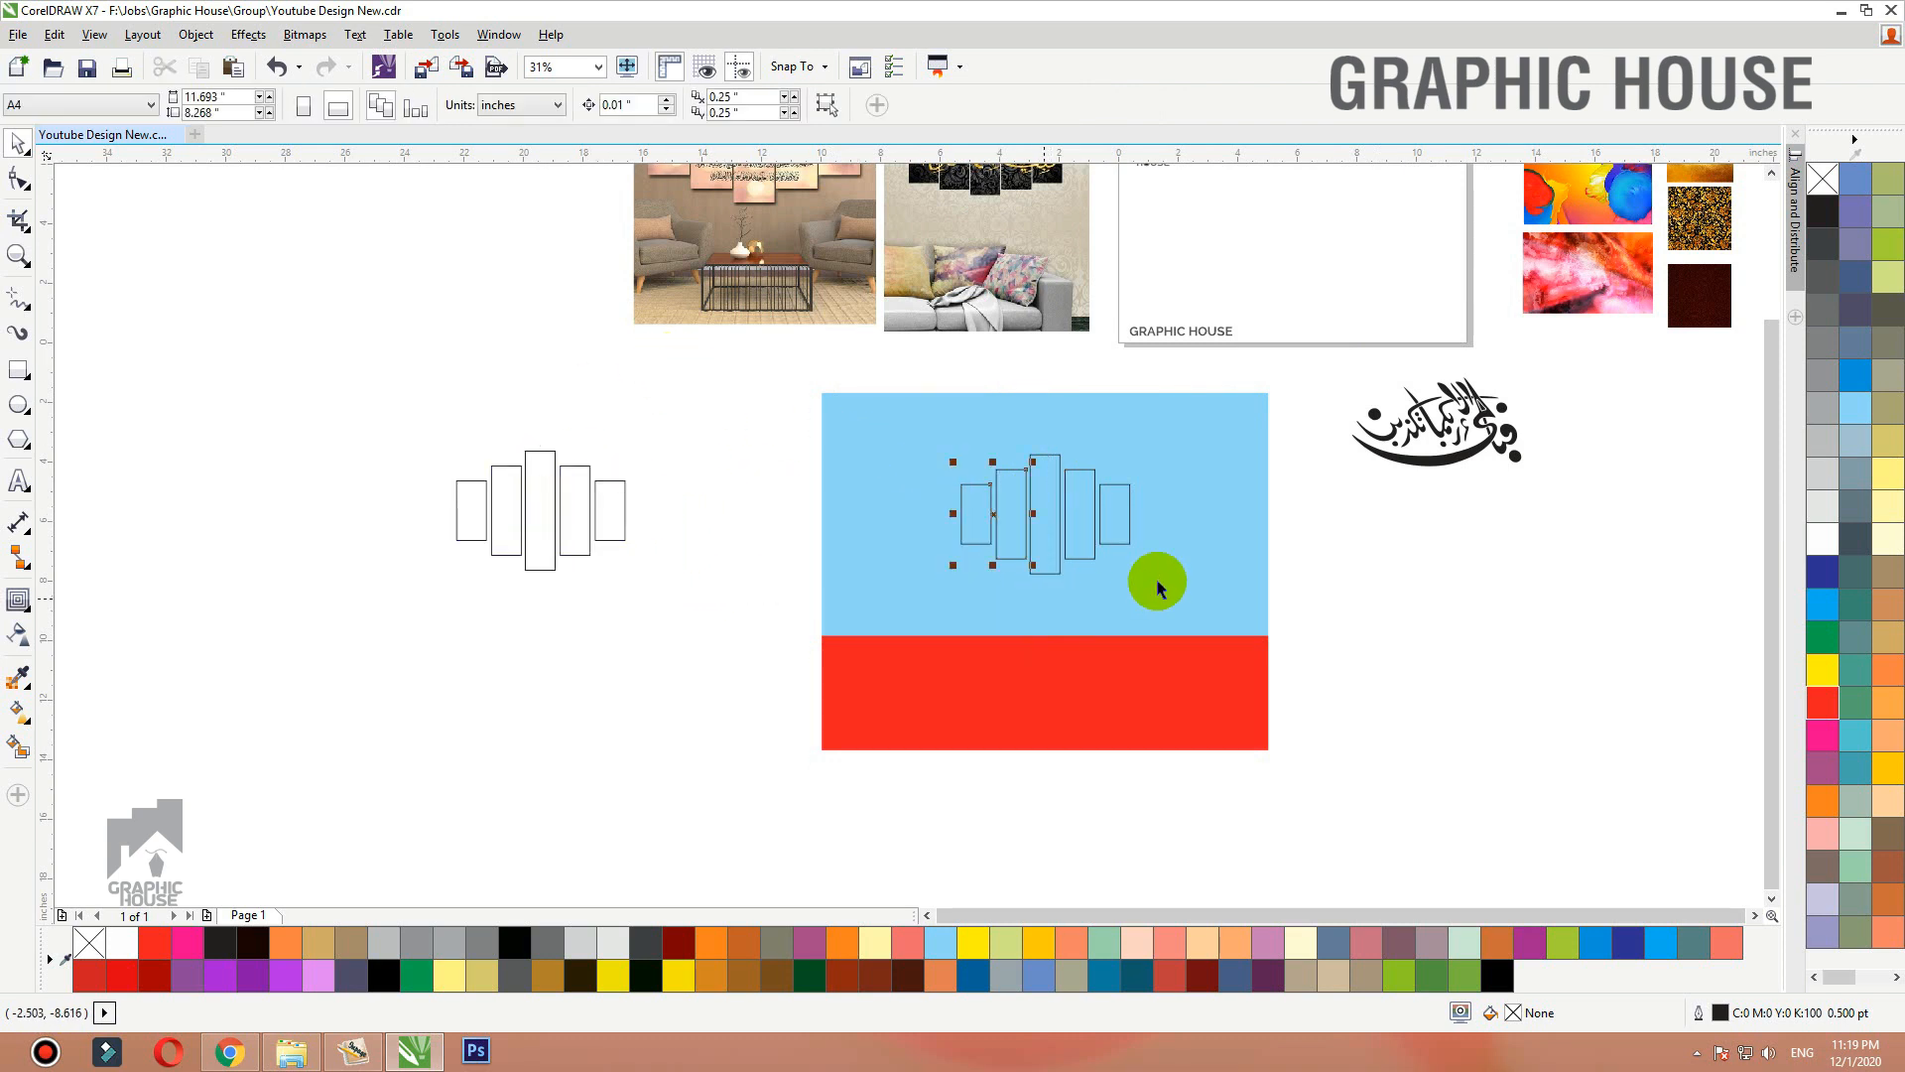
key("Delete")
left_click_drag(1403, 622, 1056, 452)
key("Delete")
Resize the center panel on the blue background to 1.5 inches wide and 5 inches high.
left_click(1060, 466)
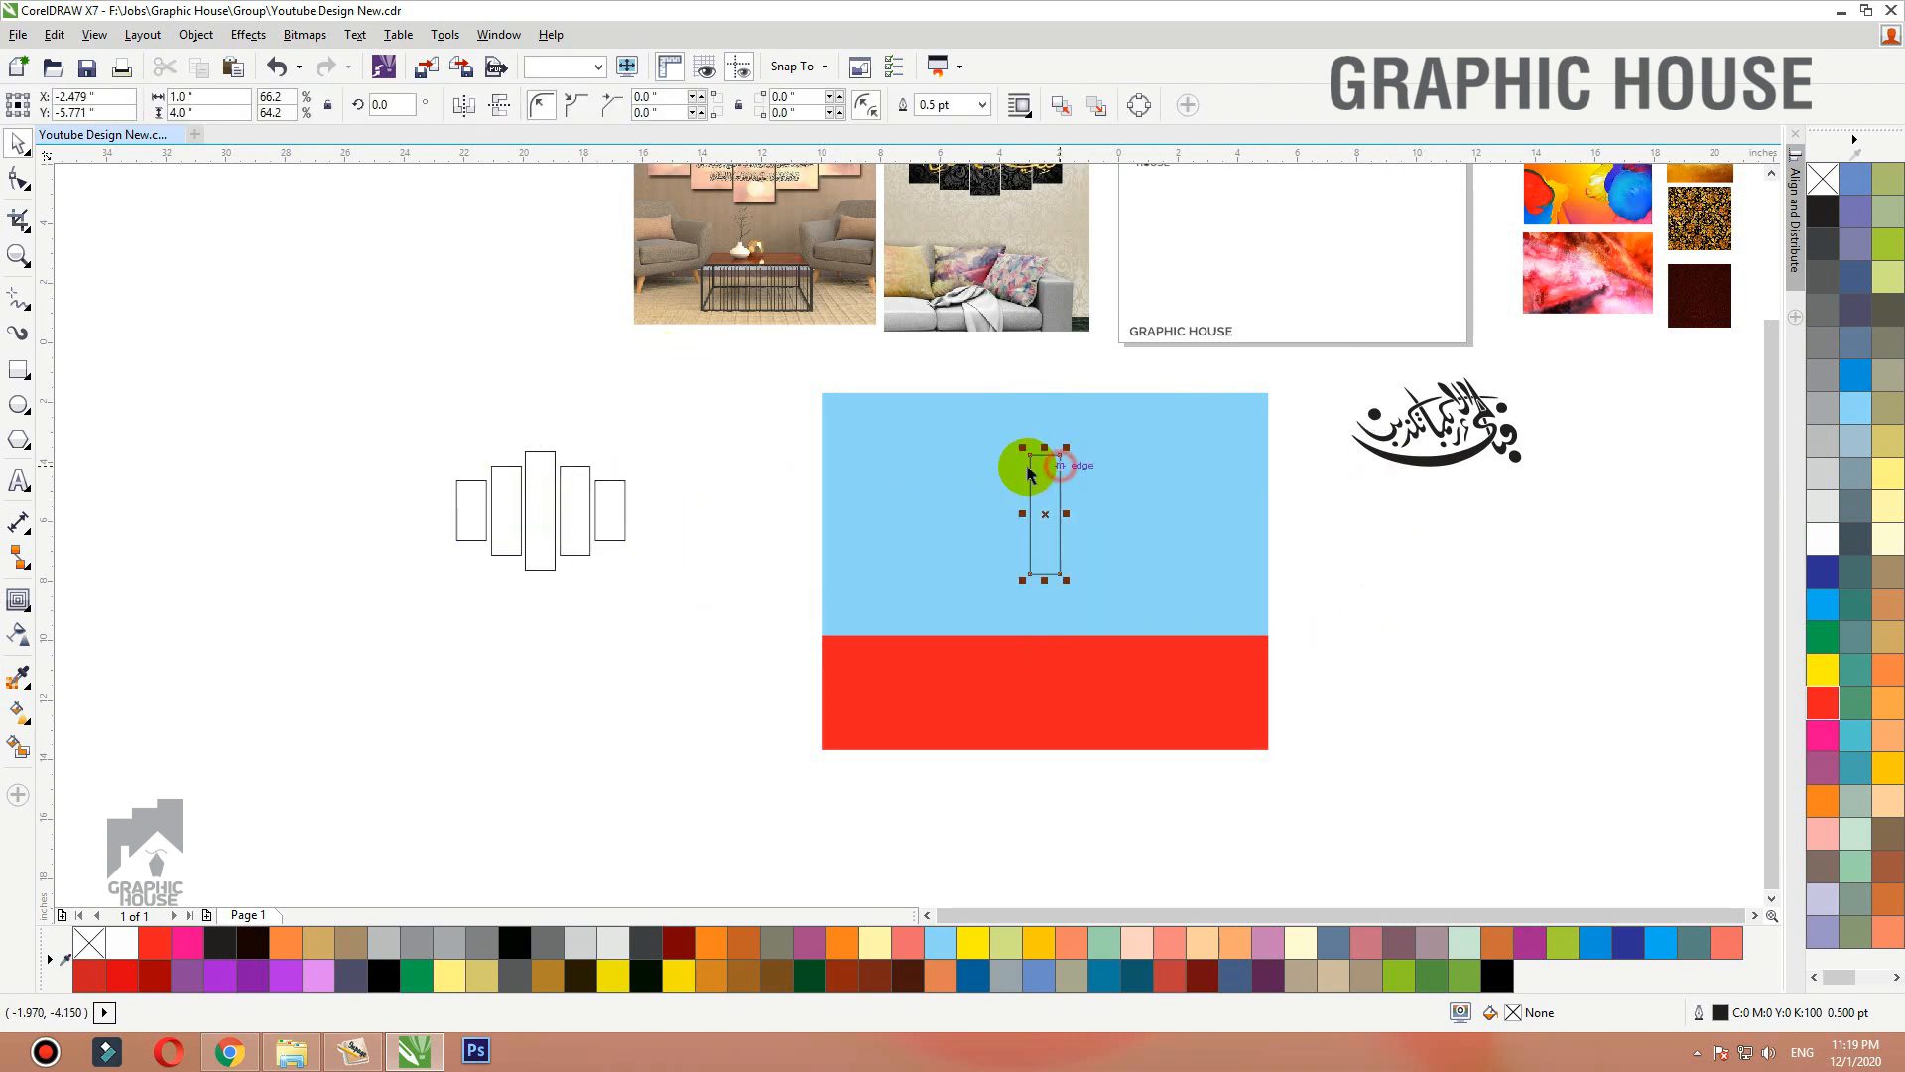
key("F2")
left_click_drag(787, 362, 1400, 749)
scroll(749, 659, "down", 1)
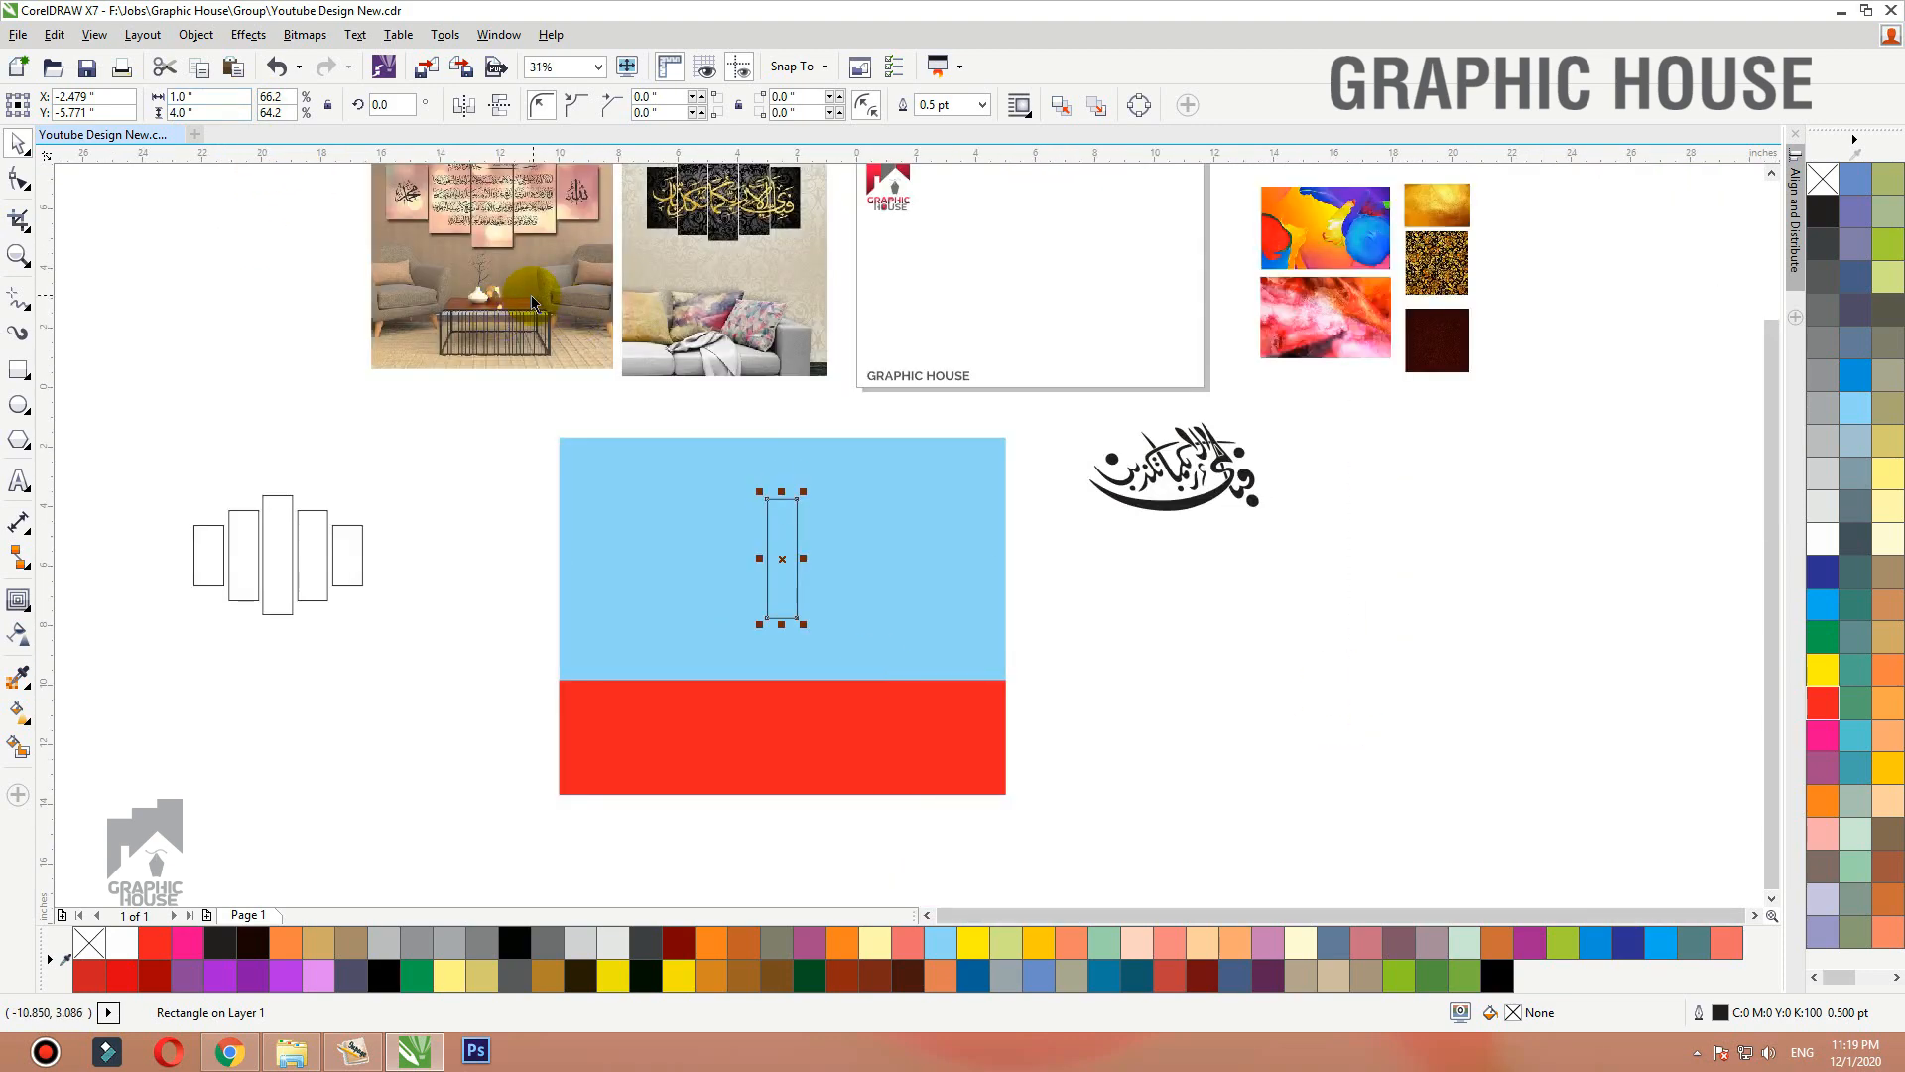
left_click_drag(393, 343, 1139, 722)
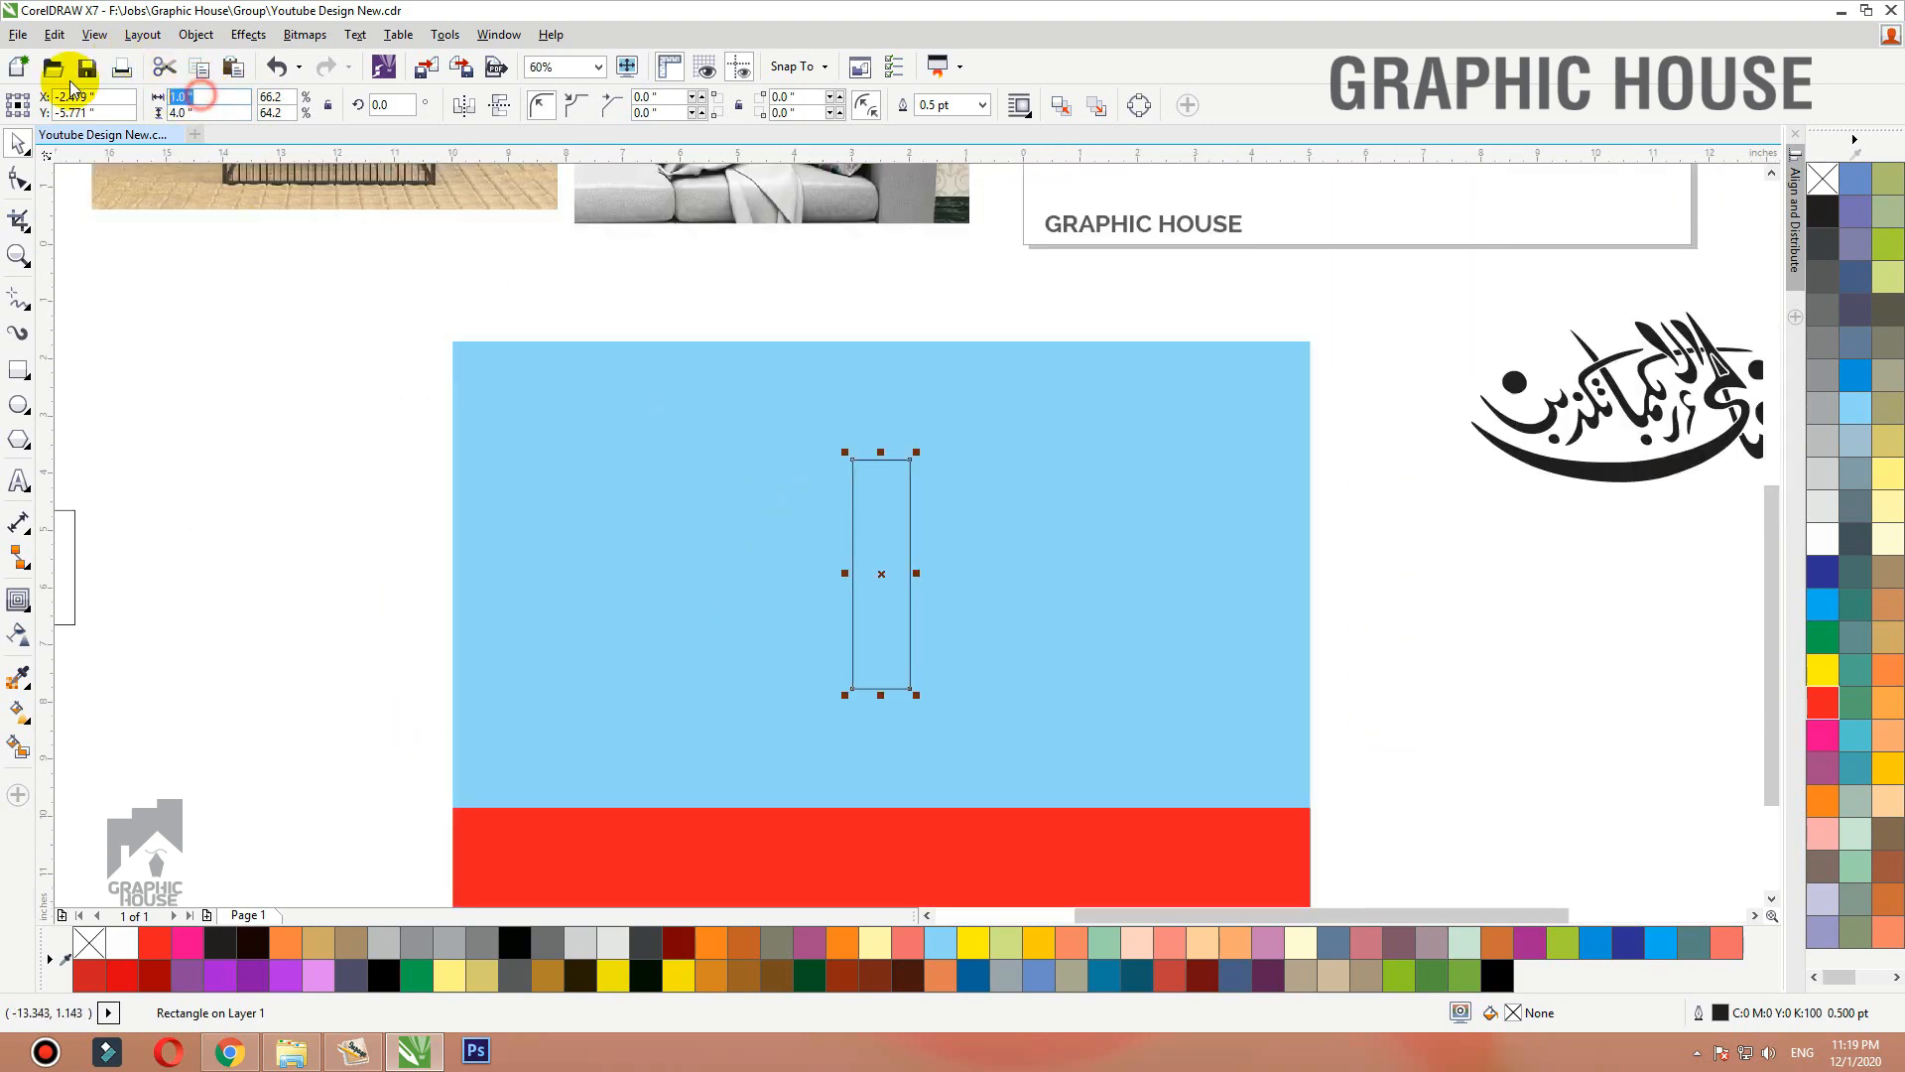
type("1.4.5")
key("Return")
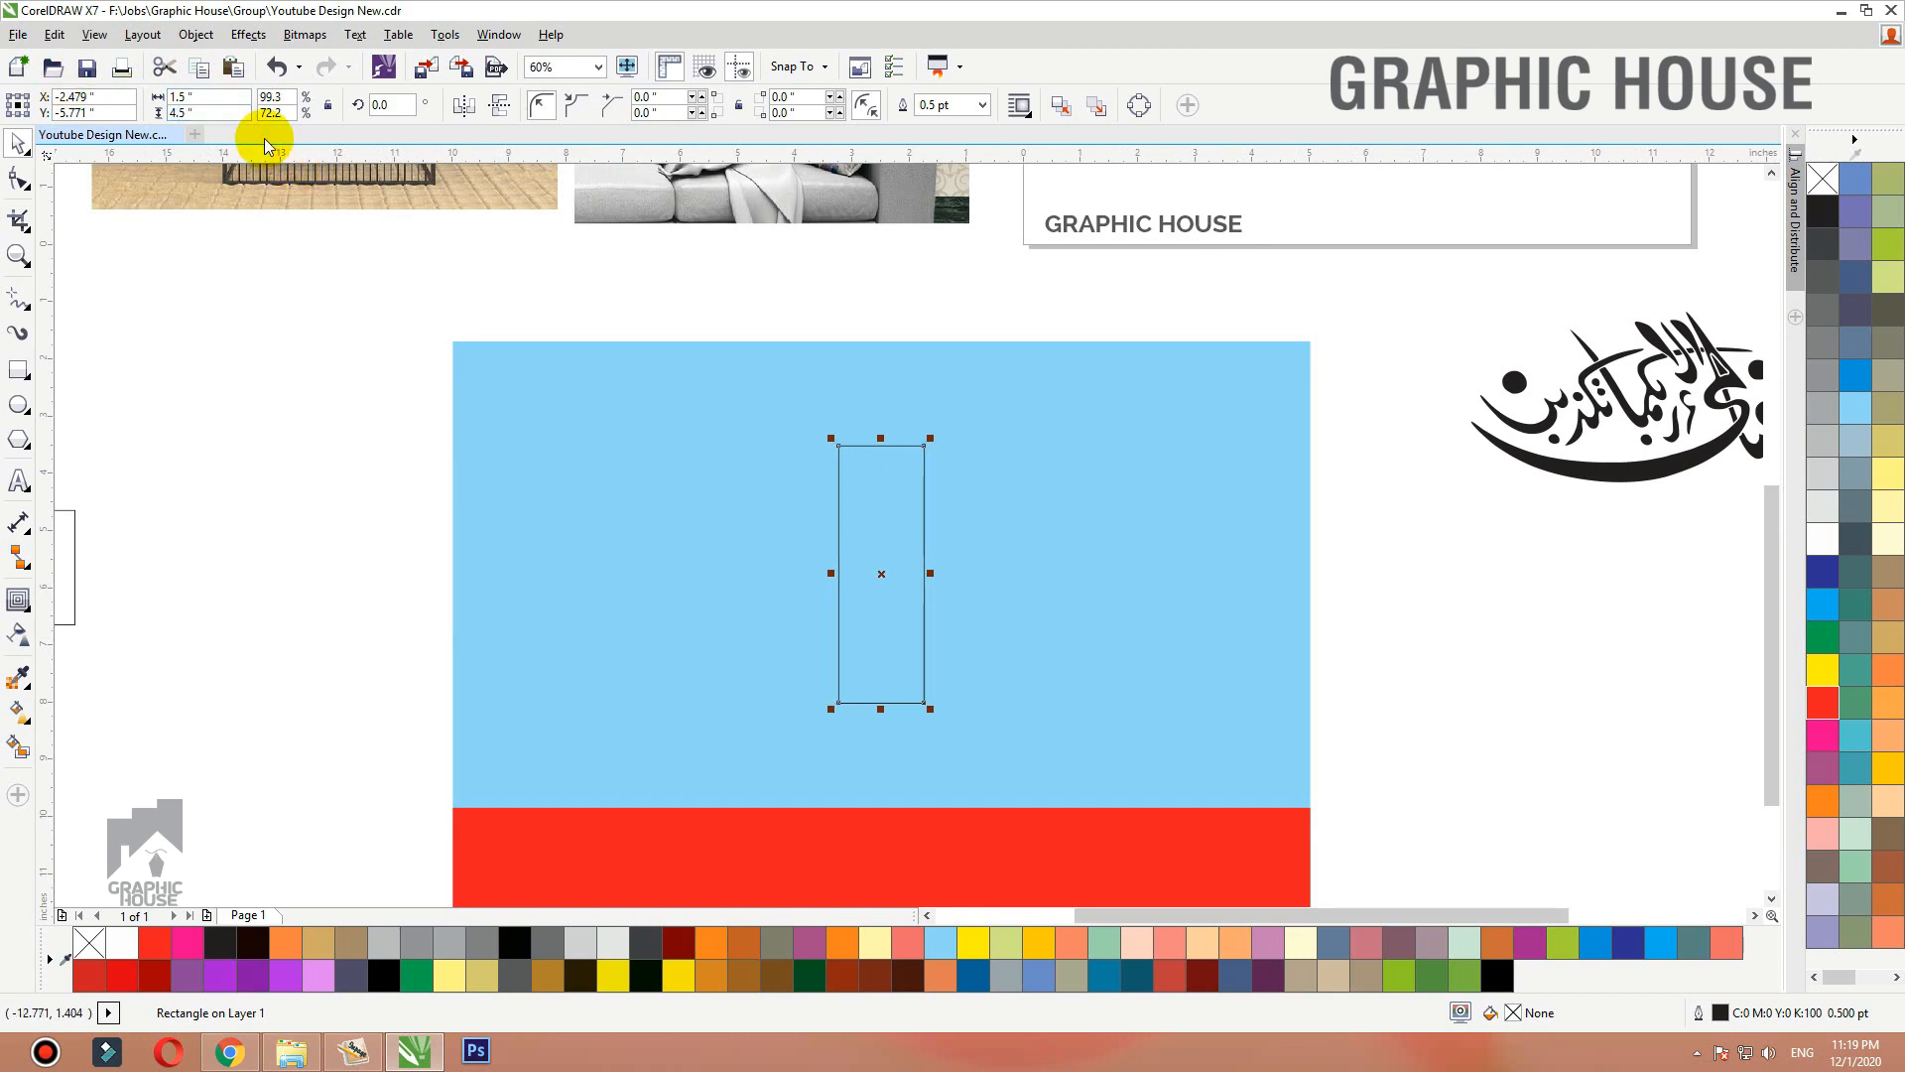
left_click_drag(228, 111, 20, 112)
type("5")
key("Return")
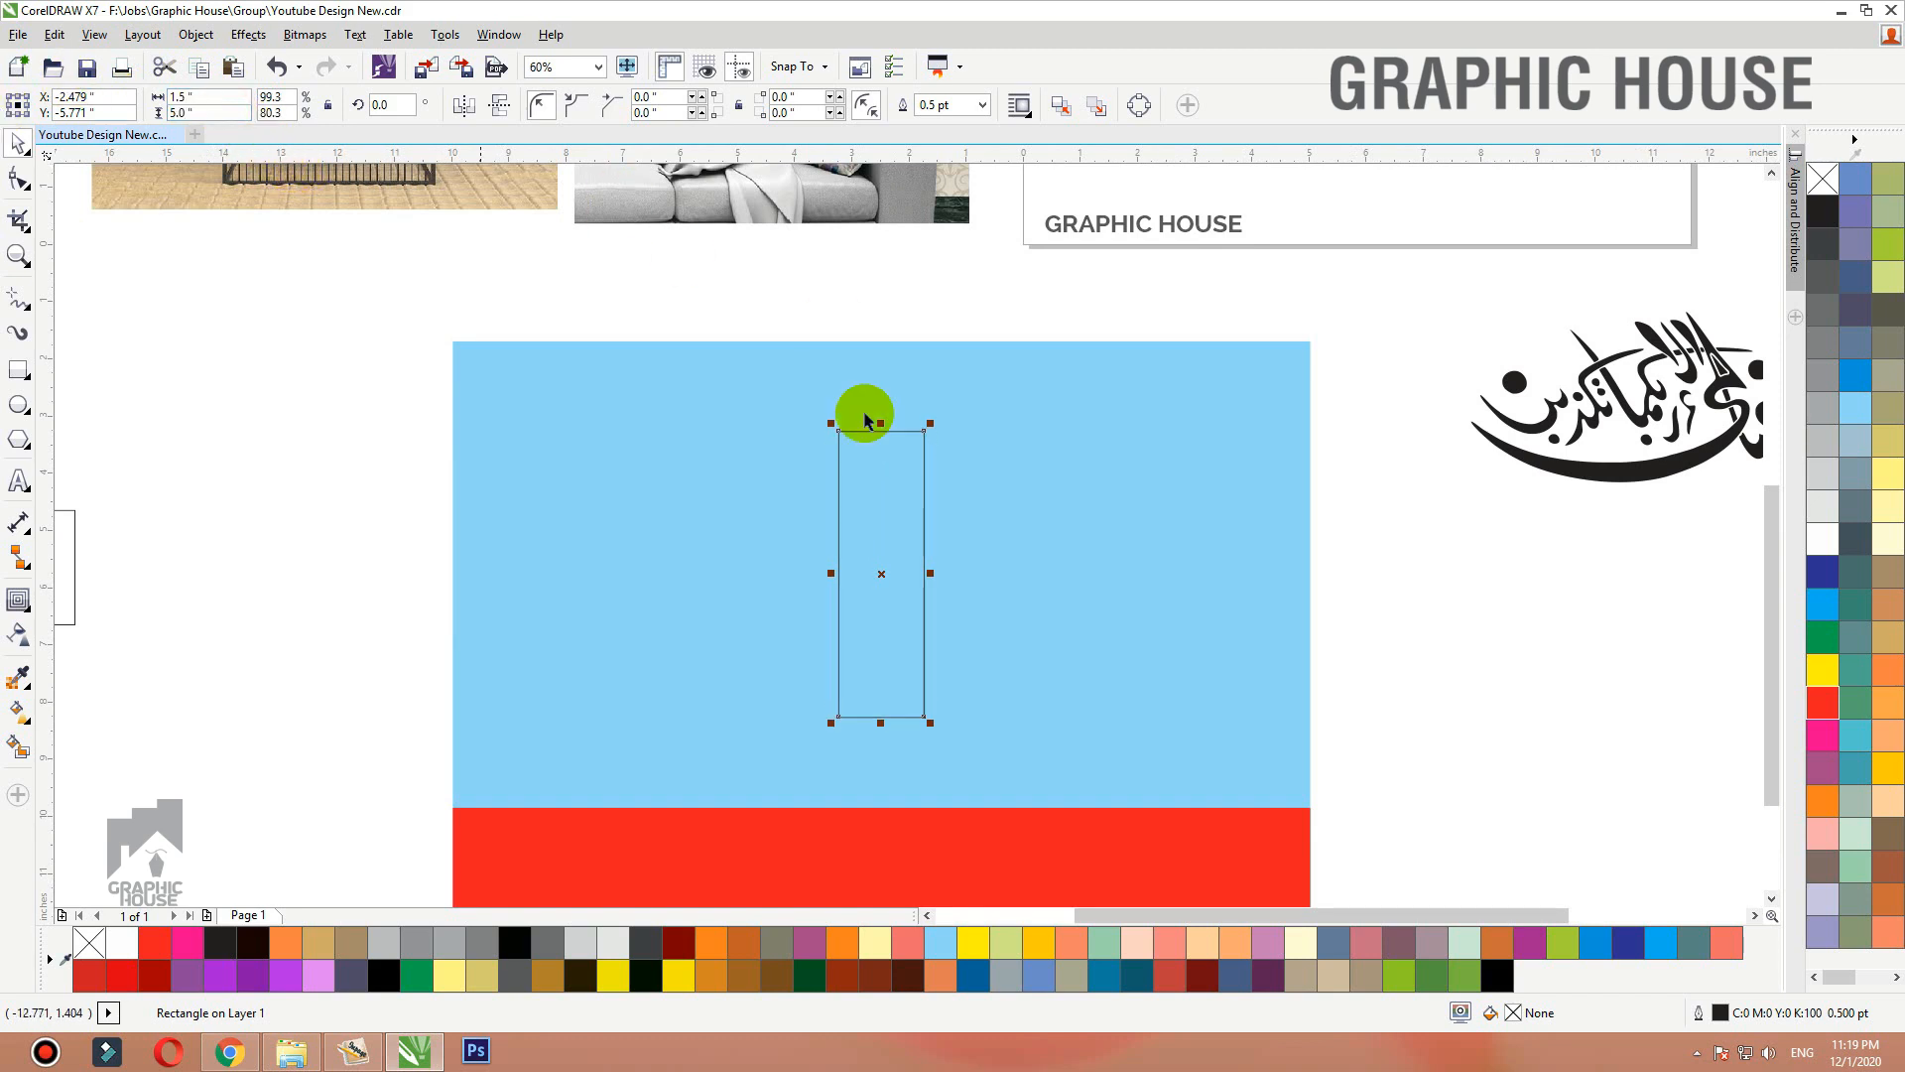
Add two copies of the center panel to its right with small gaps, 4 inches and 2.5 inches high.
left_click(1068, 560, "shift")
left_click(897, 461)
left_click(925, 508)
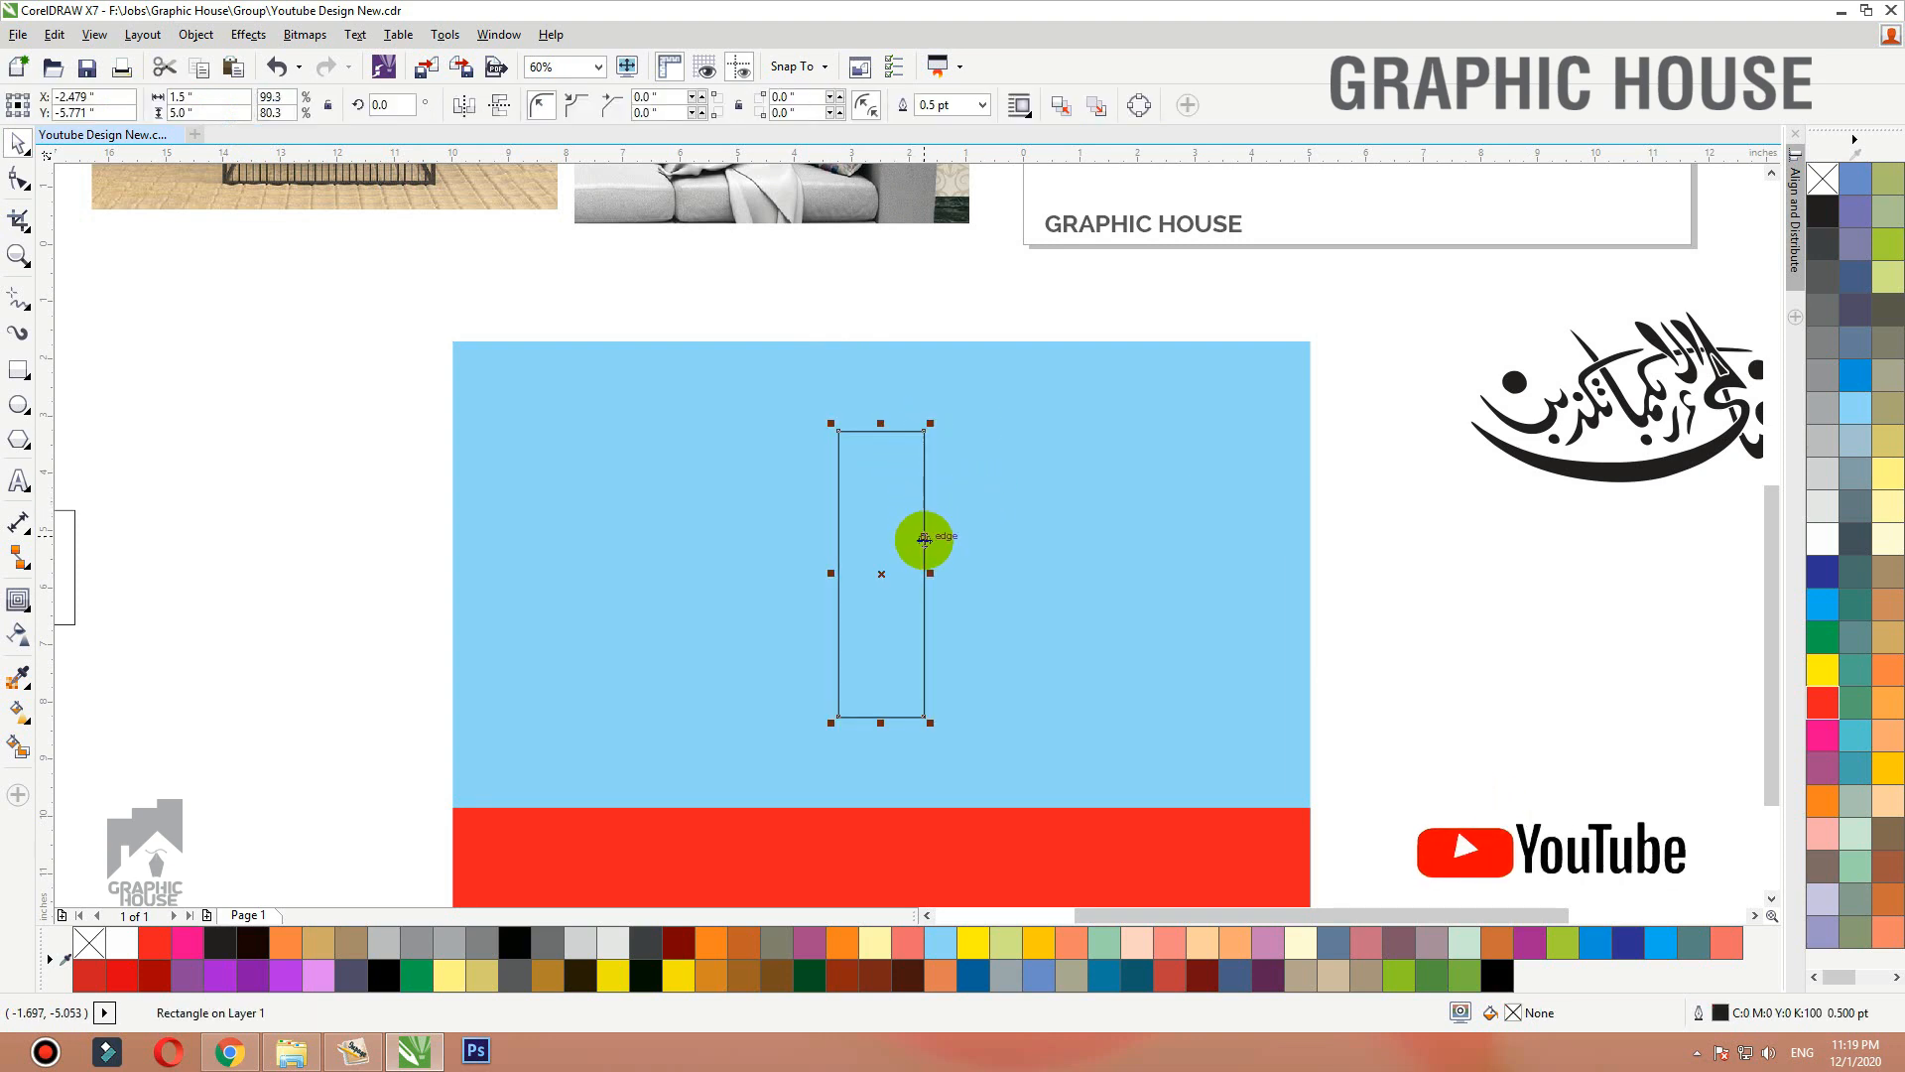
left_click_drag(923, 539, 1023, 536)
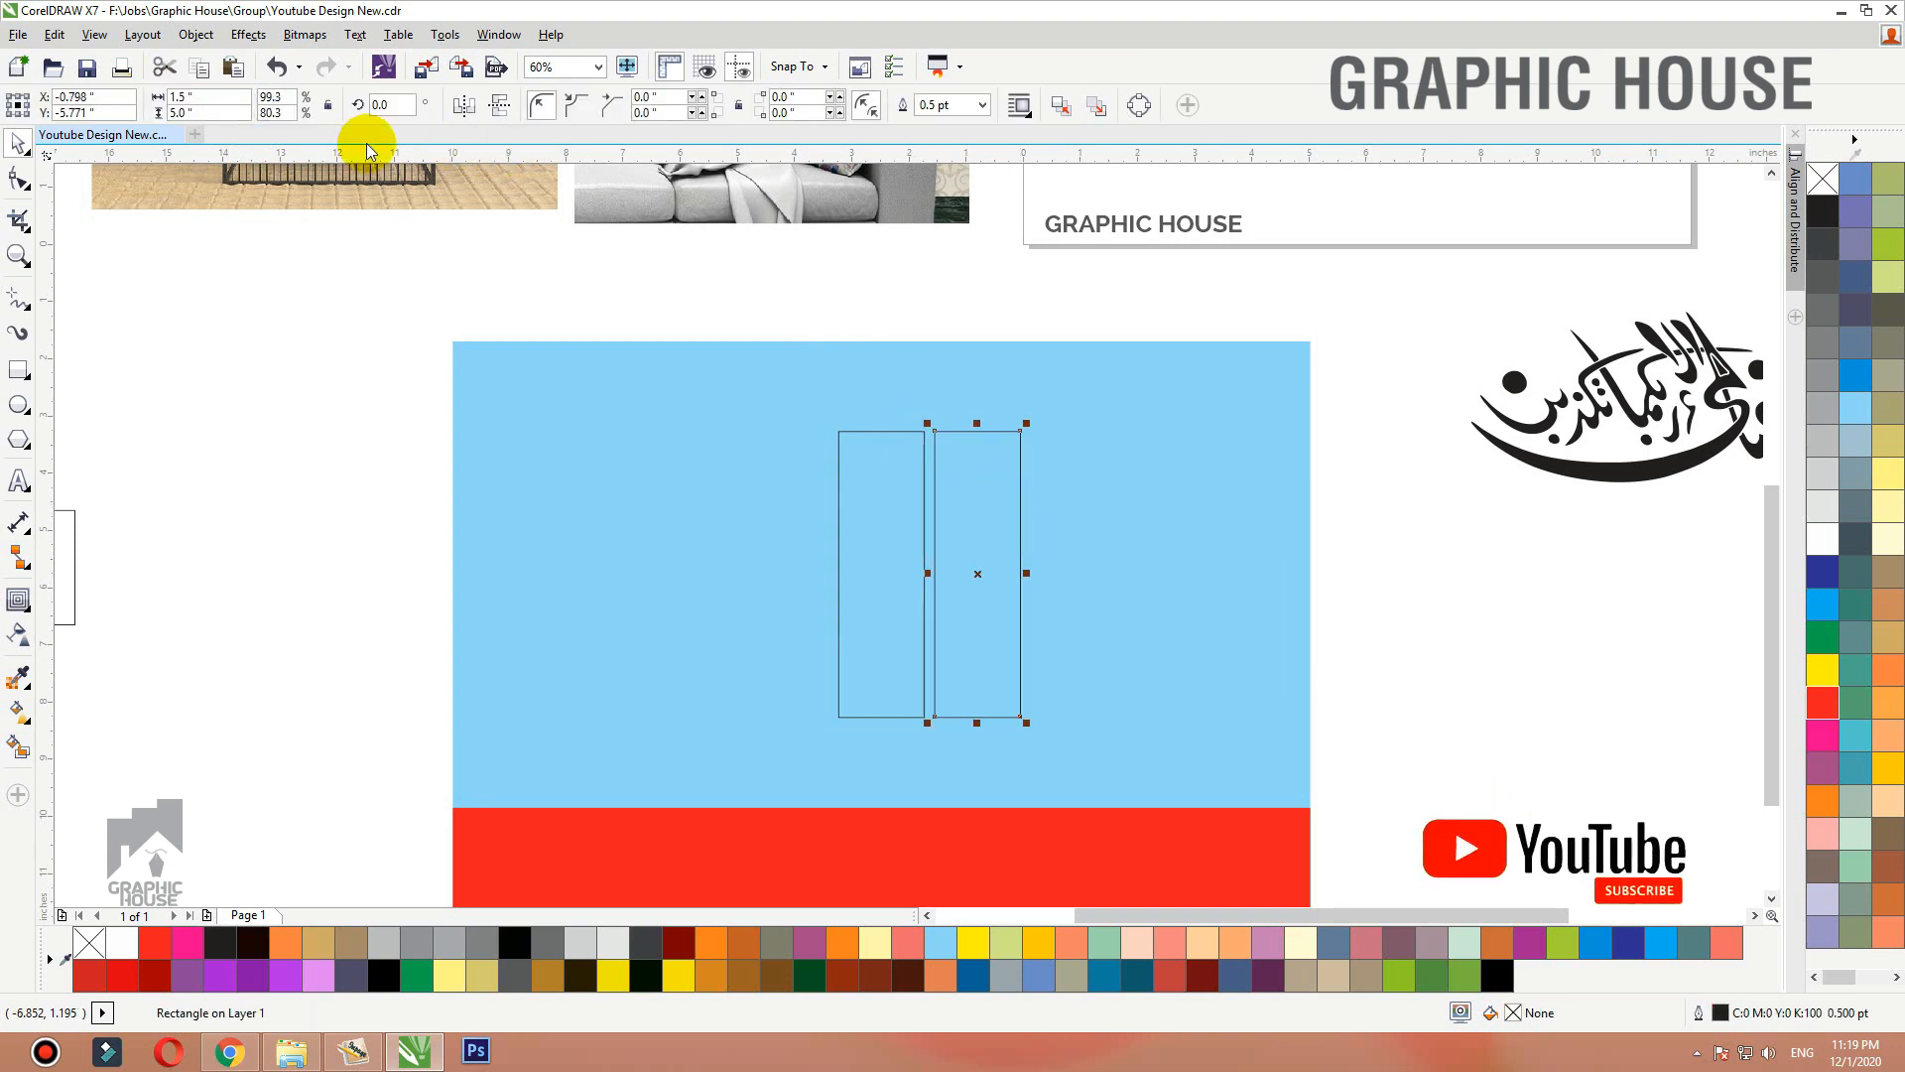
left_click(213, 112)
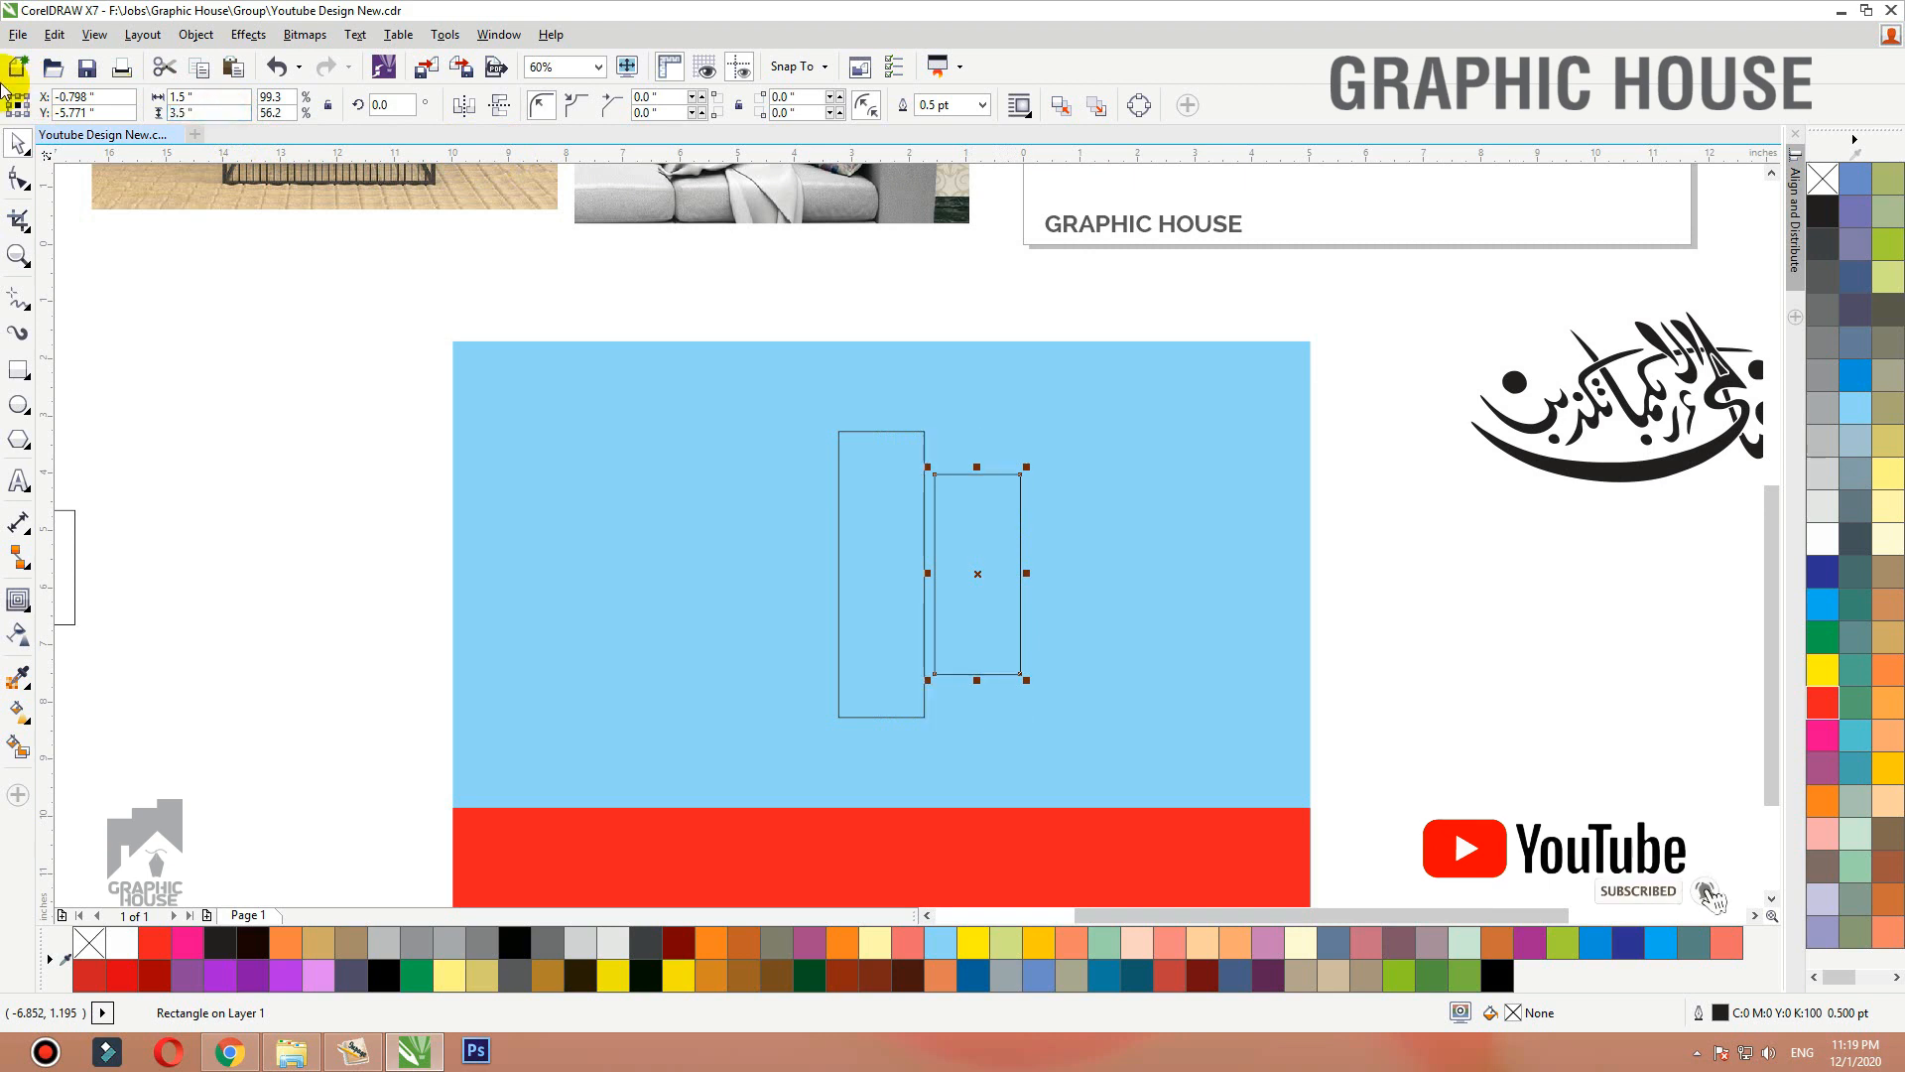
left_click(184, 112)
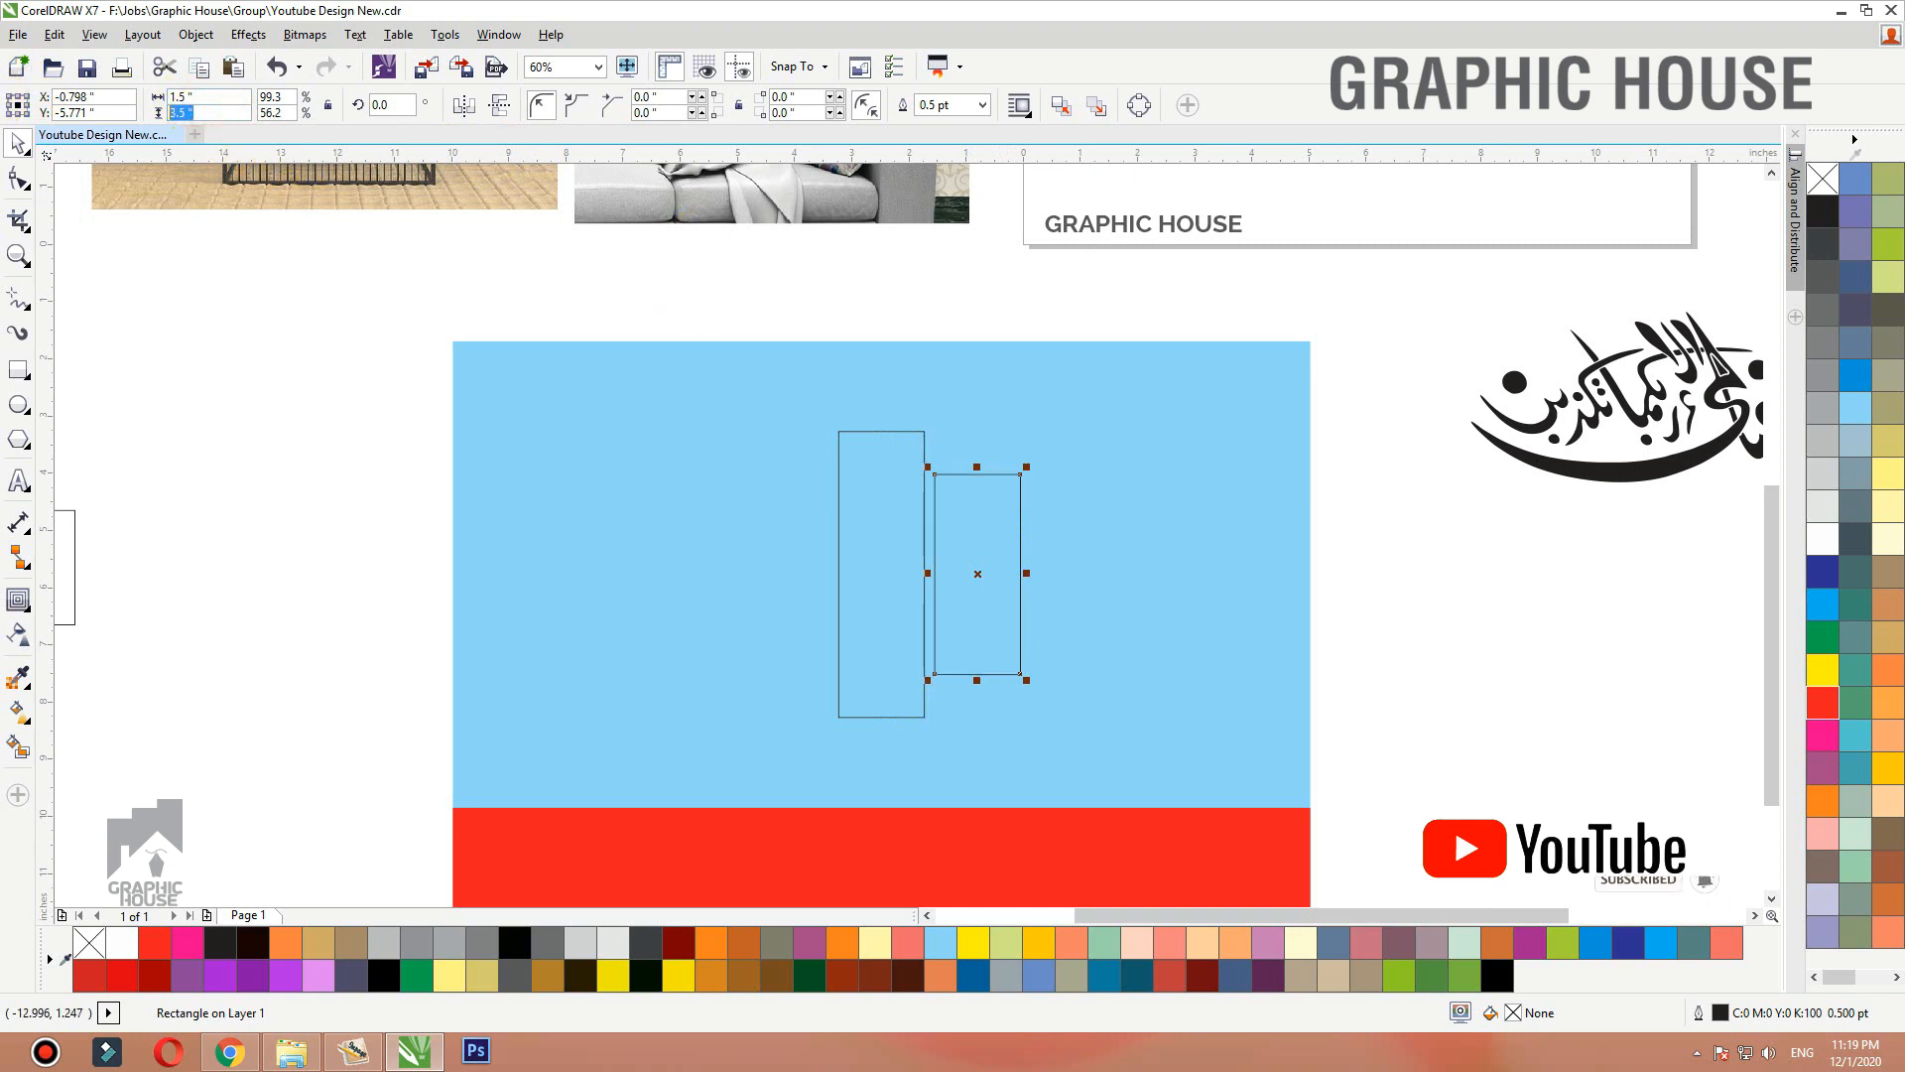
type("4")
key("Return")
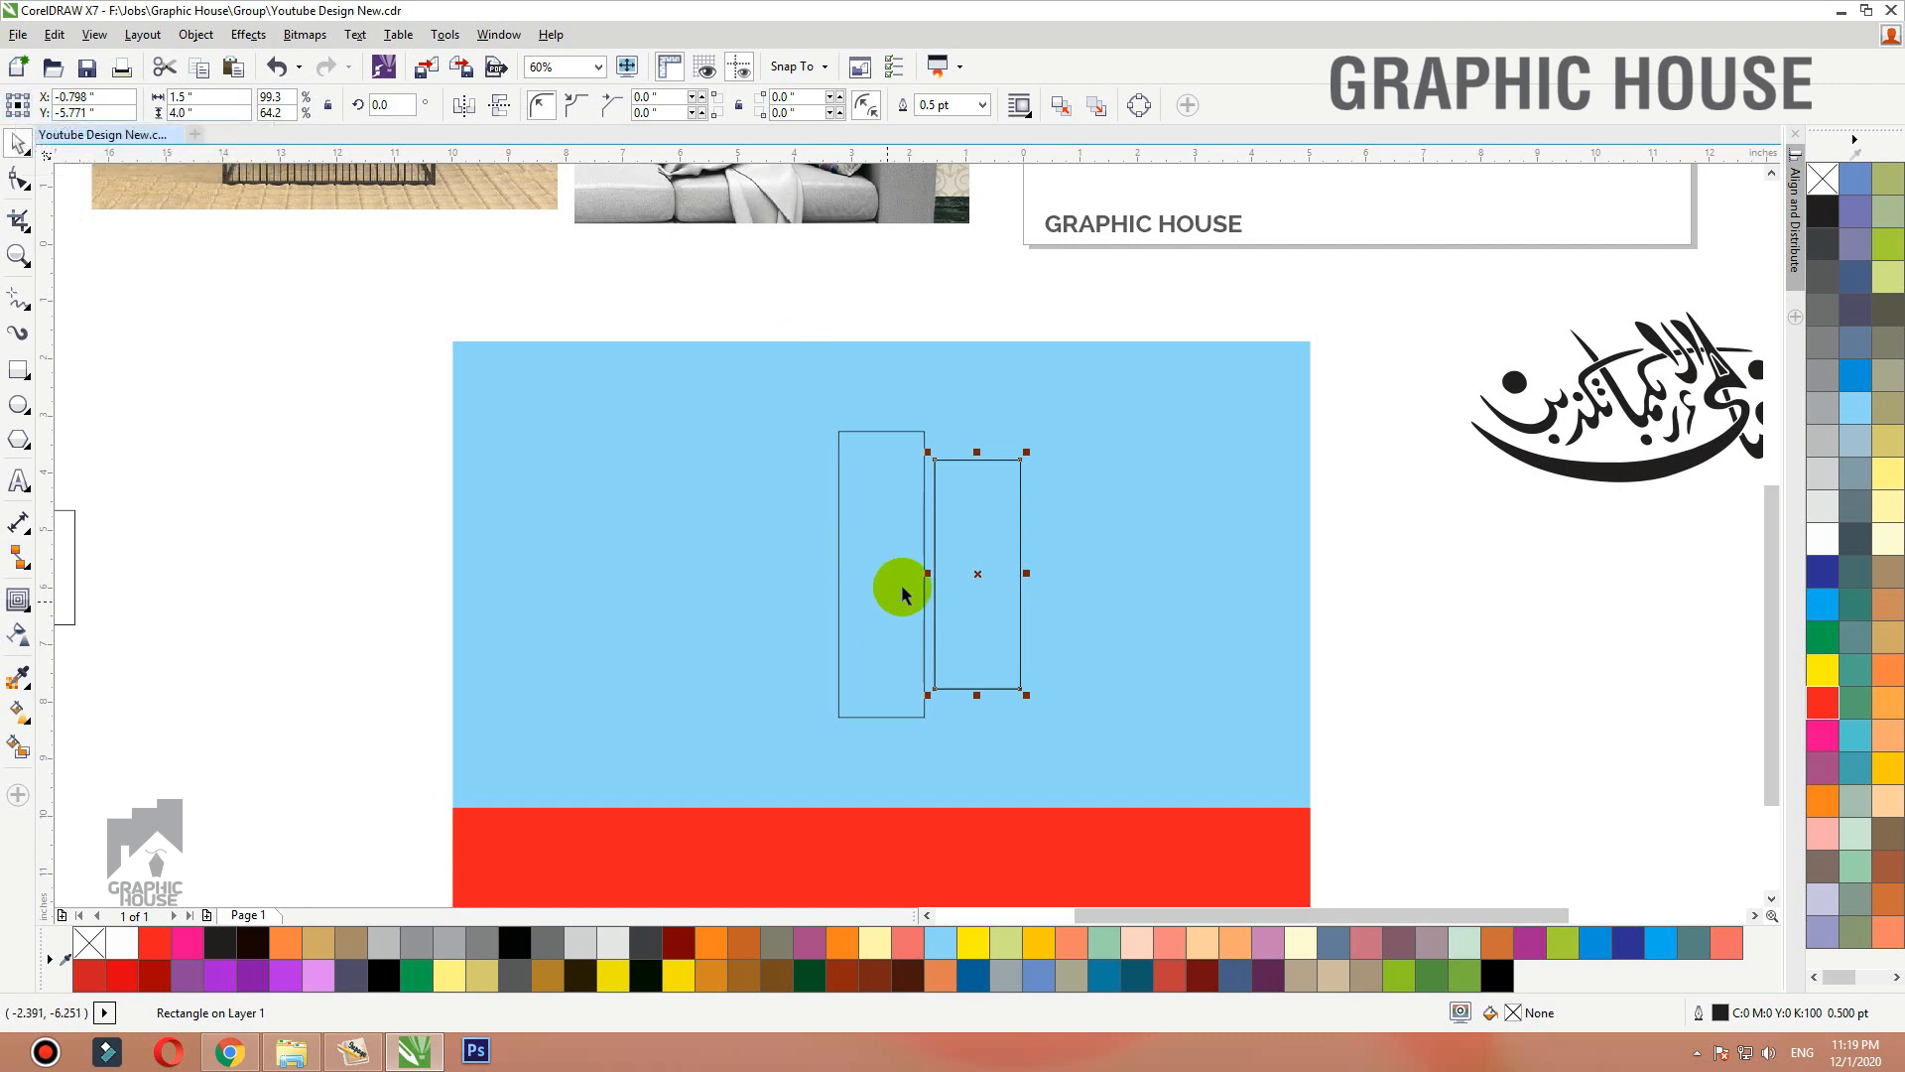
left_click_drag(973, 570, 1083, 571)
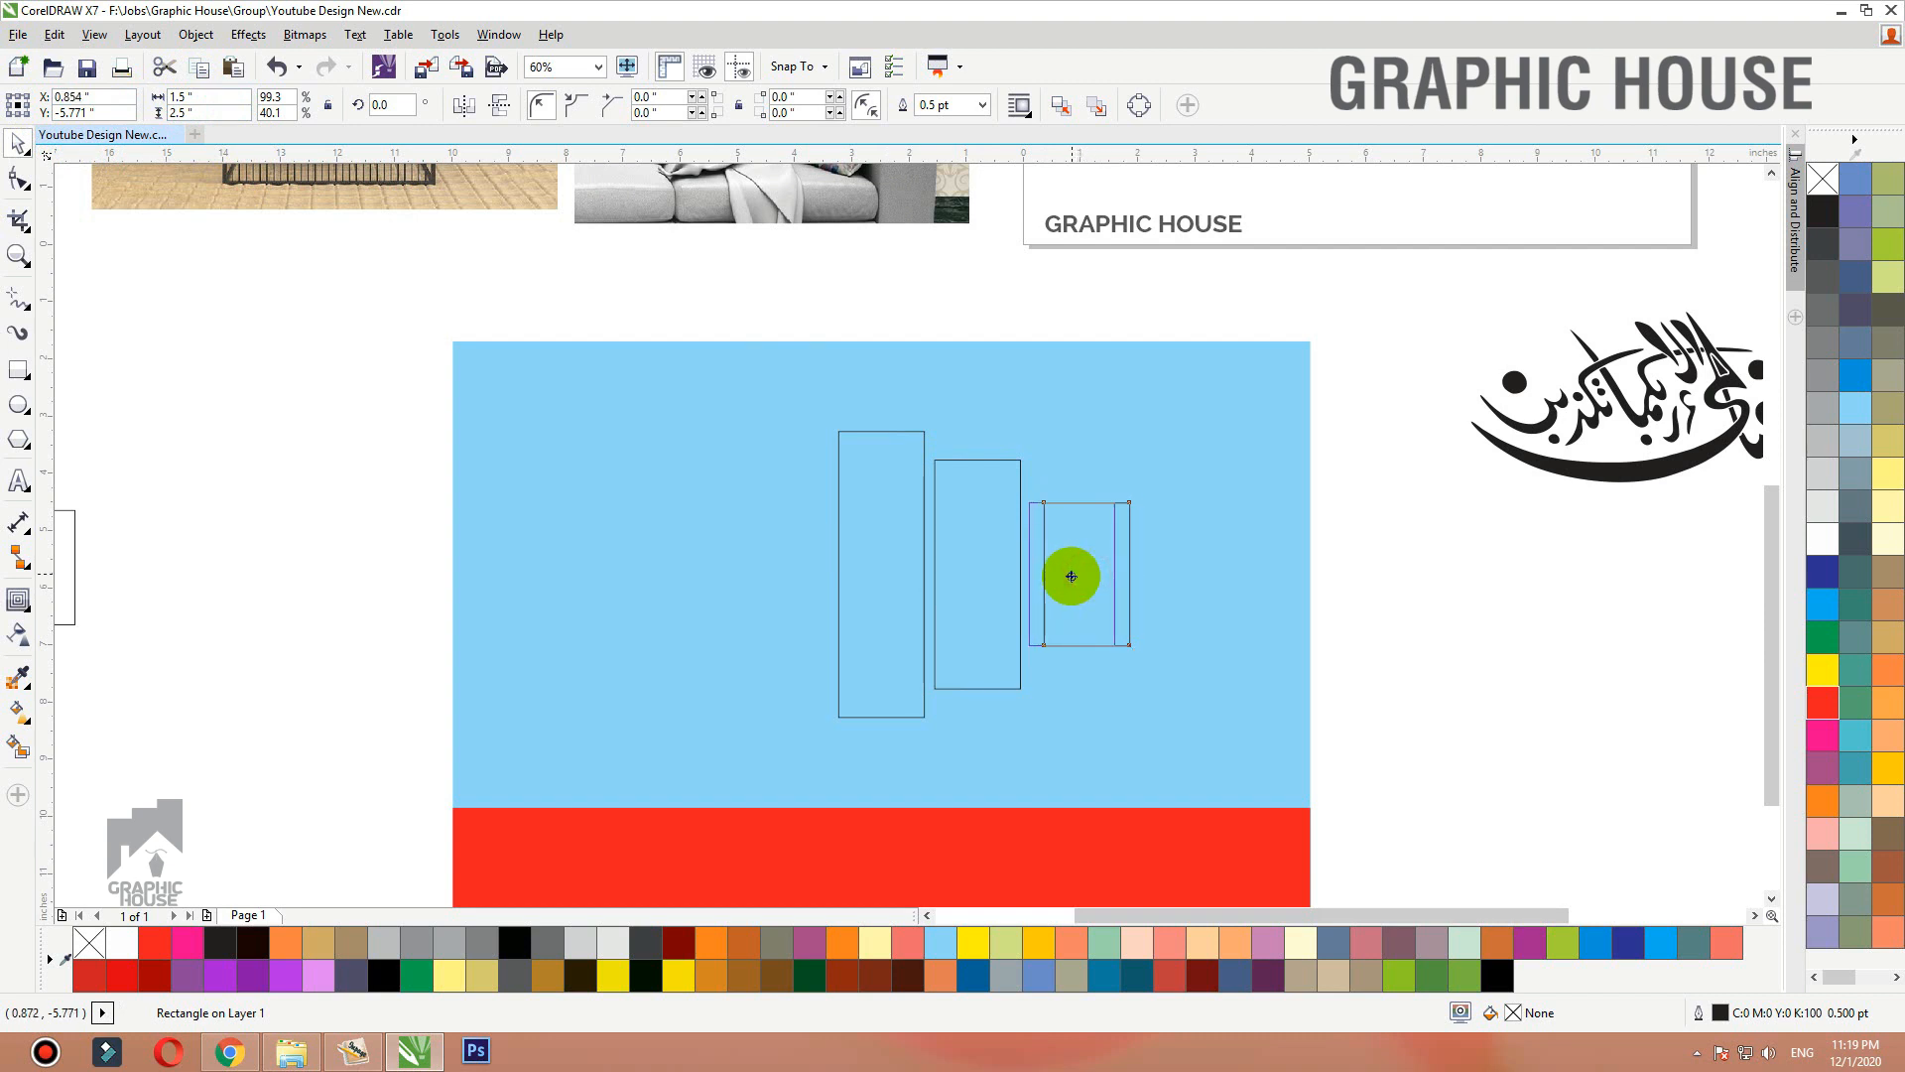
left_click_drag(1073, 575, 1073, 576)
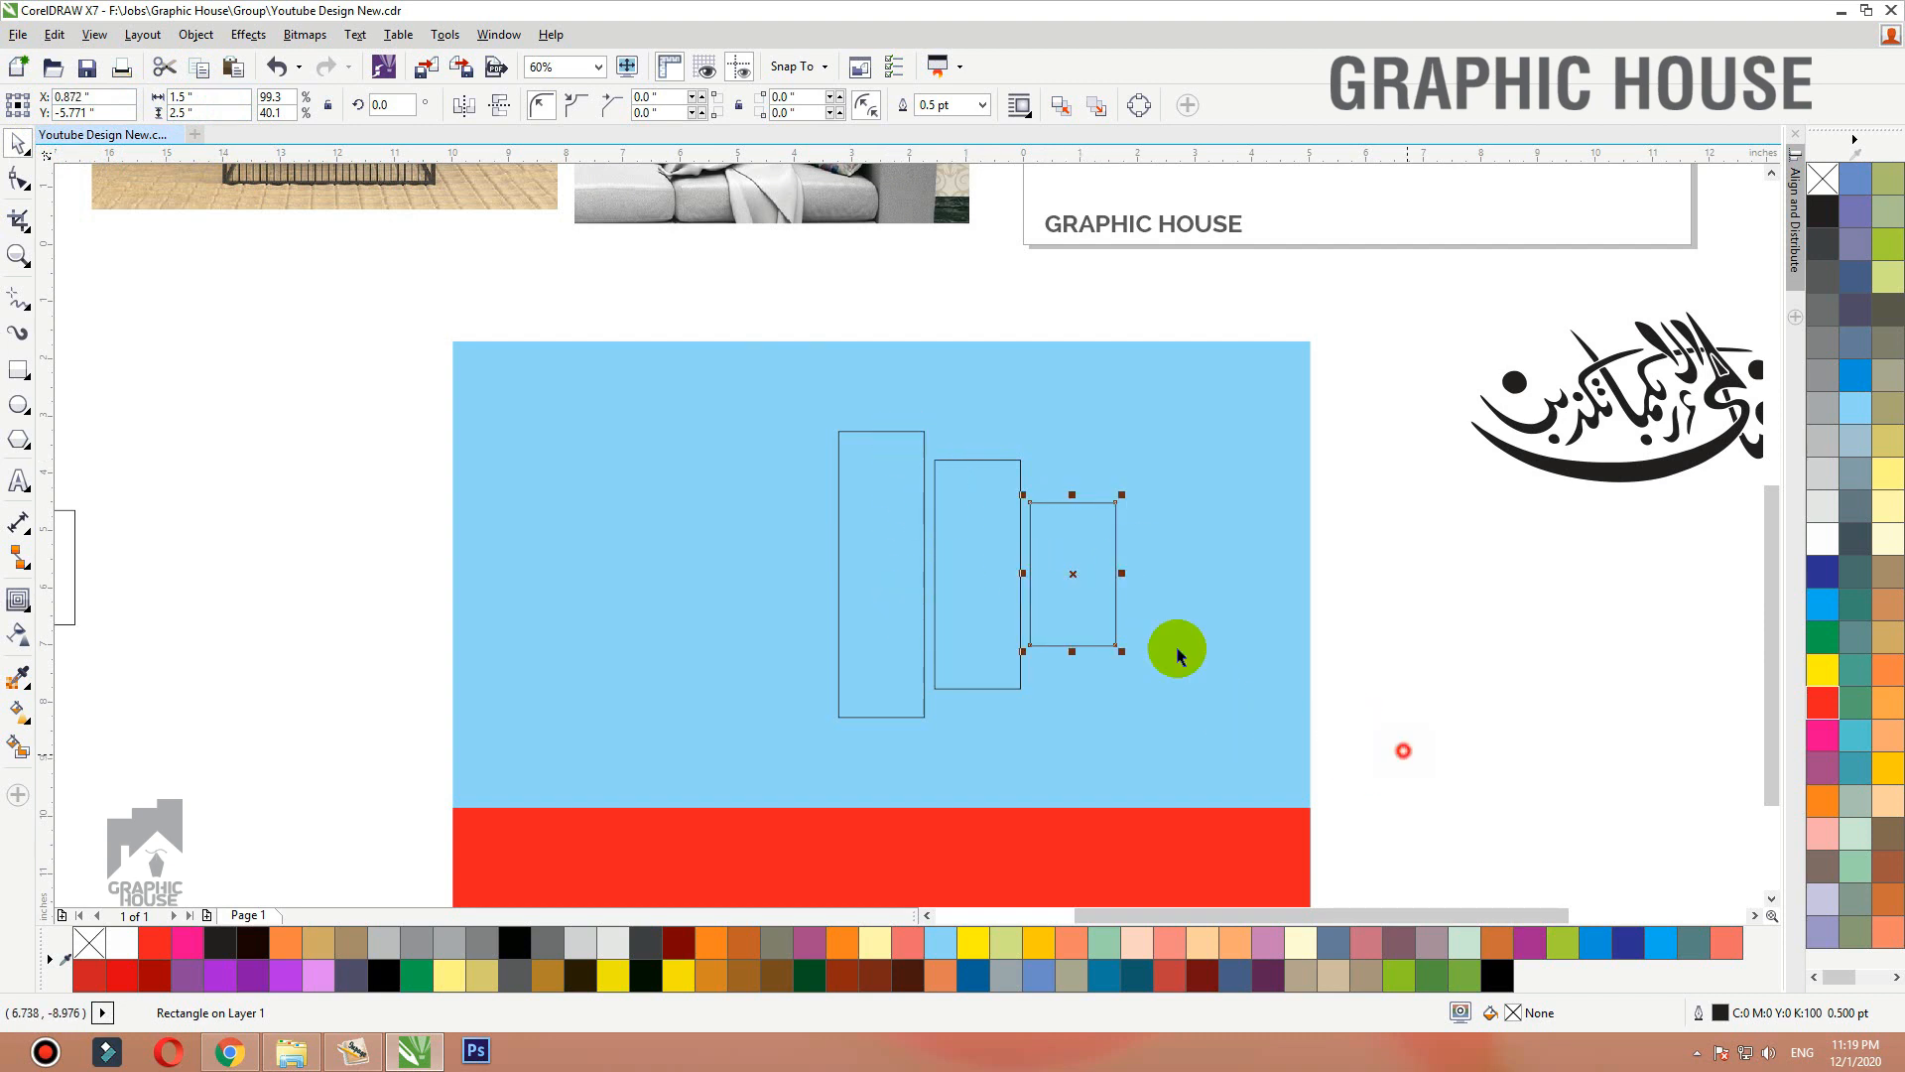
Copy the 4-inch and 2.5-inch panels to the left of the center panel and mirror them horizontally.
left_click_drag(1403, 746, 923, 395)
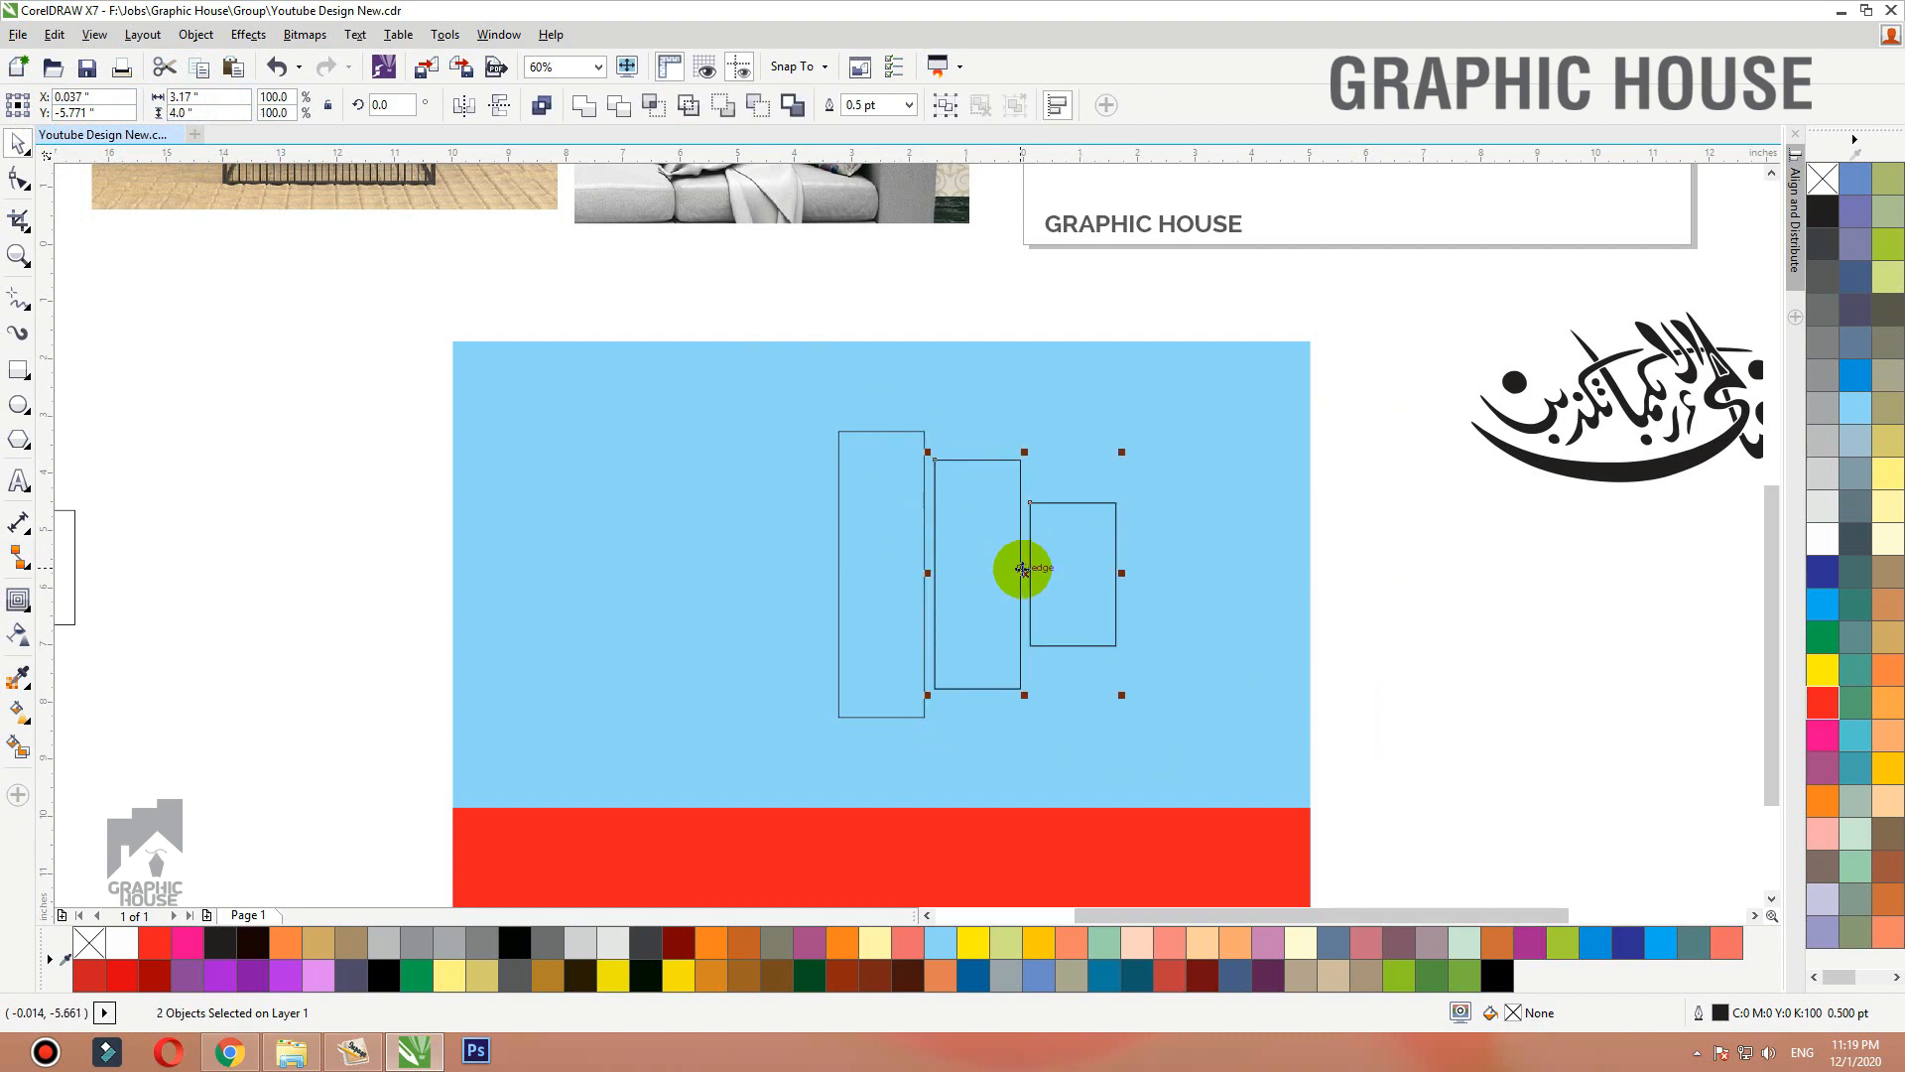
left_click_drag(1023, 571, 737, 572)
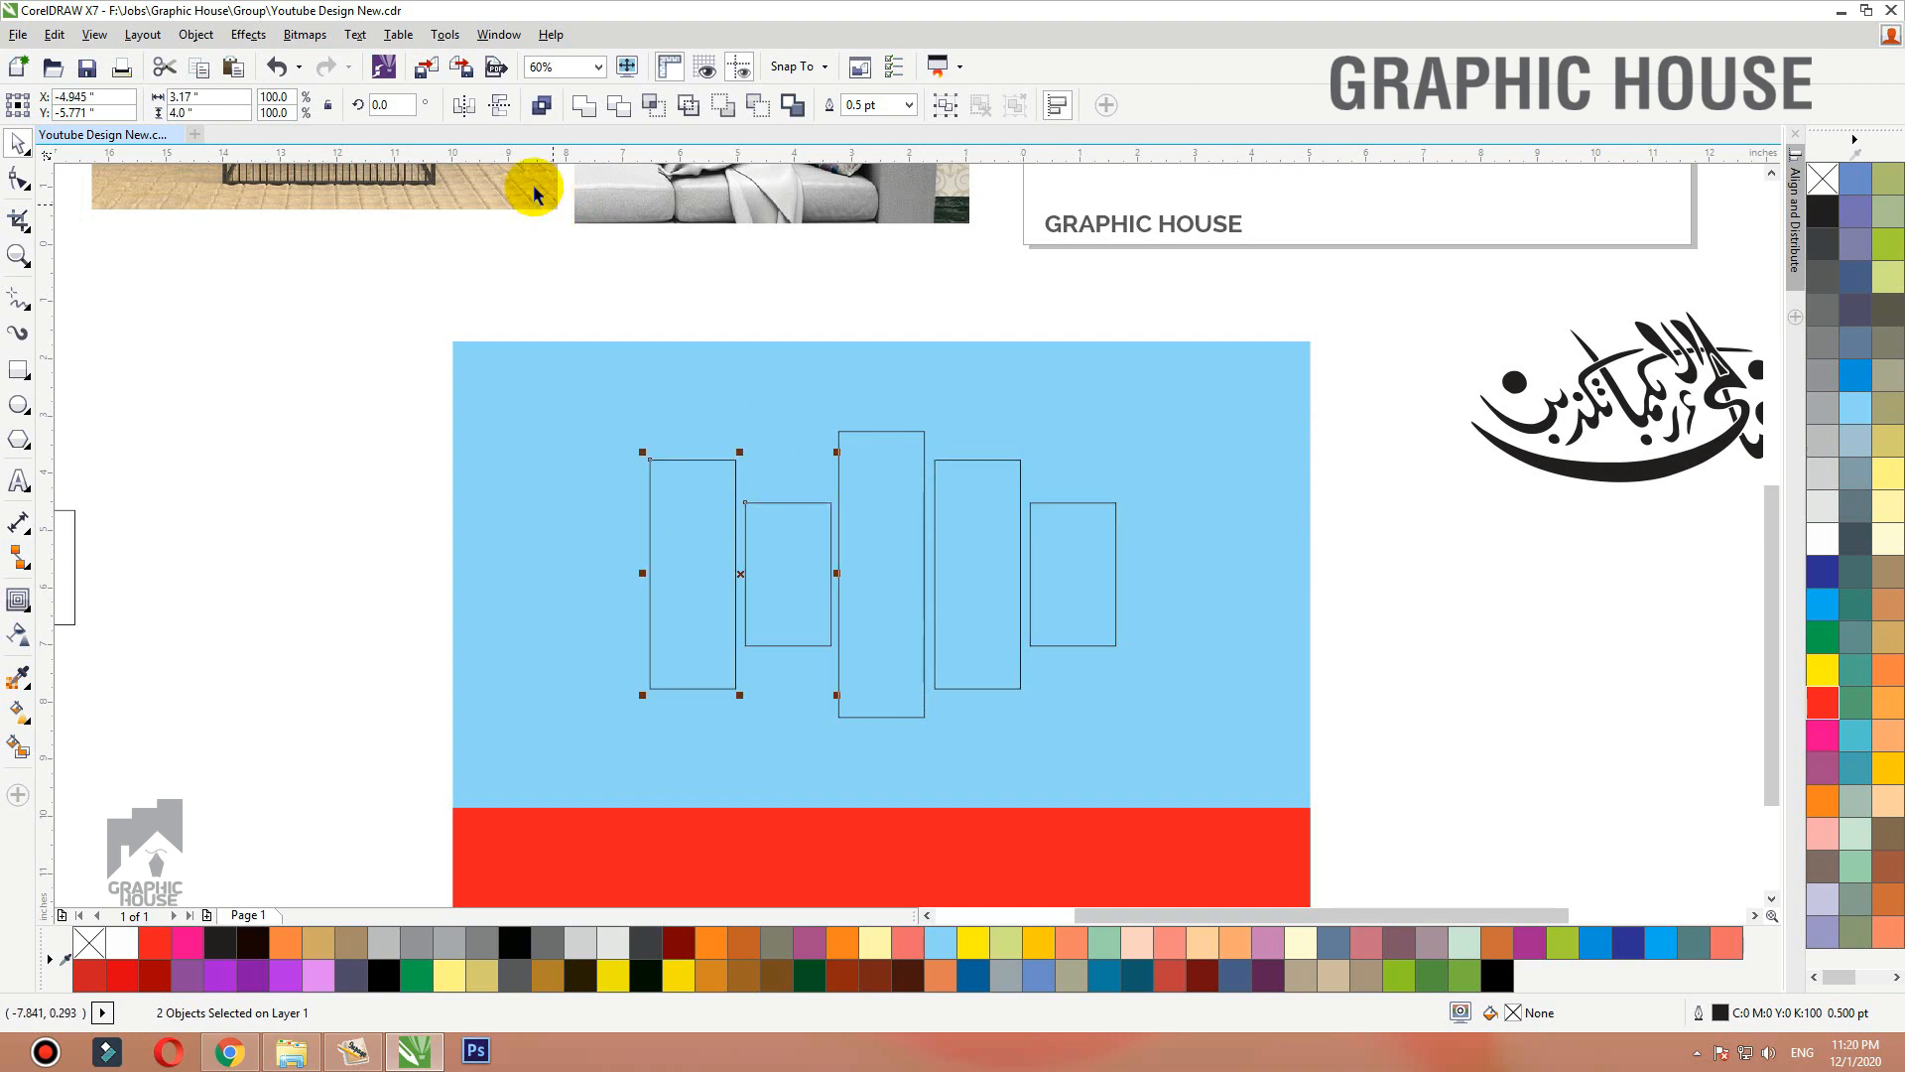
left_click(462, 103)
Distribute all five panels on the blue background with equal horizontal spacing.
left_click_drag(1376, 356, 631, 738)
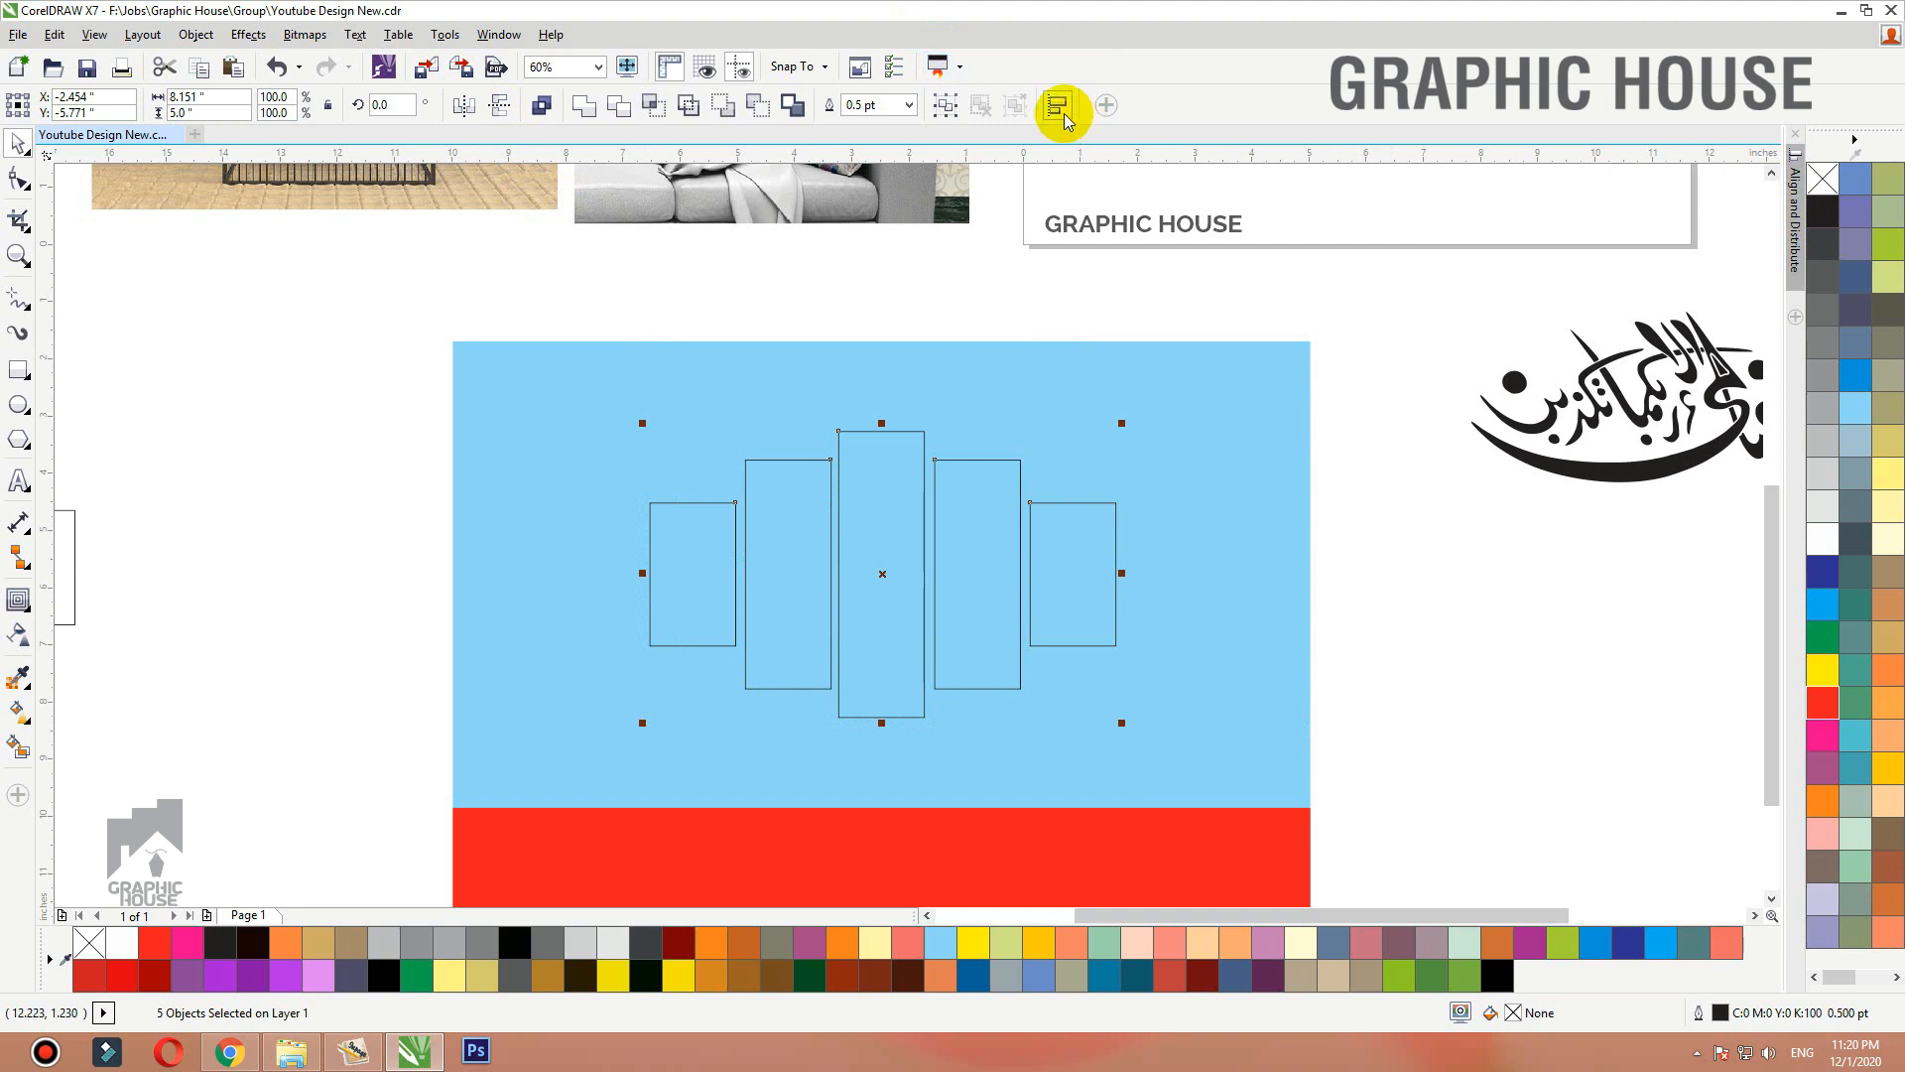
left_click(1792, 174)
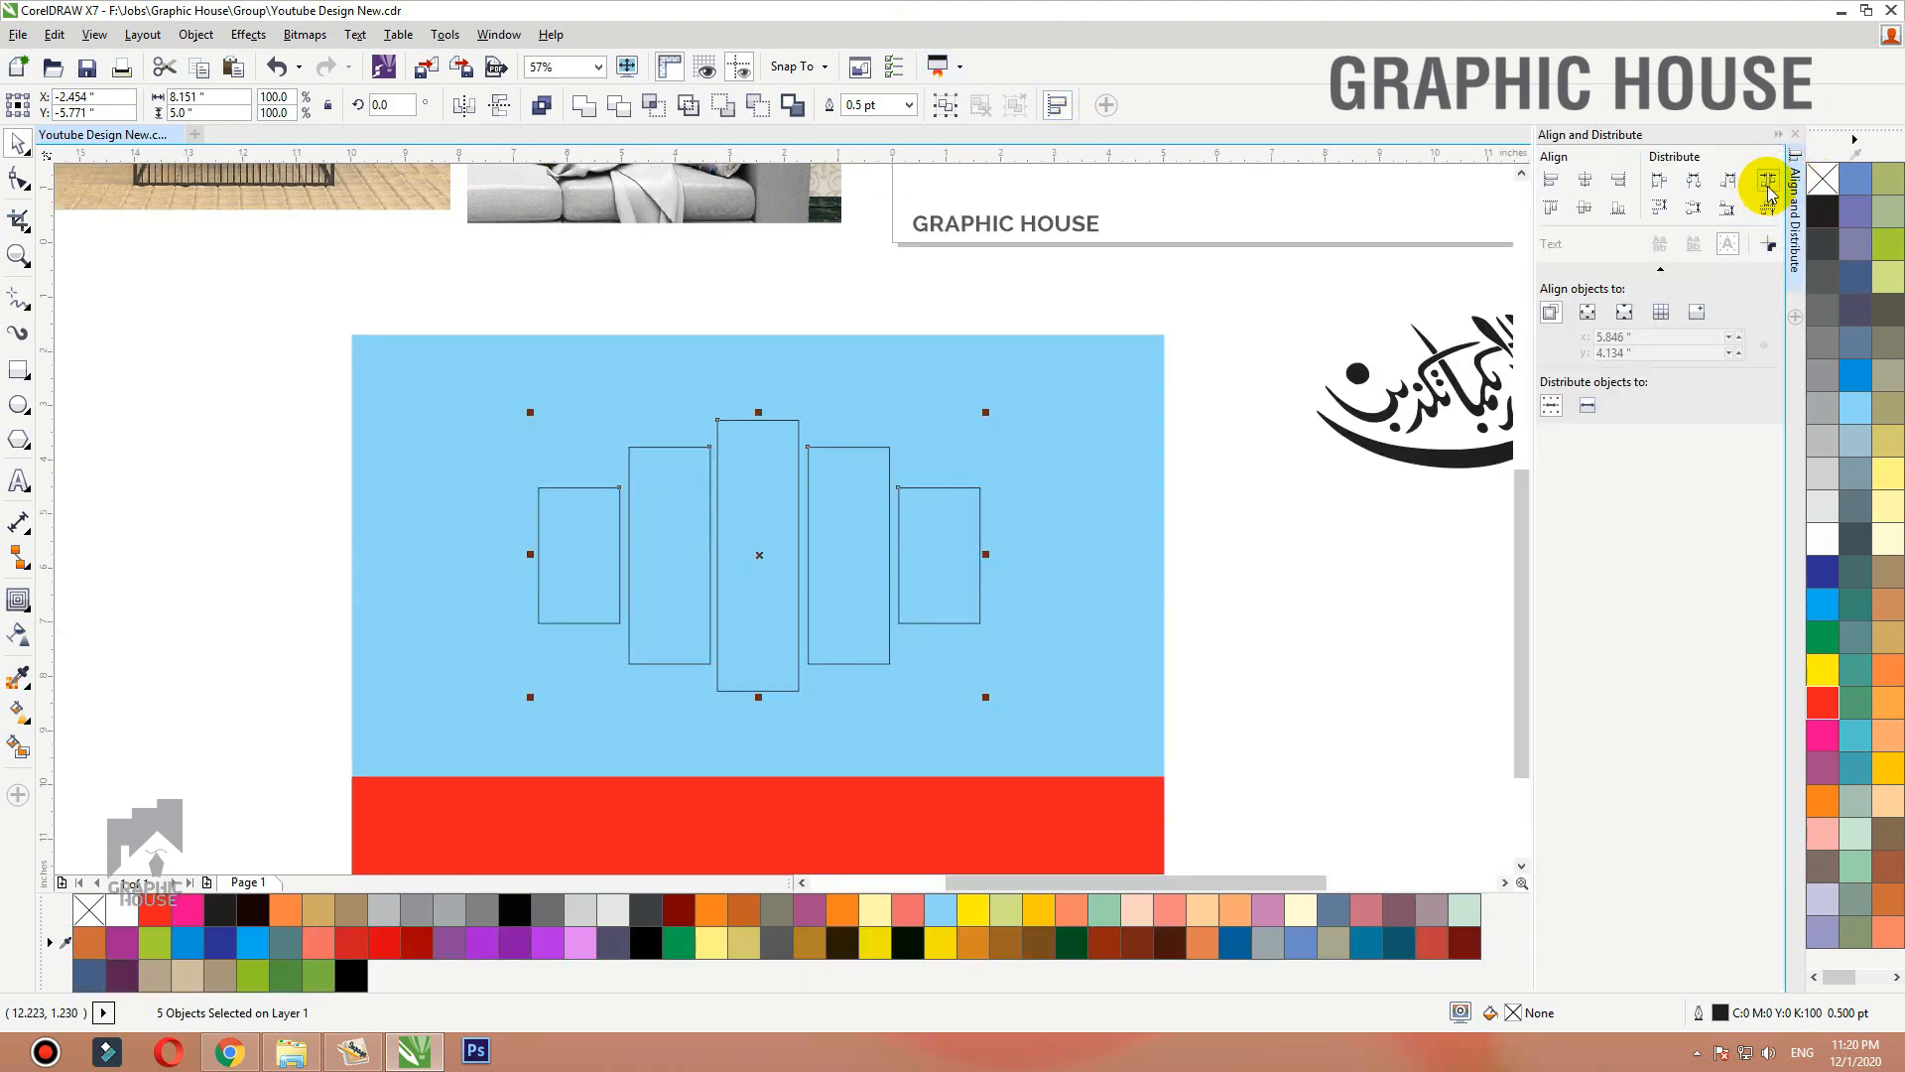
left_click(1767, 182)
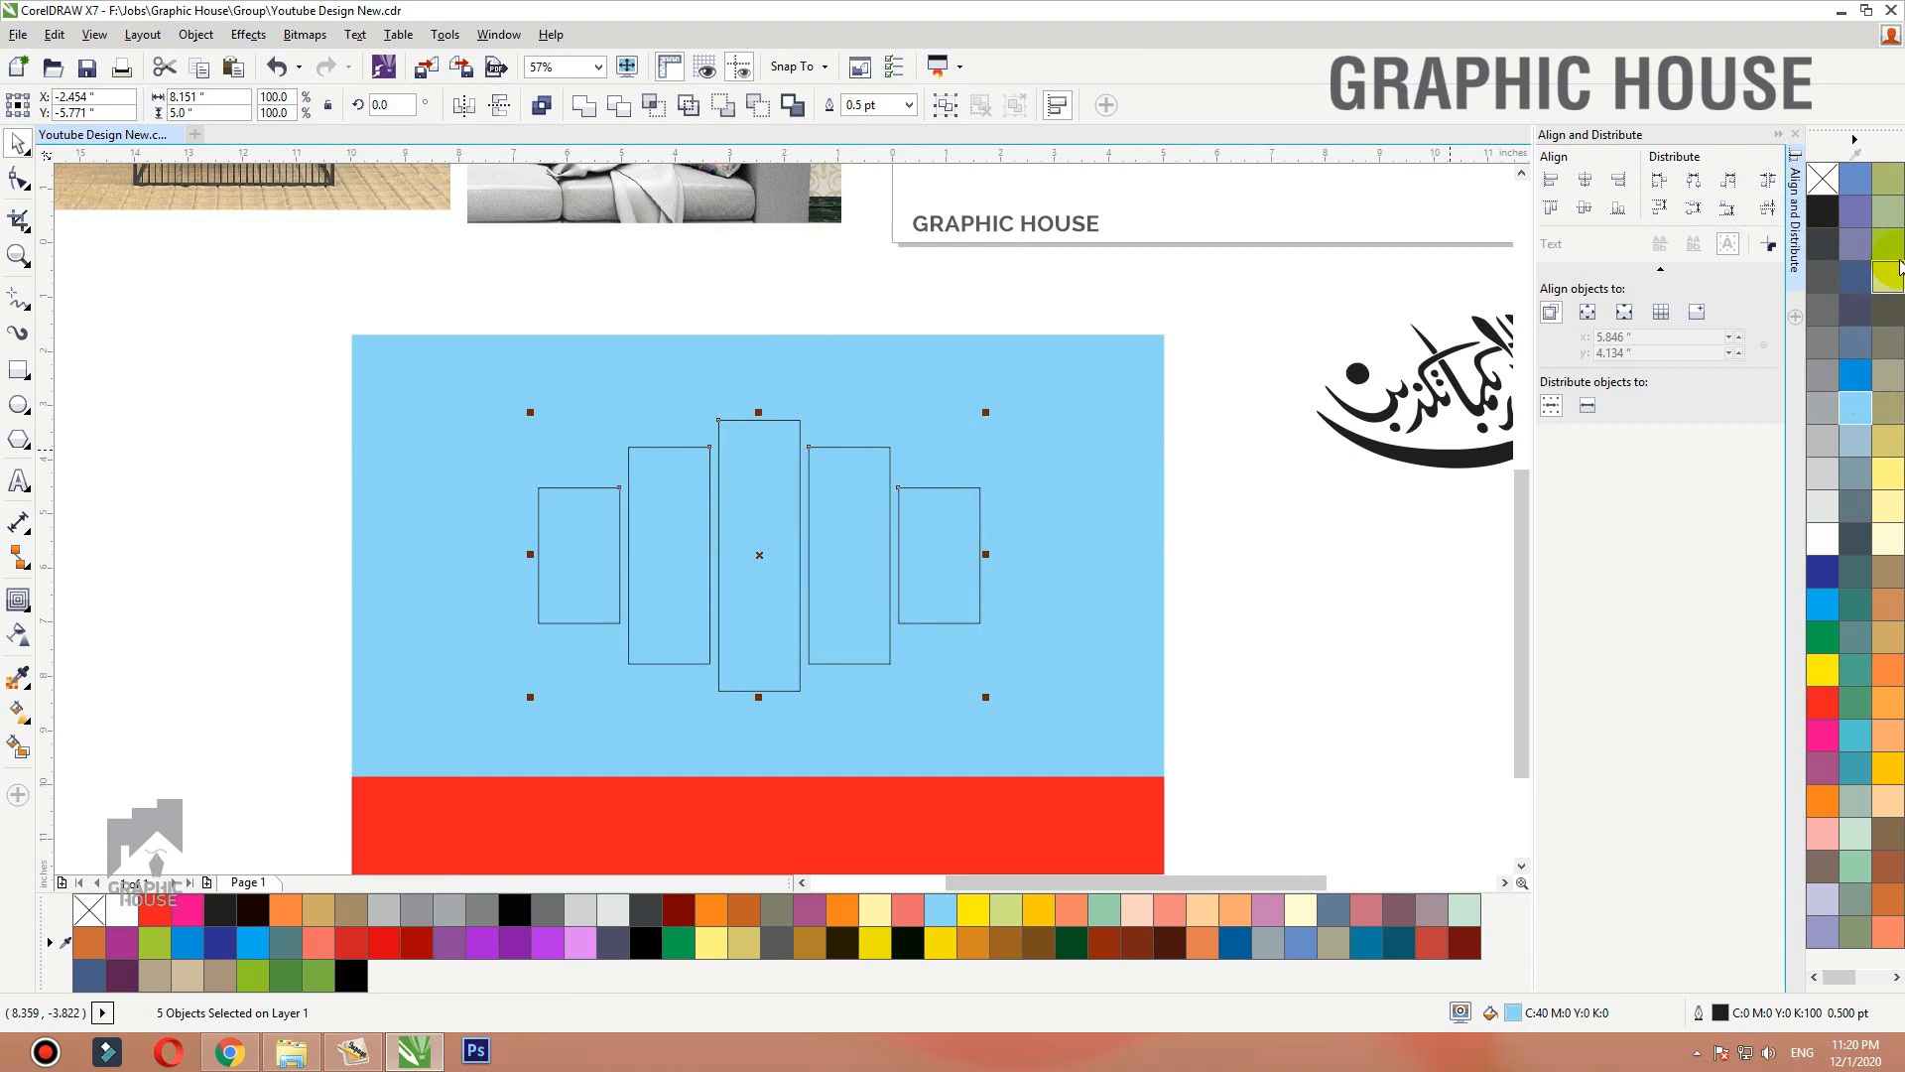
Fill the five larger panels with green (C40 M0 Y100 K0) and group them.
left_click(1875, 243)
left_click(1792, 132)
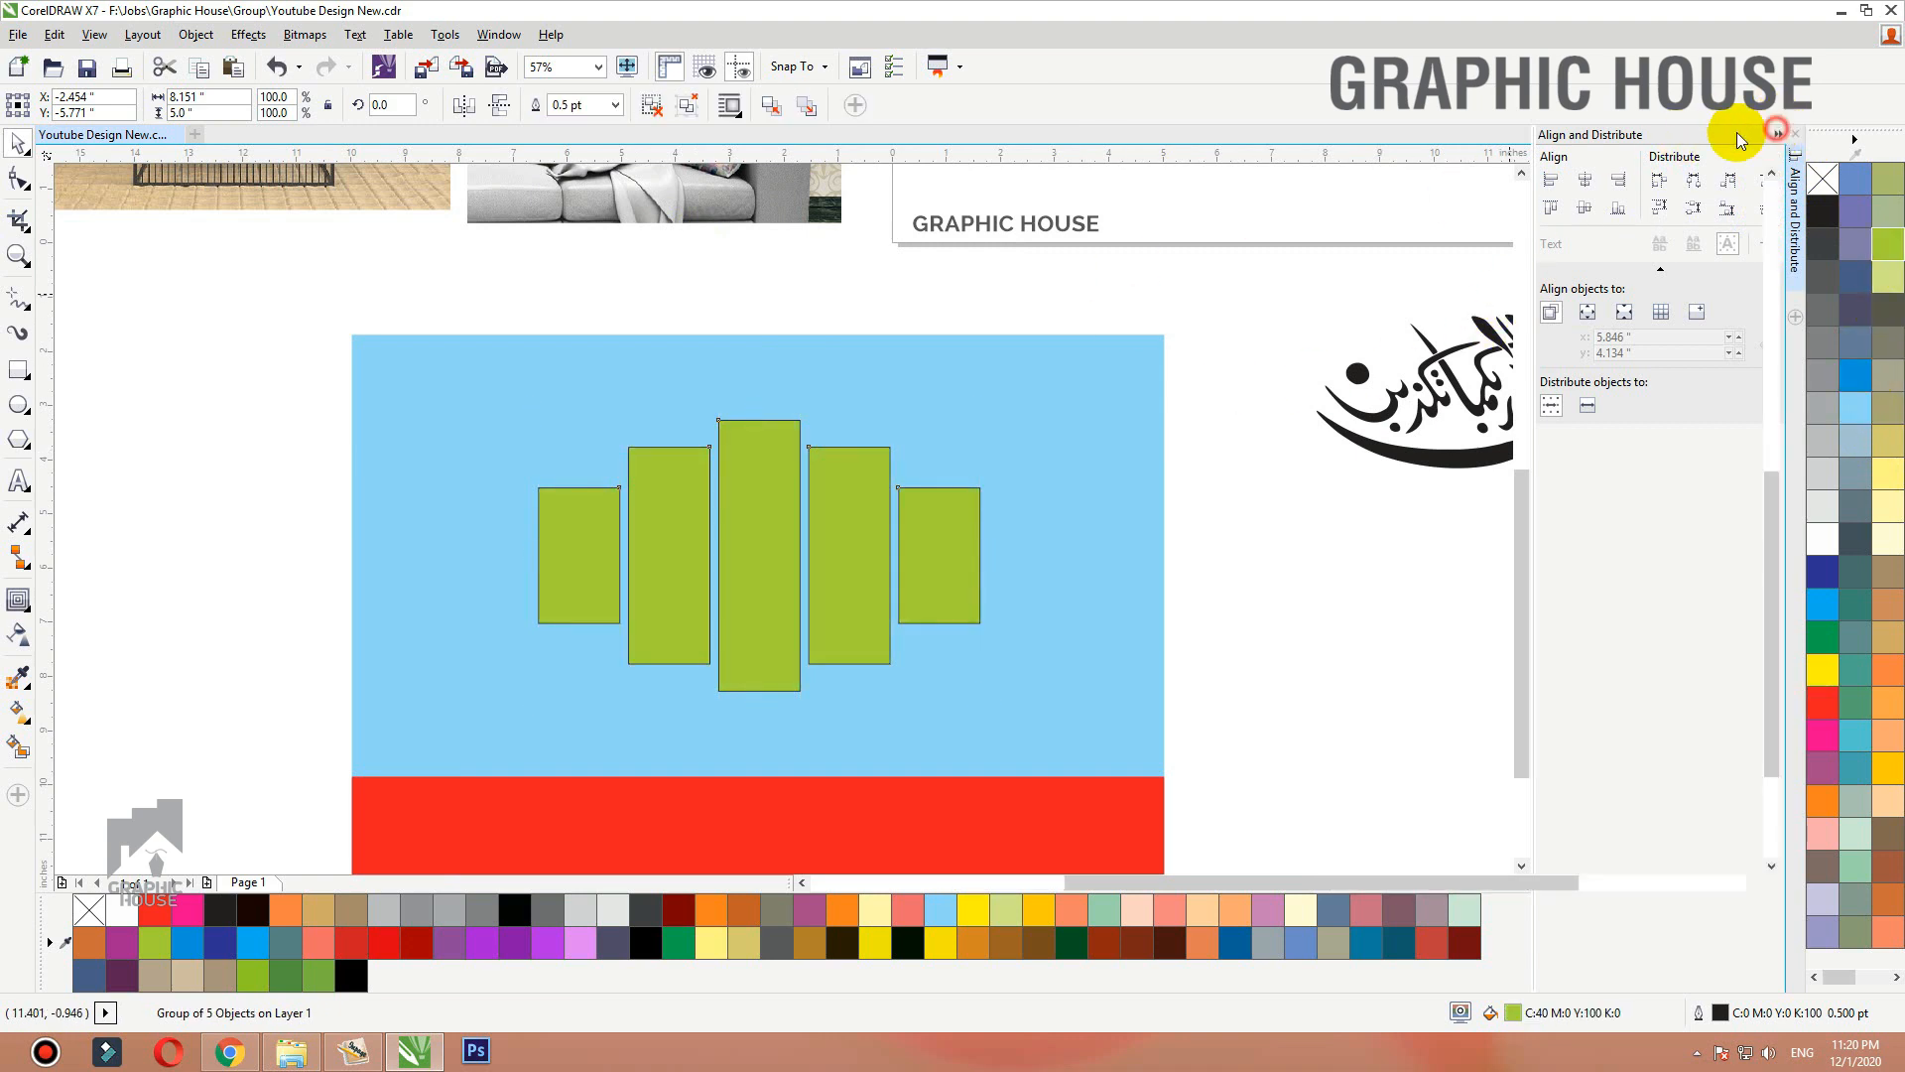
scroll(1076, 502, "down", 2)
left_click(1141, 516)
left_click(1270, 554)
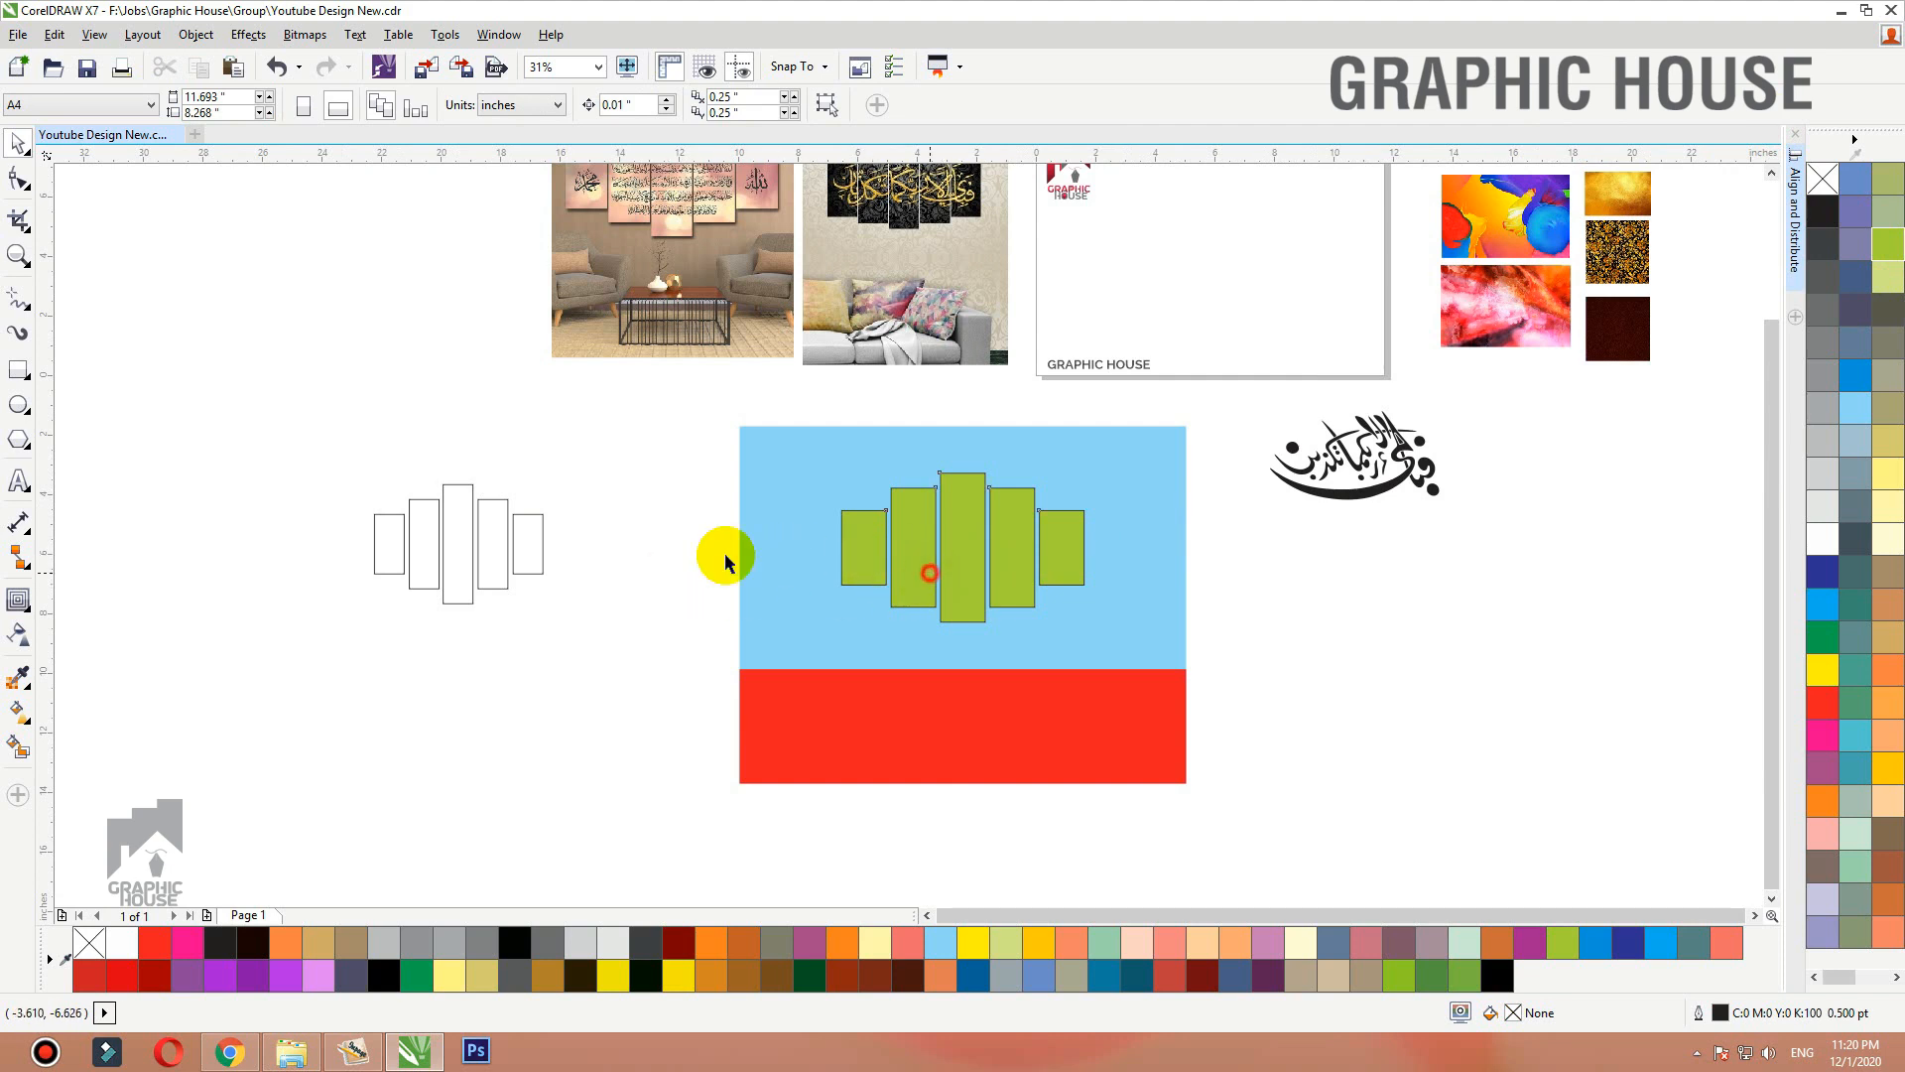
Duplicate the blue background and red floor strip together to the left of the originals.
left_click(405, 544)
left_click(1141, 490)
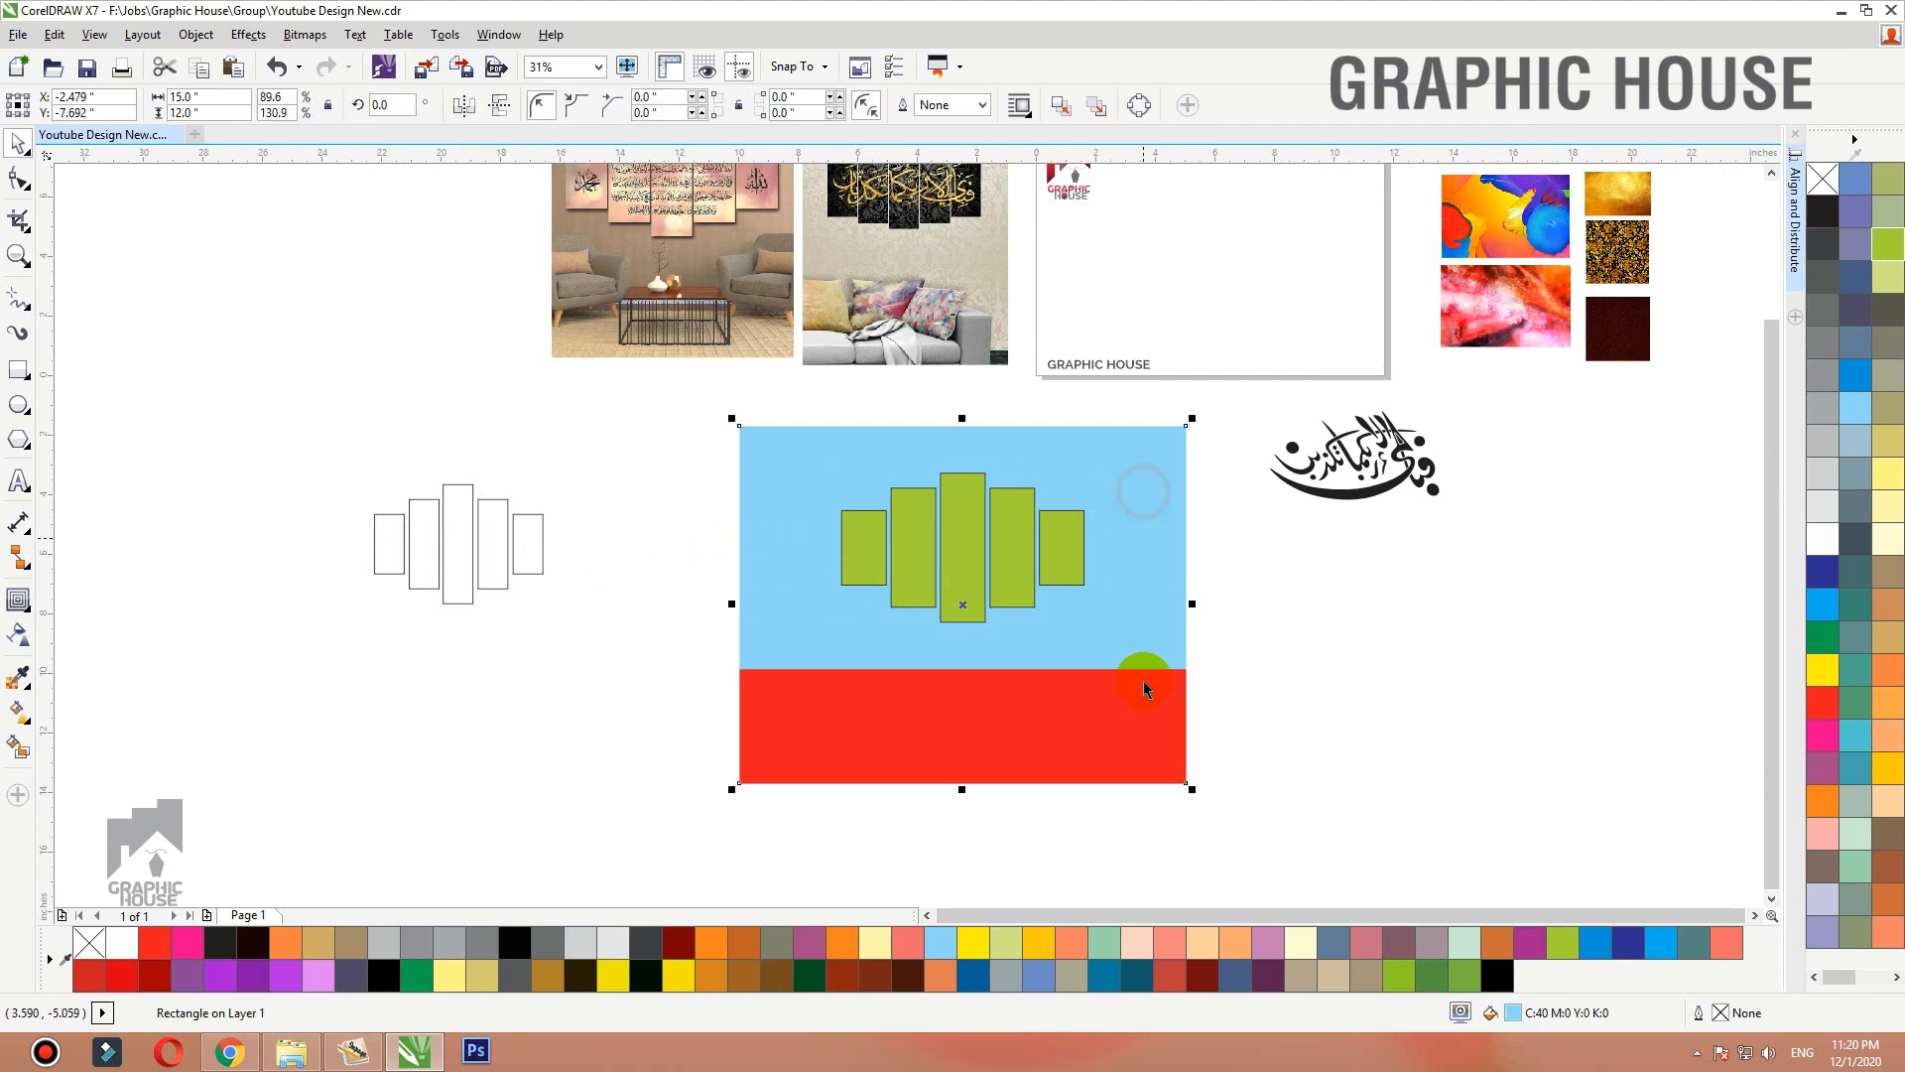
left_click(1109, 746, "shift")
left_click_drag(1014, 743, 625, 739)
right_click(625, 739)
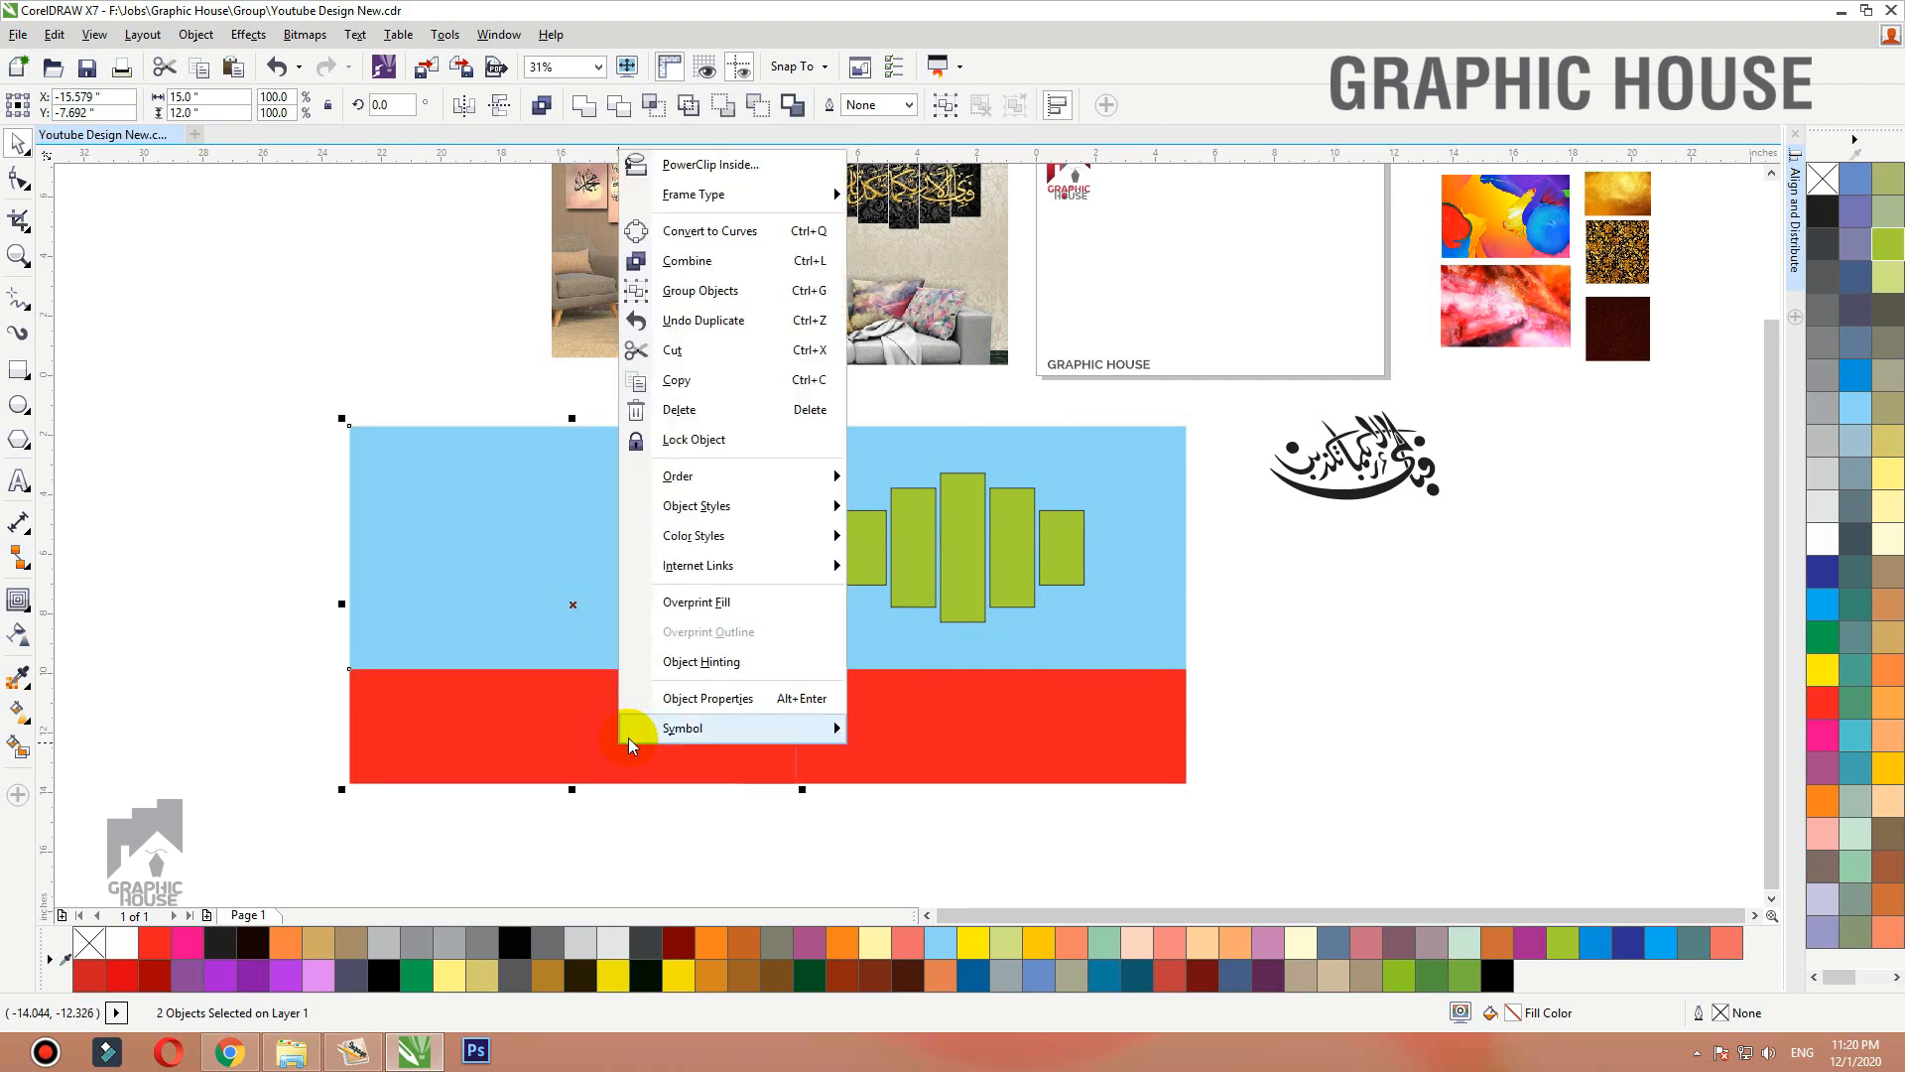
left_click(526, 727)
Resize the copied background and floor to 13 × 10 inches and place them behind the outlined five-panel set.
left_click(212, 96)
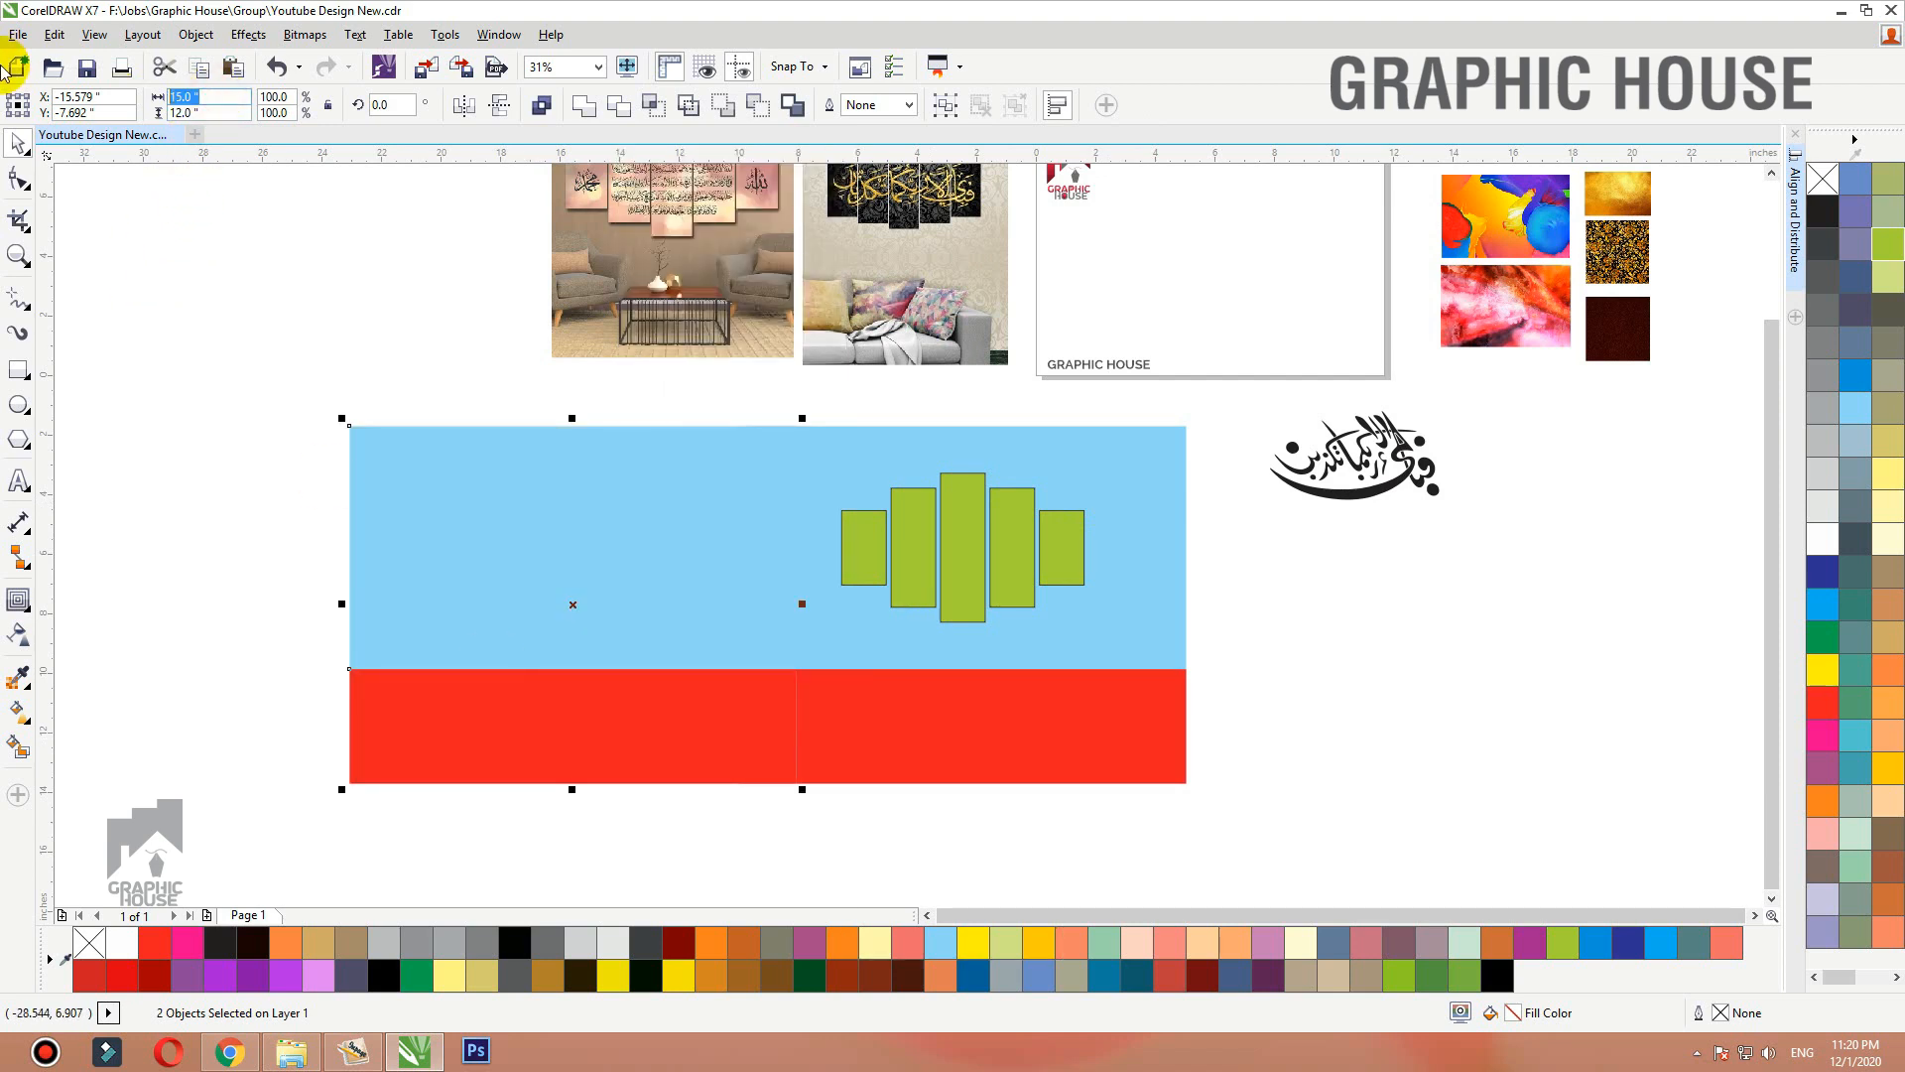
type("10")
key("Return")
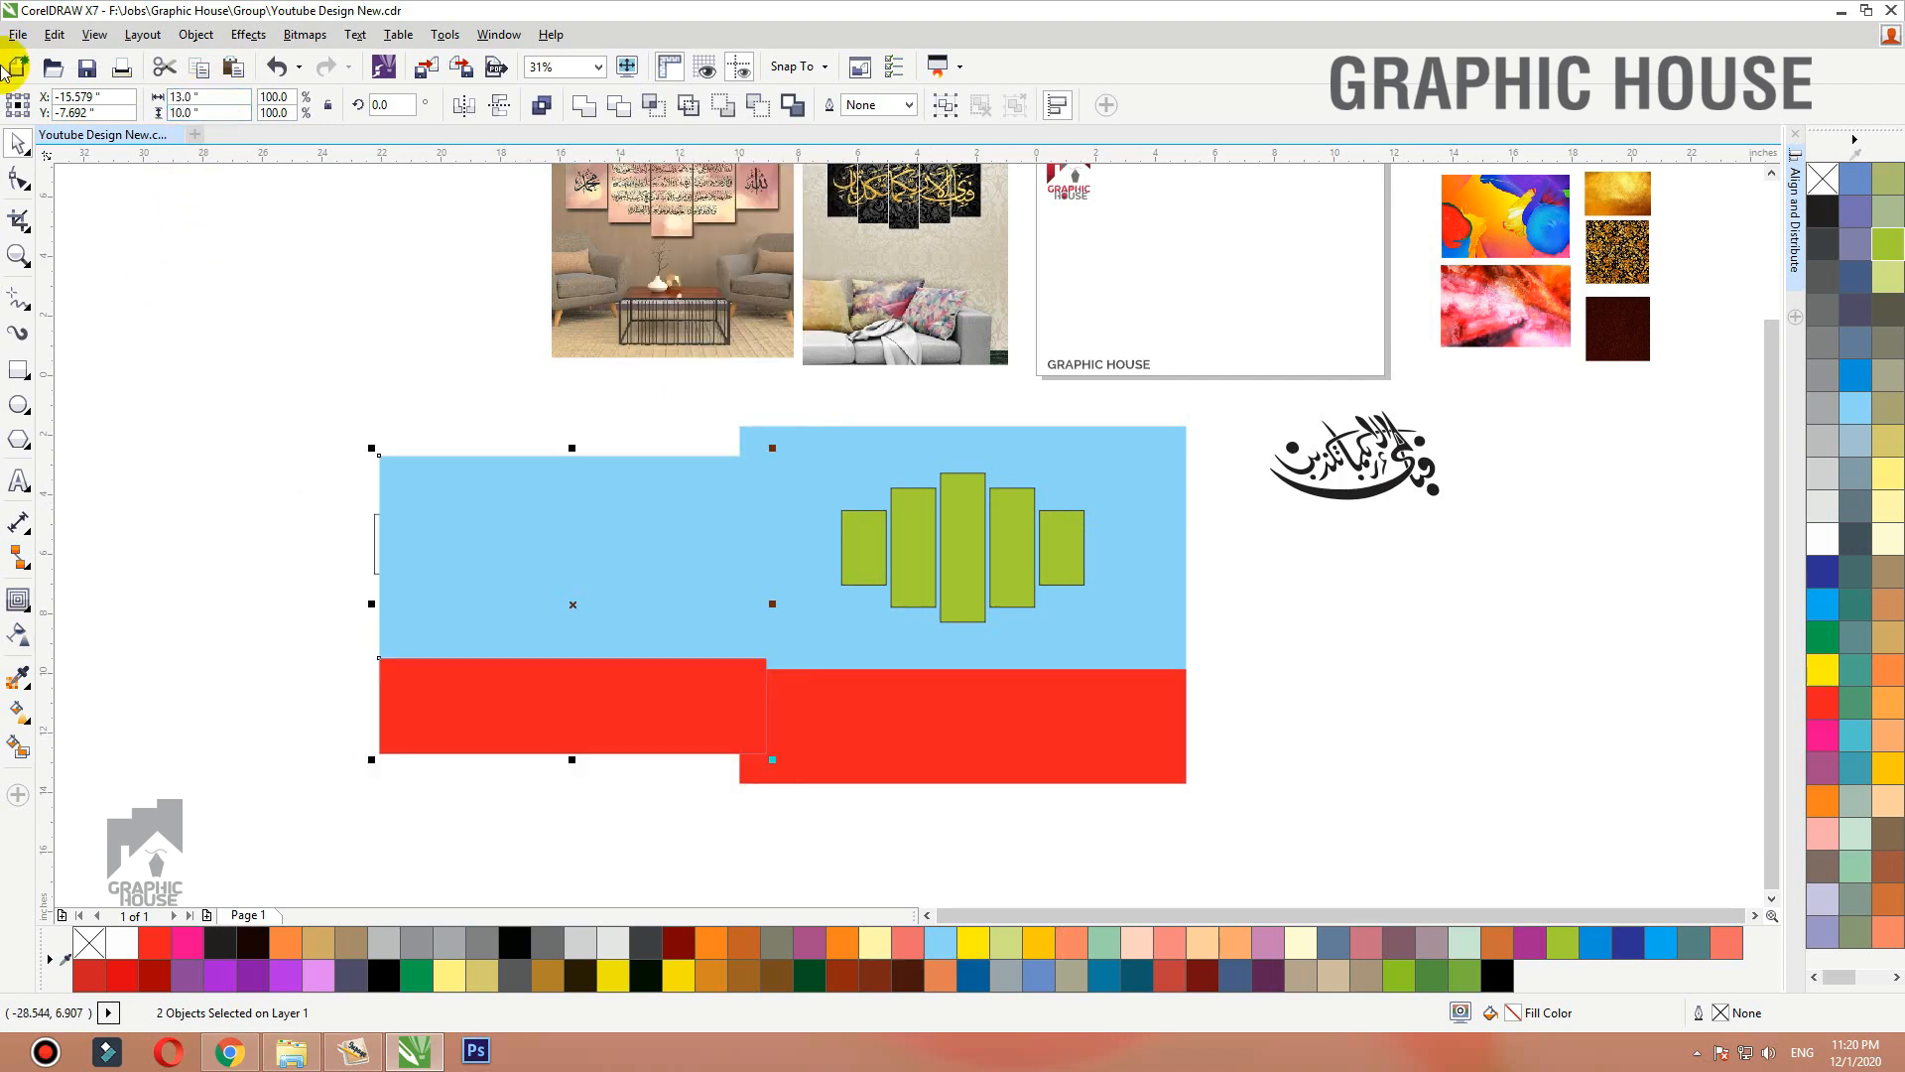
left_click_drag(533, 516, 428, 516)
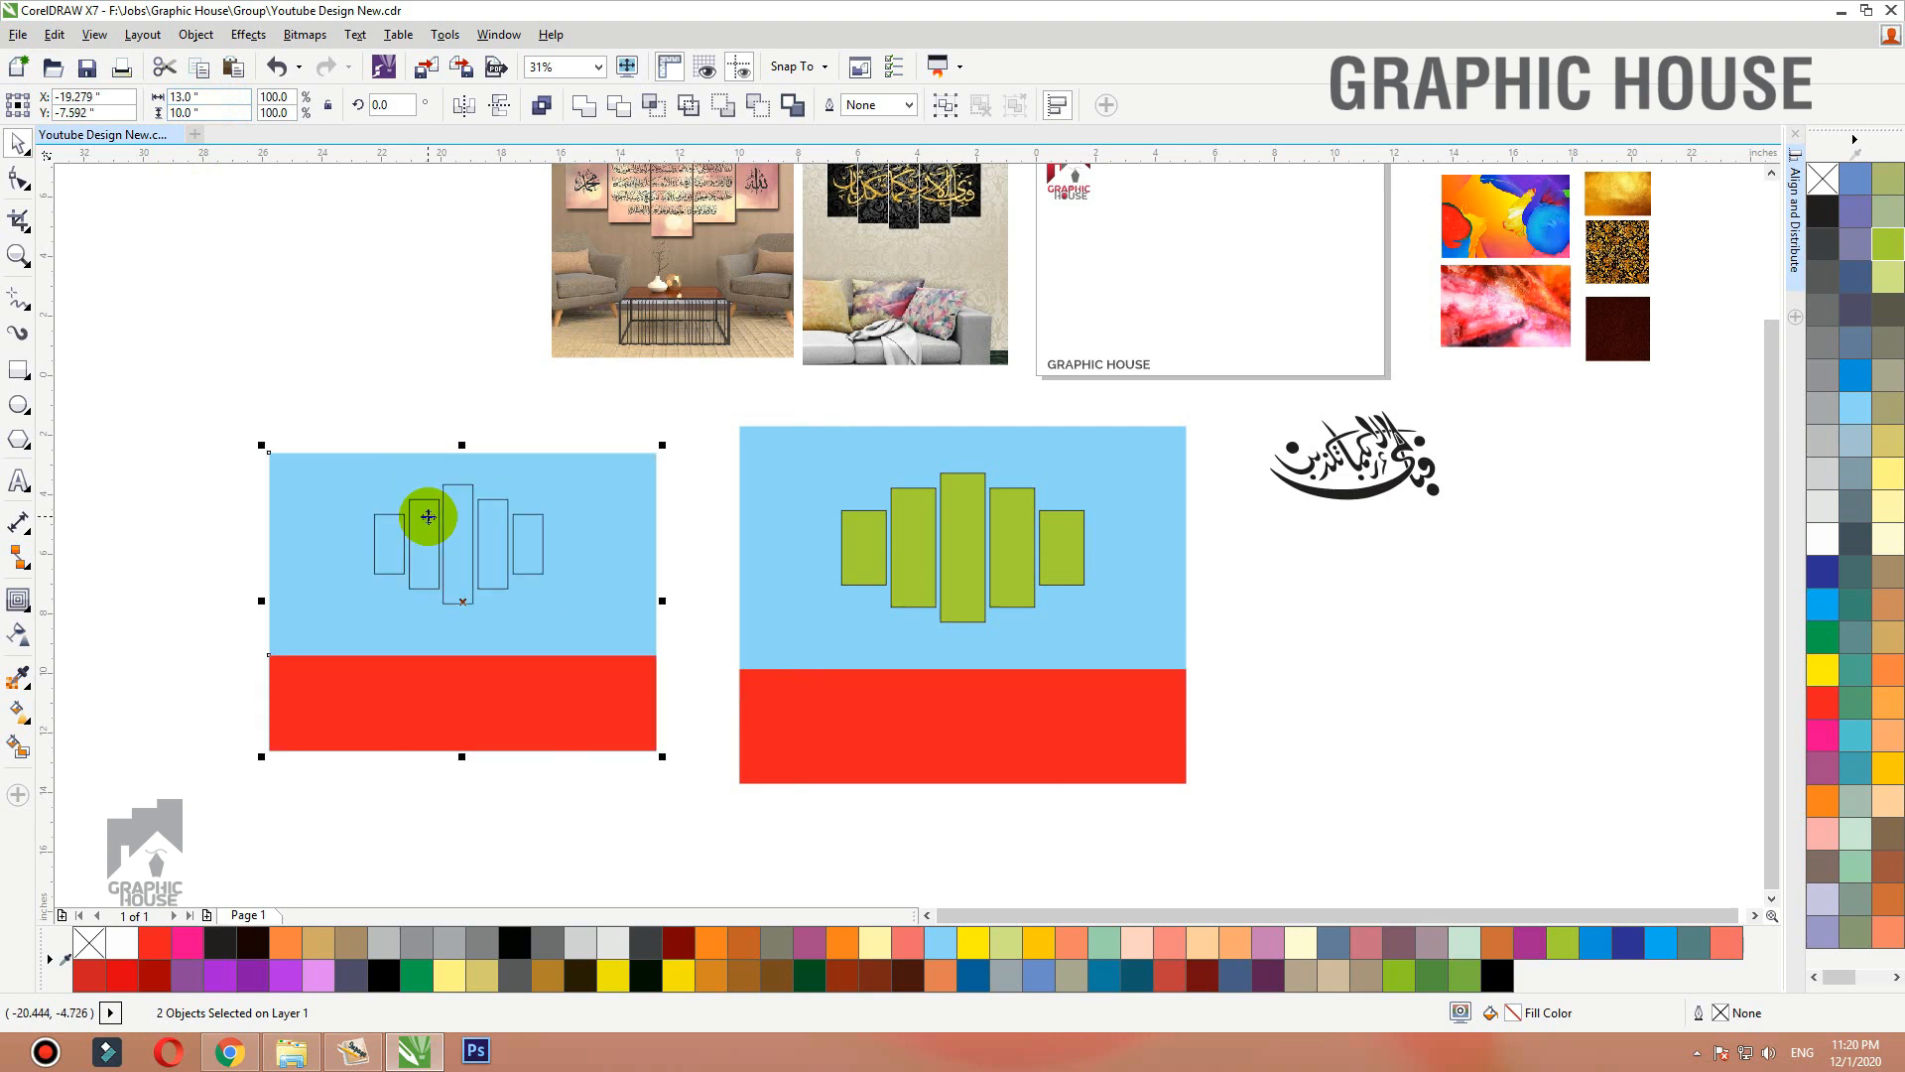
Group the five outlined panels lying over the smaller background.
key("shift+F2")
scroll(855, 325, "down", 1)
key("ctrl+g")
left_click_drag(463, 234, 1082, 469)
key("ctrl+g")
Center the outlined panel group horizontally on the smaller background and lower it slightly within the blue area.
left_click(1074, 439, "shift")
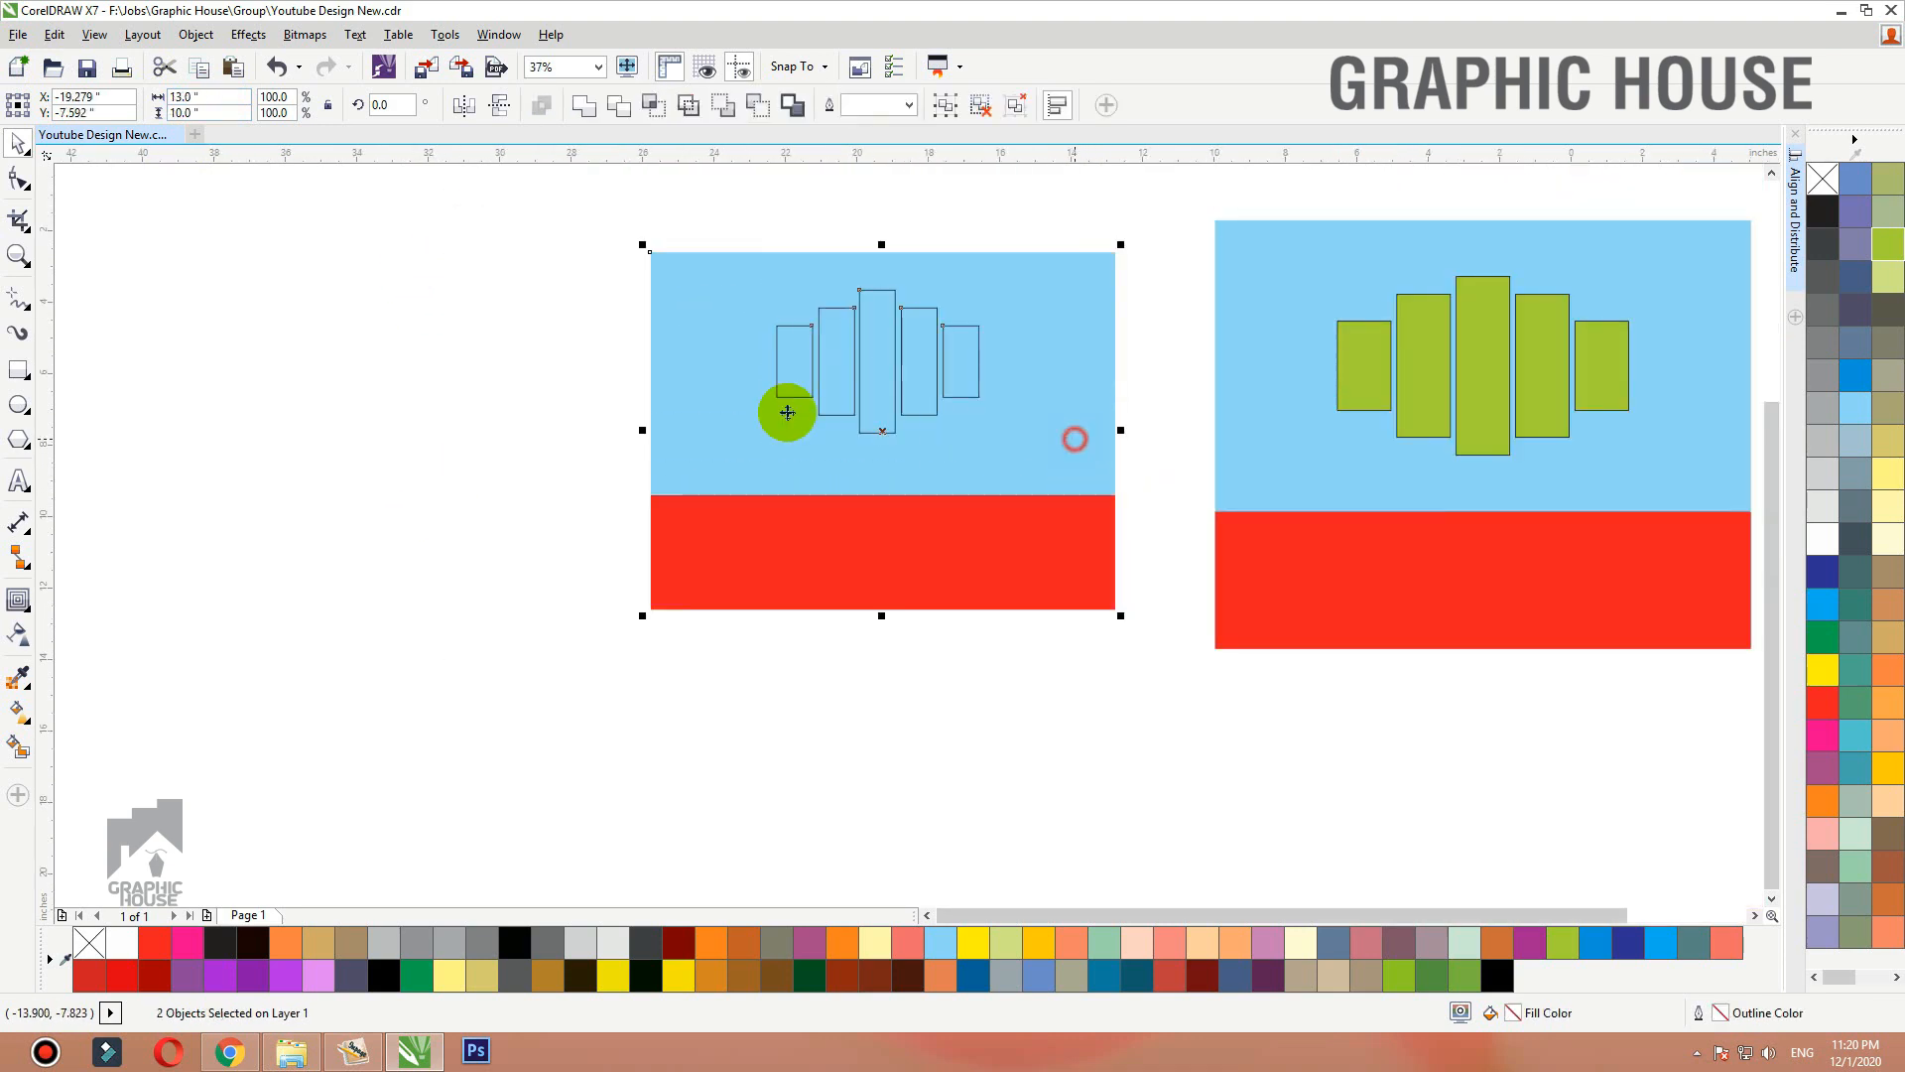
left_click_drag(556, 515, 1016, 276)
left_click_drag(939, 346, 943, 366)
left_click(1101, 337, "shift")
left_click(440, 359)
left_click(941, 428)
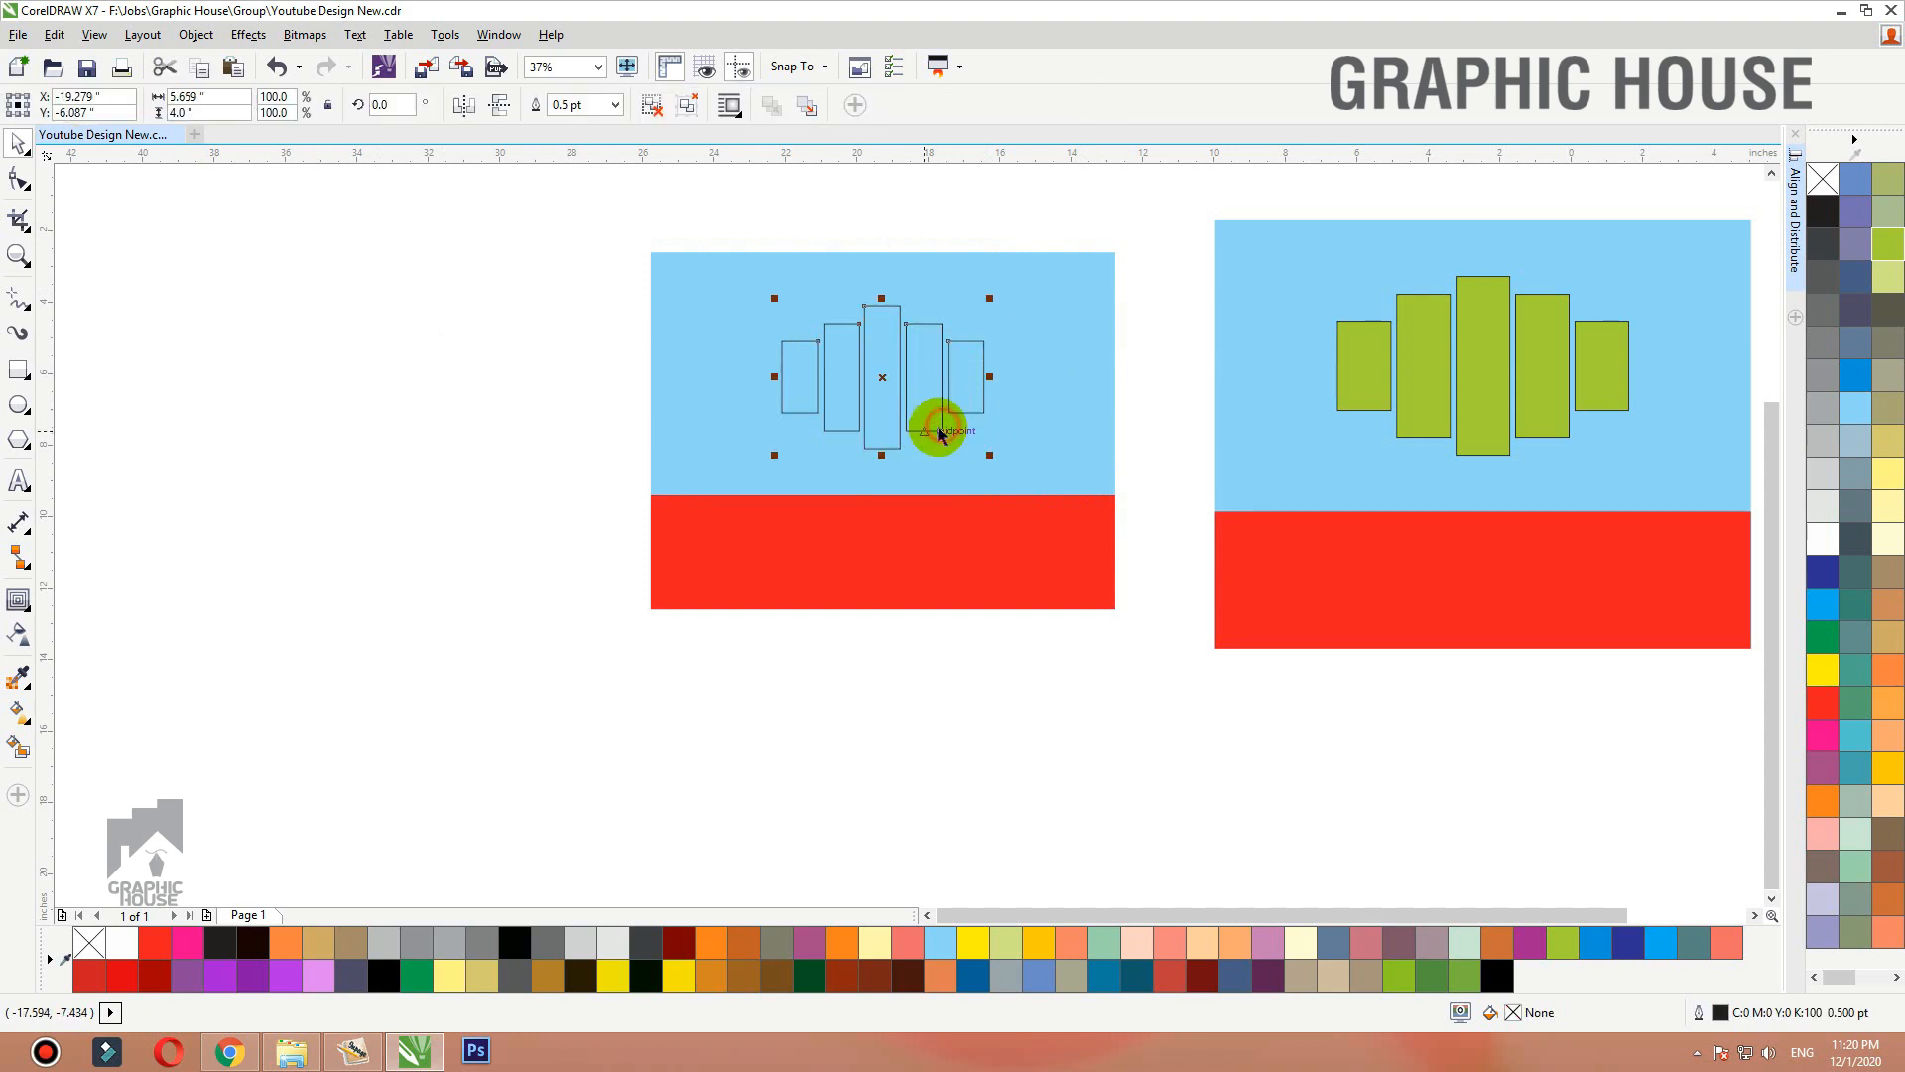
Try lowering the leftmost green panel and raising the rightmost one, and undo both moves.
scroll(939, 663, "down", 1)
left_click(736, 687)
key("F4")
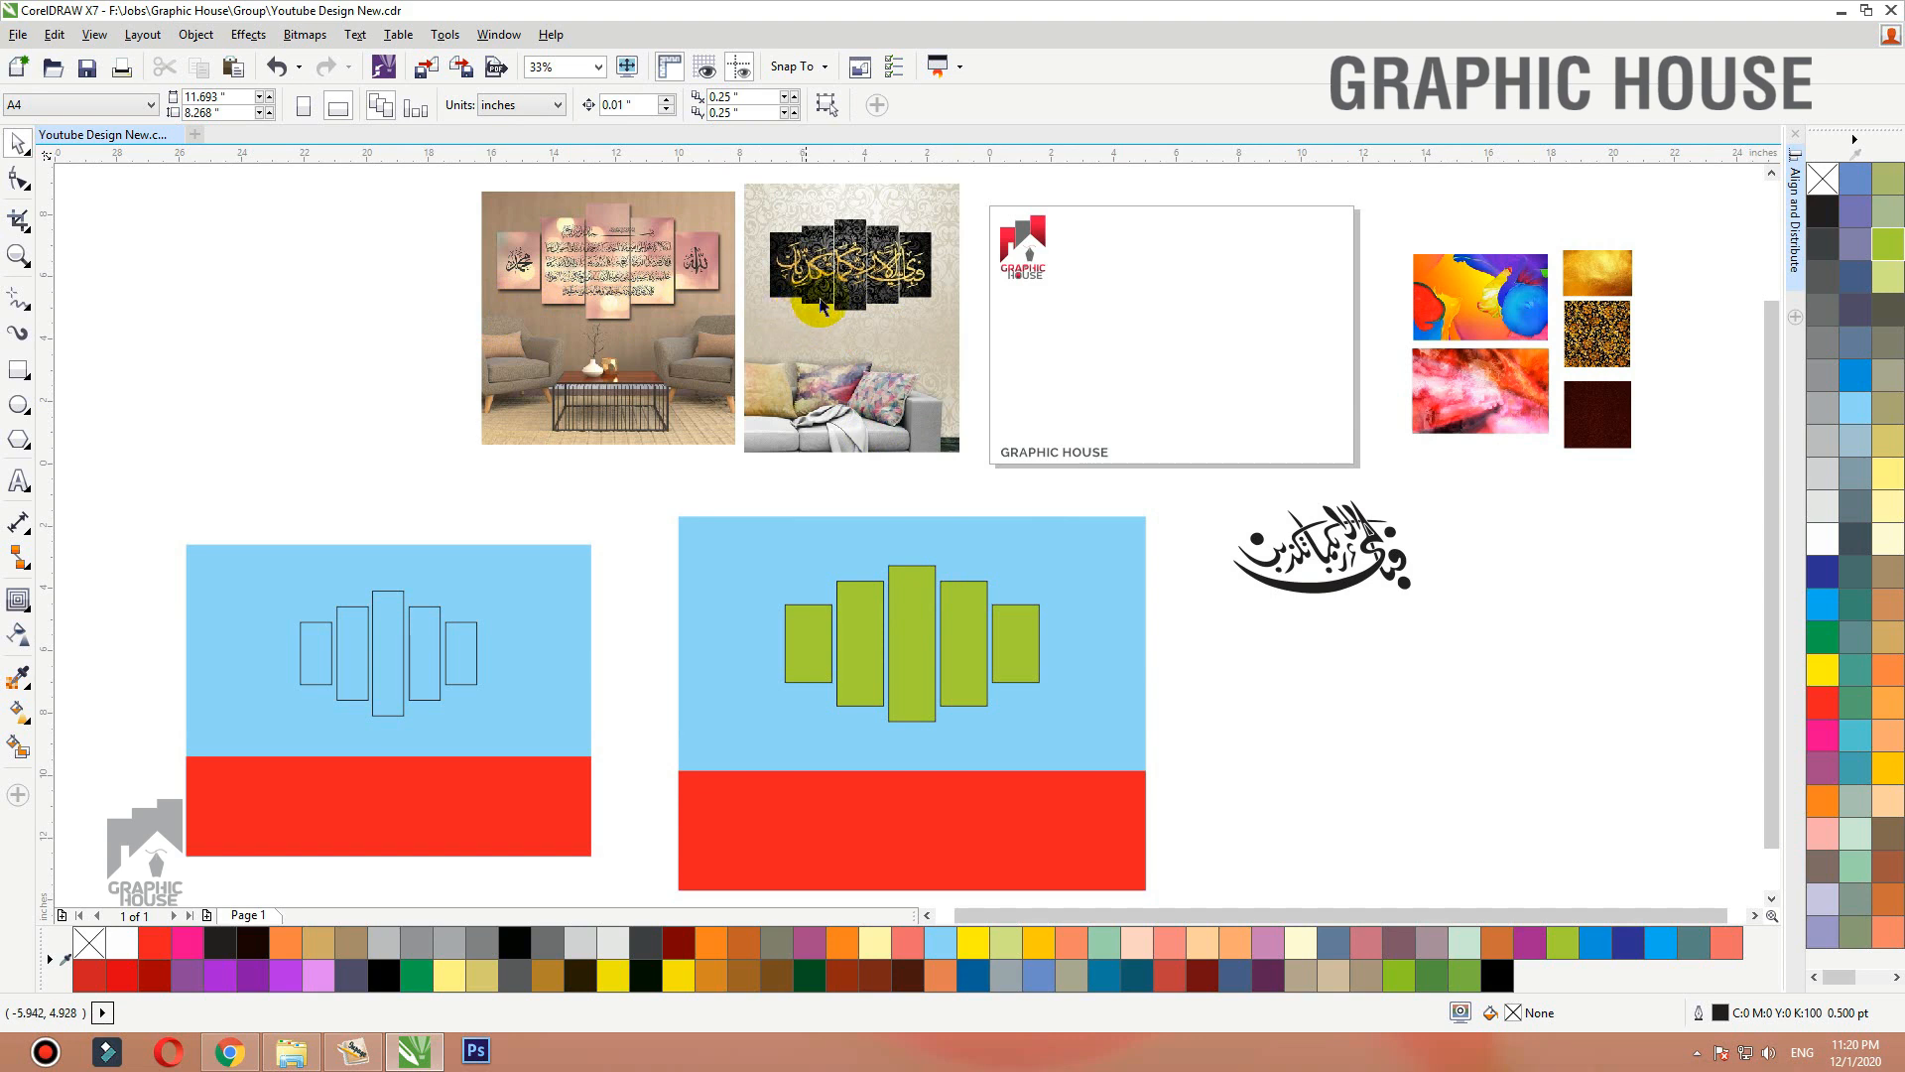
left_click(1018, 635)
left_click_drag(1103, 554, 702, 769)
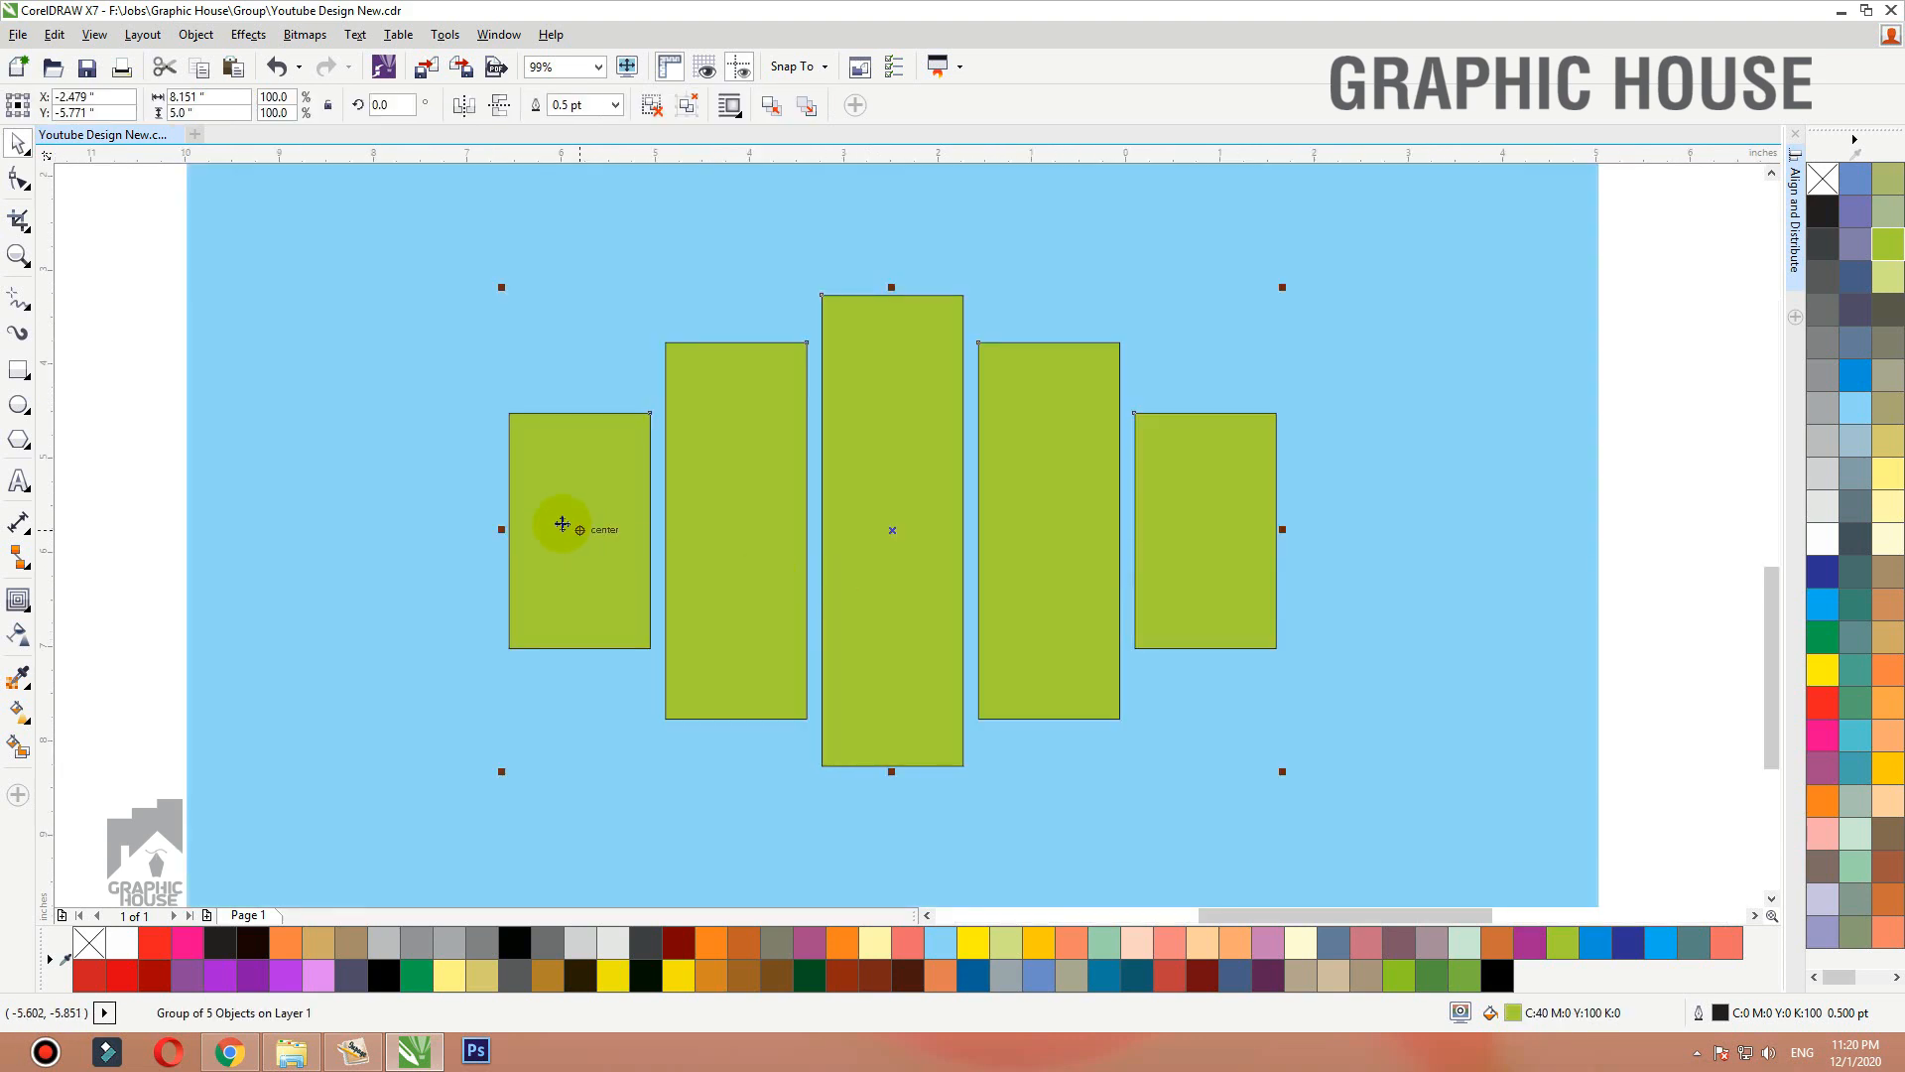
left_click_drag(558, 550, 559, 613)
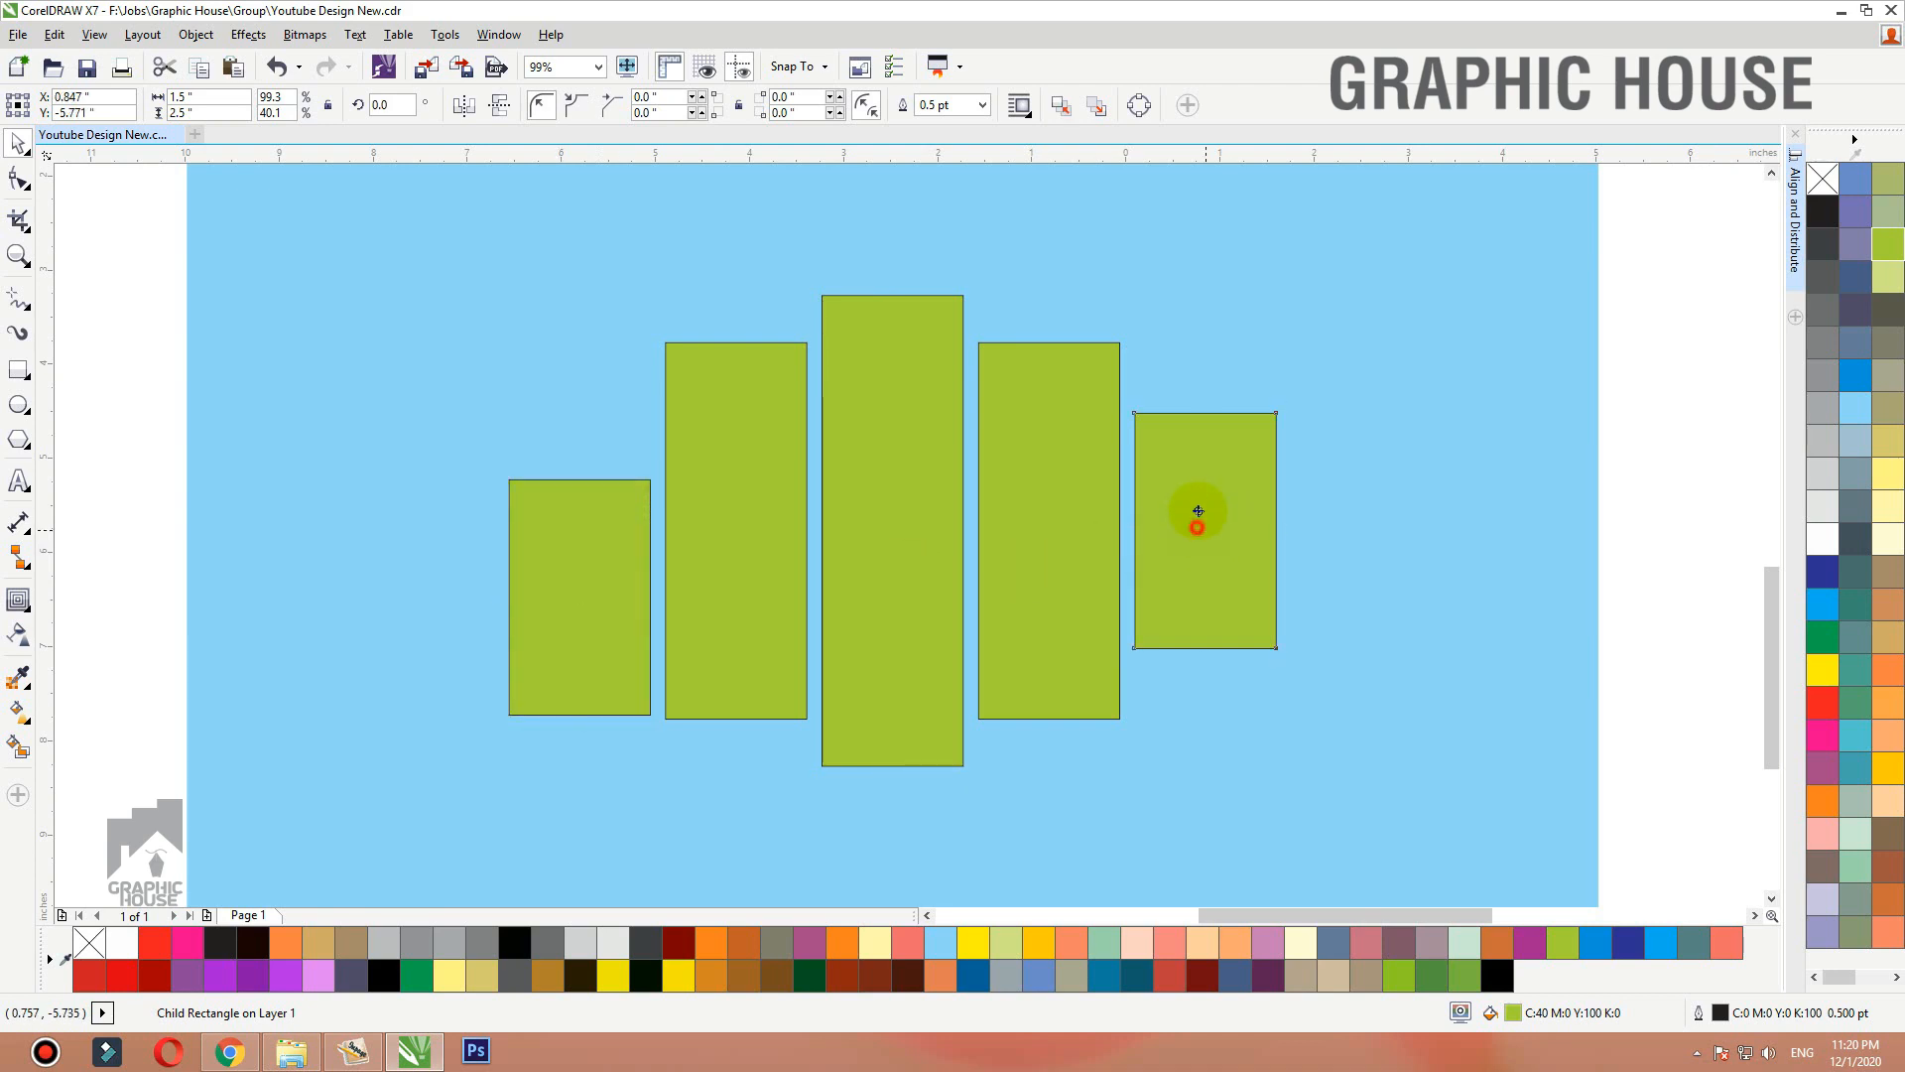
left_click_drag(1199, 464, 1198, 463)
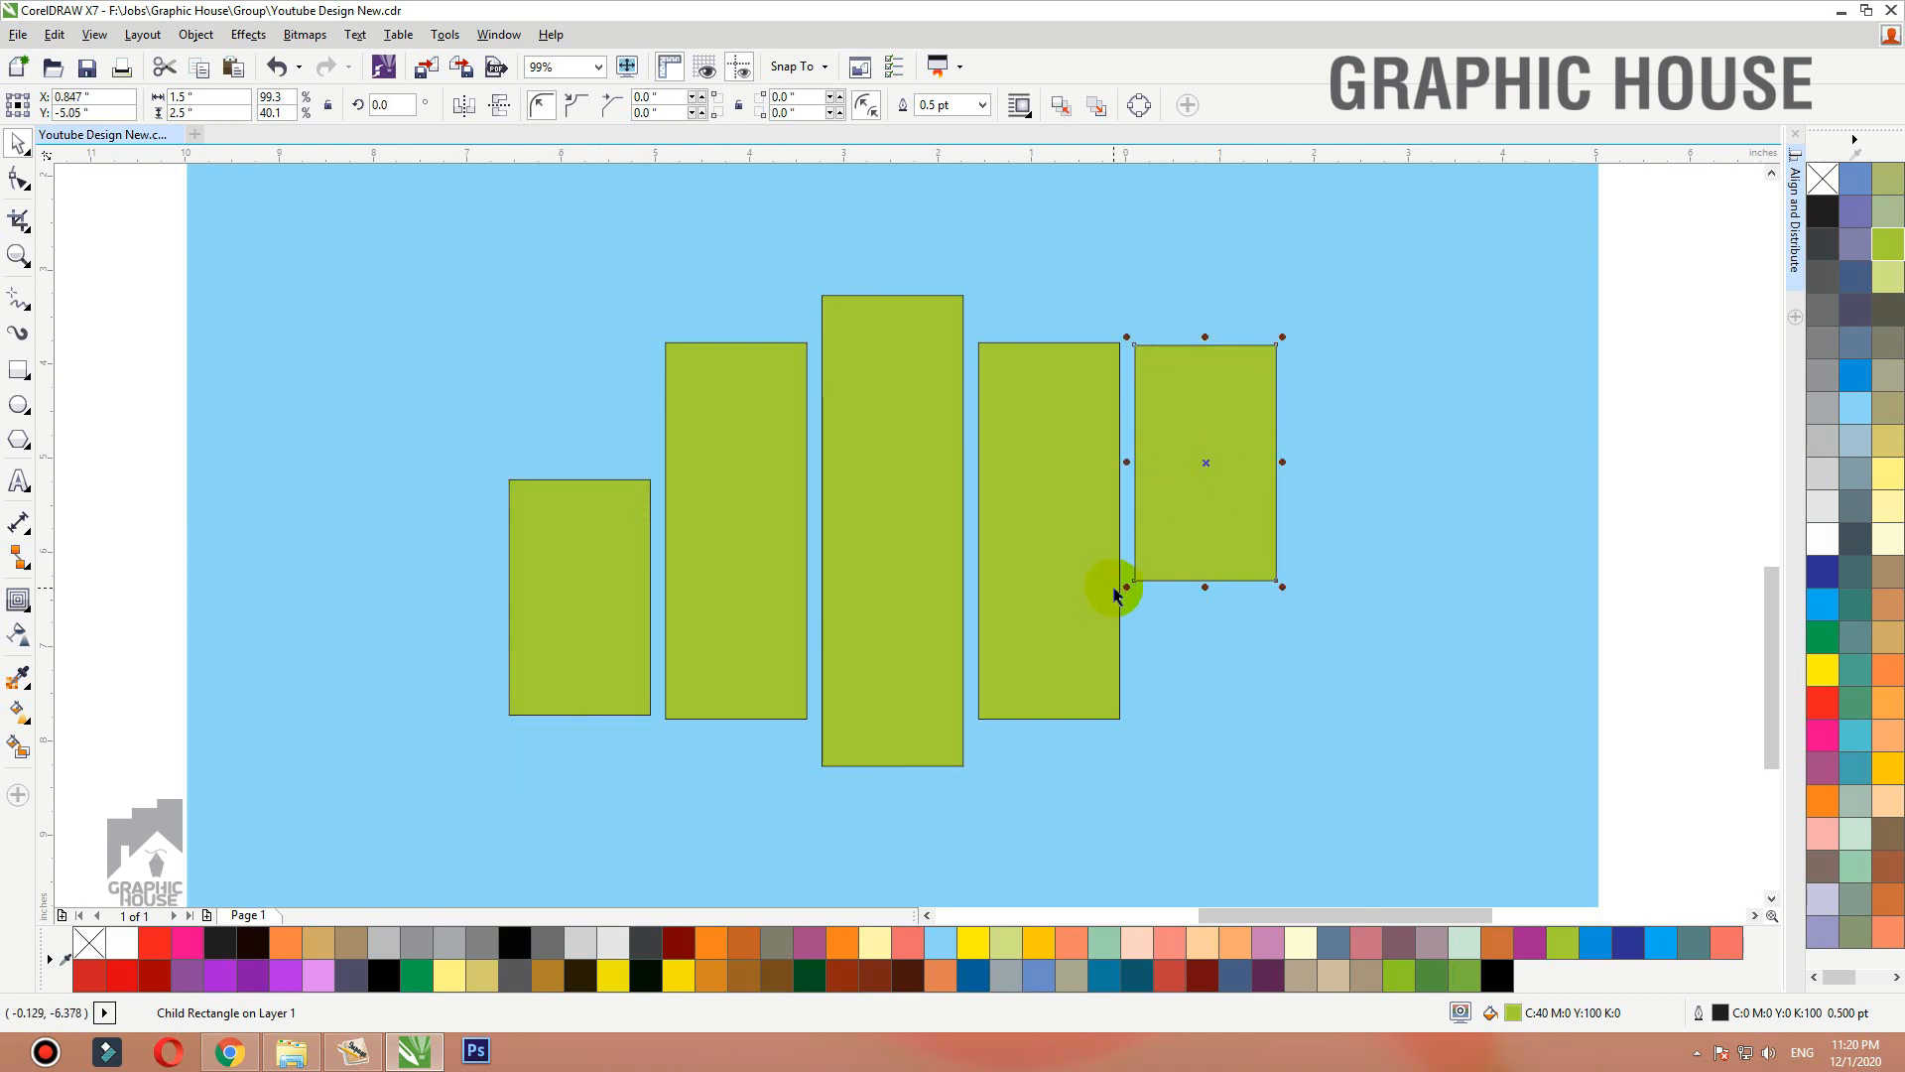
scroll(1114, 594, "down", 2)
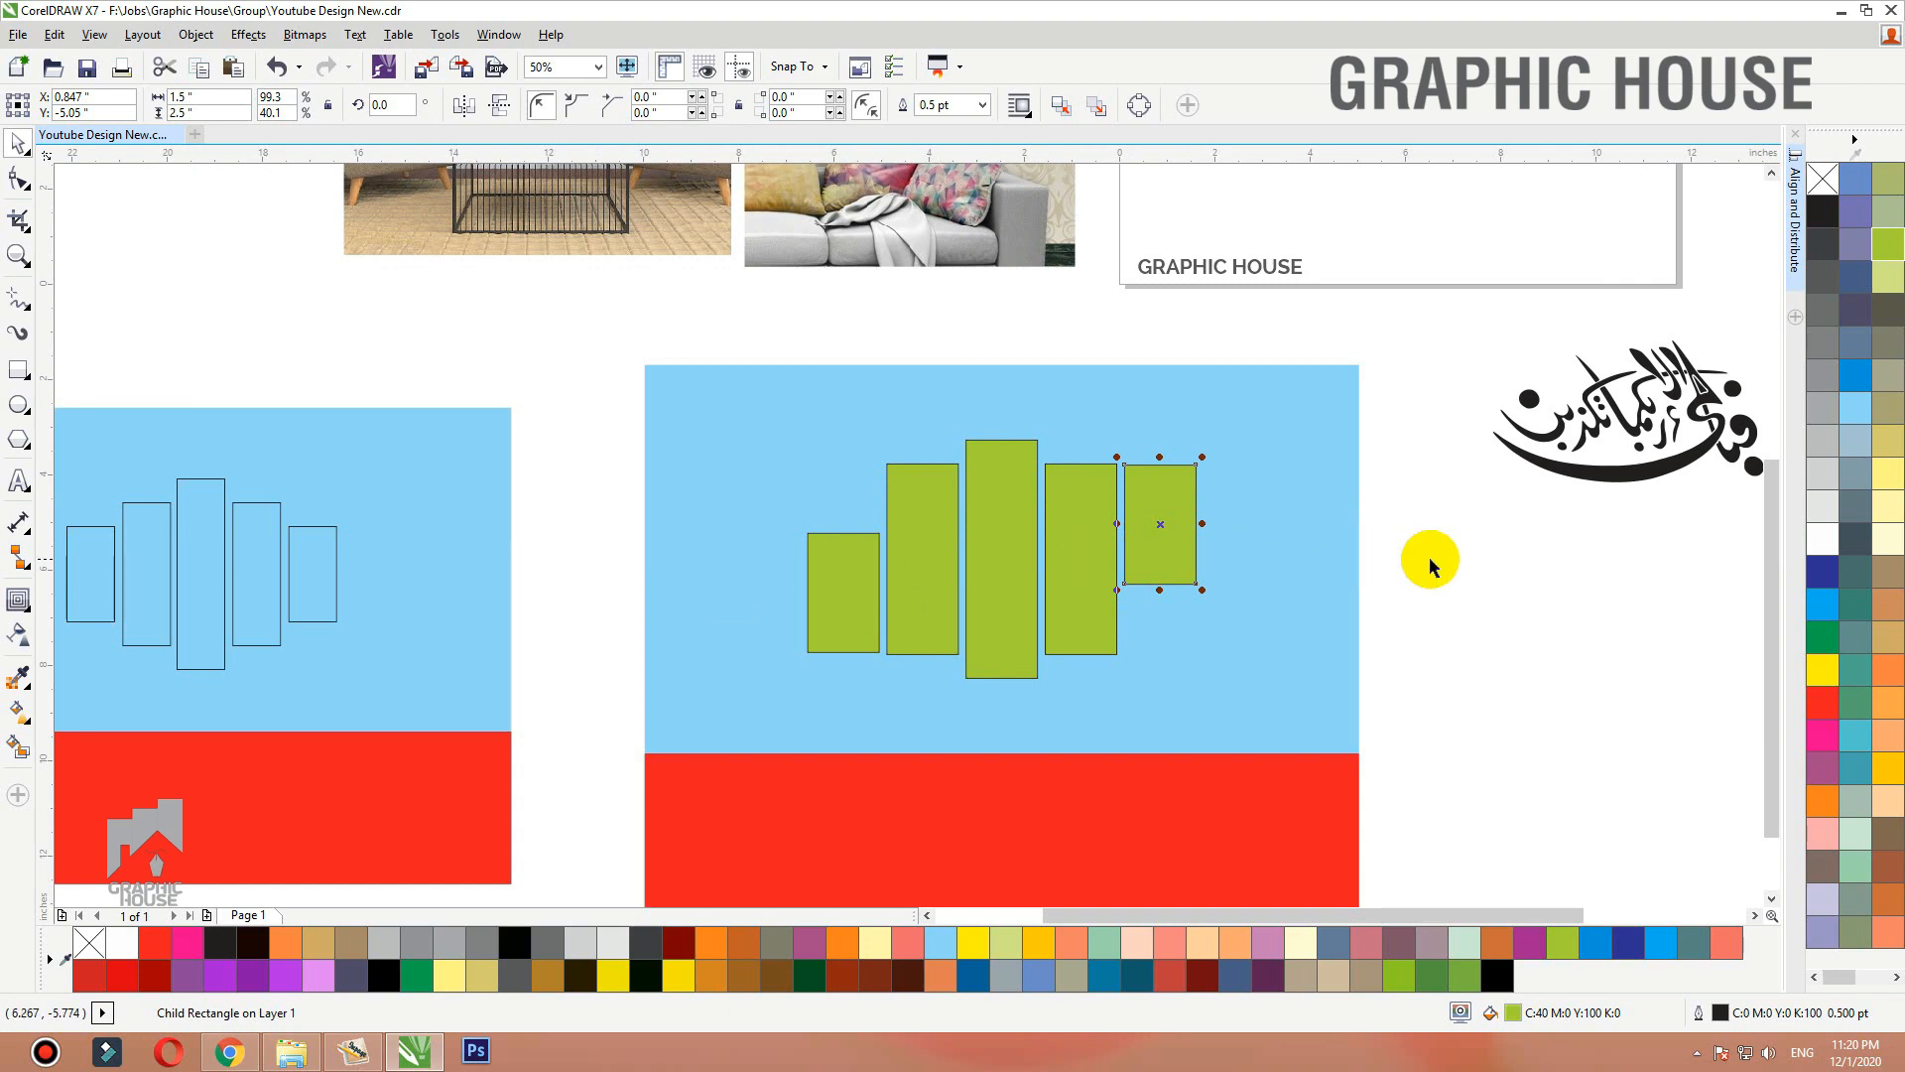
key("ctrl+z")
key("ctrl+z")
left_click(1429, 600)
scroll(1249, 630, "down", 2)
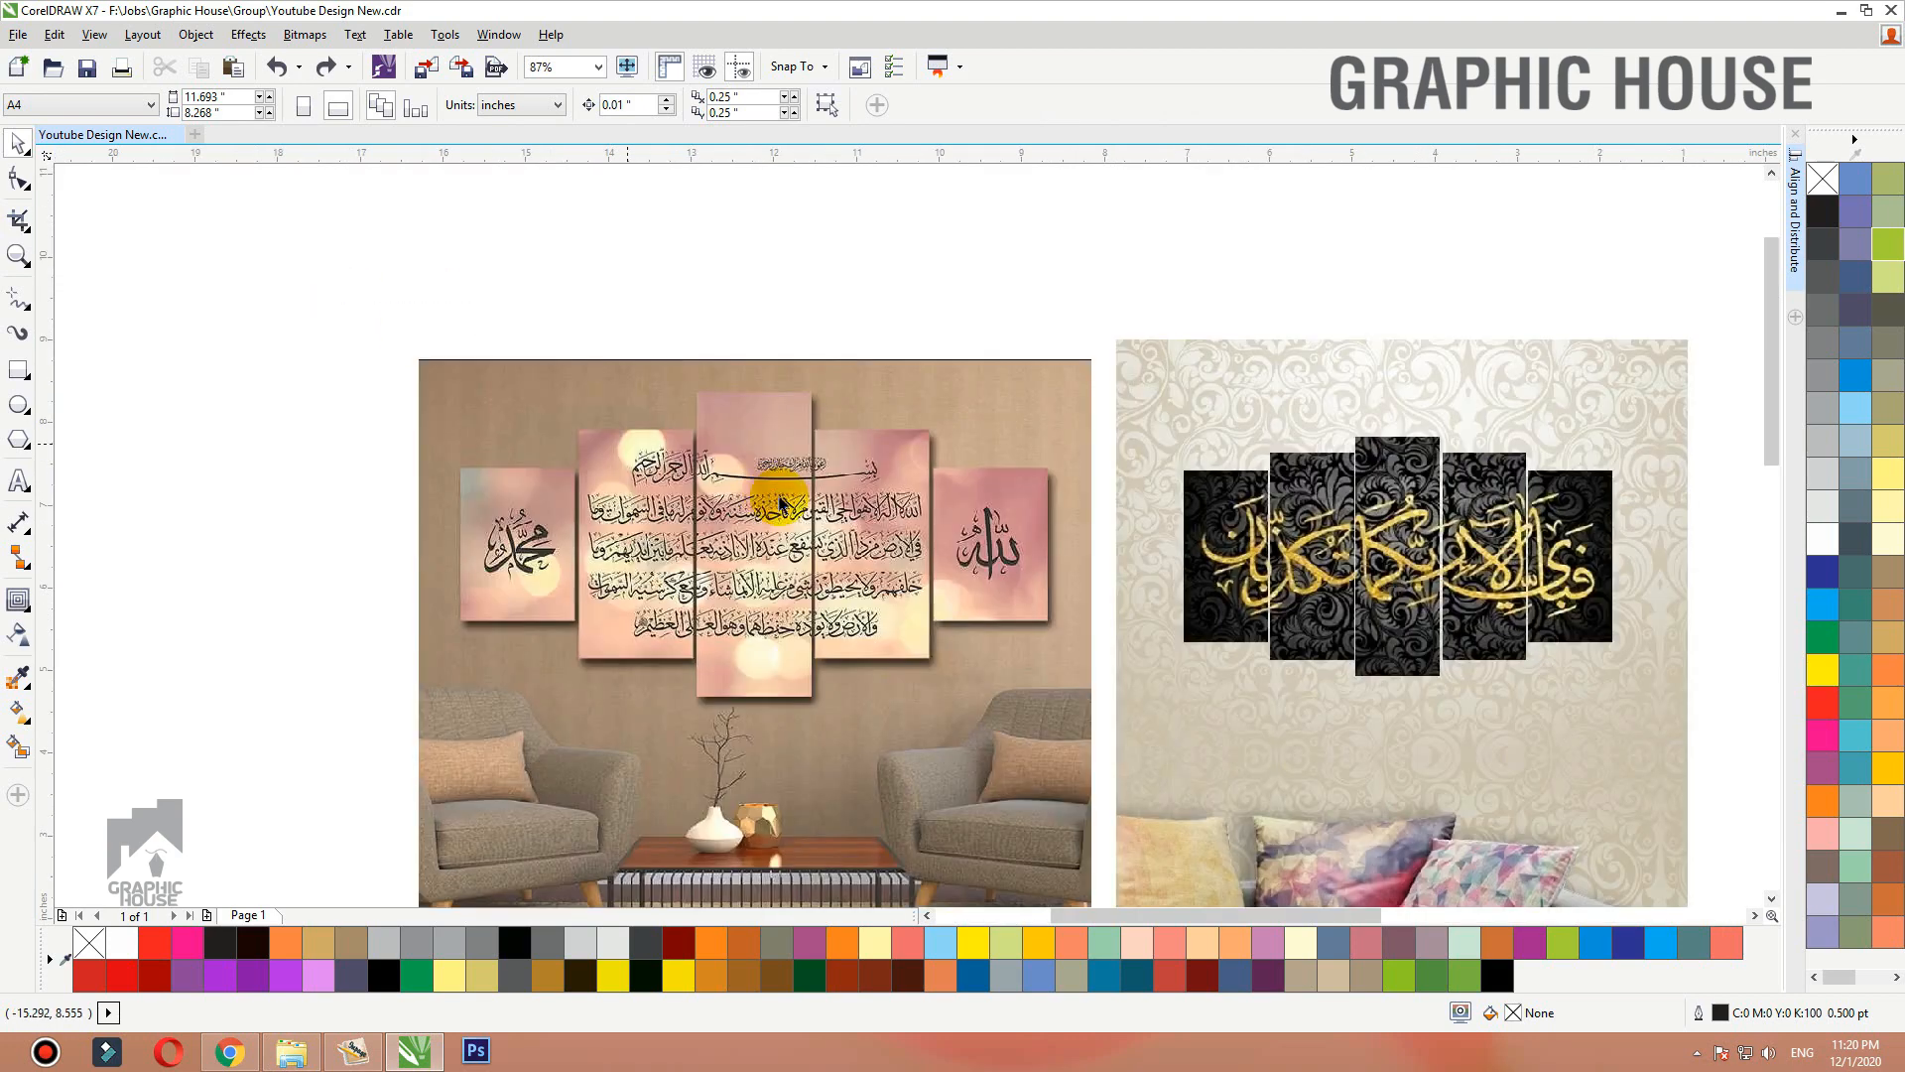
Try closing the gap beside the rightmost green panel, and undo a move of the whole green panel group.
scroll(819, 263, "up", 5)
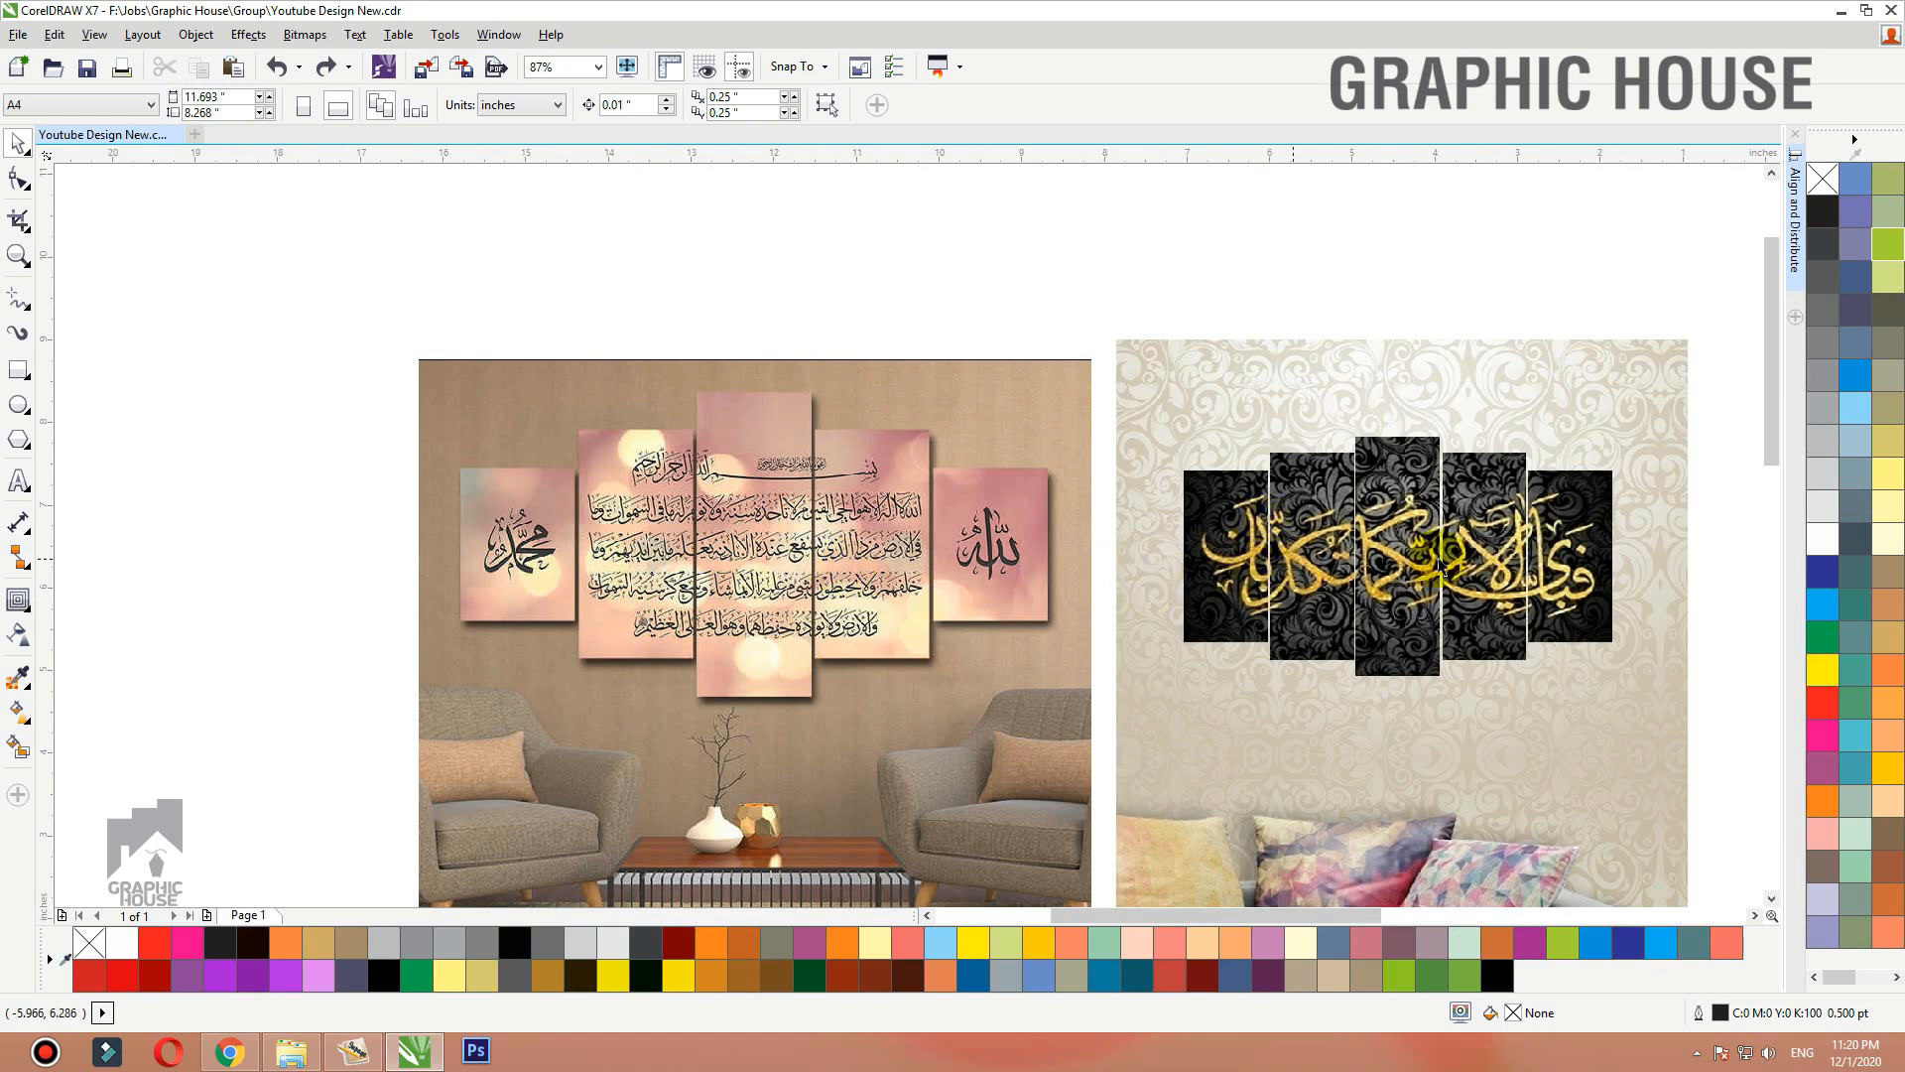
scroll(1092, 467, "down", 3)
scroll(1247, 633, "up", 5)
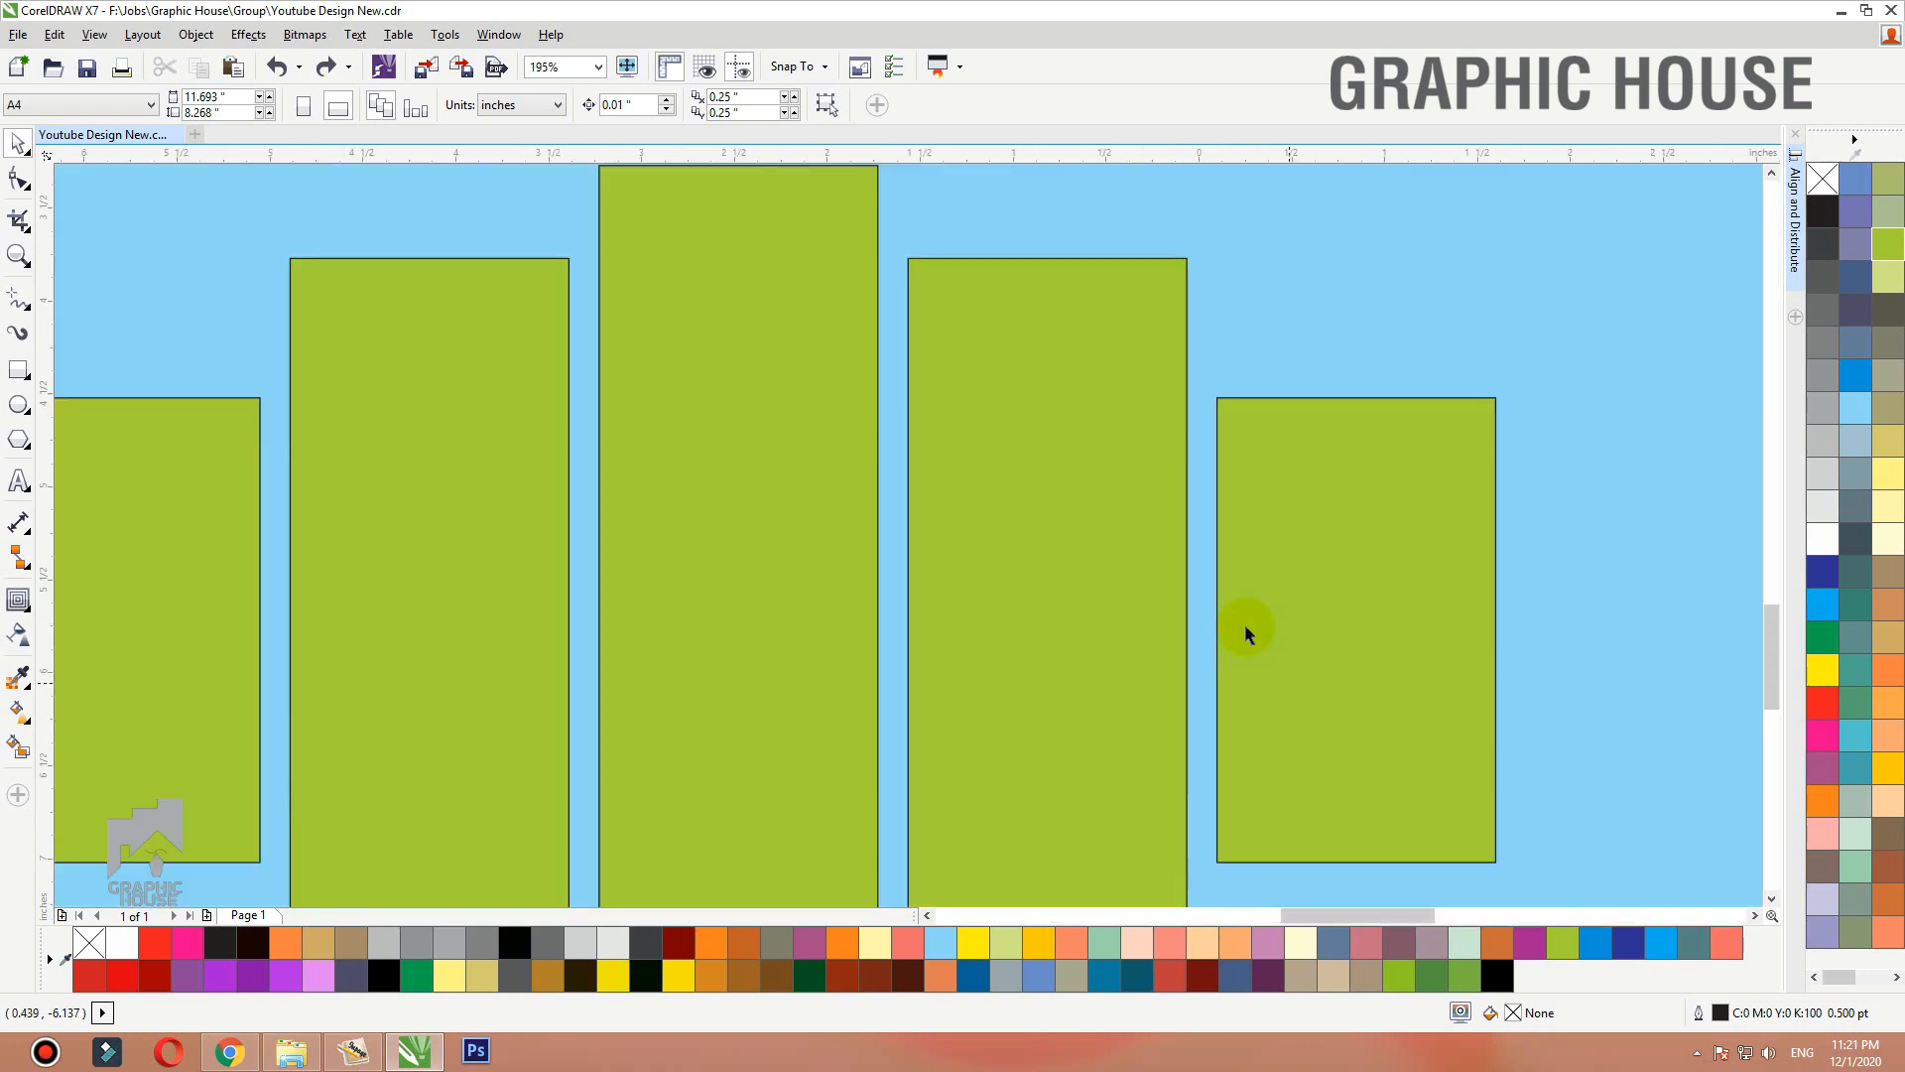
left_click_drag(1284, 670, 1254, 670)
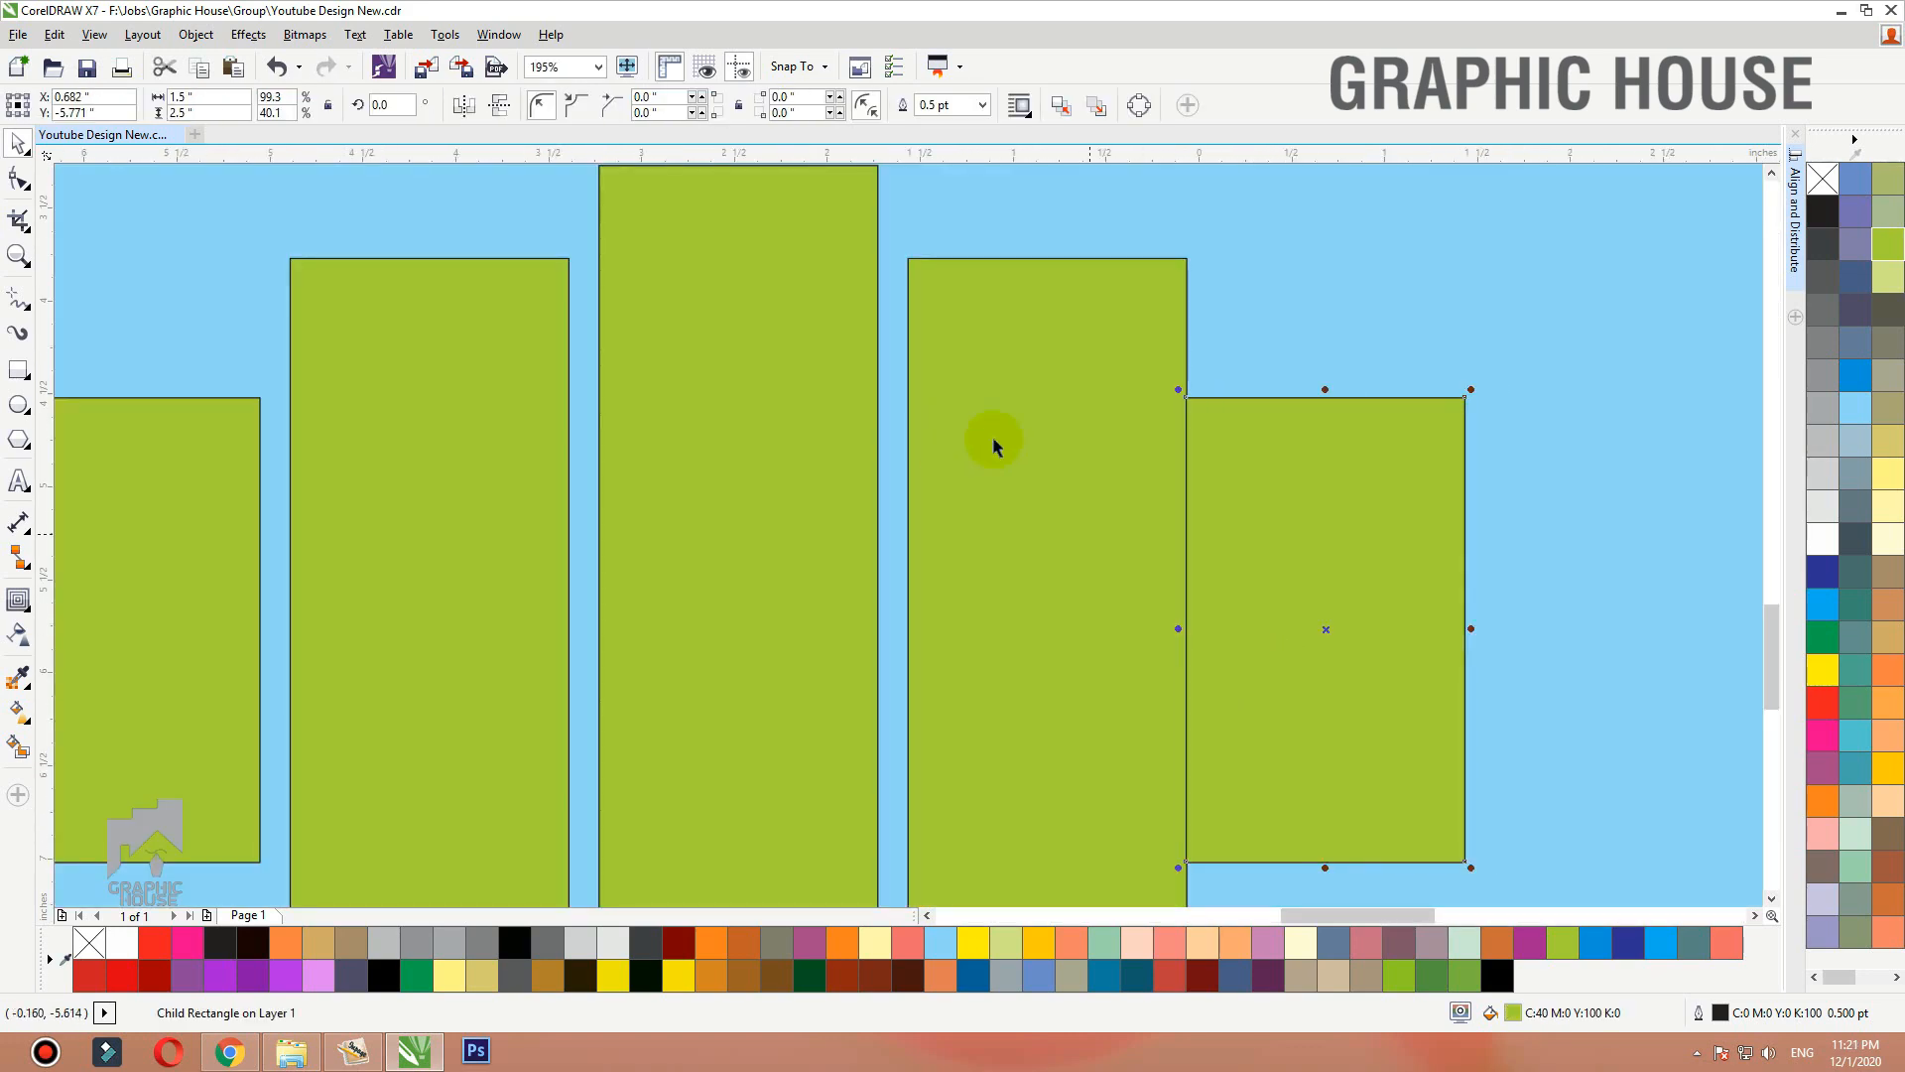
scroll(1032, 487, "down", 5)
left_click(1178, 640)
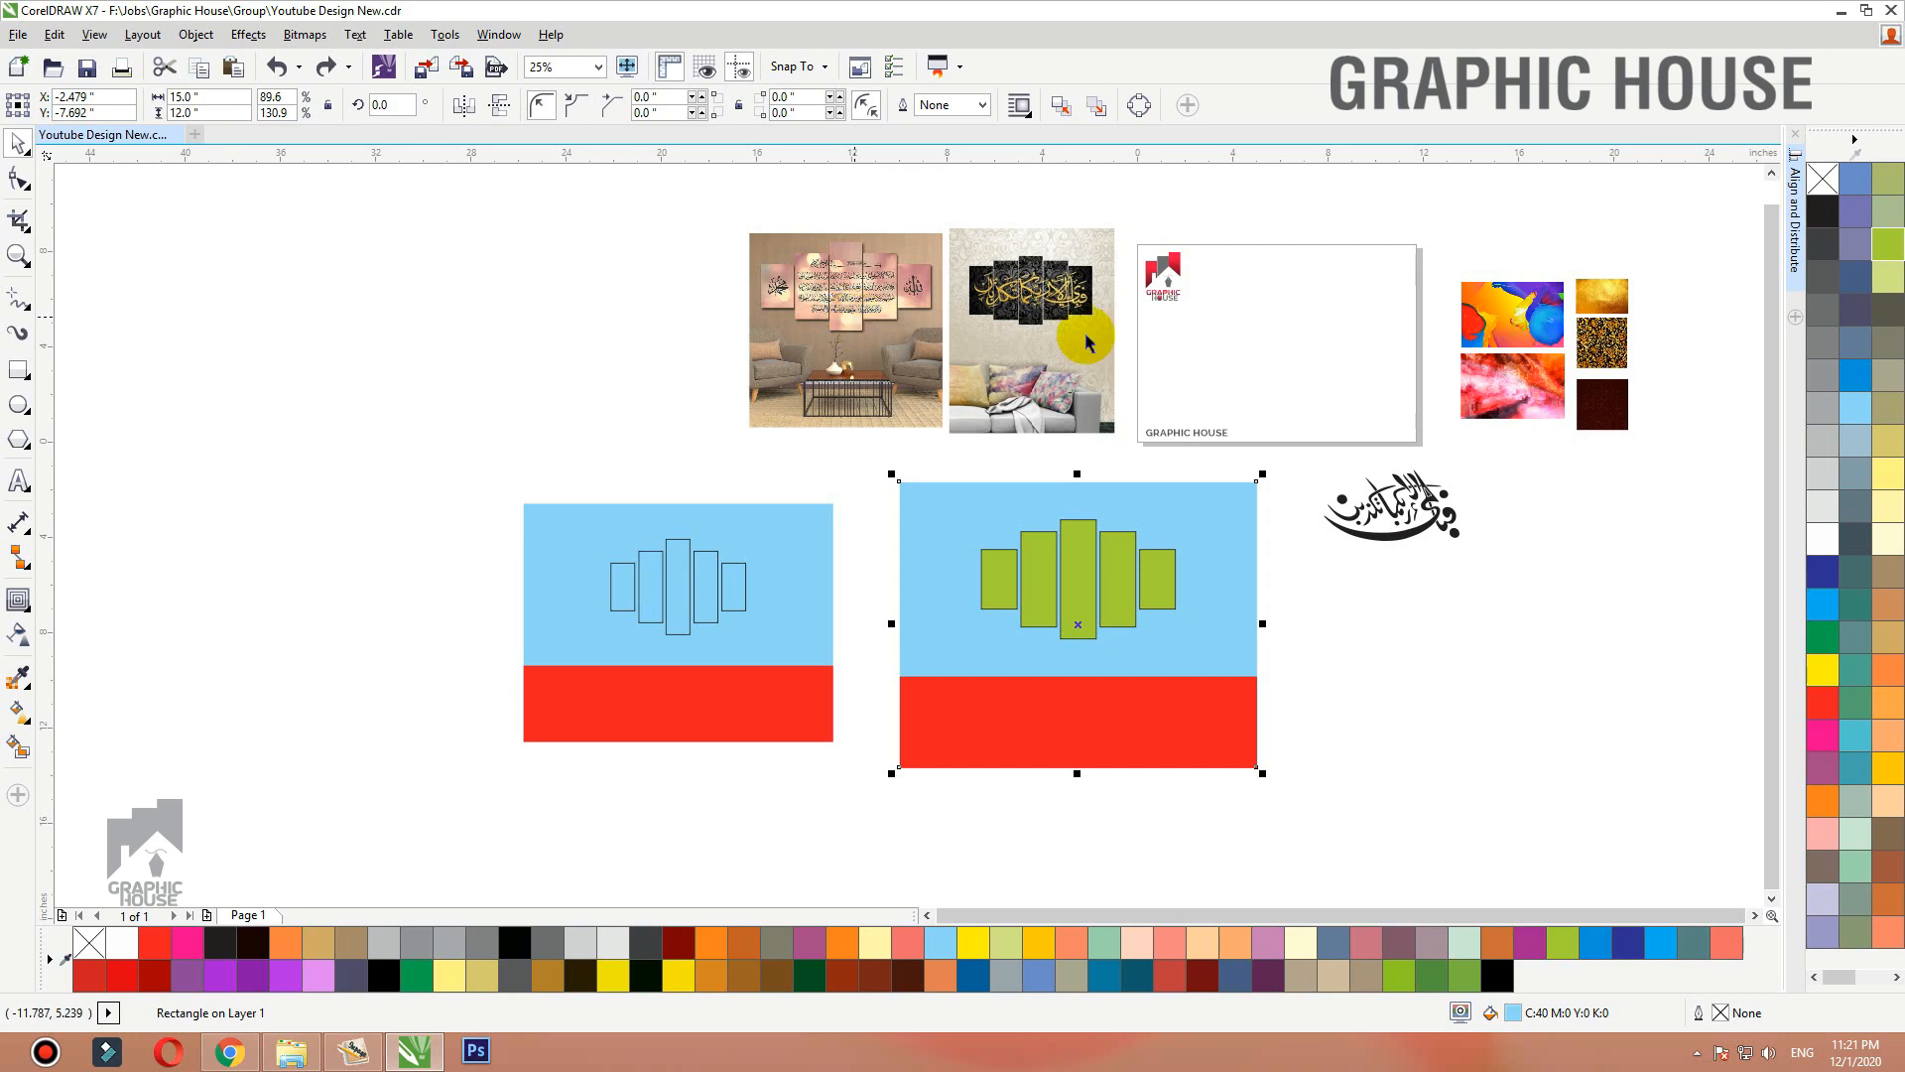
left_click(1346, 613)
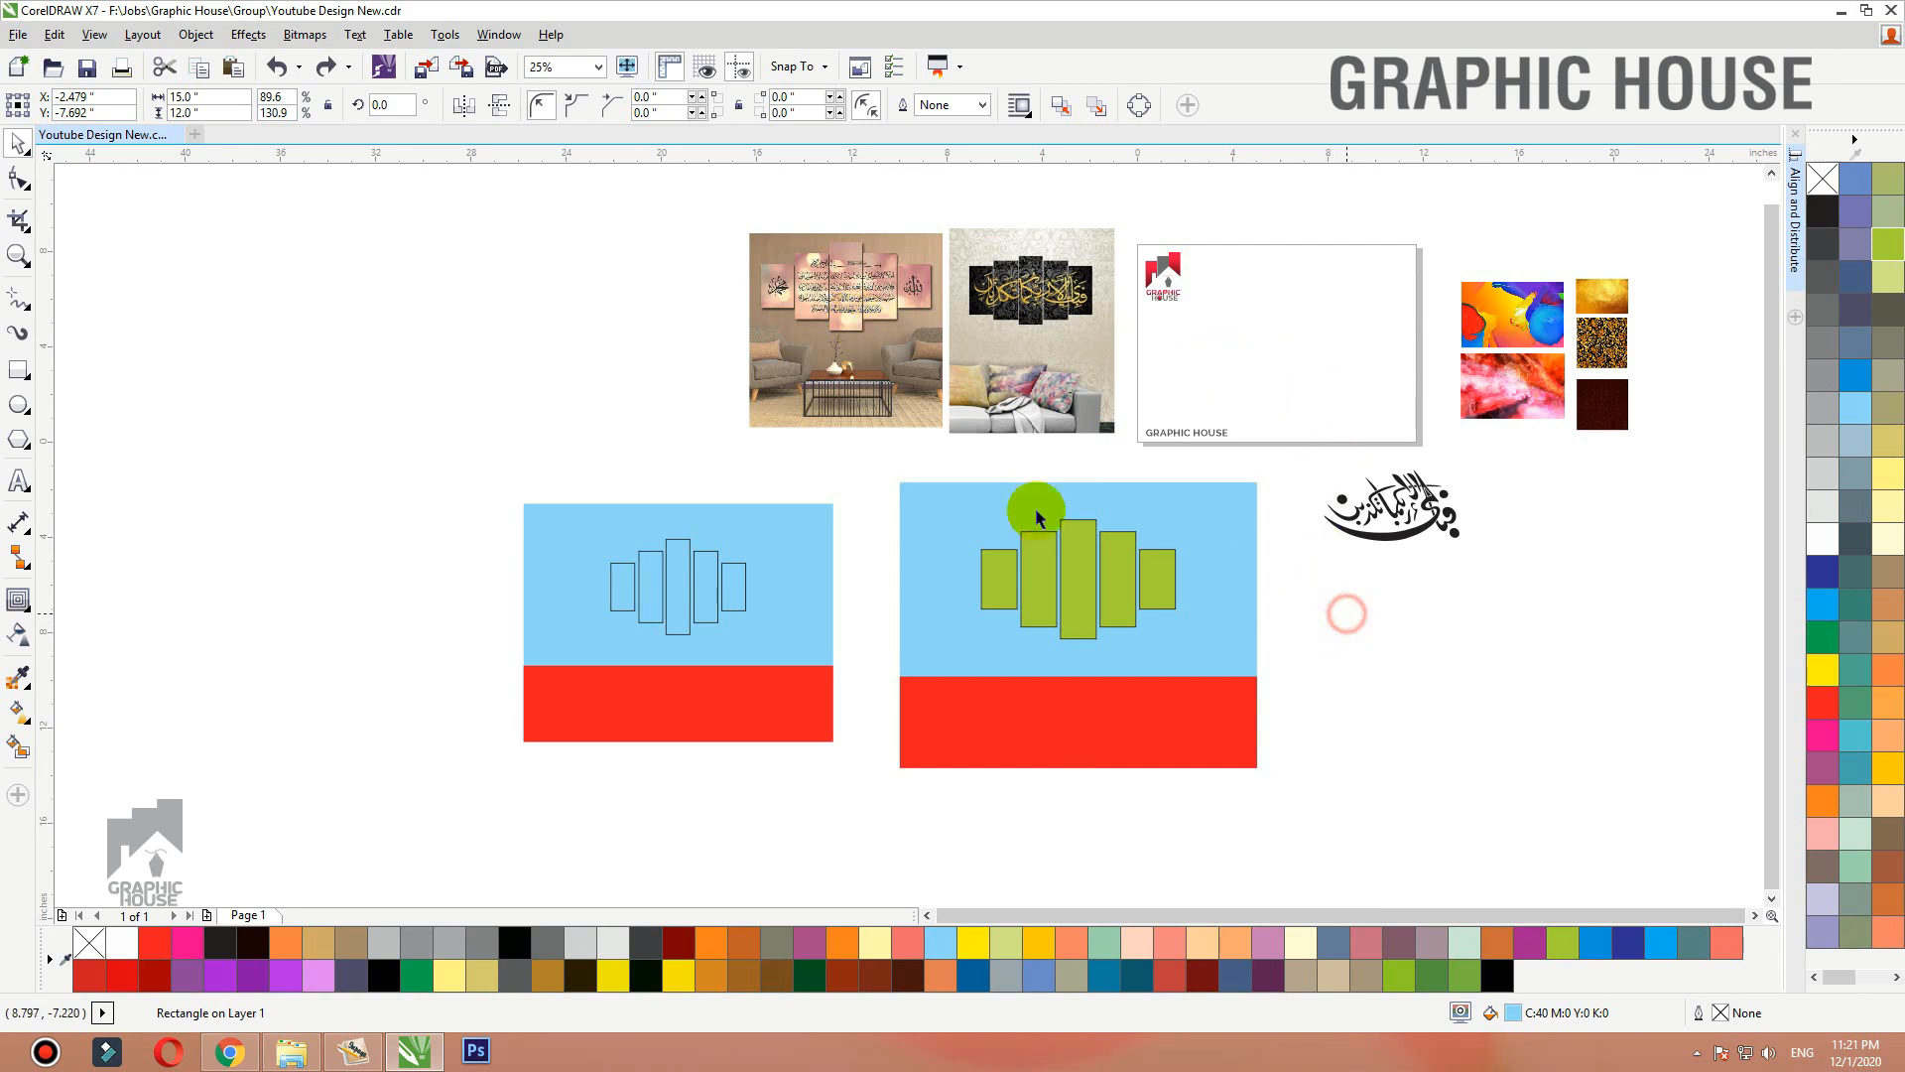
left_click_drag(1082, 578, 1109, 561)
key("ctrl+z")
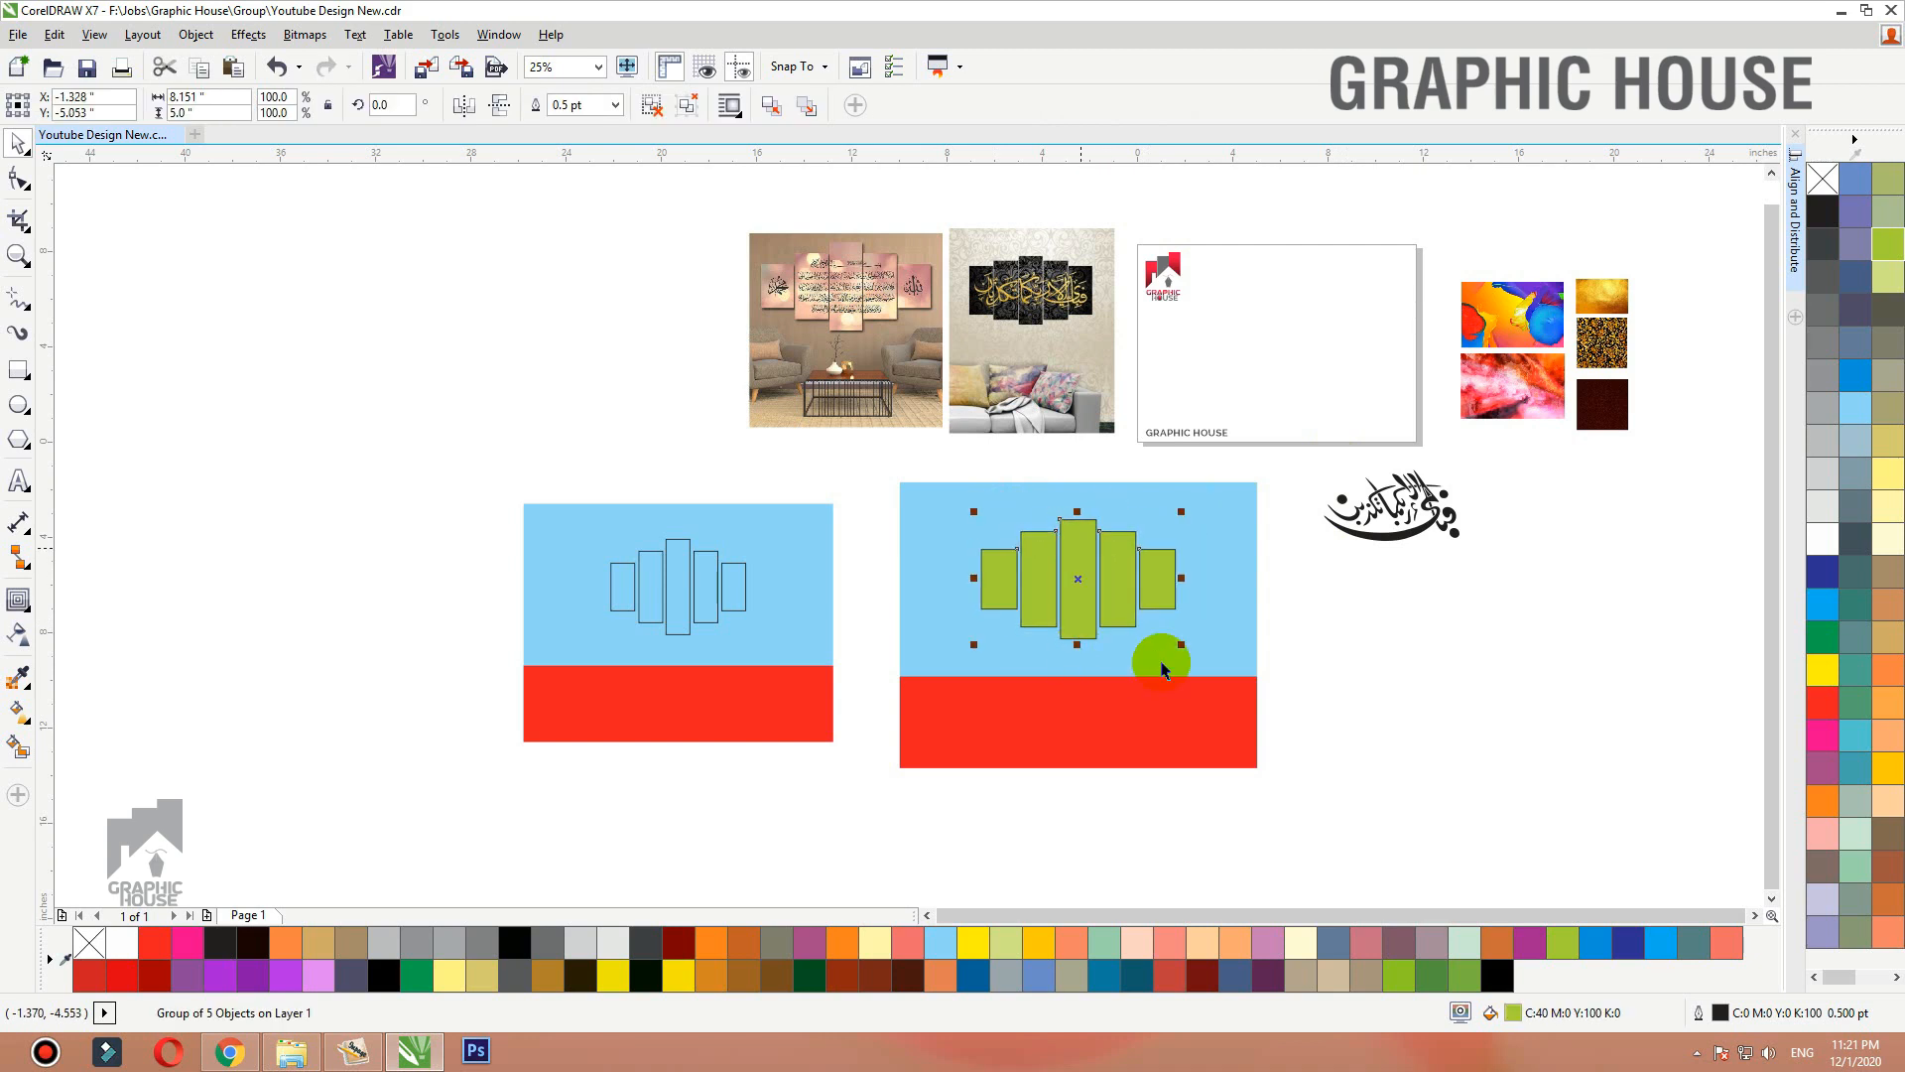
Move the outlined five-panel group onto the page and delete both backgrounds together with the green panels.
left_click(692, 579)
left_click_drag(692, 585, 1309, 346)
left_click_drag(1278, 471, 429, 822)
key("Delete")
key("F4")
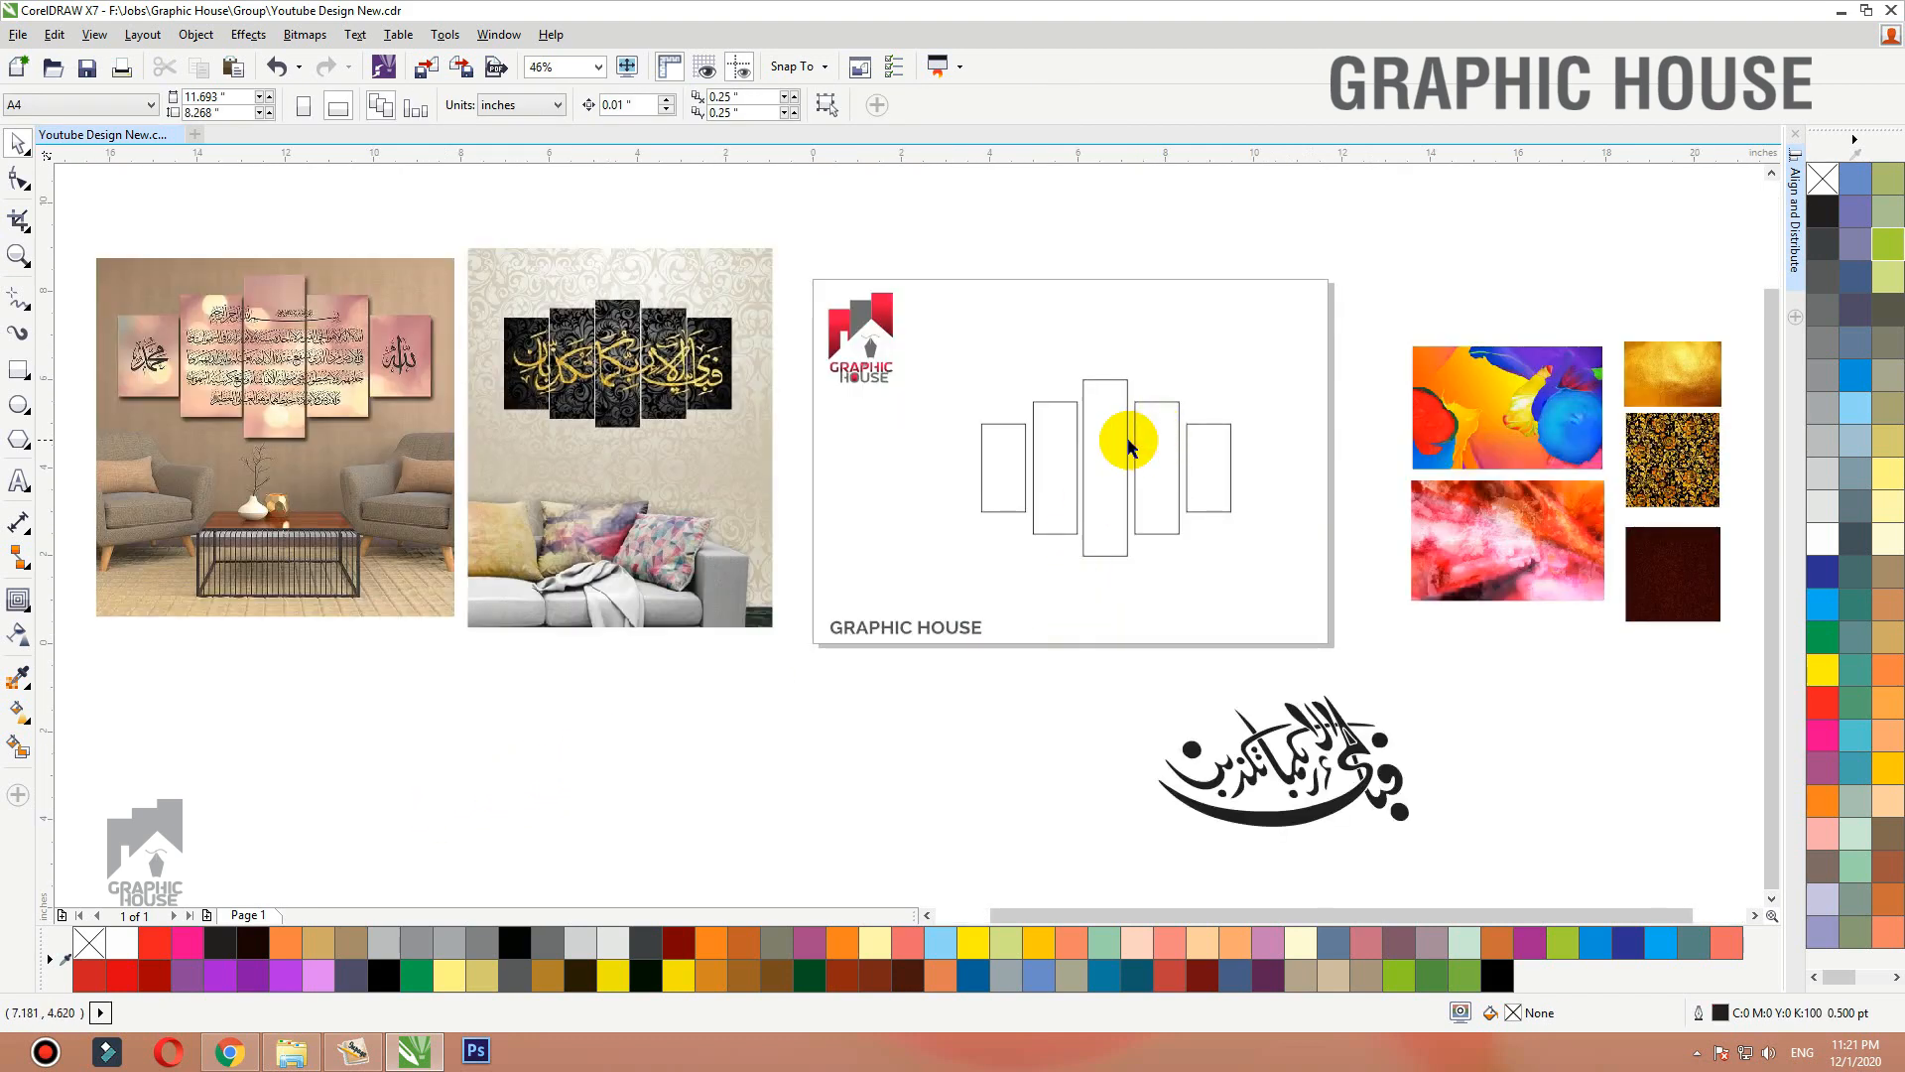
Shift the outlined panel group slightly up and left on the page, and ungroup it into separate rectangles.
left_click_drag(1127, 447, 1107, 415)
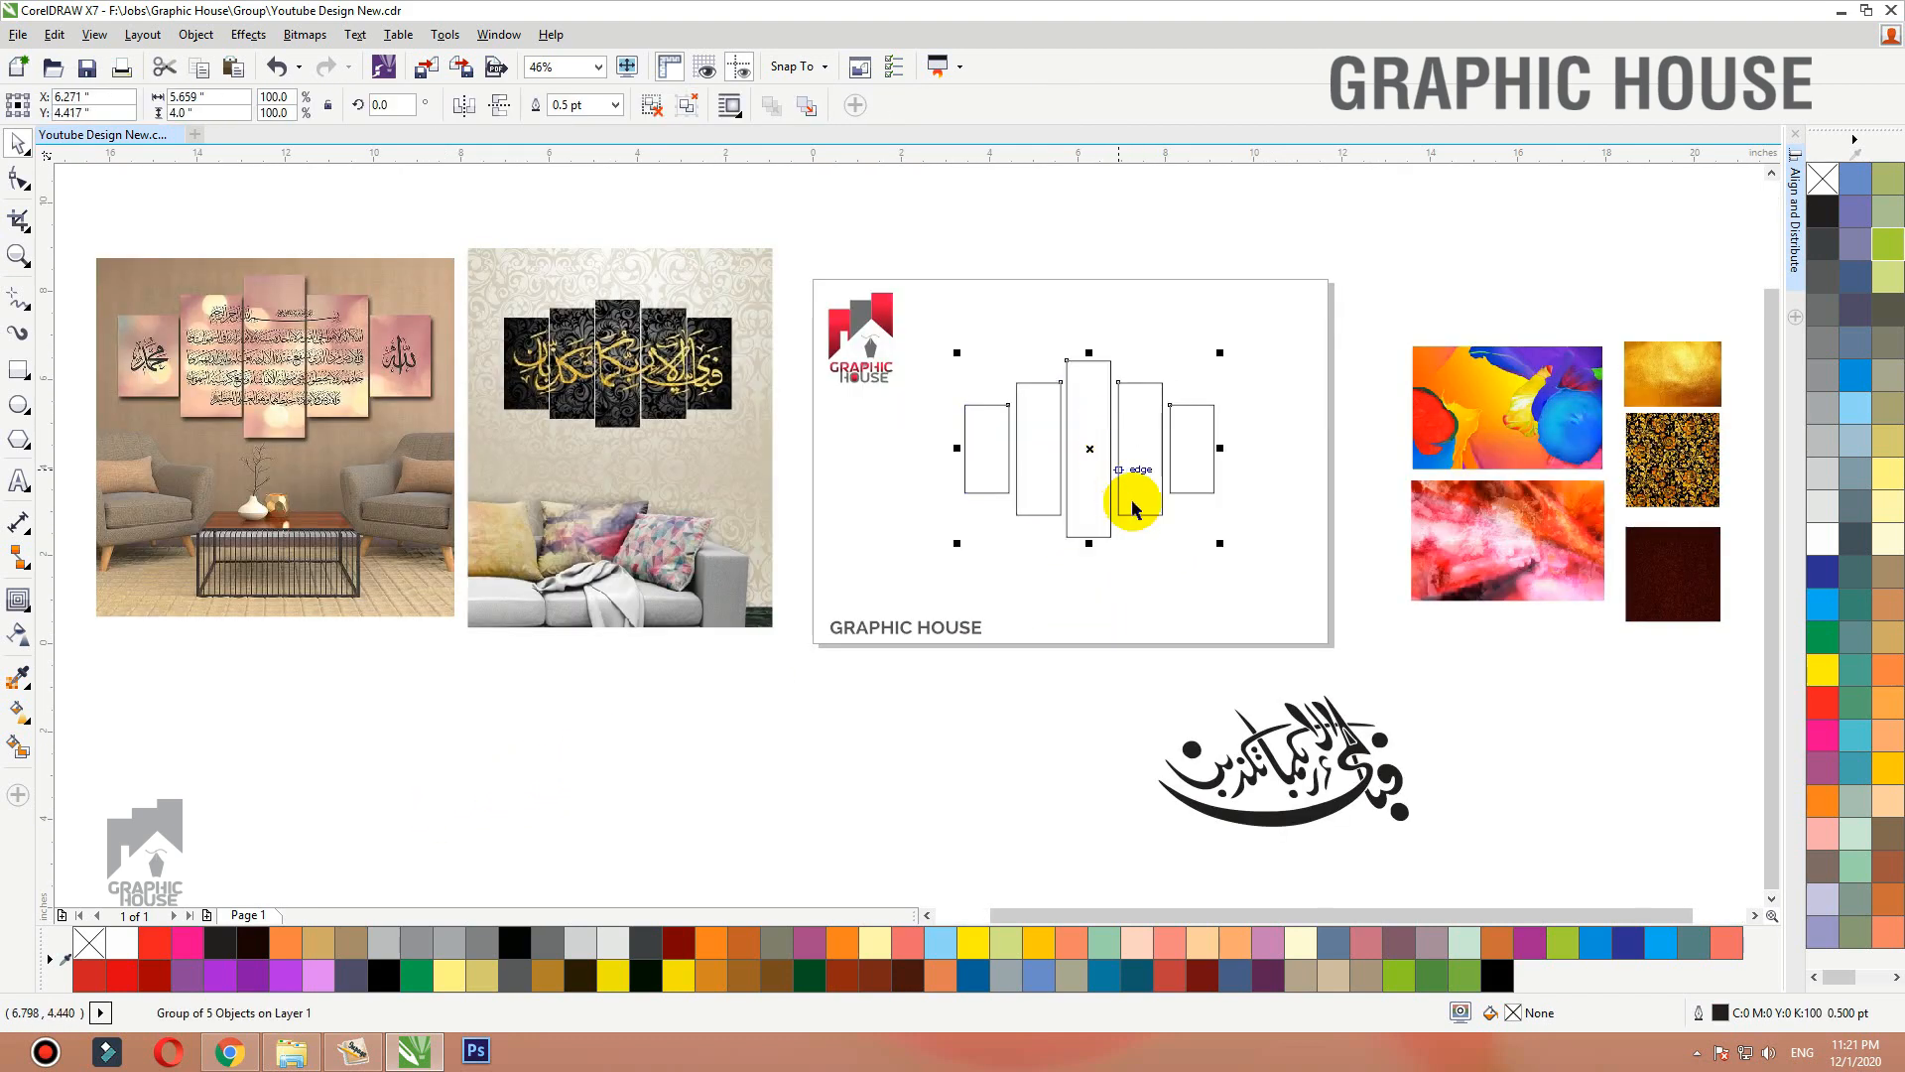
left_click(650, 107)
left_click_drag(1292, 315, 901, 588)
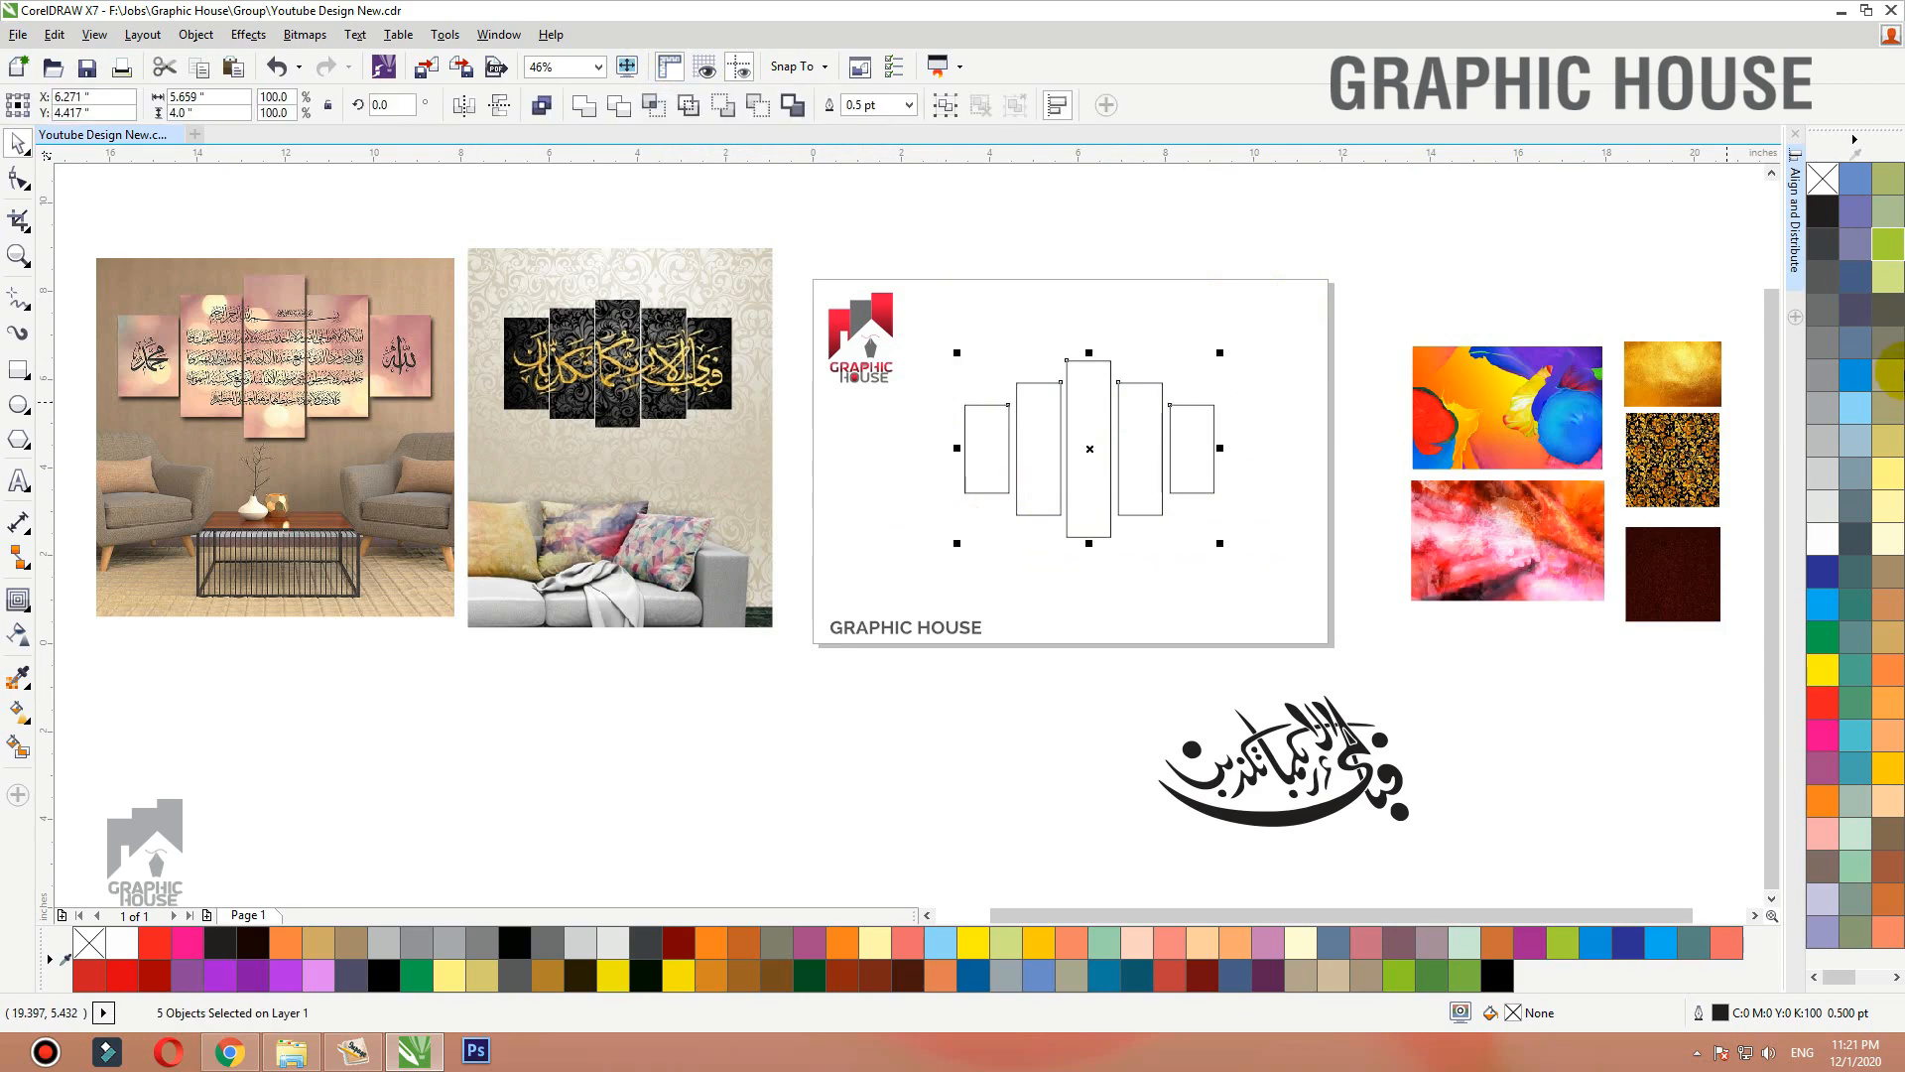
left_click(1794, 189)
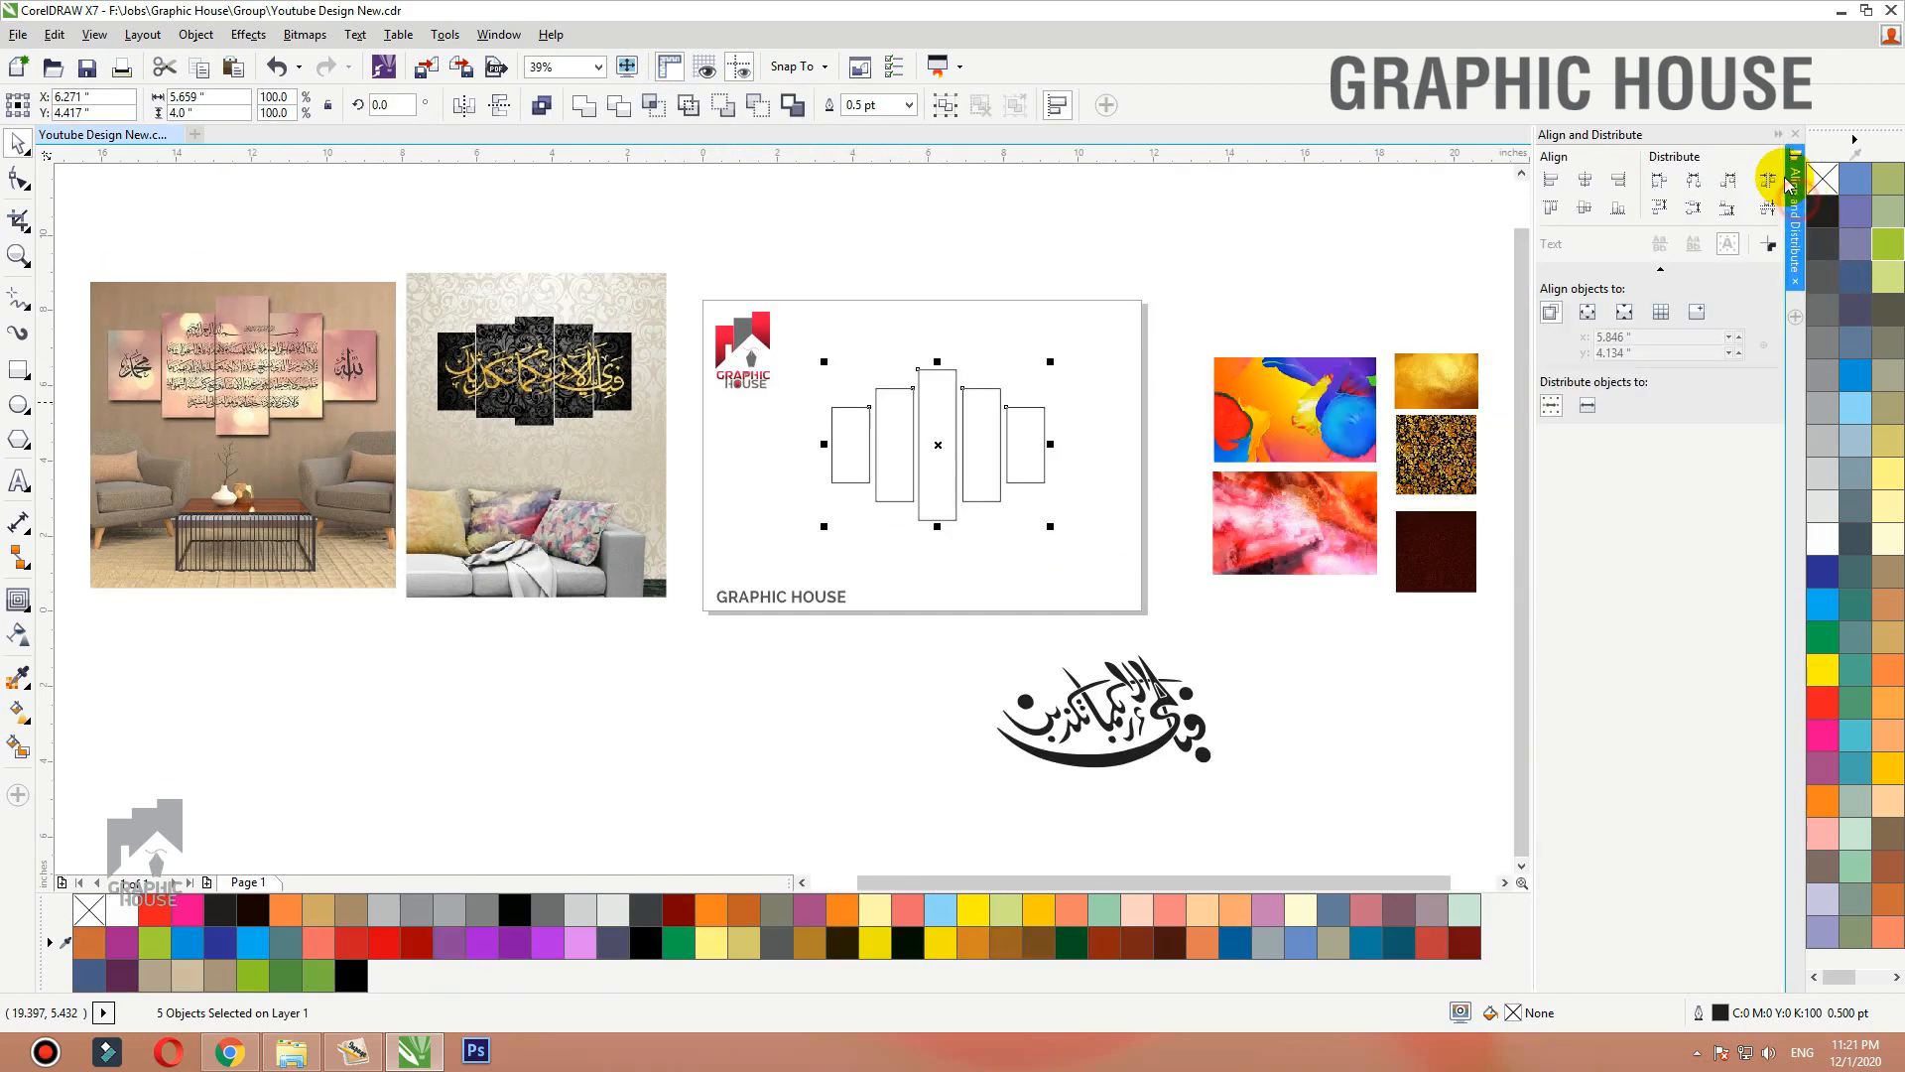
left_click(1031, 278)
Draw a rectangle about 0.165 × 0.125 inches across the gap between the two rightmost panels, and delete it.
scroll(1058, 399, "up", 4)
left_click(1137, 306)
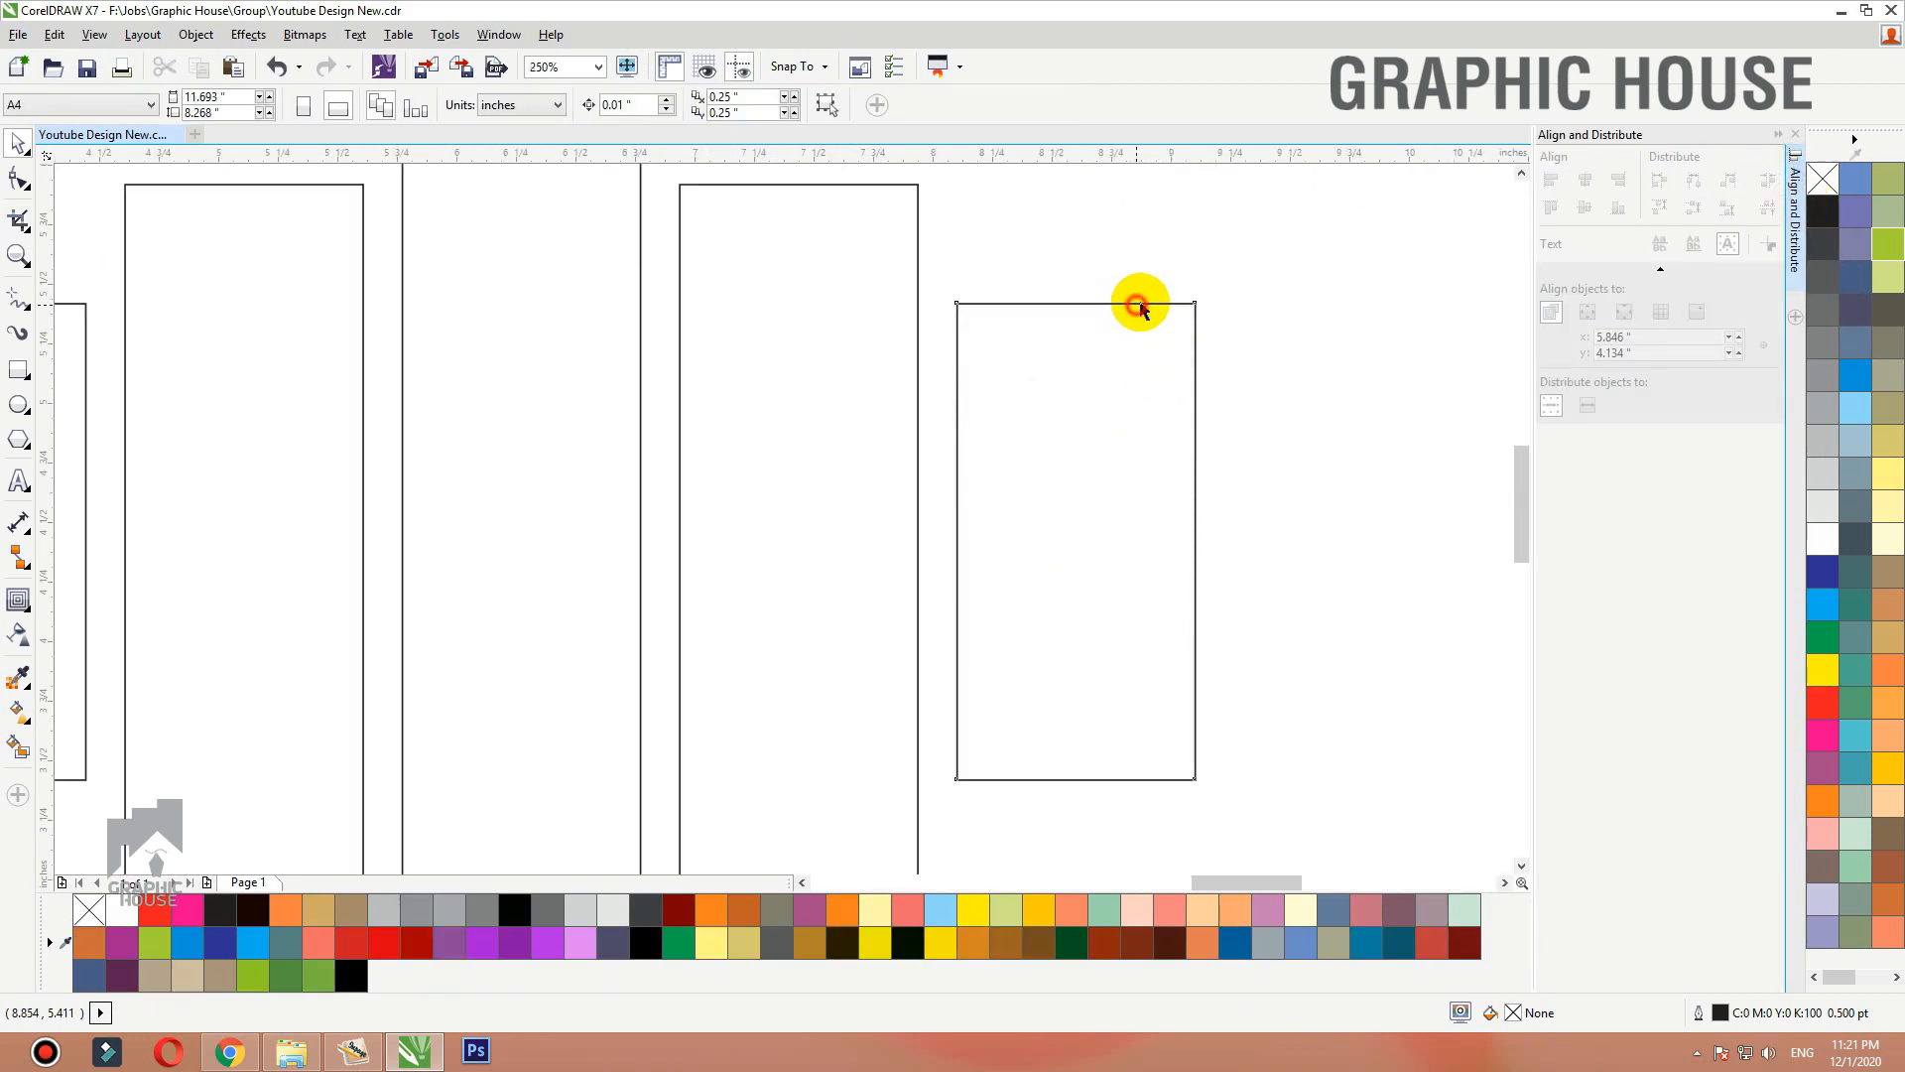
left_click(19, 369)
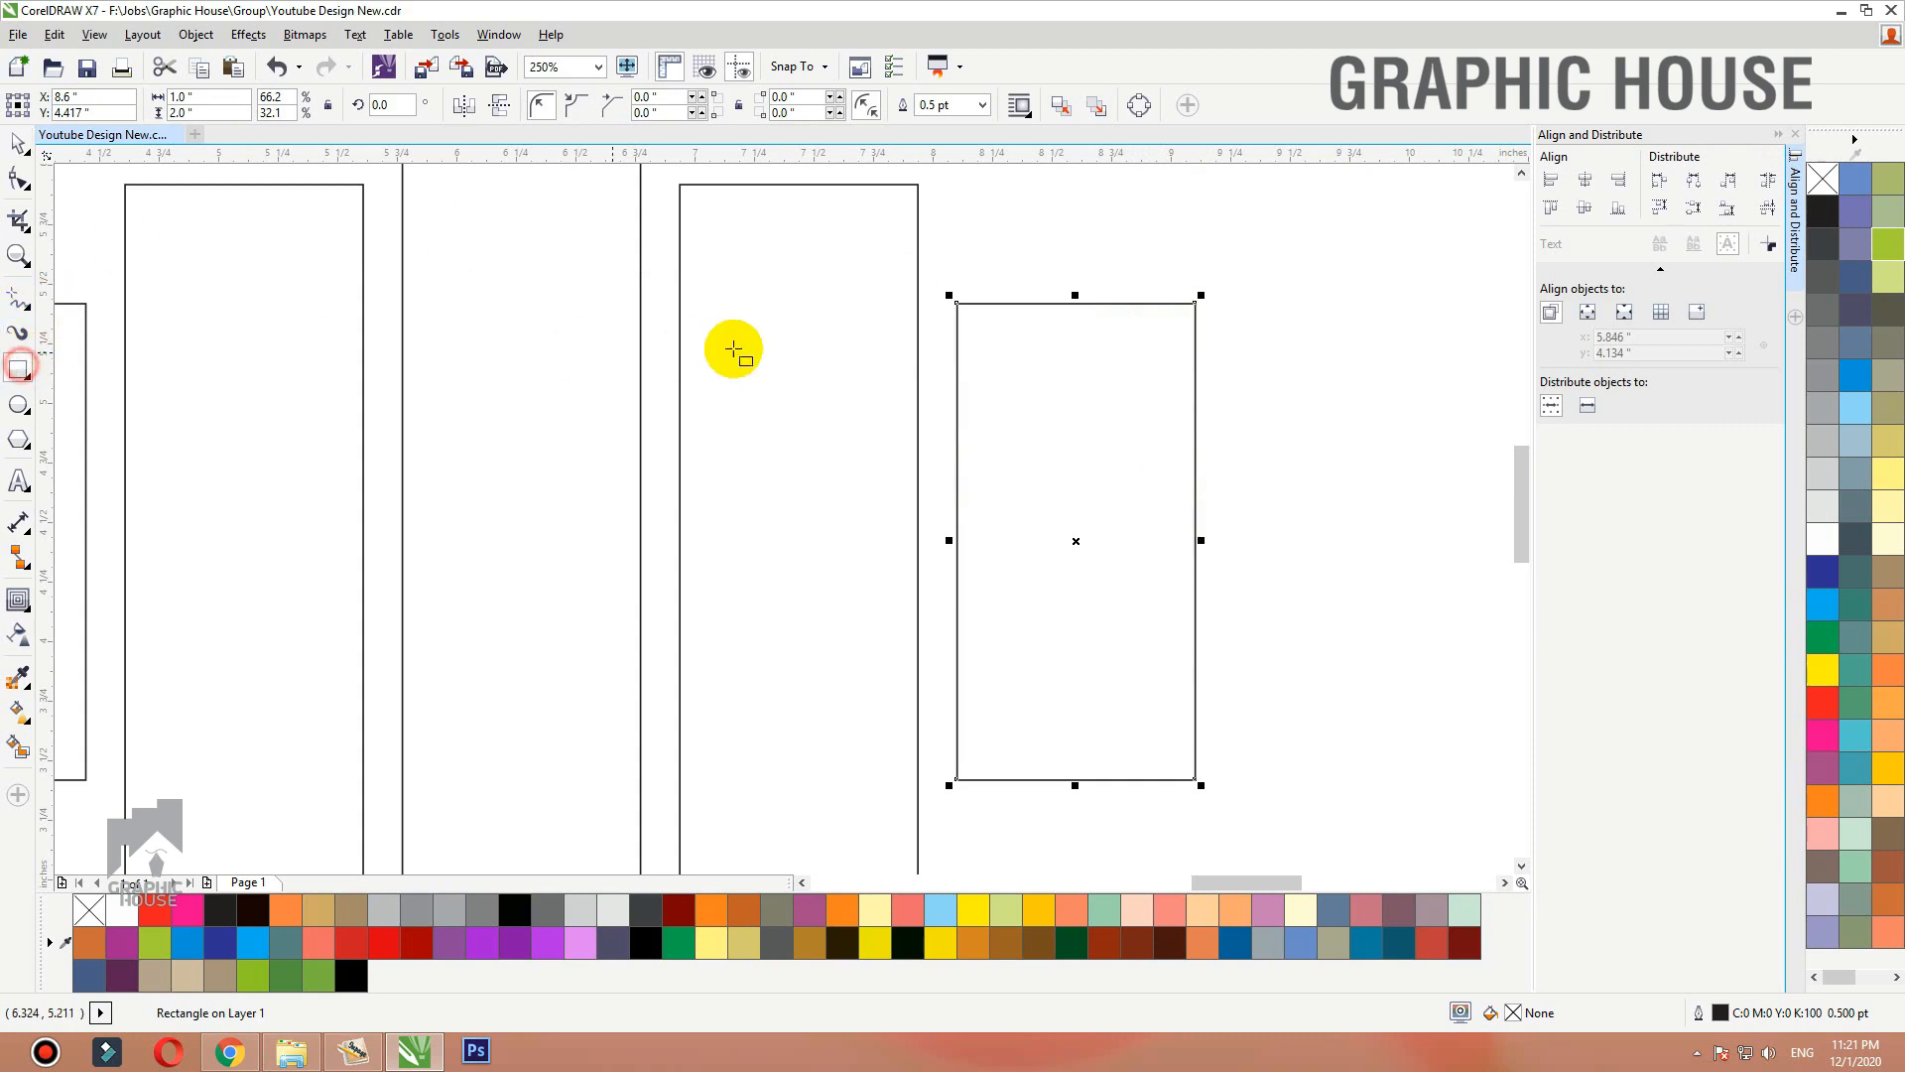
left_click_drag(955, 311, 914, 343)
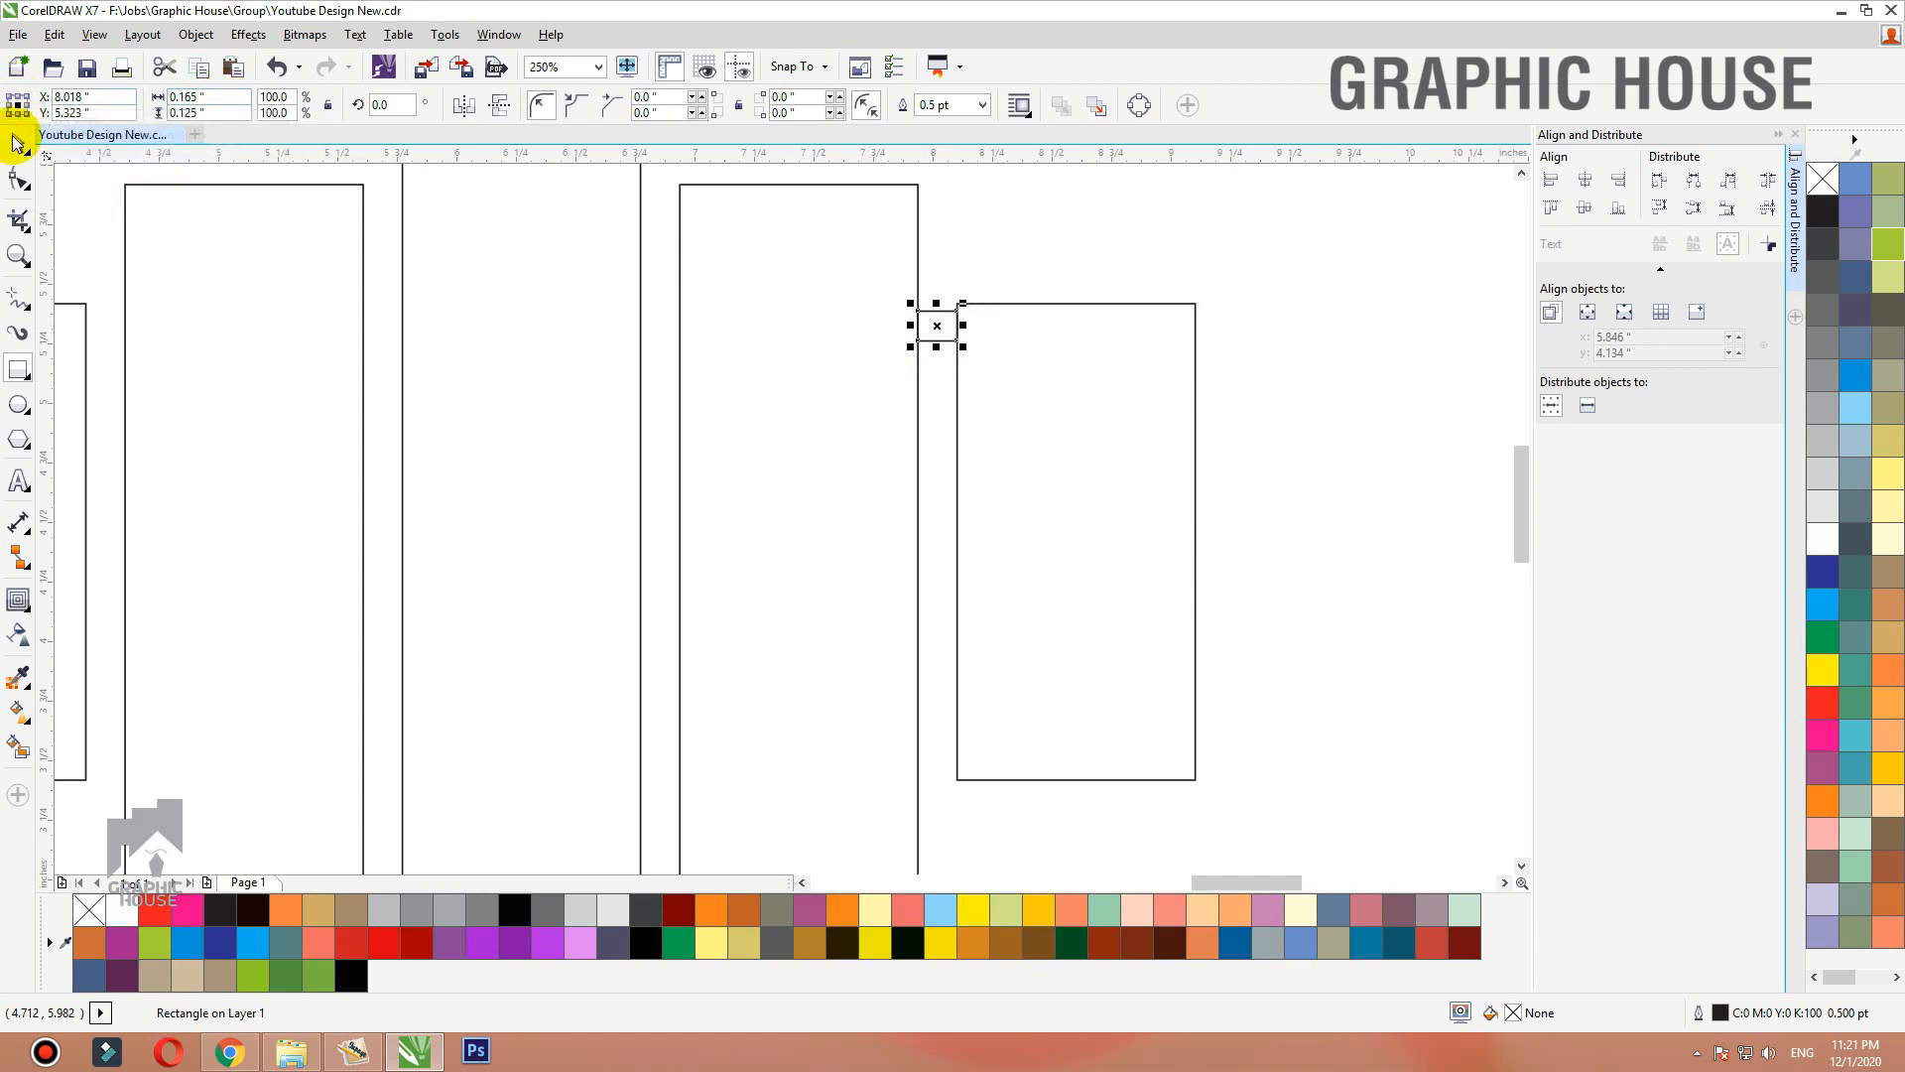
scroll(1042, 502, "down", 4)
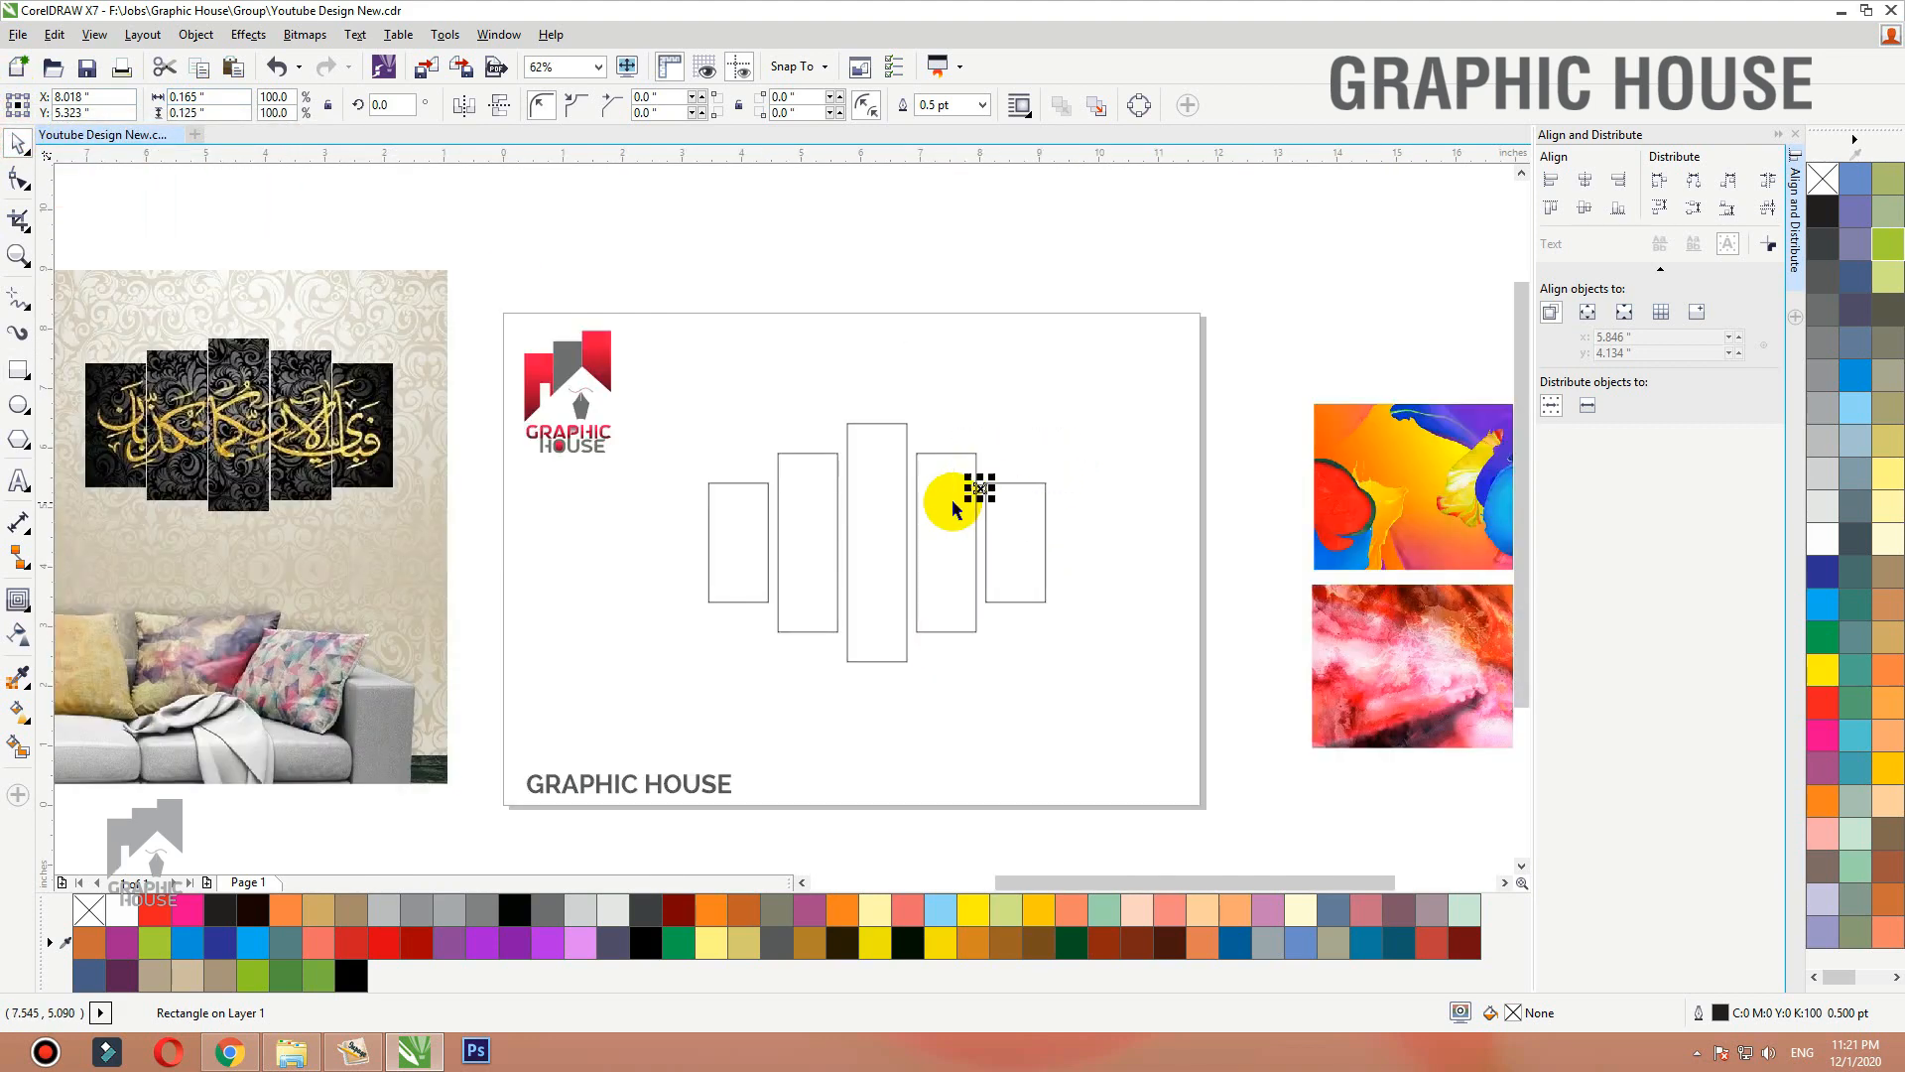
key("Delete")
Resize the outermost right and left panels to 1.2 × 2.4 inches each.
left_click(1043, 492)
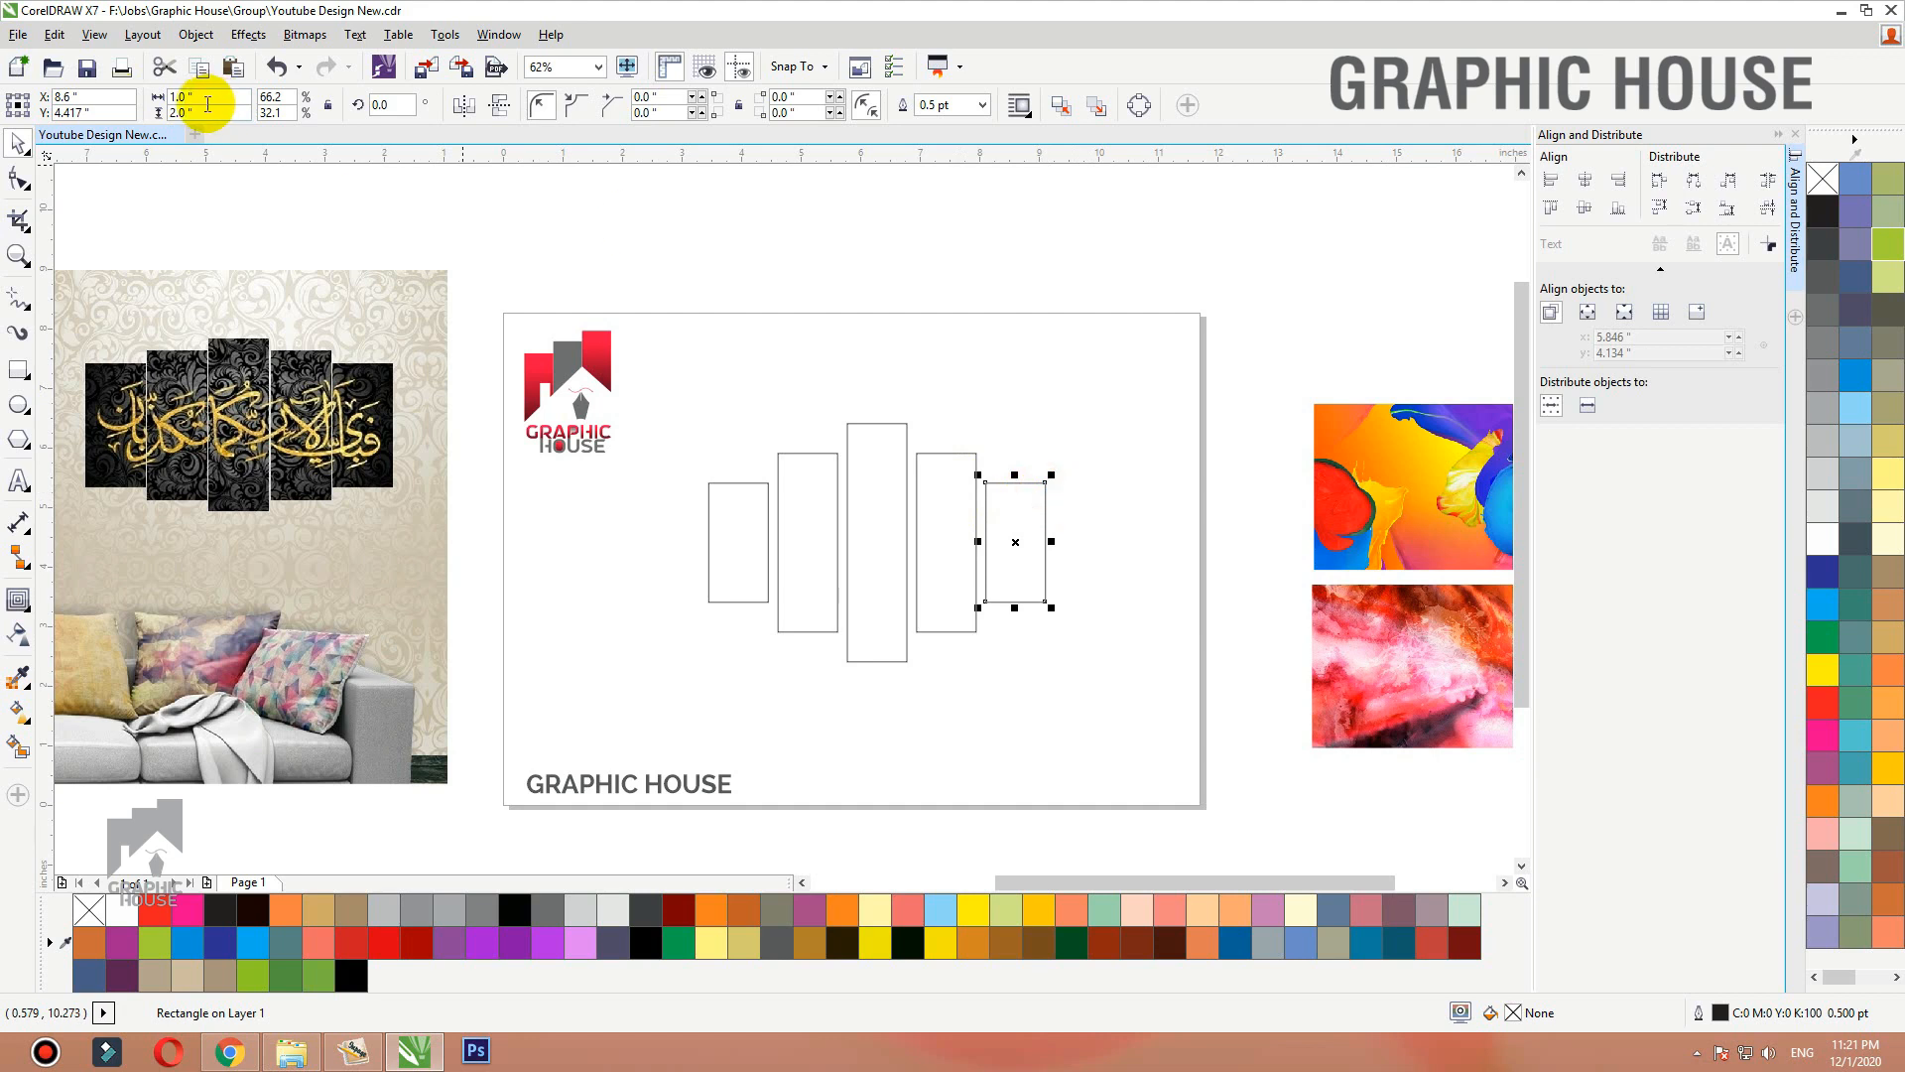
left_click(207, 107)
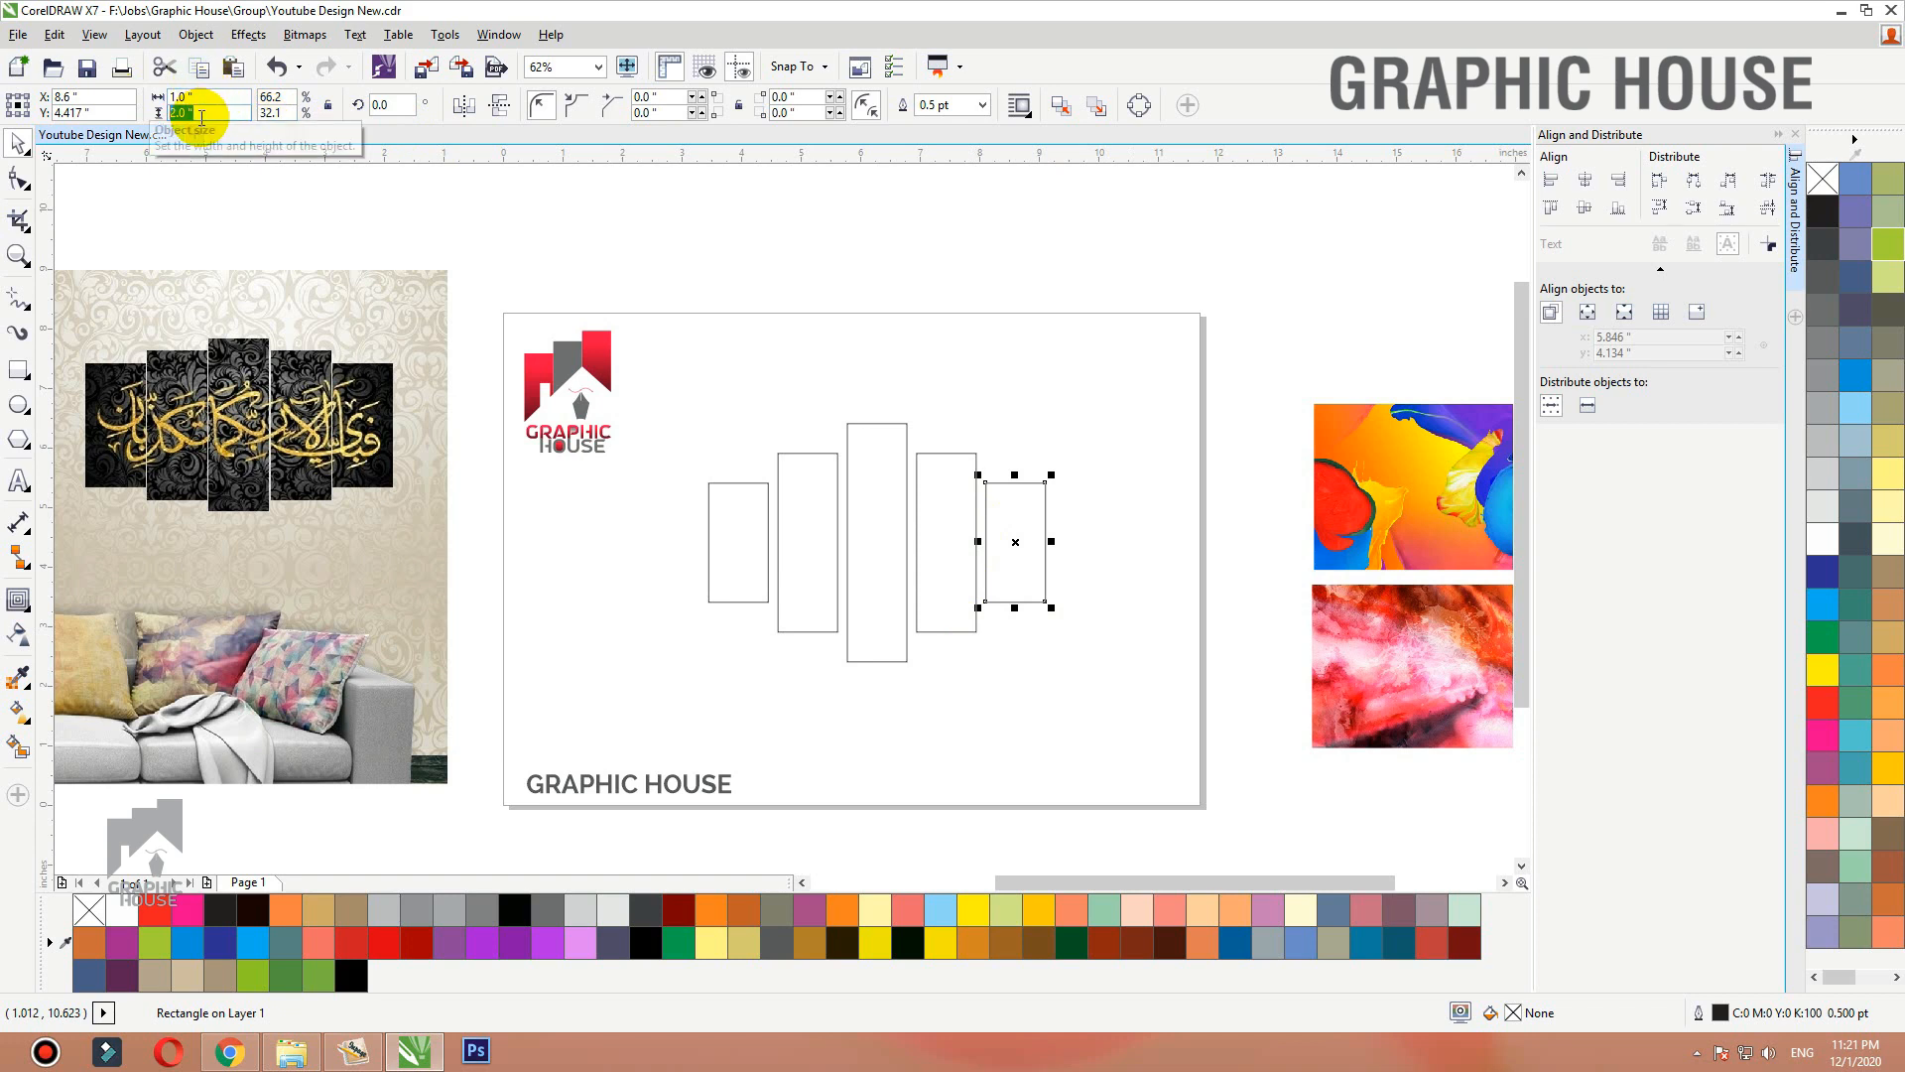
left_click_drag(1348, 305, 545, 744)
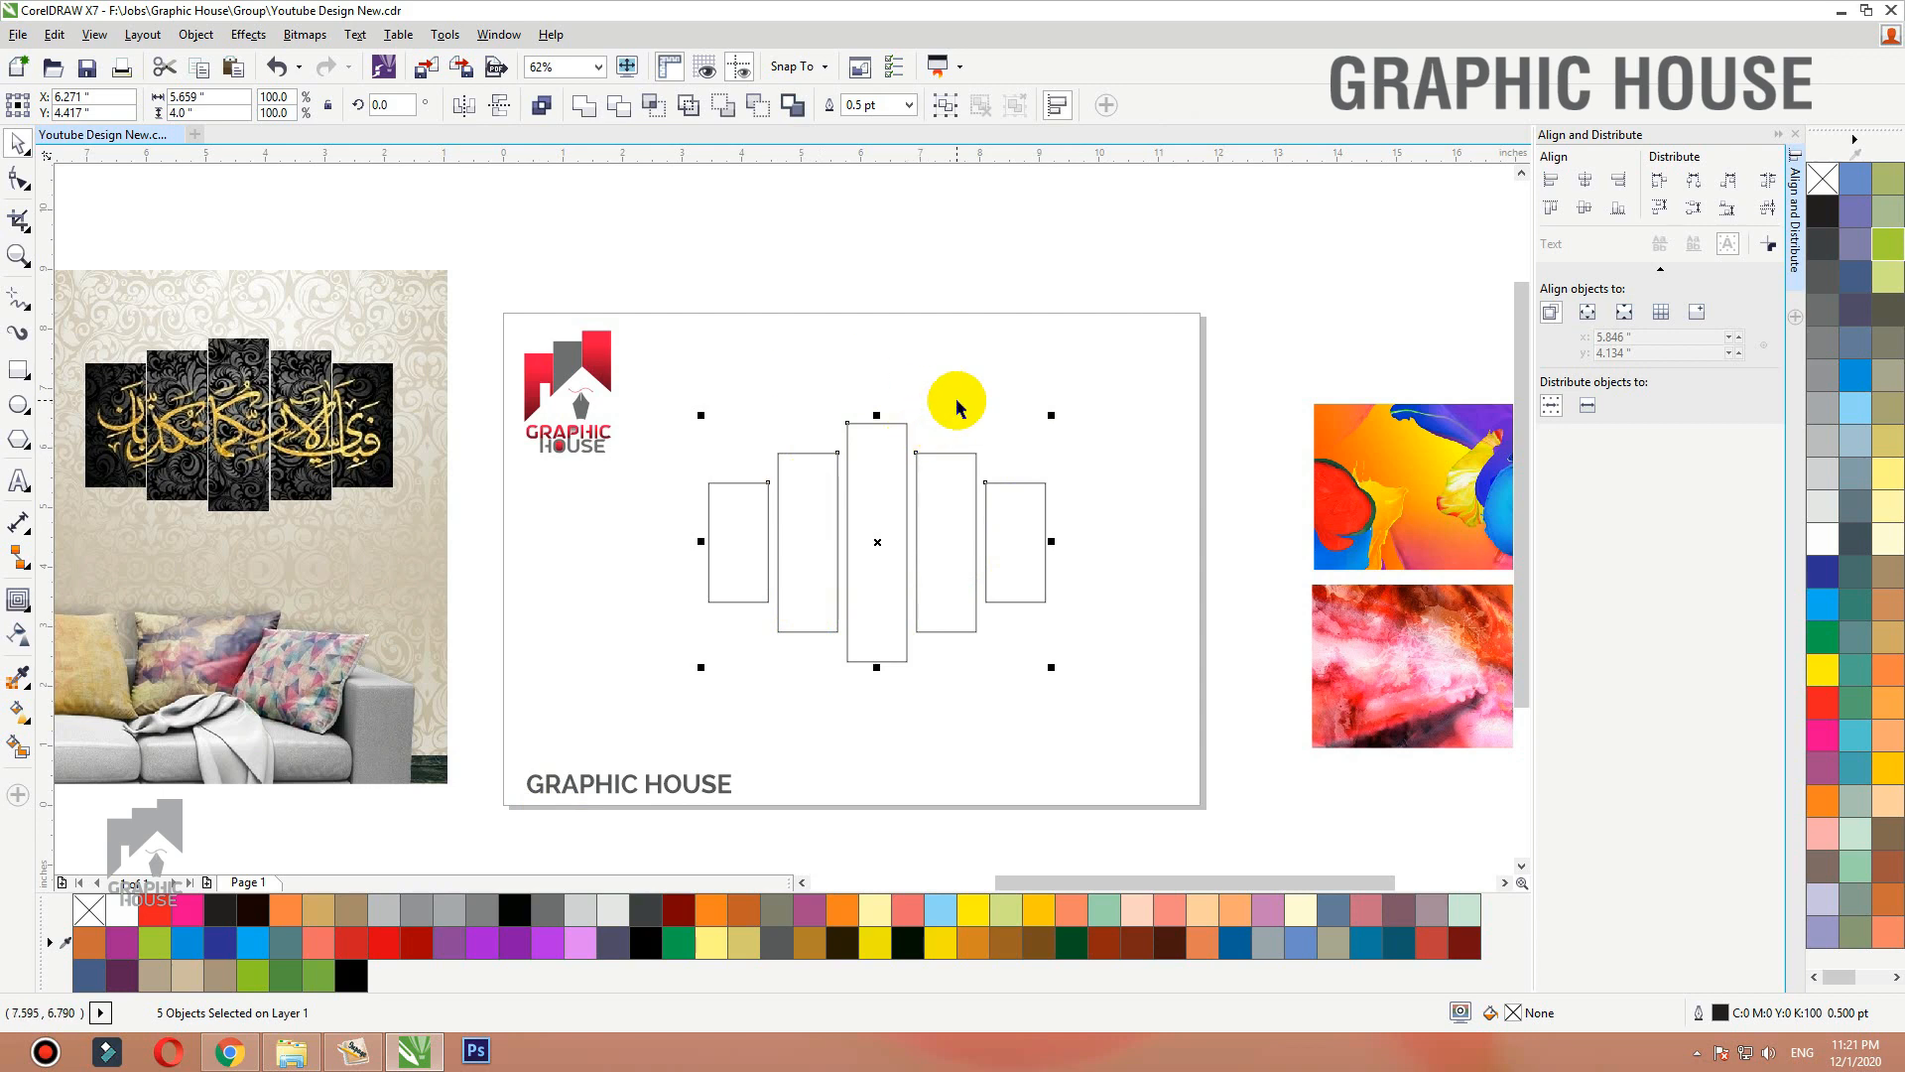
left_click(993, 384)
key("F2")
left_click_drag(1181, 383, 626, 680)
left_click(1046, 394)
left_click(198, 96)
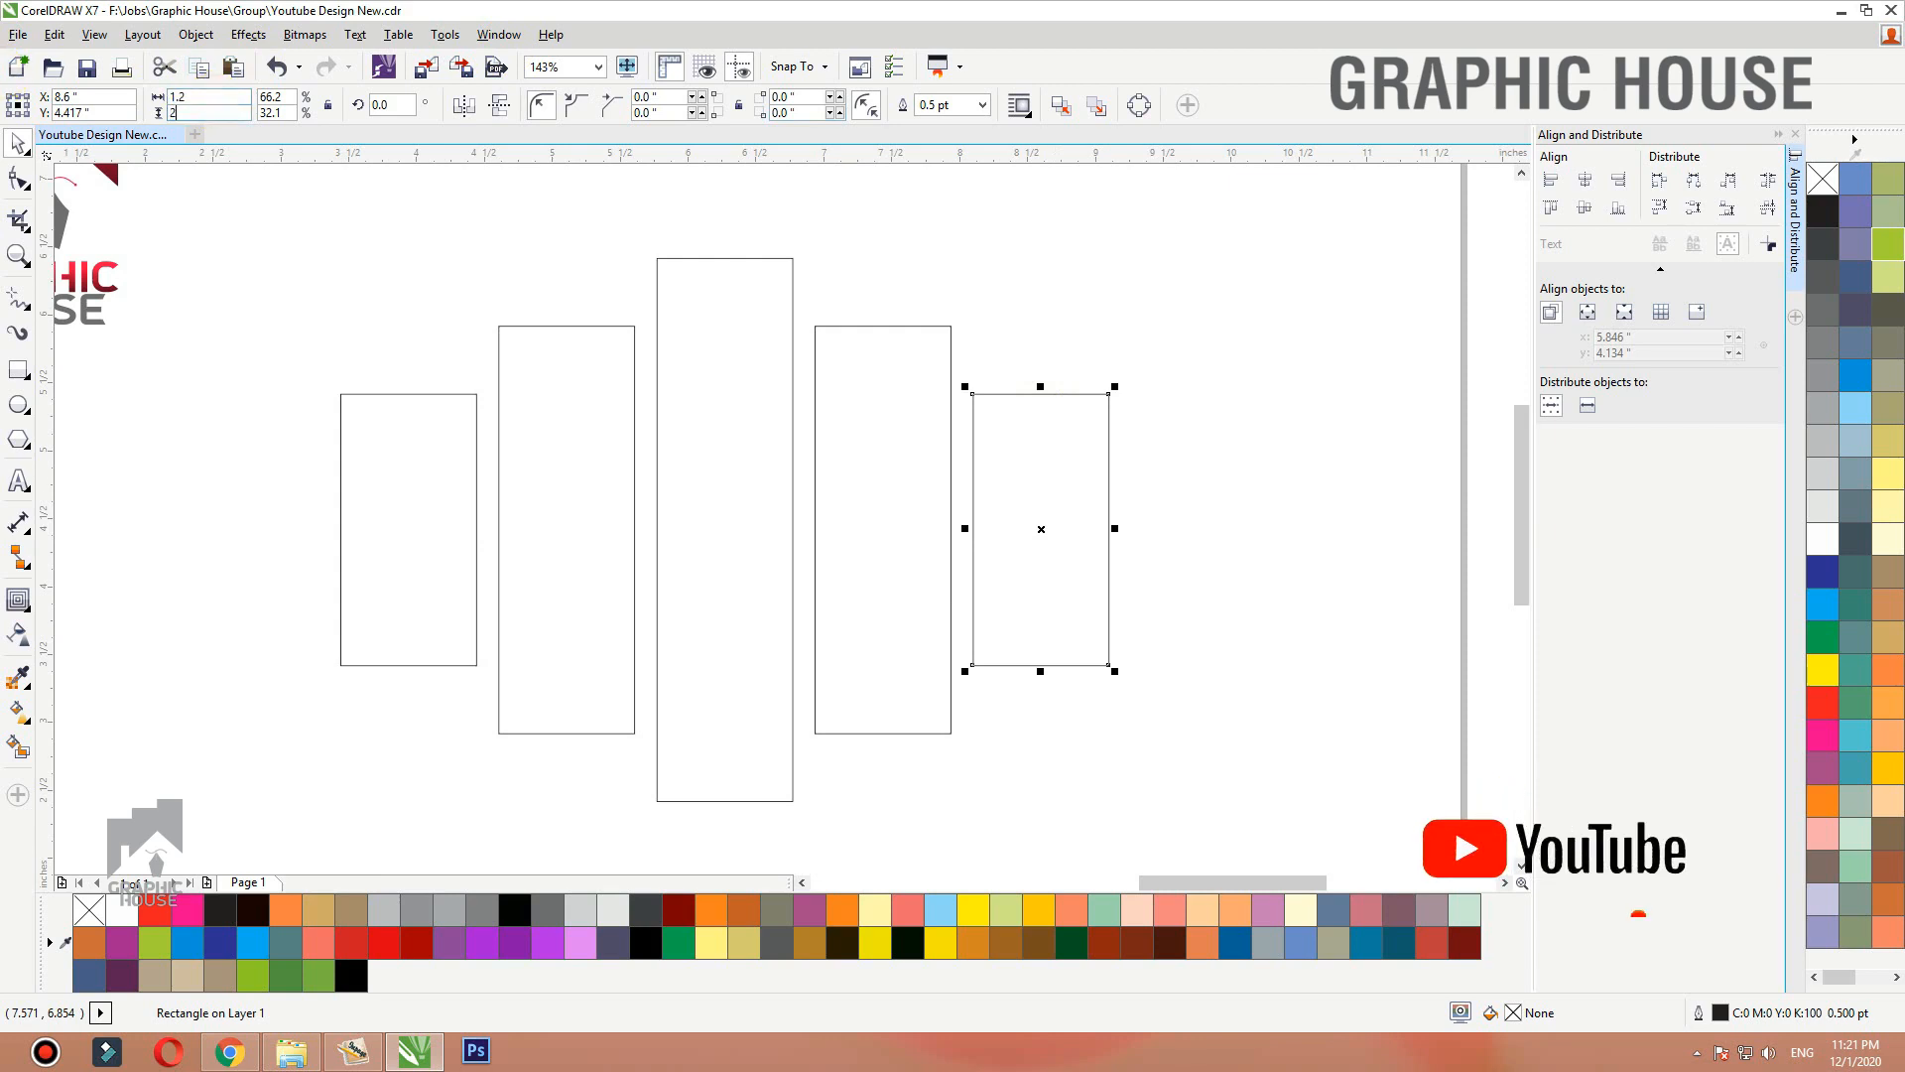
key("Return")
left_click_drag(1025, 241, 945, 614)
scroll(1025, 346, "down", 2)
left_click_drag(722, 282, 558, 538)
Resize the second panel from the left to 1.2 × 3.6 inches.
left_click(793, 335)
left_click(190, 96)
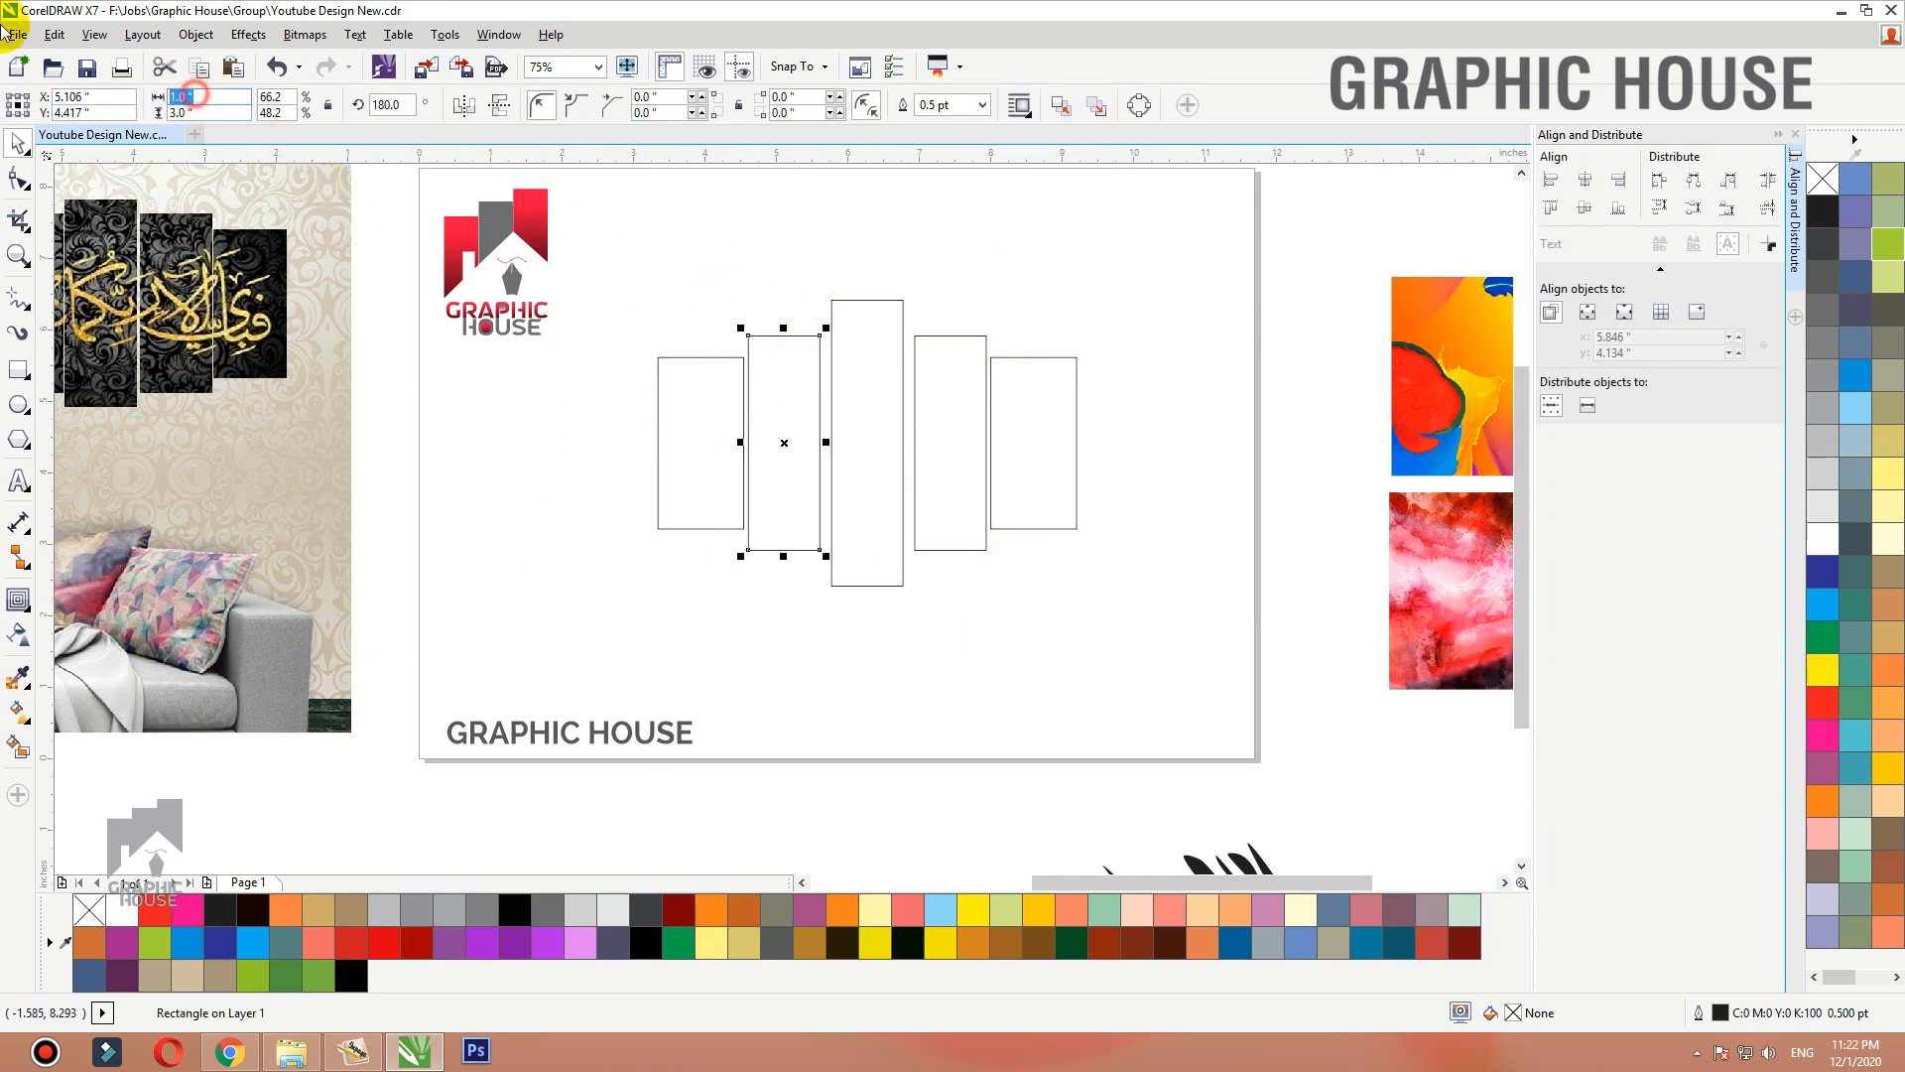
type("3.")
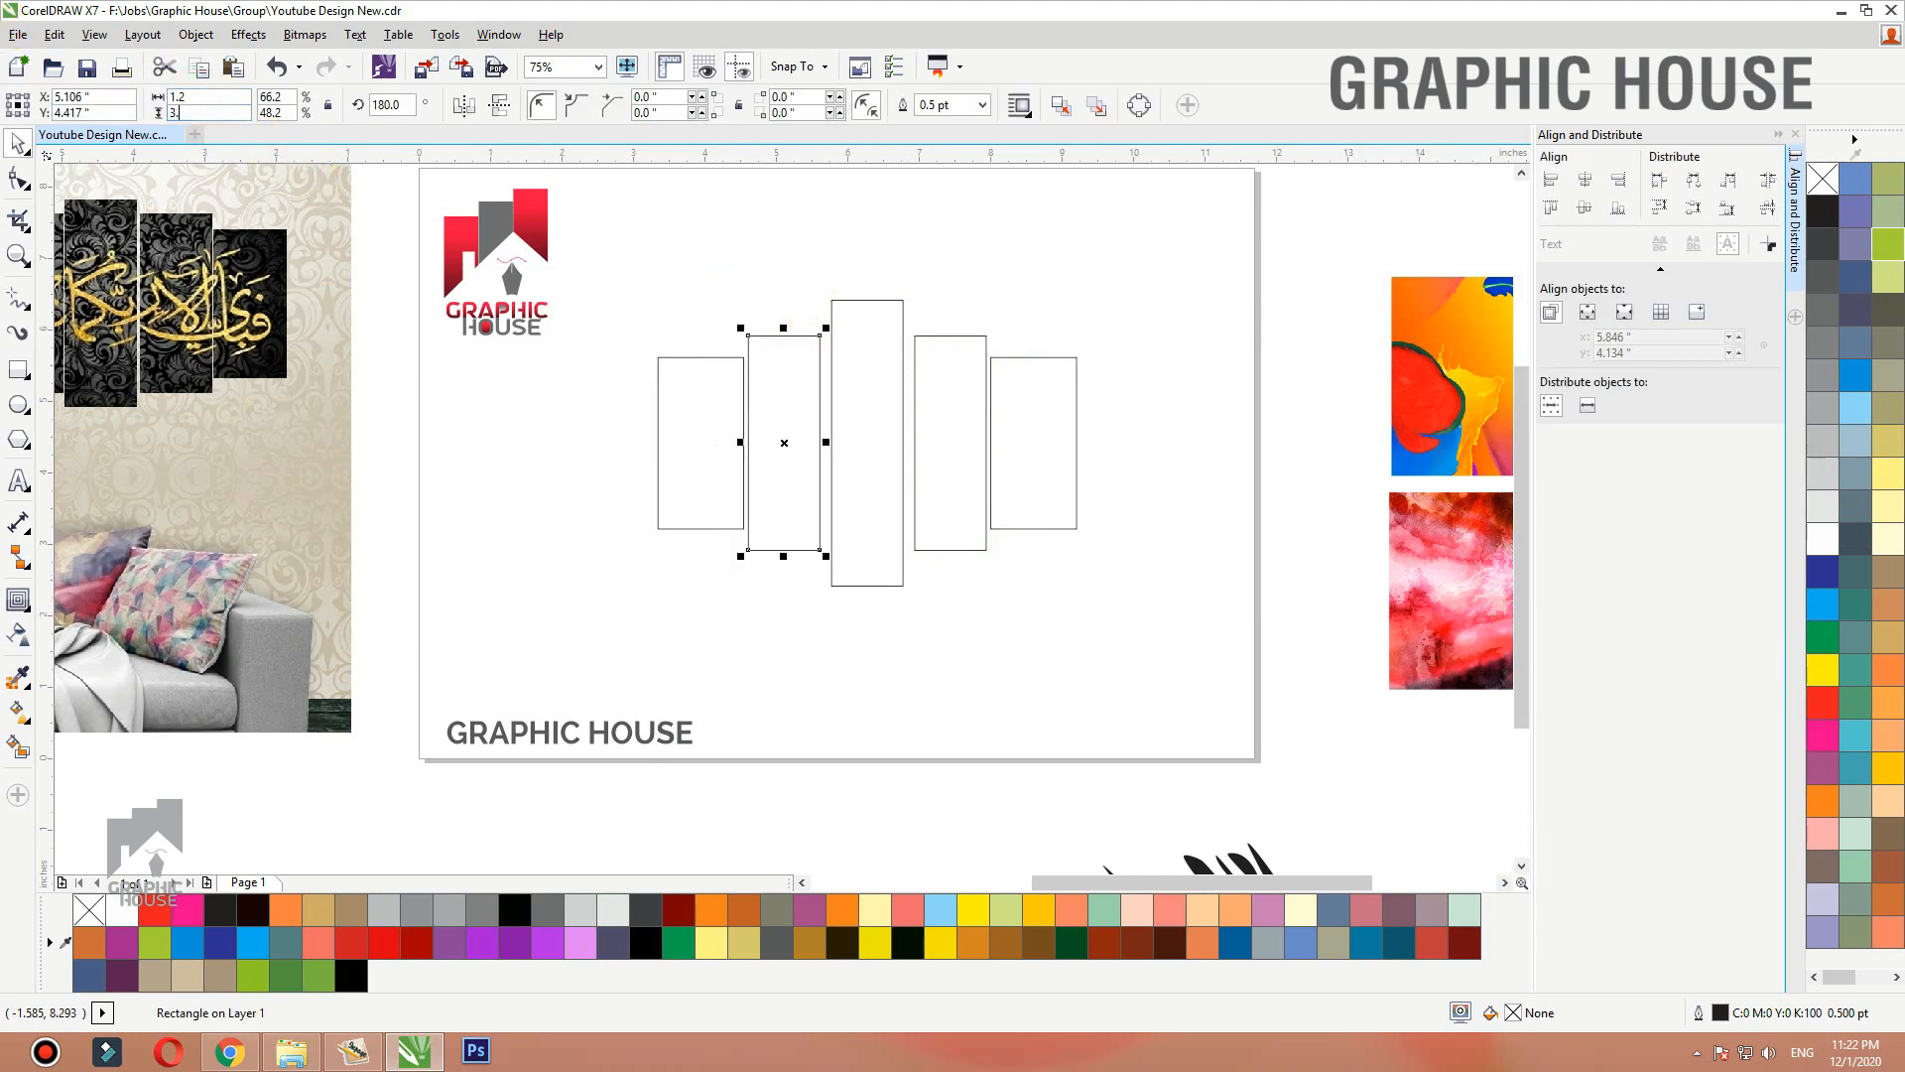
type("6")
key("Return")
Resize the center panel to 1.2 × 4.8 inches.
left_click(896, 299)
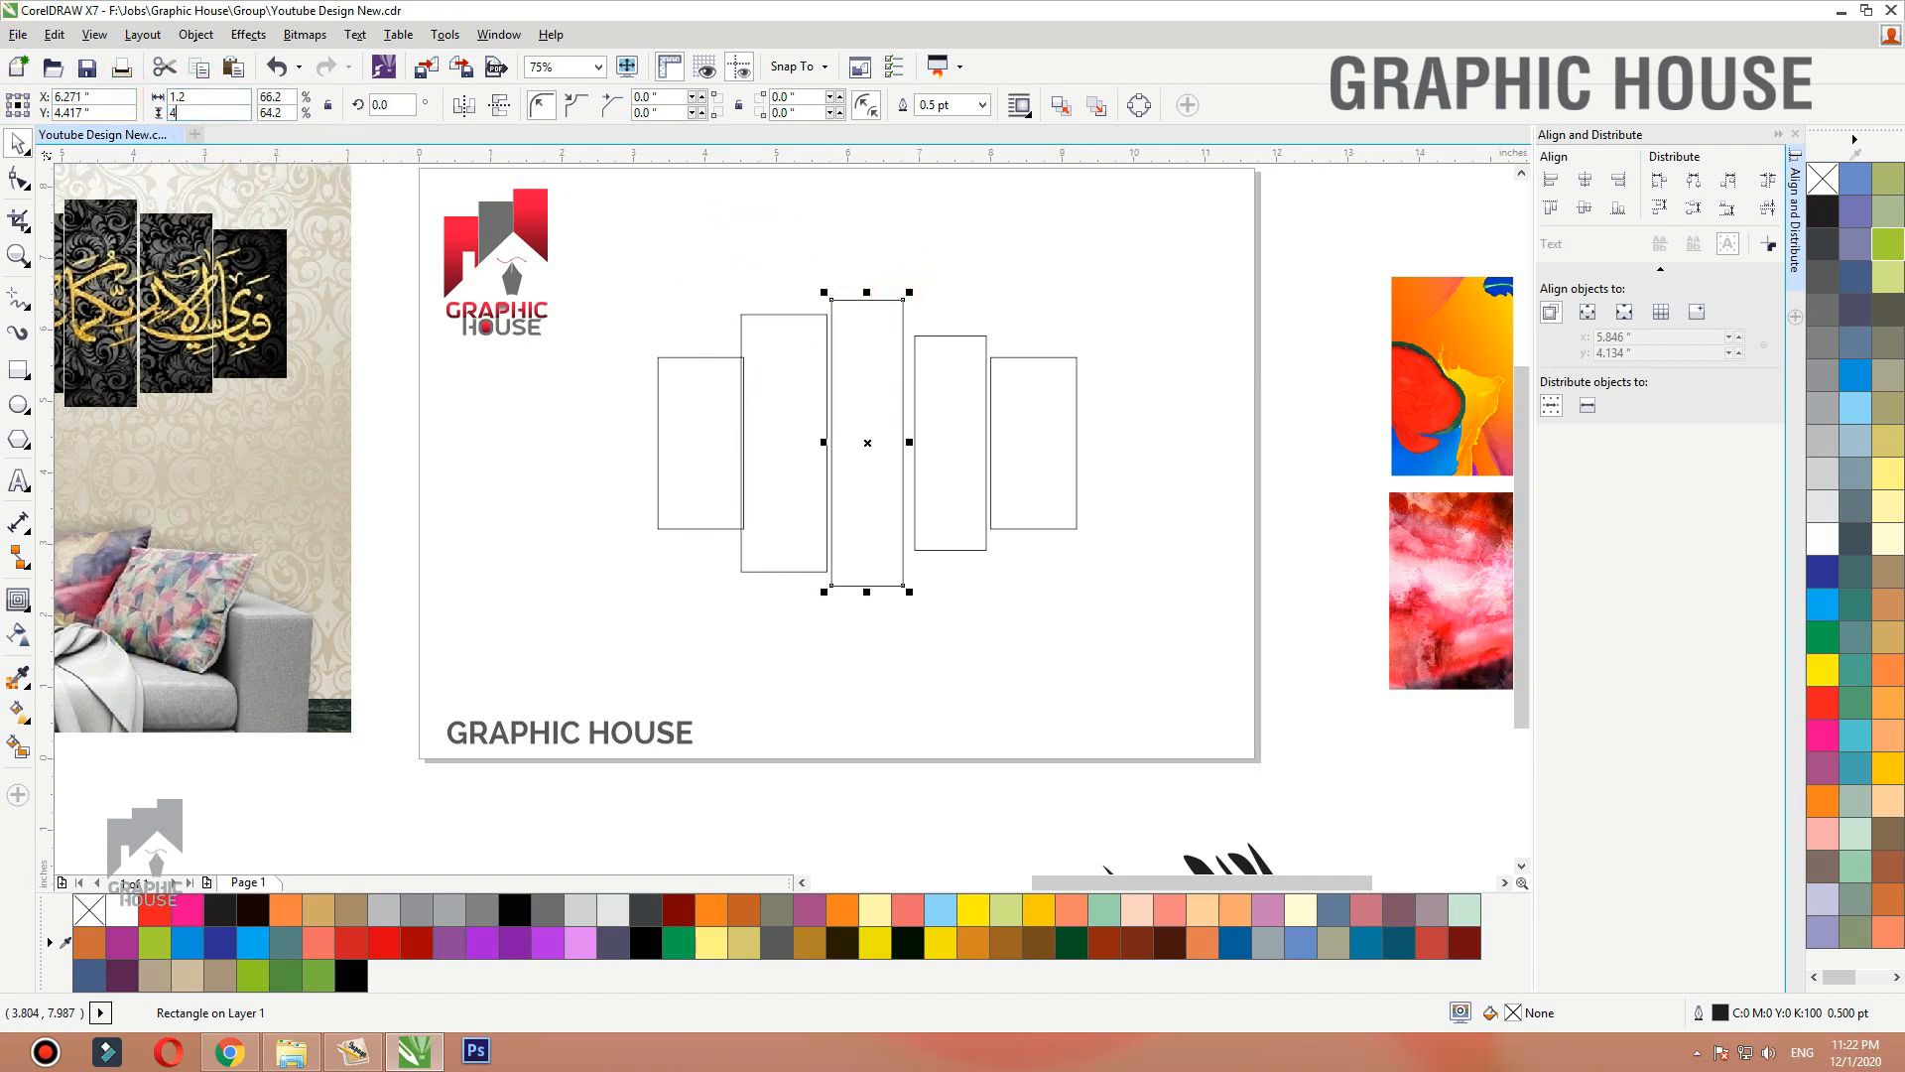
type("4.8")
key("Return")
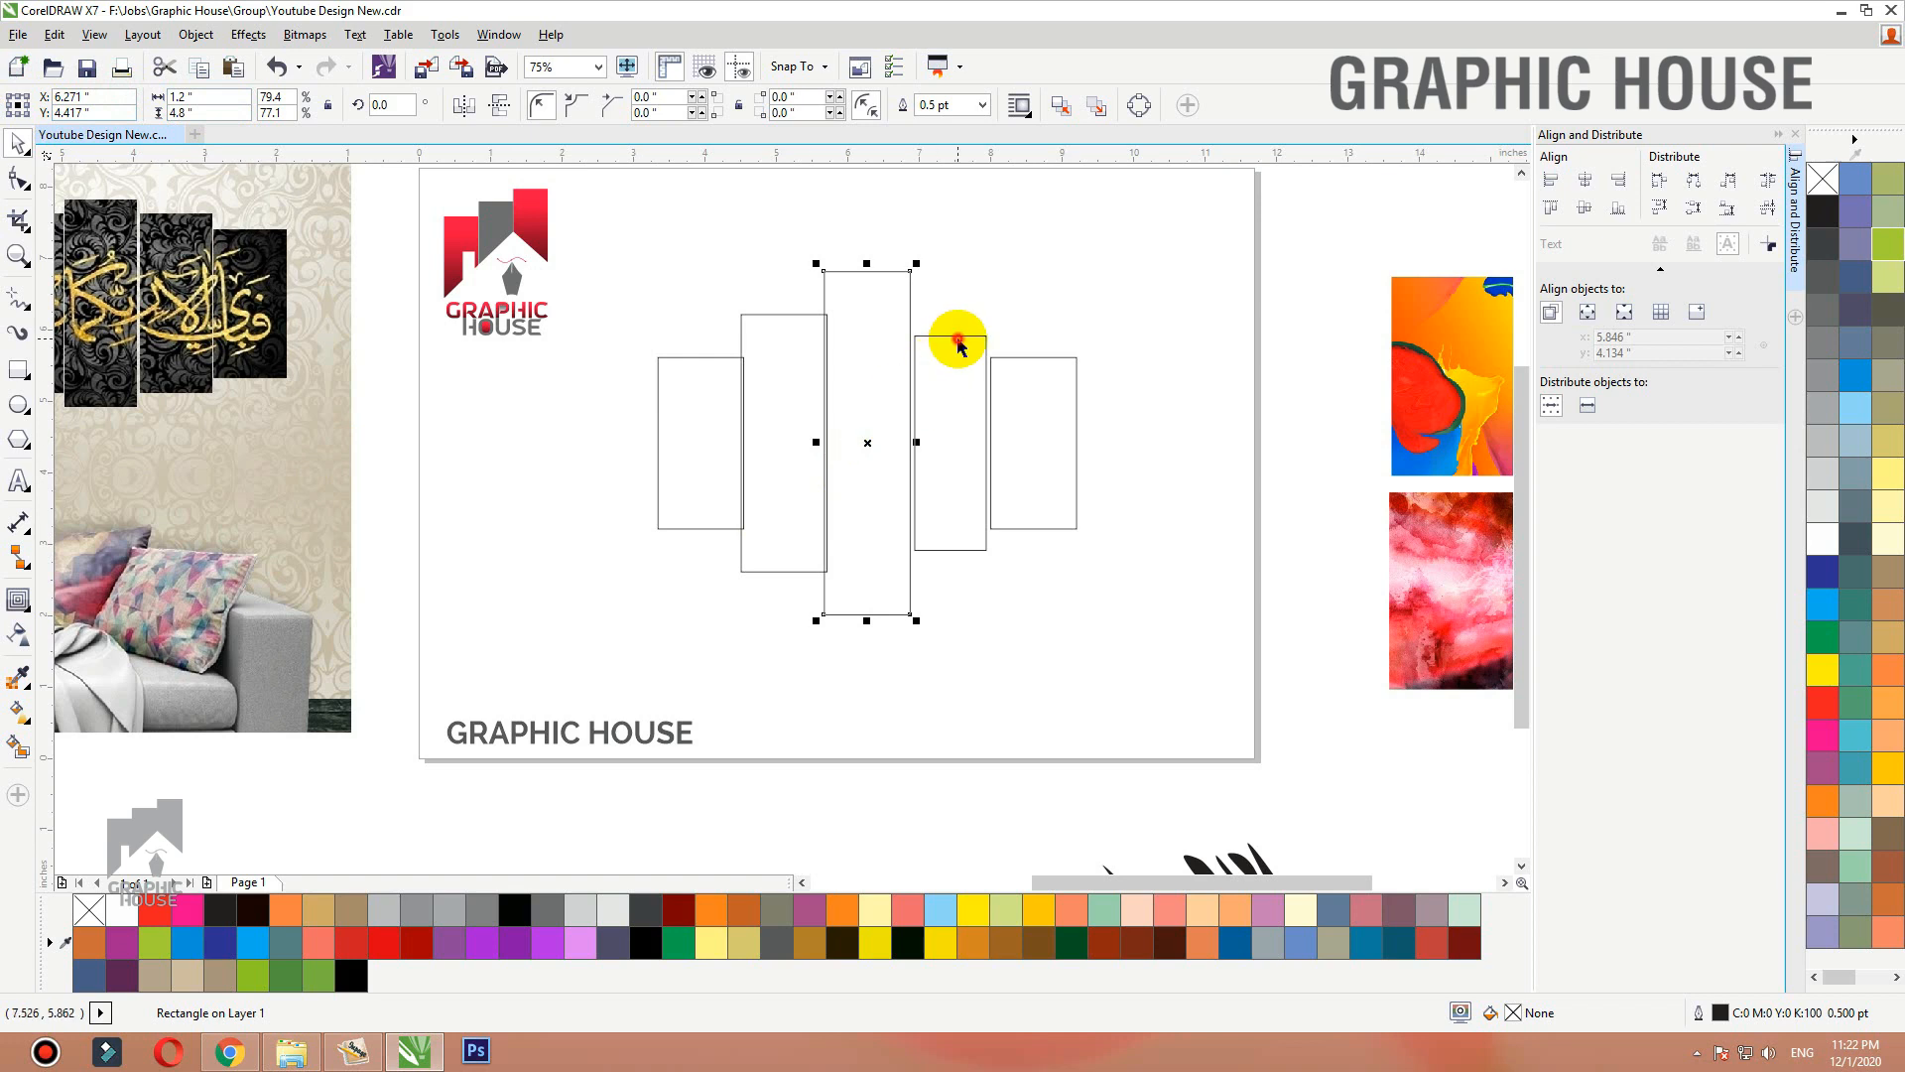
Resize the fourth panel from the left to 1.2 × 3.6 inches.
left_click(959, 340)
left_click(957, 337)
left_click(202, 97)
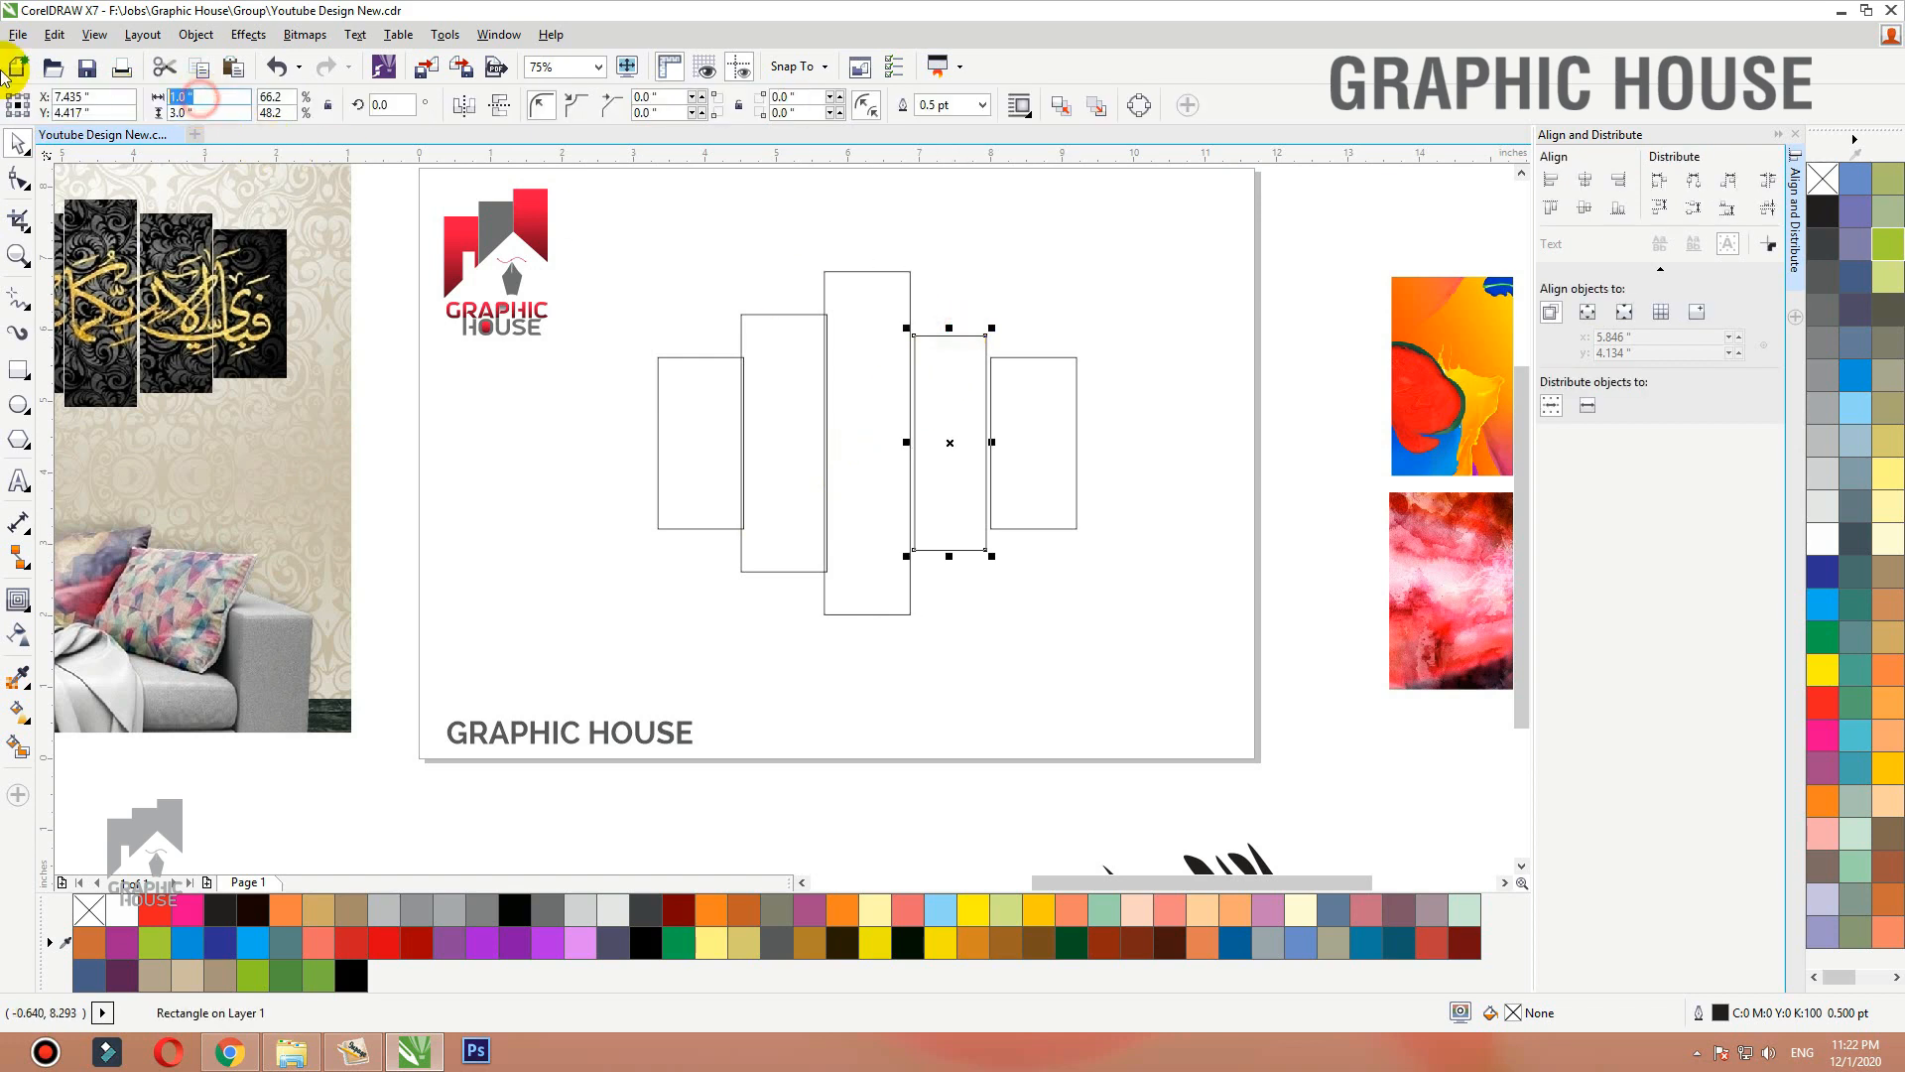
type("3.")
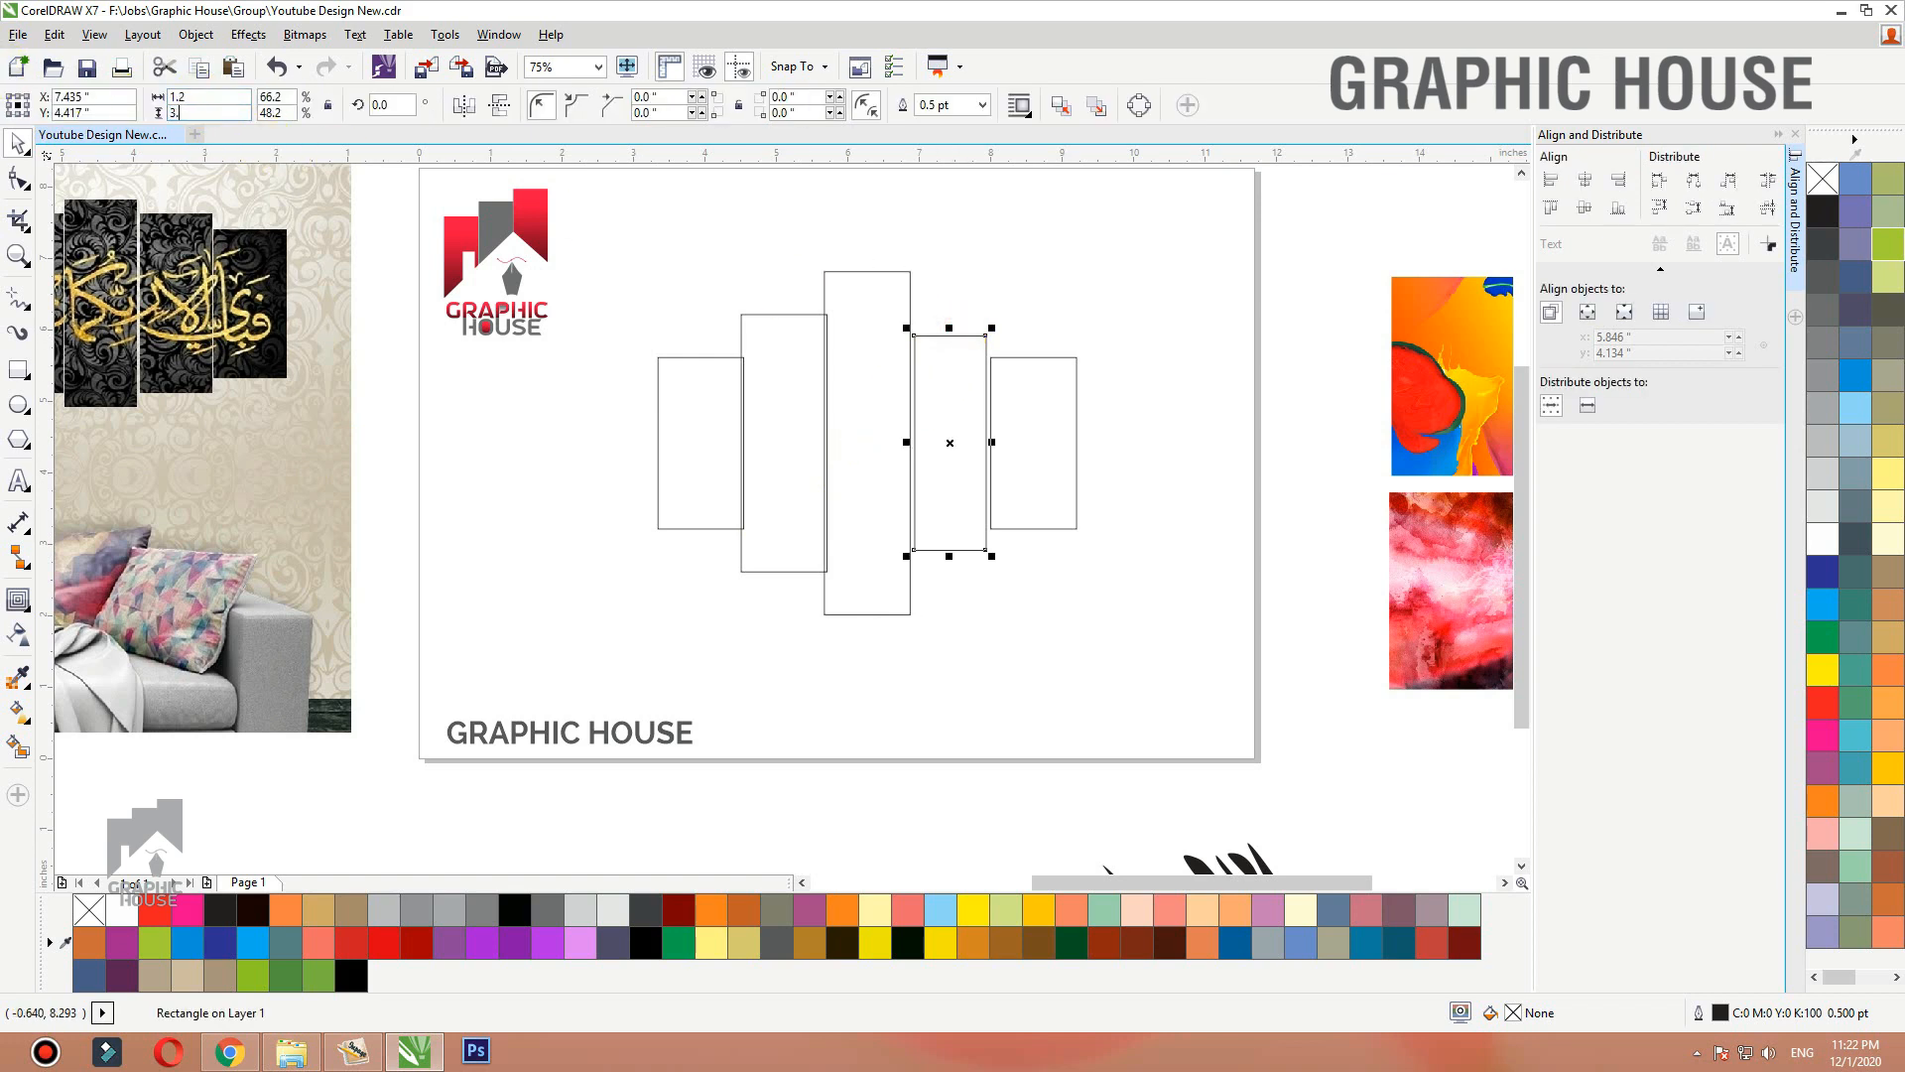
type("6")
key("Return")
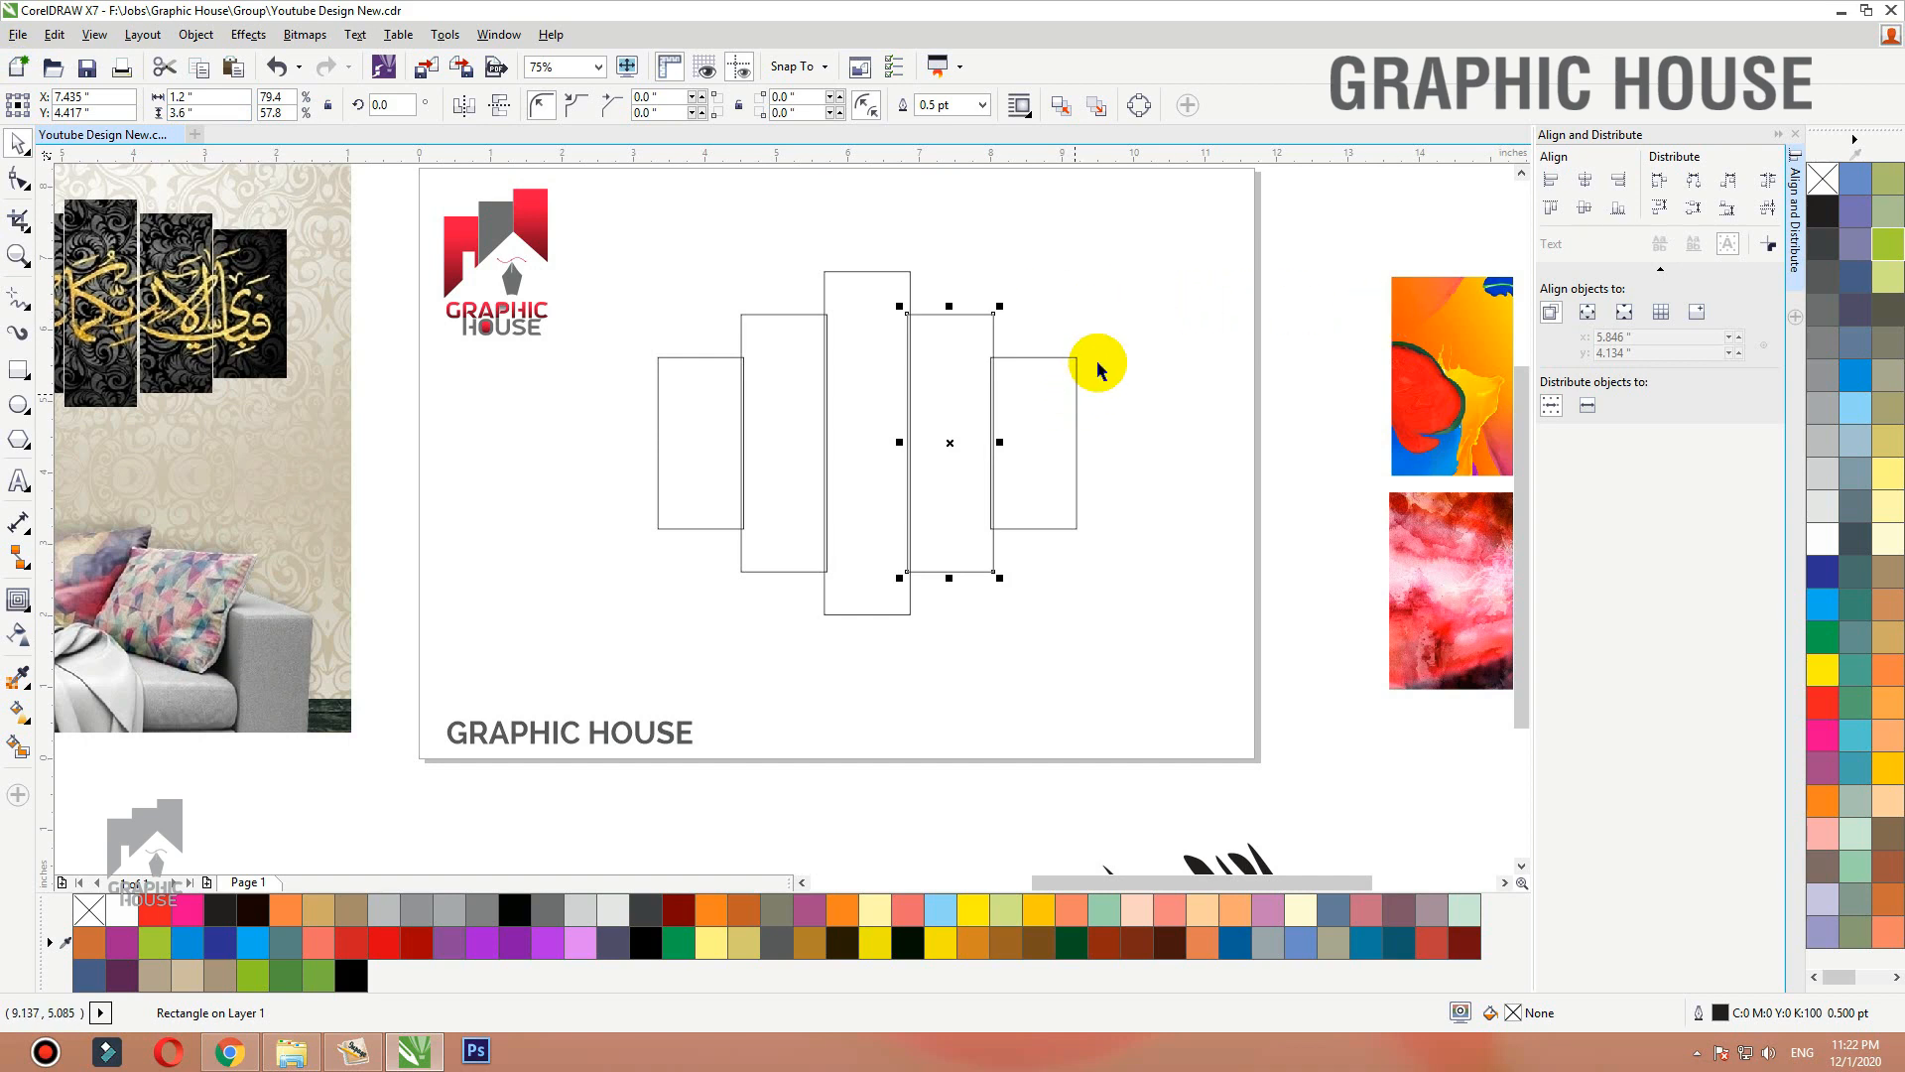
Move the rightmost panel outward and distribute all five panels with equal horizontal spacing.
key("F2")
left_click_drag(1161, 230, 543, 725)
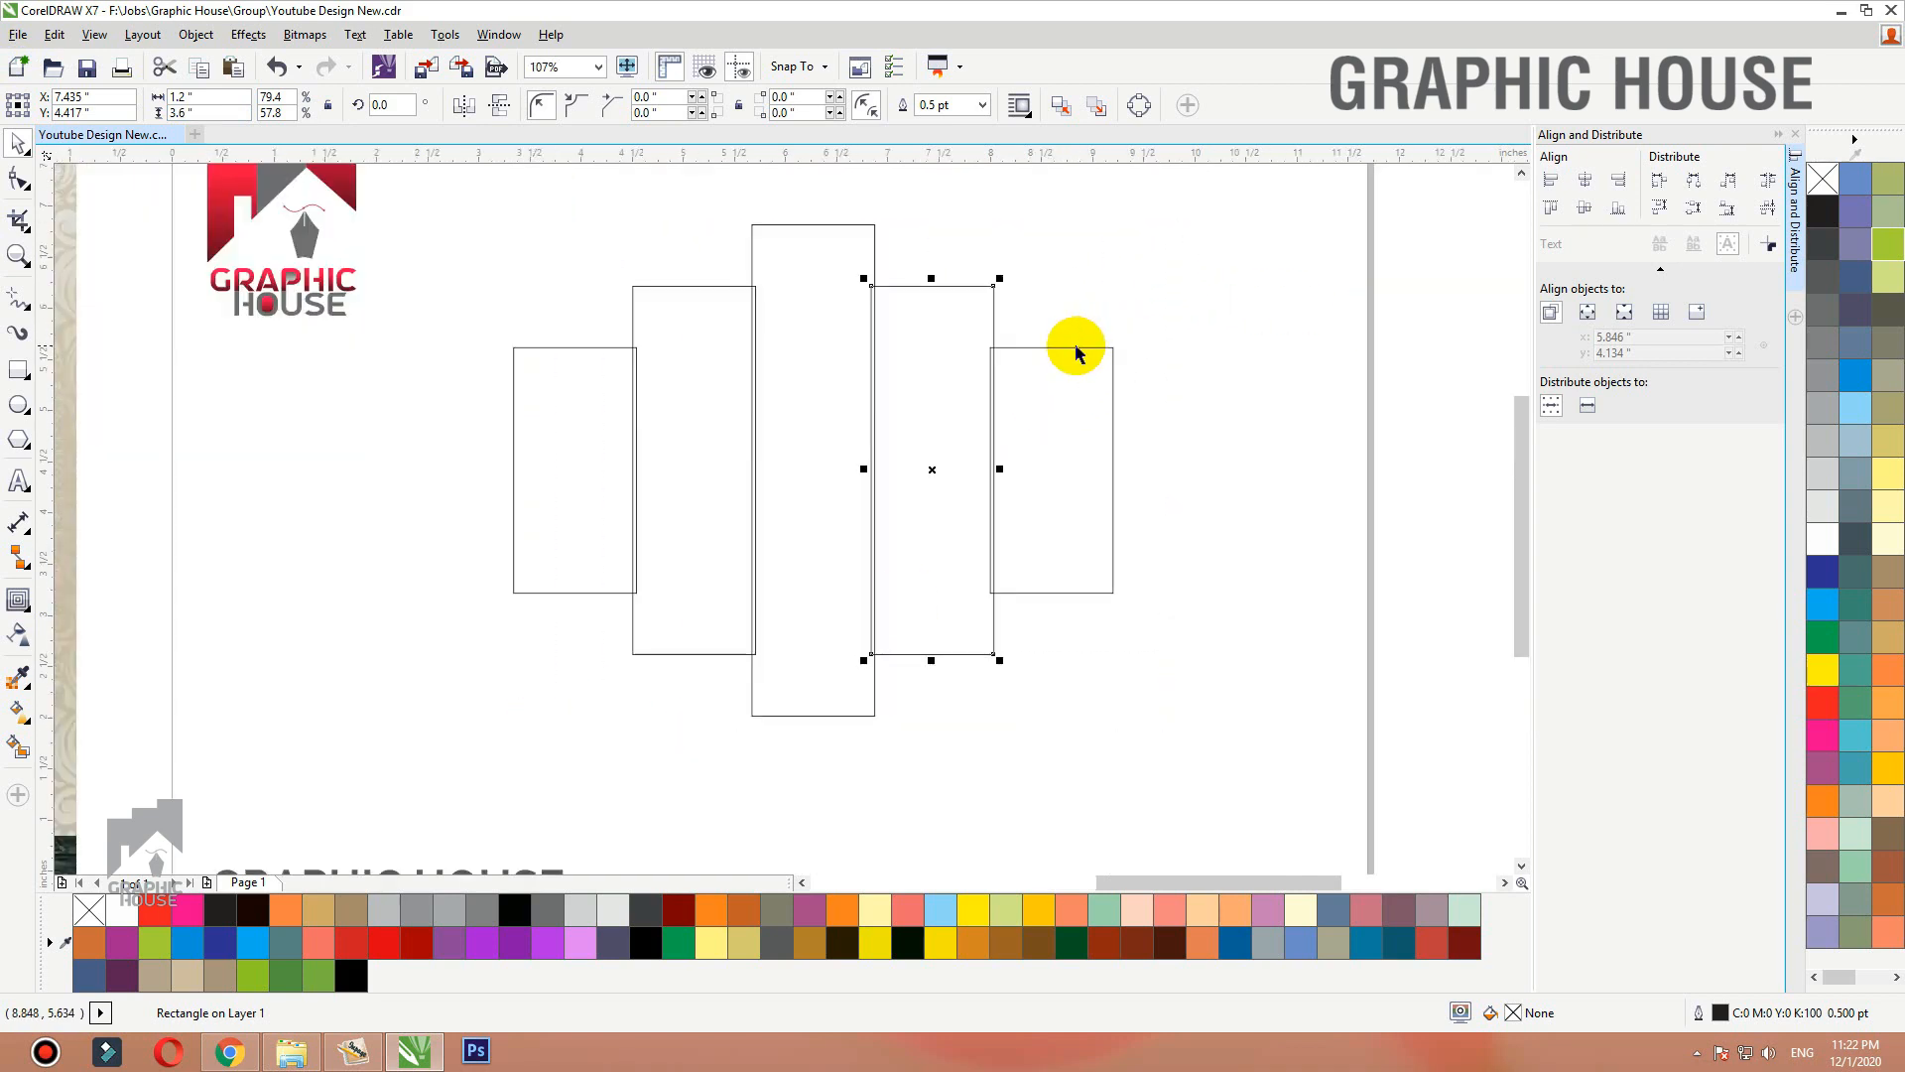
left_click_drag(1077, 347, 1112, 342)
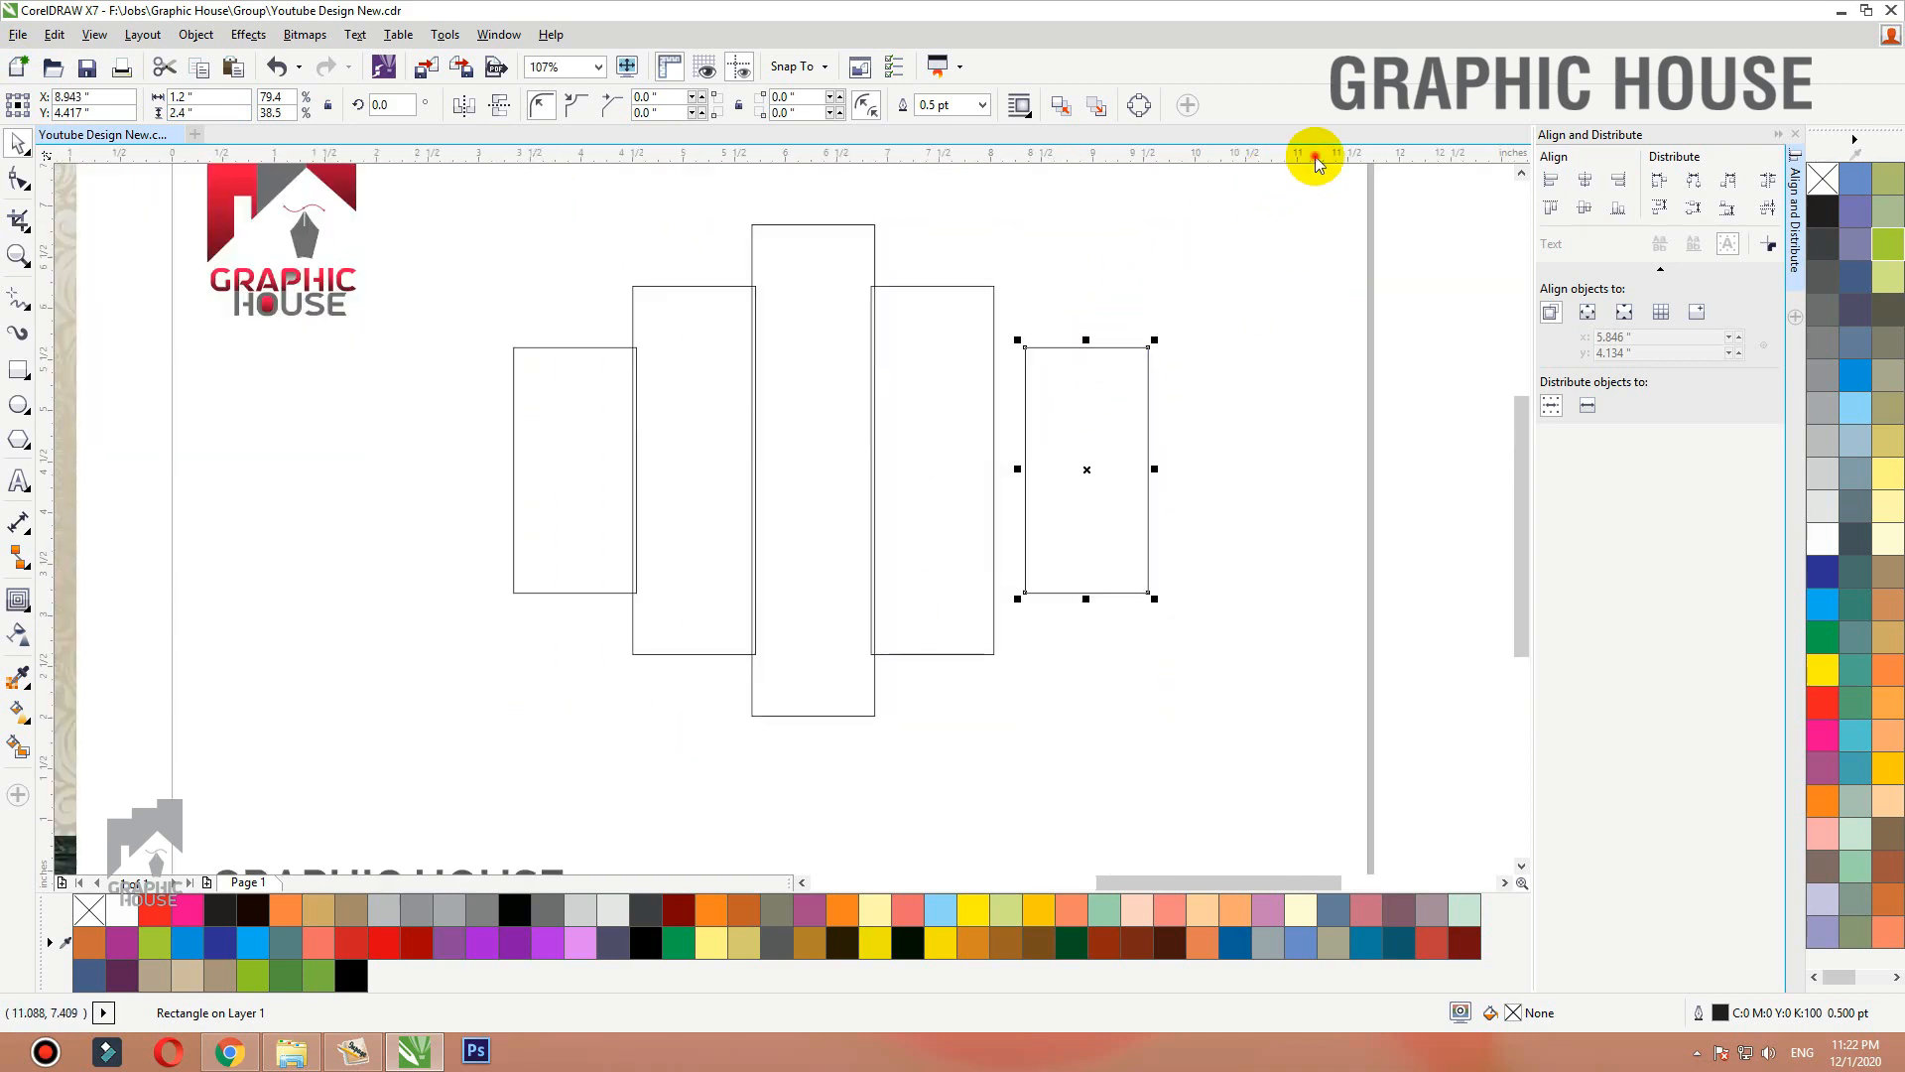
left_click_drag(1315, 157, 807, 68)
left_click_drag(1367, 191, 377, 681)
left_click(1768, 179)
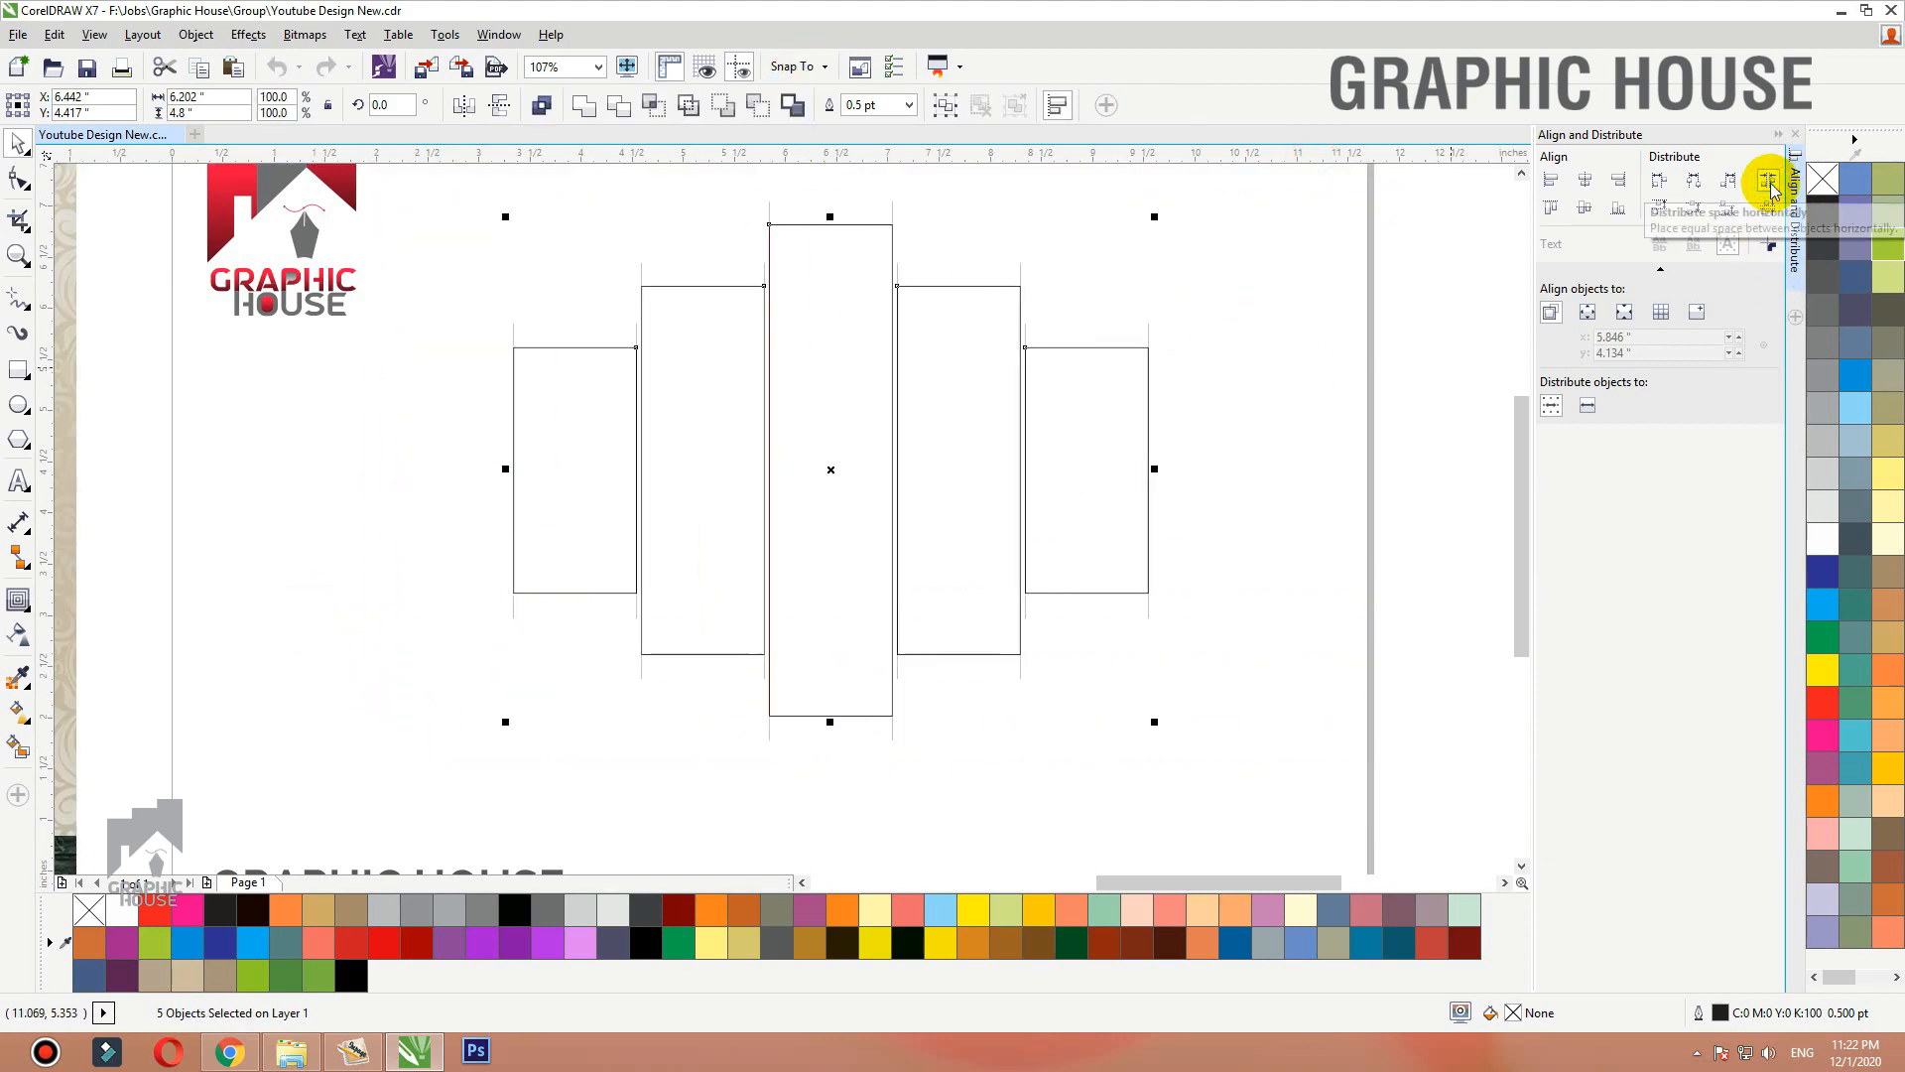
left_click(1130, 317)
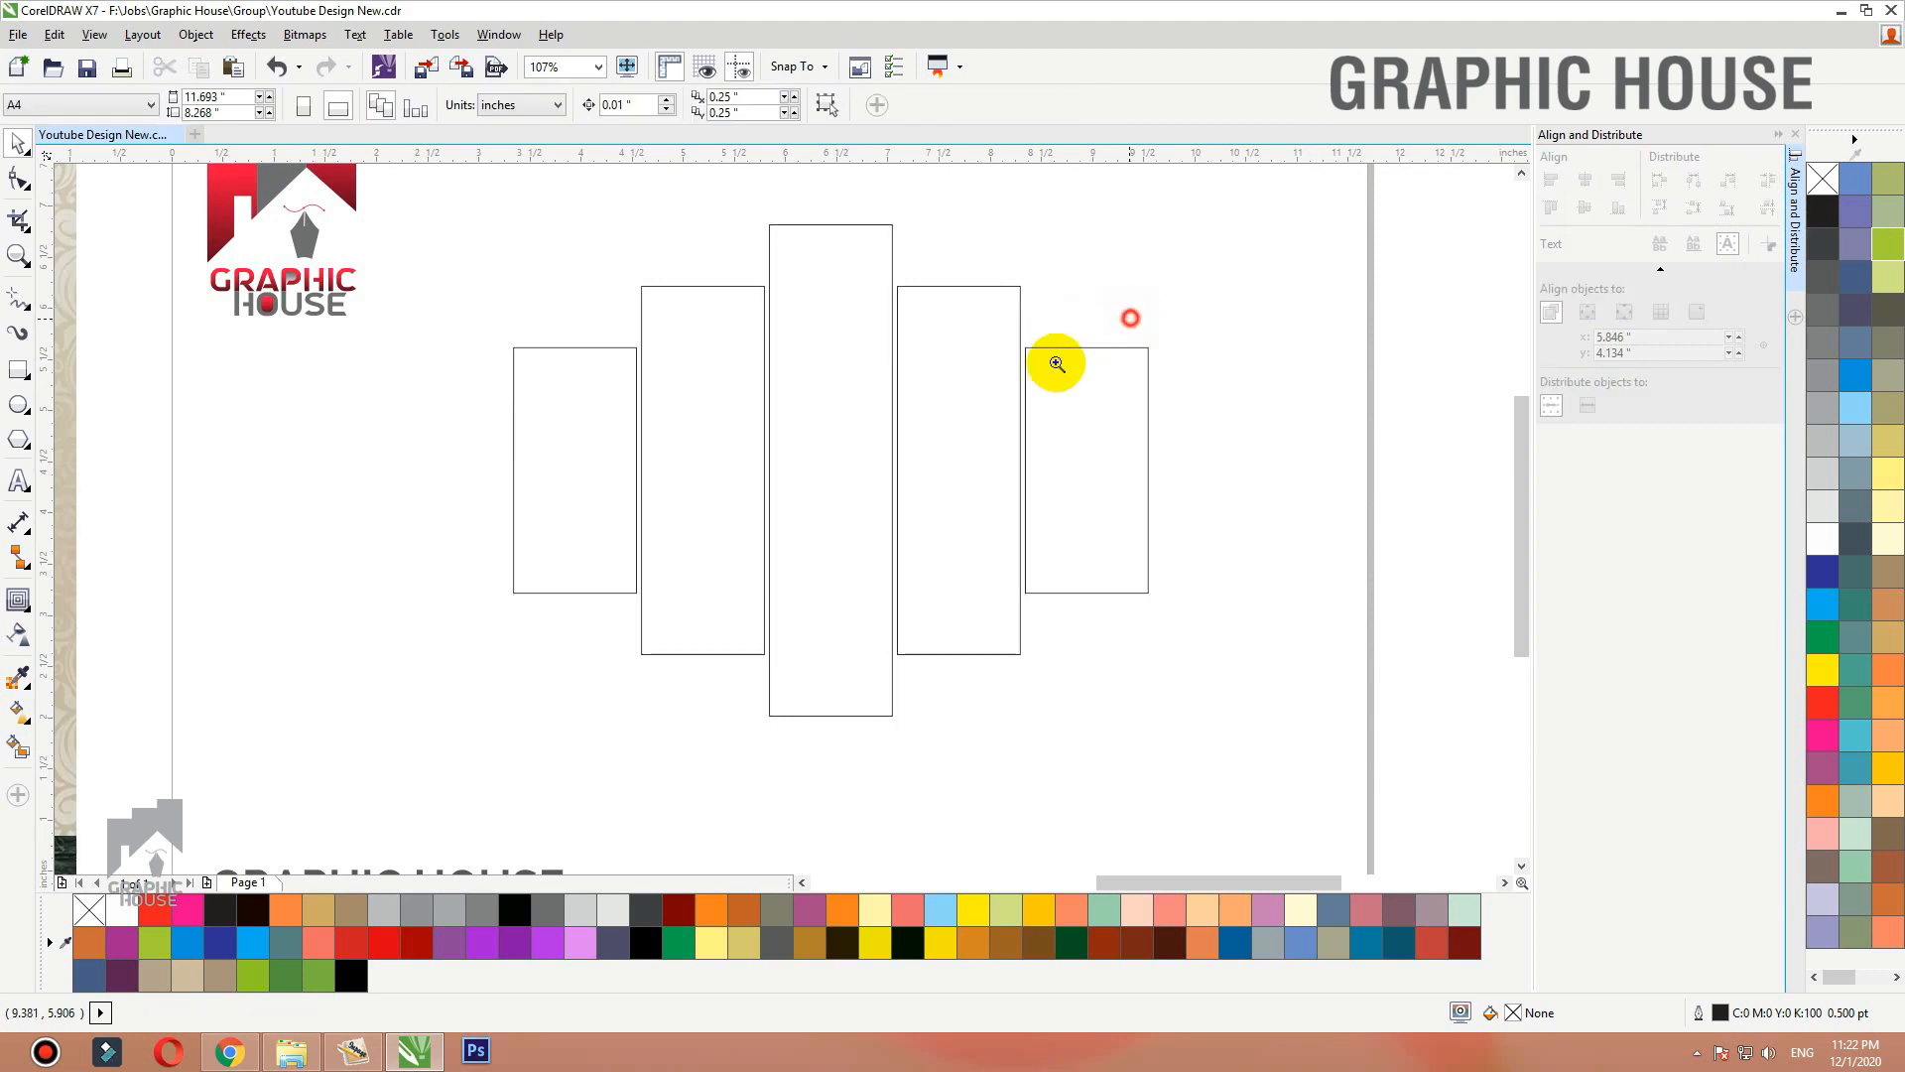
Draw a small rectangle about 0.051 × 0.043 inches in the gap beside the rightmost panel's upper-left corner.
left_click_drag(1057, 364, 957, 389)
left_click(18, 369)
left_click_drag(624, 469, 582, 503)
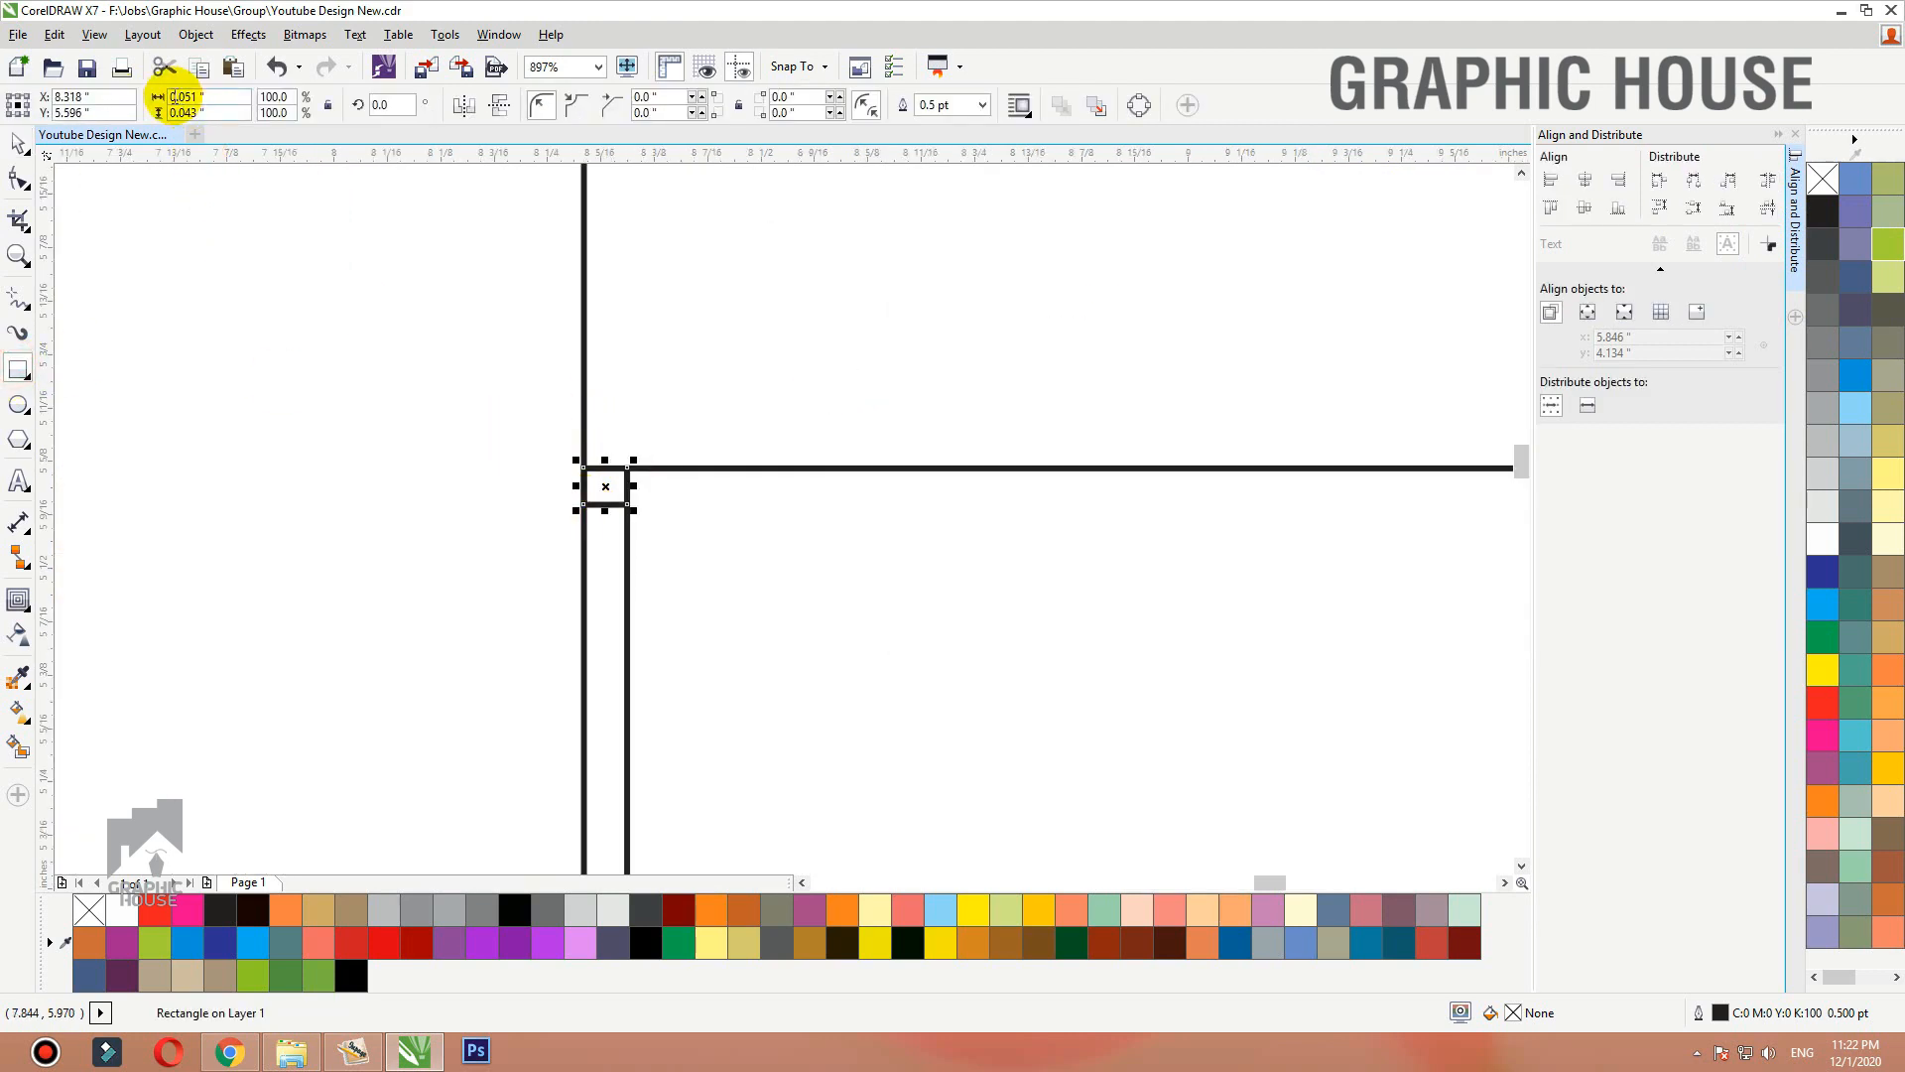
scroll(610, 466, "down", 2)
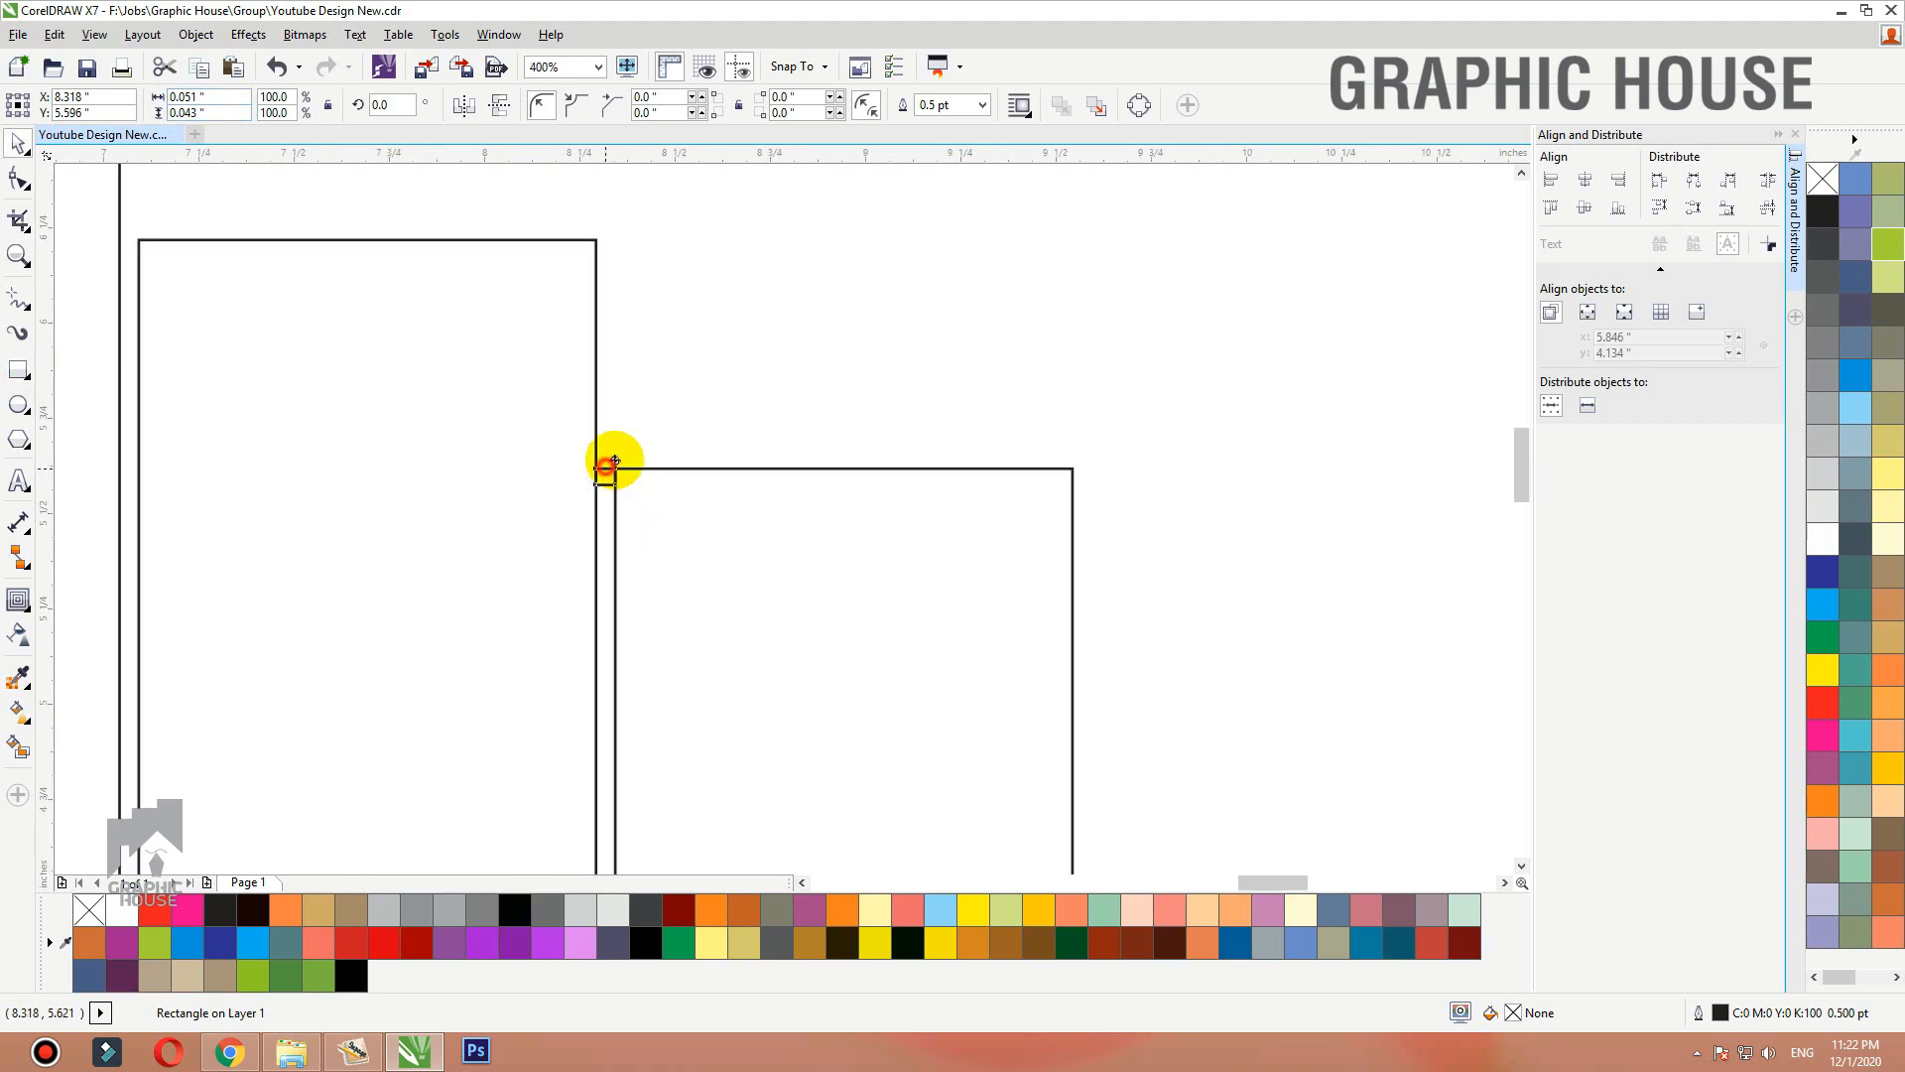
Move the small rectangle to the rightmost panel and align its left side with the panel's left edge.
left_click_drag(614, 460, 626, 454)
left_click(656, 469, "shift")
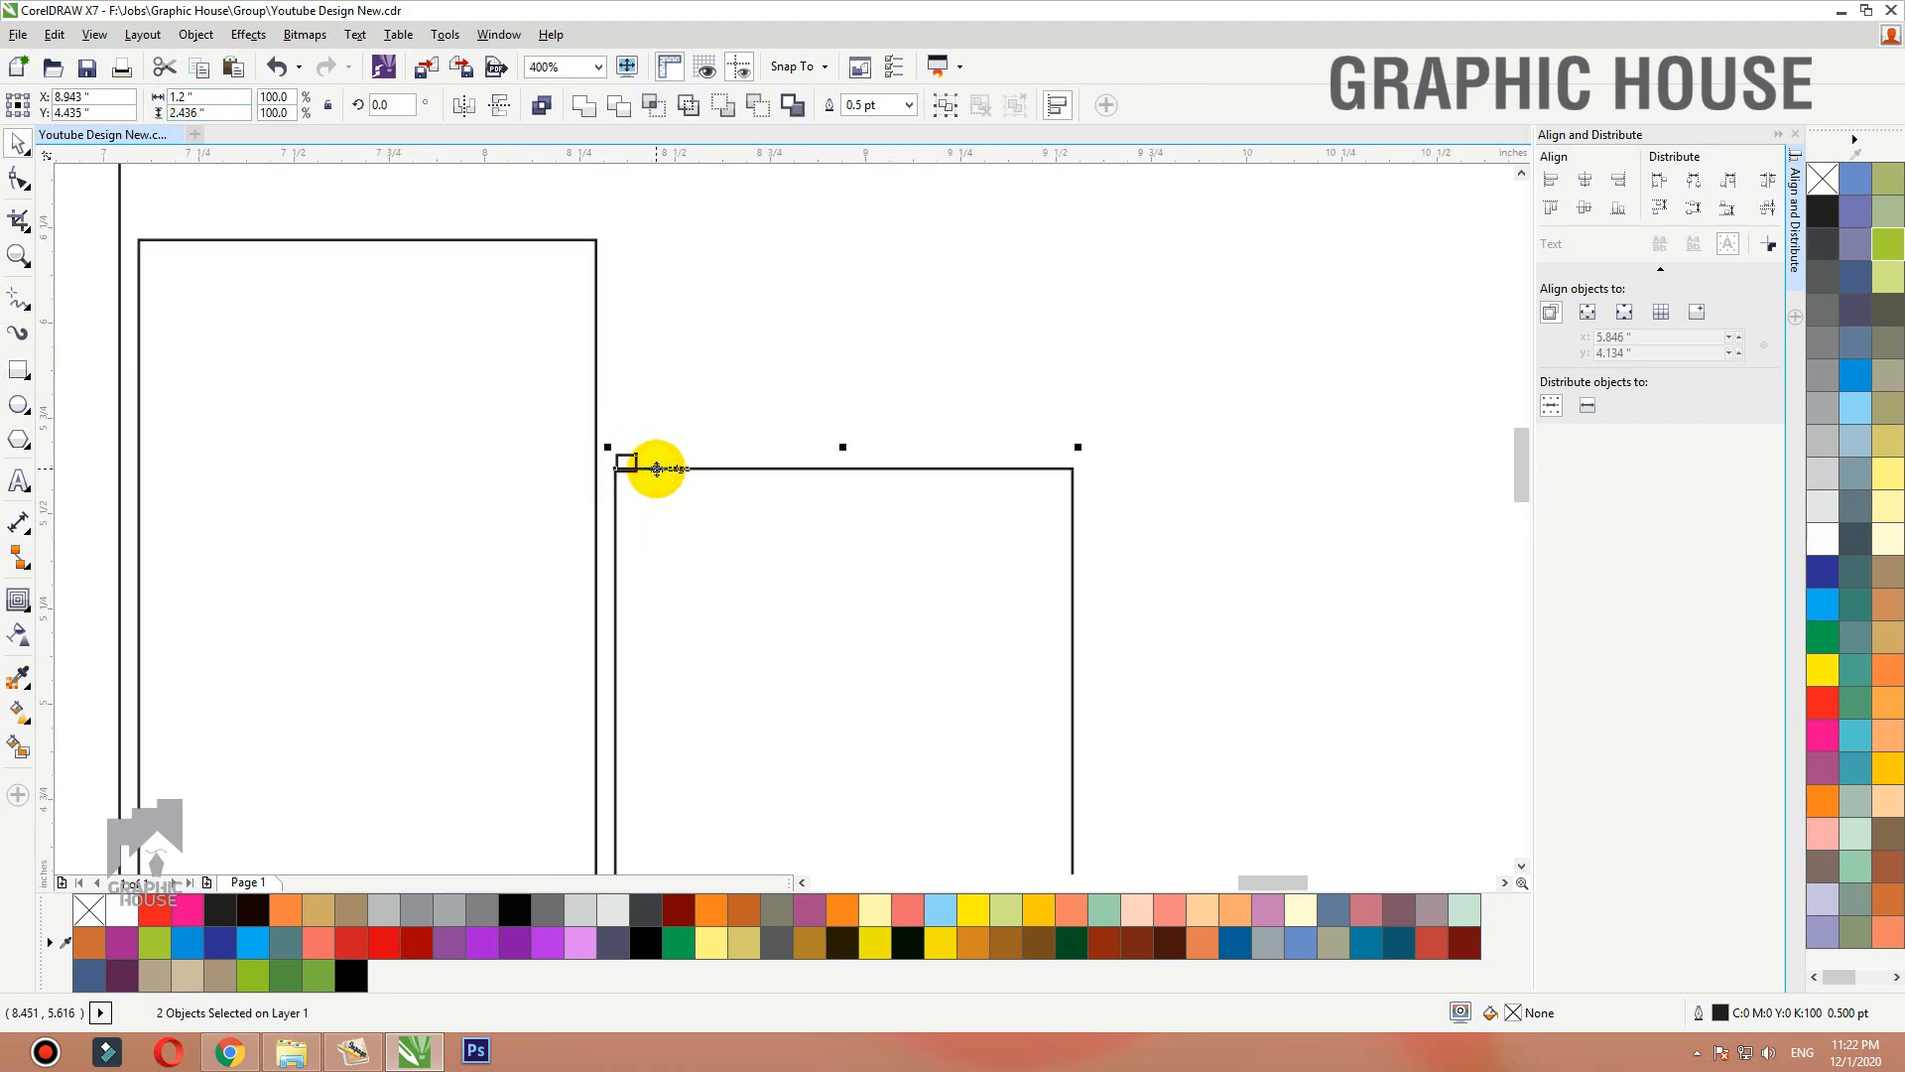
left_click(770, 404)
Reposition the small rectangle so it sits exactly on the rightmost panel's top edge at the upper-left corner.
scroll(630, 476, "up", 5)
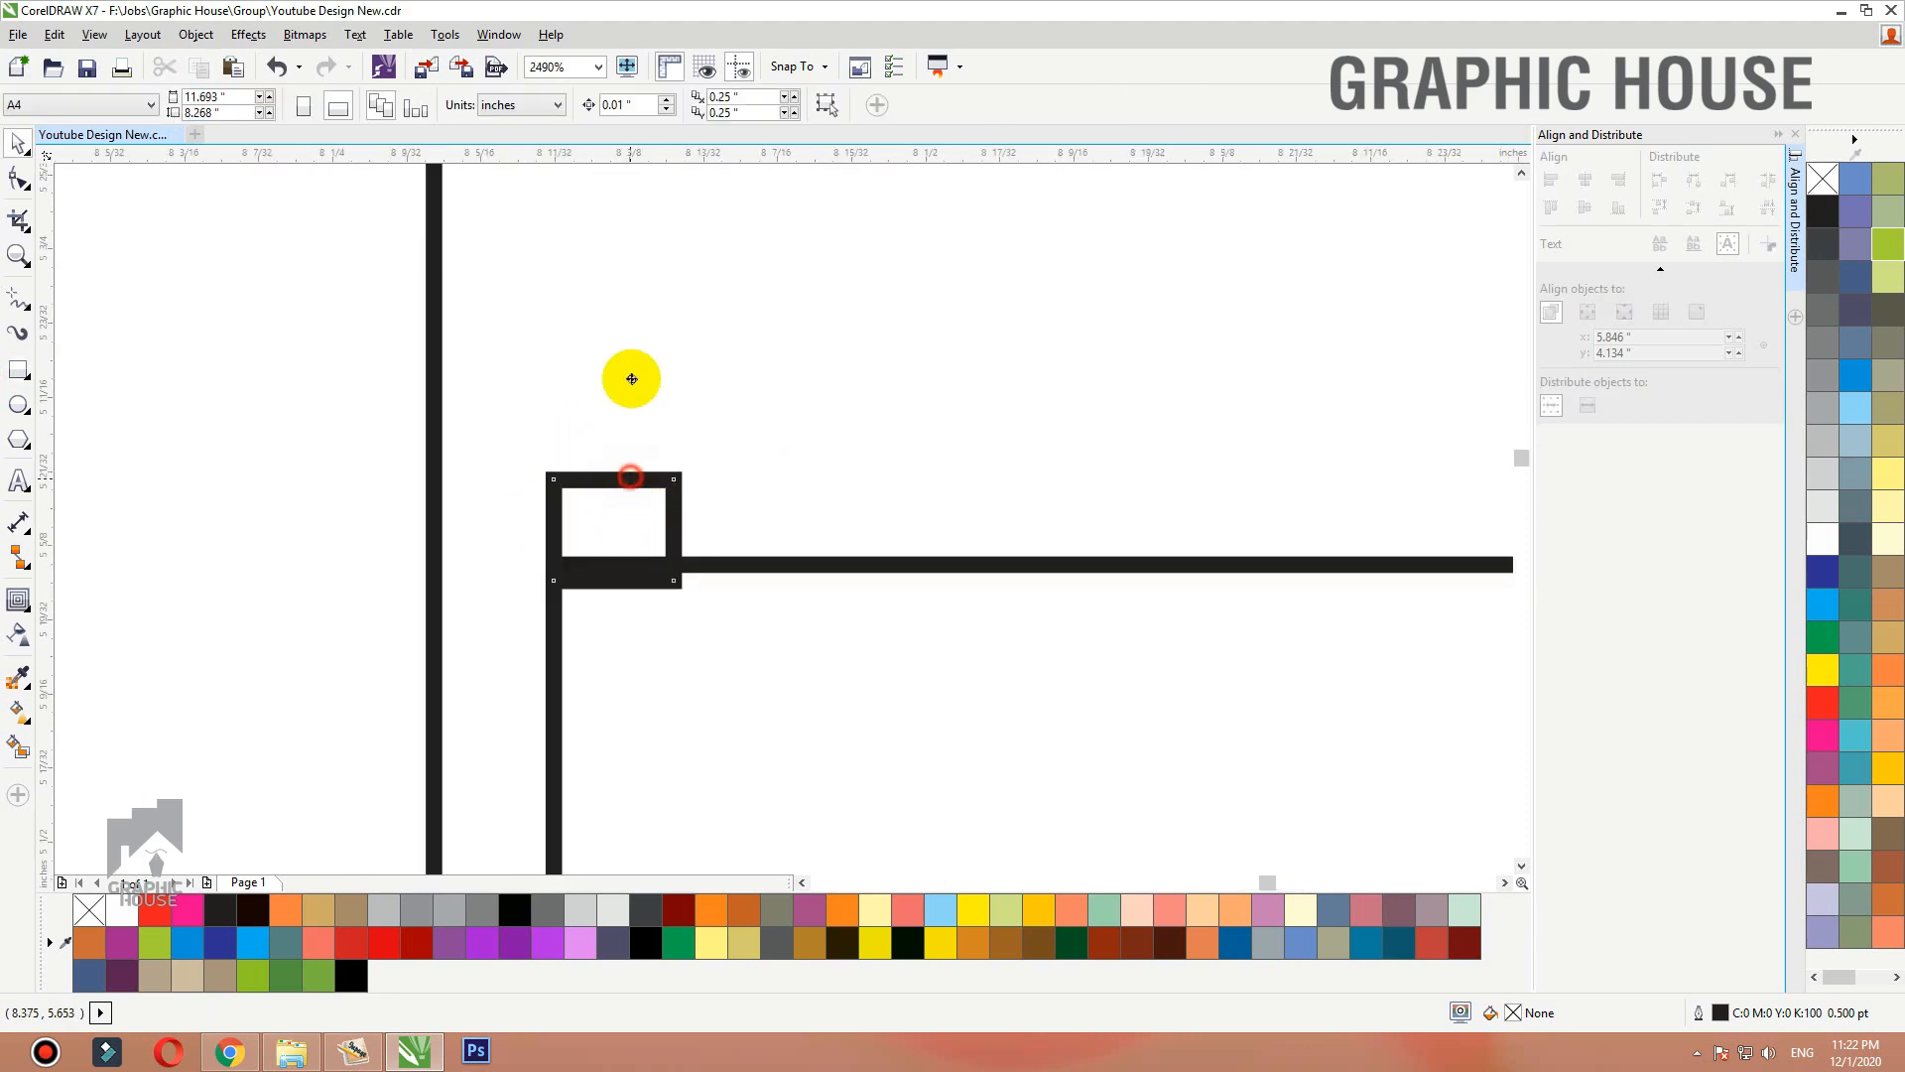
left_click_drag(632, 379, 632, 376)
left_click_drag(613, 486, 613, 558)
key("ctrl+z")
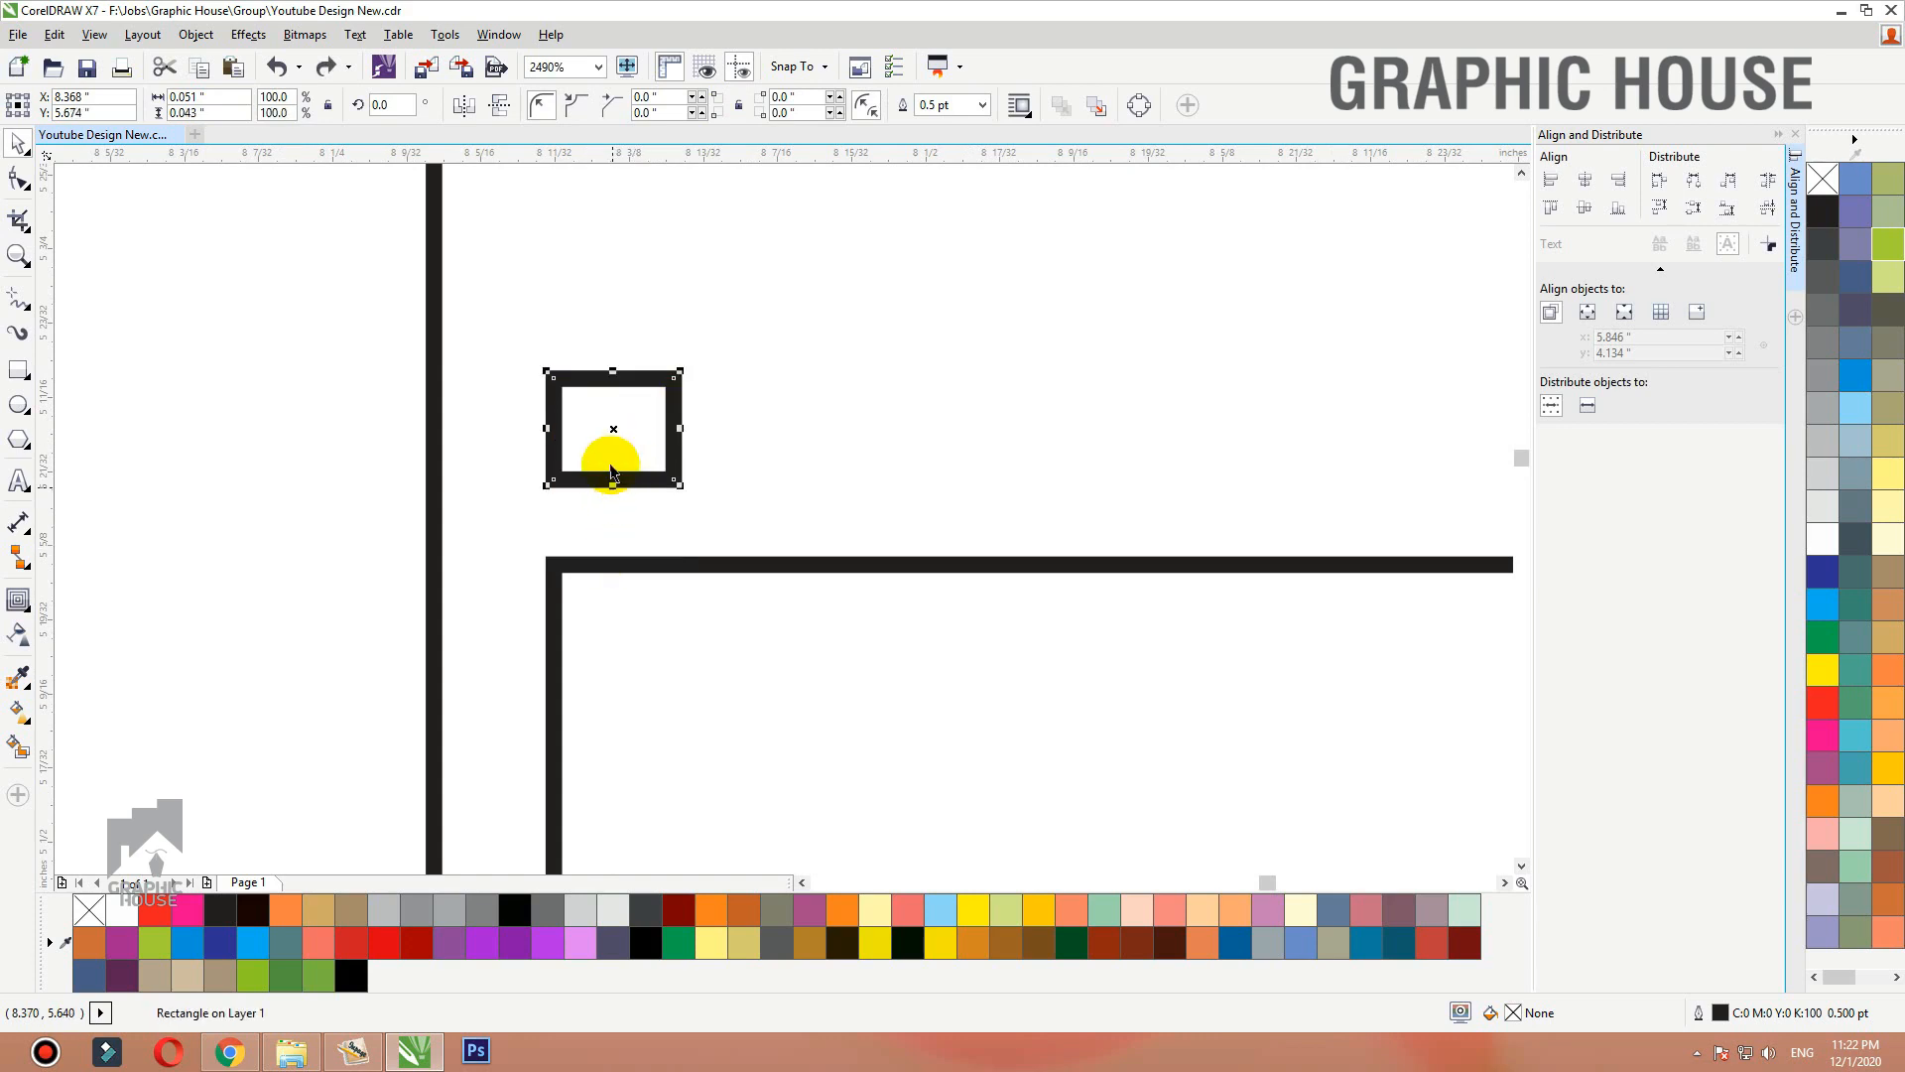
left_click_drag(553, 484, 638, 508)
left_click_drag(715, 511, 735, 511)
key("ctrl+z")
right_click(735, 511)
left_click(655, 495)
key("ctrl+z")
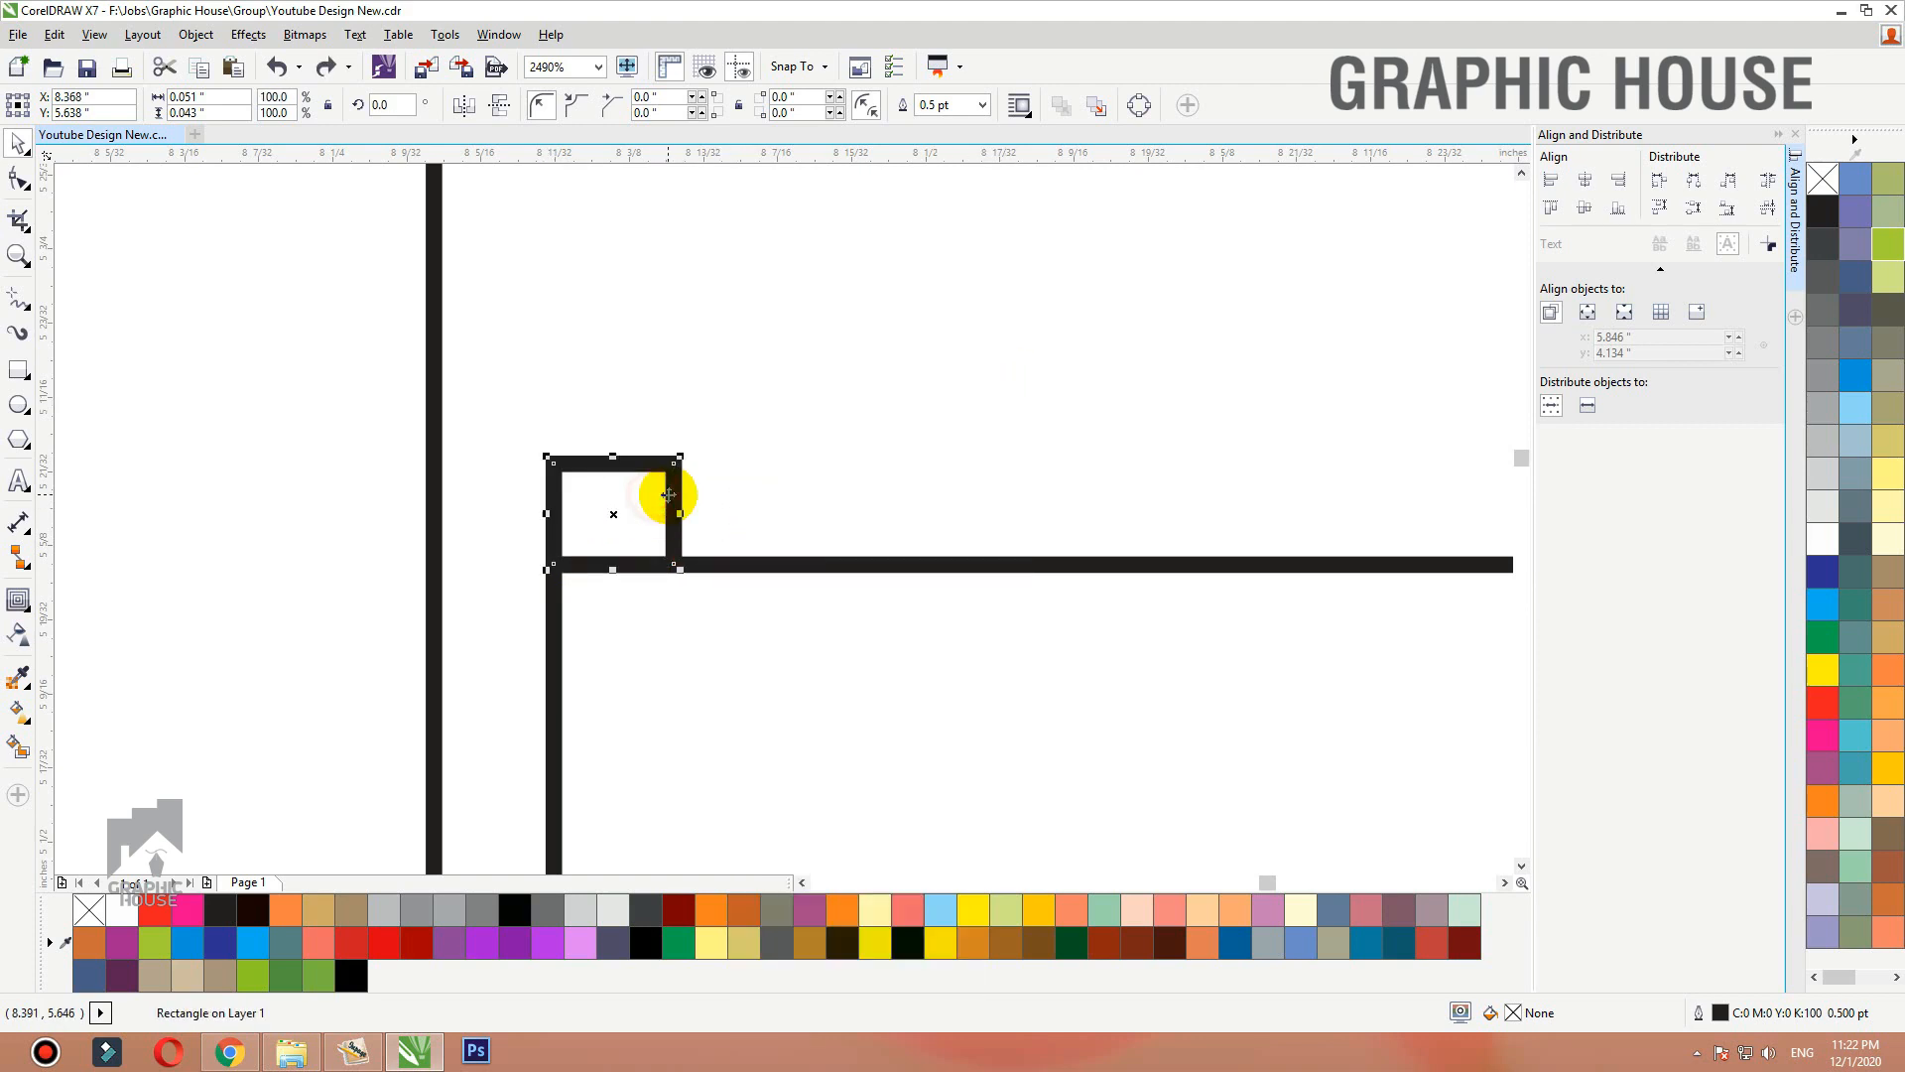
Place a copy of the small rectangle directly to the right of the original on the panel's top edge.
left_click_drag(680, 525, 671, 471)
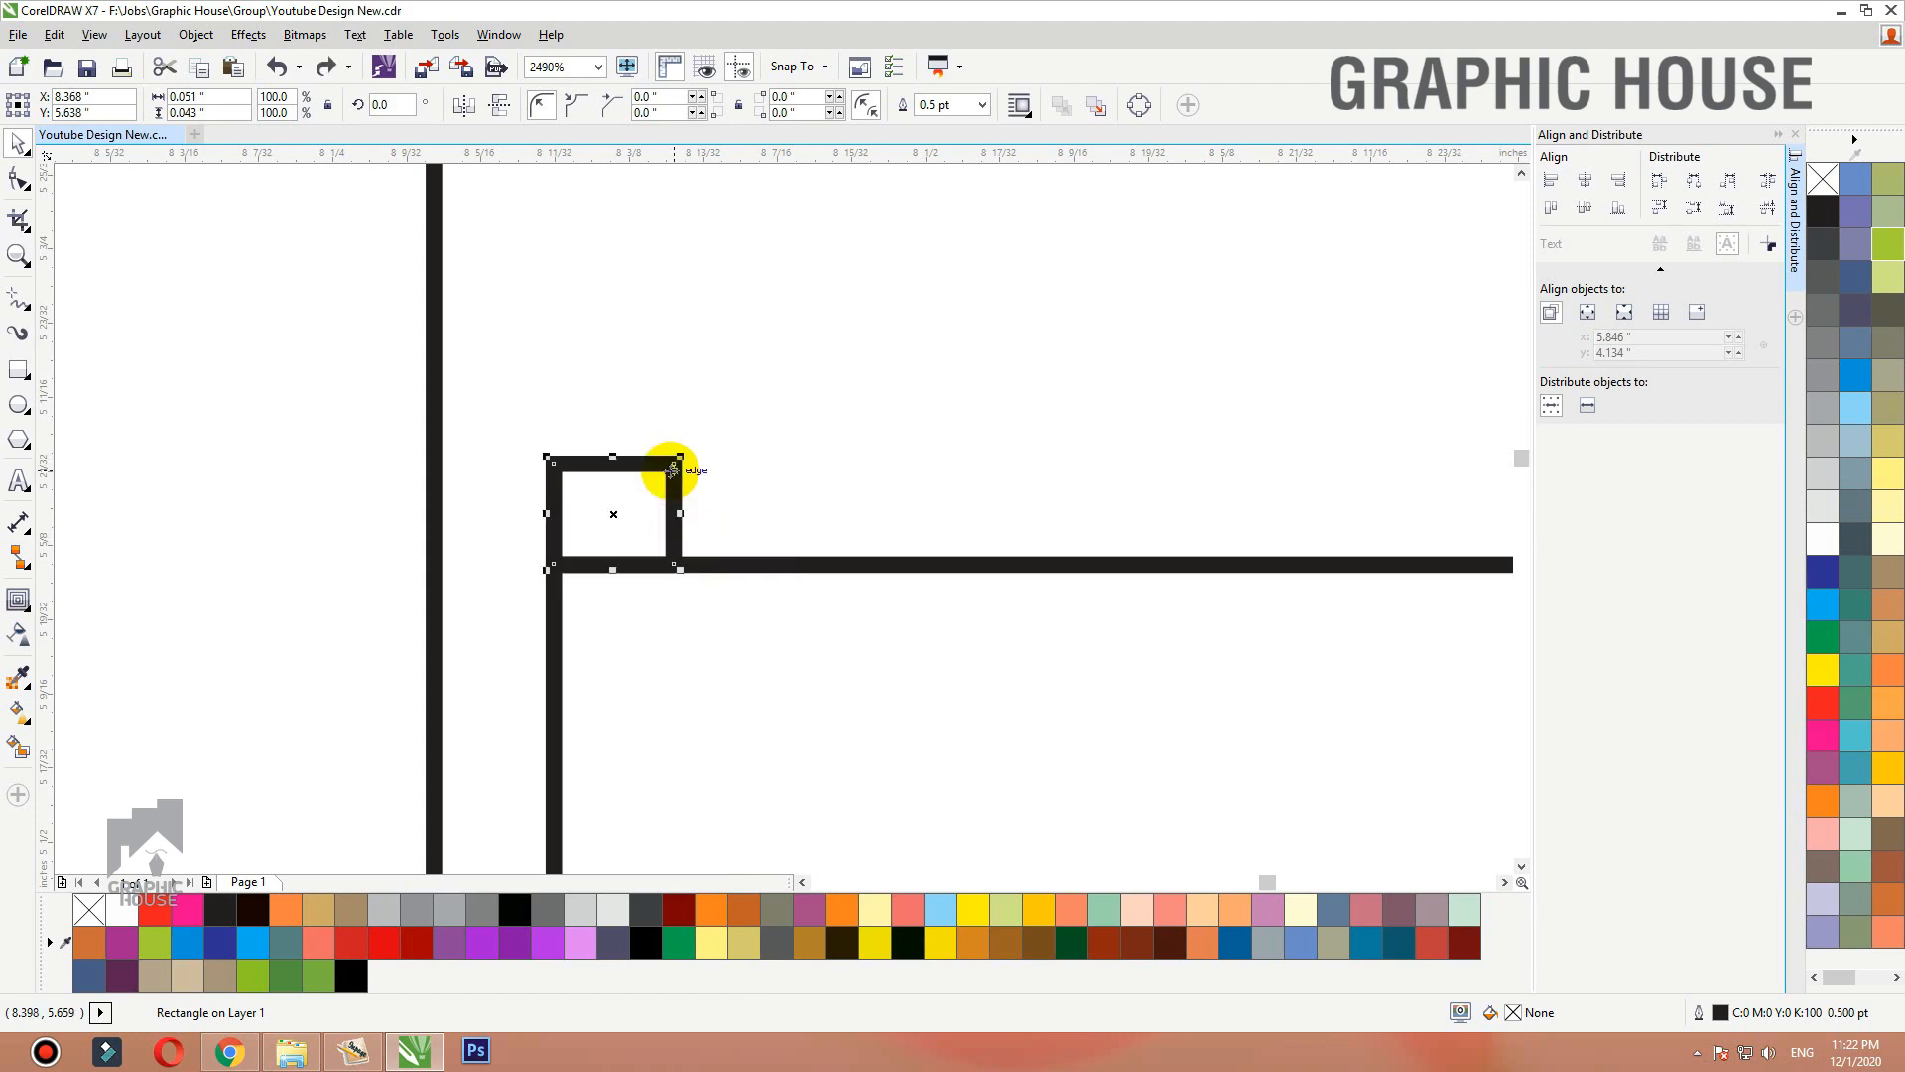
left_click_drag(545, 513, 488, 623)
right_click(944, 408)
Set the combined width of the two small rectangles to 0.1 inch and group them.
left_click(222, 97)
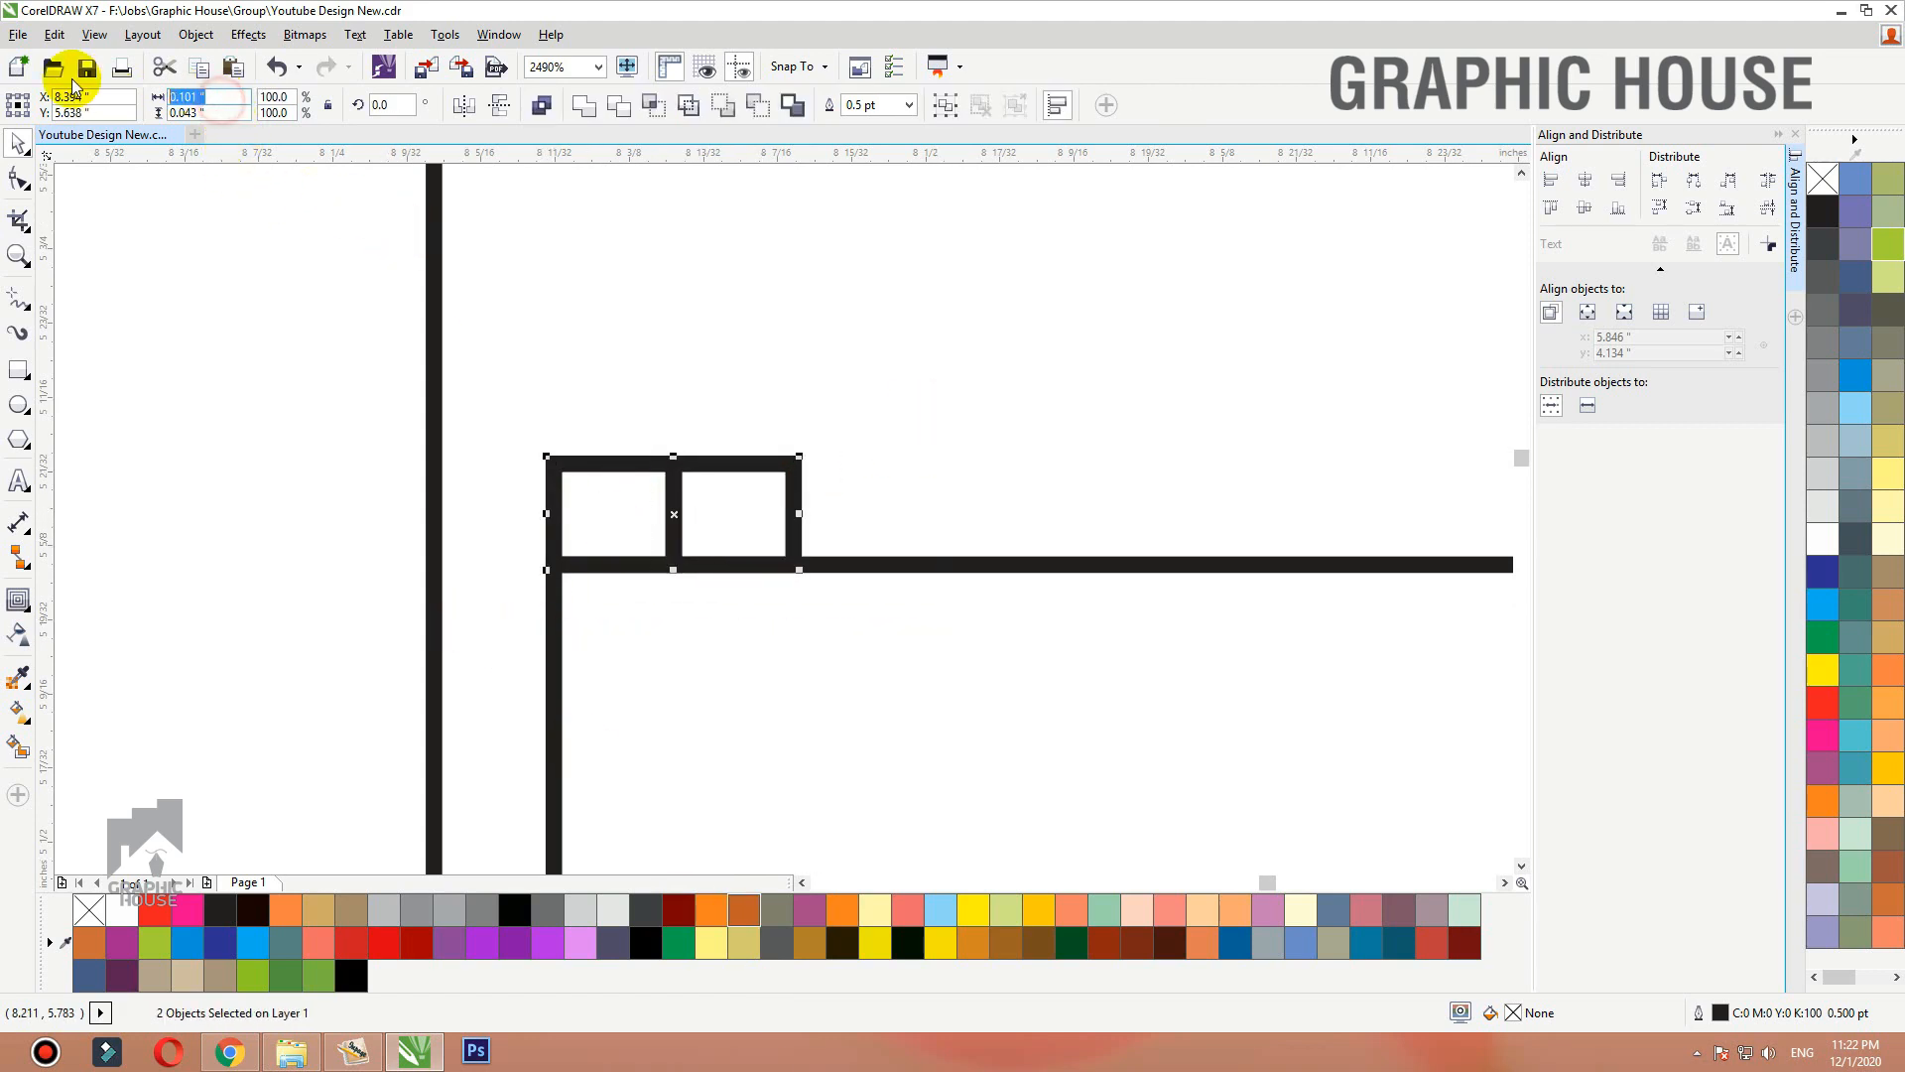
type("1")
key("Return")
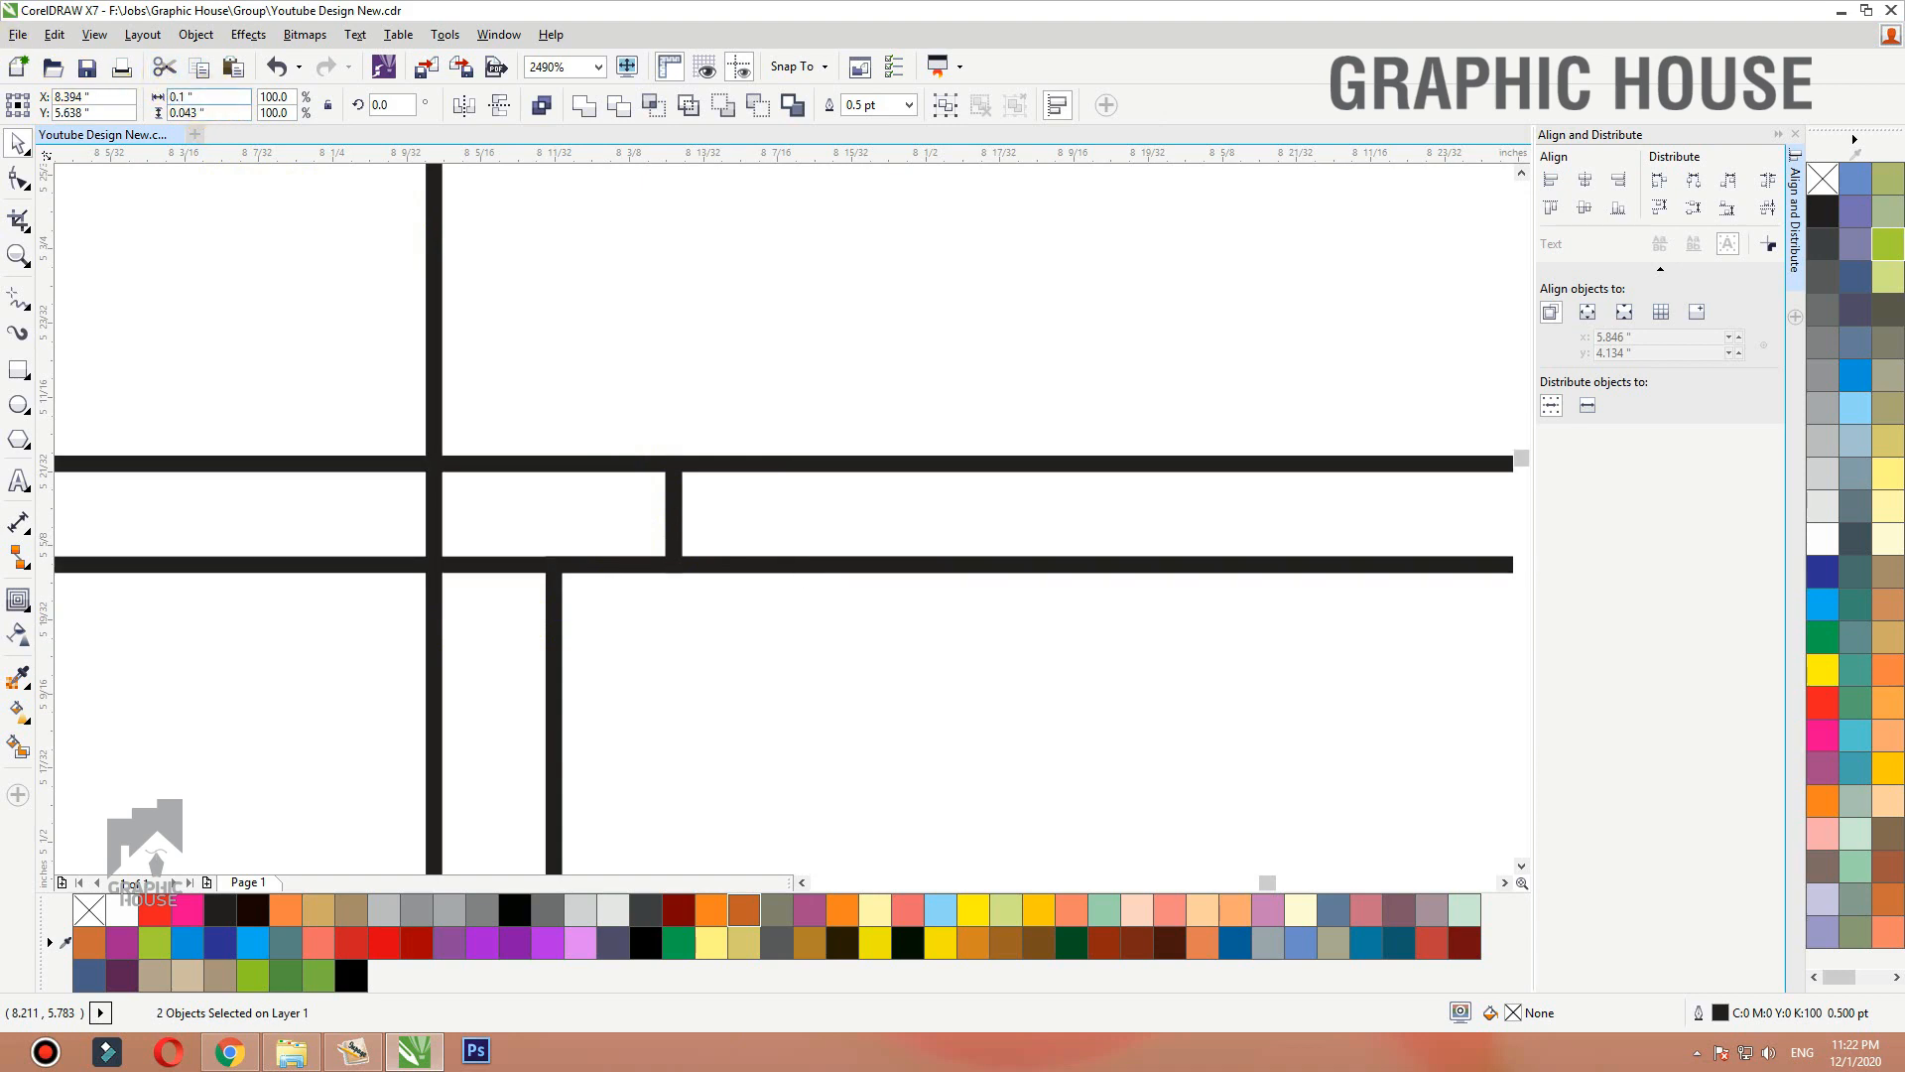
key("ctrl+g")
left_click(843, 561, "shift")
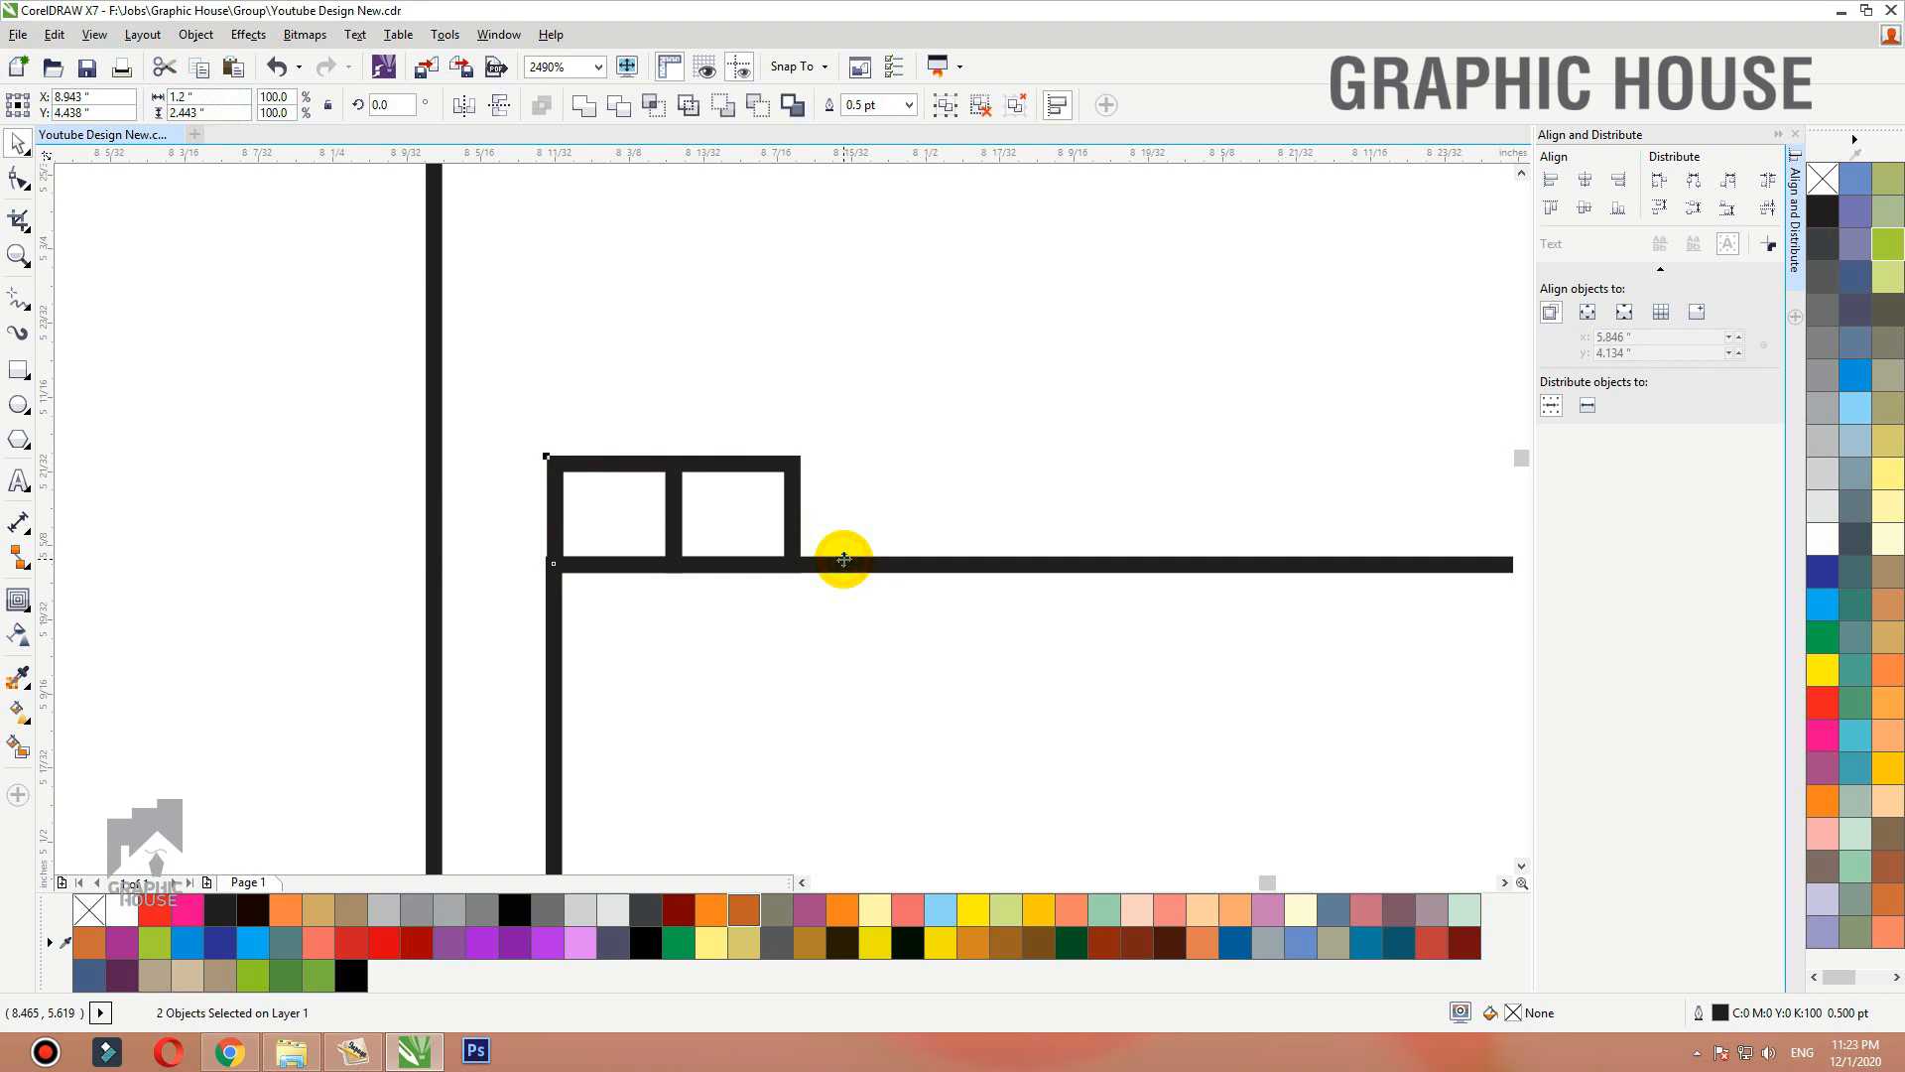
left_click(795, 467)
Duplicate the rectangle pair side by side repeatedly along the rightmost panel's full top edge.
scroll(795, 475, "down", 4)
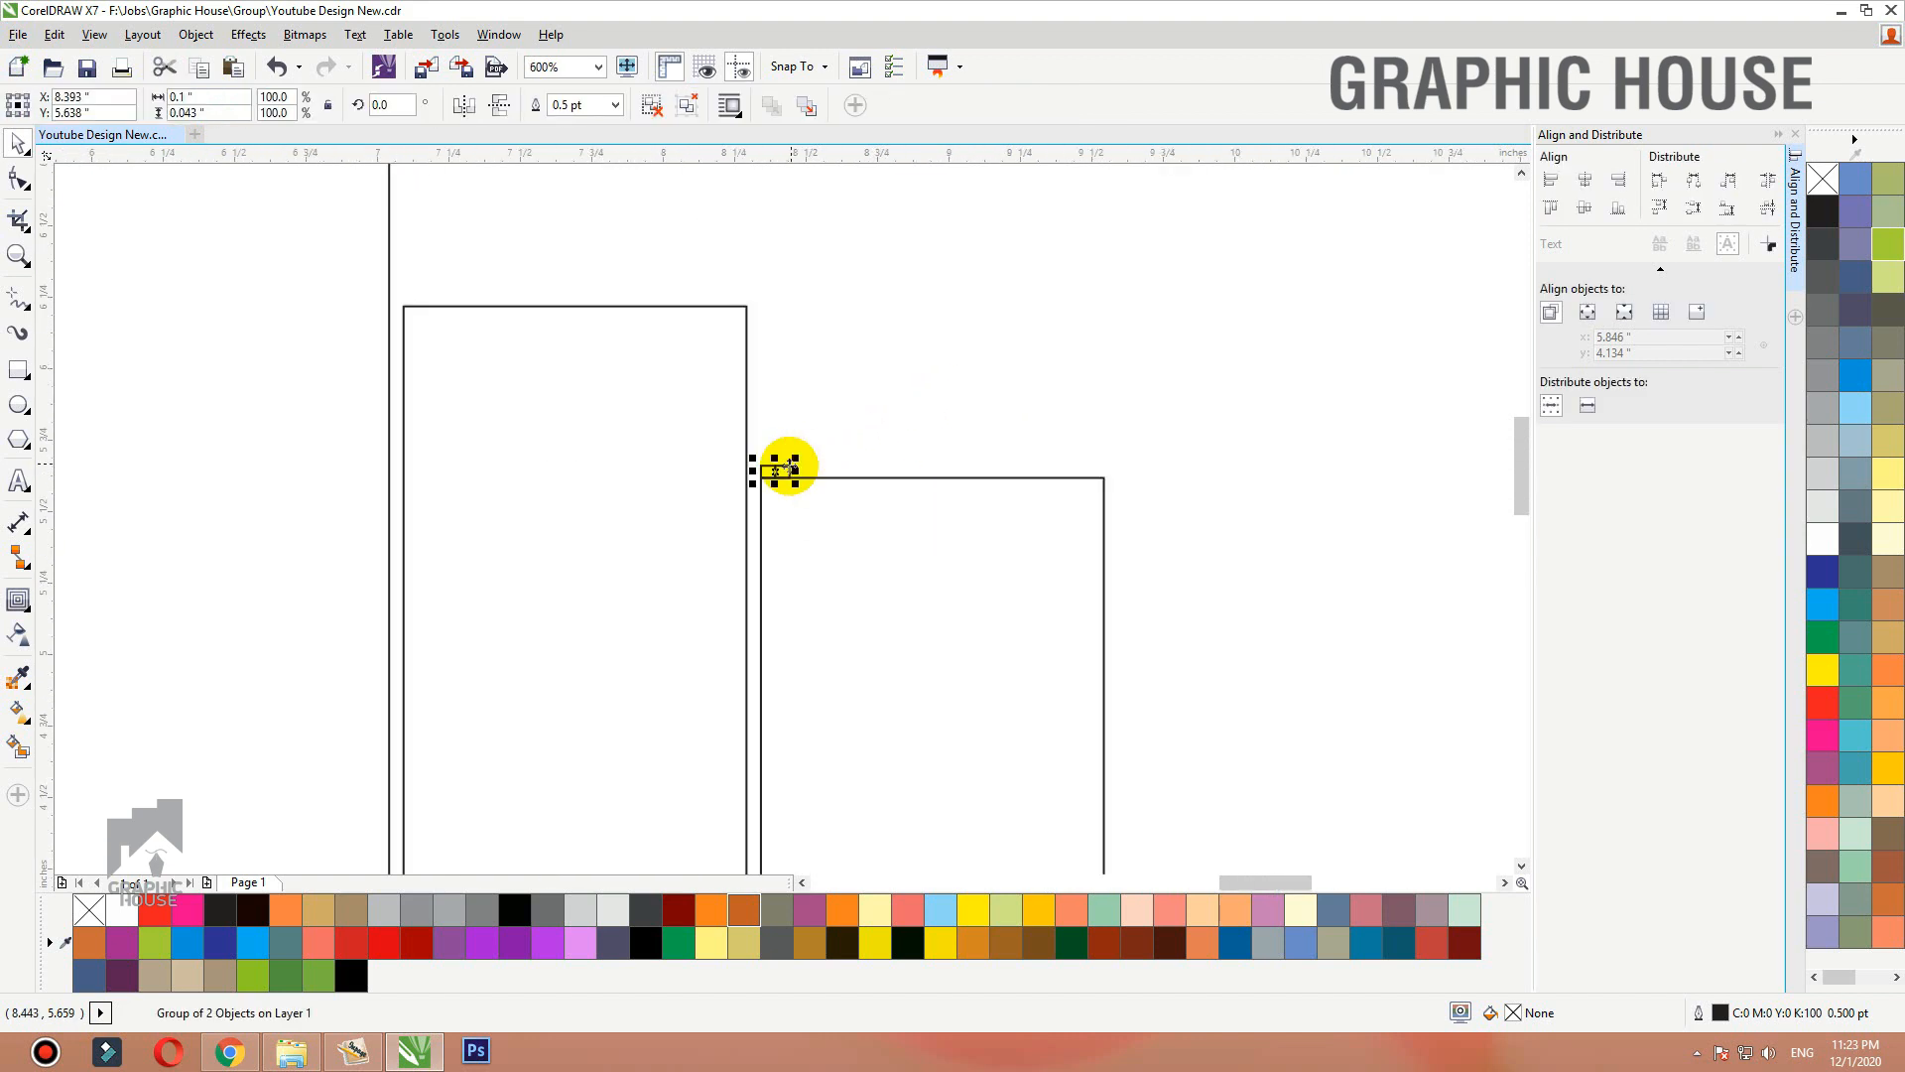
scroll(516, 392, "up", 2)
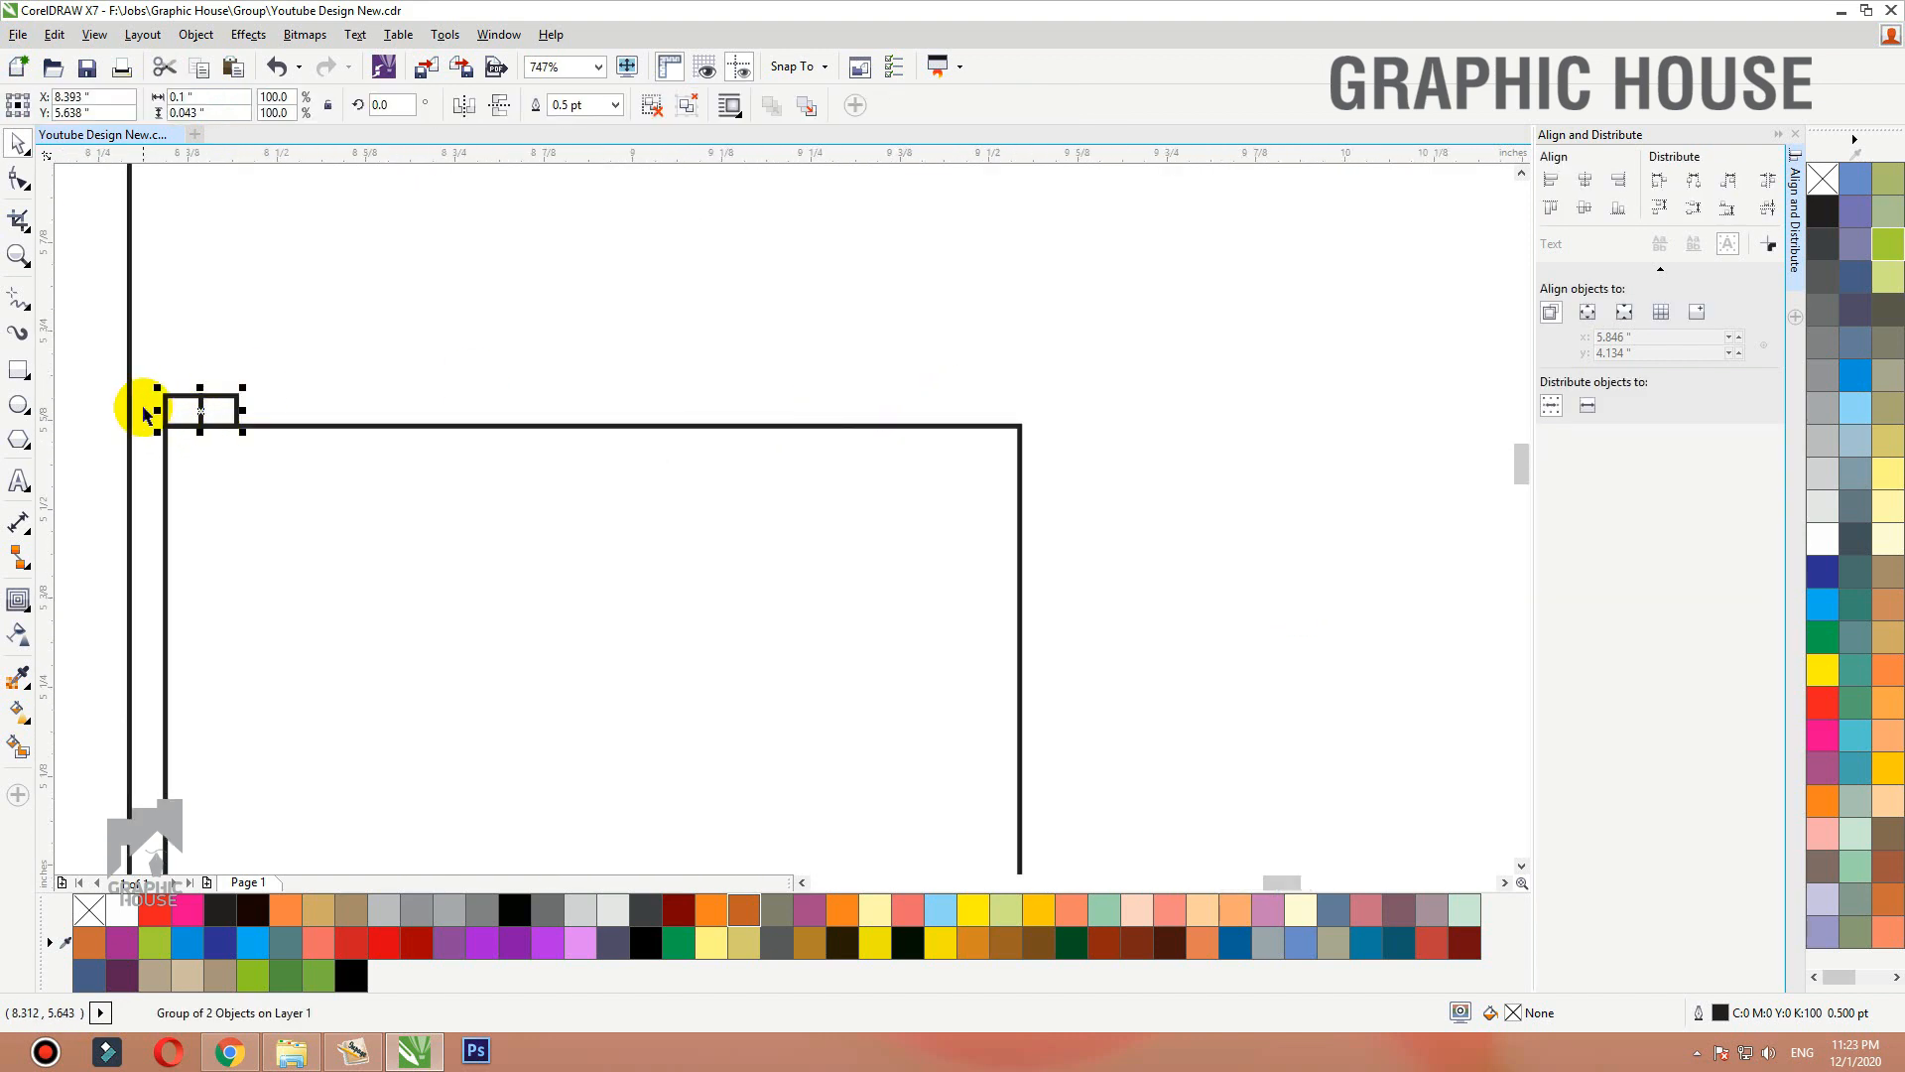
left_click_drag(143, 412, 271, 409)
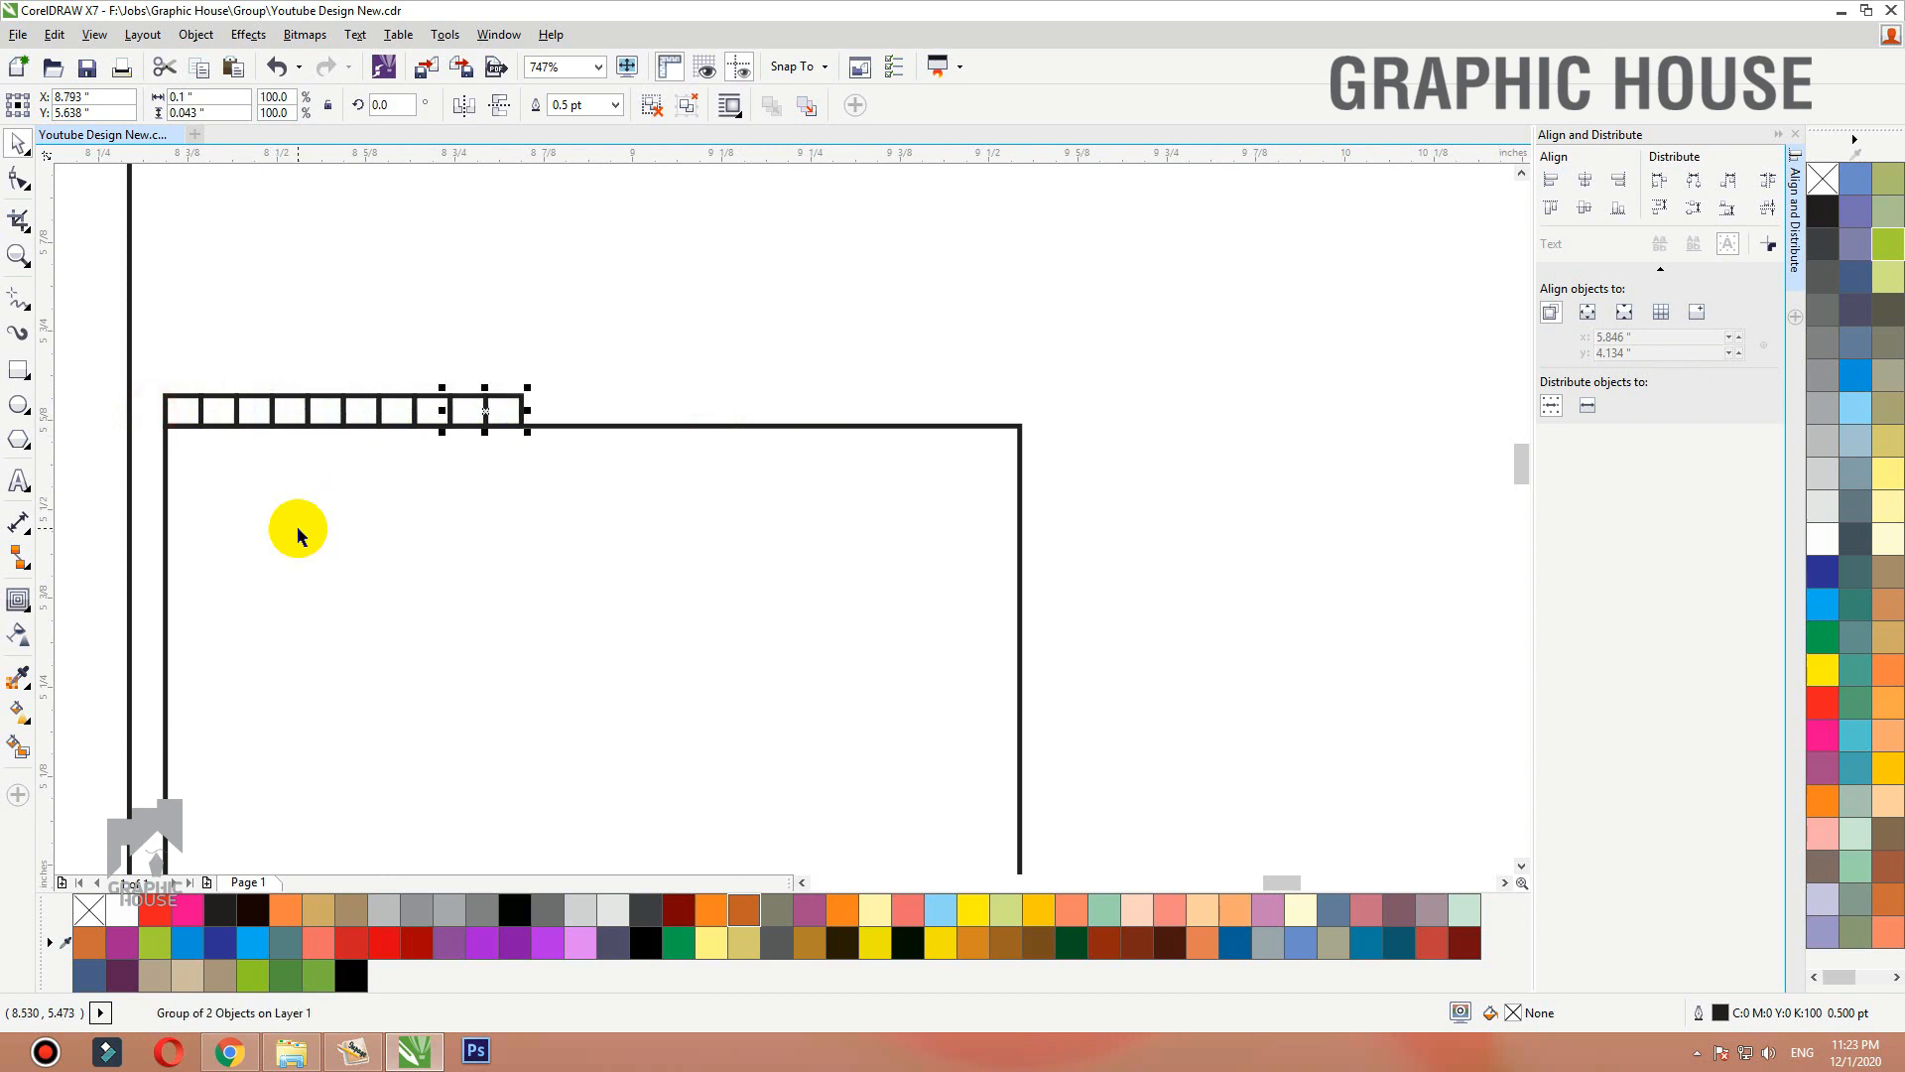
key("ctrl+r")
key("ctrl+r")
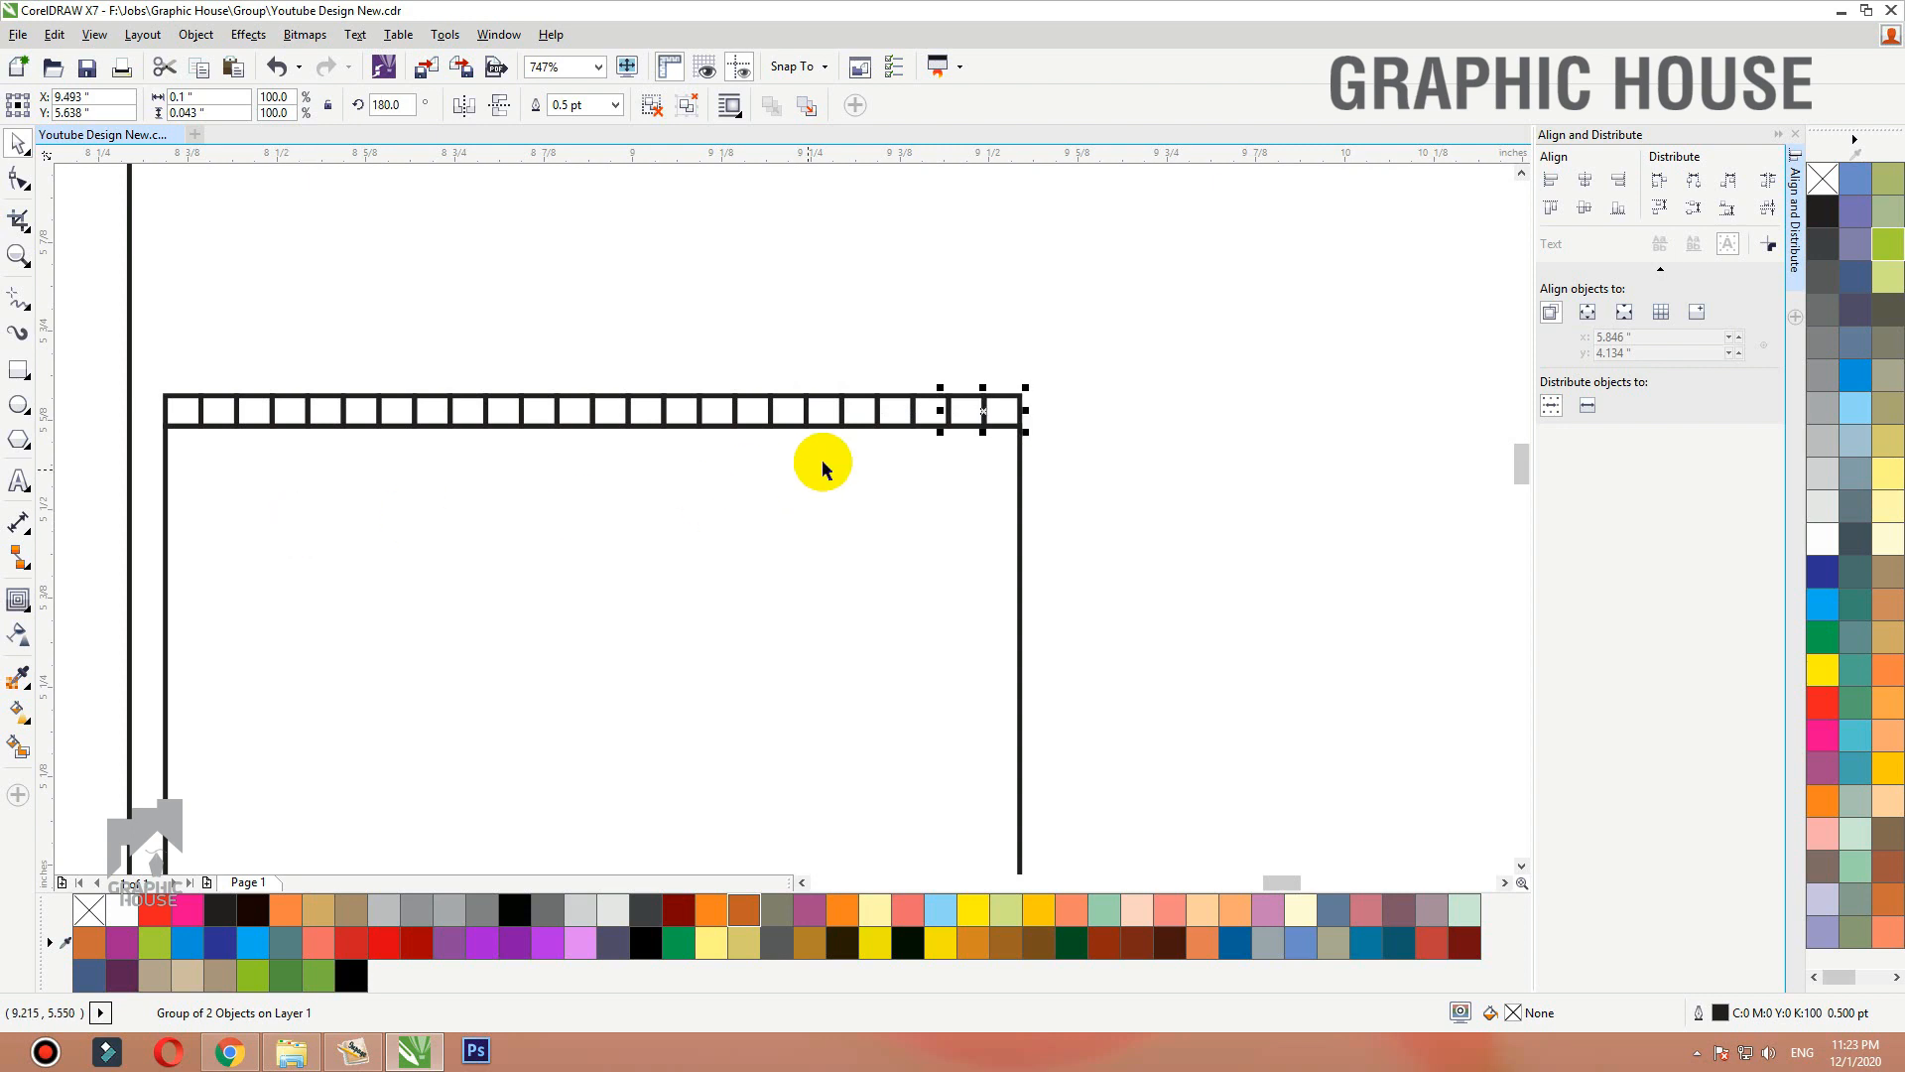
Delete all the repeated rectangle pairs above the rightmost panel except the first one.
left_click_drag(1127, 378, 226, 476)
left_click(1846, 715)
key("Delete")
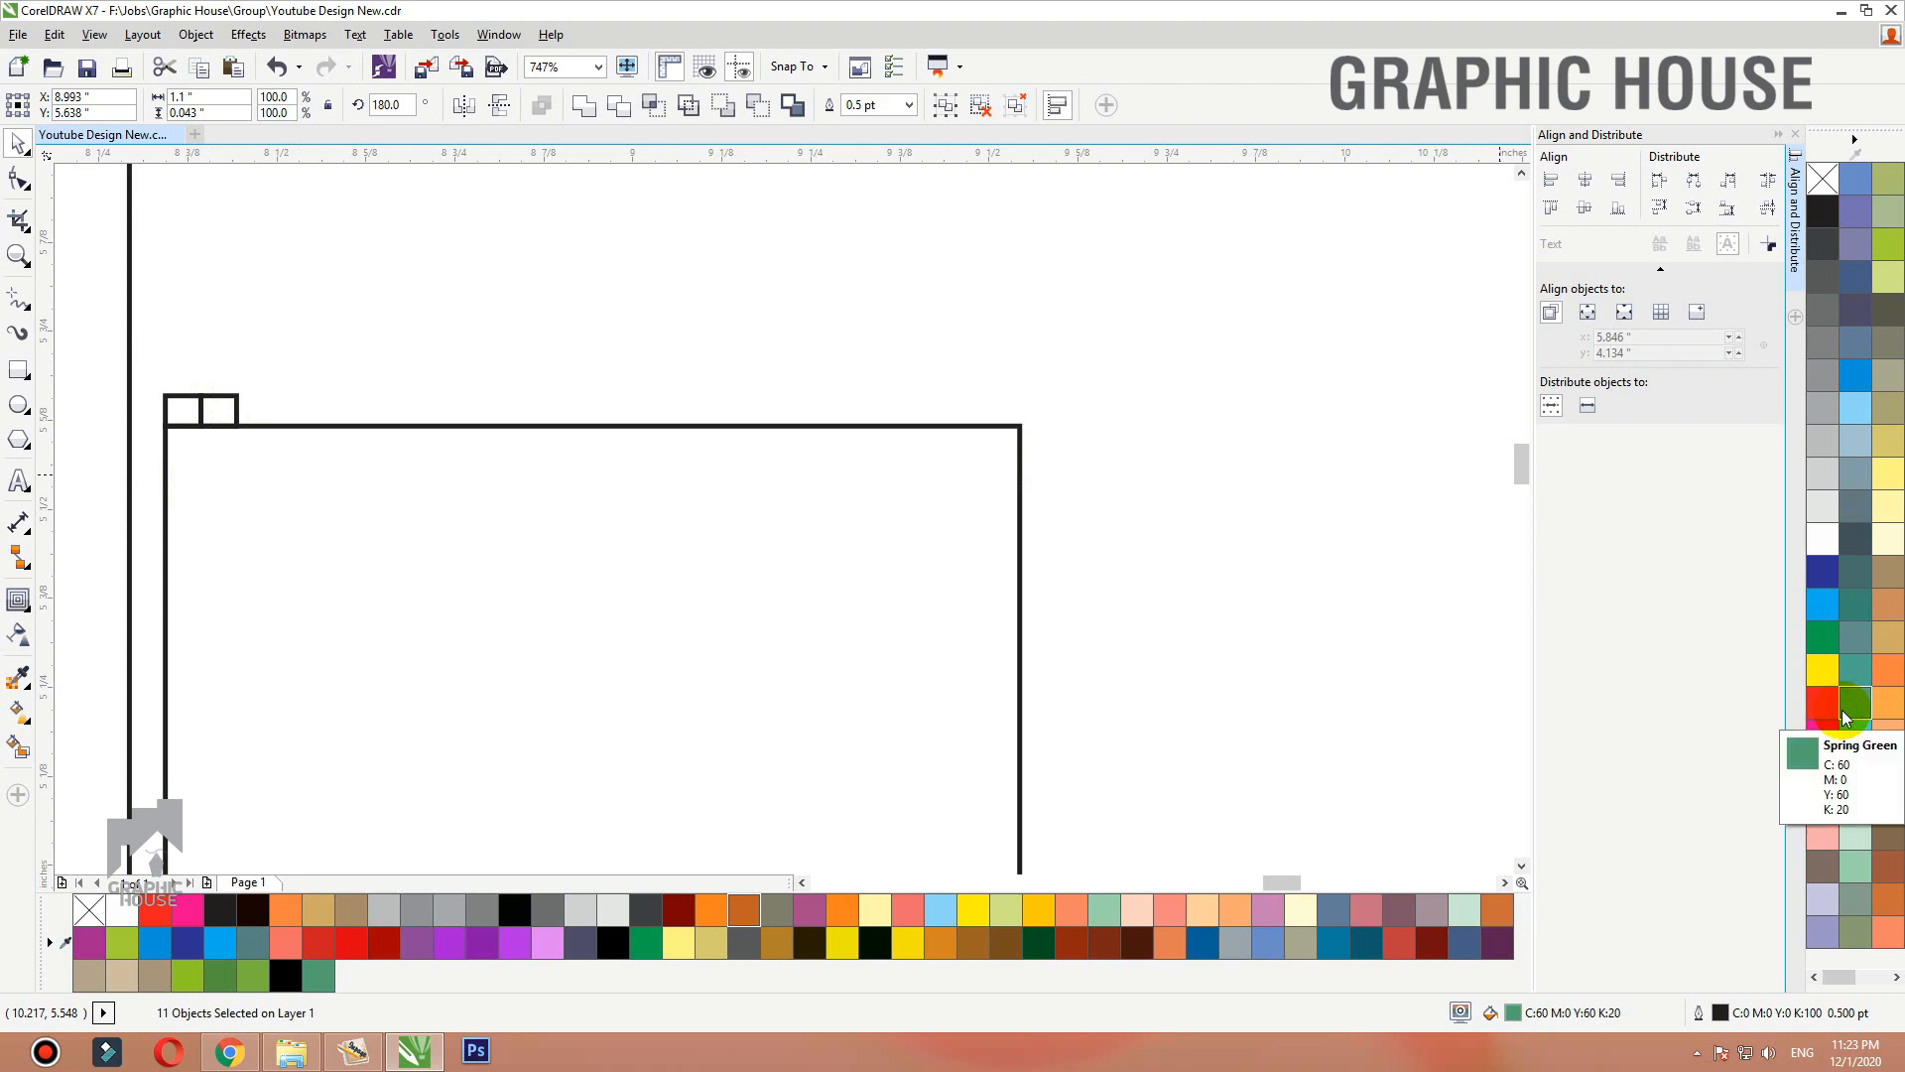
Delete one rectangle of the remaining pair and move the other into the gap beside the rightmost panel.
left_click_drag(510, 296, 80, 477)
left_click(279, 391)
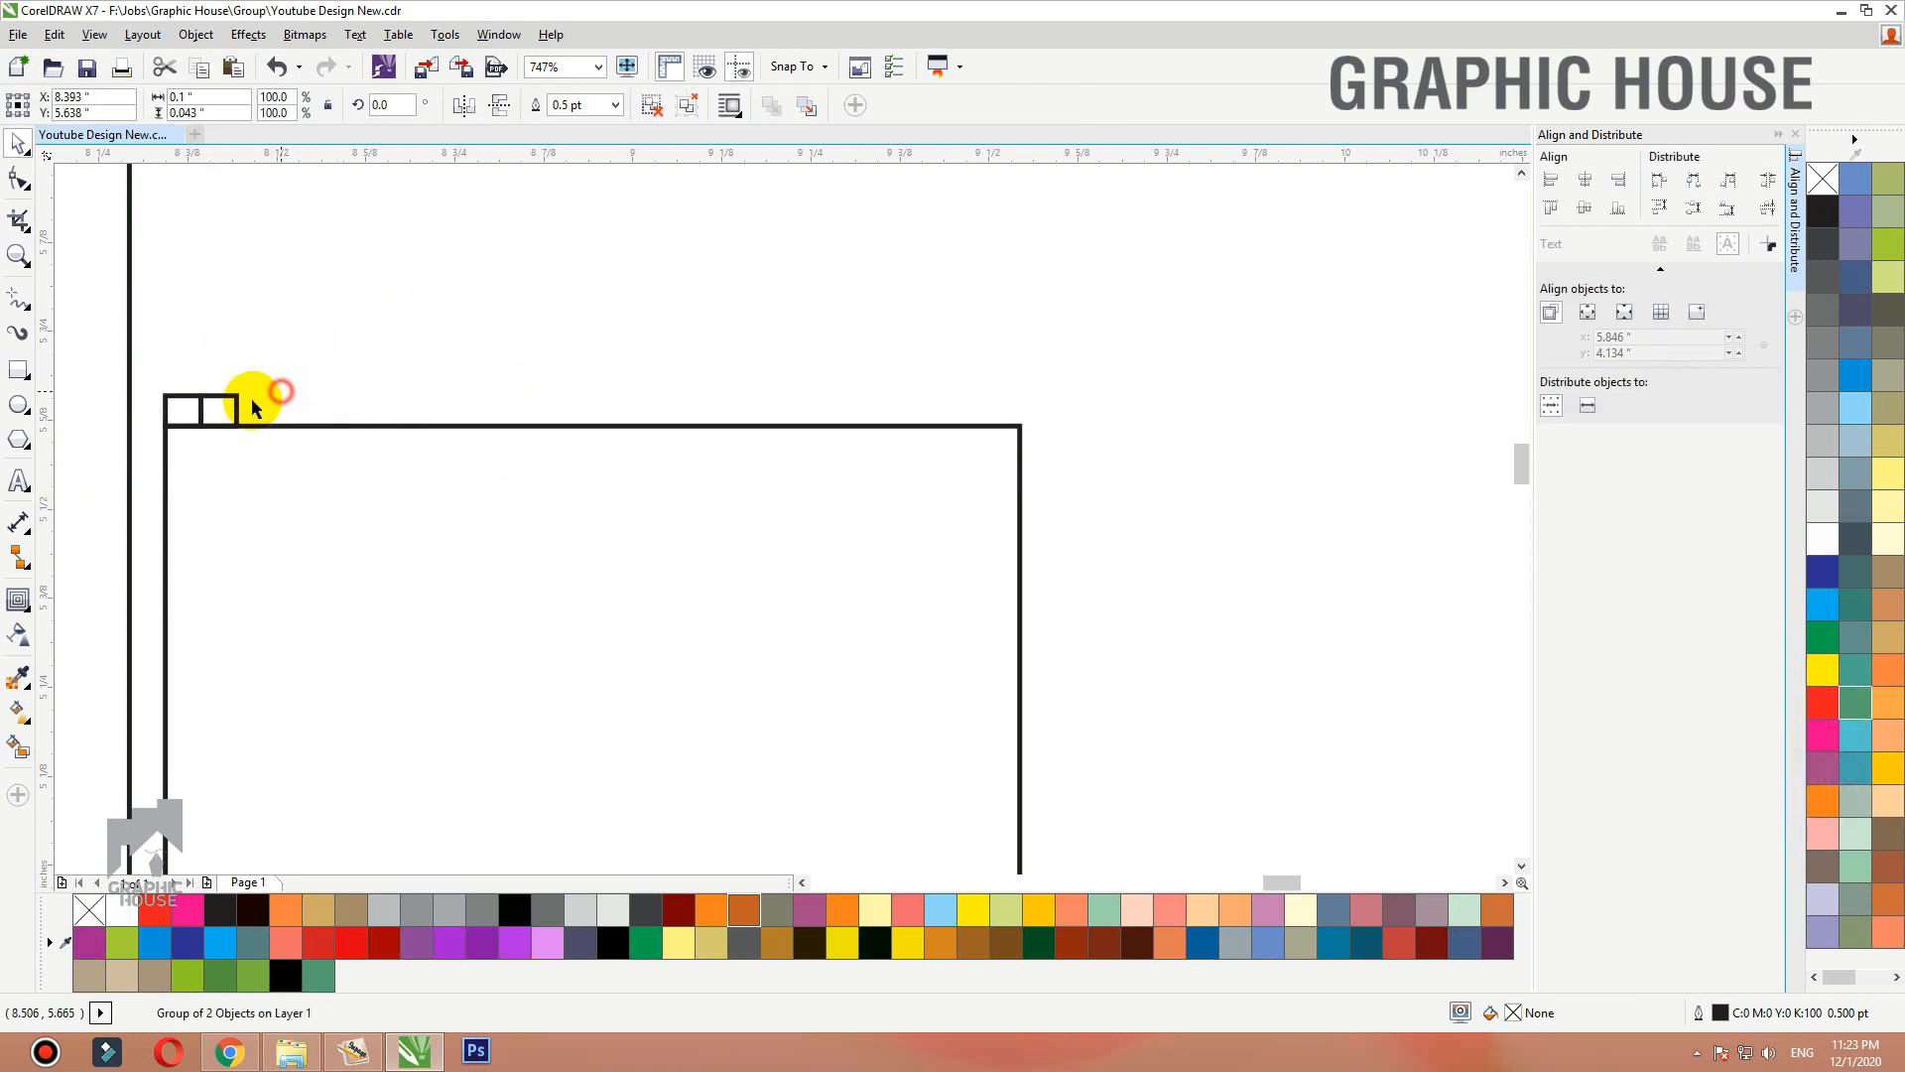
left_click(235, 405, "ctrl")
key("Delete")
left_click_drag(202, 425, 166, 437)
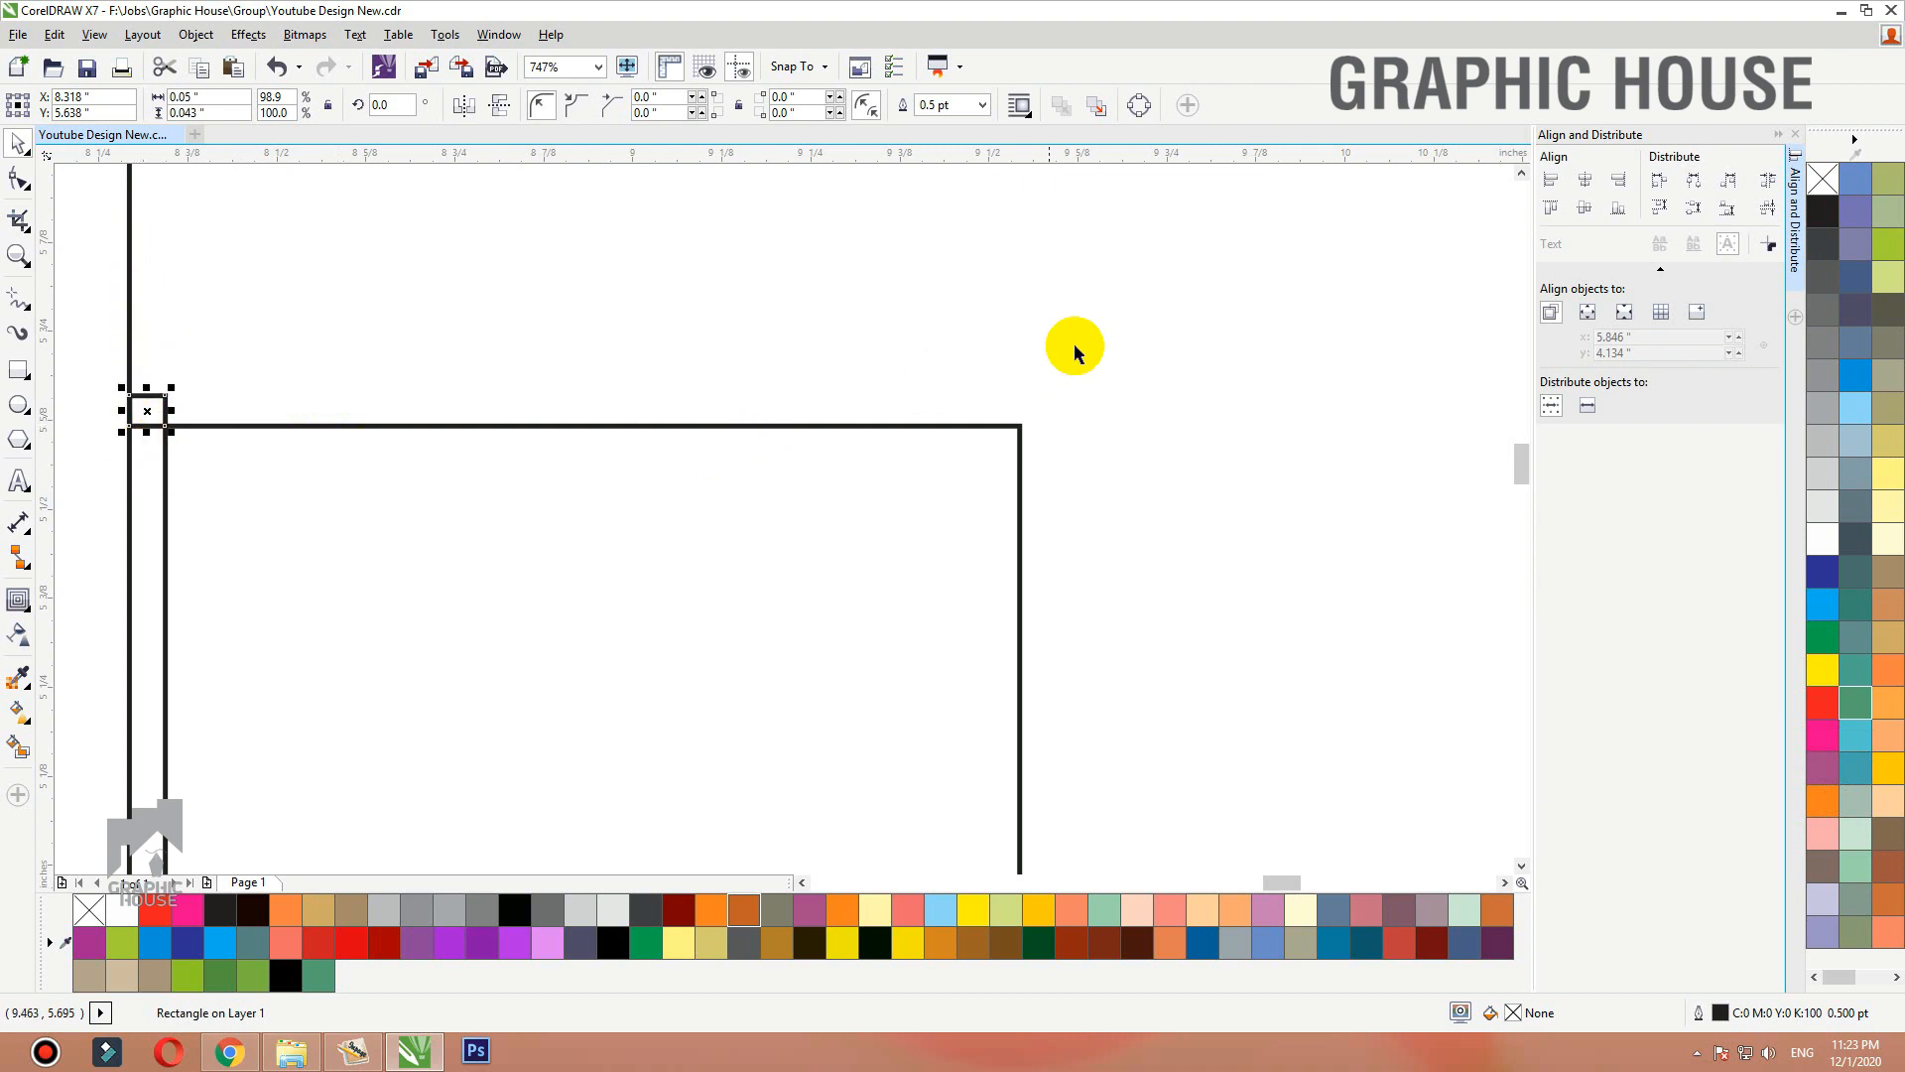
scroll(1067, 347, "down", 3)
scroll(957, 396, "down", 1)
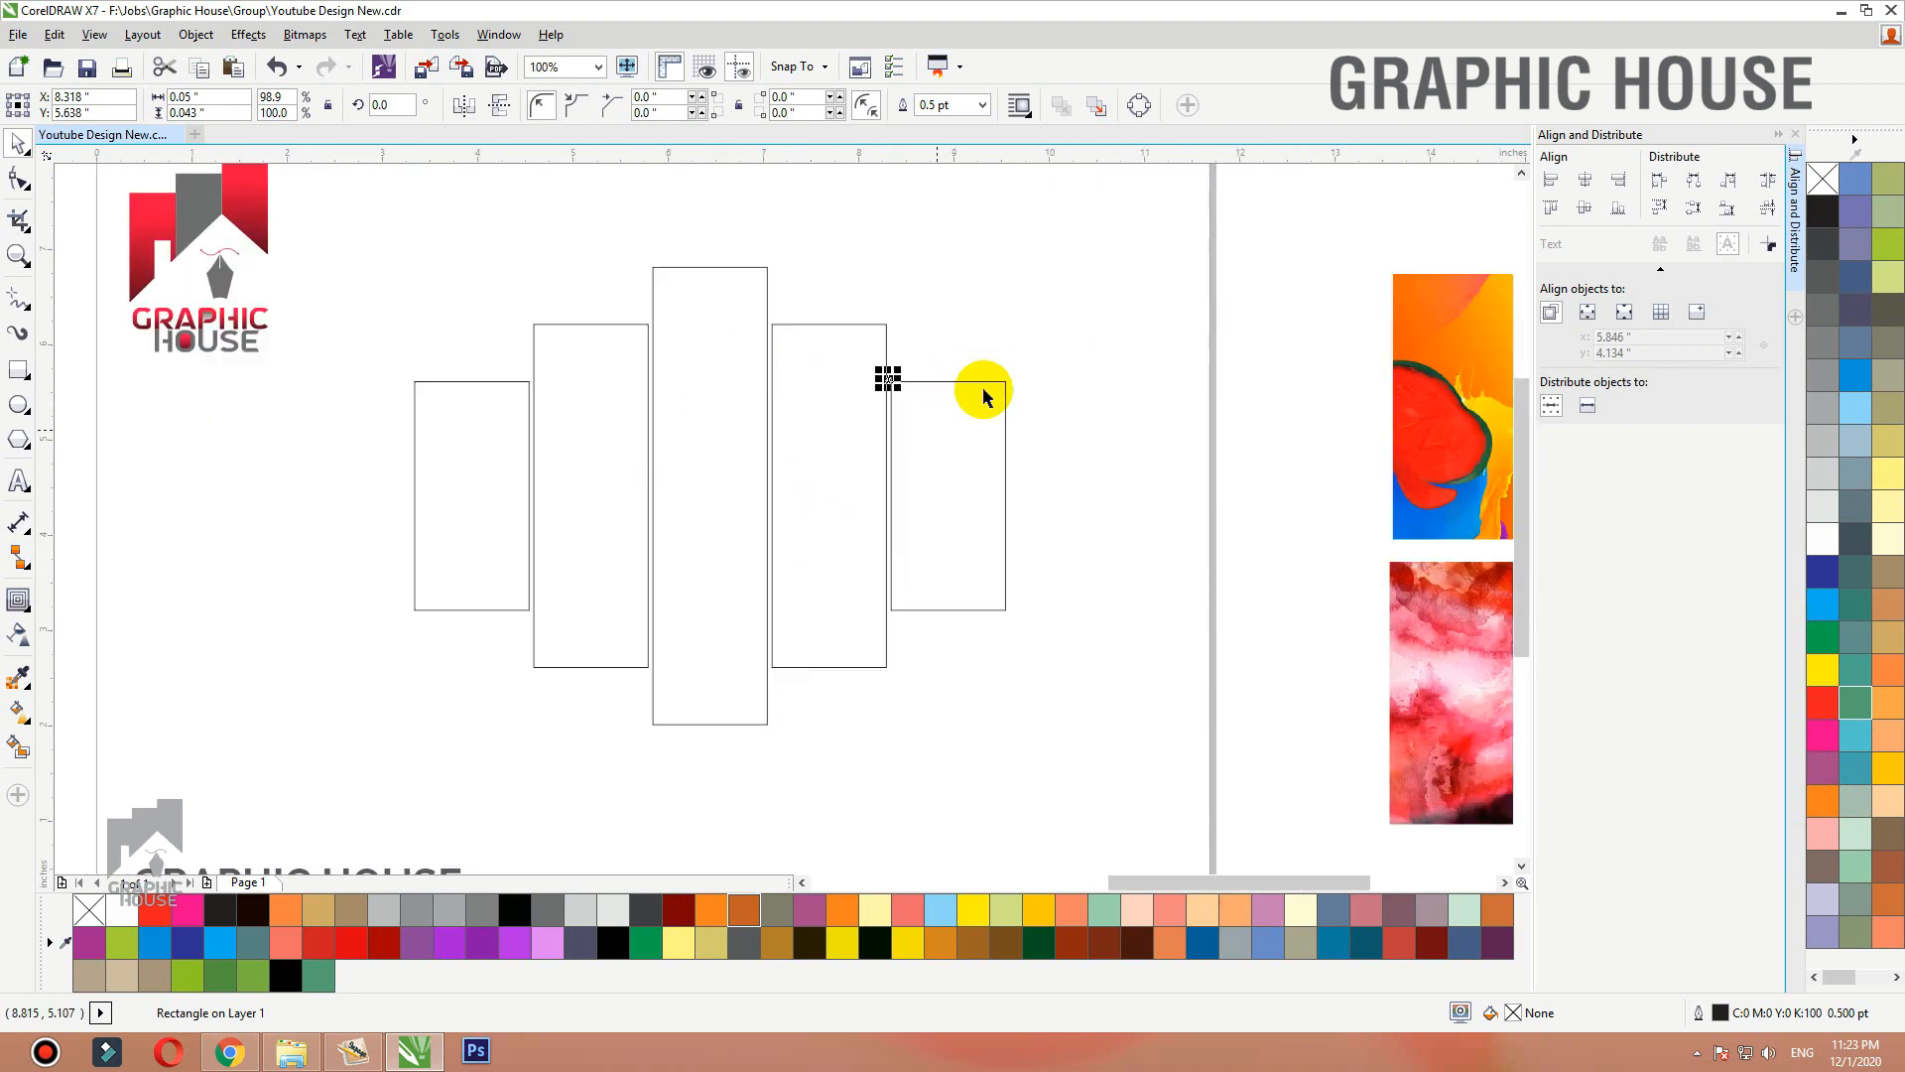
Weld the five panel rectangles into a single curve object.
left_click(1060, 328)
key("F2")
left_click_drag(1012, 227, 403, 698)
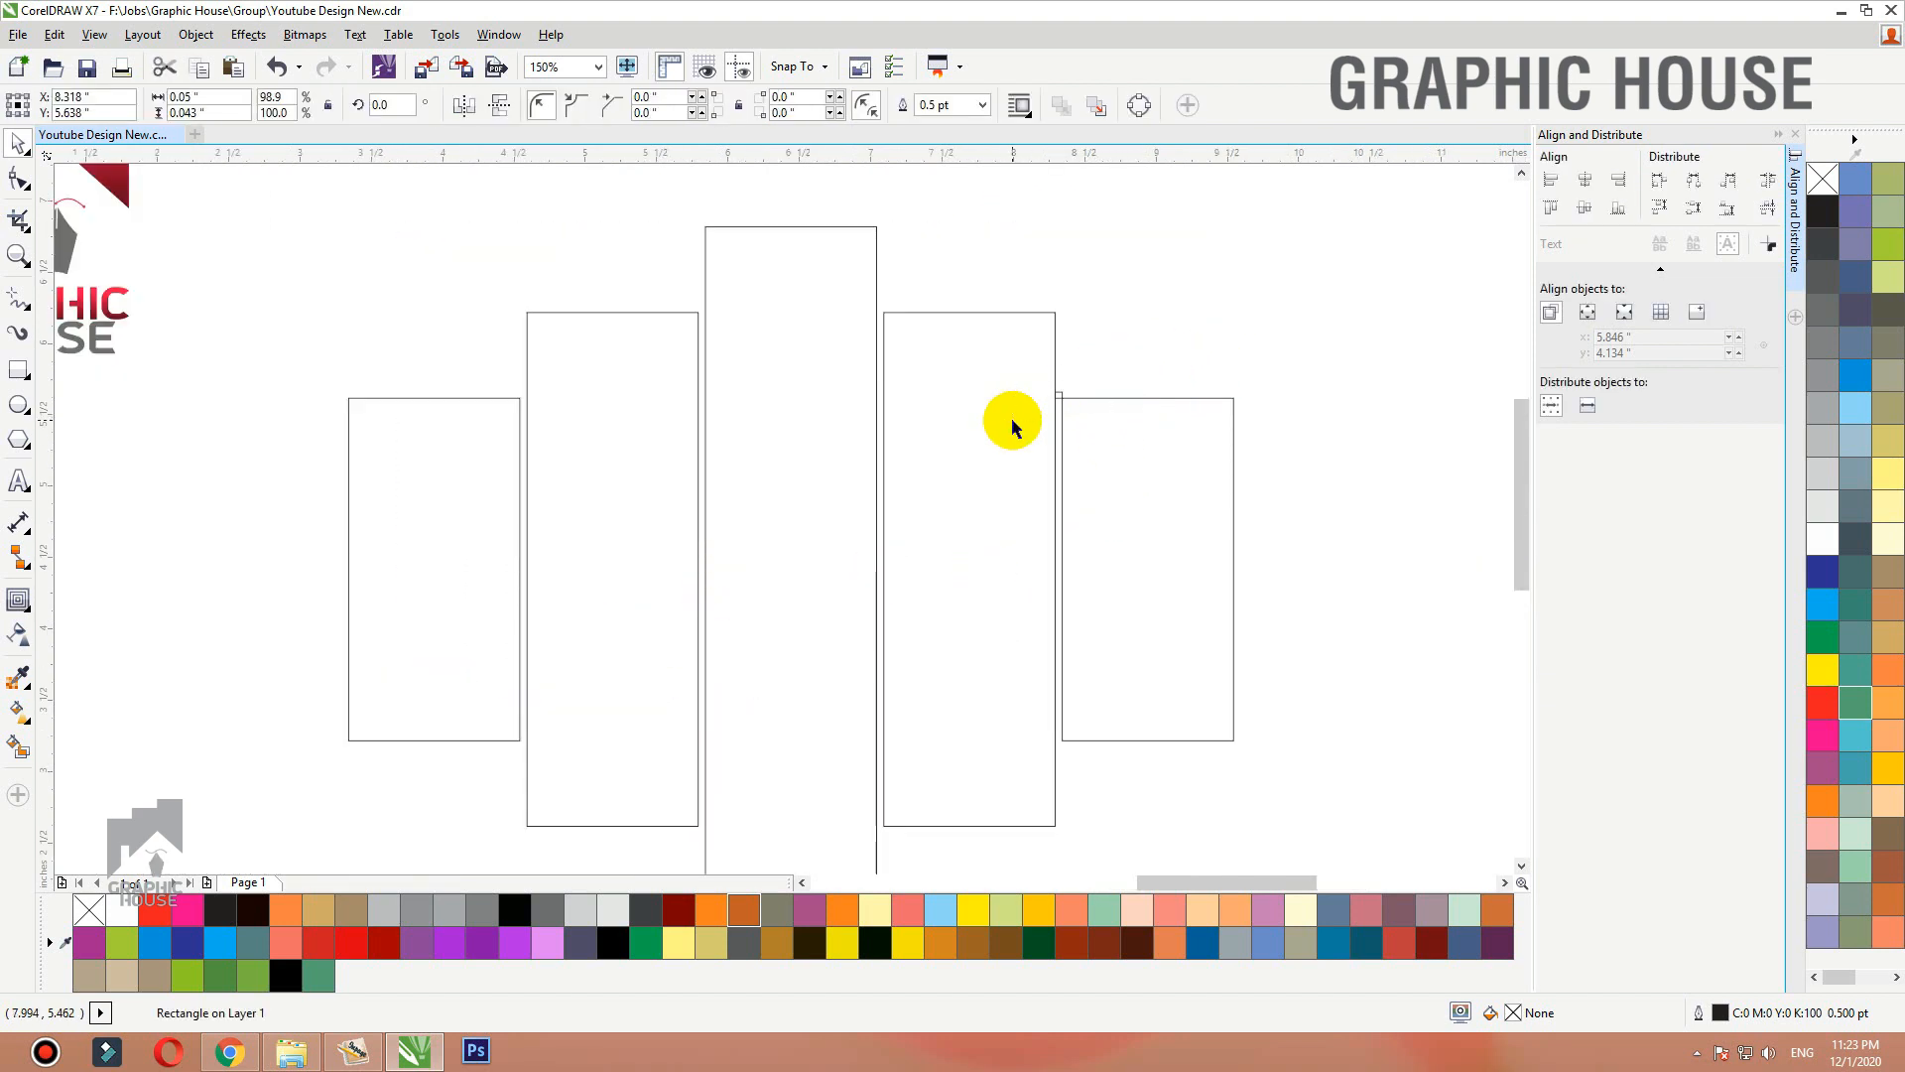
scroll(943, 417, "down", 1)
left_click_drag(1210, 290, 591, 715)
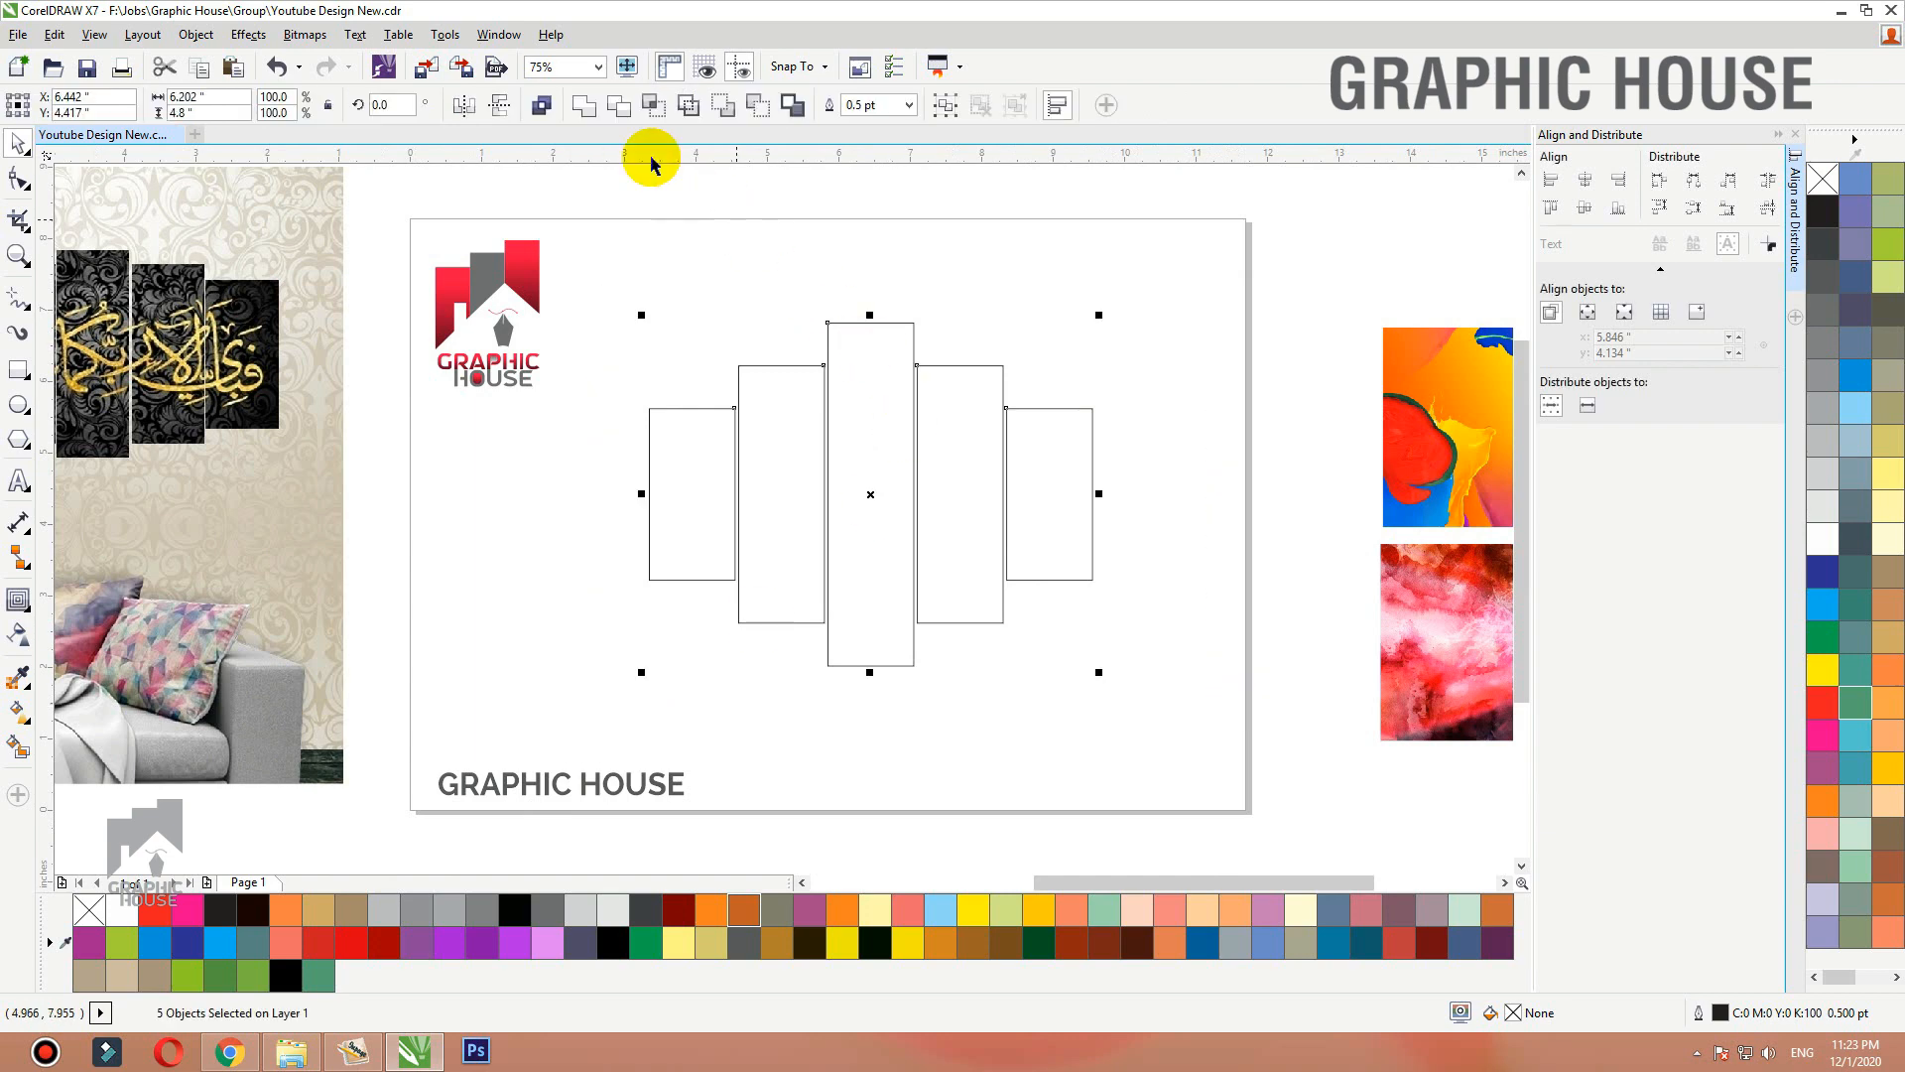
left_click(578, 107)
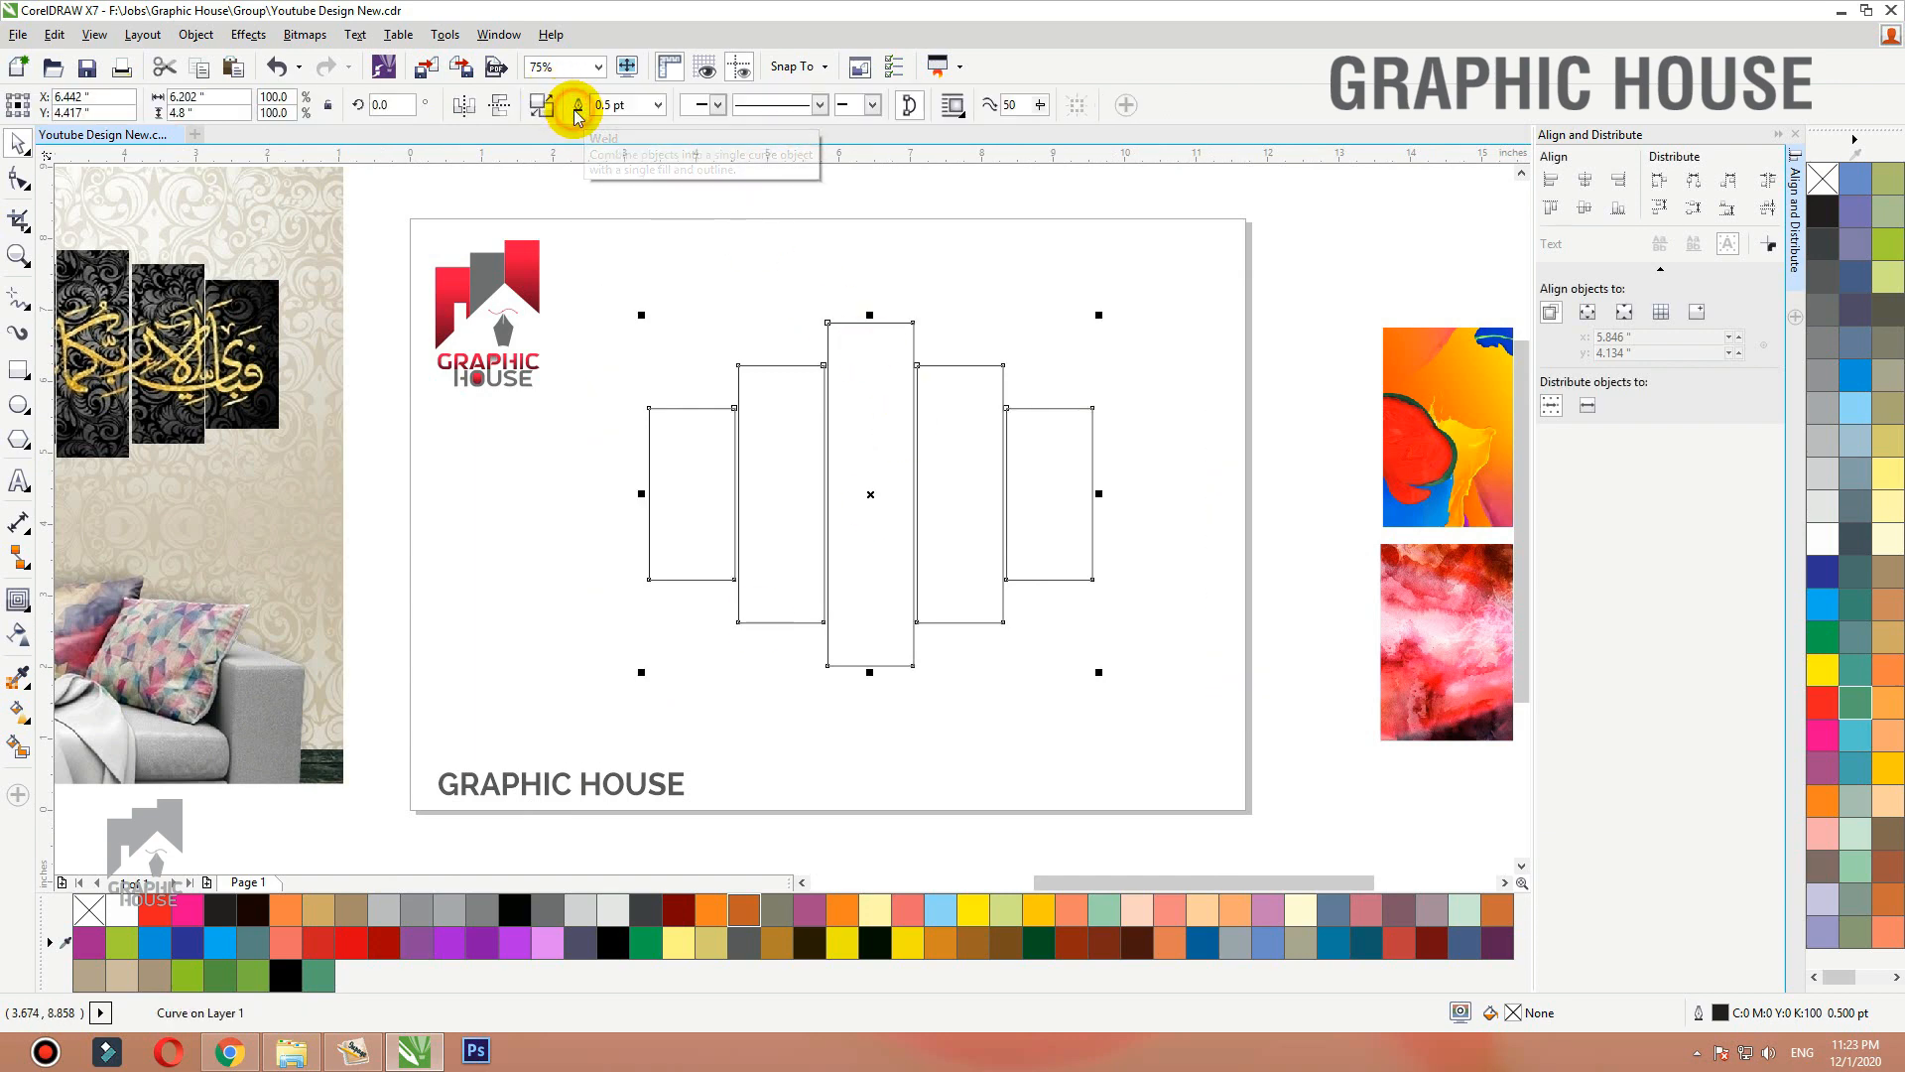
Collapse the alignment docker, then fill the welded panel shape with green (C40 M0 Y100 K0) and no outline.
left_click(1778, 134)
left_click(1059, 370)
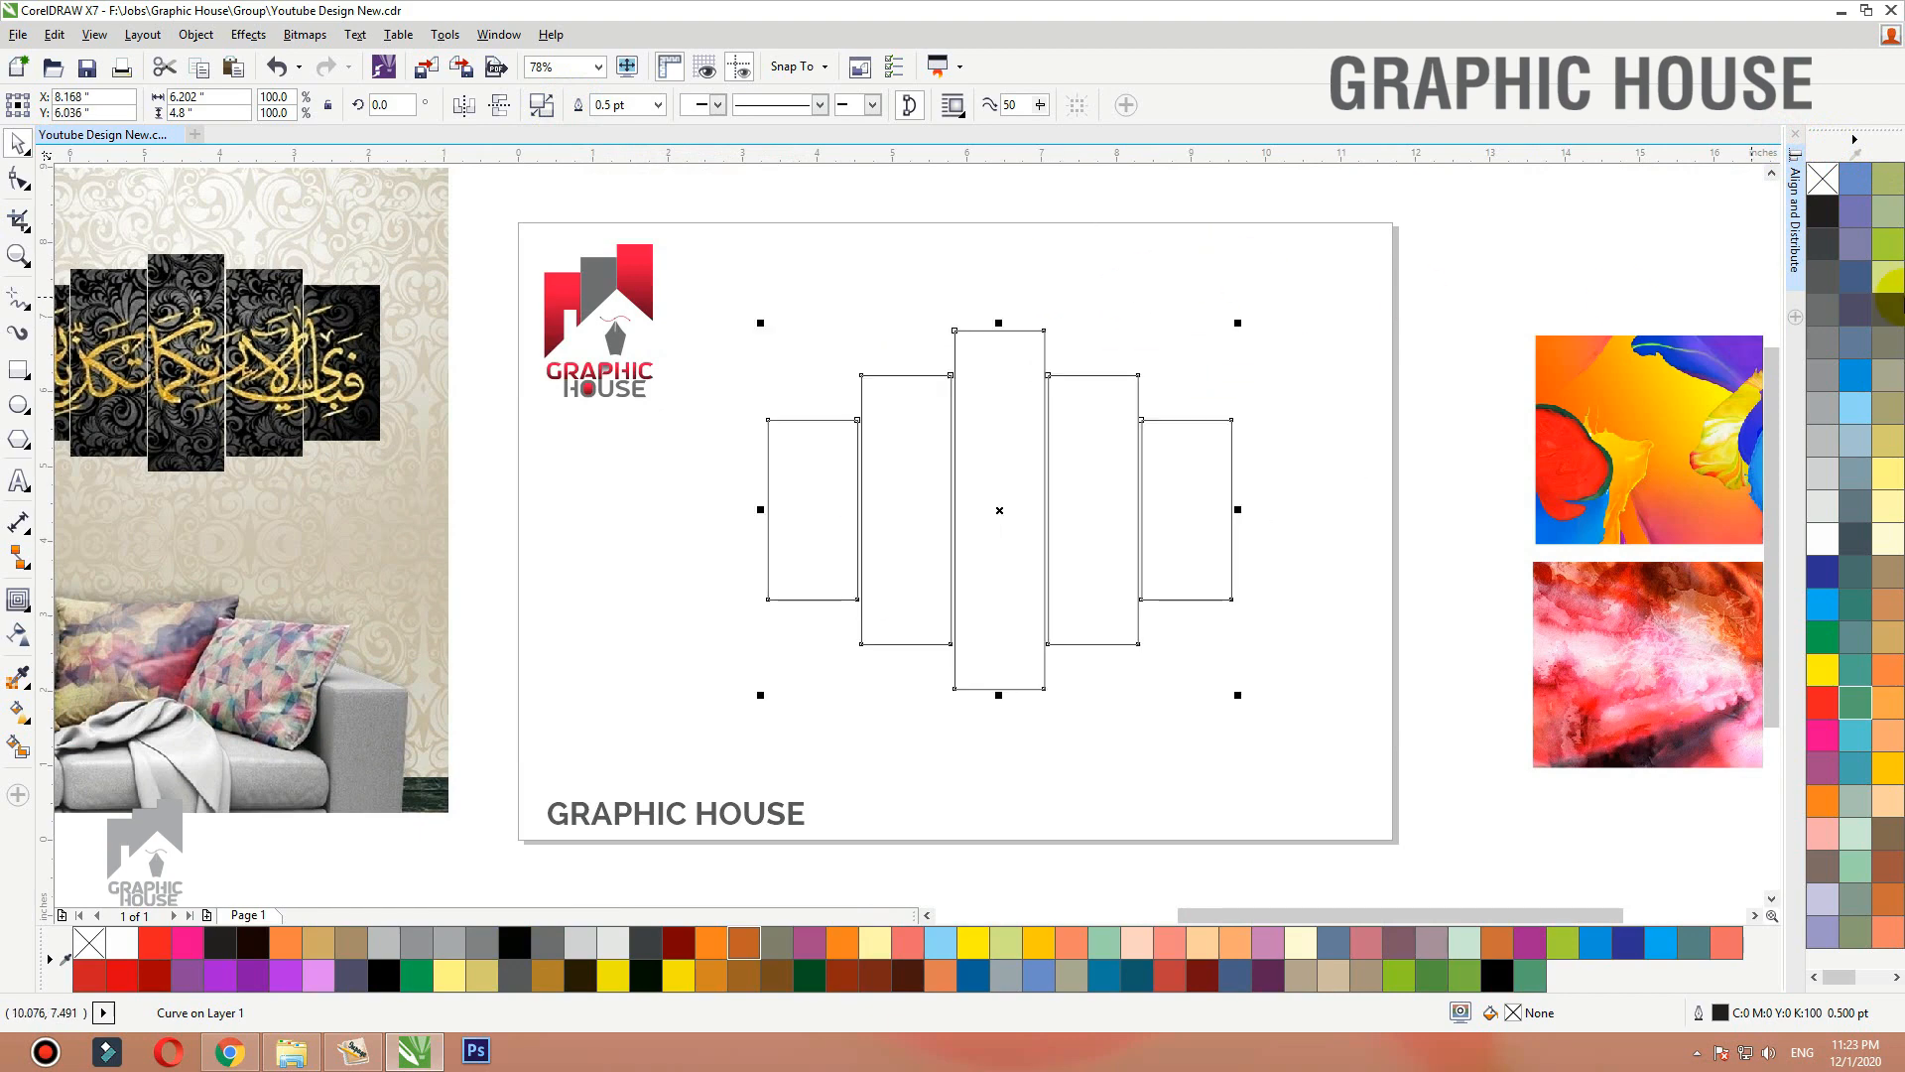
left_click(1892, 248)
right_click(1833, 182)
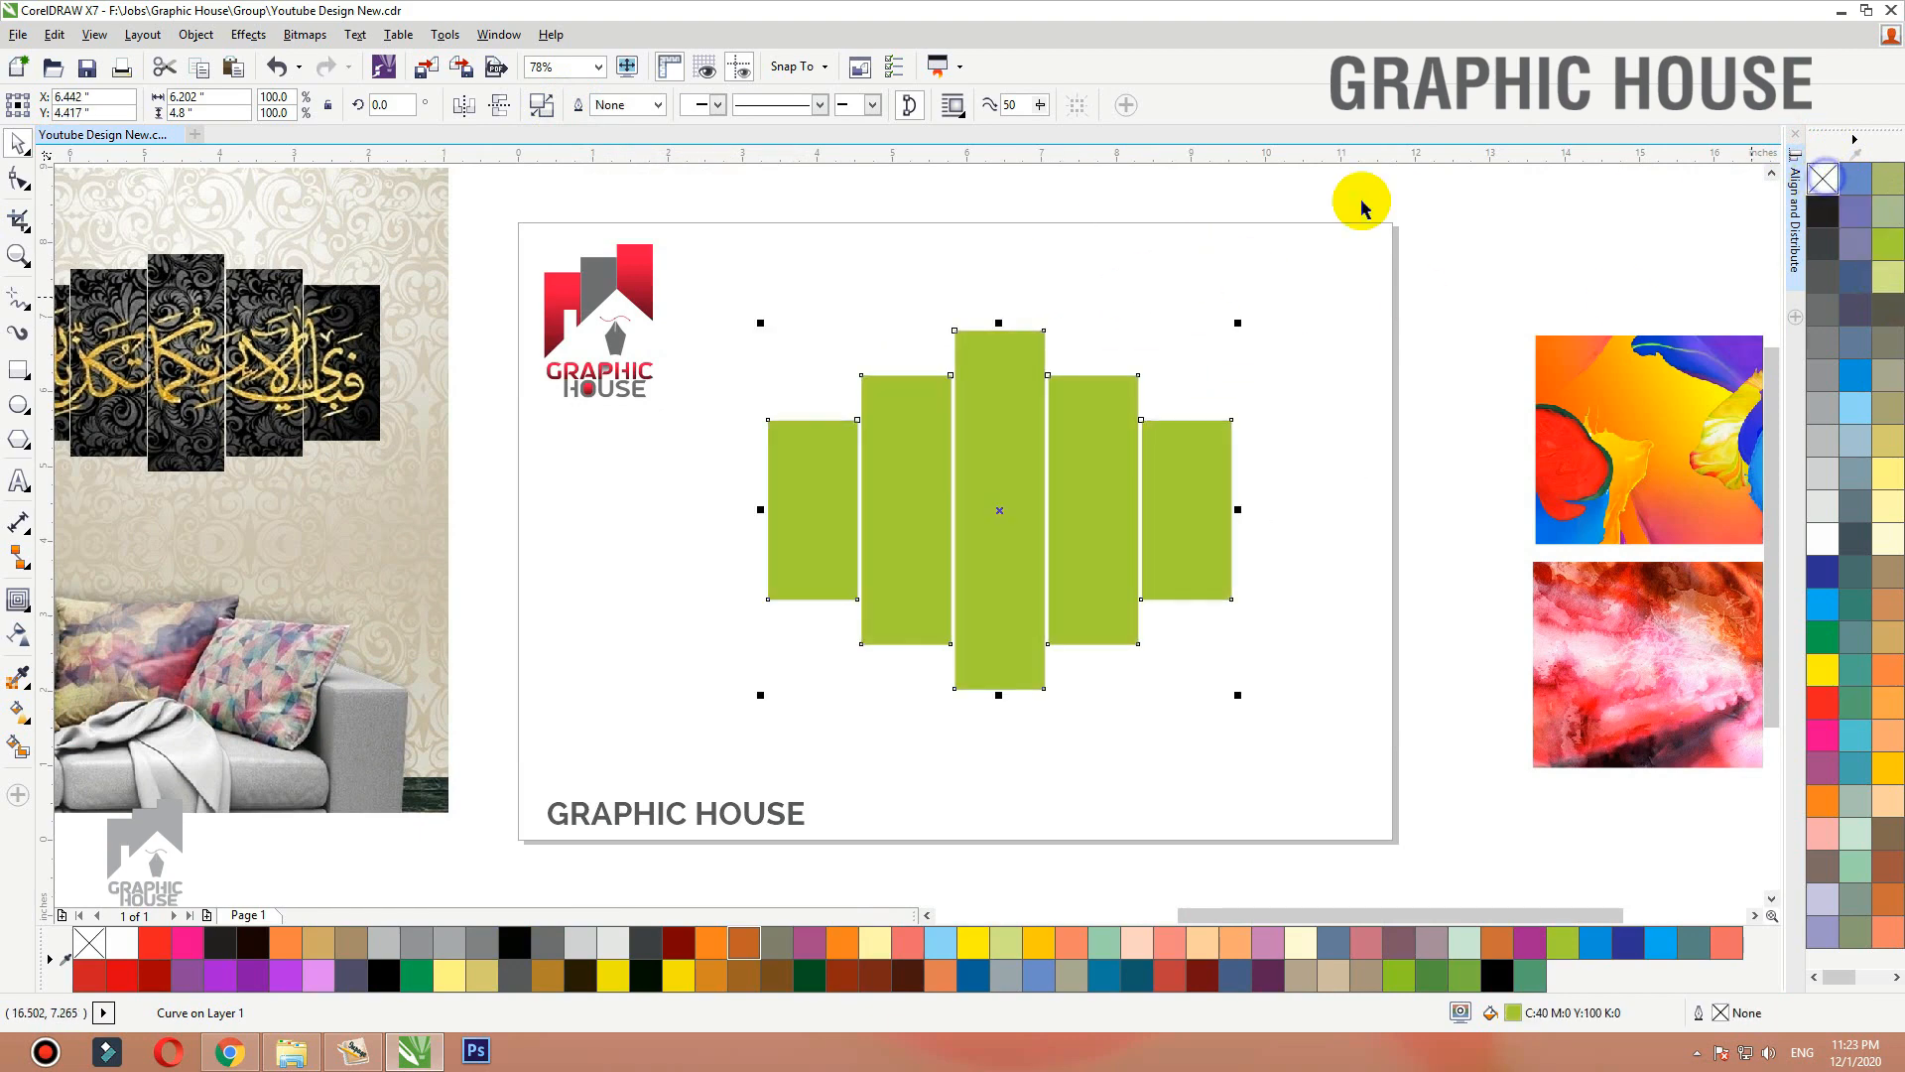
Place a spare copy of the green five-panel shape outside the page, above its upper-right part.
left_click(1578, 414)
scroll(1235, 252, "down", 2)
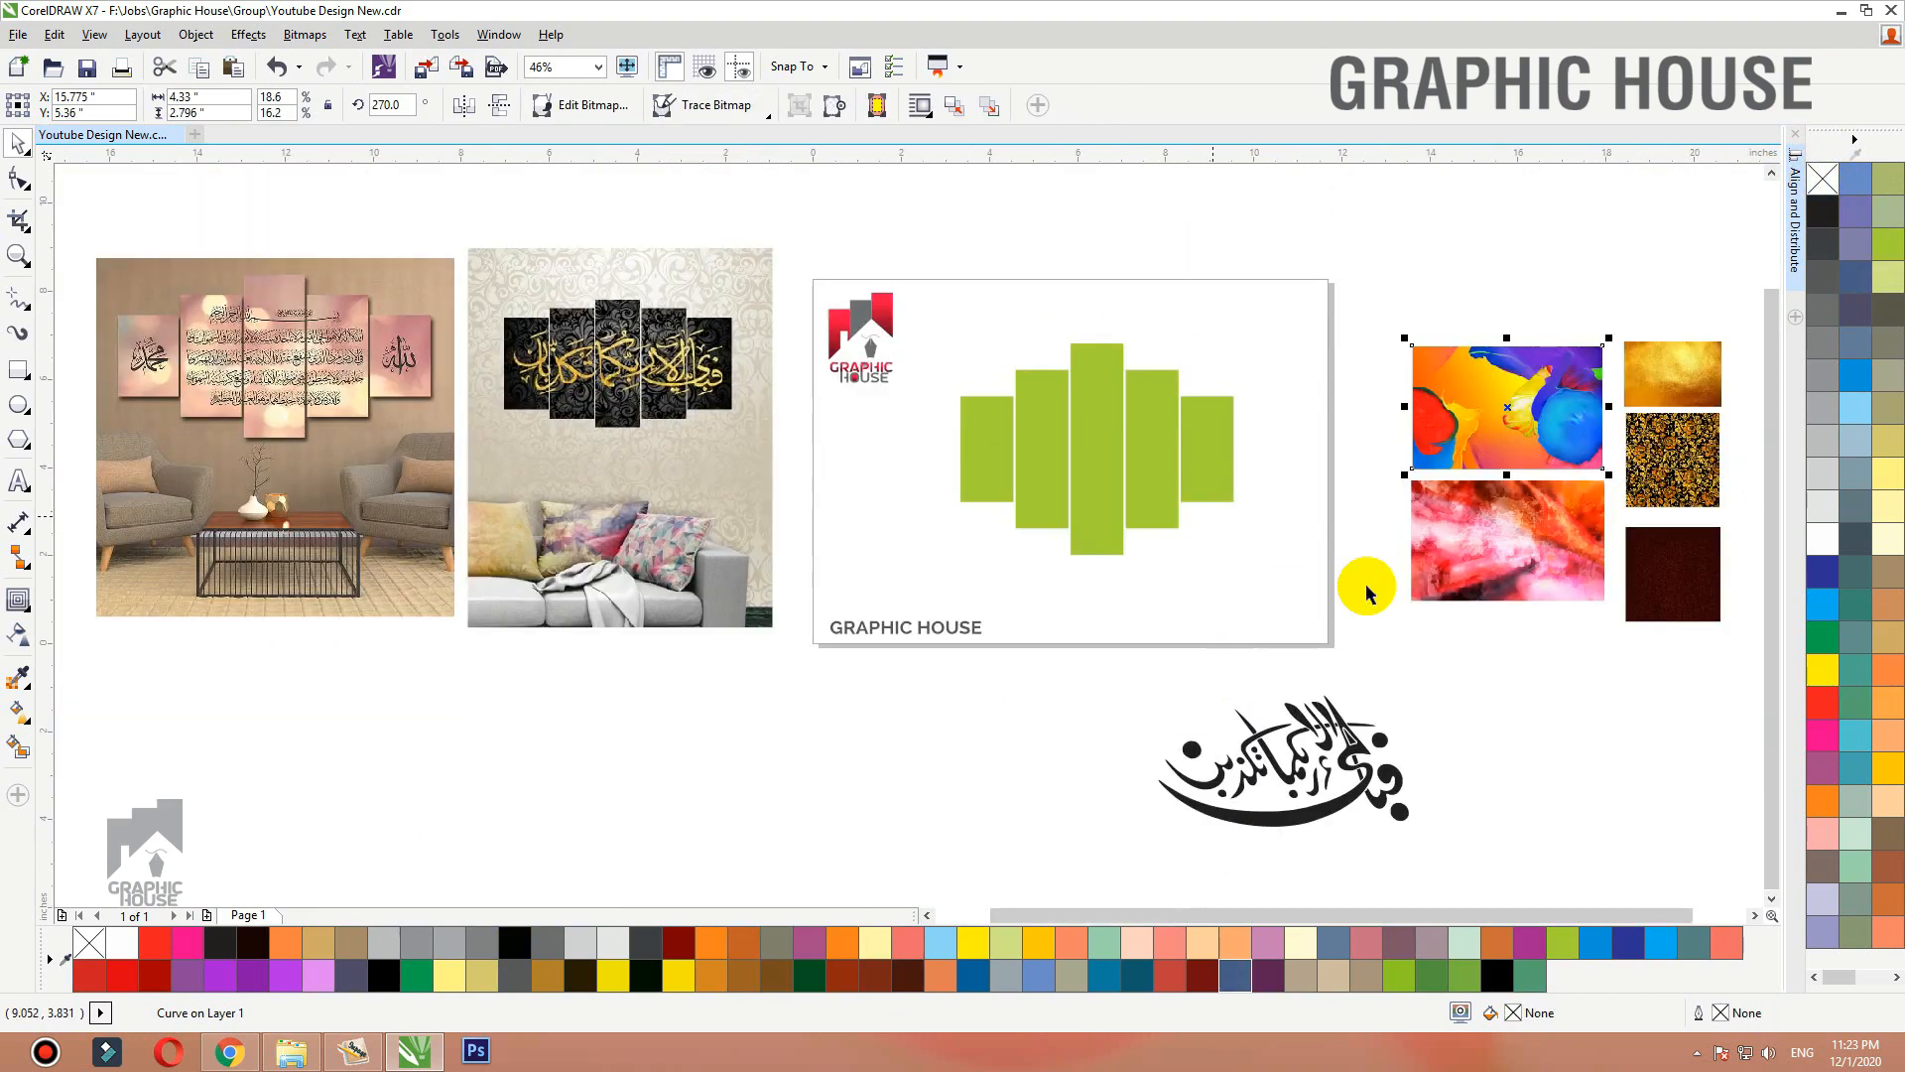
left_click(1160, 442)
left_click_drag(1131, 485, 1382, 251)
right_click(1382, 251)
PowerClip the colorful abstract image inside the five-panel shape on the page and fill the frame proportionally.
left_click(1516, 402)
left_click(1179, 431)
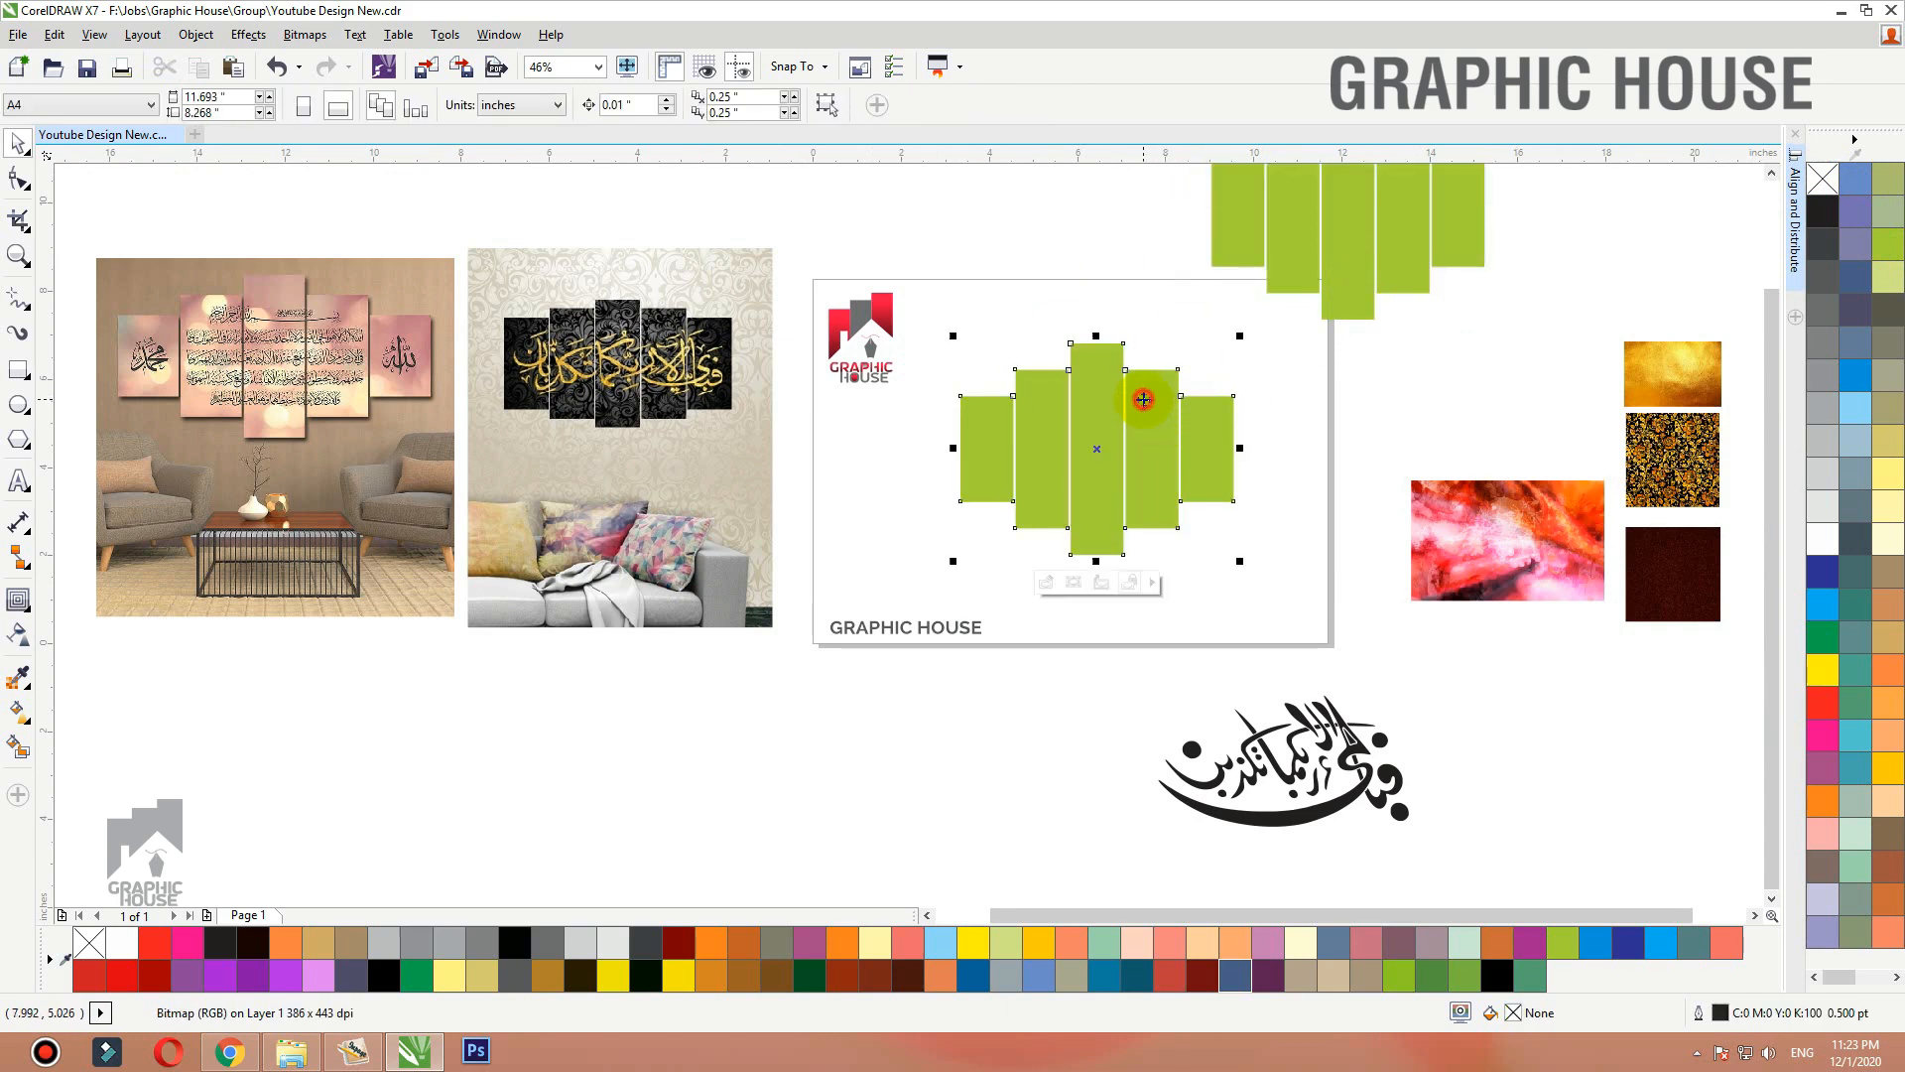
right_click(1157, 383)
mouse_move(1421, 363)
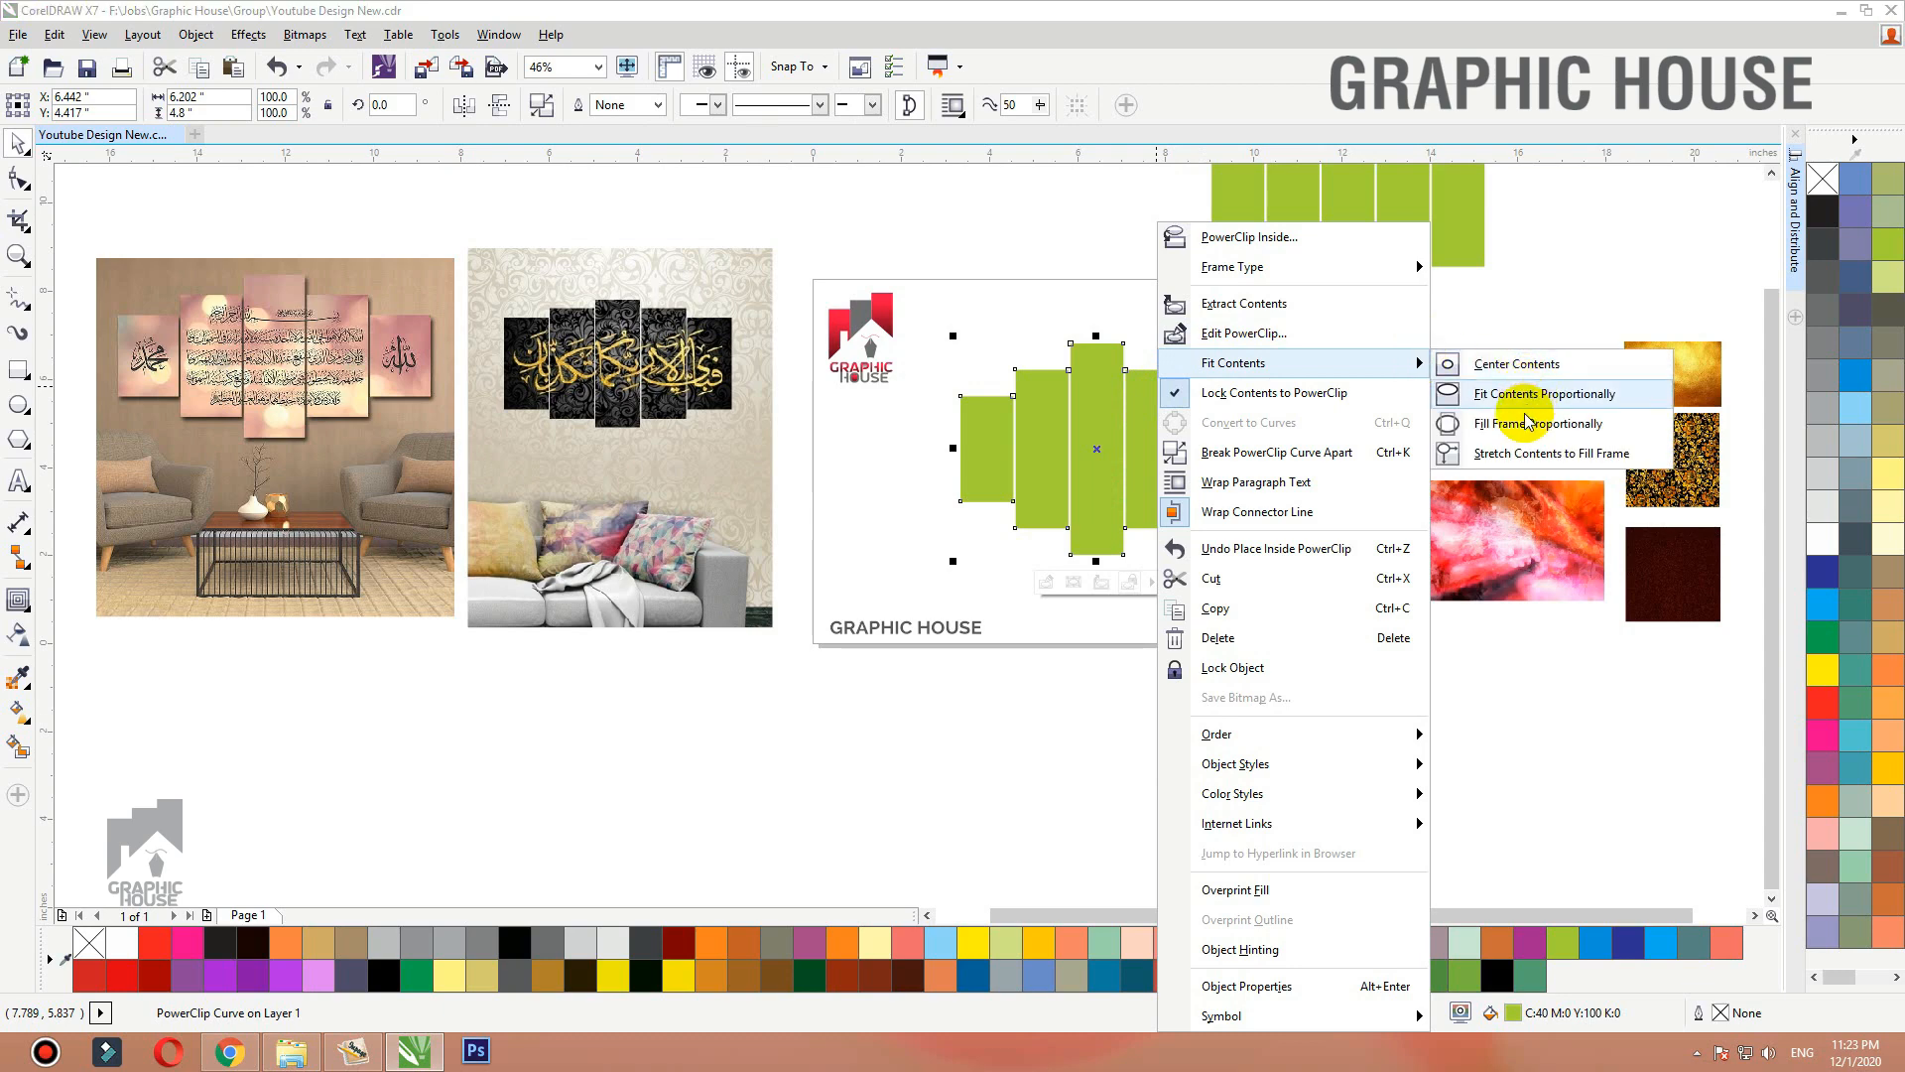
left_click(1508, 417)
Add the pink watercolor image to the PowerClip contents of the five-panel shape.
left_click(1458, 544)
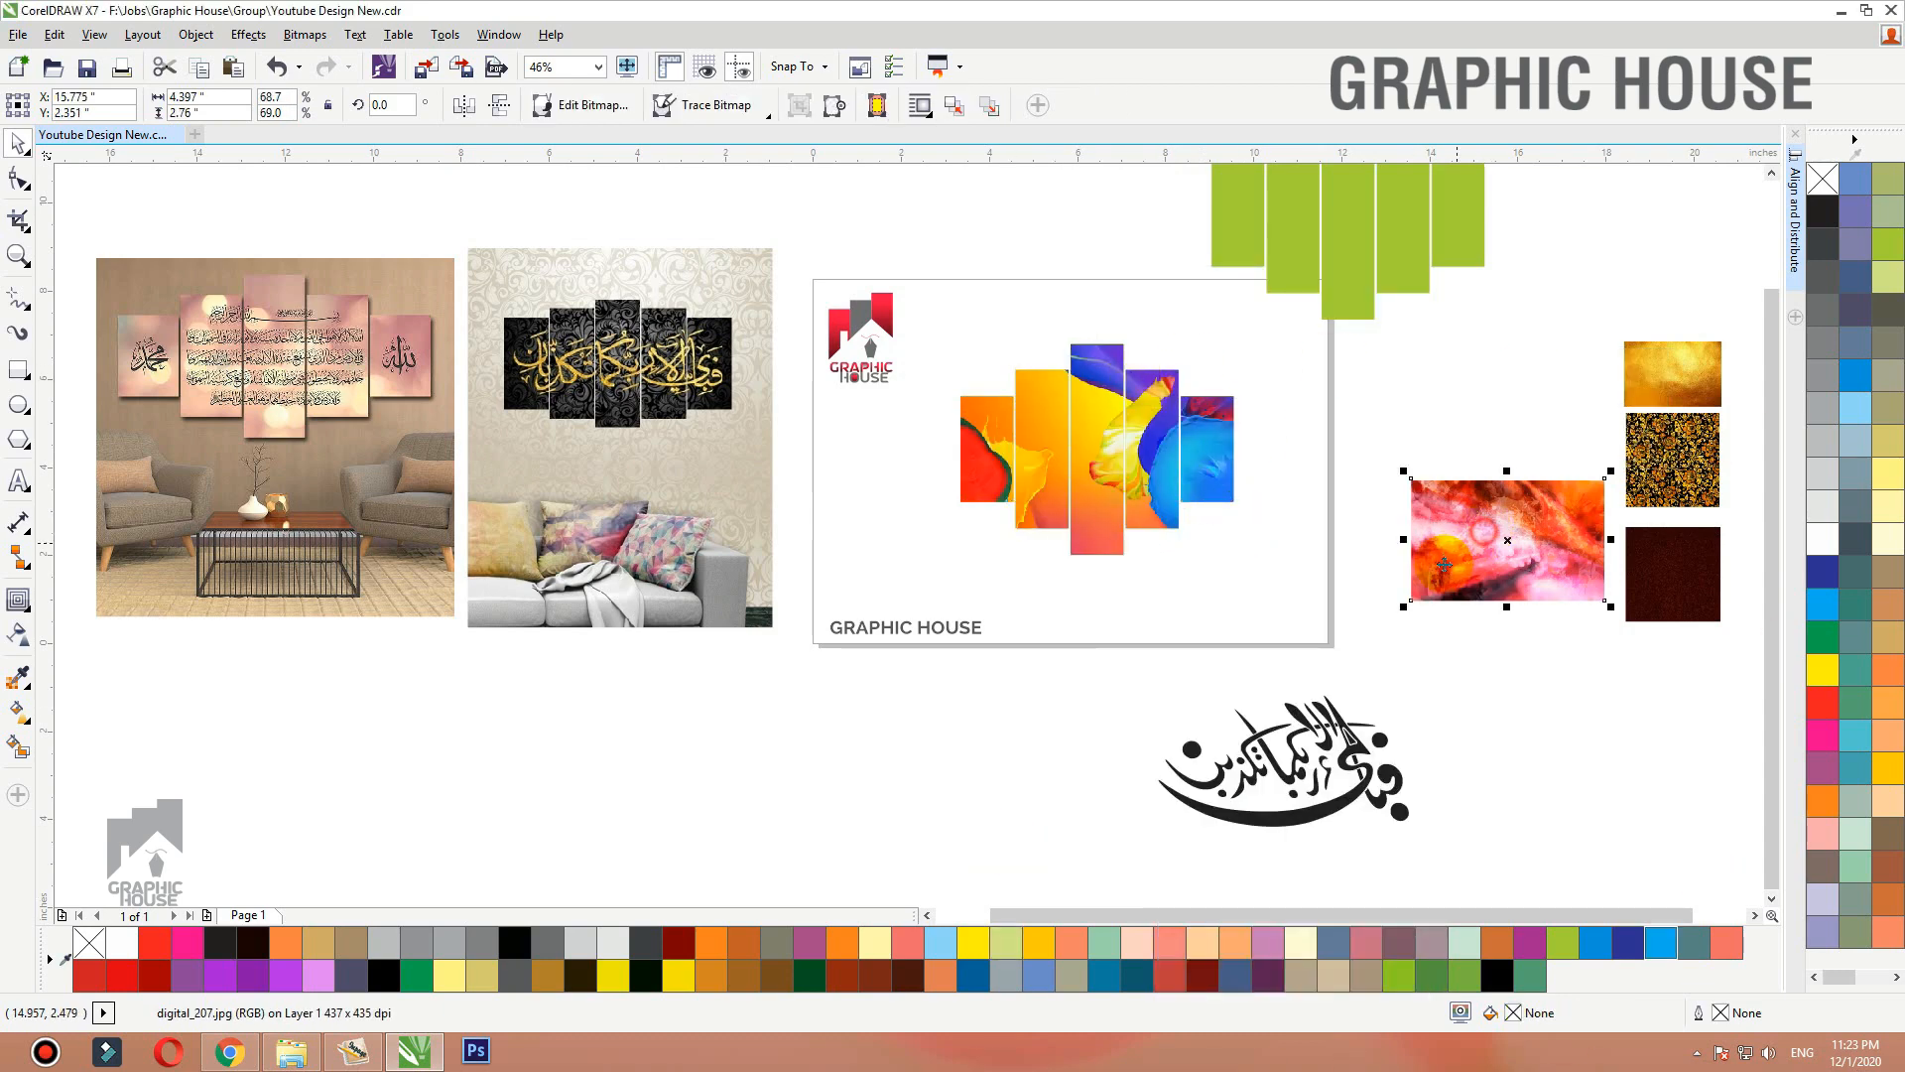
left_click_drag(1467, 531, 1081, 455)
key("shift+Page_Up")
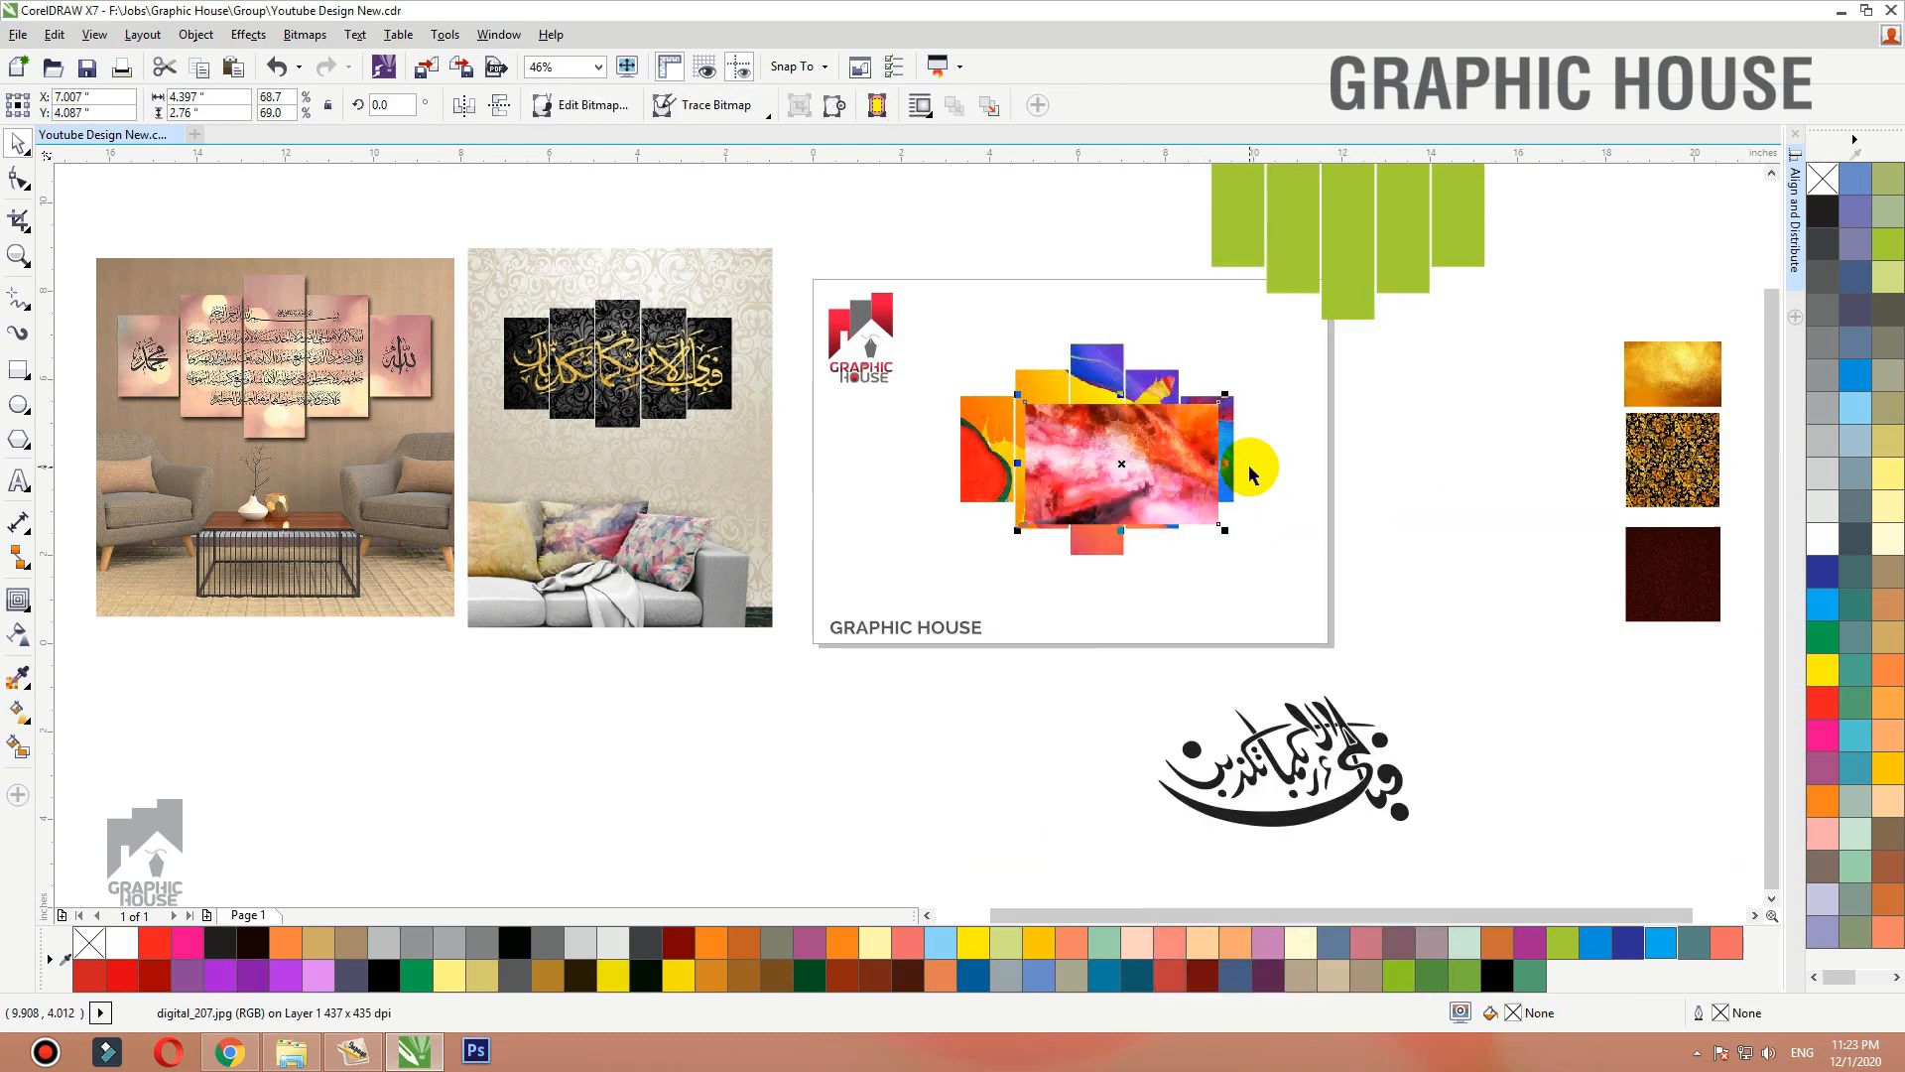
left_click(1118, 365)
left_click(1117, 361, "ctrl")
key("F2")
left_click_drag(821, 224, 1429, 551)
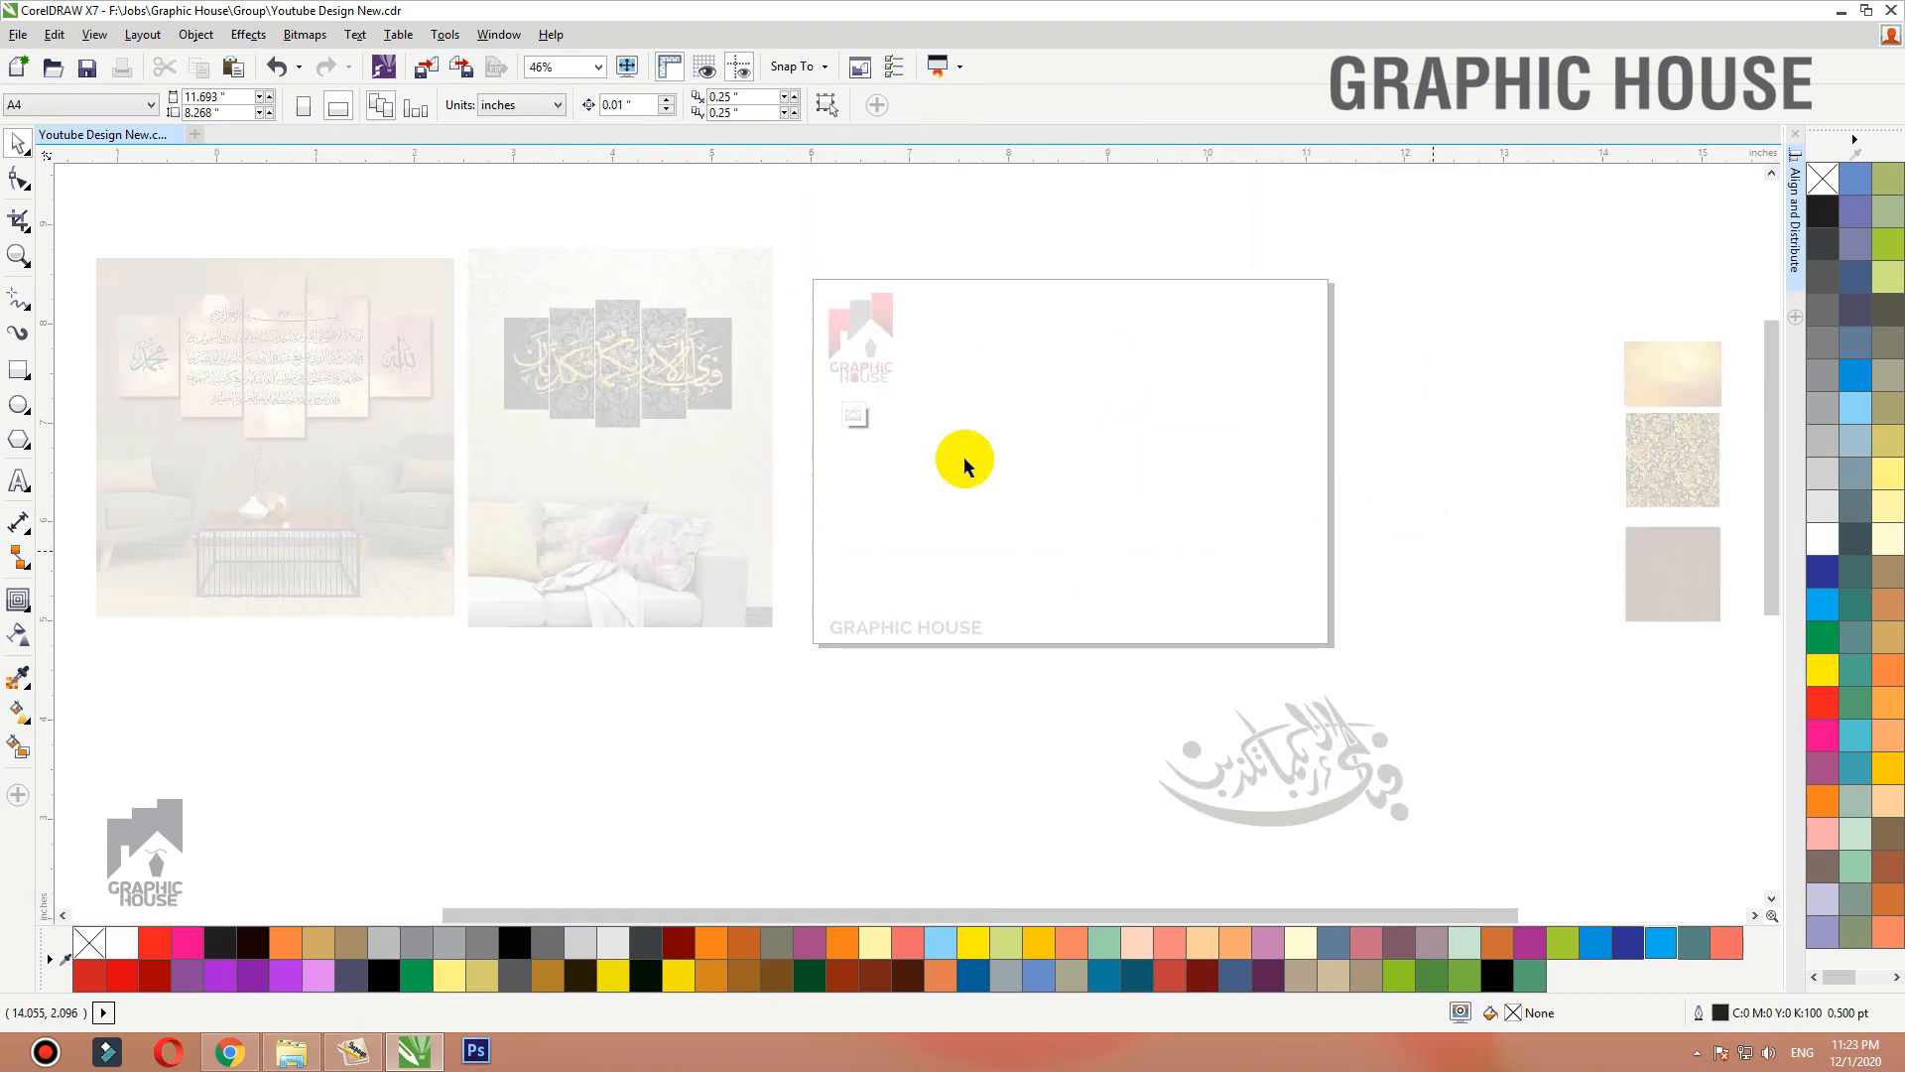
Enlarge the pink watercolor image to about 7.3 × 4.6 inches over the panel outlines.
left_click_drag(1064, 736, 911, 749)
key("F2")
left_click_drag(1238, 430, 556, 770)
left_click_drag(1010, 392, 1468, 254)
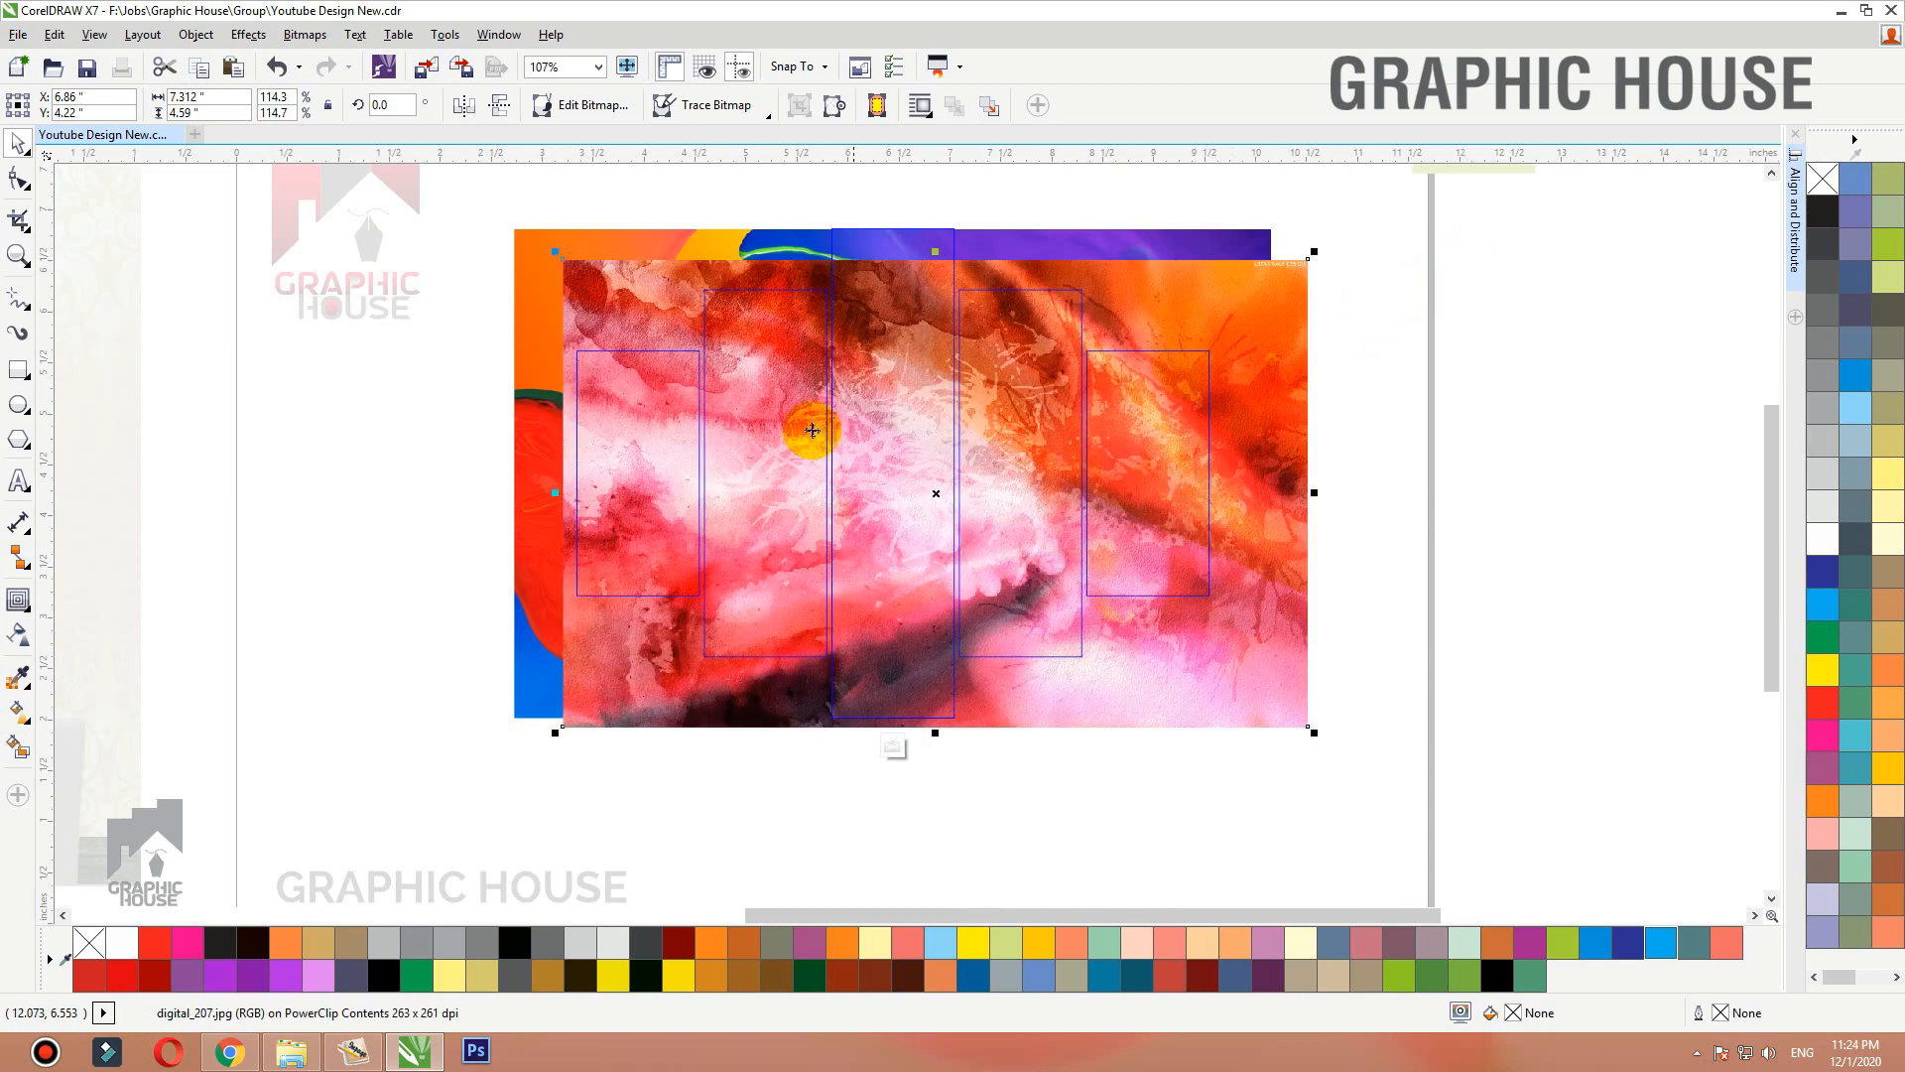
Apply a gradient transparency to the pink watercolor image, fading its upper part into the abstract image beneath.
left_click(18, 640)
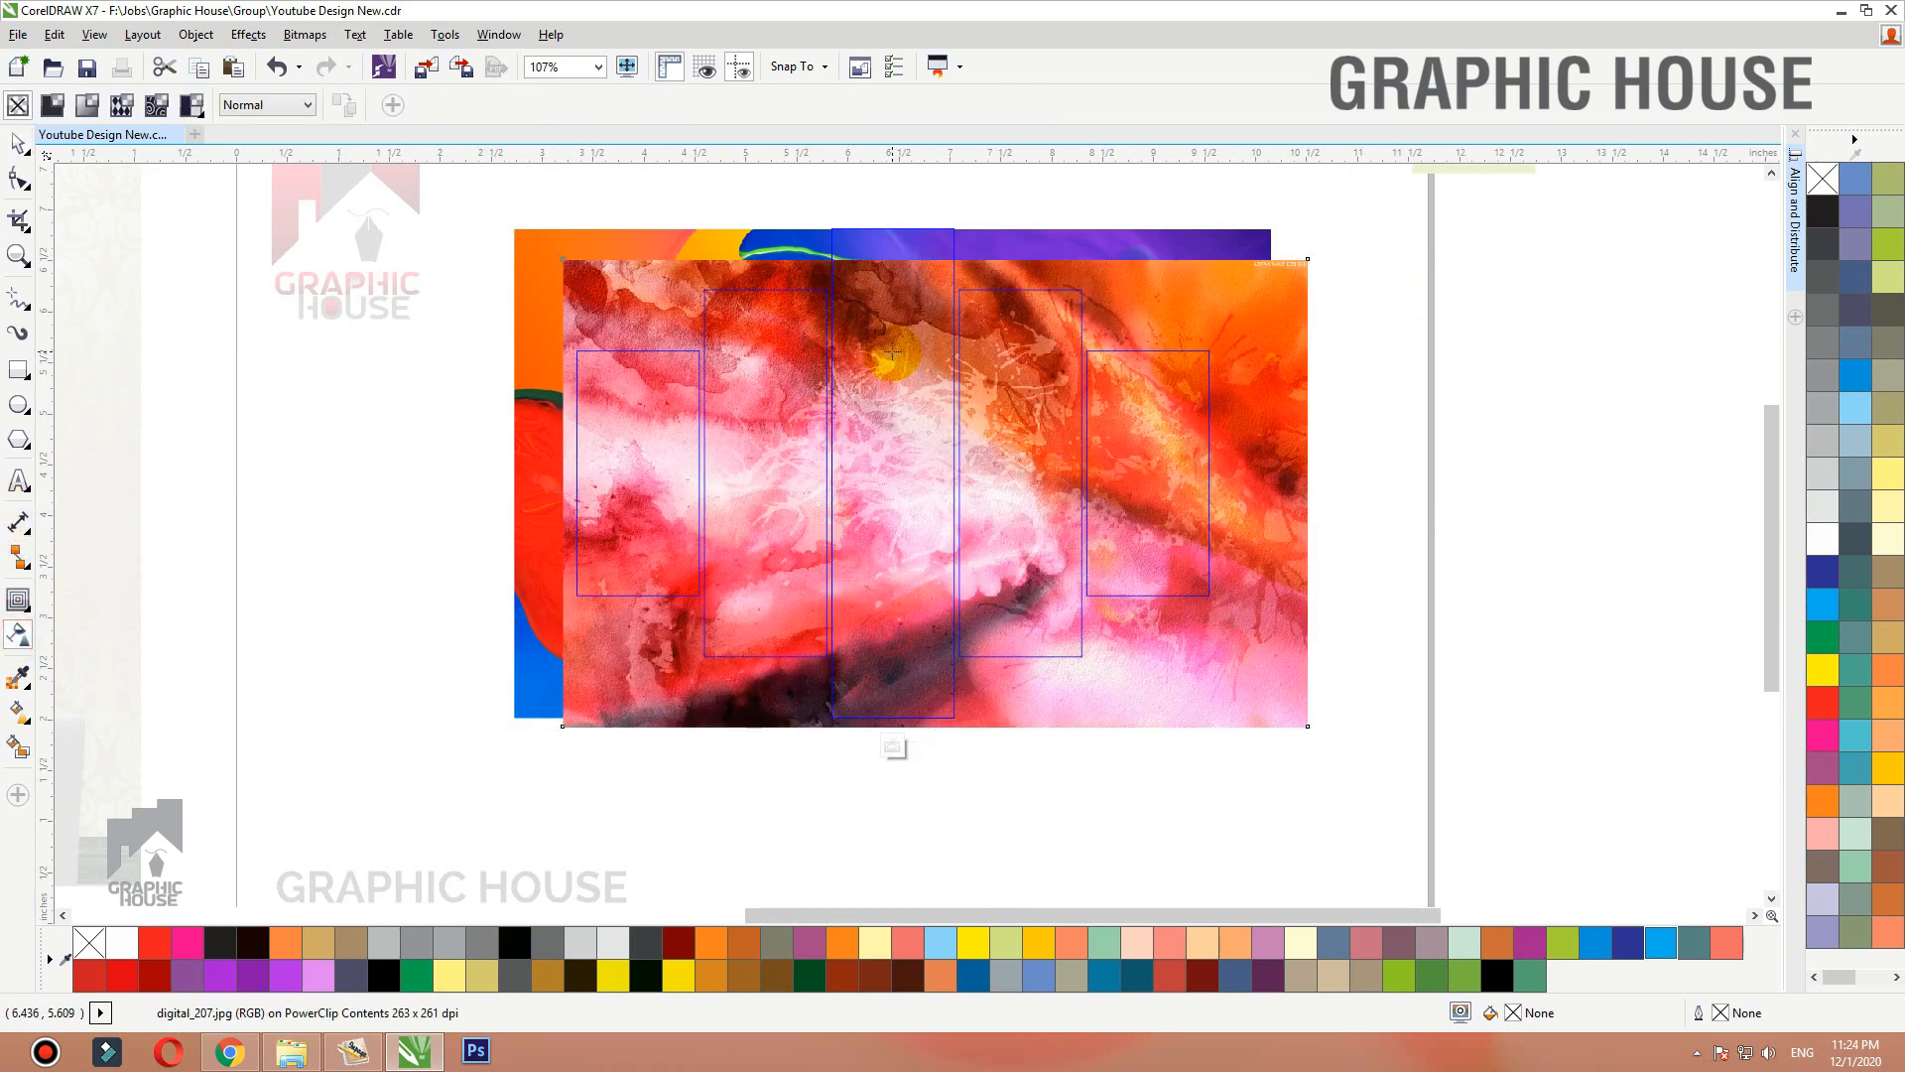
left_click_drag(893, 353, 965, 418)
key("space")
Place a vertically mirrored copy of the faded watercolor image above the original and finish editing the PowerClip contents.
left_click(500, 105)
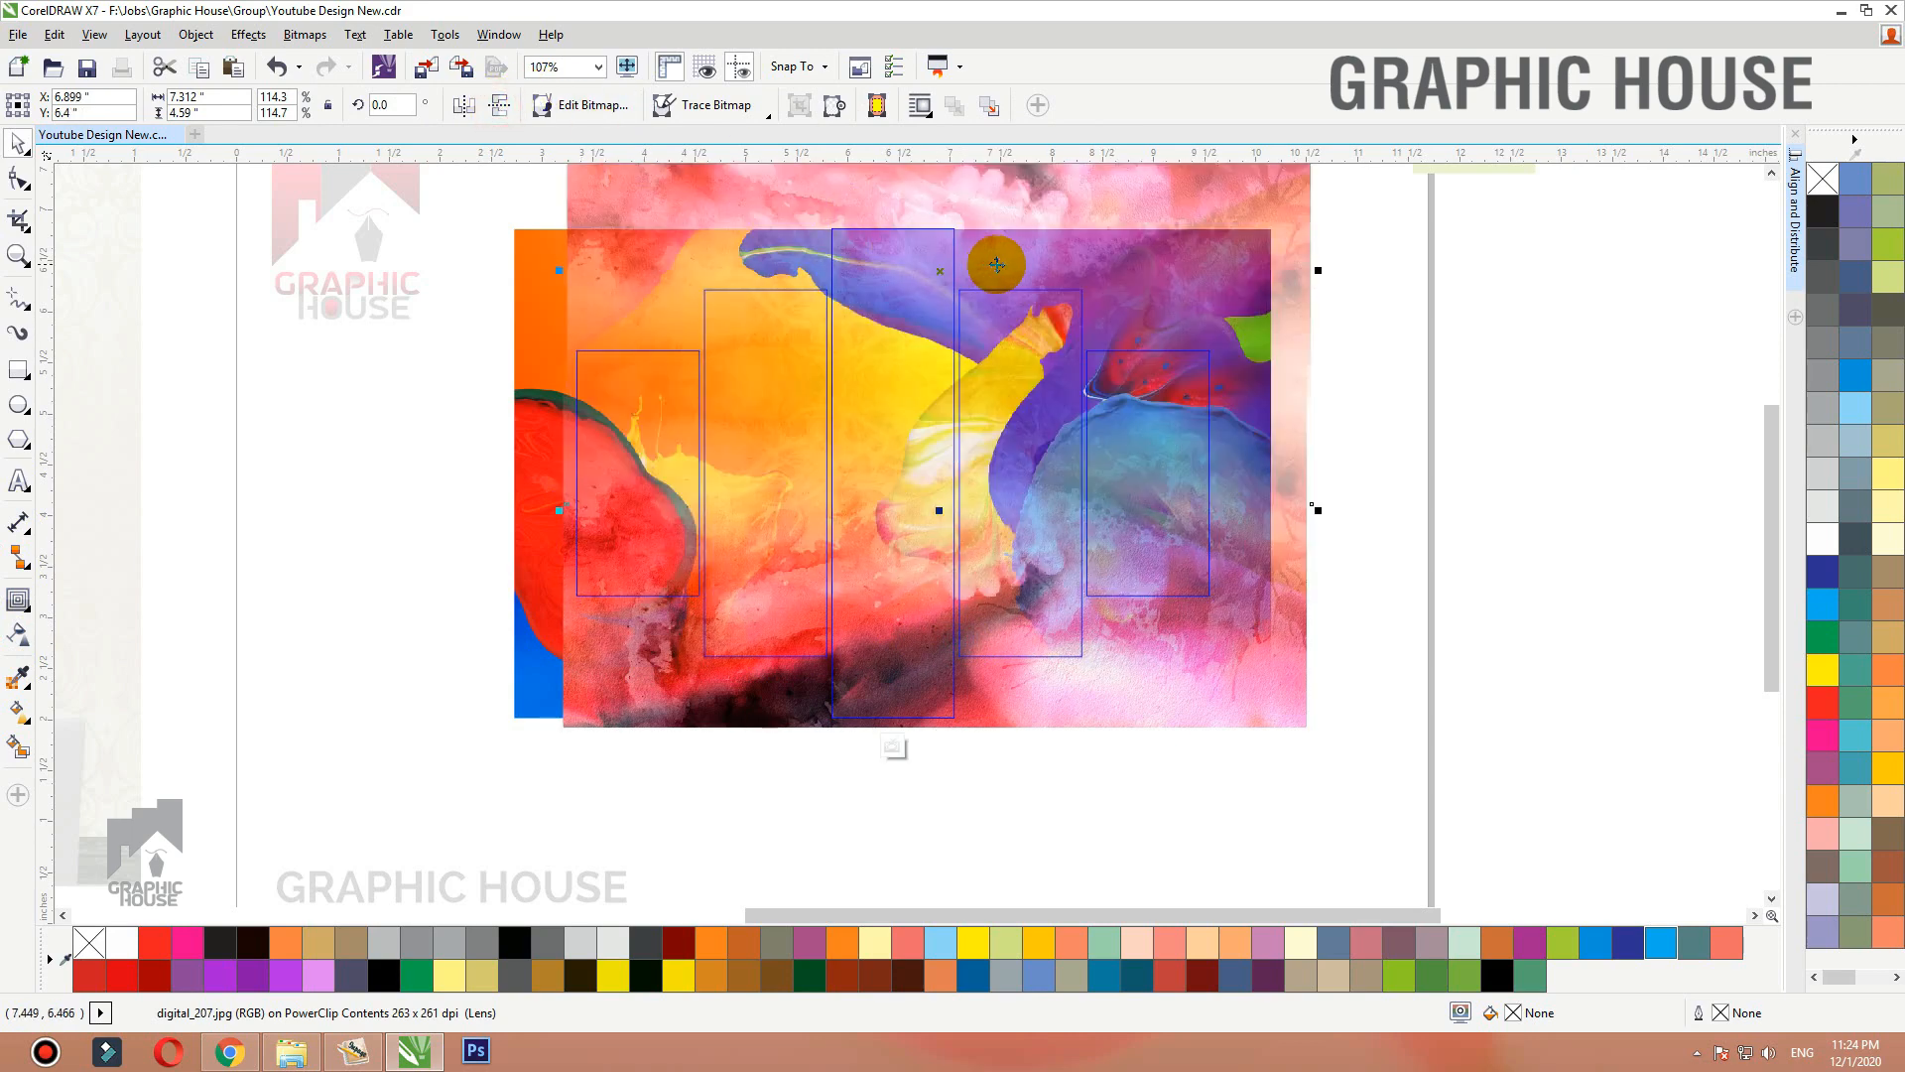
left_click(1505, 332)
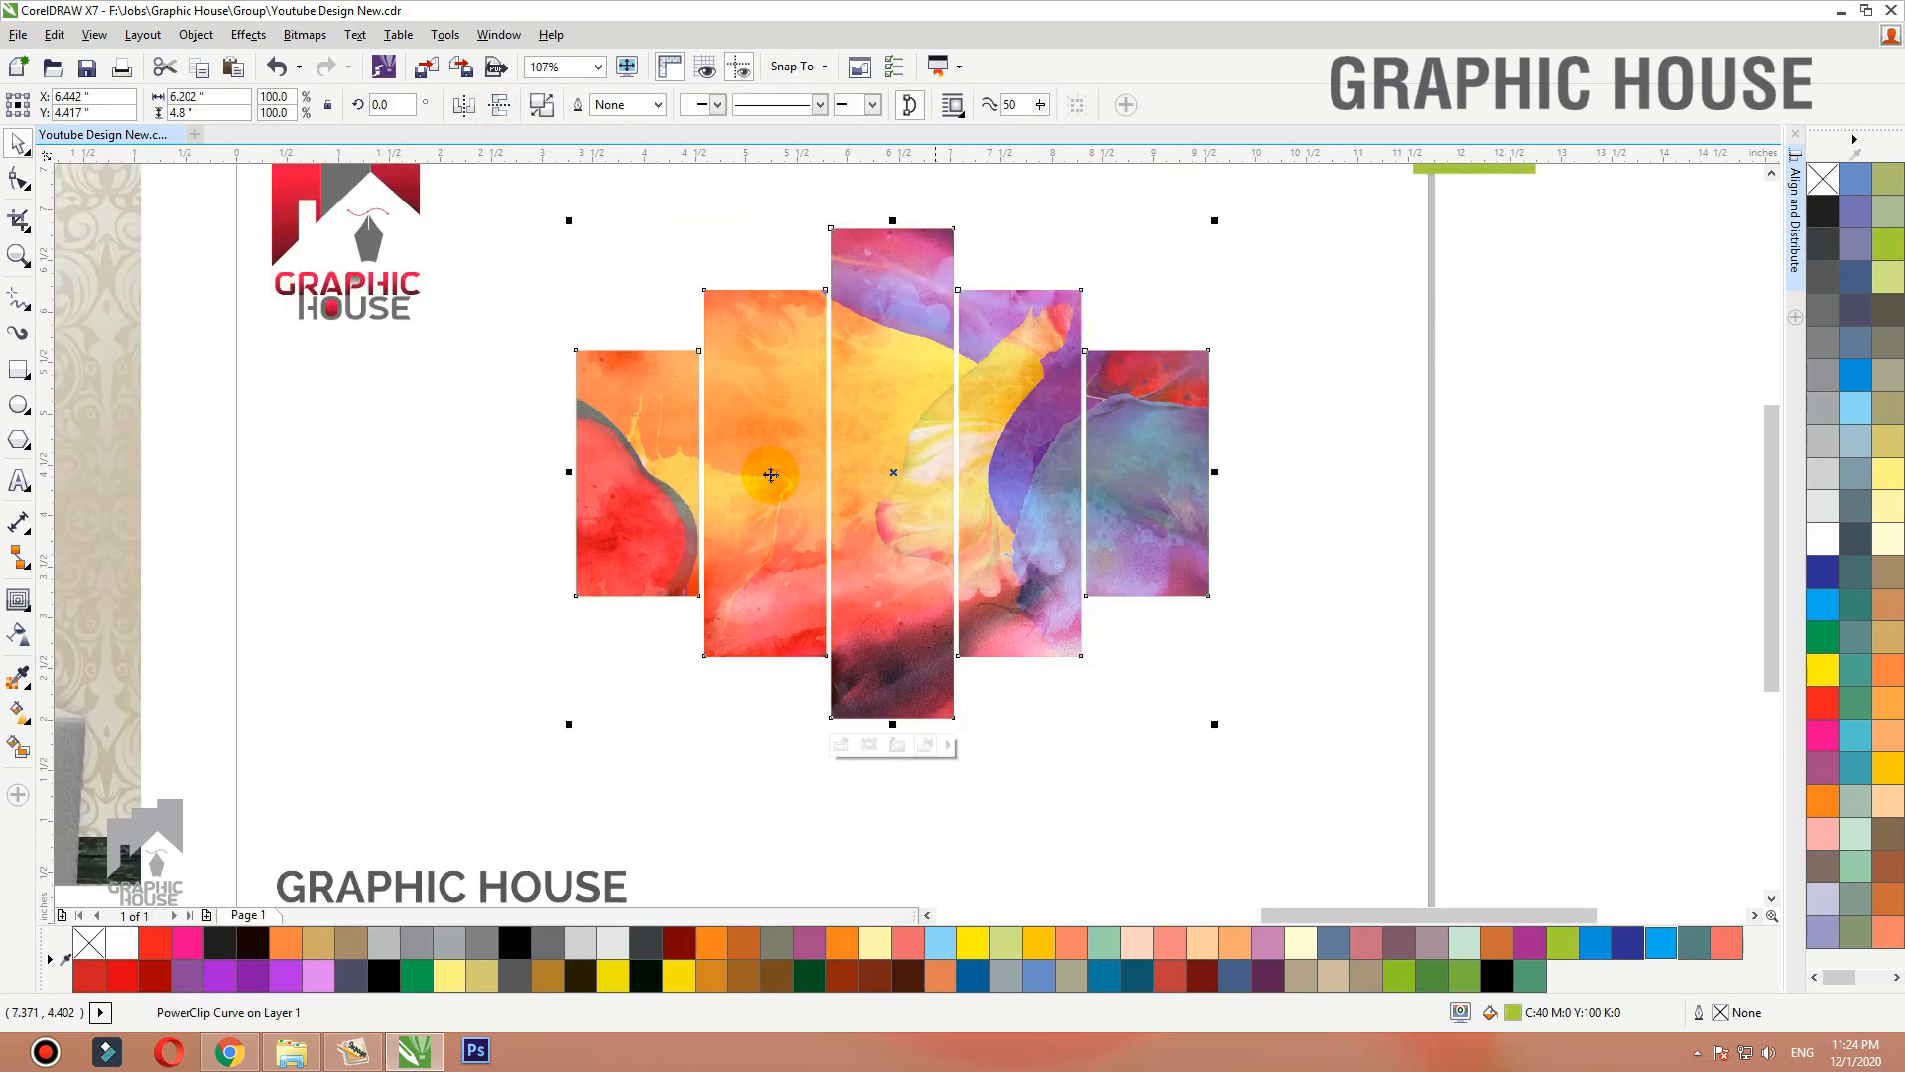
Open the panel artwork's PowerClip contents and try the Add and Subtract merge modes on the upper mirrored watercolor's transparency.
double_click(700, 479)
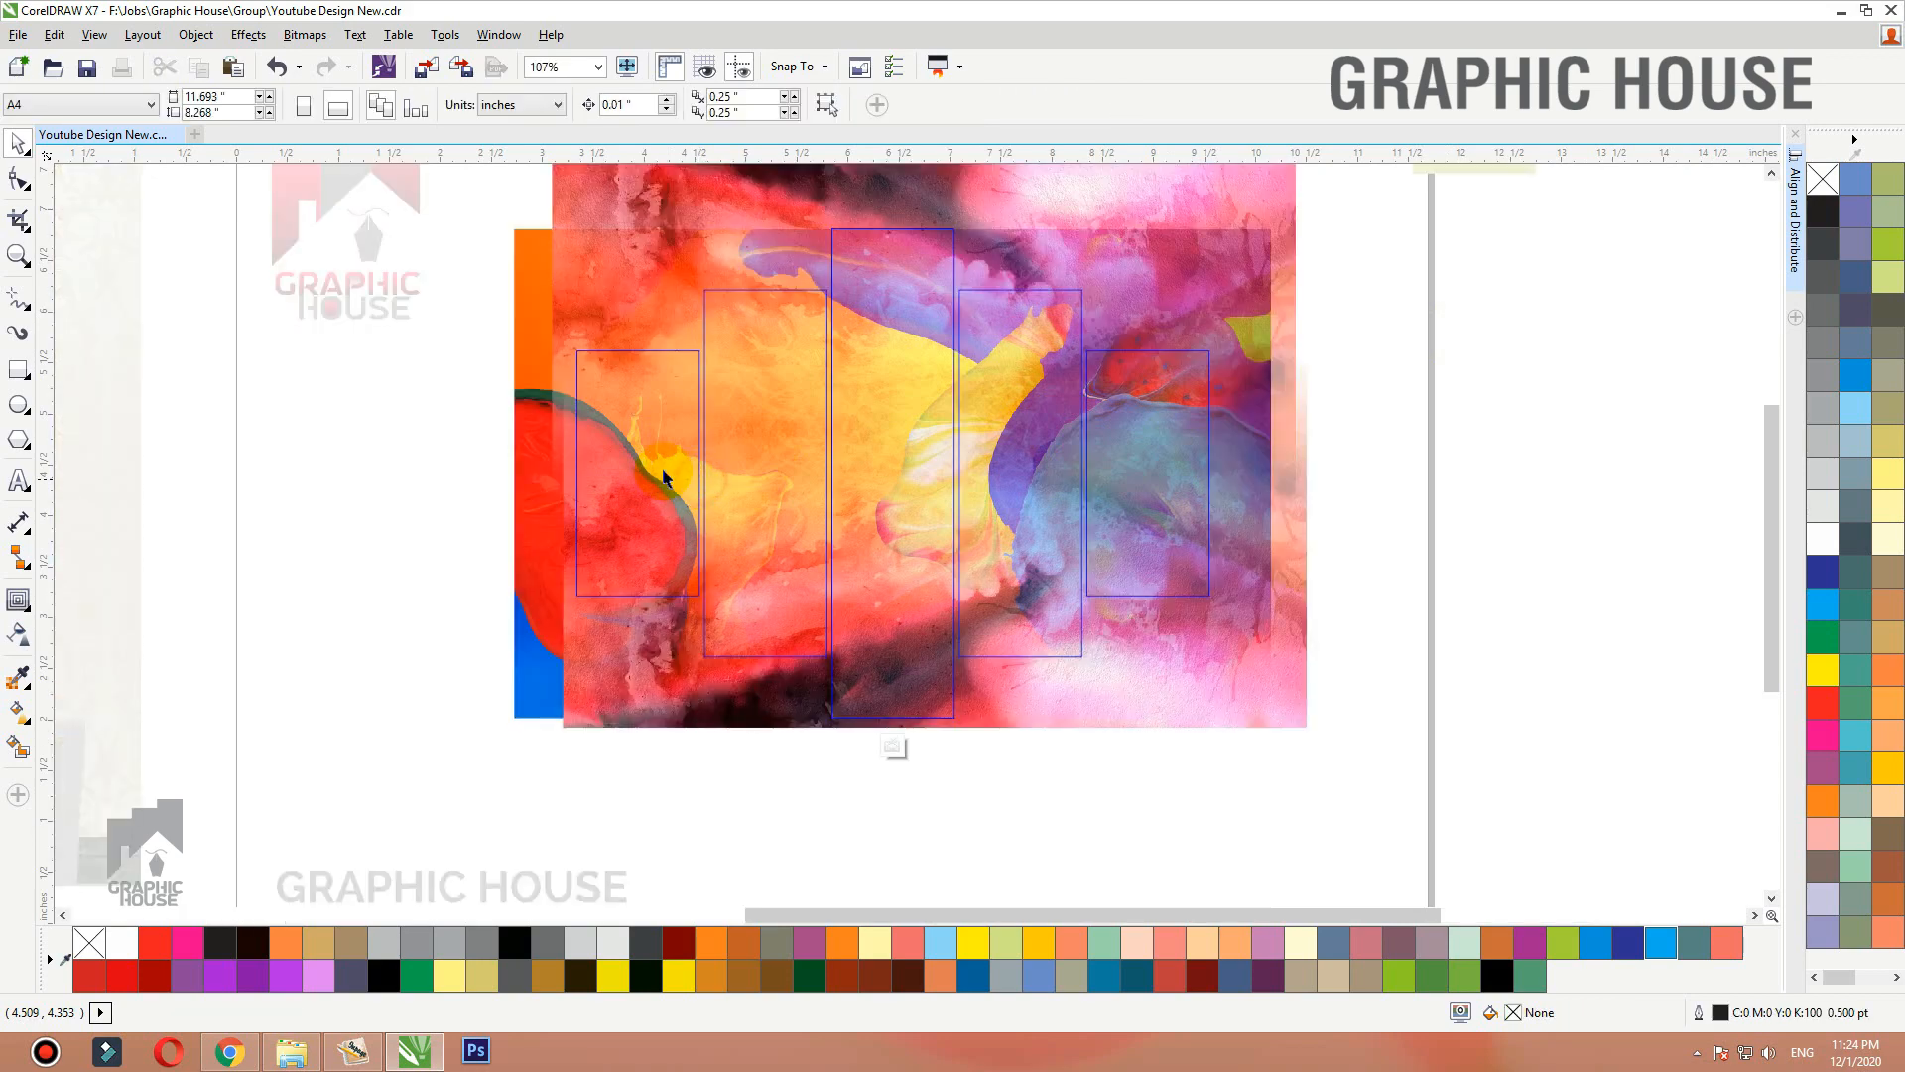
left_click(532, 349)
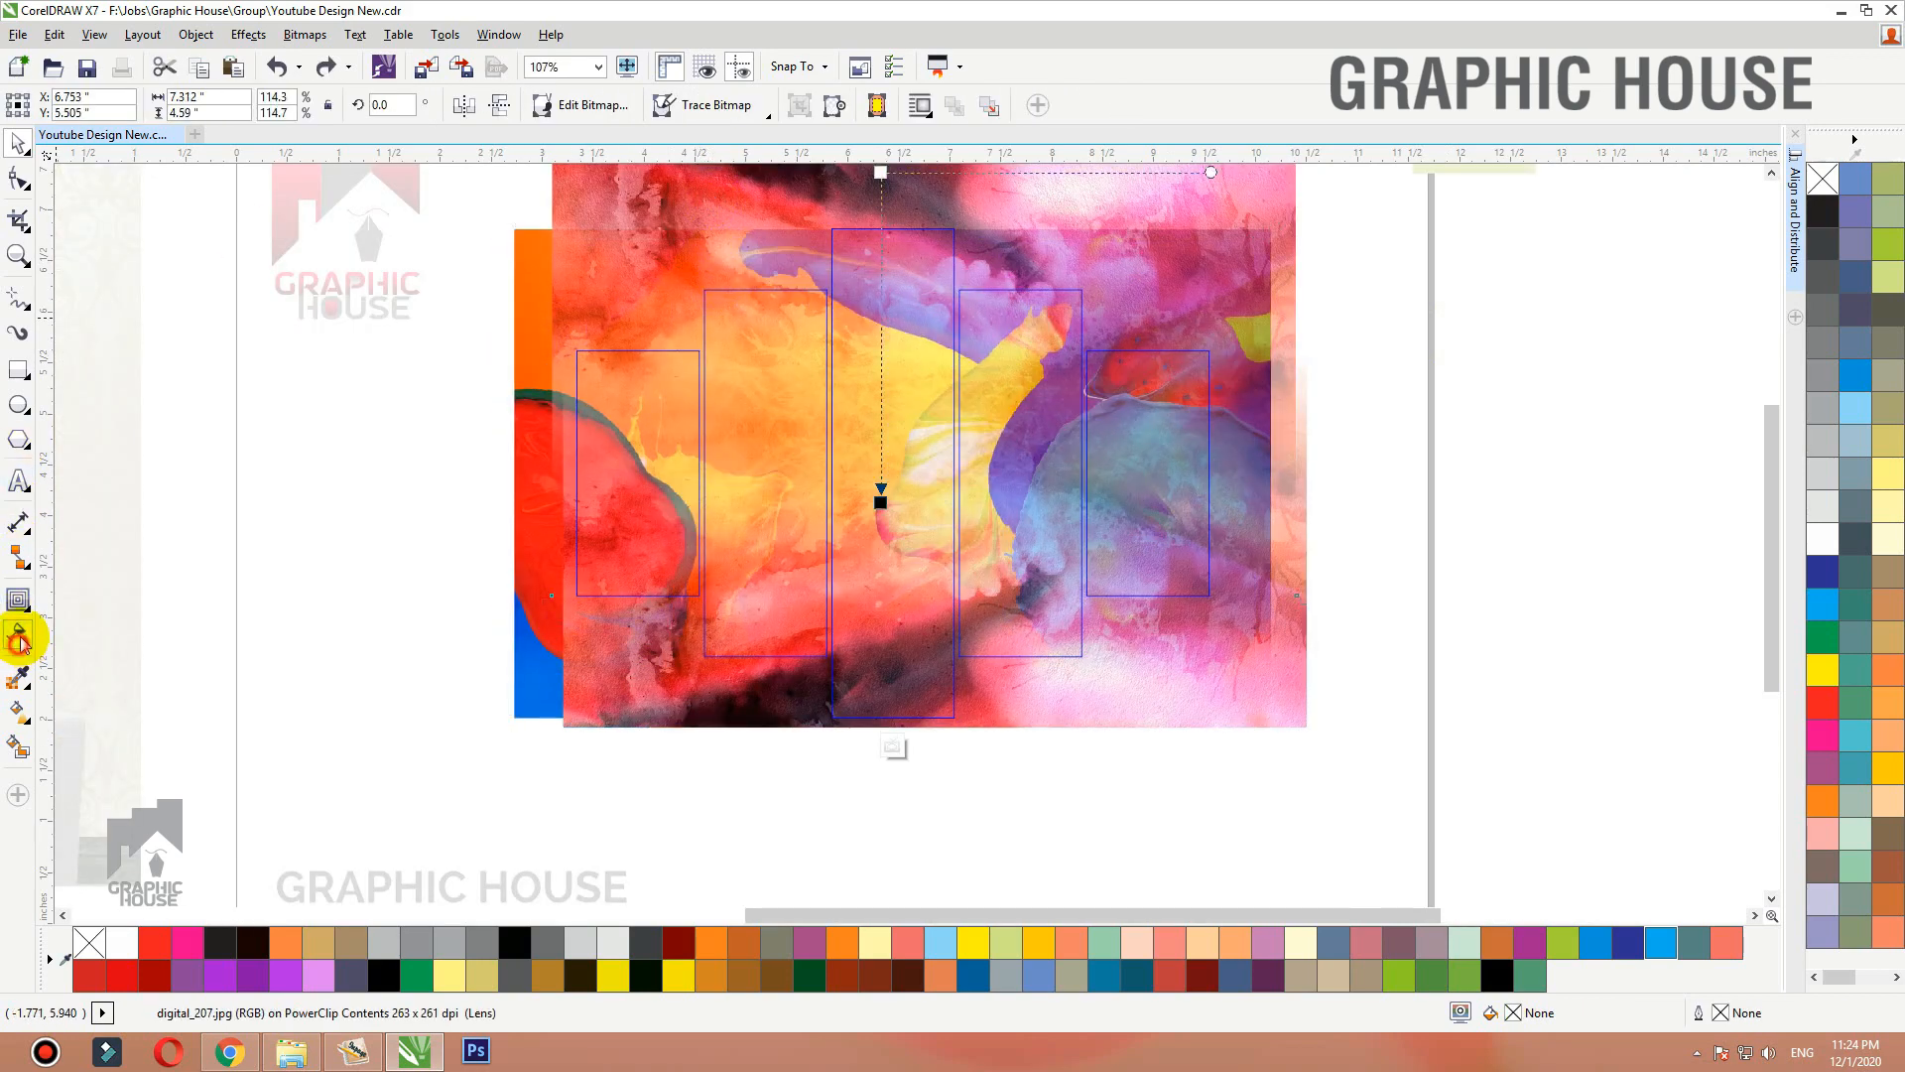
left_click(268, 105)
left_click(260, 147)
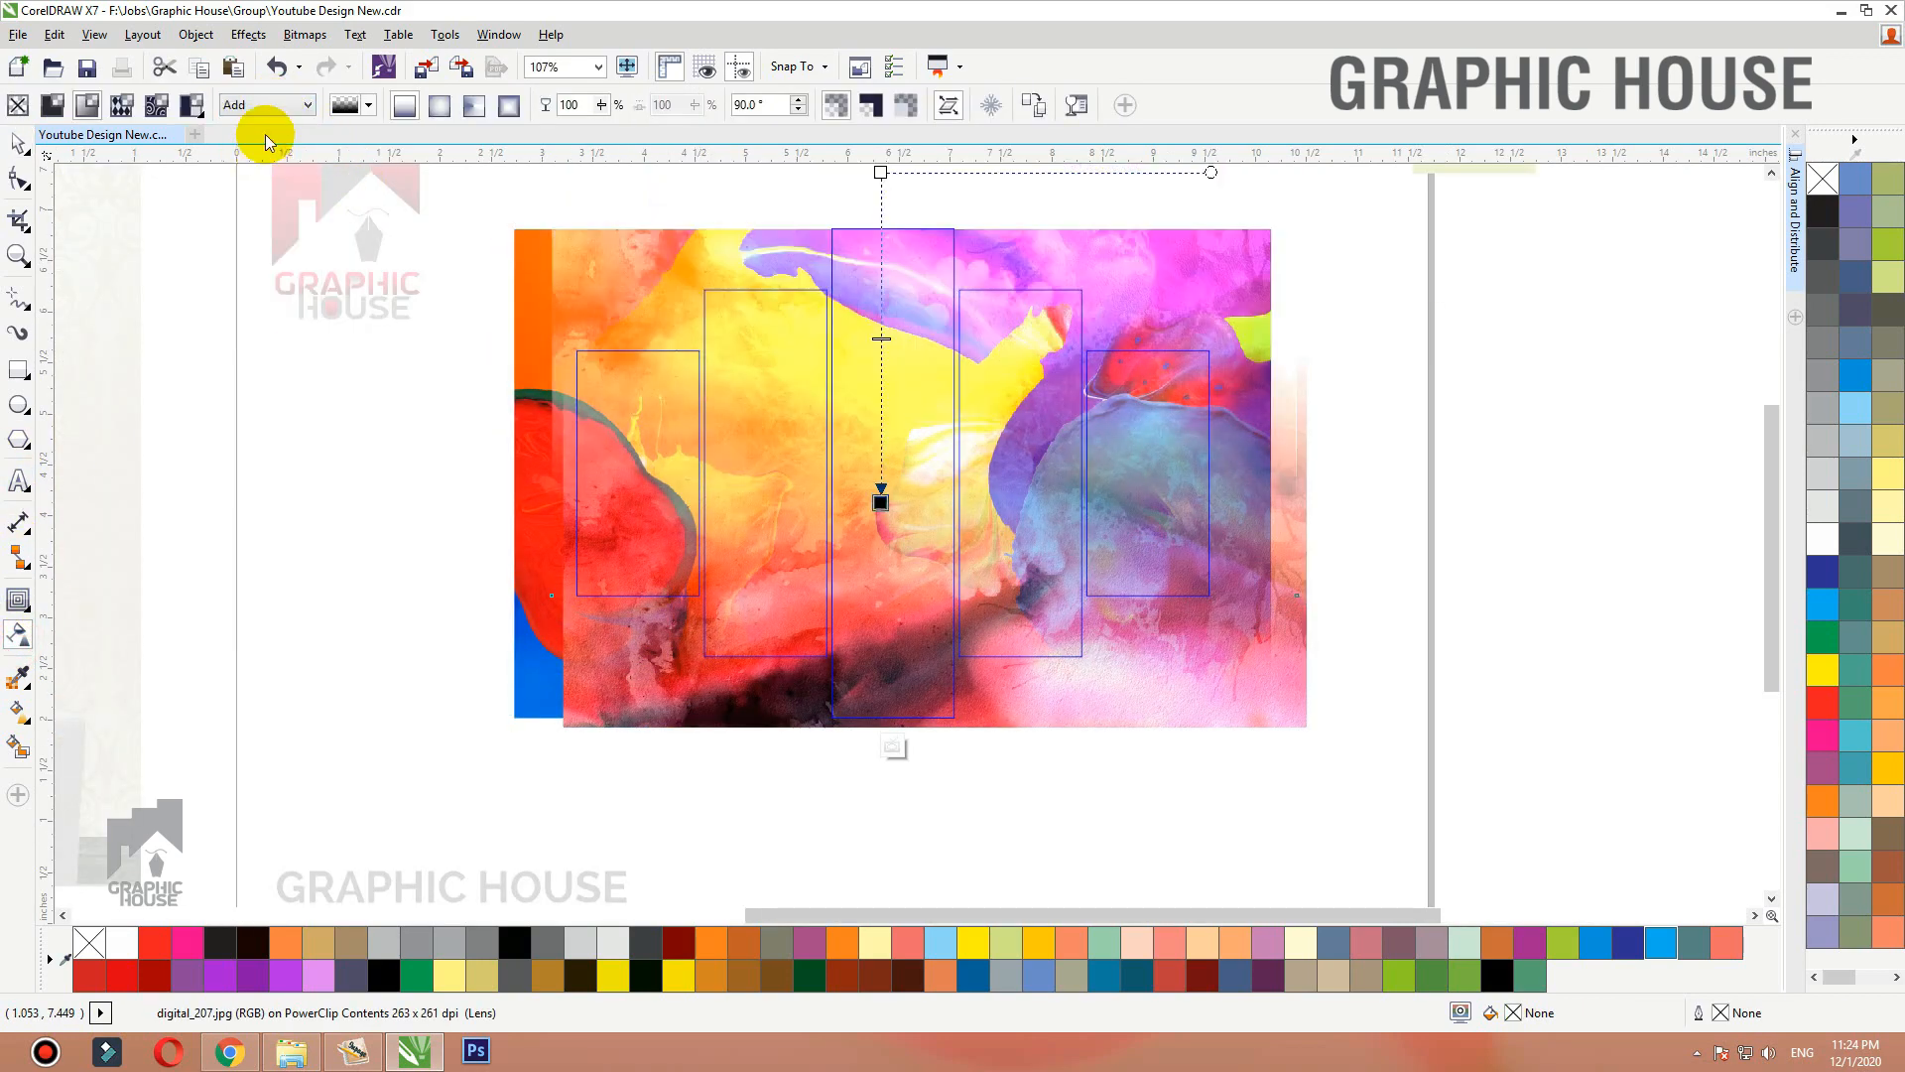
left_click(268, 104)
left_click(265, 161)
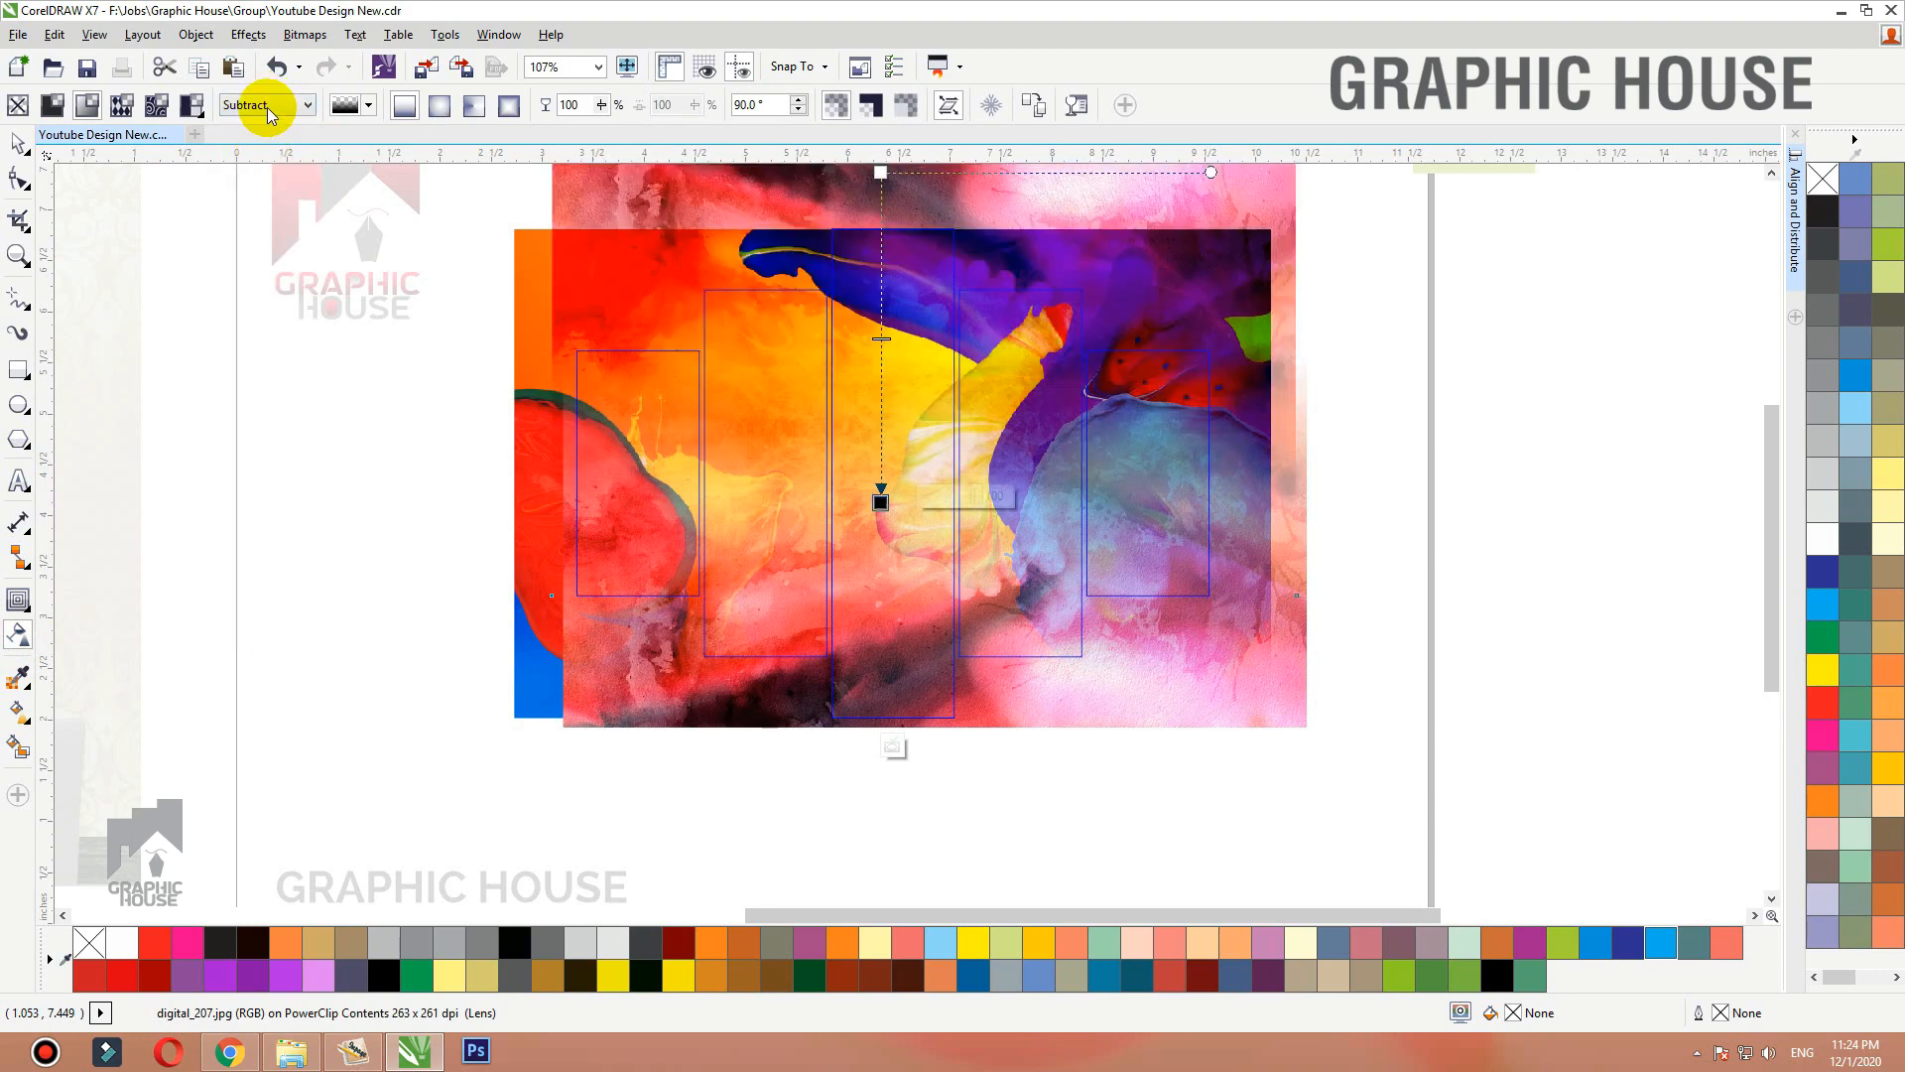
Try the Difference and Multiply merge modes on the upper mirrored watercolor image.
left_click(266, 107)
left_click(263, 176)
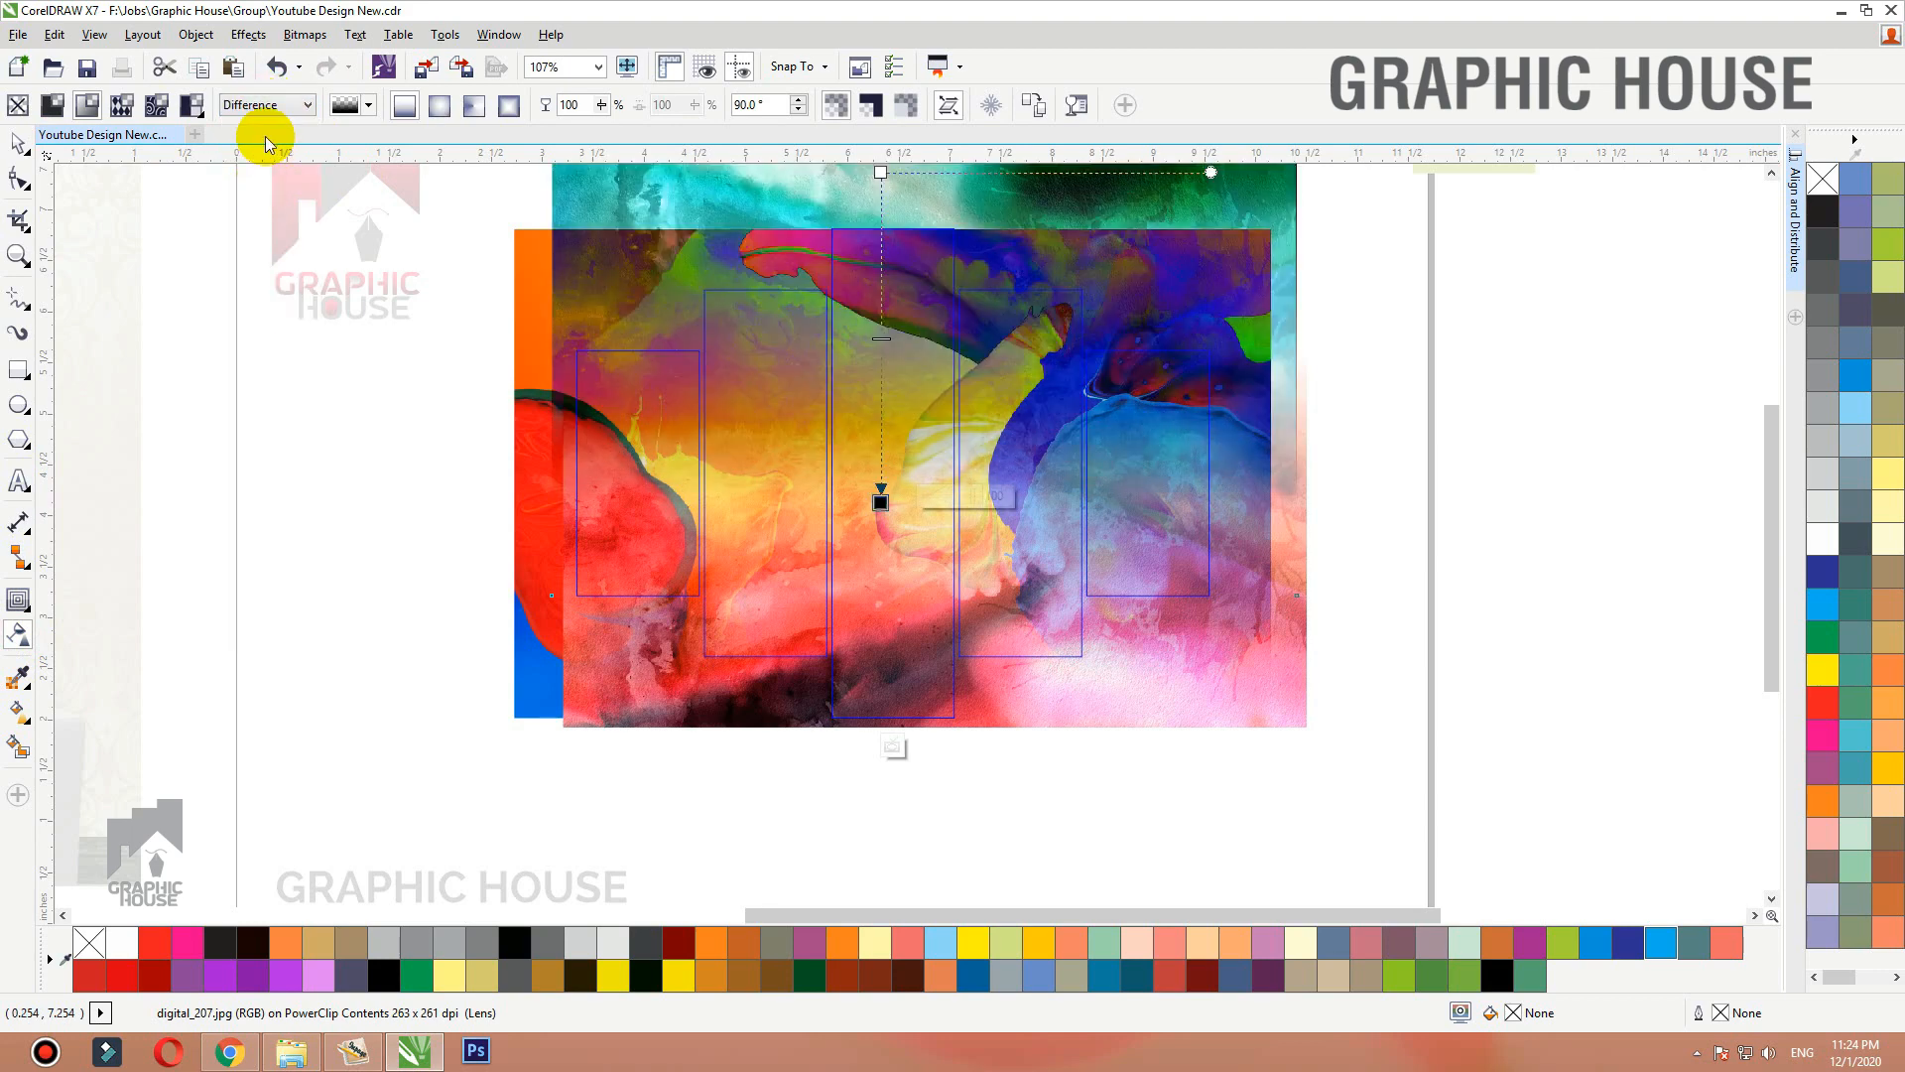
left_click(268, 105)
left_click(256, 204)
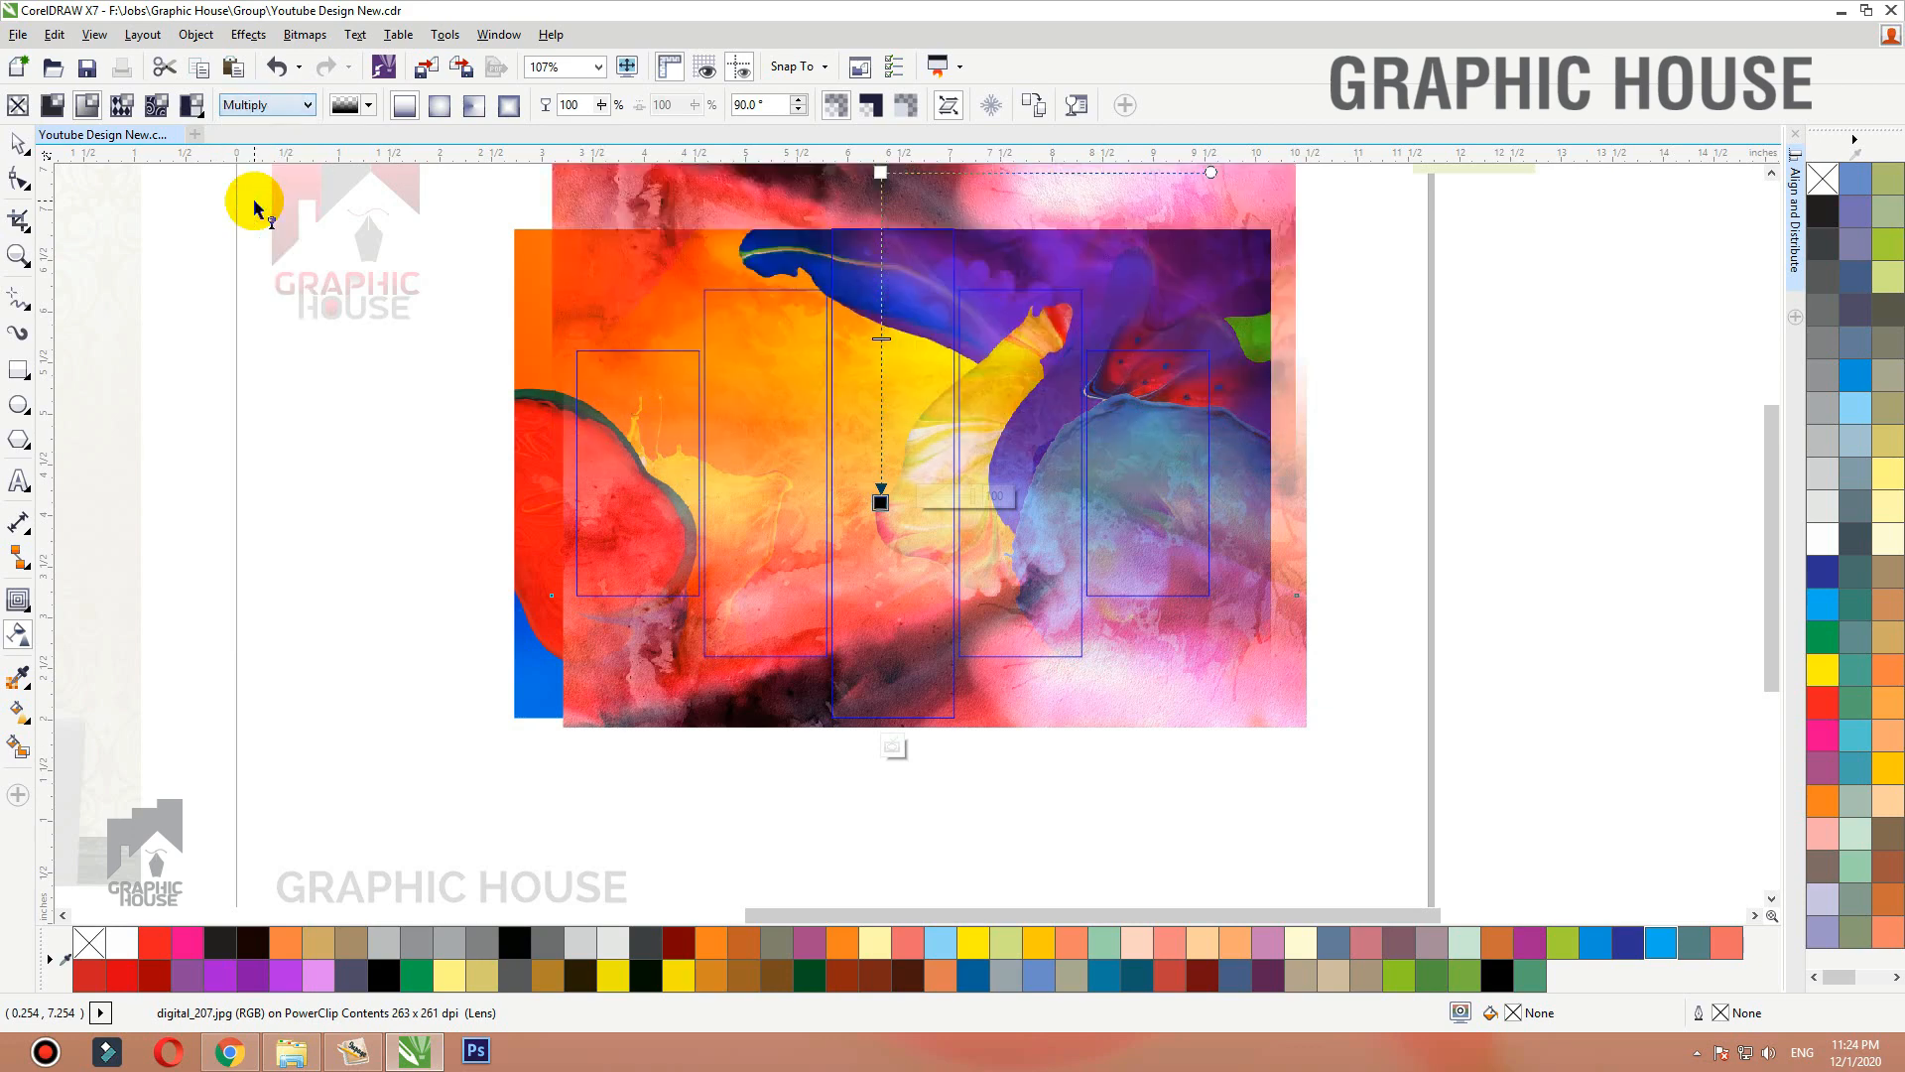
Set the upper watercolor's merge mode to Subtract and finish editing the PowerClip contents.
left_click(266, 104)
left_click(256, 167)
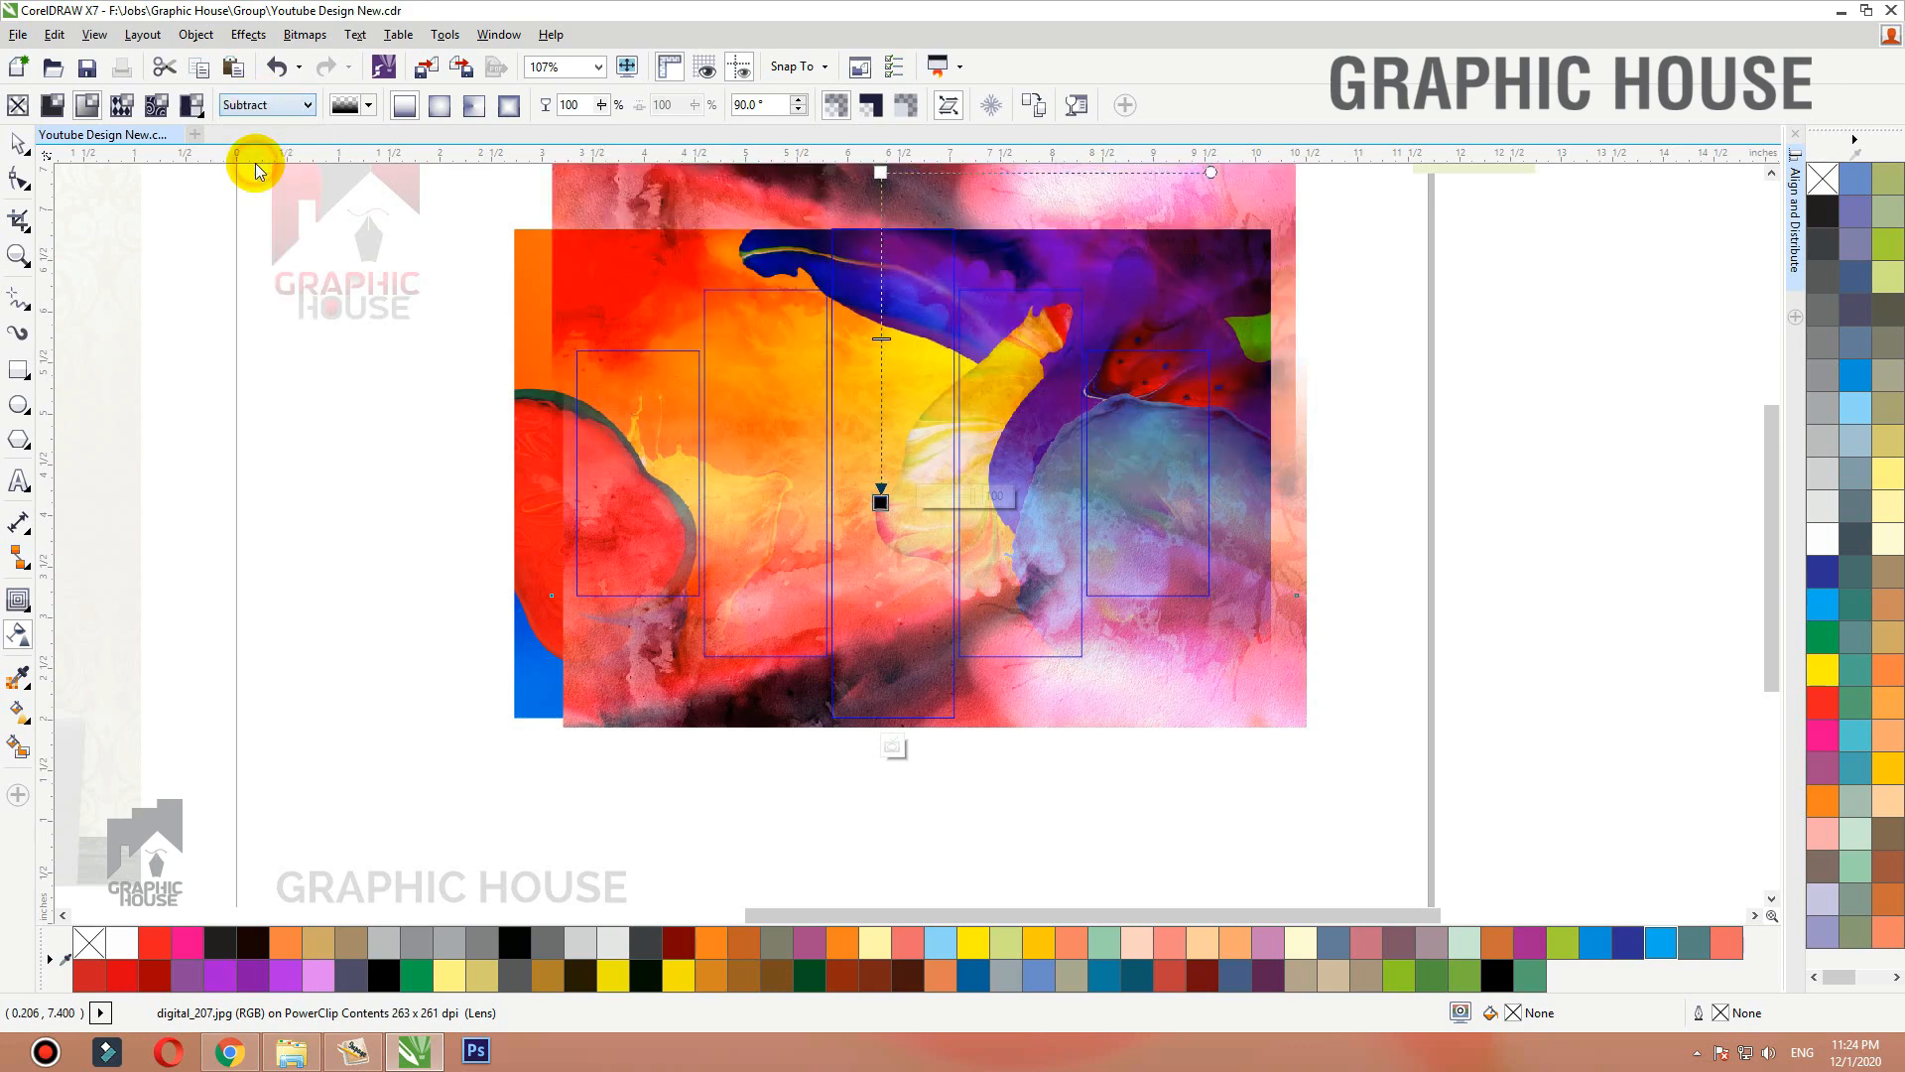
left_click(18, 141)
left_click(150, 497)
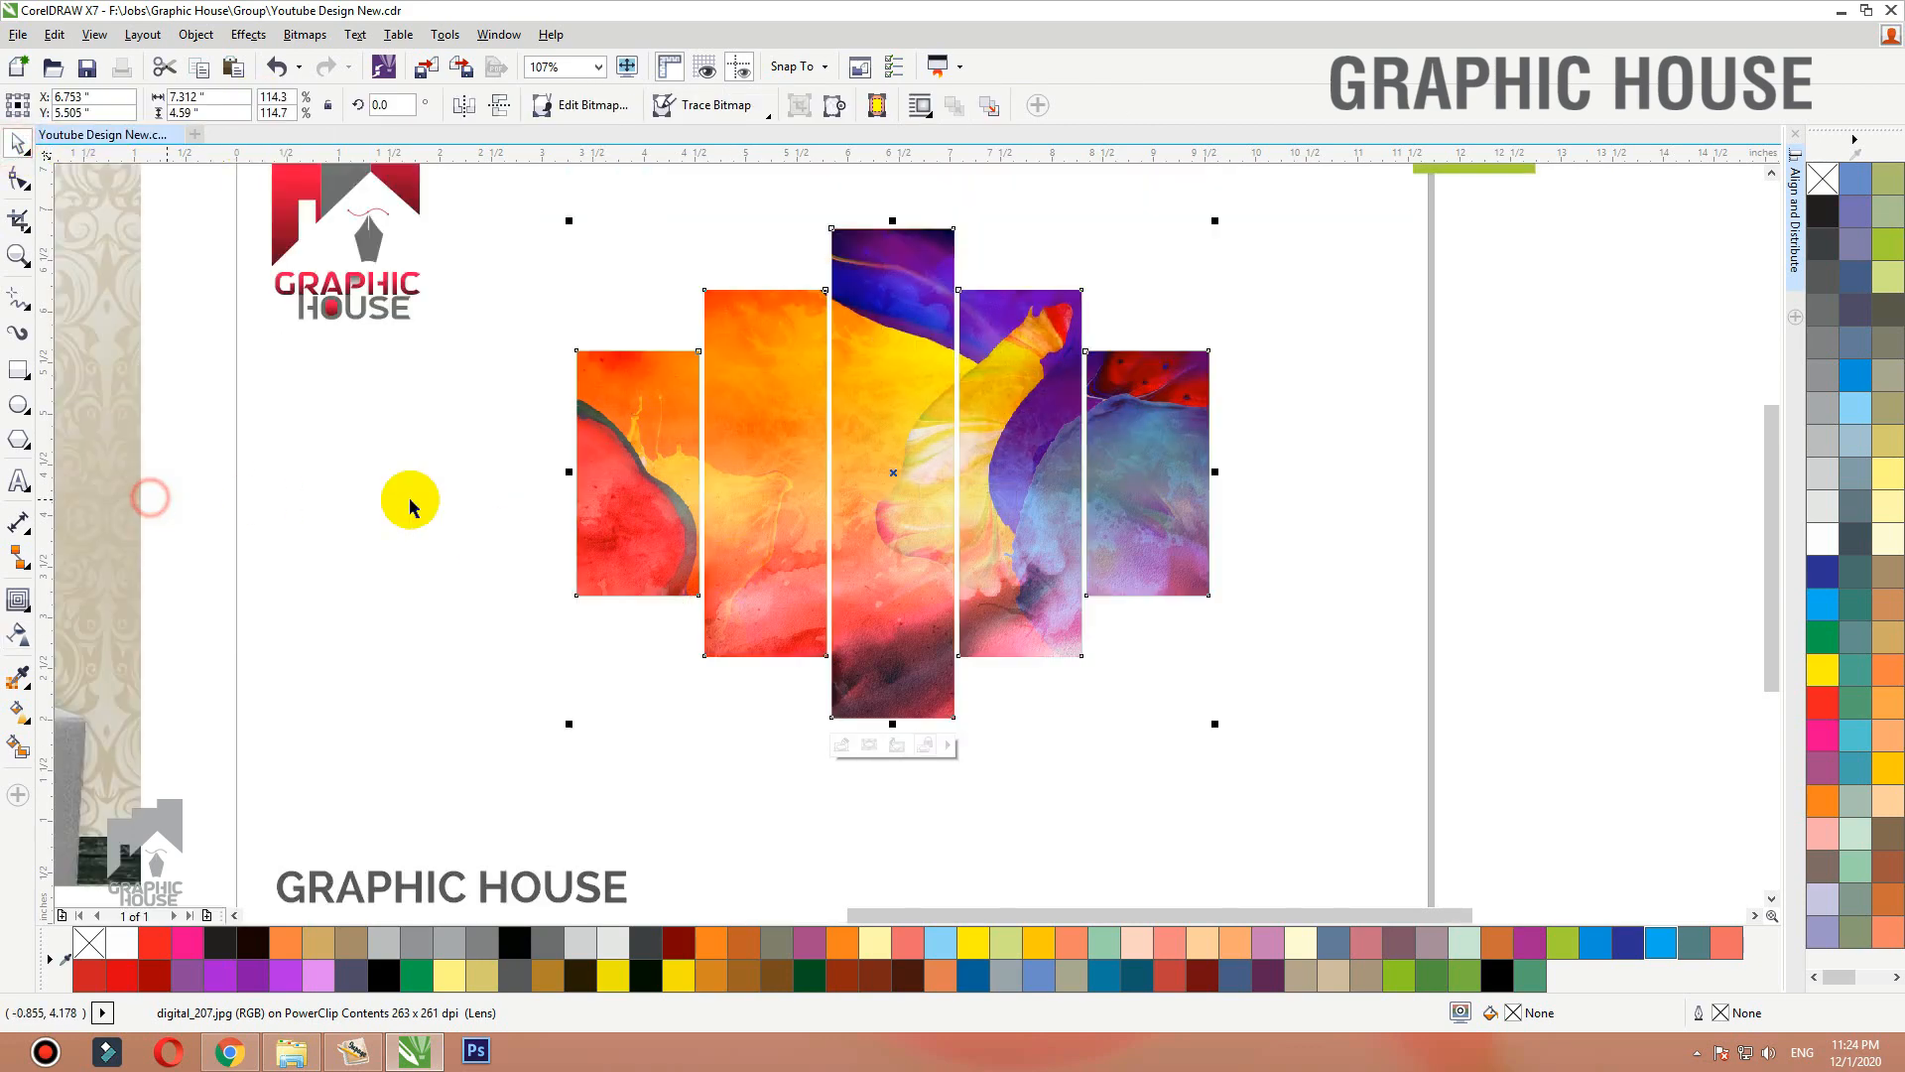
Set the lower watercolor image's transparency merge mode to Multiply within the PowerClip, trying Subtract first, and finish editing the contents.
left_click(891, 647, "ctrl")
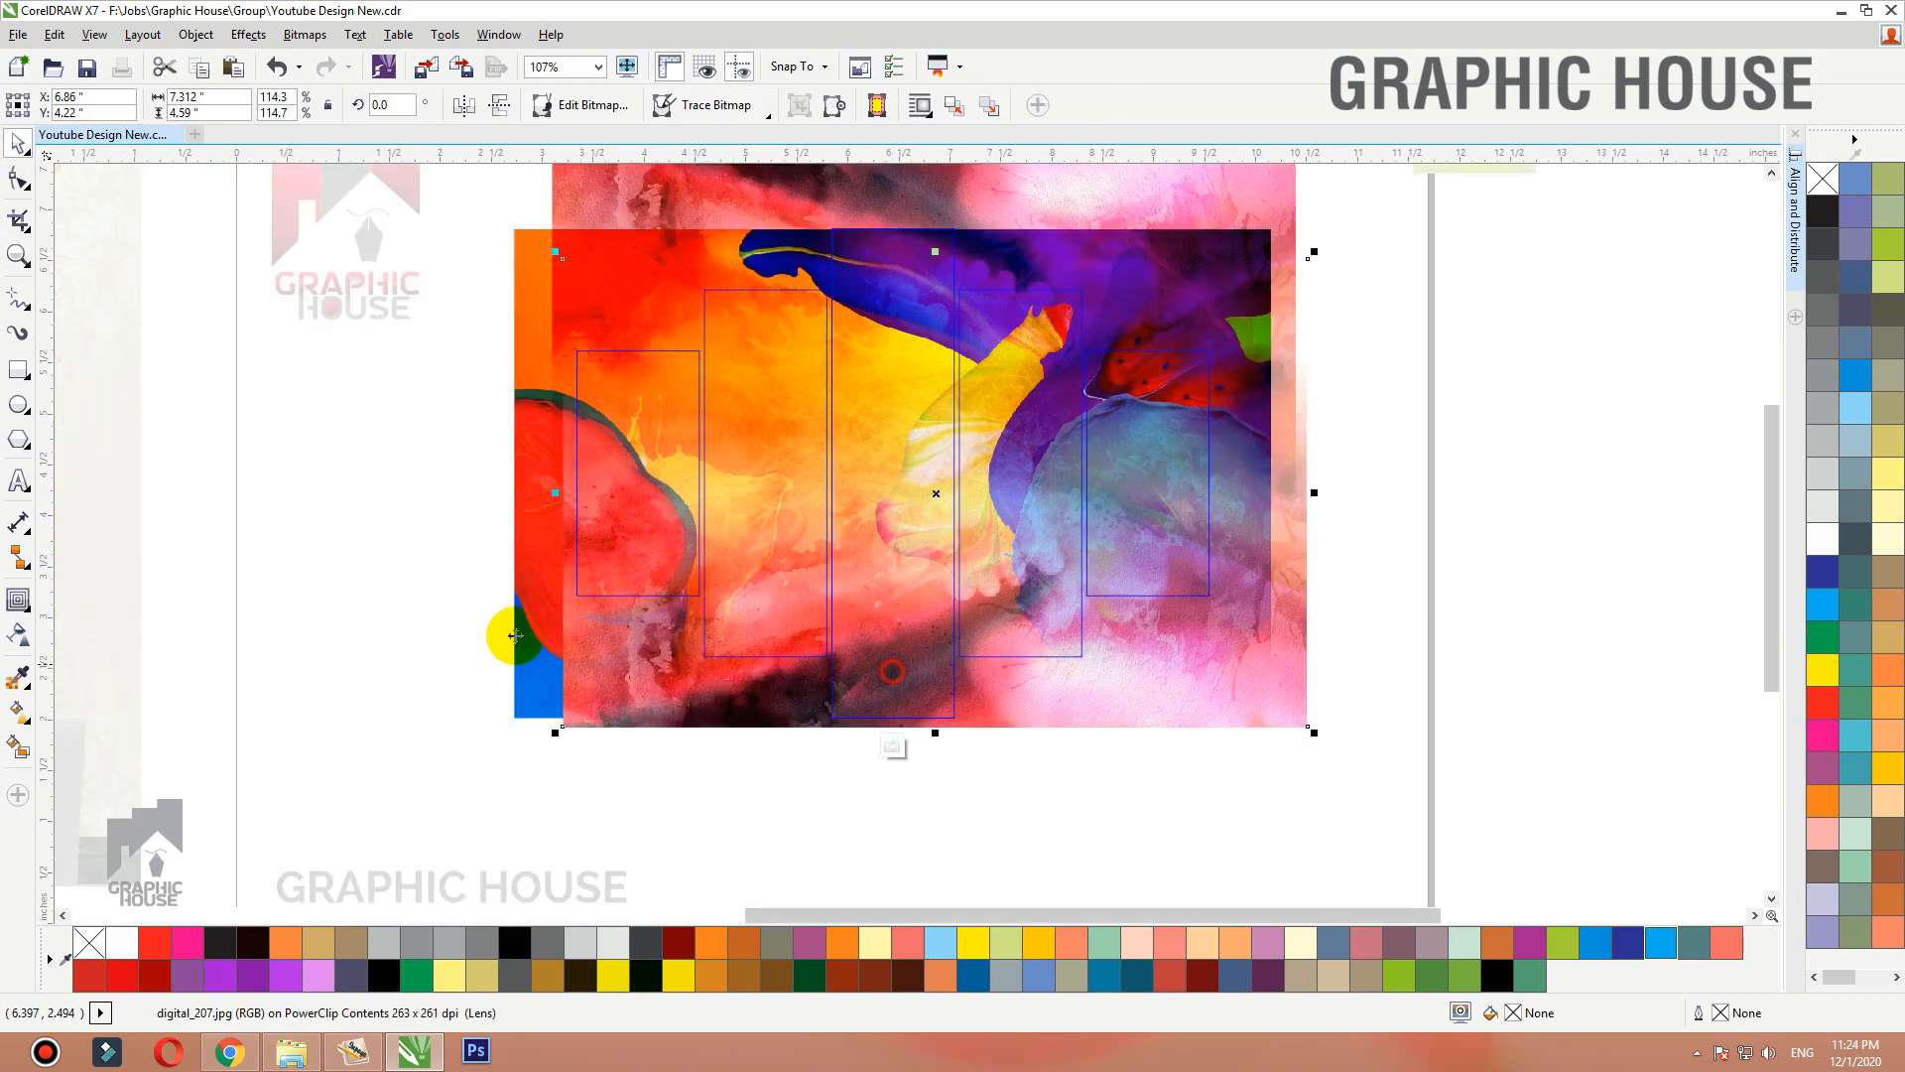
left_click(17, 635)
left_click(281, 103)
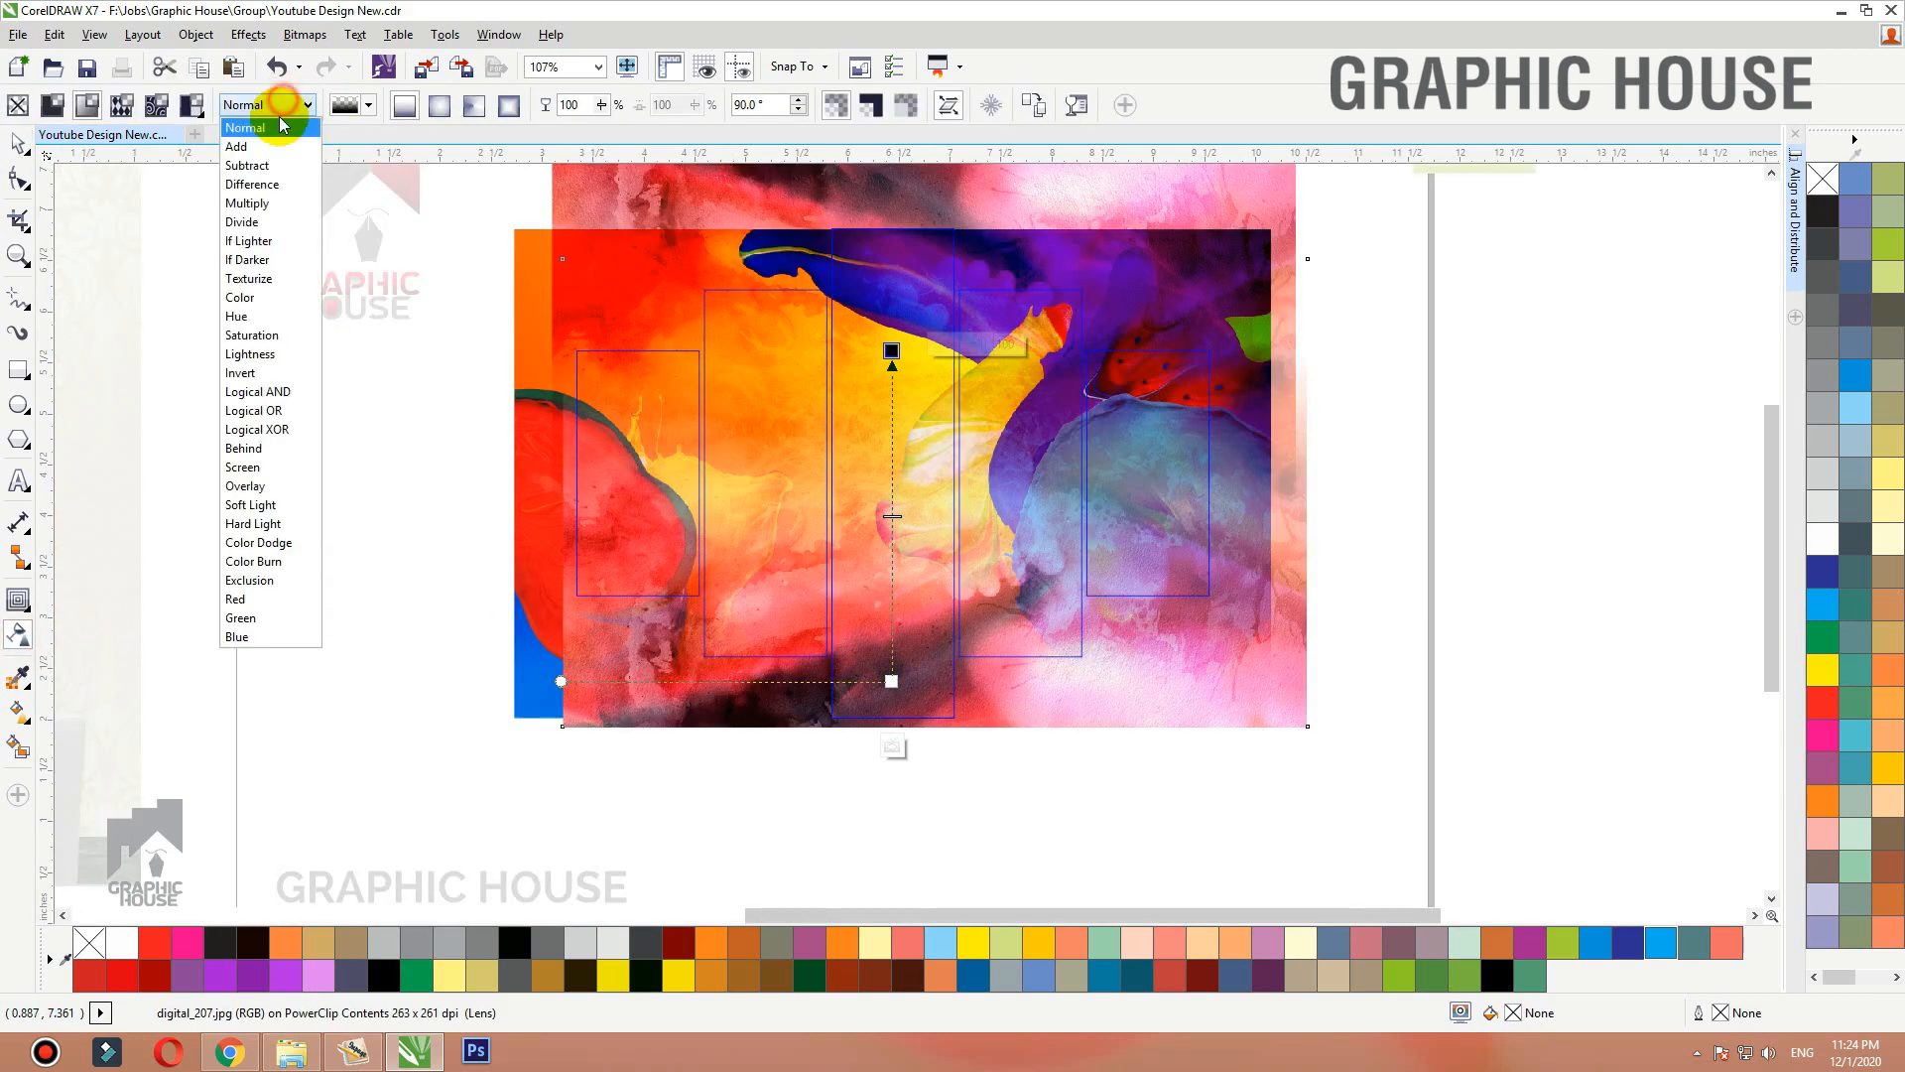
left_click(258, 166)
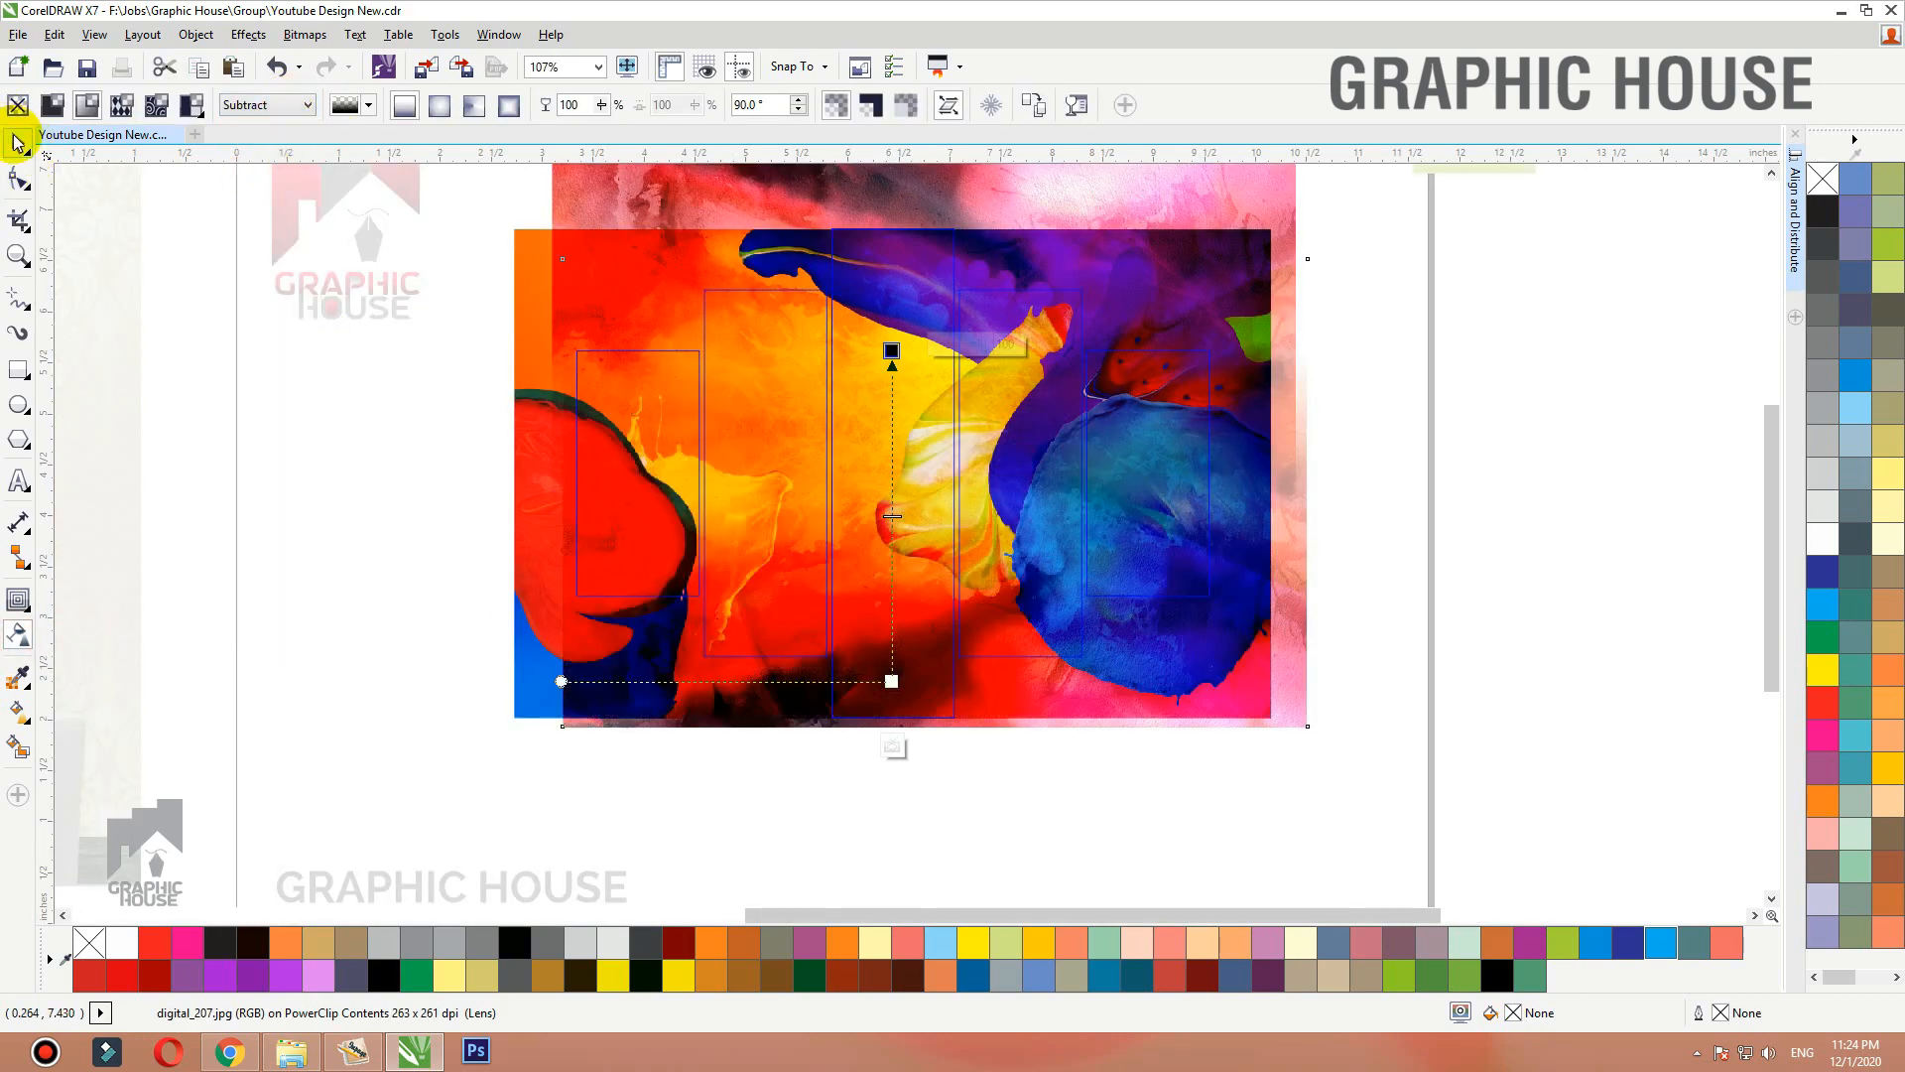
left_click(268, 105)
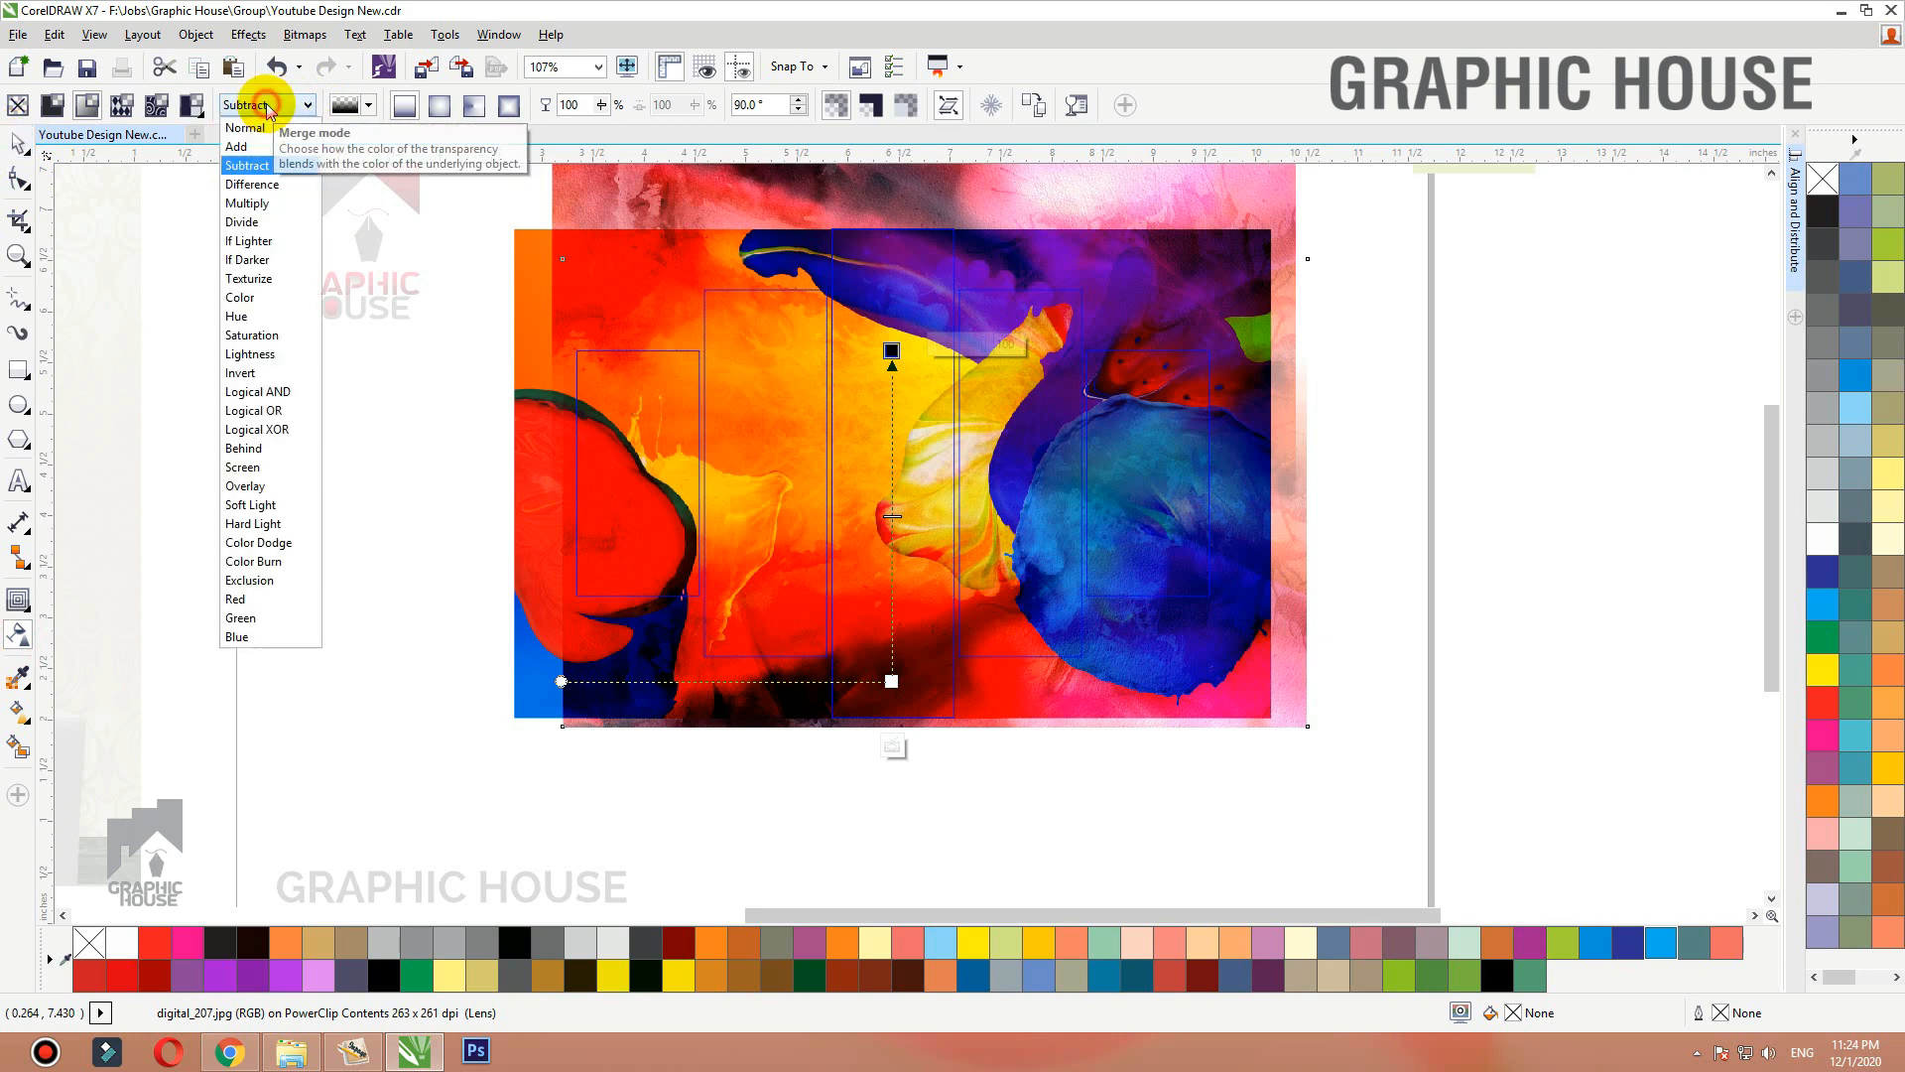
left_click(258, 203)
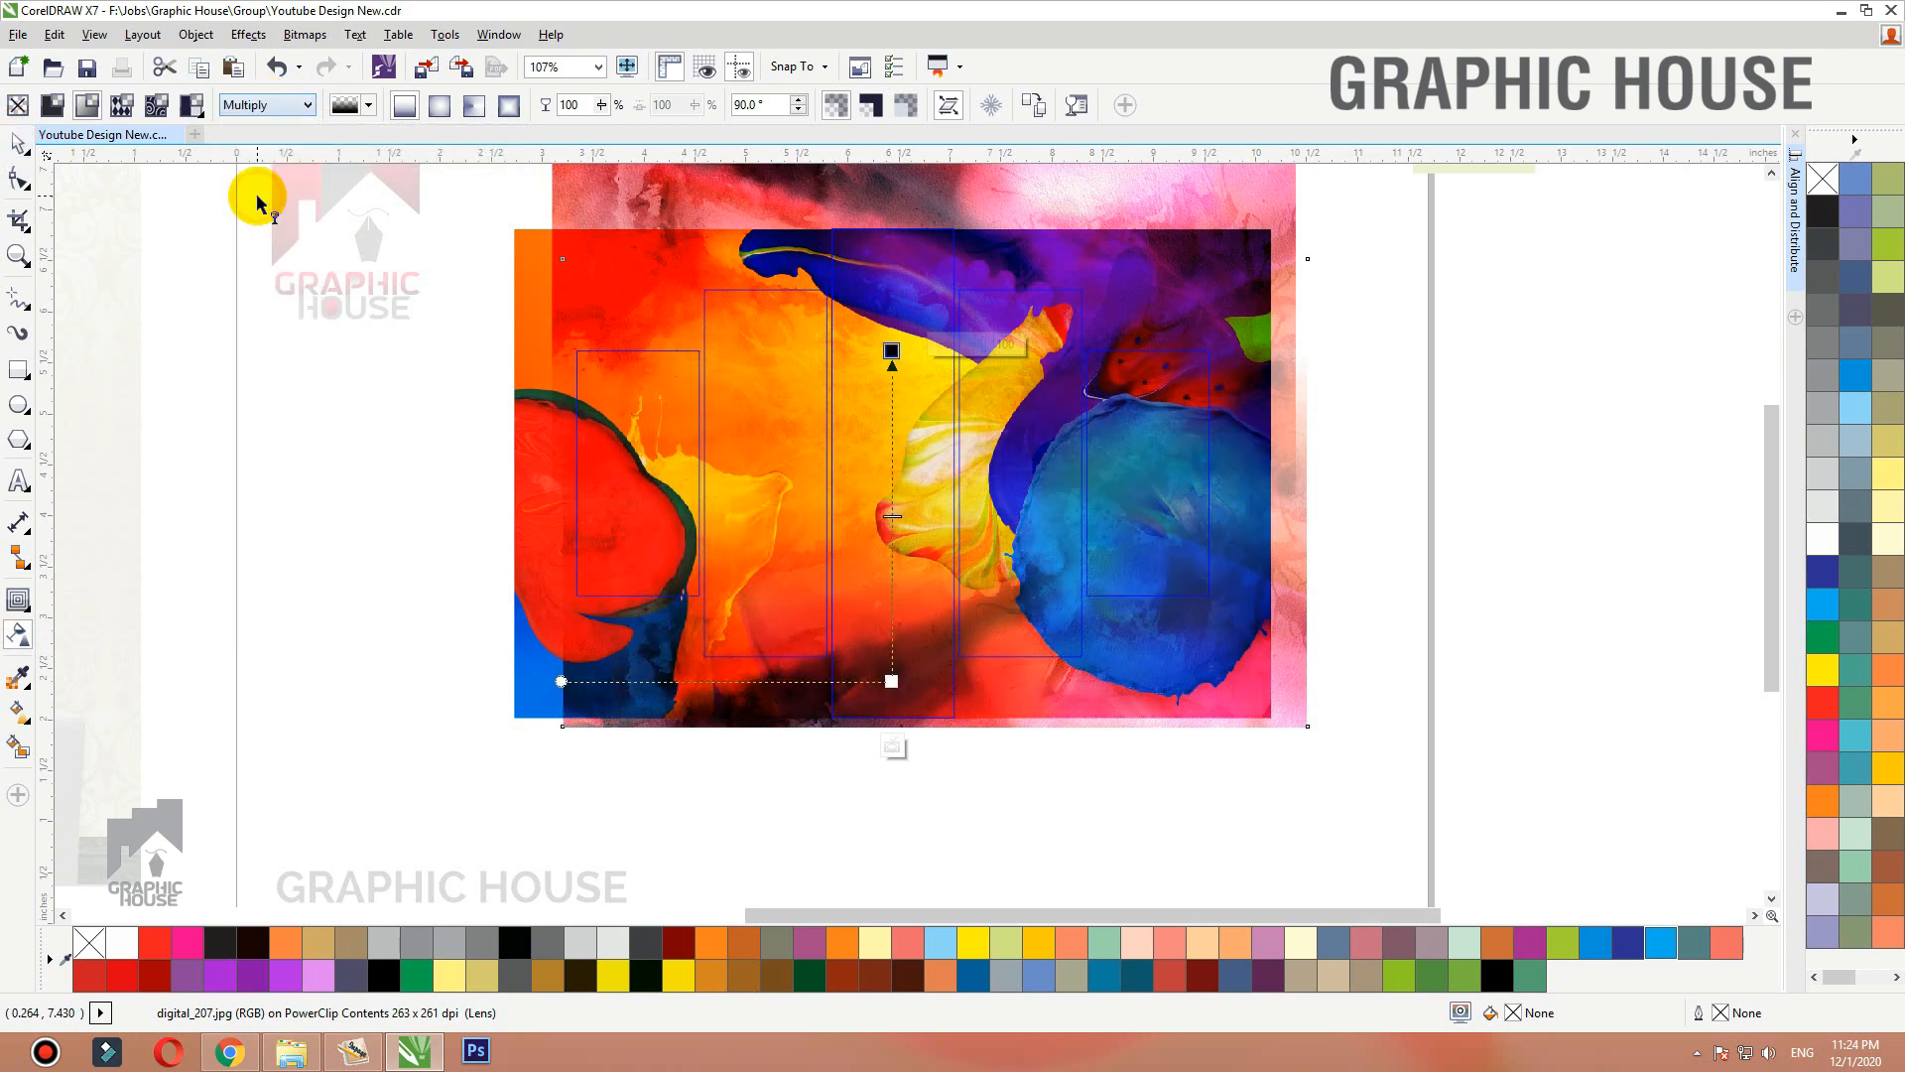
left_click(18, 143)
left_click(1374, 462)
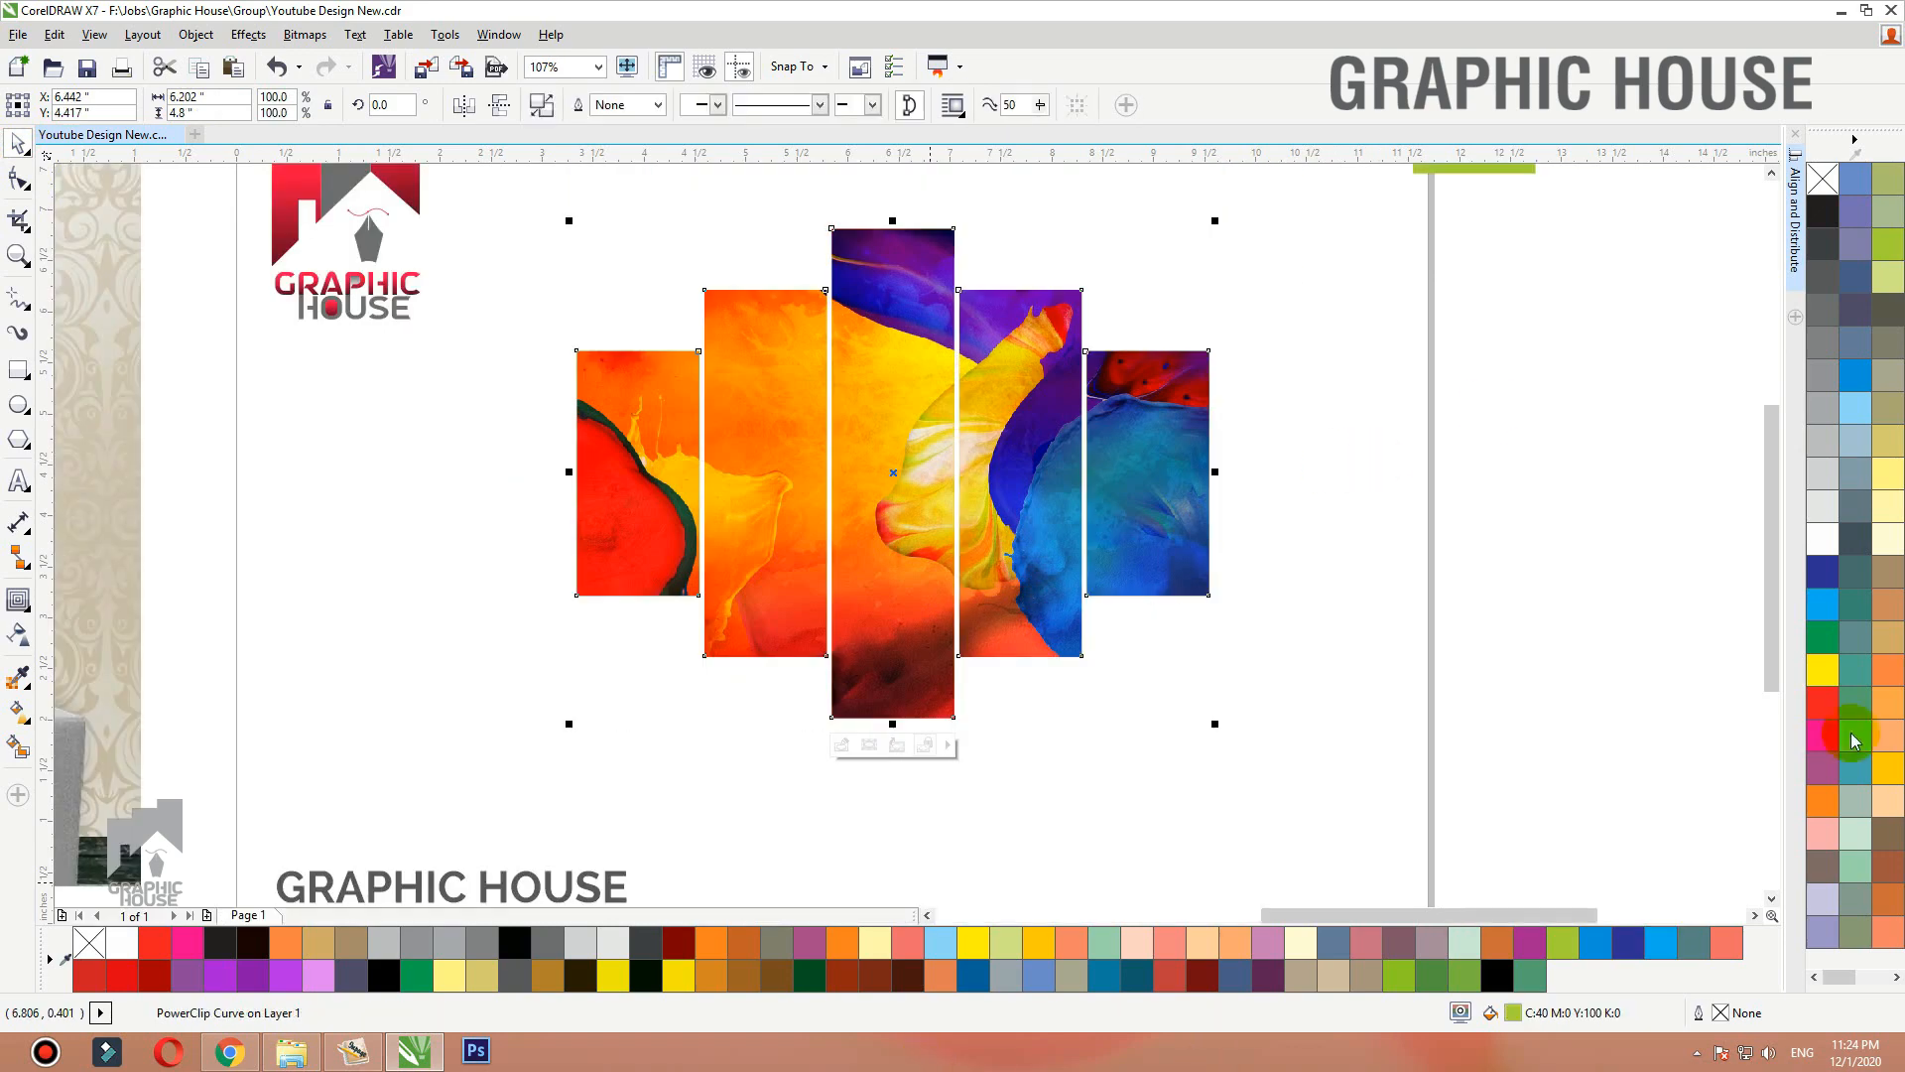
left_click(911, 363, "ctrl")
left_click_drag(1126, 258, 1518, 267)
key("ctrl+z")
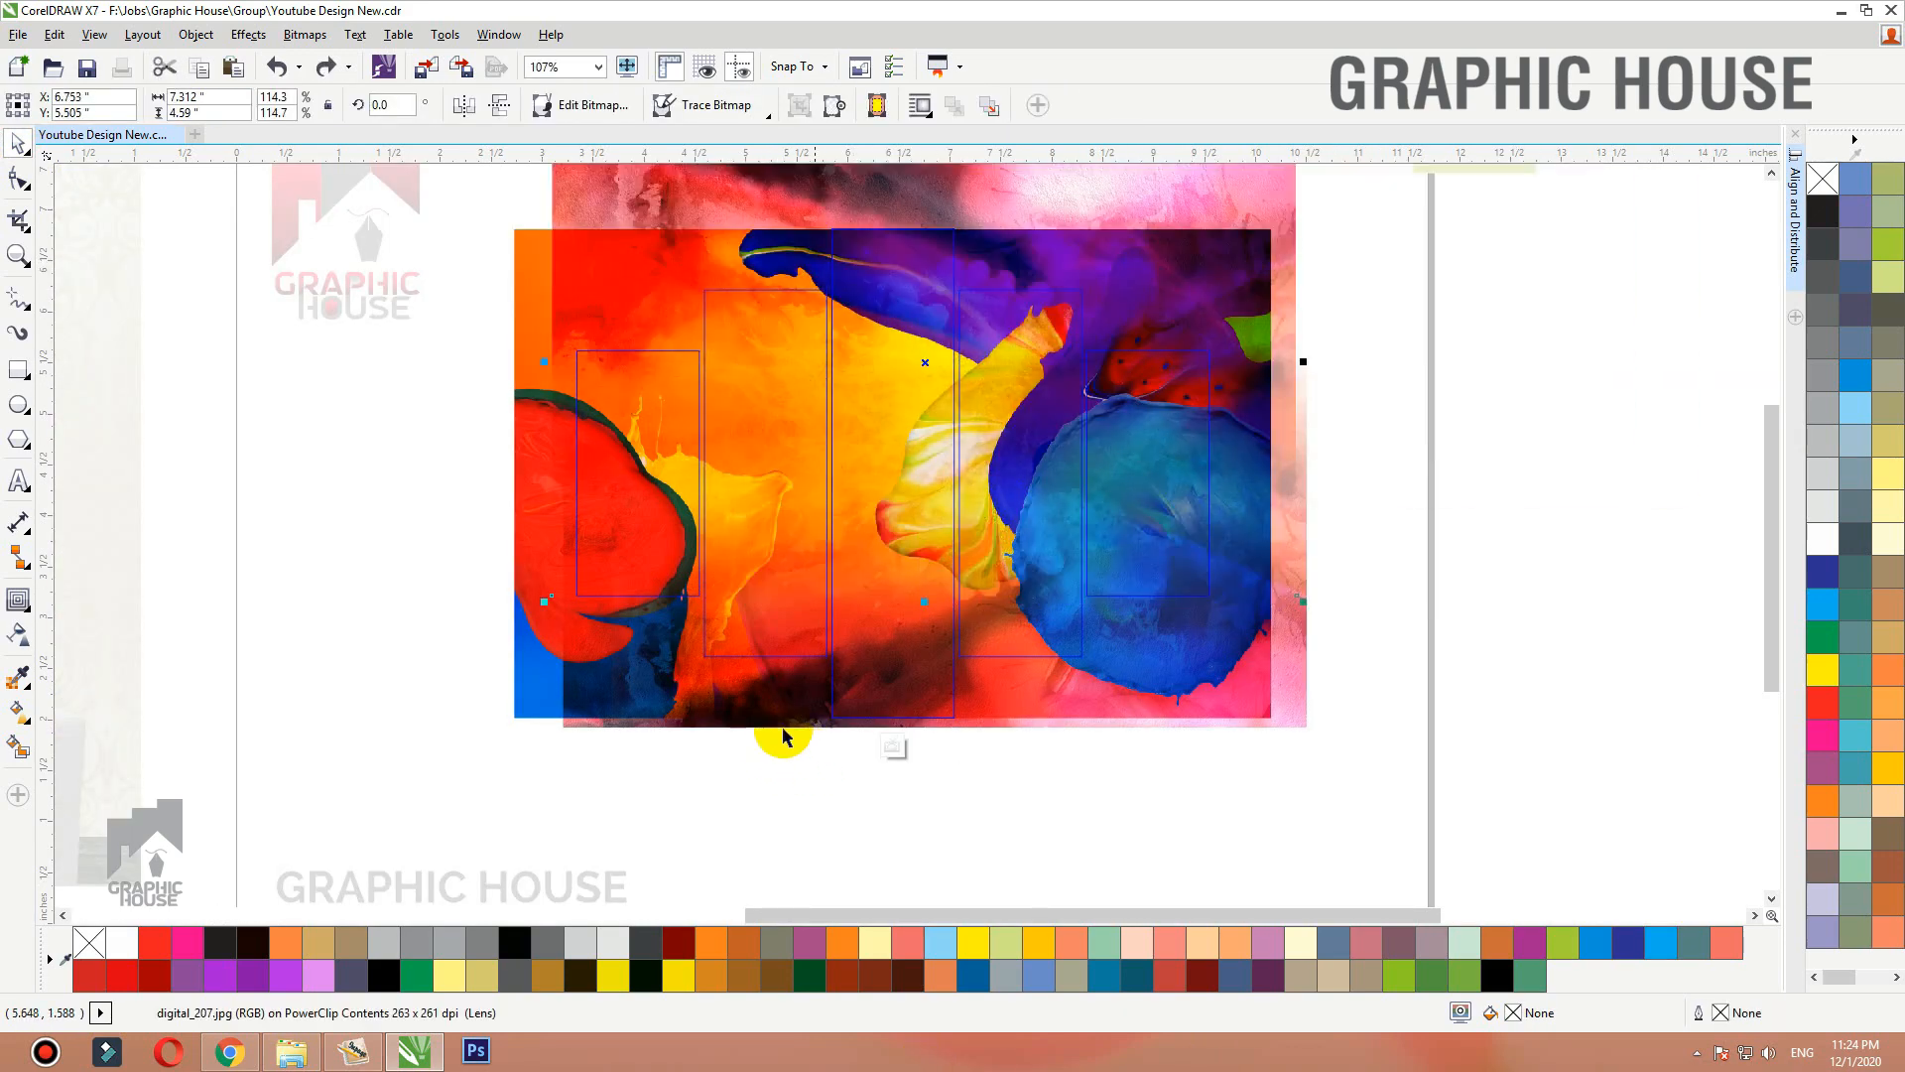
scroll(630, 626, "down", 1)
left_click(1233, 558, "ctrl")
left_click_drag(770, 558, 1092, 557)
key("ctrl+z")
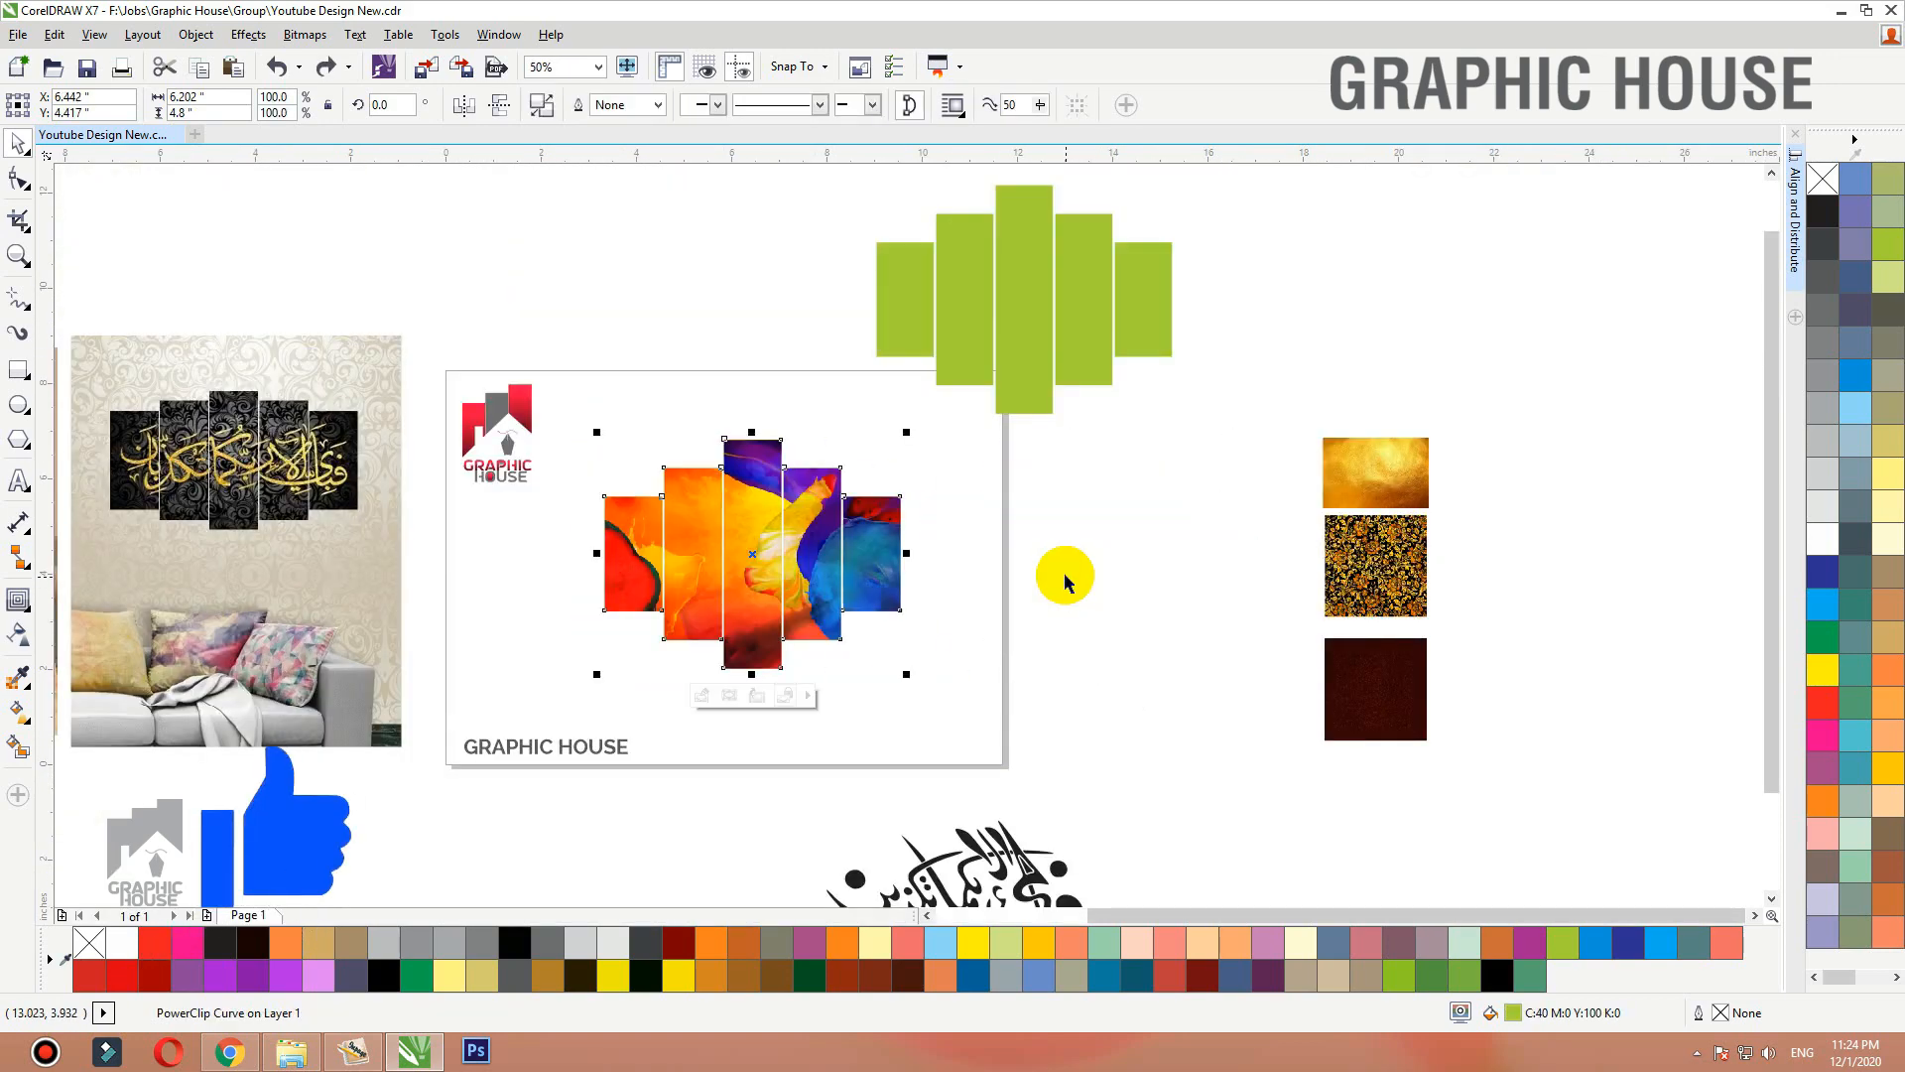
Duplicate the five-panel artwork beside the original and delete the watercolor overlays from the copy's PowerClip contents.
left_click_drag(791, 553, 1118, 553)
right_click(1118, 553)
left_click(1108, 470, "ctrl")
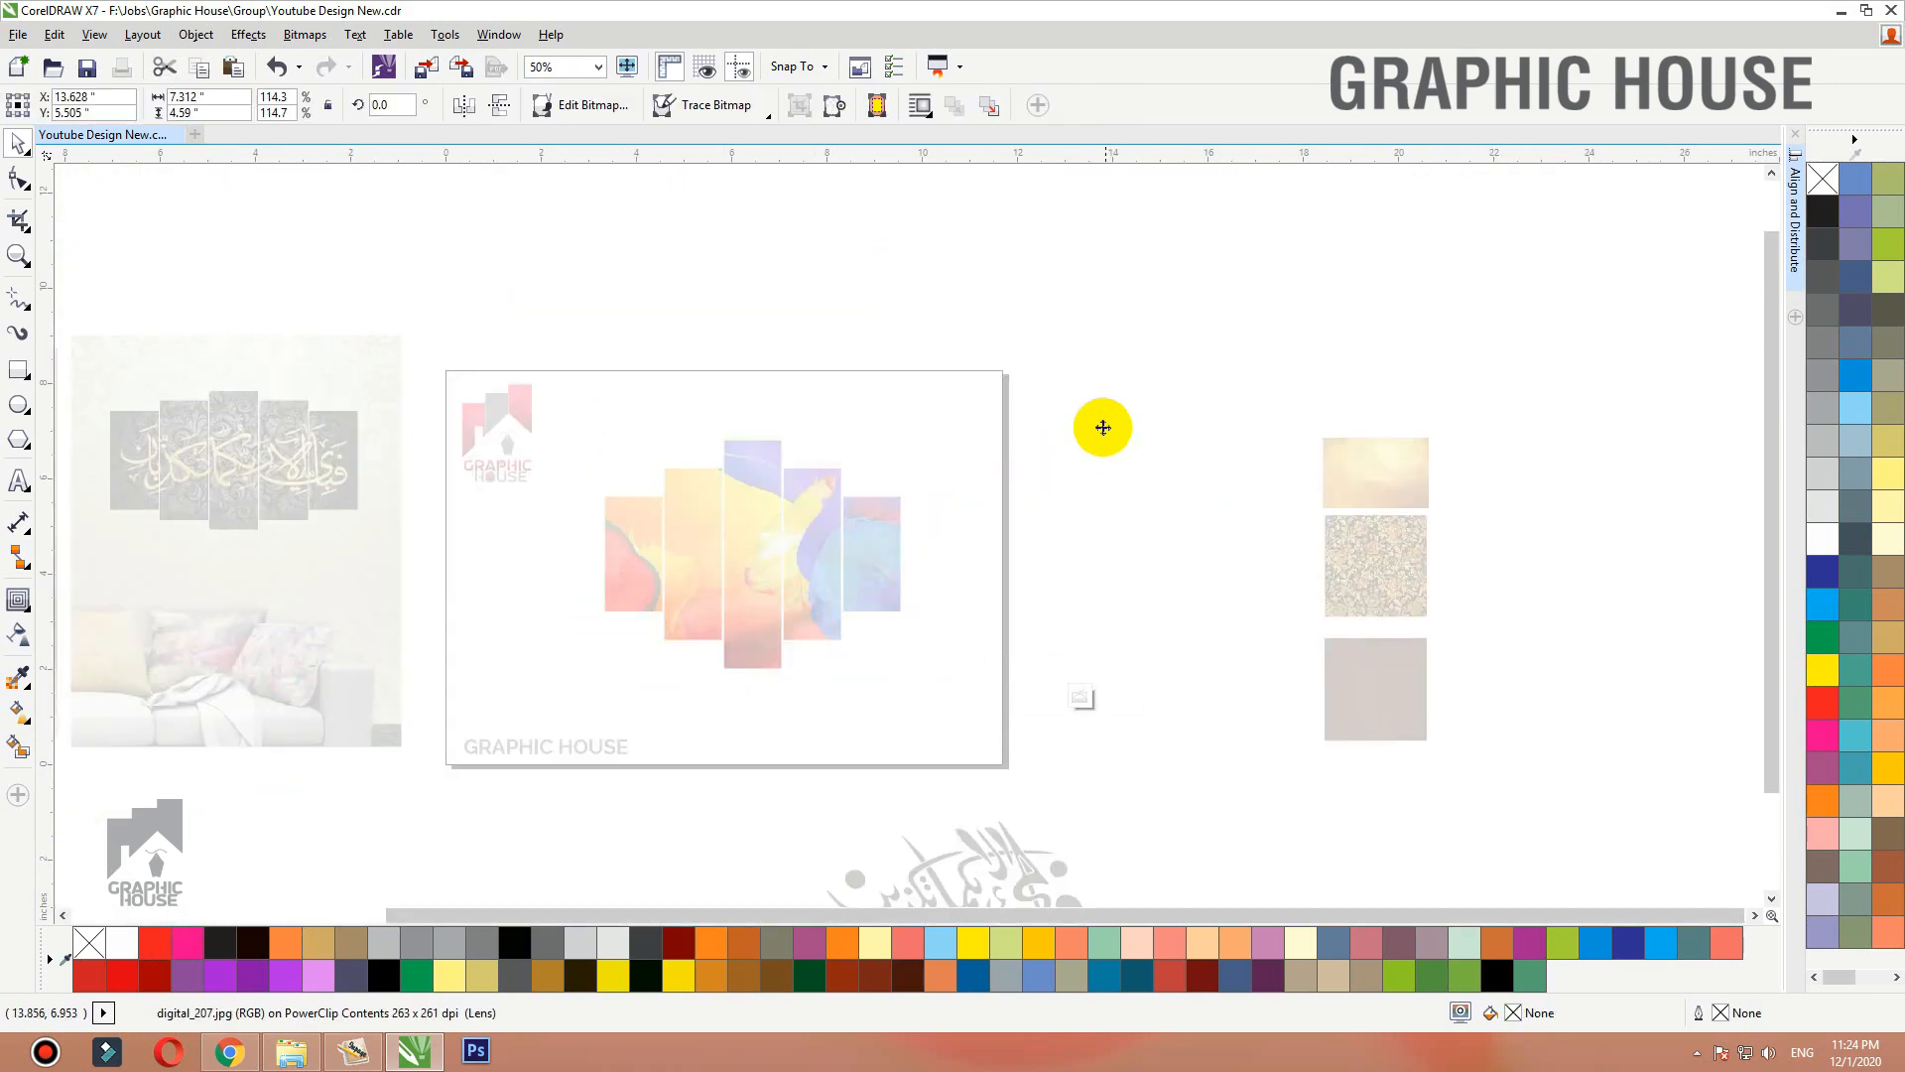
key("Delete")
left_click(1306, 383, "ctrl")
Compare the blended panels with the plain copy up close and delete the copy.
key("F2")
left_click_drag(1348, 397, 538, 659)
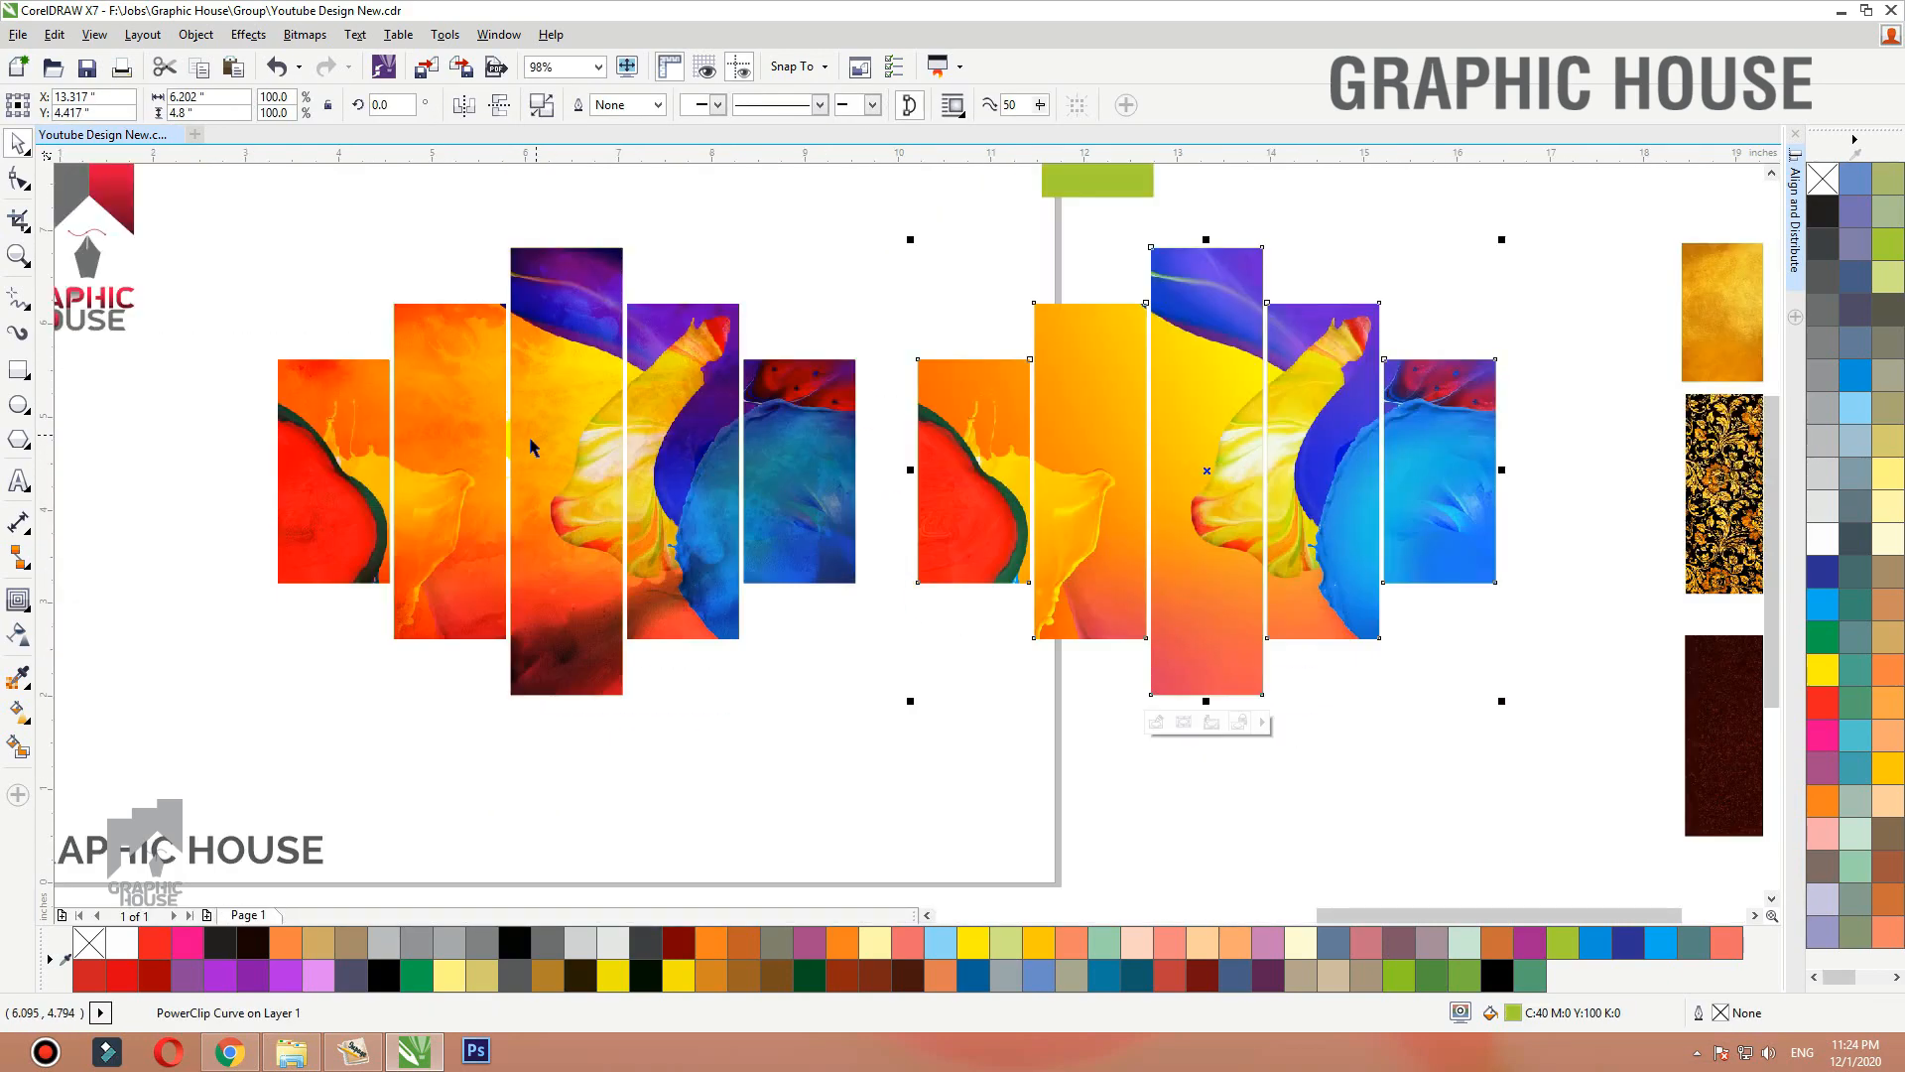
left_click_drag(784, 319, 452, 447)
scroll(608, 339, "down", 2)
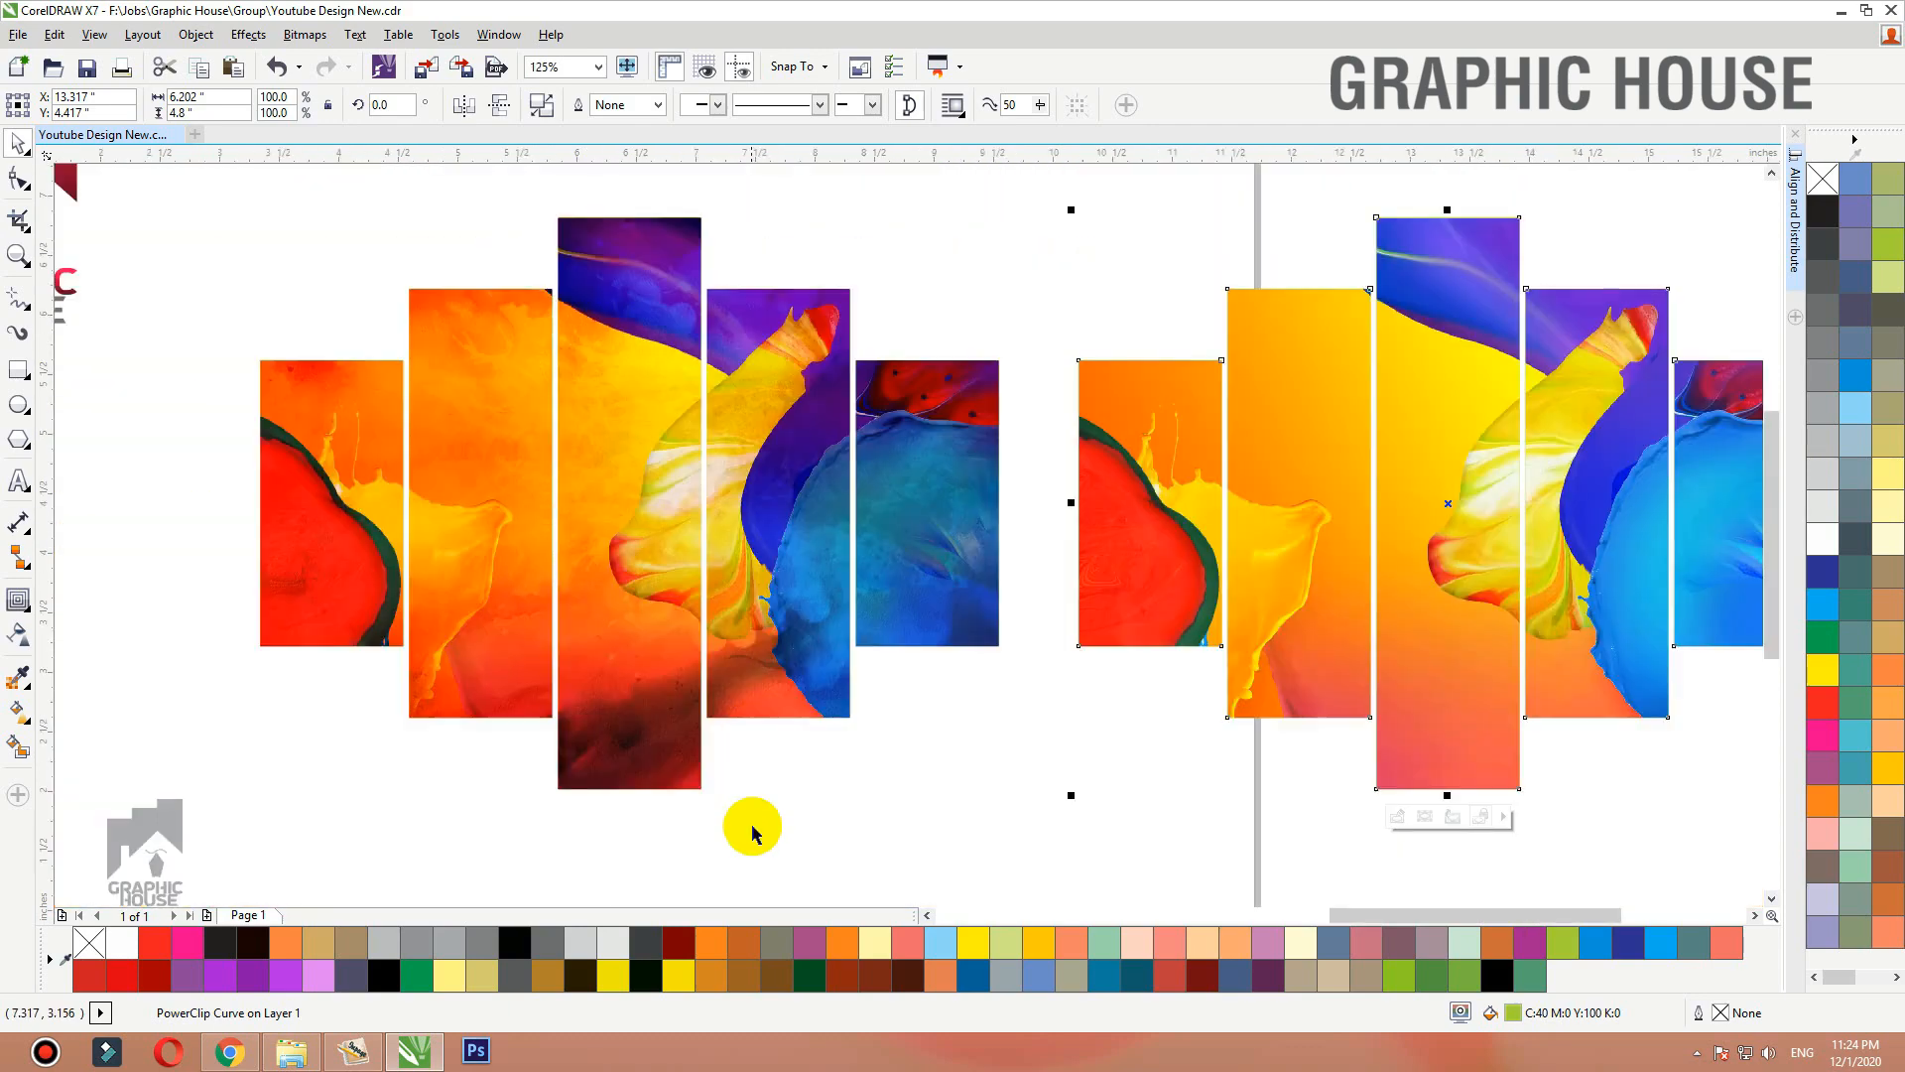
scroll(627, 468, "down", 2)
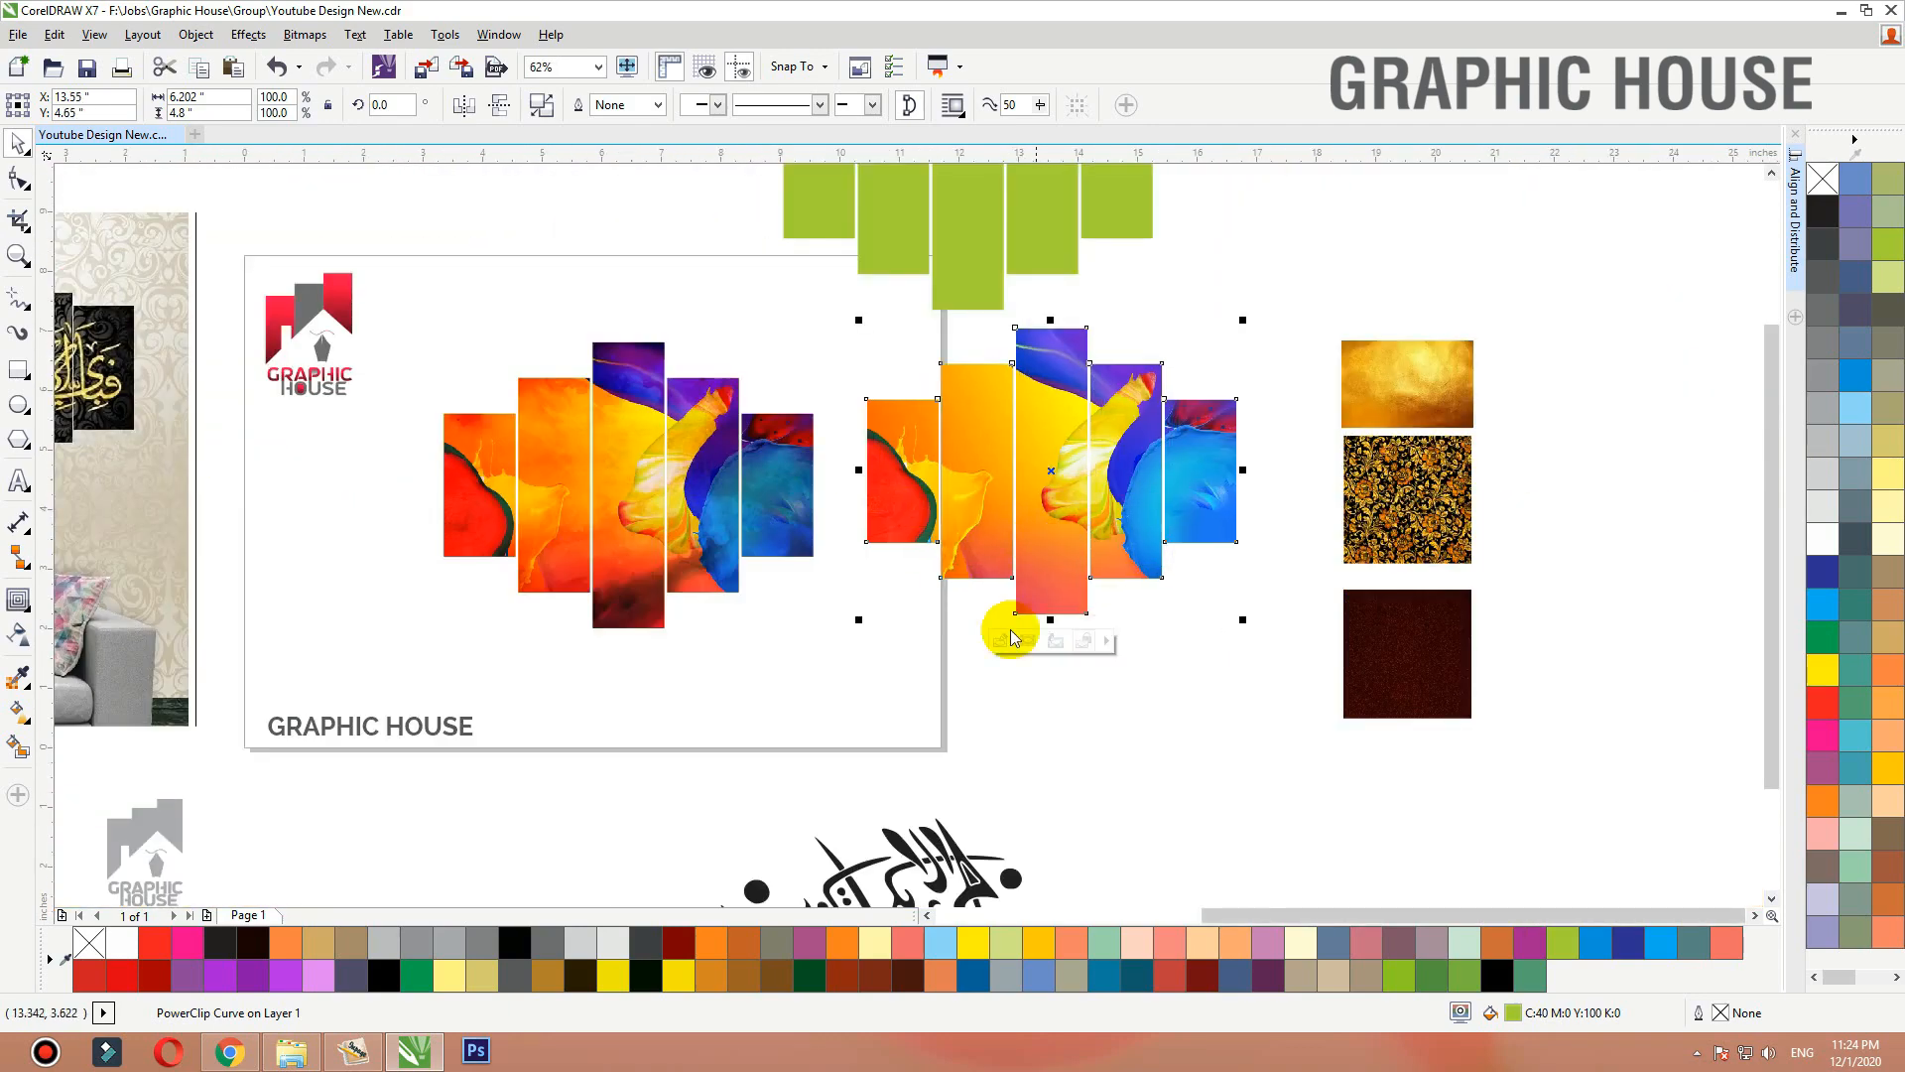
key("Delete")
Place a copy of the black Arabic calligraphy over the five panels and fill it white.
left_click_drag(954, 858, 692, 419)
key("shift+F2")
scroll(689, 425, "down", 2)
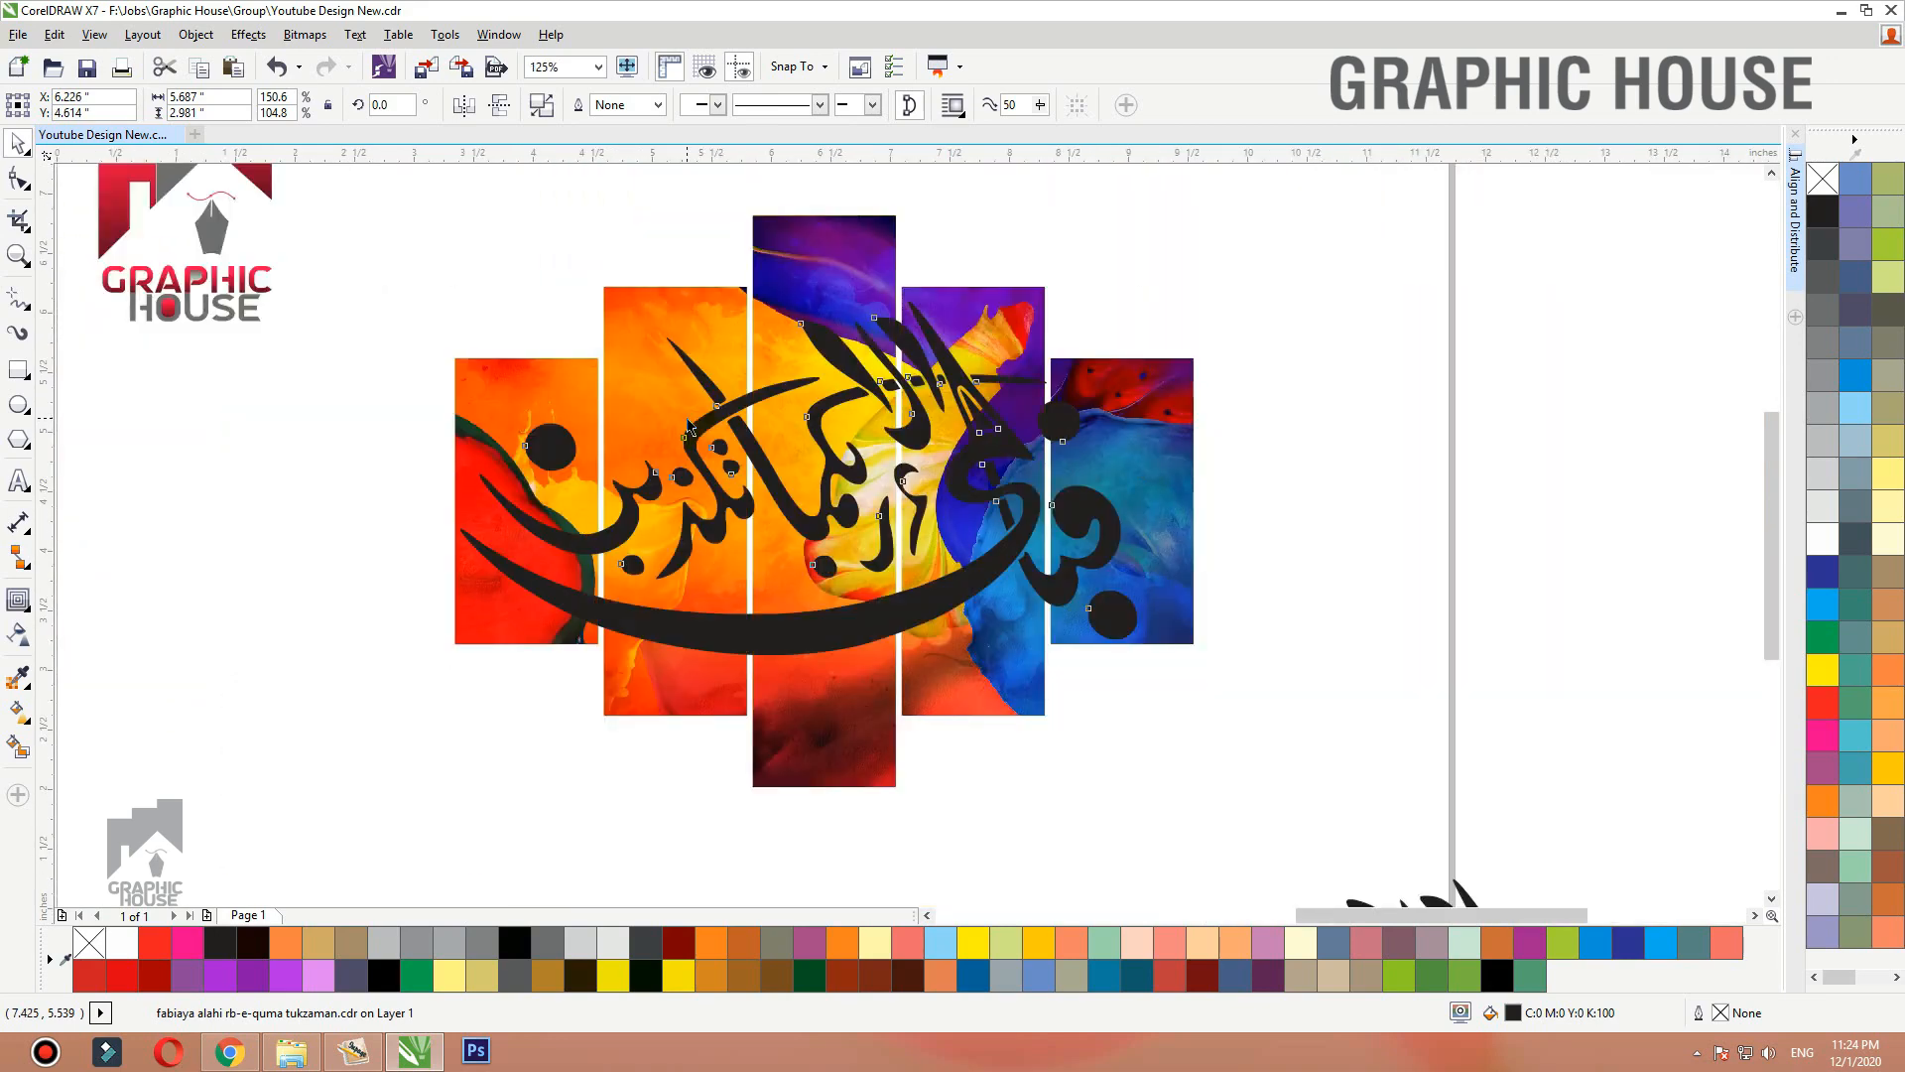
left_click(1823, 539)
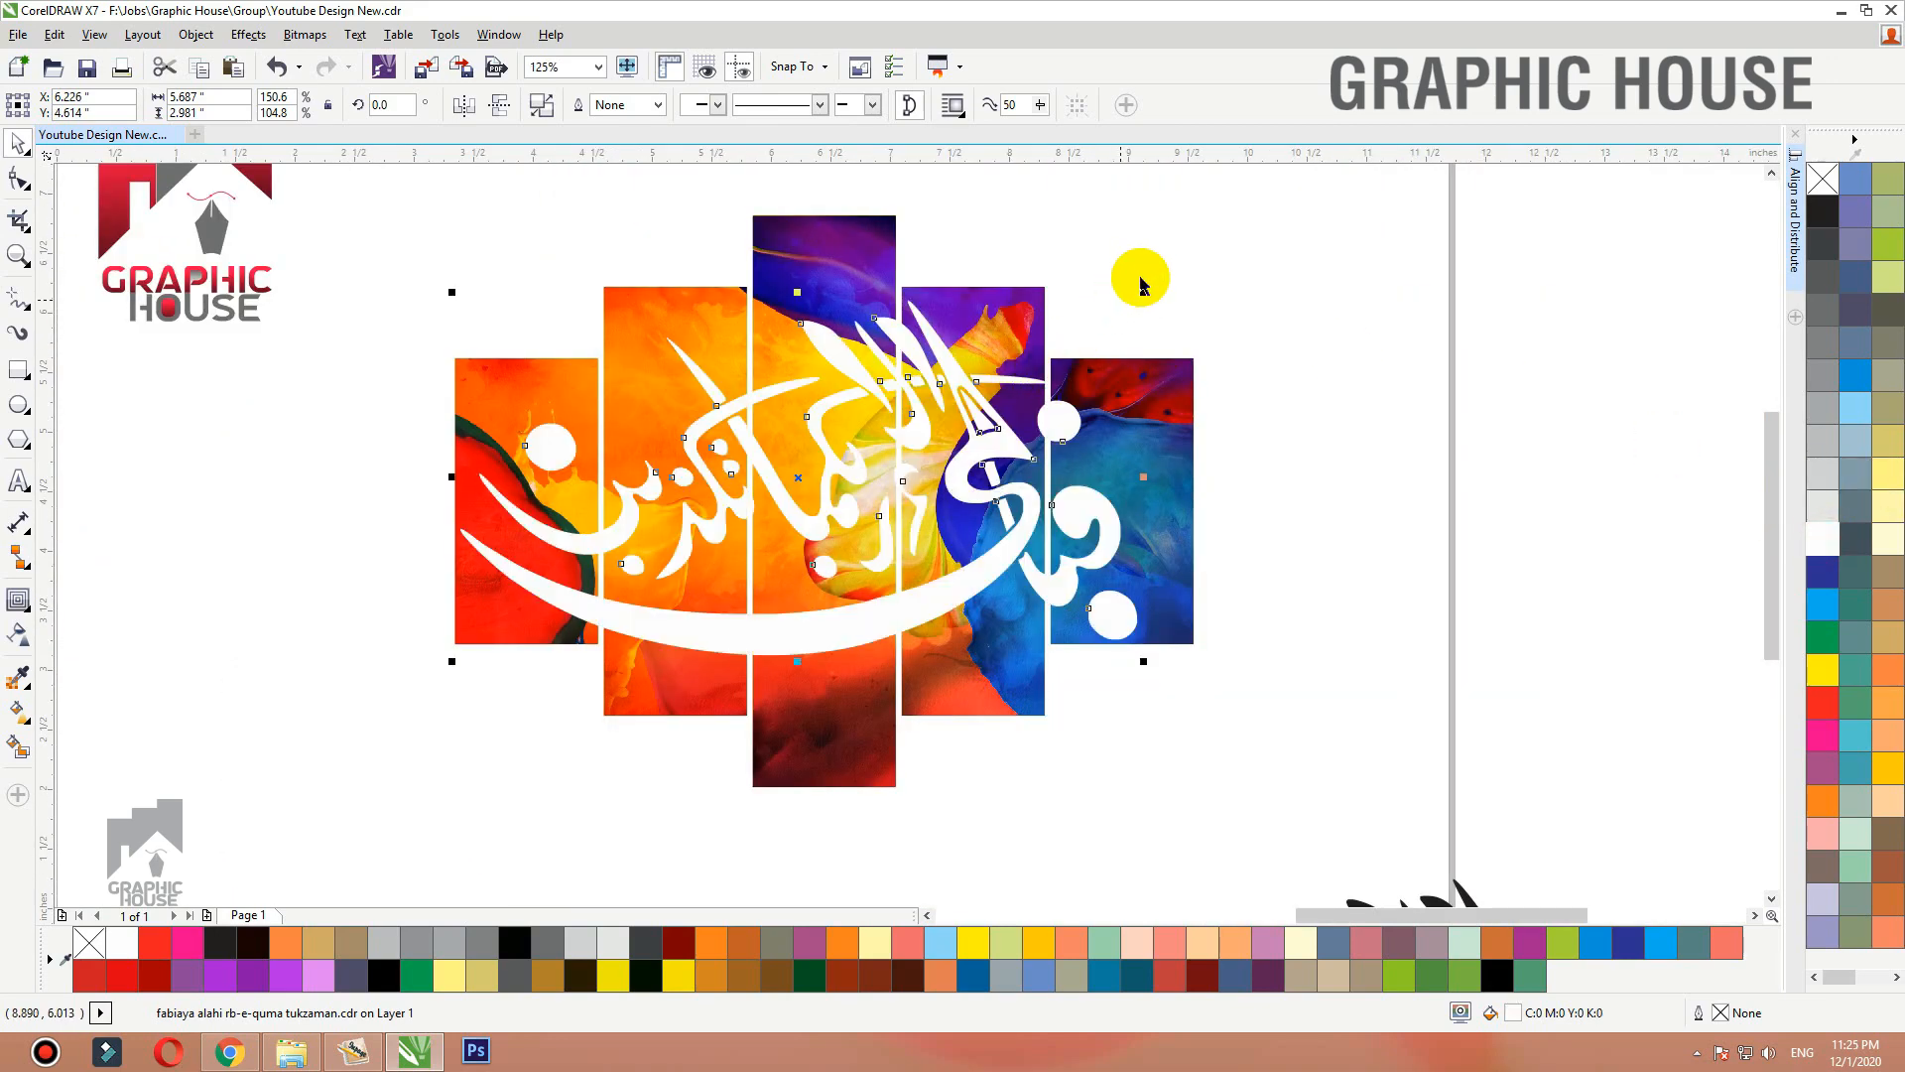
Scale the calligraphy down to about 5.11 × 2.68 inches, align it to the panels' center and nudge it into position.
left_click_drag(1146, 293, 1110, 291)
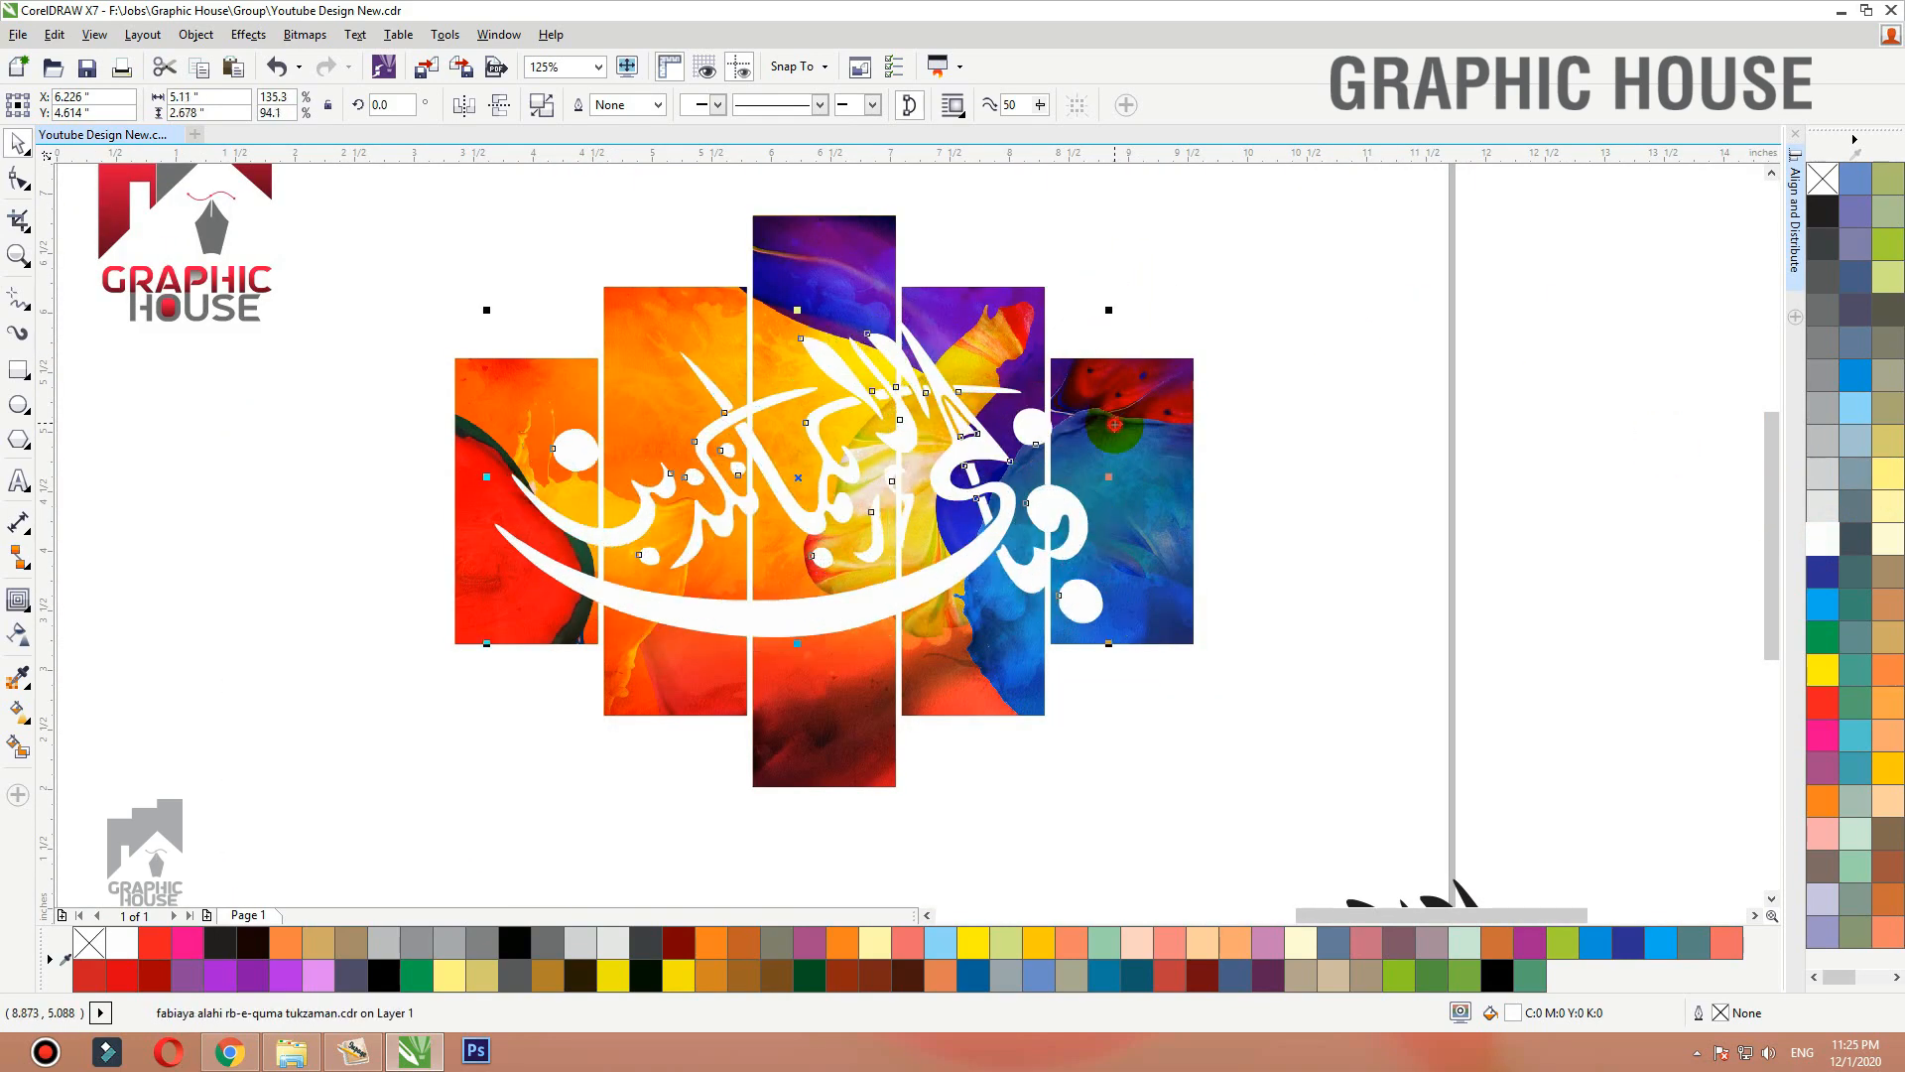
left_click(1114, 430, "shift")
key("c")
key("e")
left_click(1401, 387)
left_click_drag(1020, 545, 1008, 529)
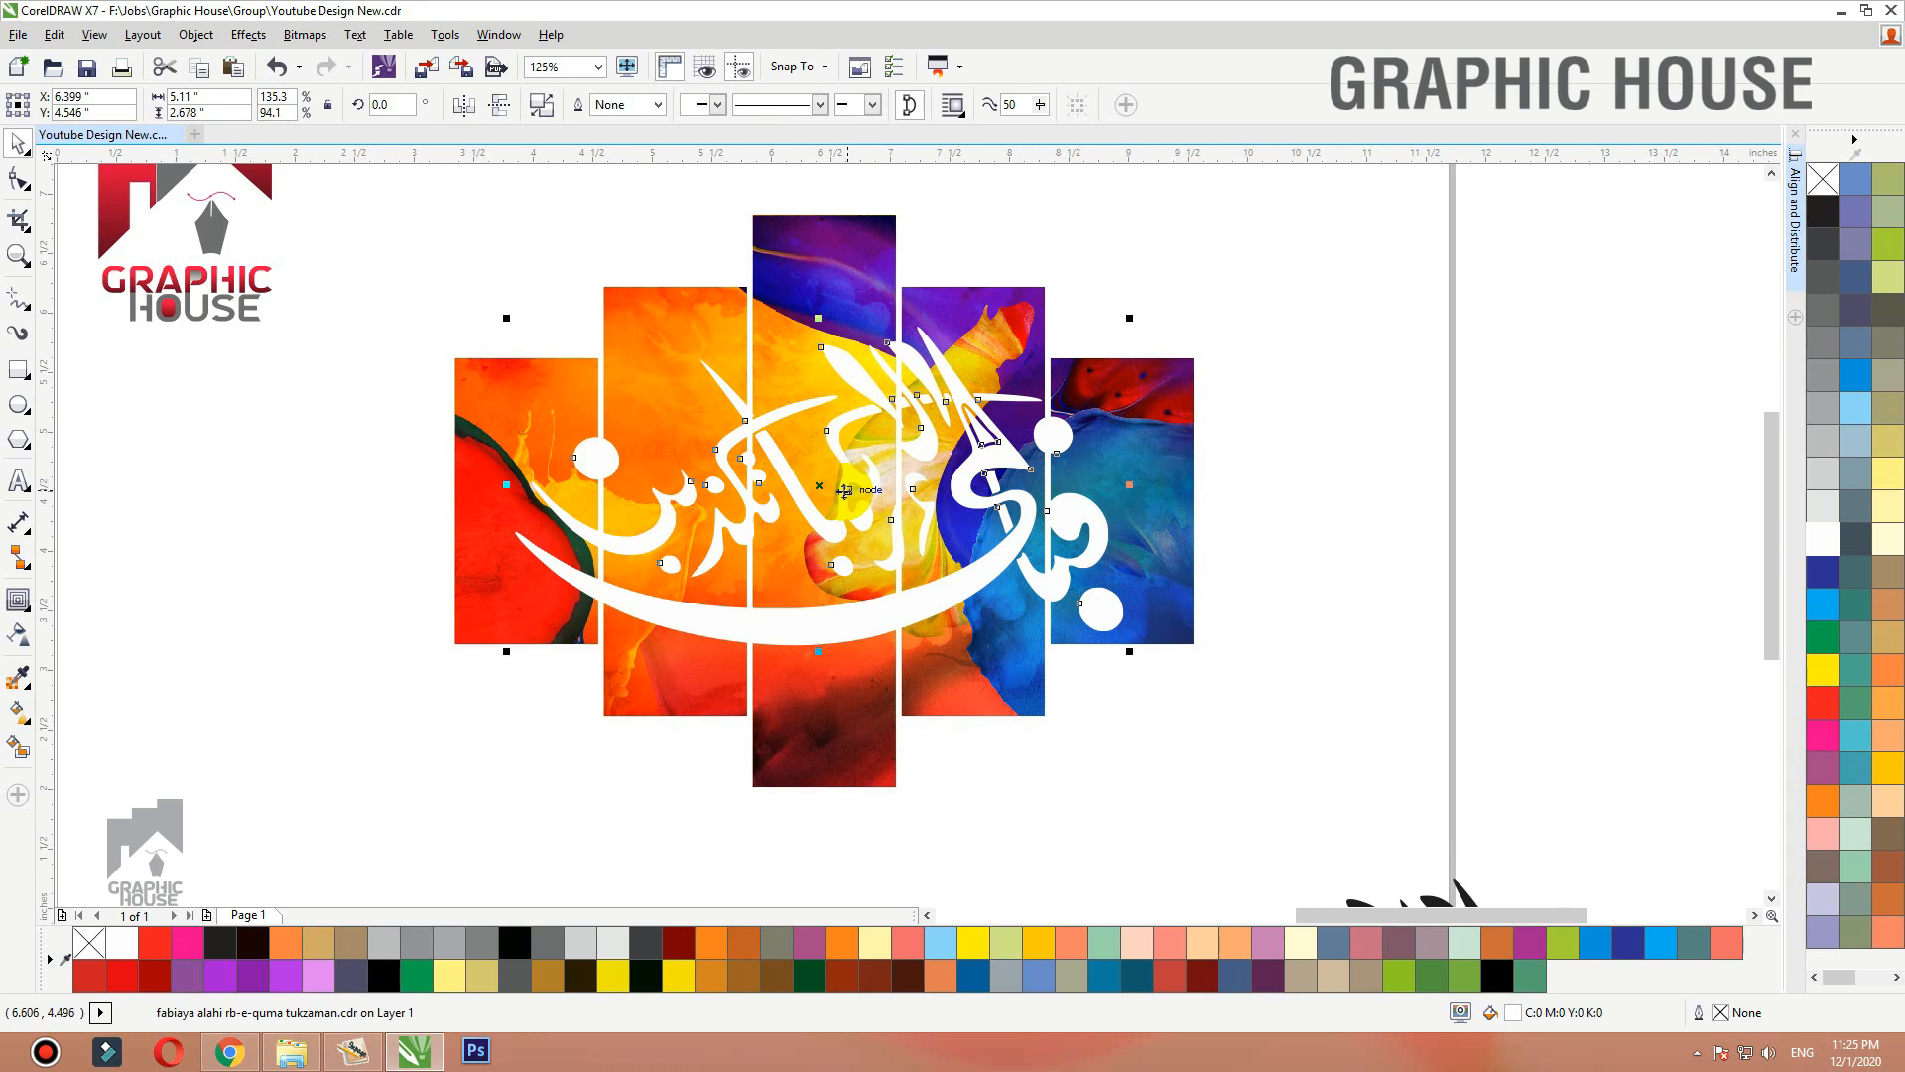
Give the white calligraphy a black outline of about 2 pt.
key("F12")
key("Return")
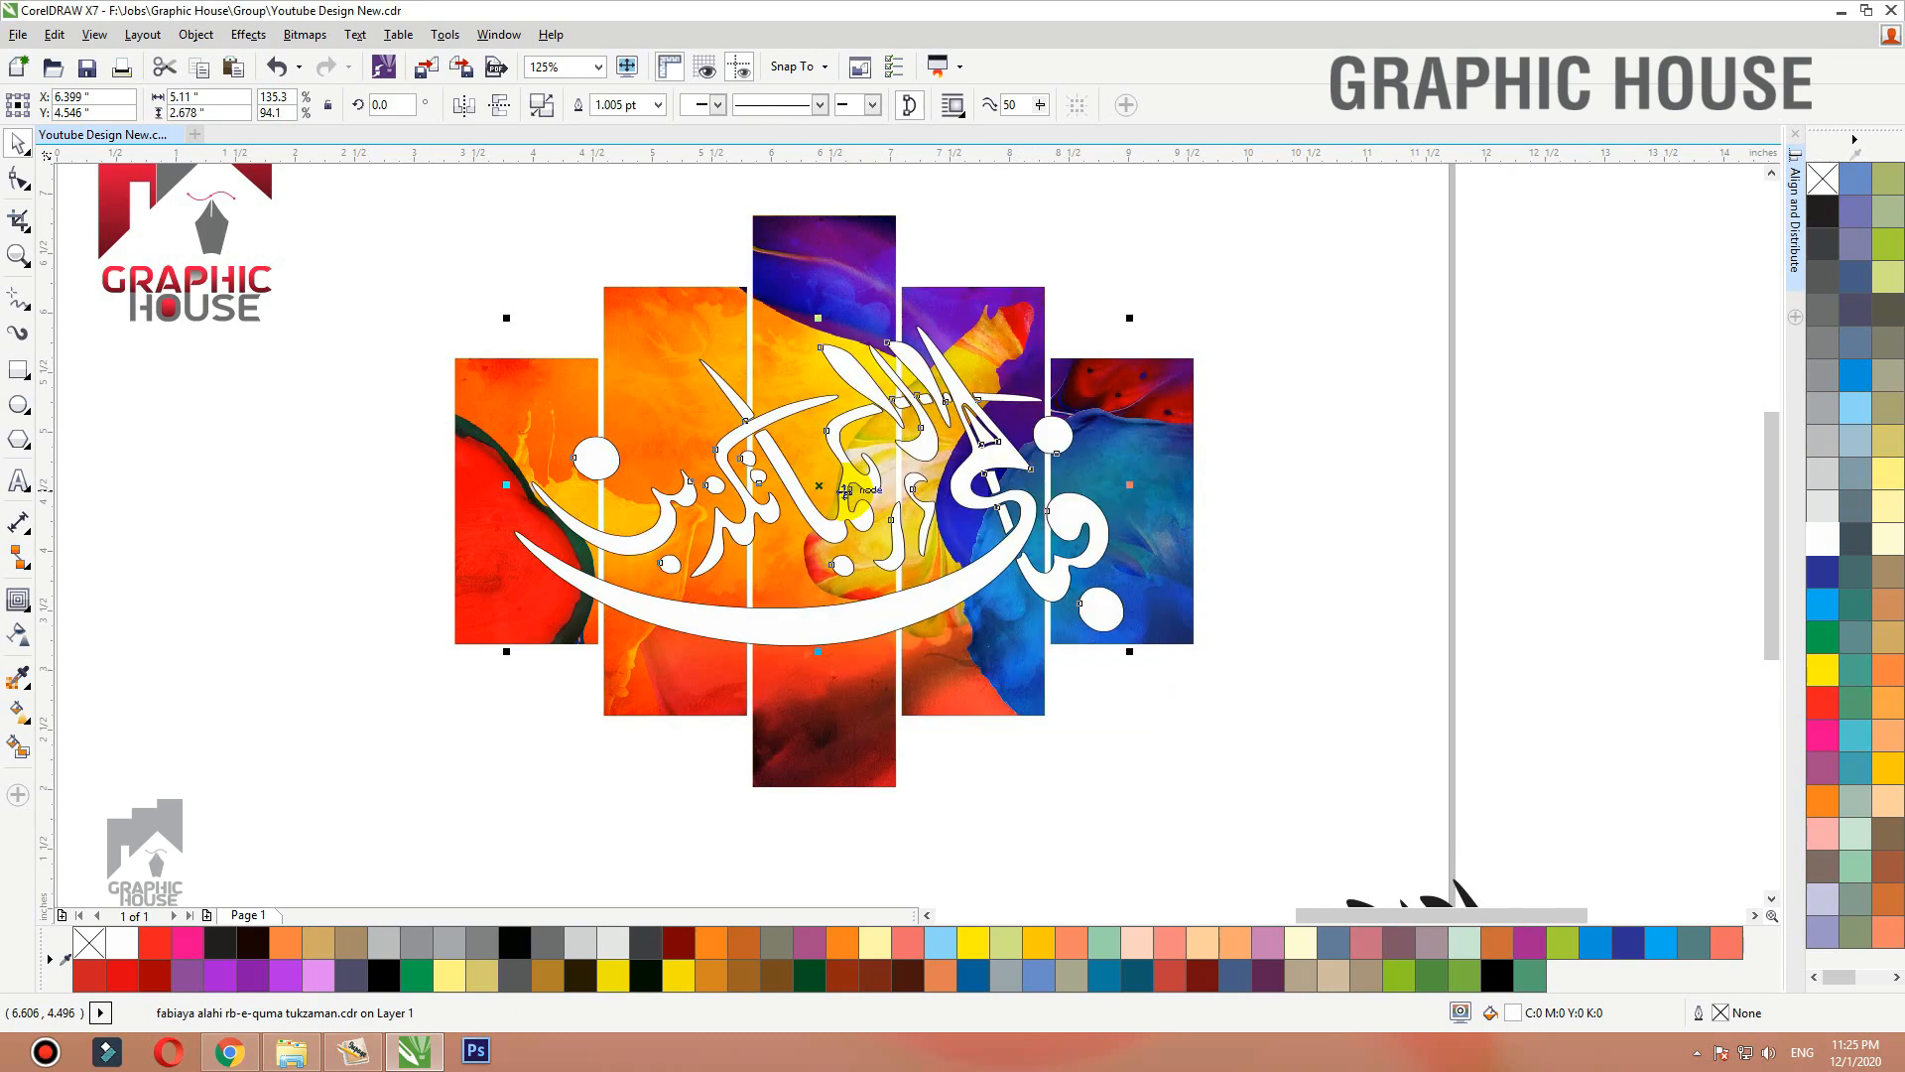
key("F12")
key("Return")
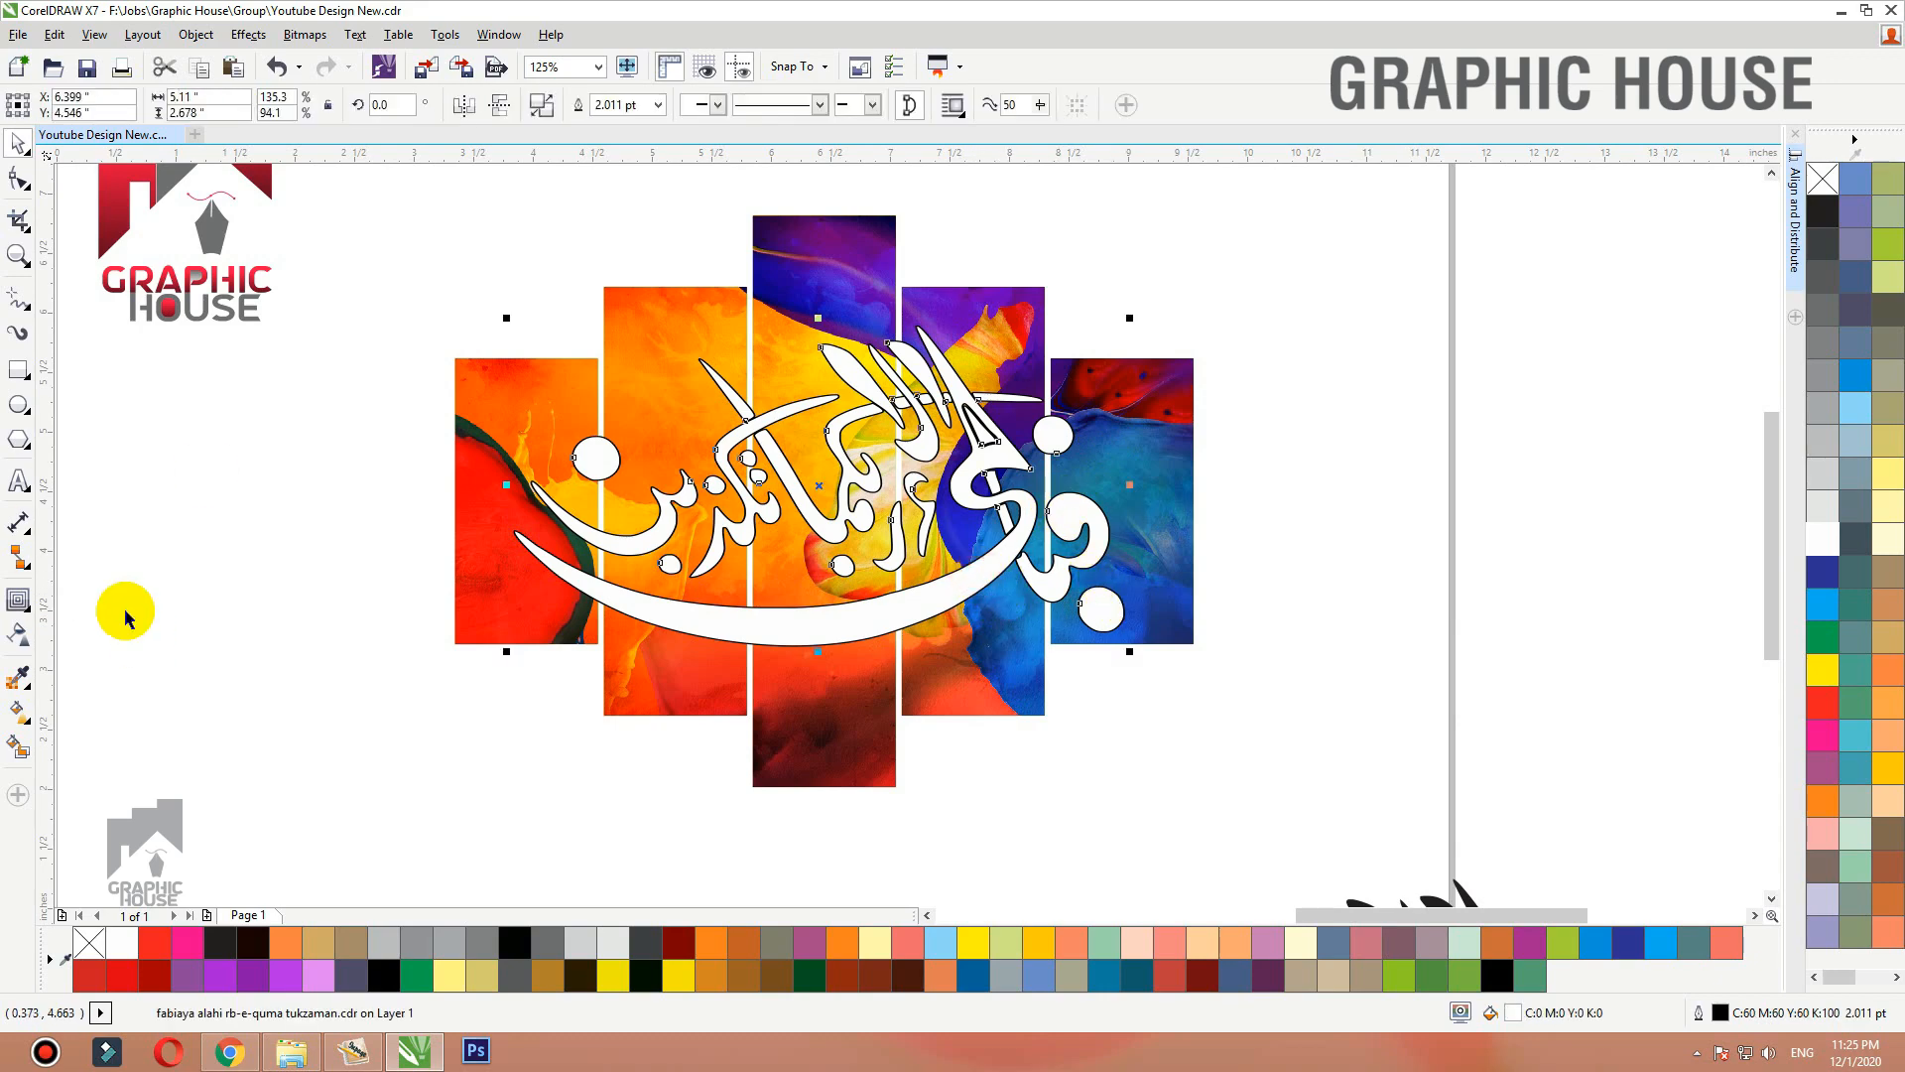
Add a drop shadow to the calligraphy.
left_click(22, 615)
left_click(81, 597)
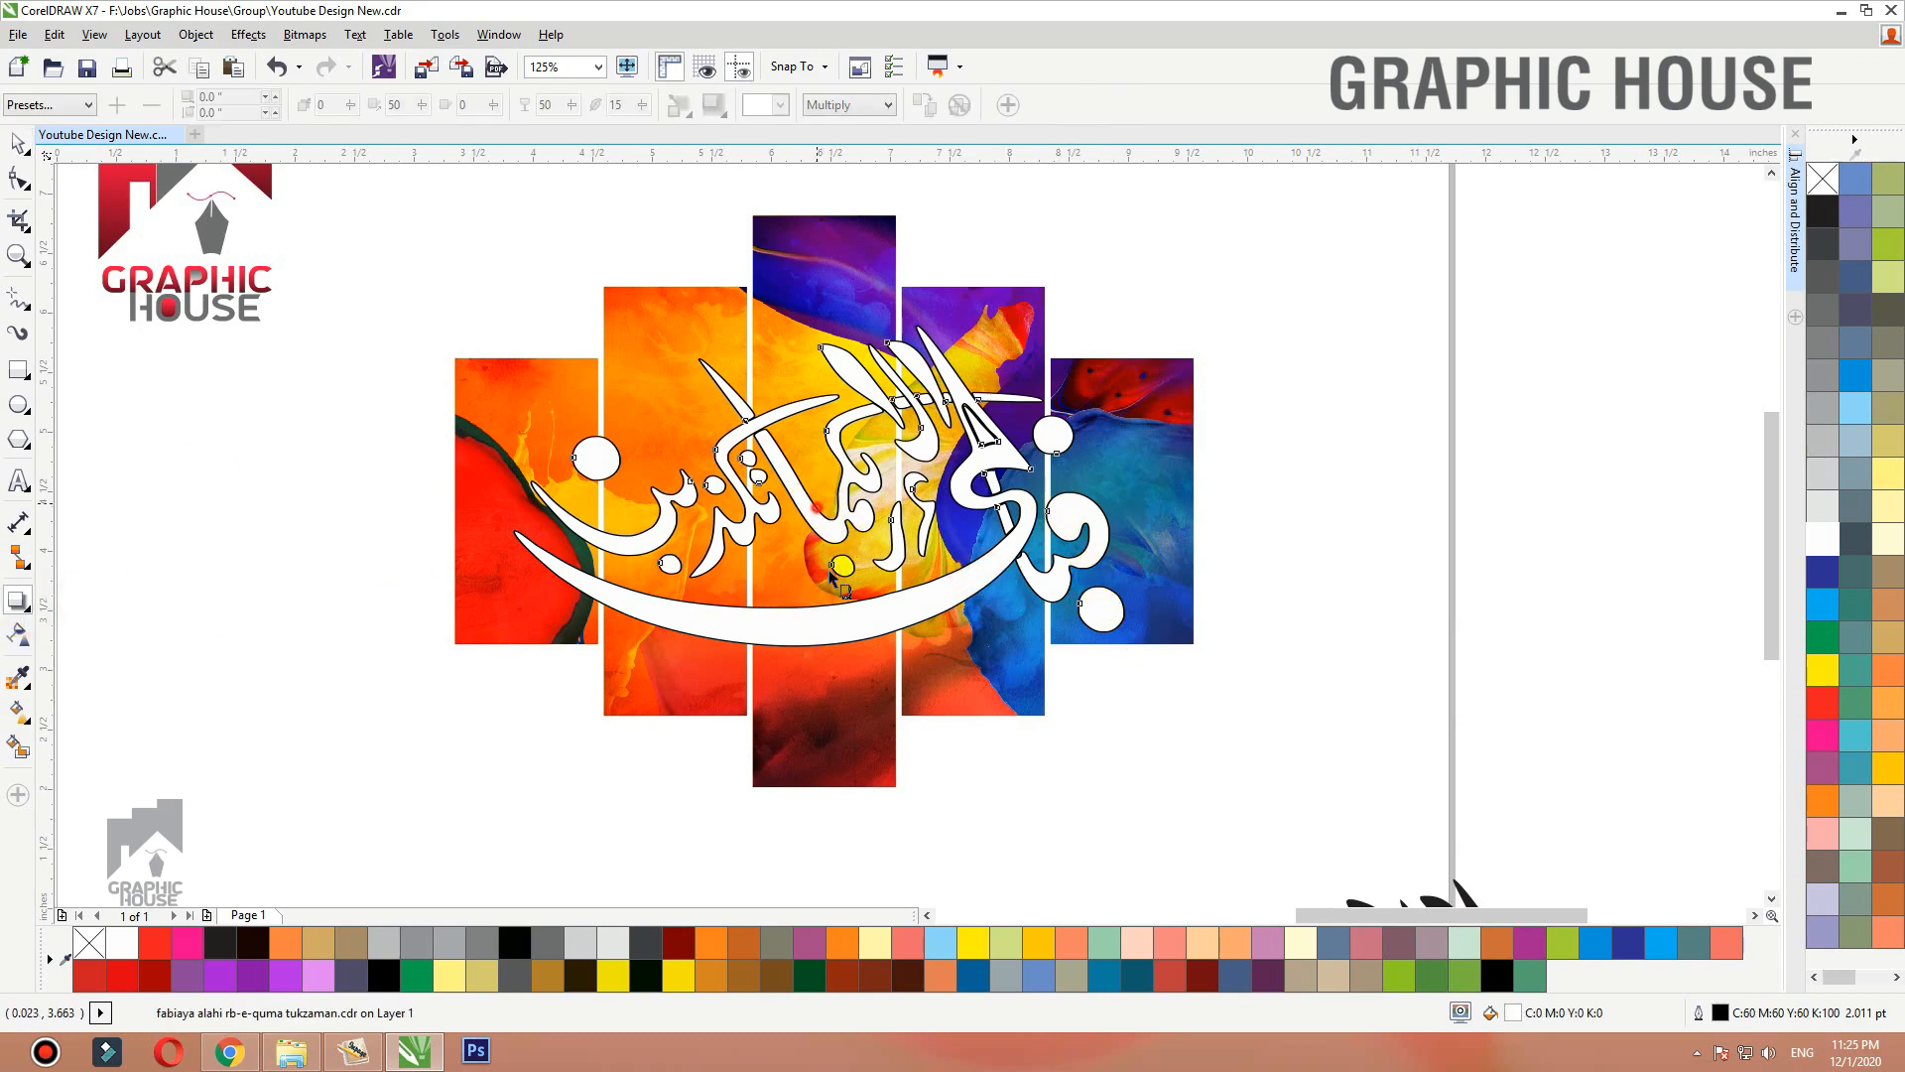
left_click(826, 655)
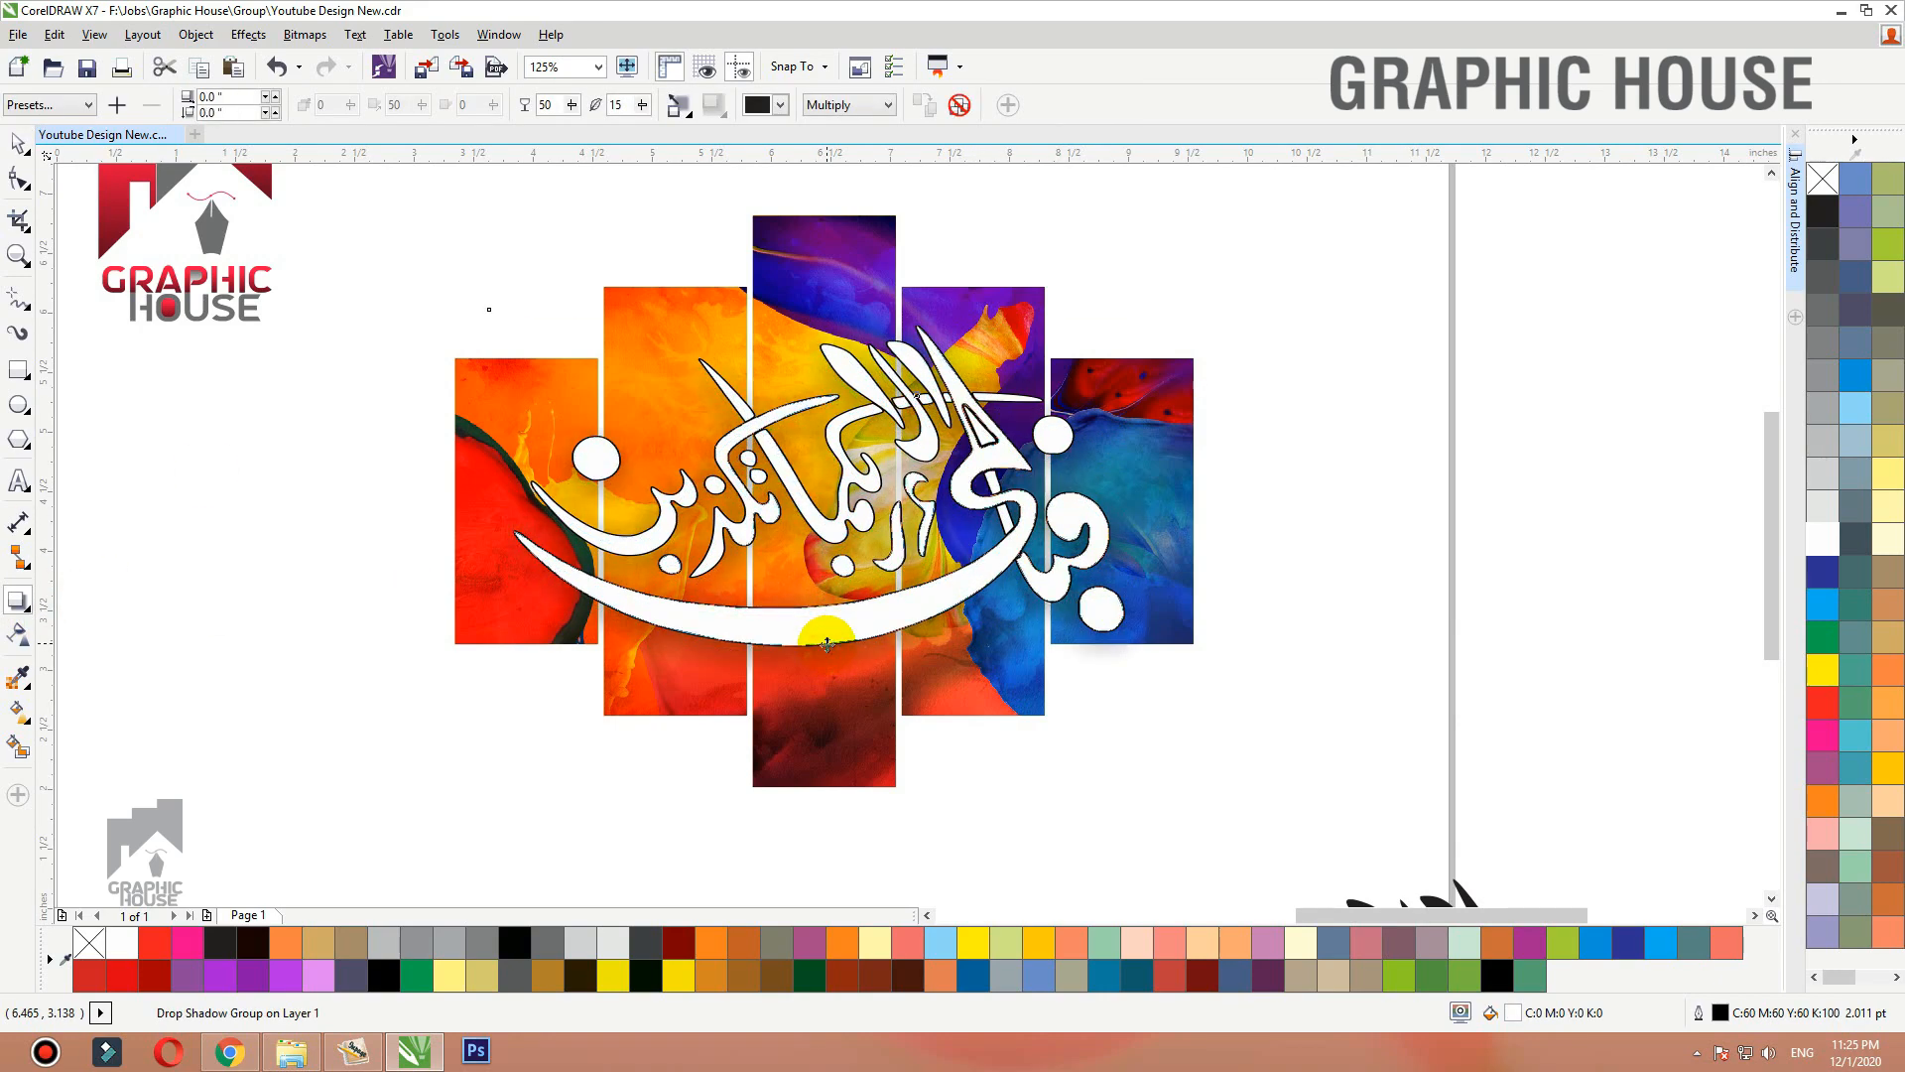
Set the calligraphy shadow's feathering to 5 and opacity to about 62, offsetting it about 0.067 inch downward.
type("88")
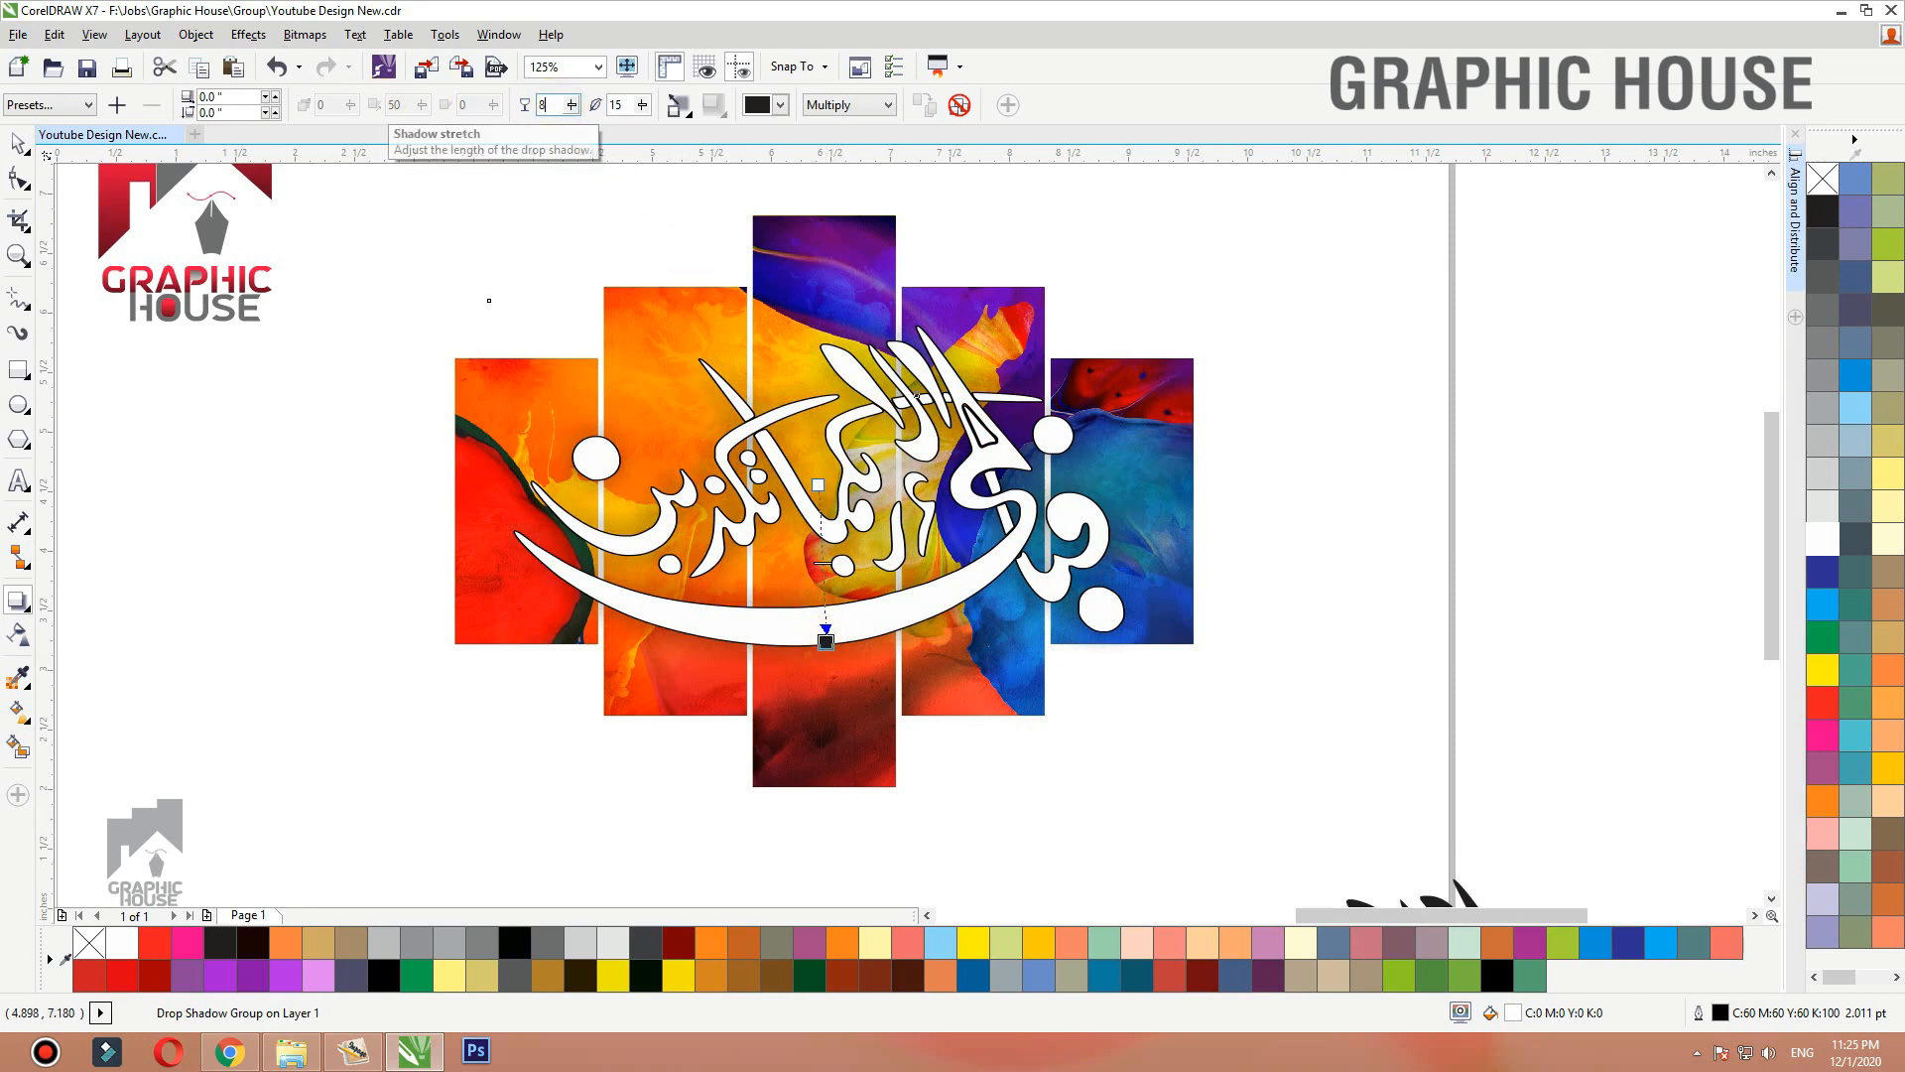
key("Tab")
type("5")
key("Return")
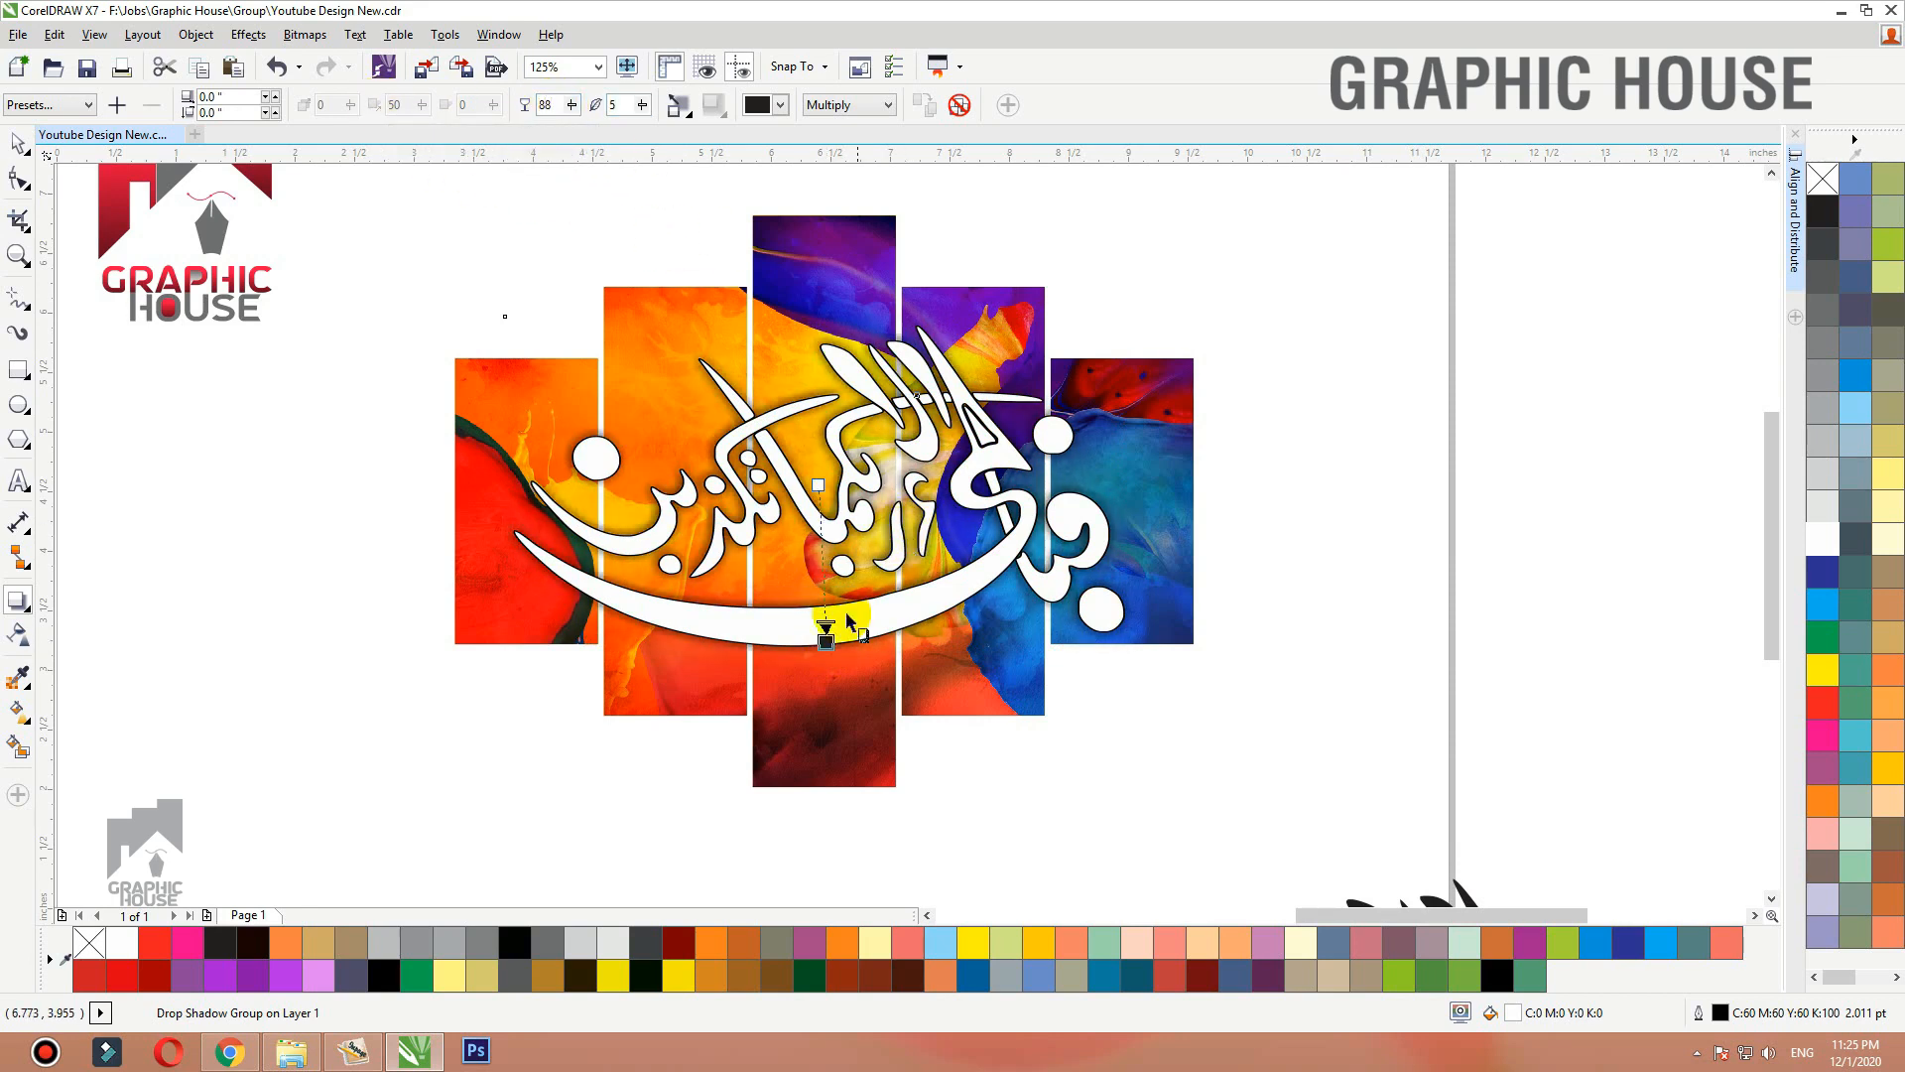
left_click_drag(826, 622, 823, 652)
left_click(1485, 545)
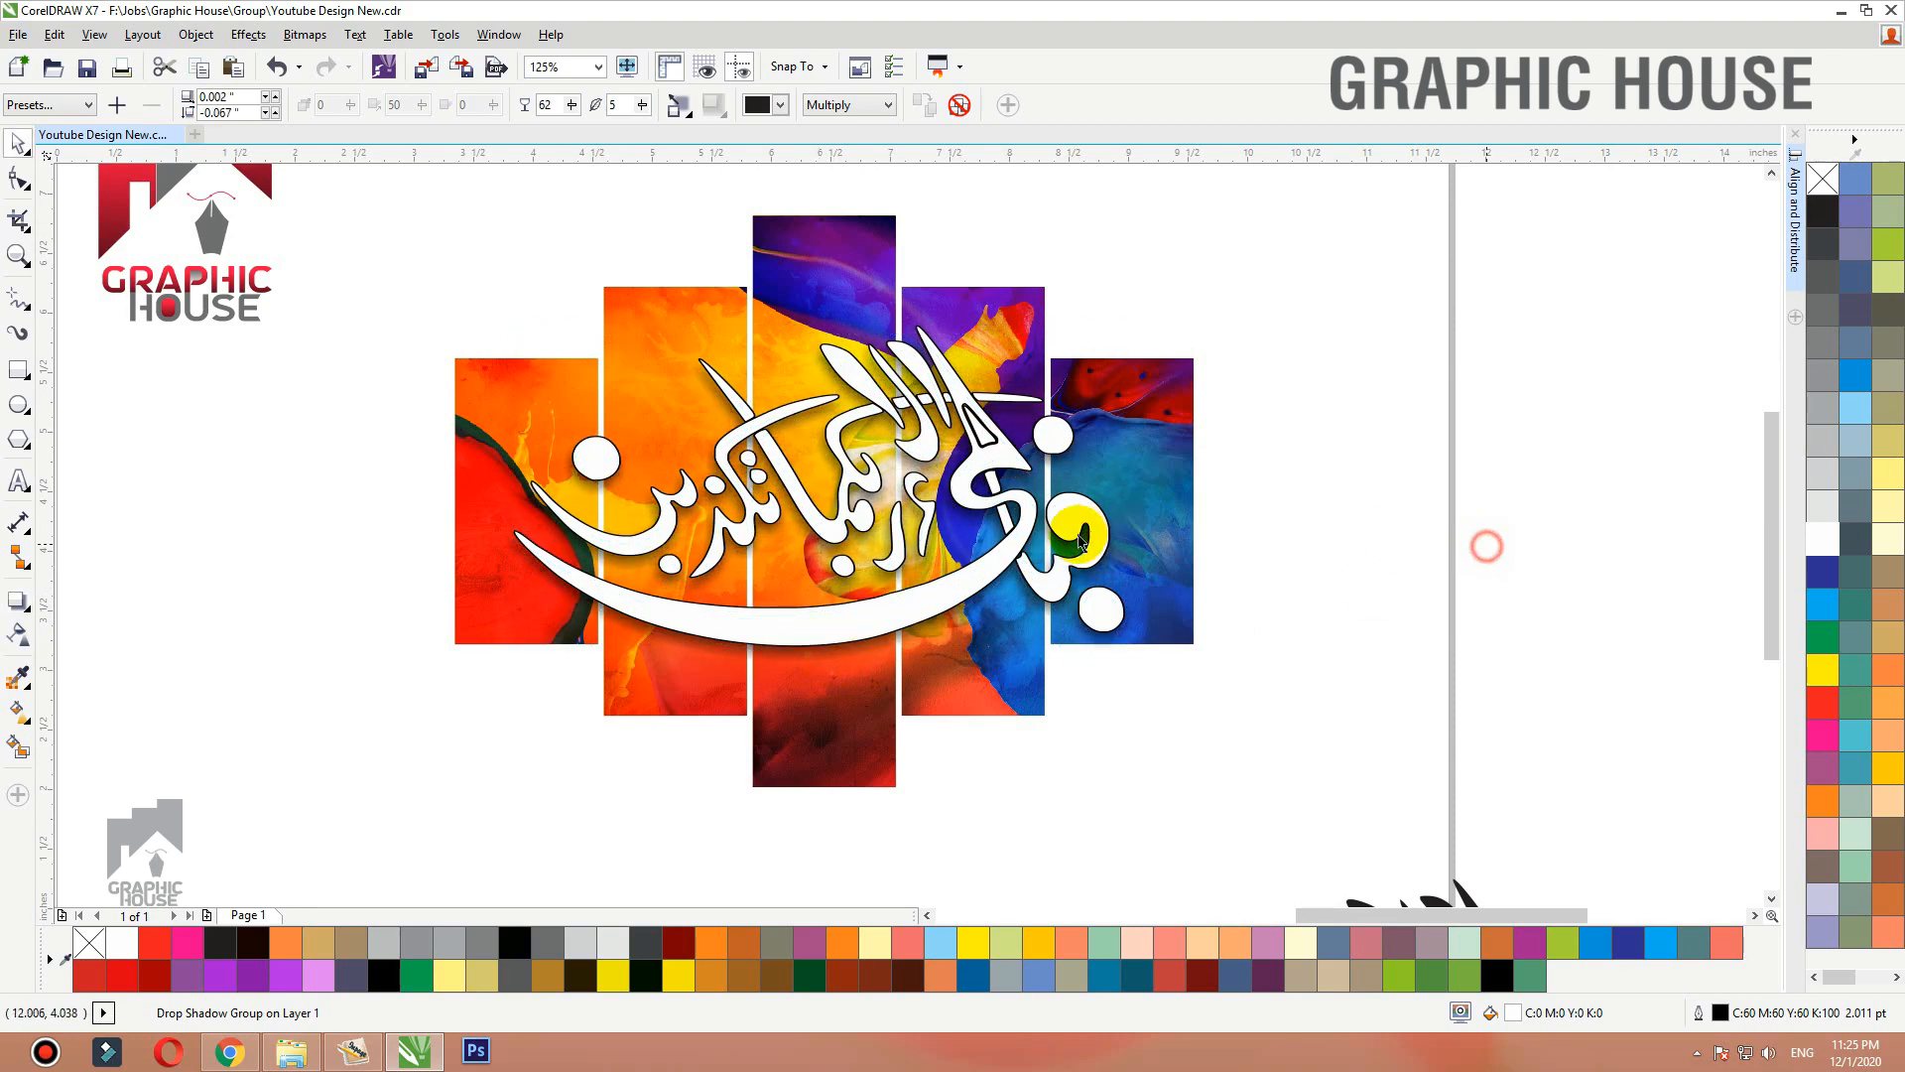
PowerClip the shadowed calligraphy inside the five-panel shape.
left_click_drag(1022, 541, 772, 332)
key("ctrl+z")
right_click(859, 375)
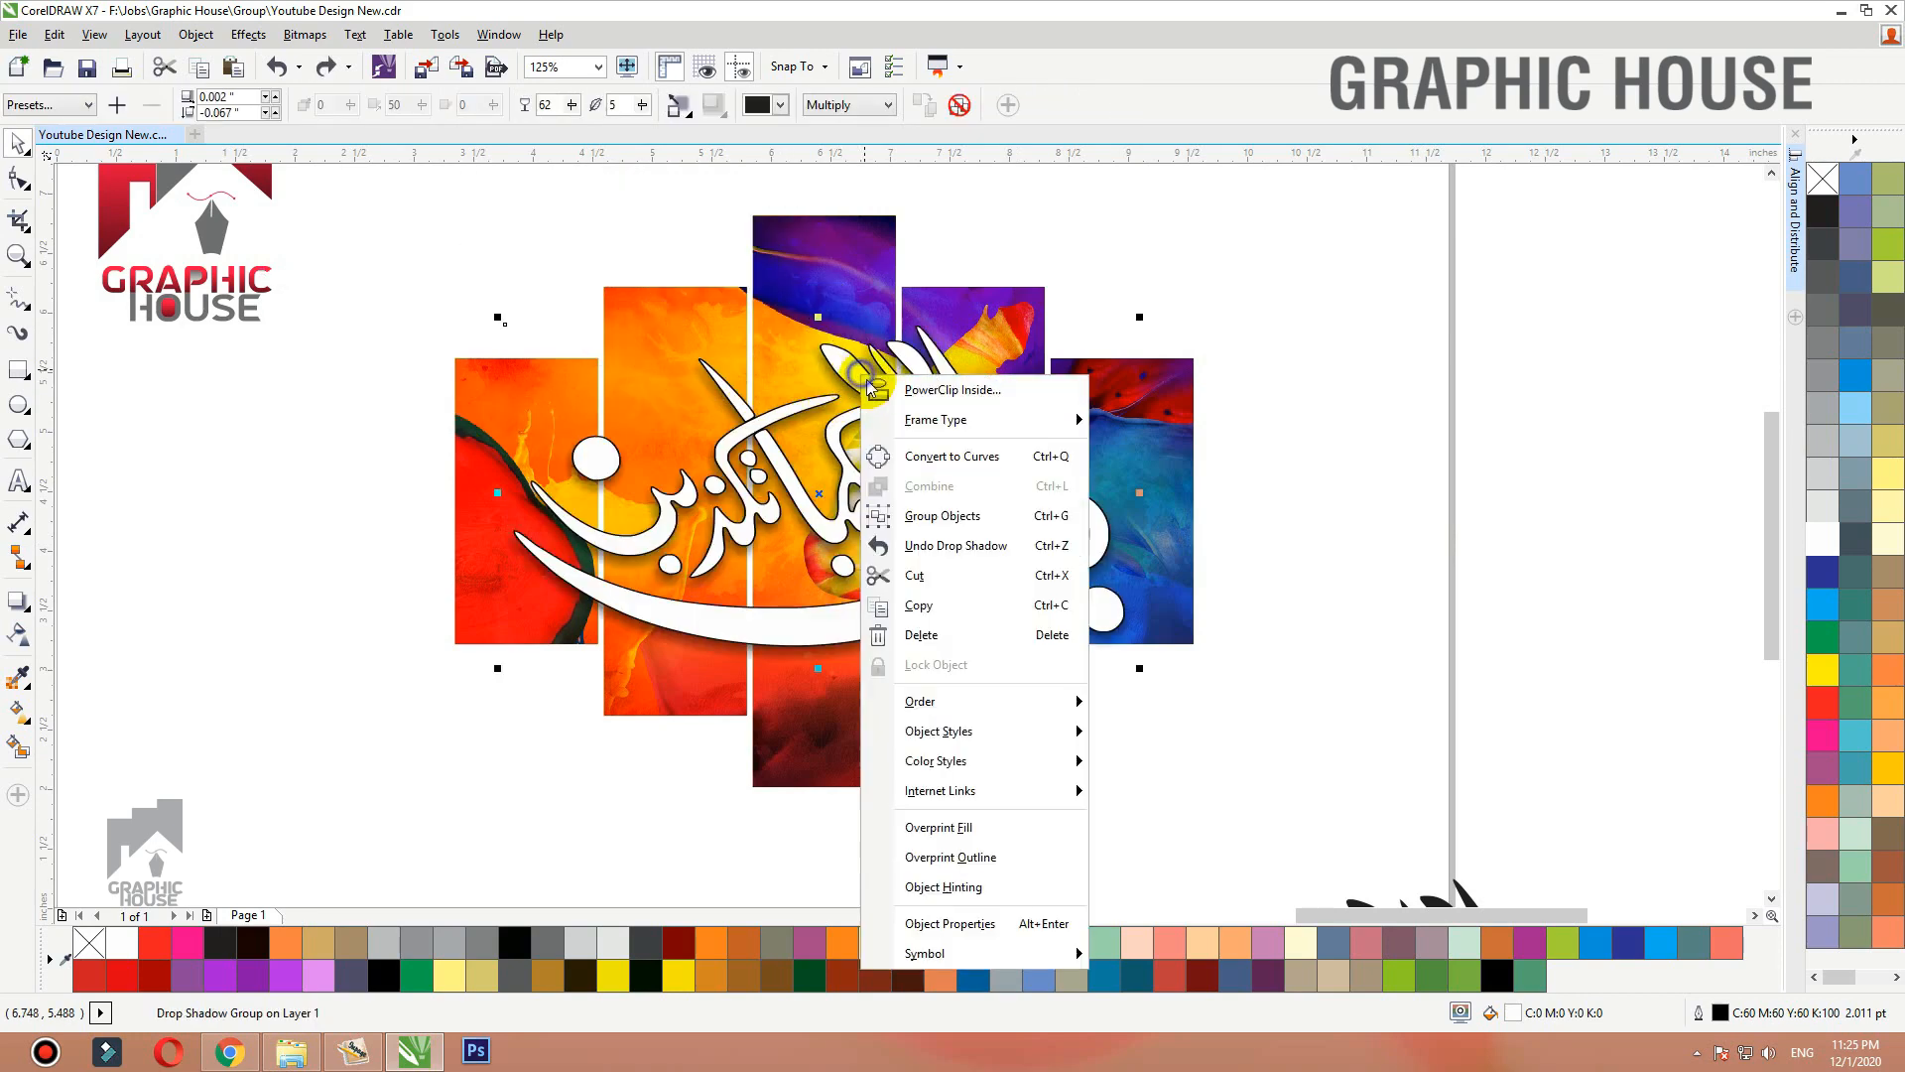
left_click(893, 390)
left_click(858, 267)
left_click(1289, 272)
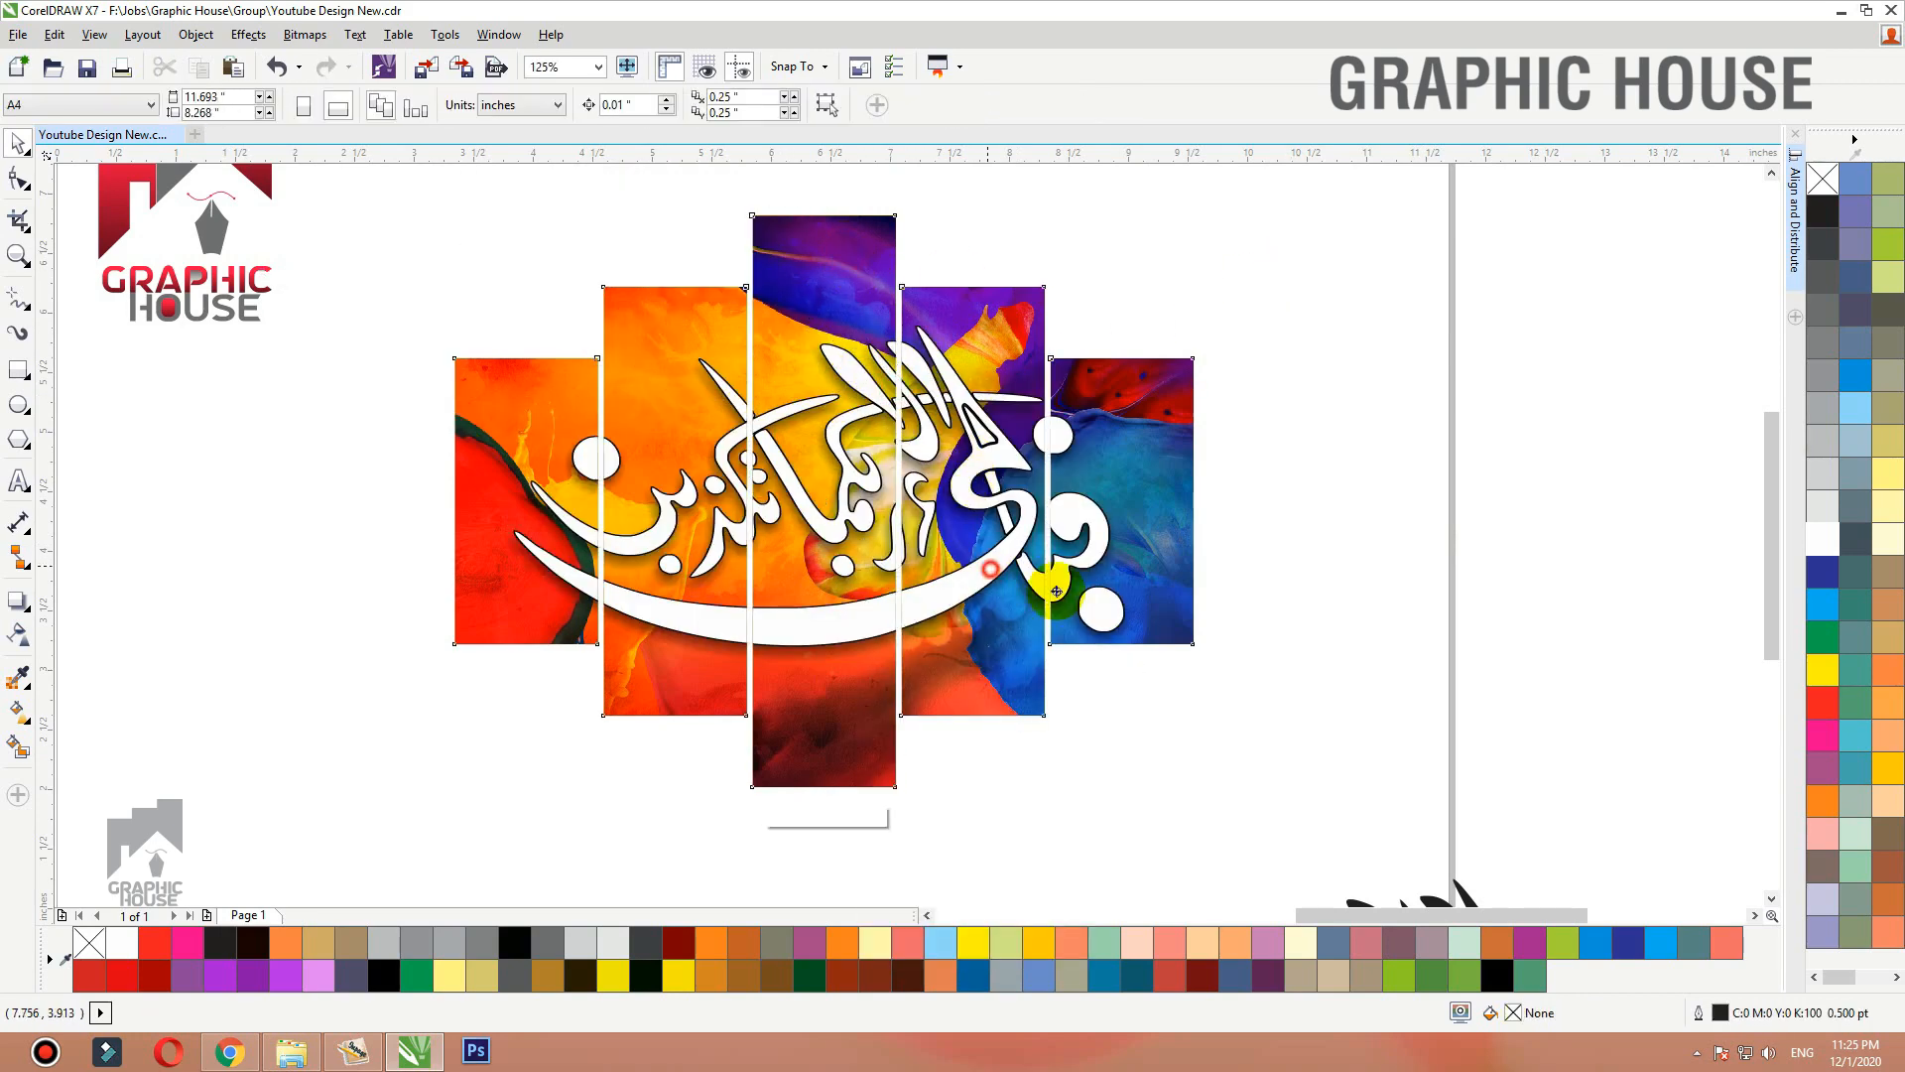
Break the five-panel artwork apart into separate panels and move the first two panels away from the others.
left_click(1124, 609)
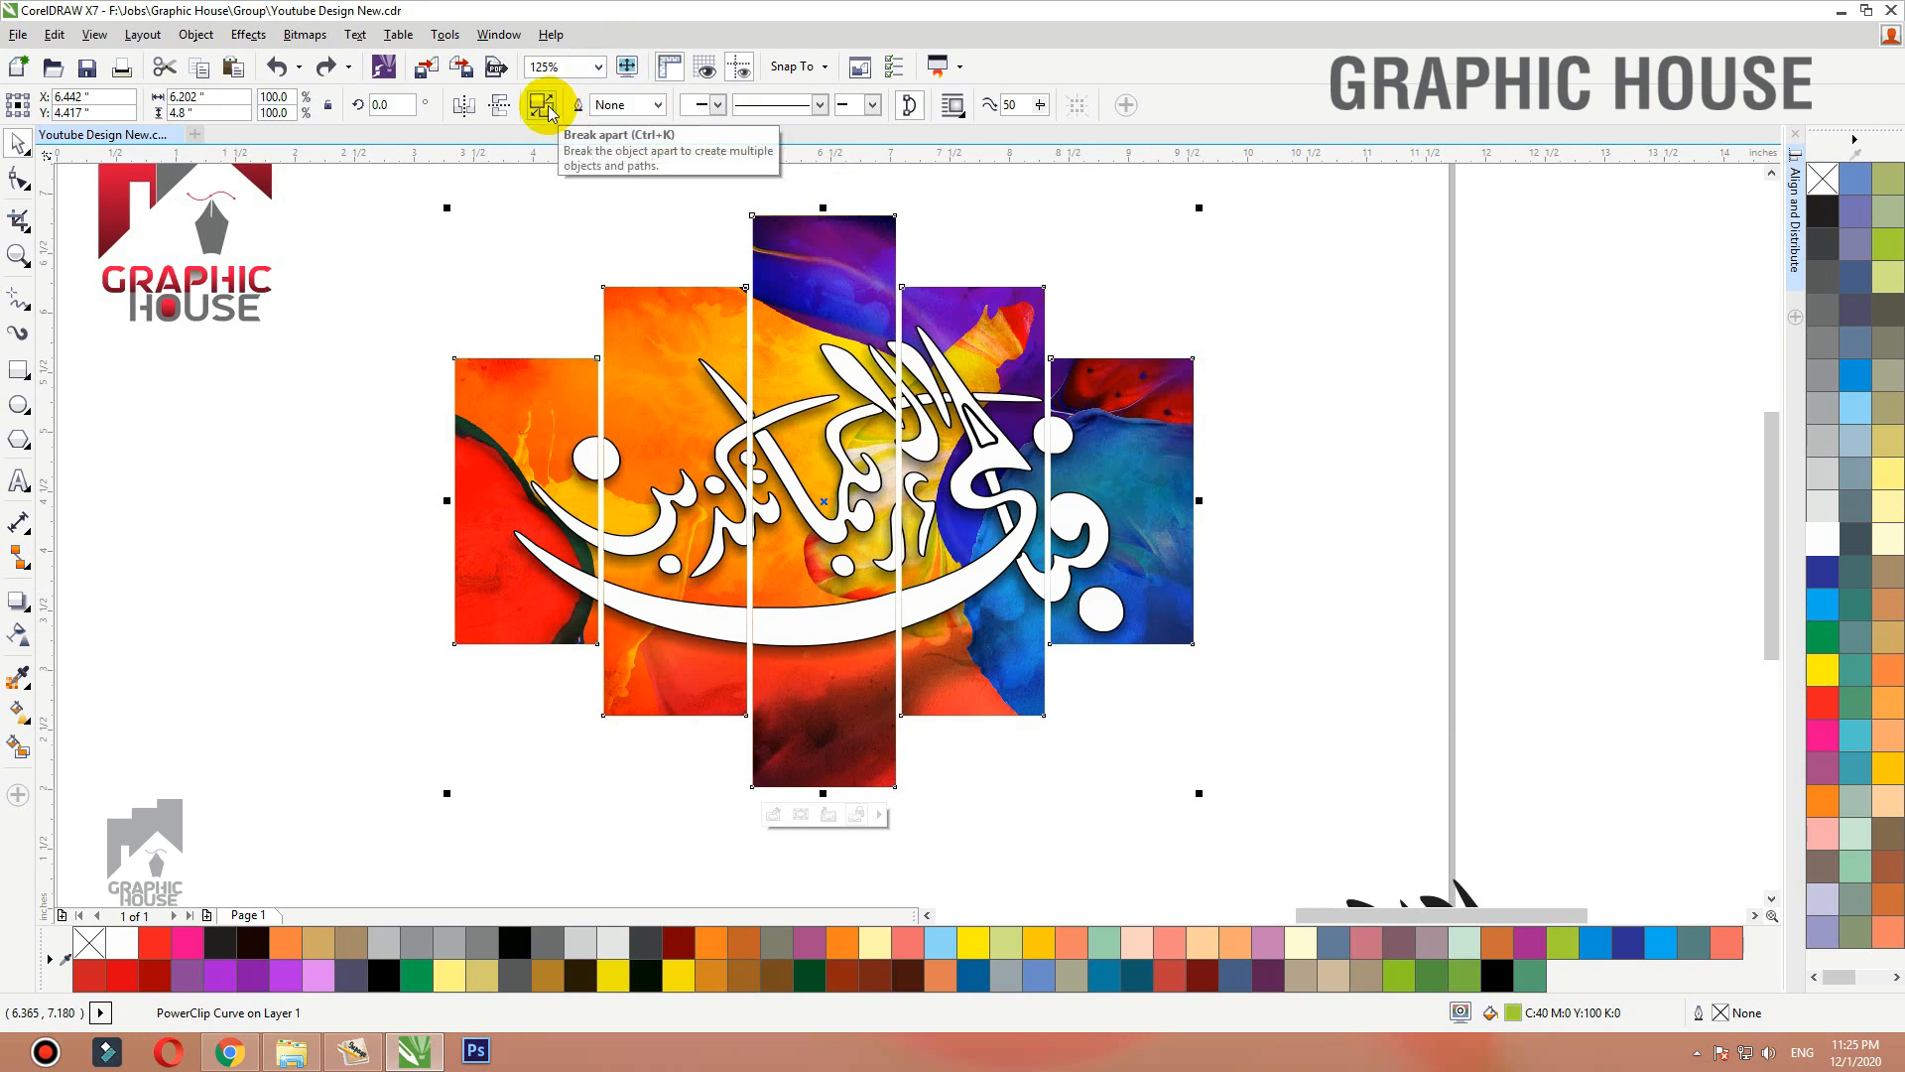
left_click(446, 281)
left_click_drag(526, 456, 458, 457)
left_click_drag(675, 411, 655, 318)
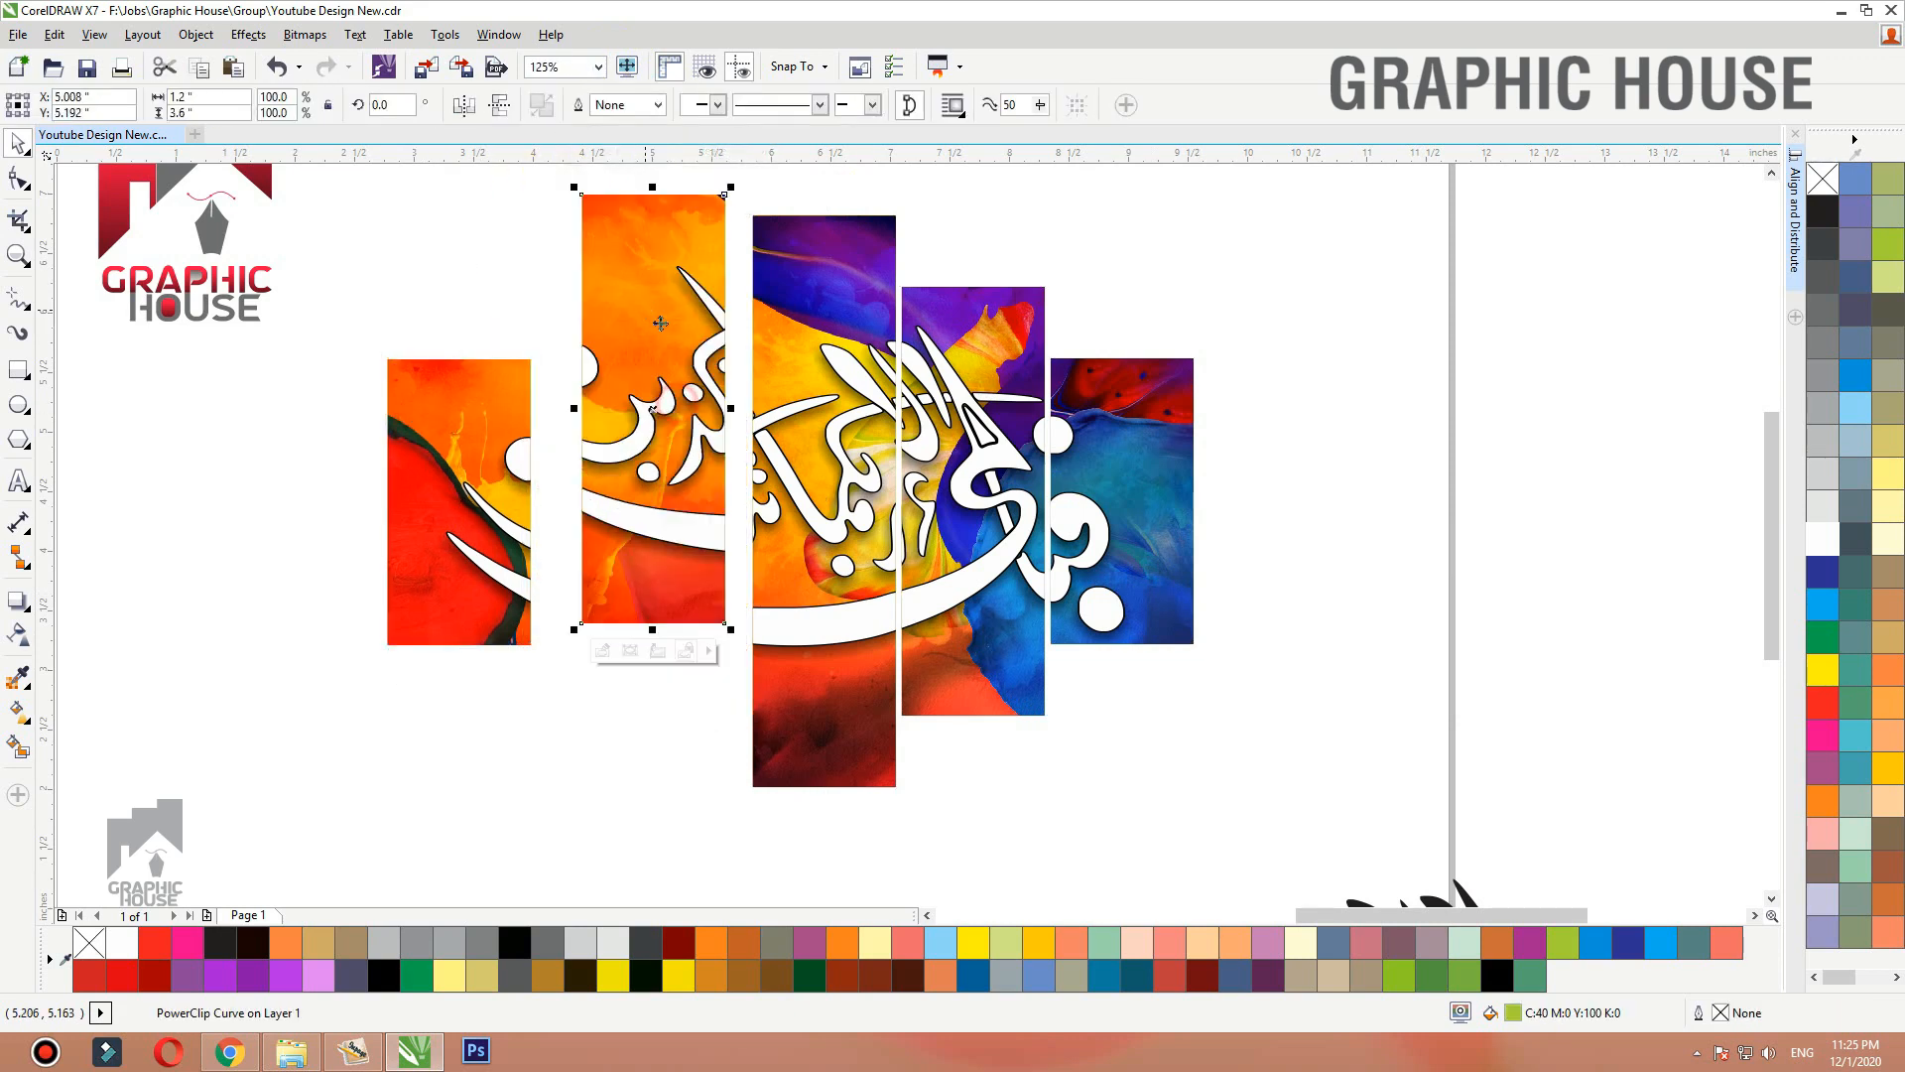
Move the middle and fourth panels away from the others, and undo all the panel moves.
left_click_drag(856, 492, 904, 589)
left_click_drag(1012, 526, 1361, 350)
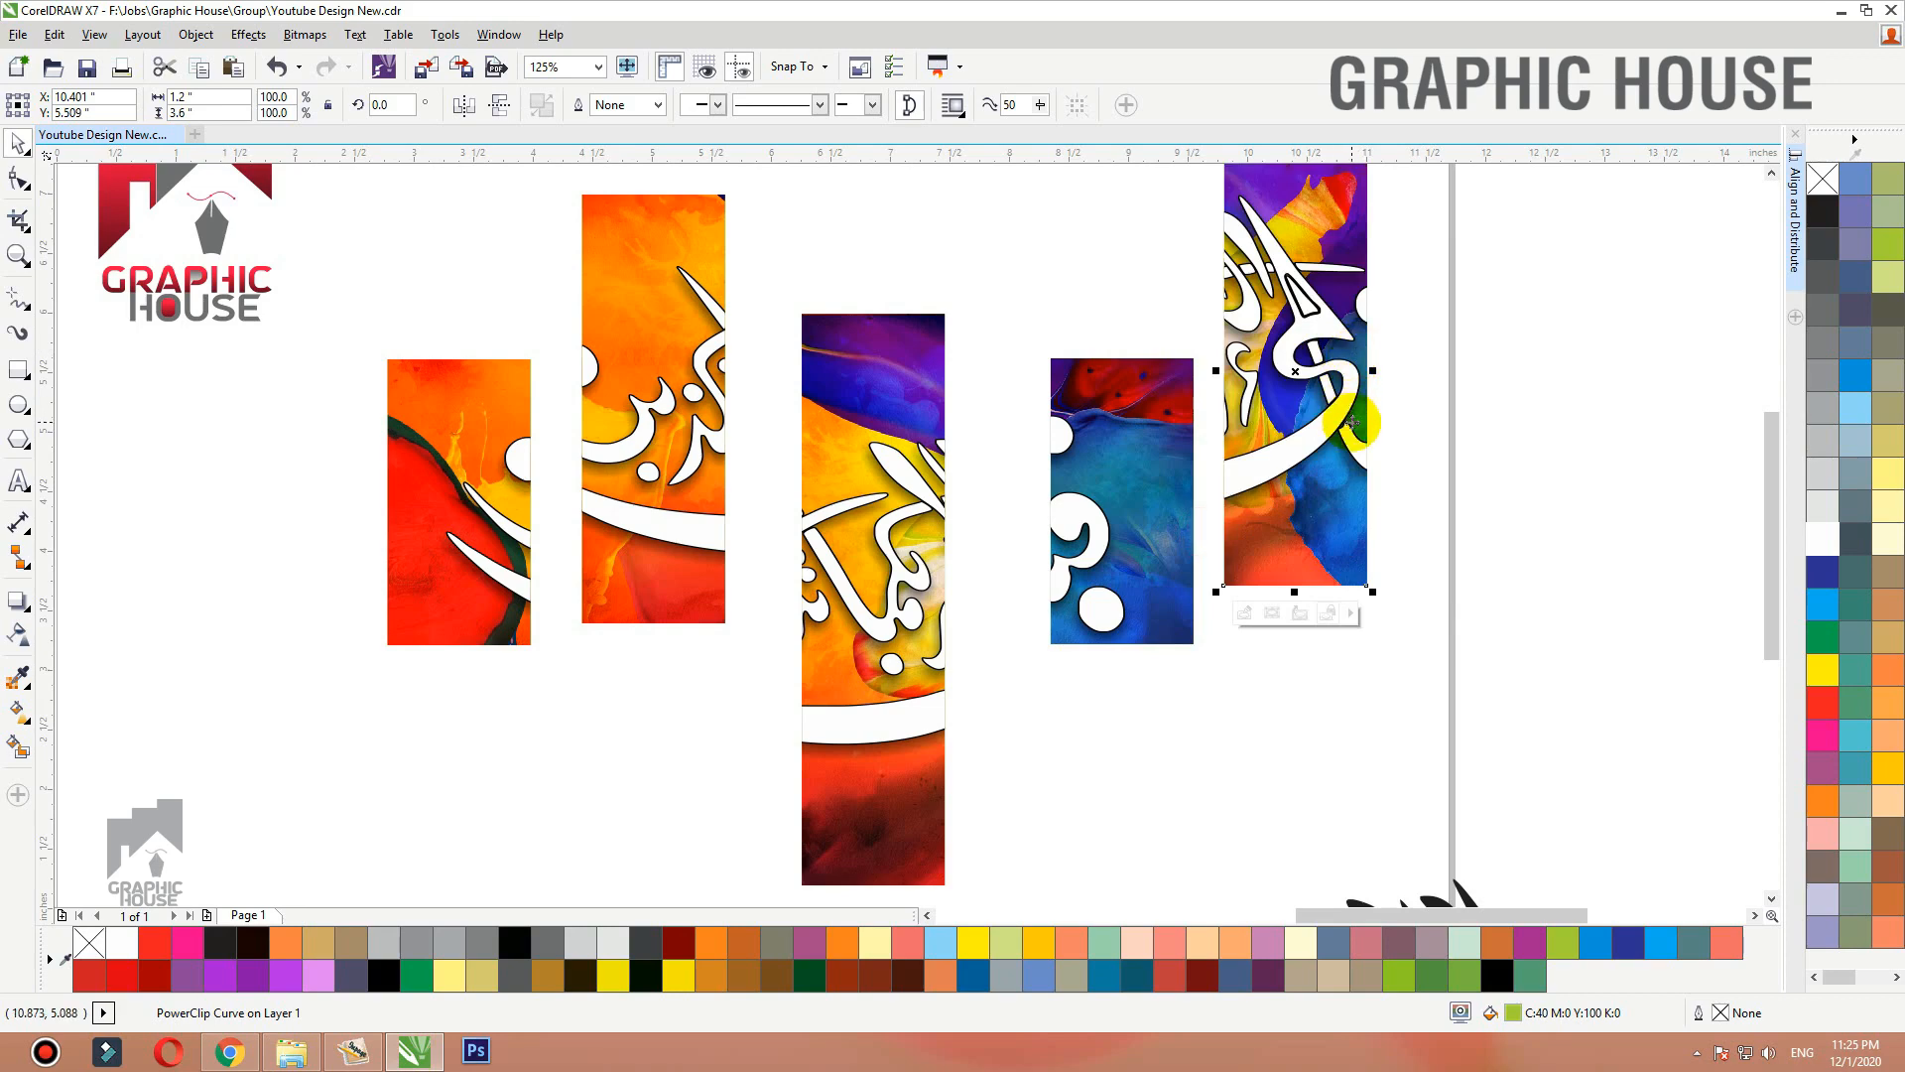
key("ctrl+z")
key("ctrl+z")
key("ctrl+z")
key("ctrl+z")
key("ctrl+z")
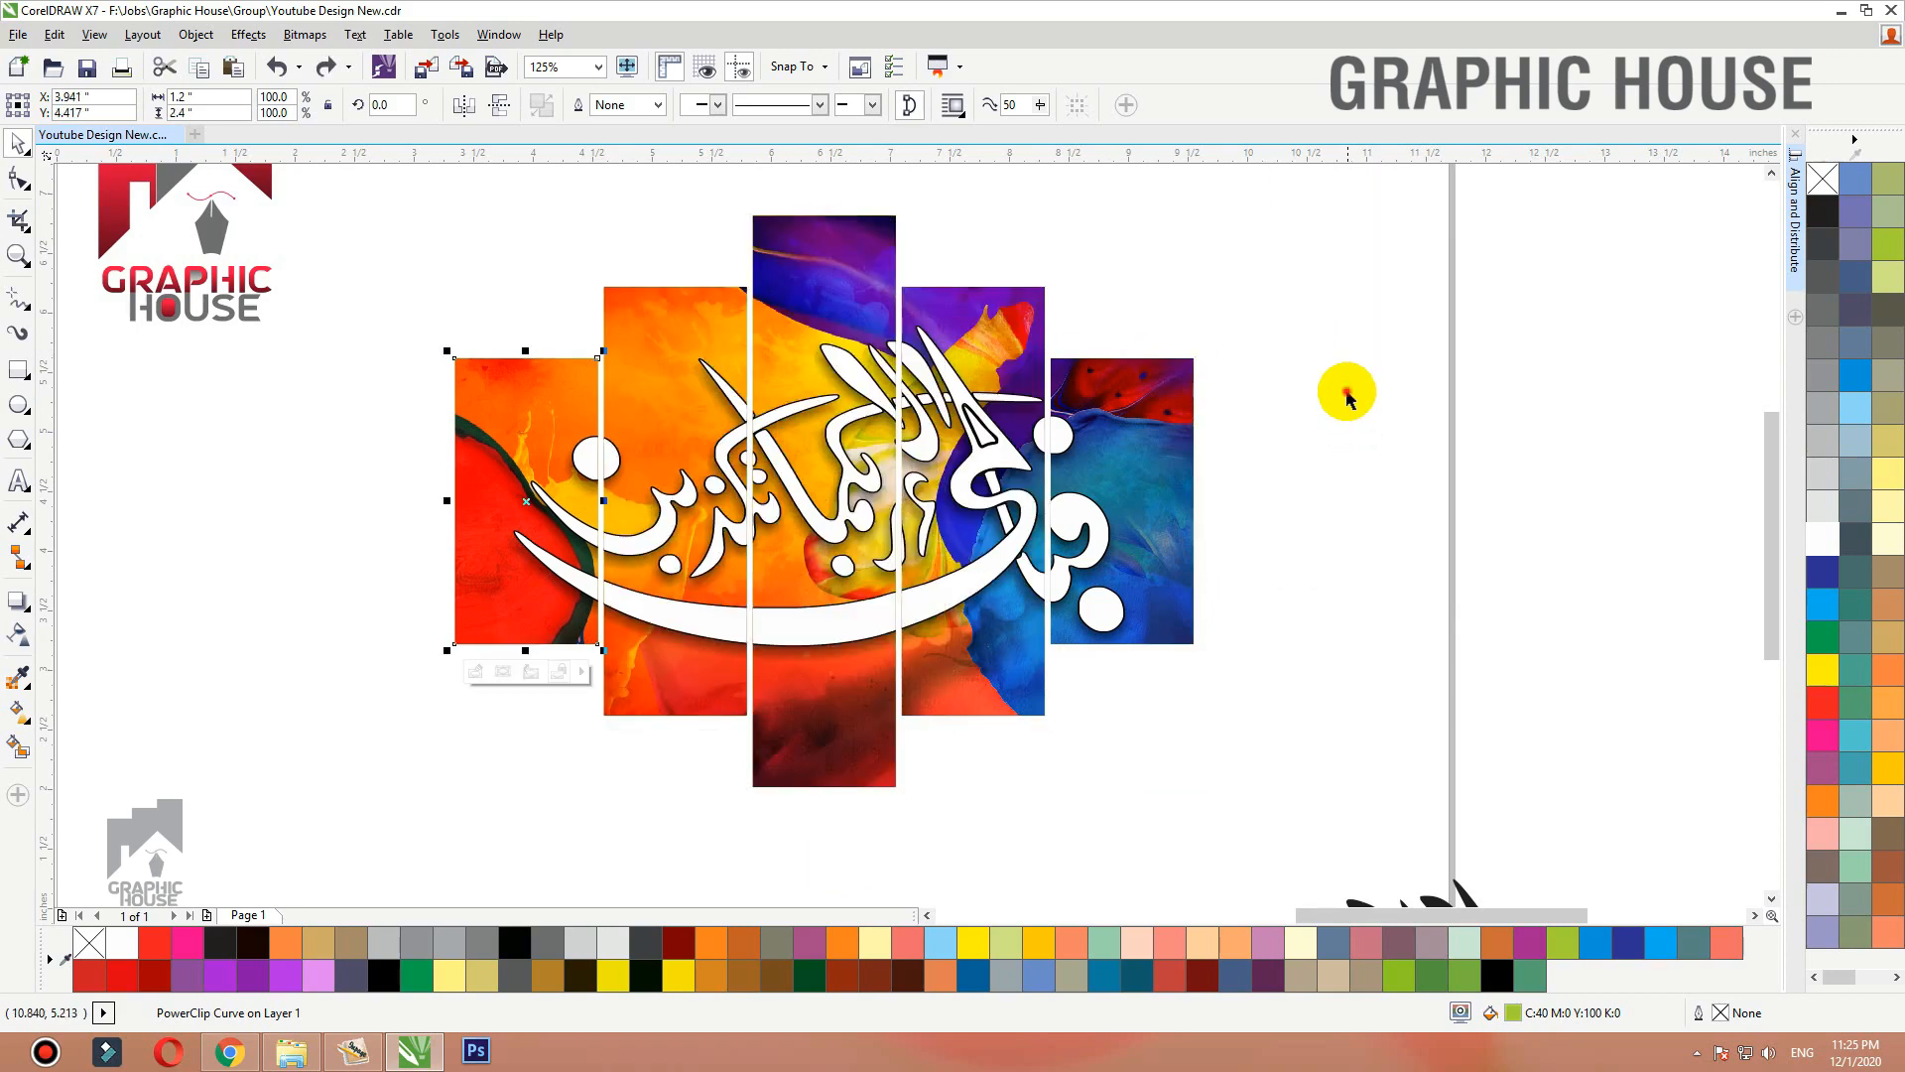
key("Escape")
Select all five finished calligraphy panels together and move them off the page, below it.
scroll(763, 489, "down", 1)
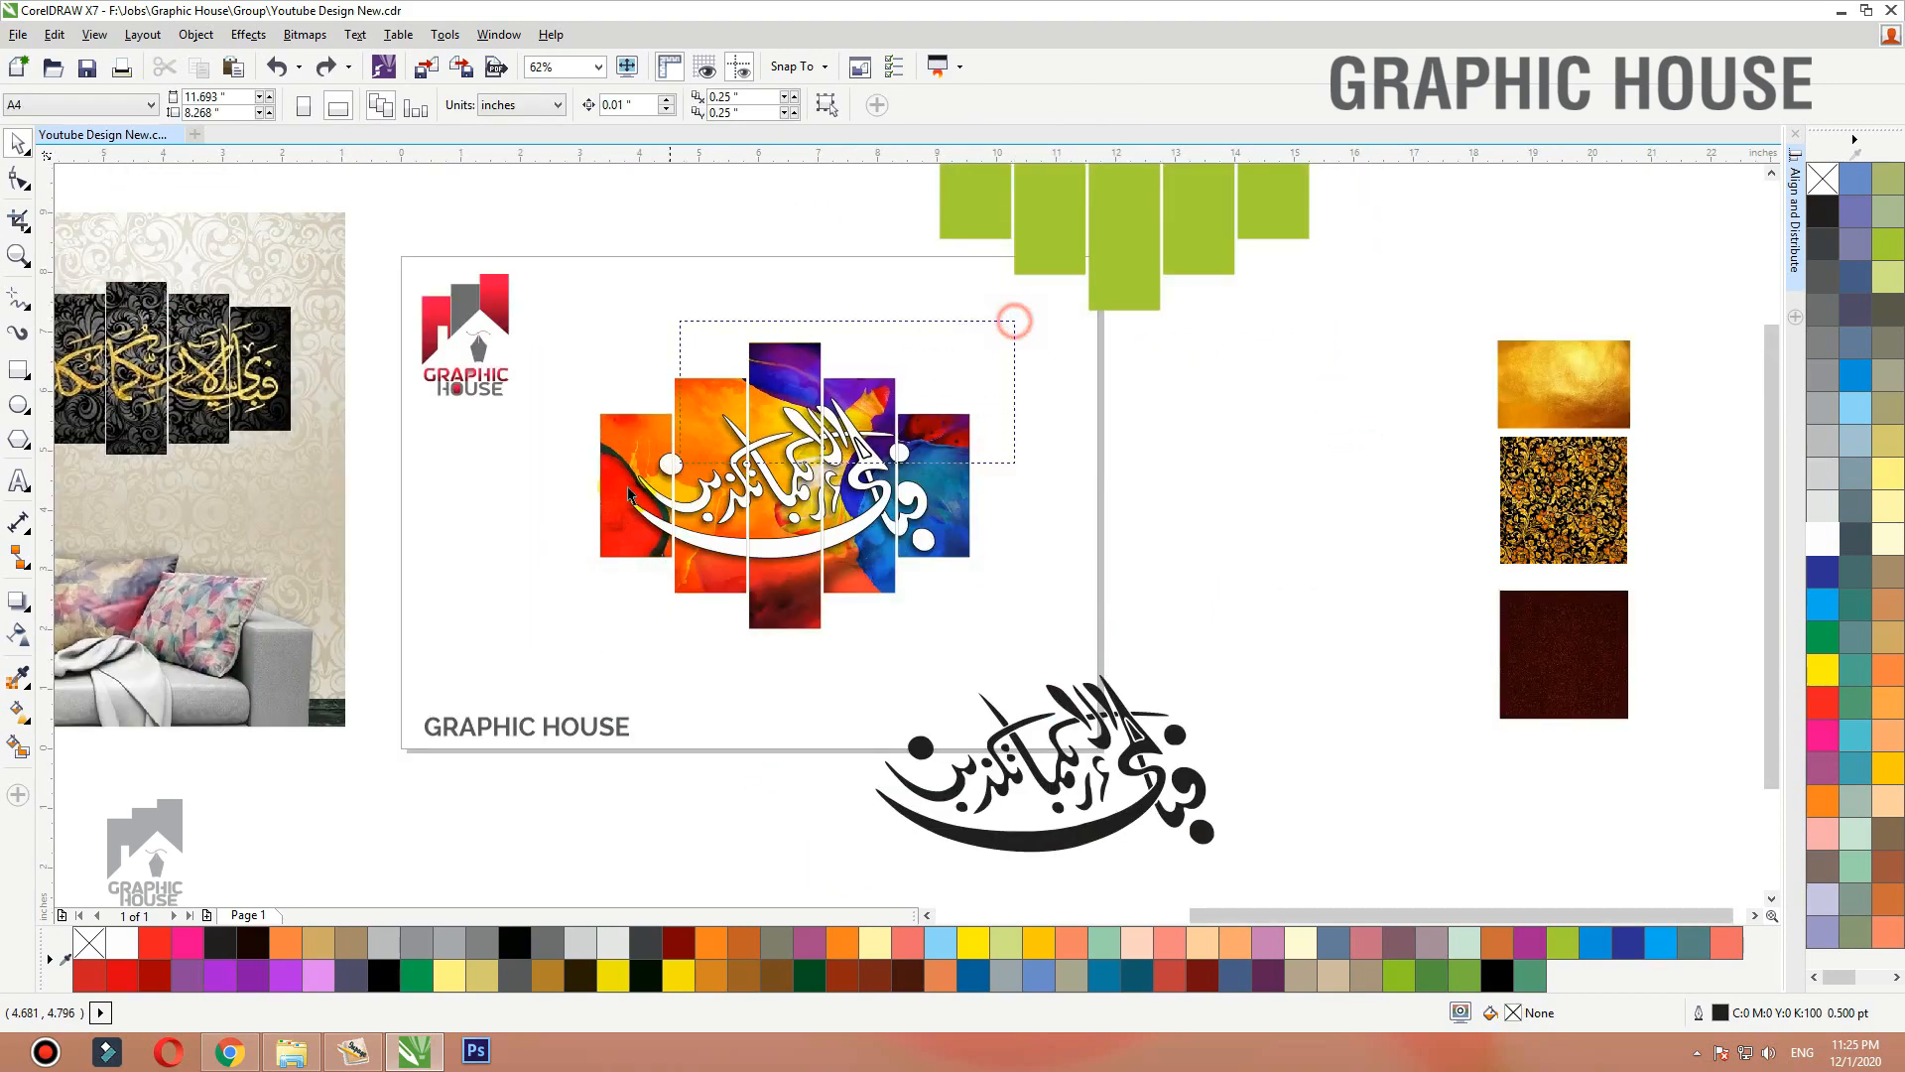
left_click_drag(629, 493, 541, 695)
left_click_drag(782, 491, 836, 421)
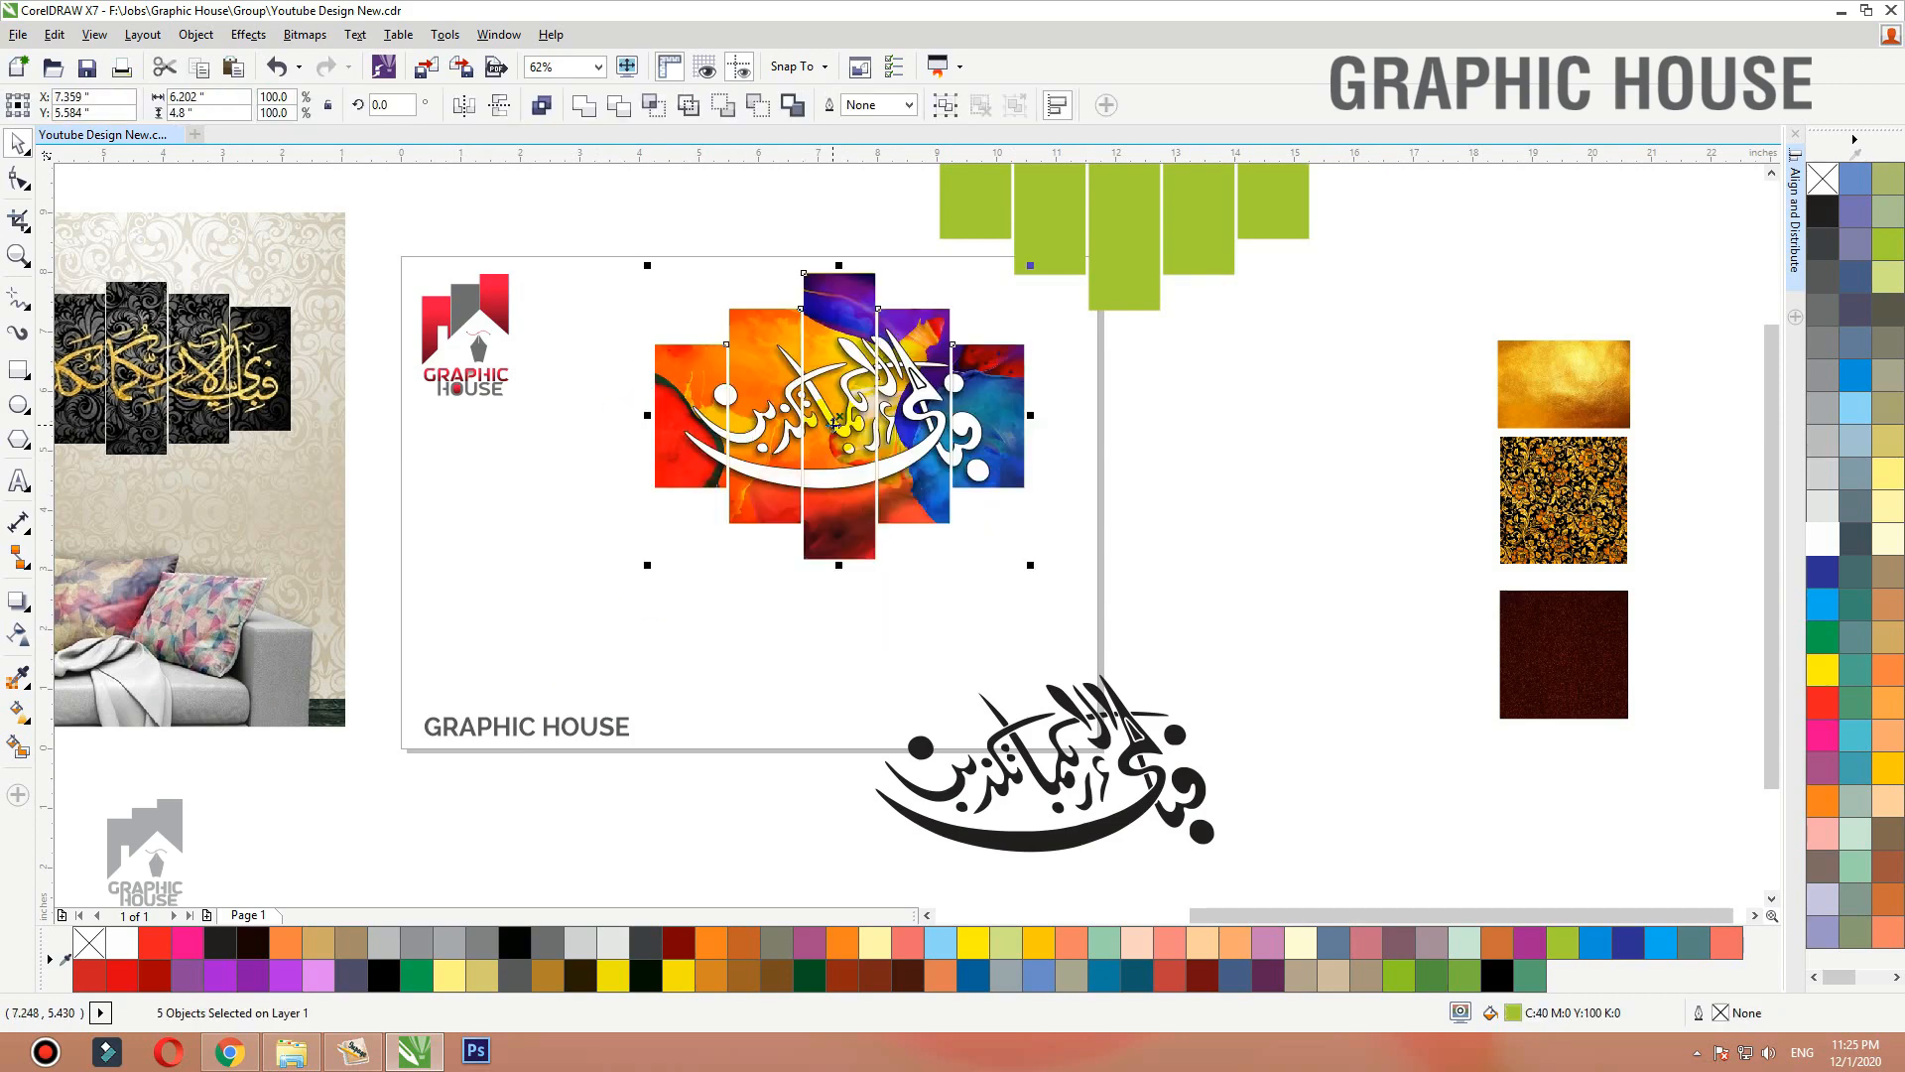
key("ctrl+z")
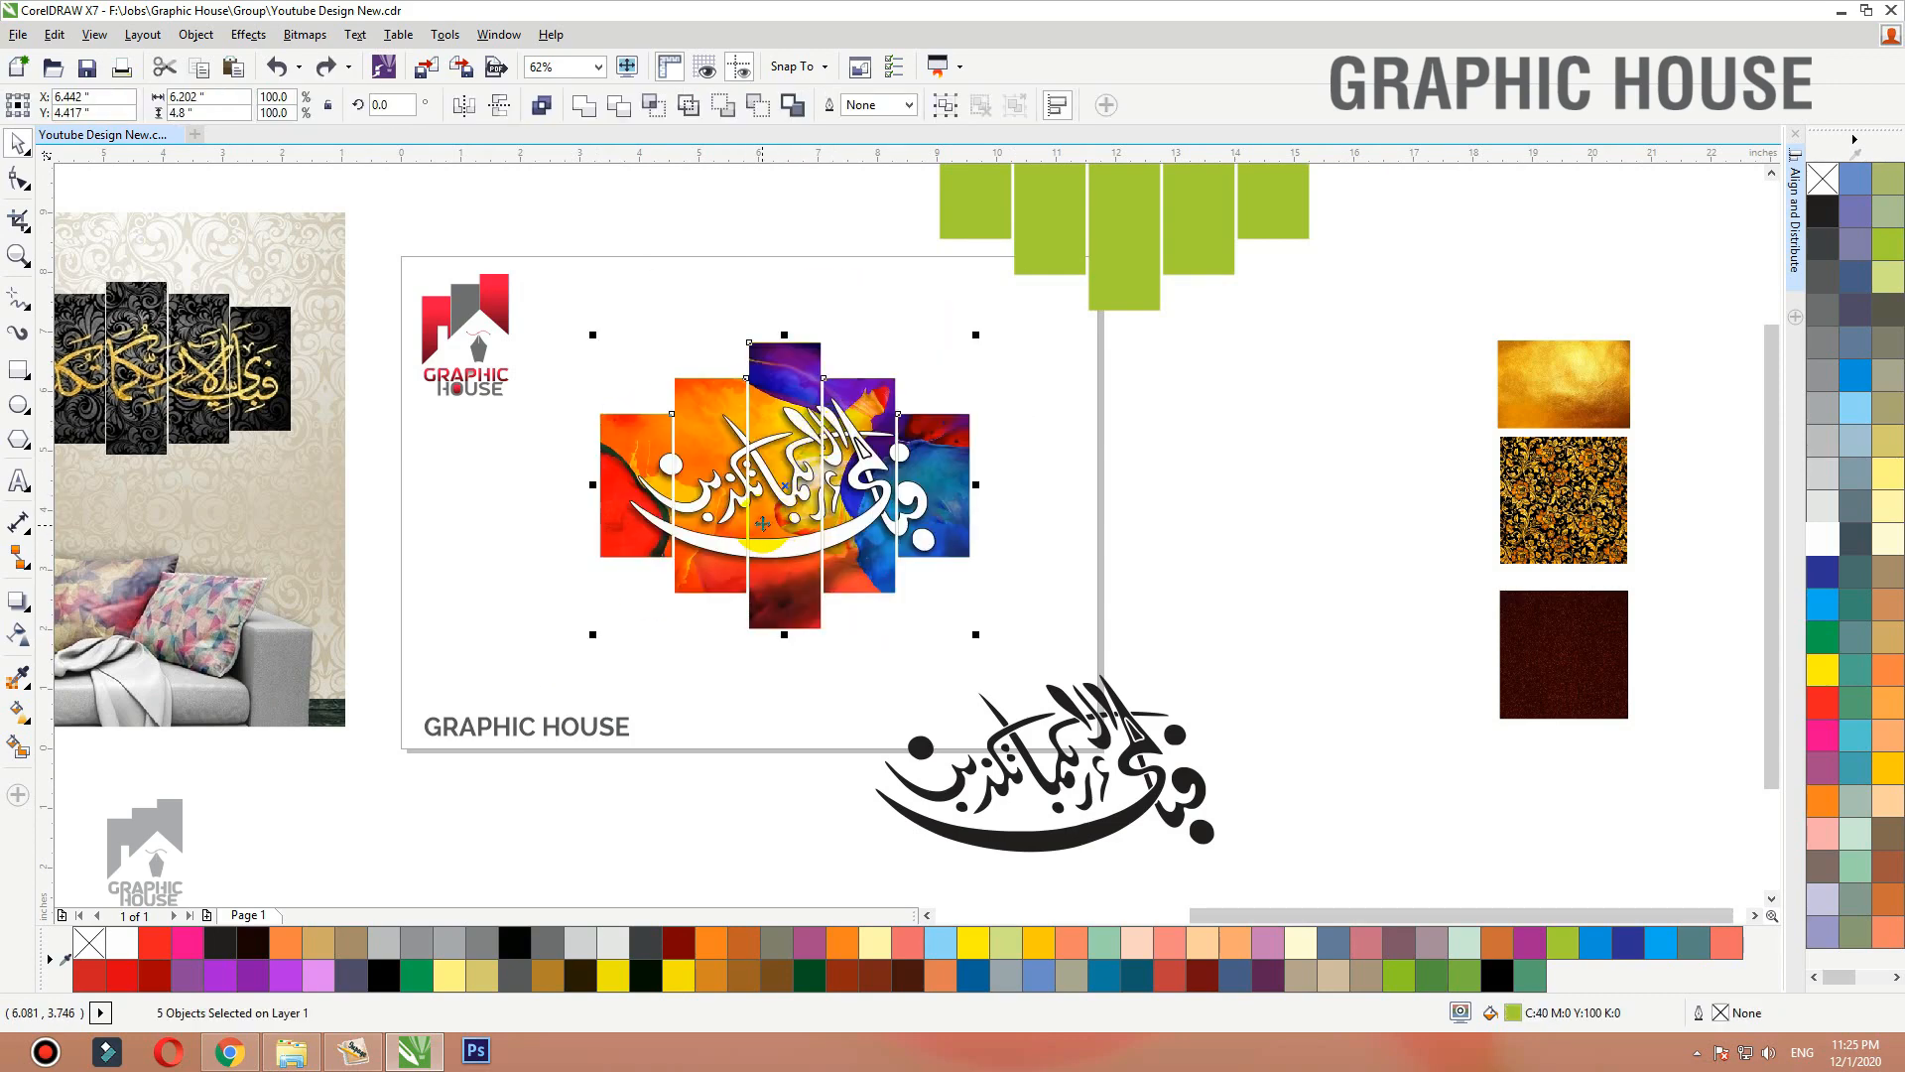
left_click_drag(746, 537, 768, 481)
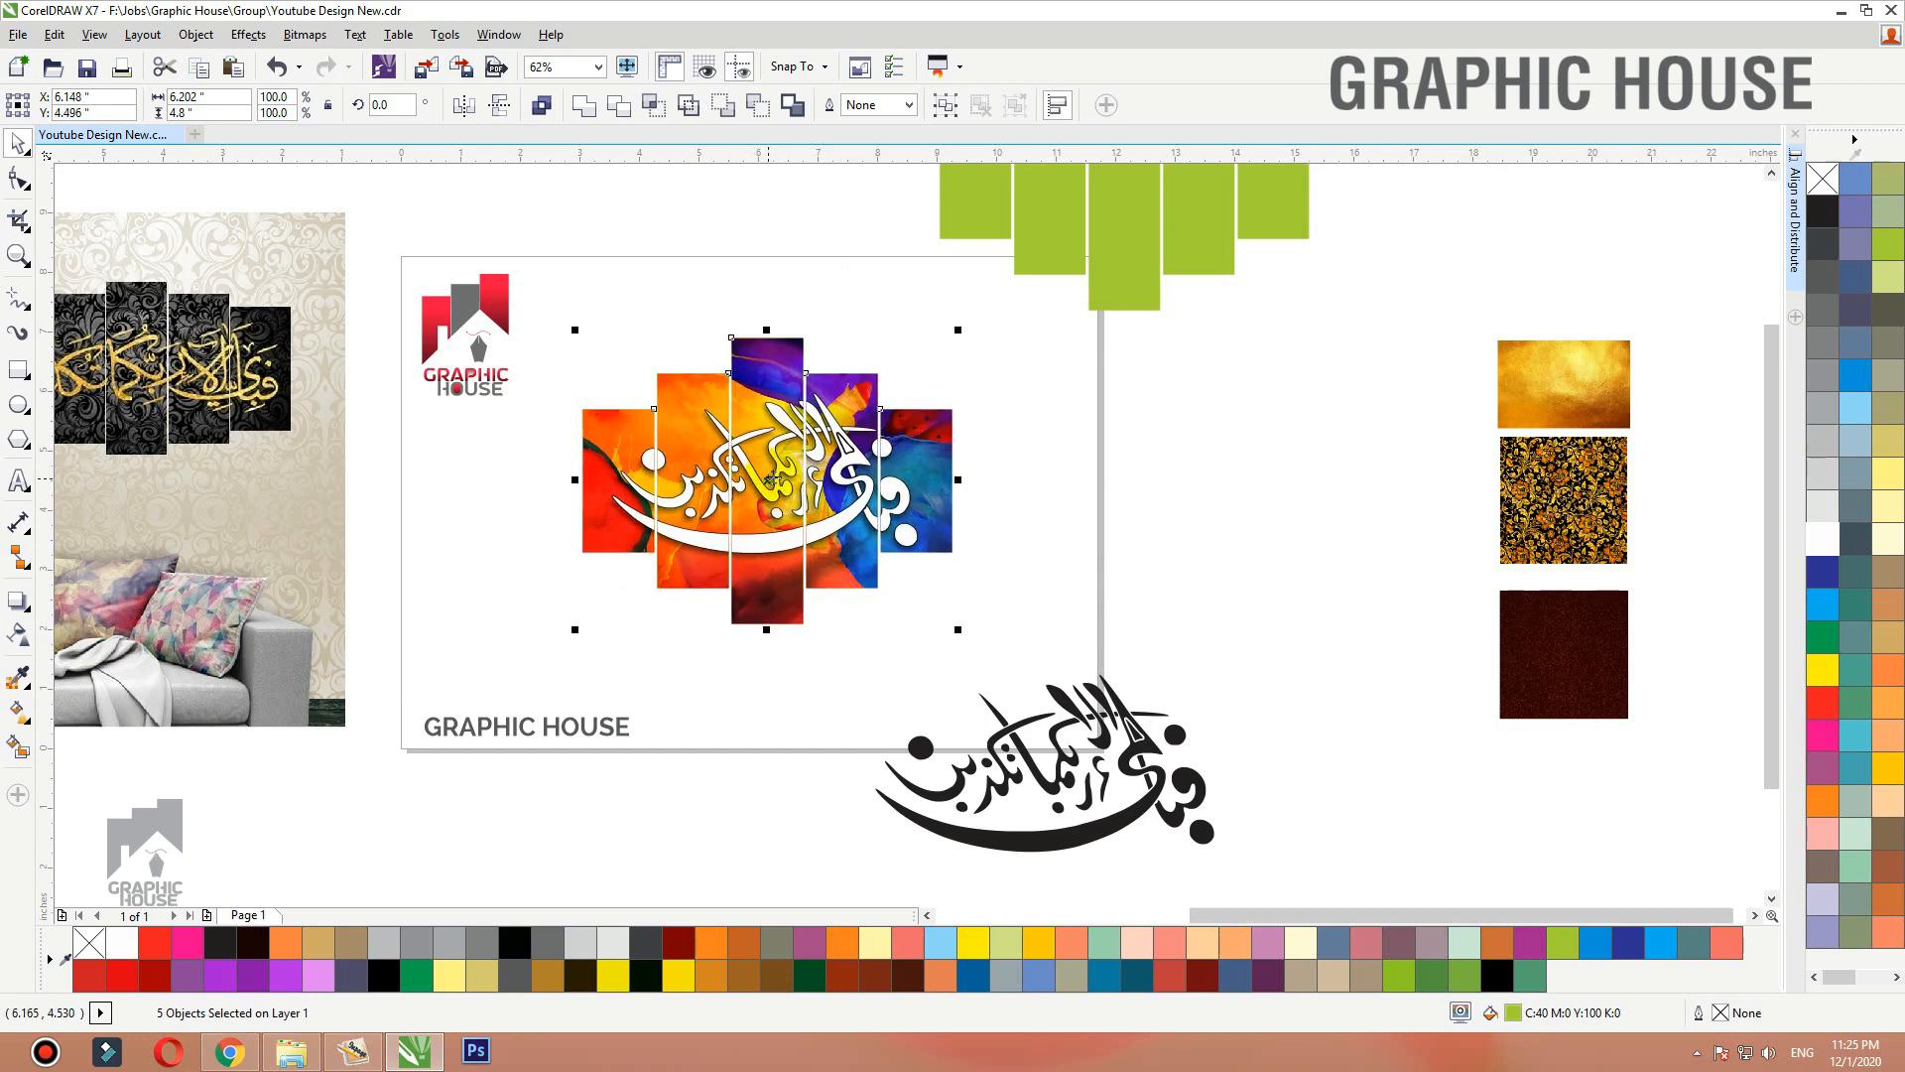
scroll(1057, 479, "down", 2)
left_click_drag(918, 481, 664, 699)
Place the plain green five-panel shape in the middle of the page and bring the three texture images beside it.
left_click_drag(1081, 328, 906, 489)
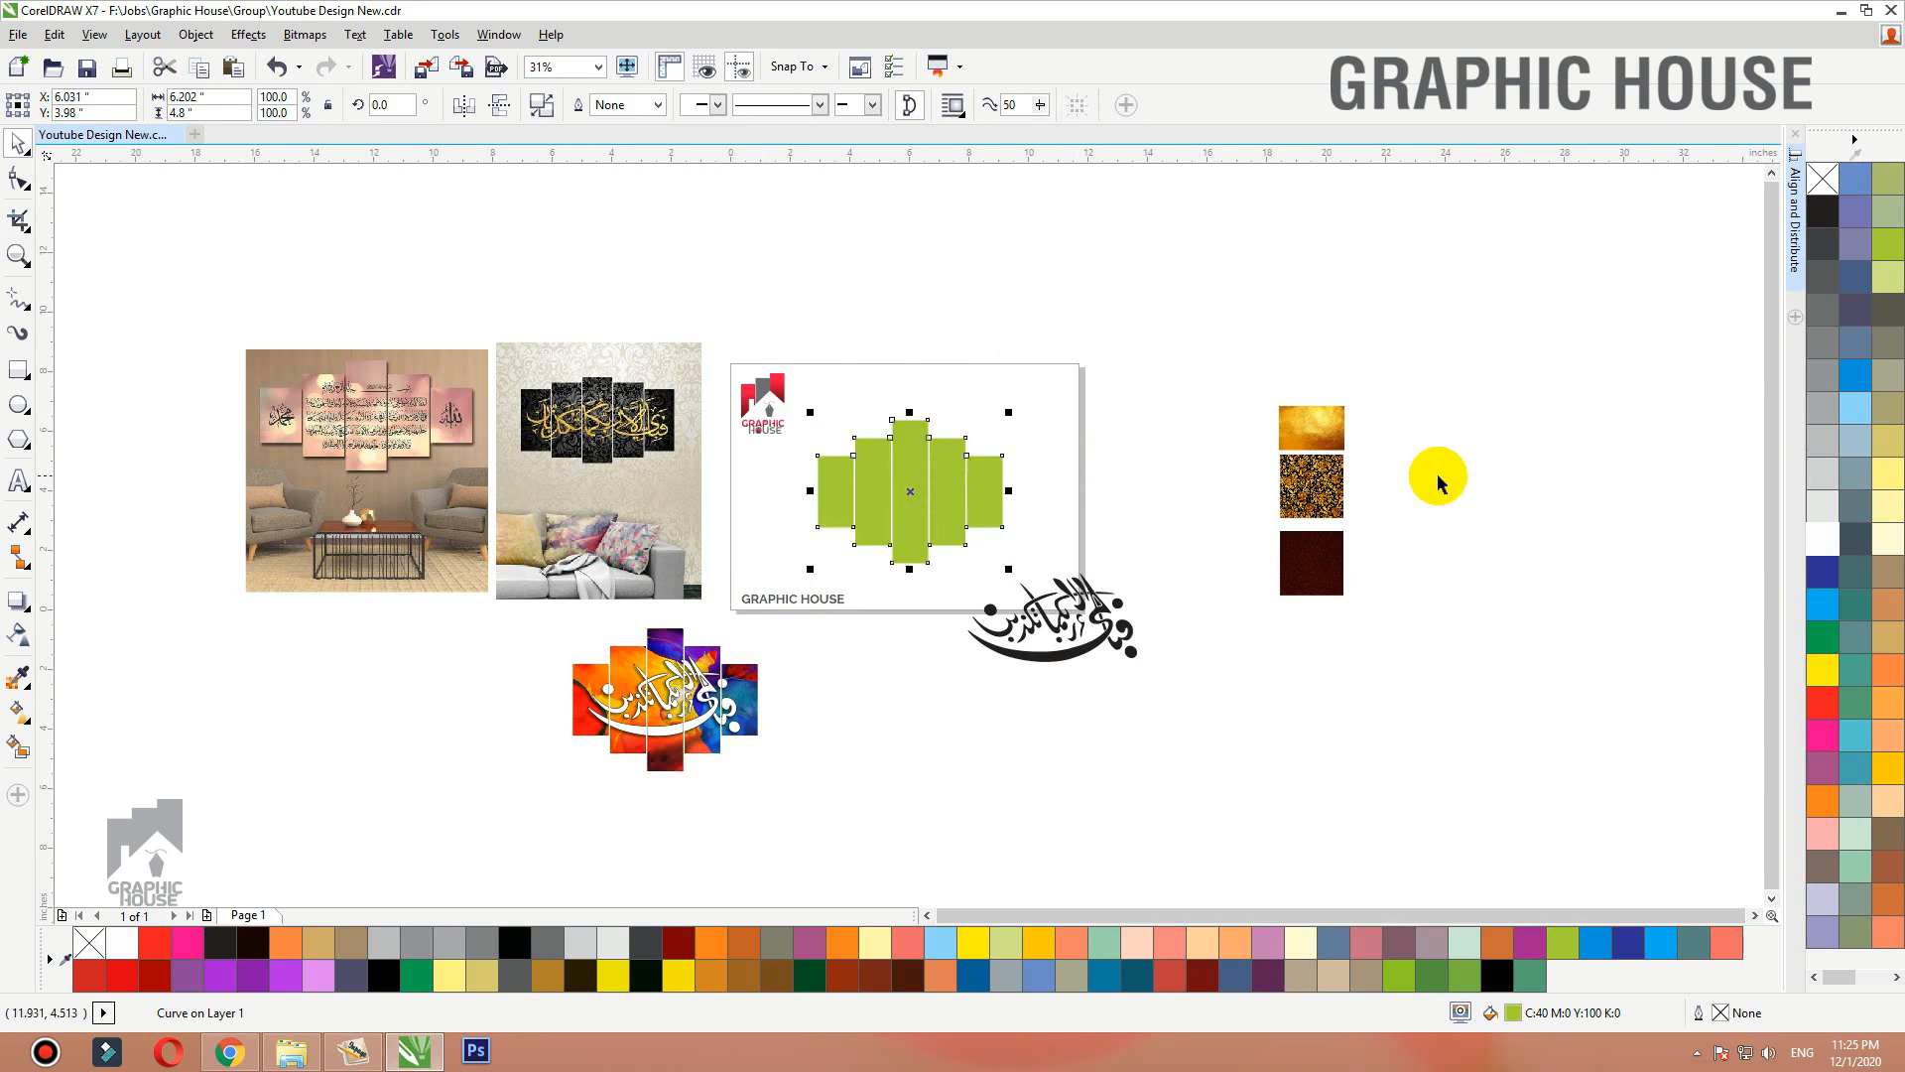
left_click_drag(1446, 331, 1063, 516)
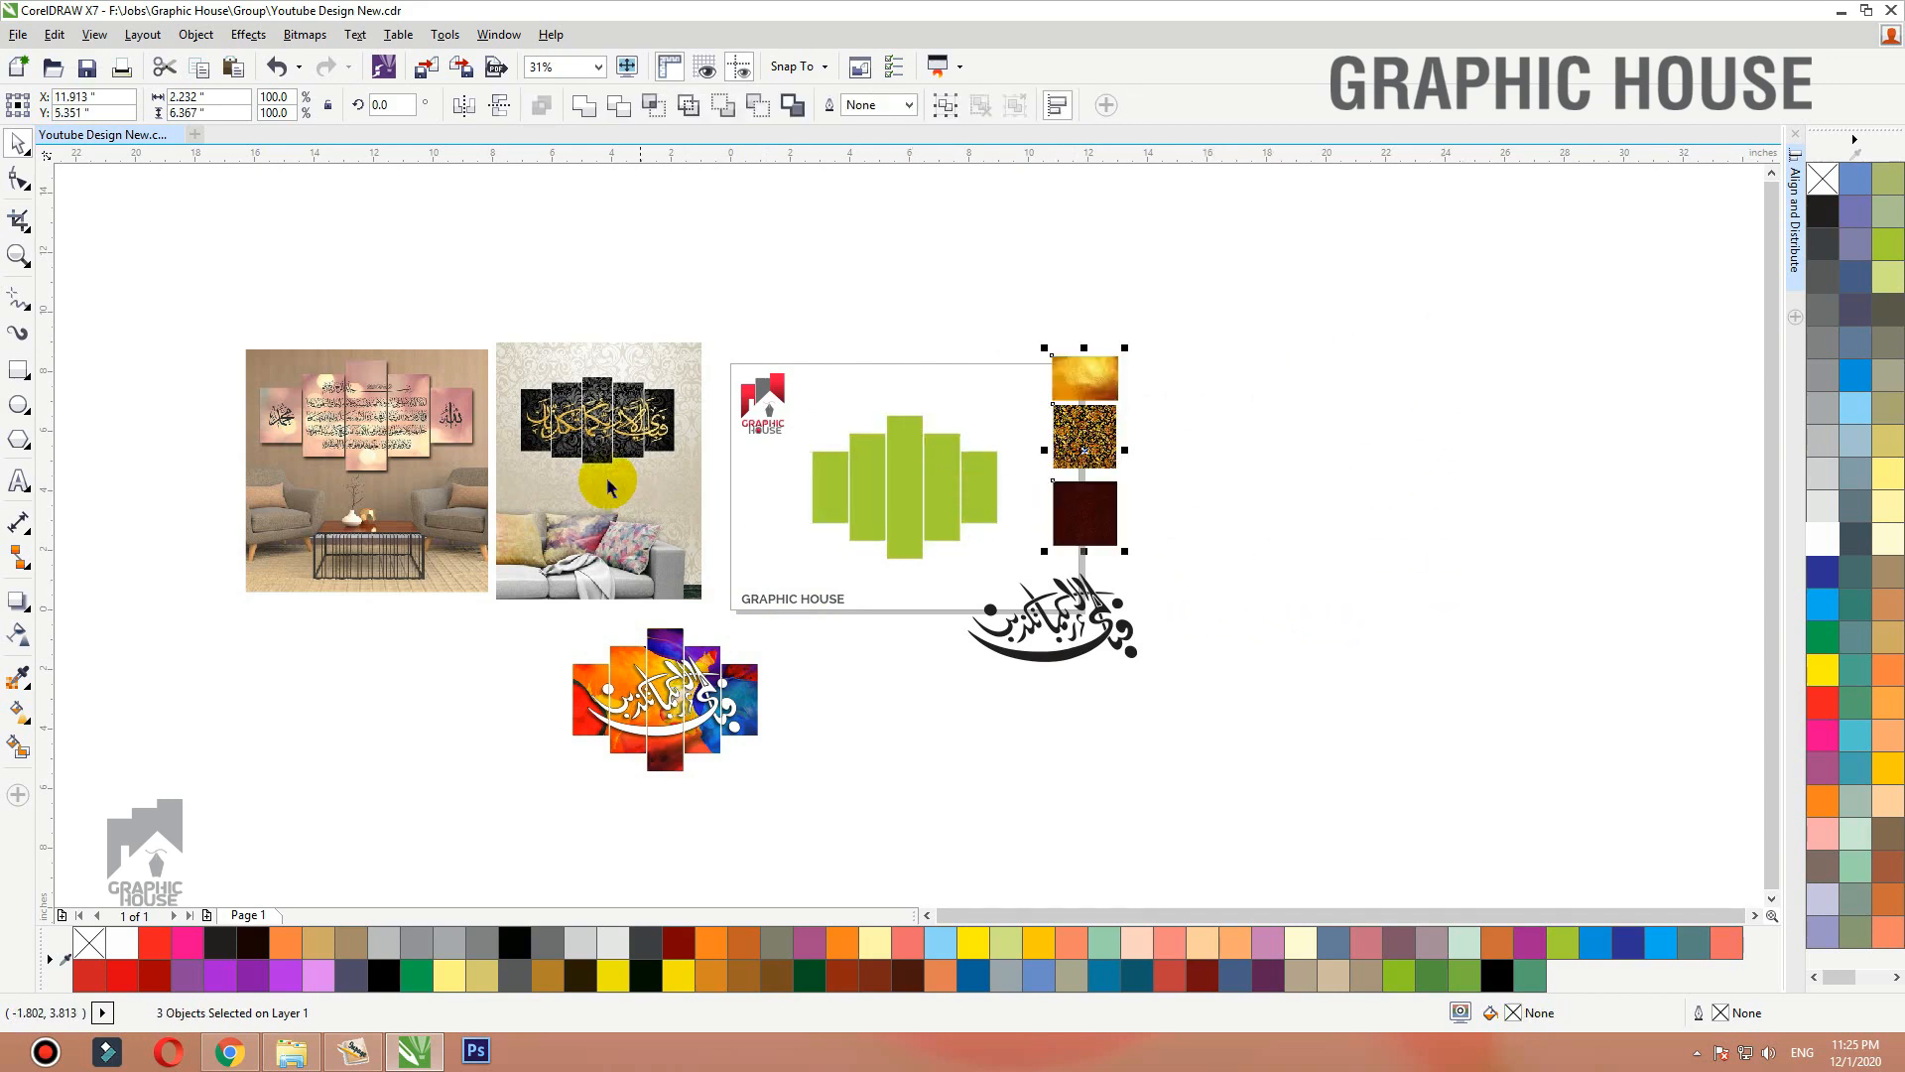
left_click(1296, 476)
PowerClip the dark red texture inside the green five-panel shape and make it fill the frame proportionally.
key("F2")
left_click_drag(1182, 349, 716, 588)
left_click(1282, 683)
right_click(1296, 648)
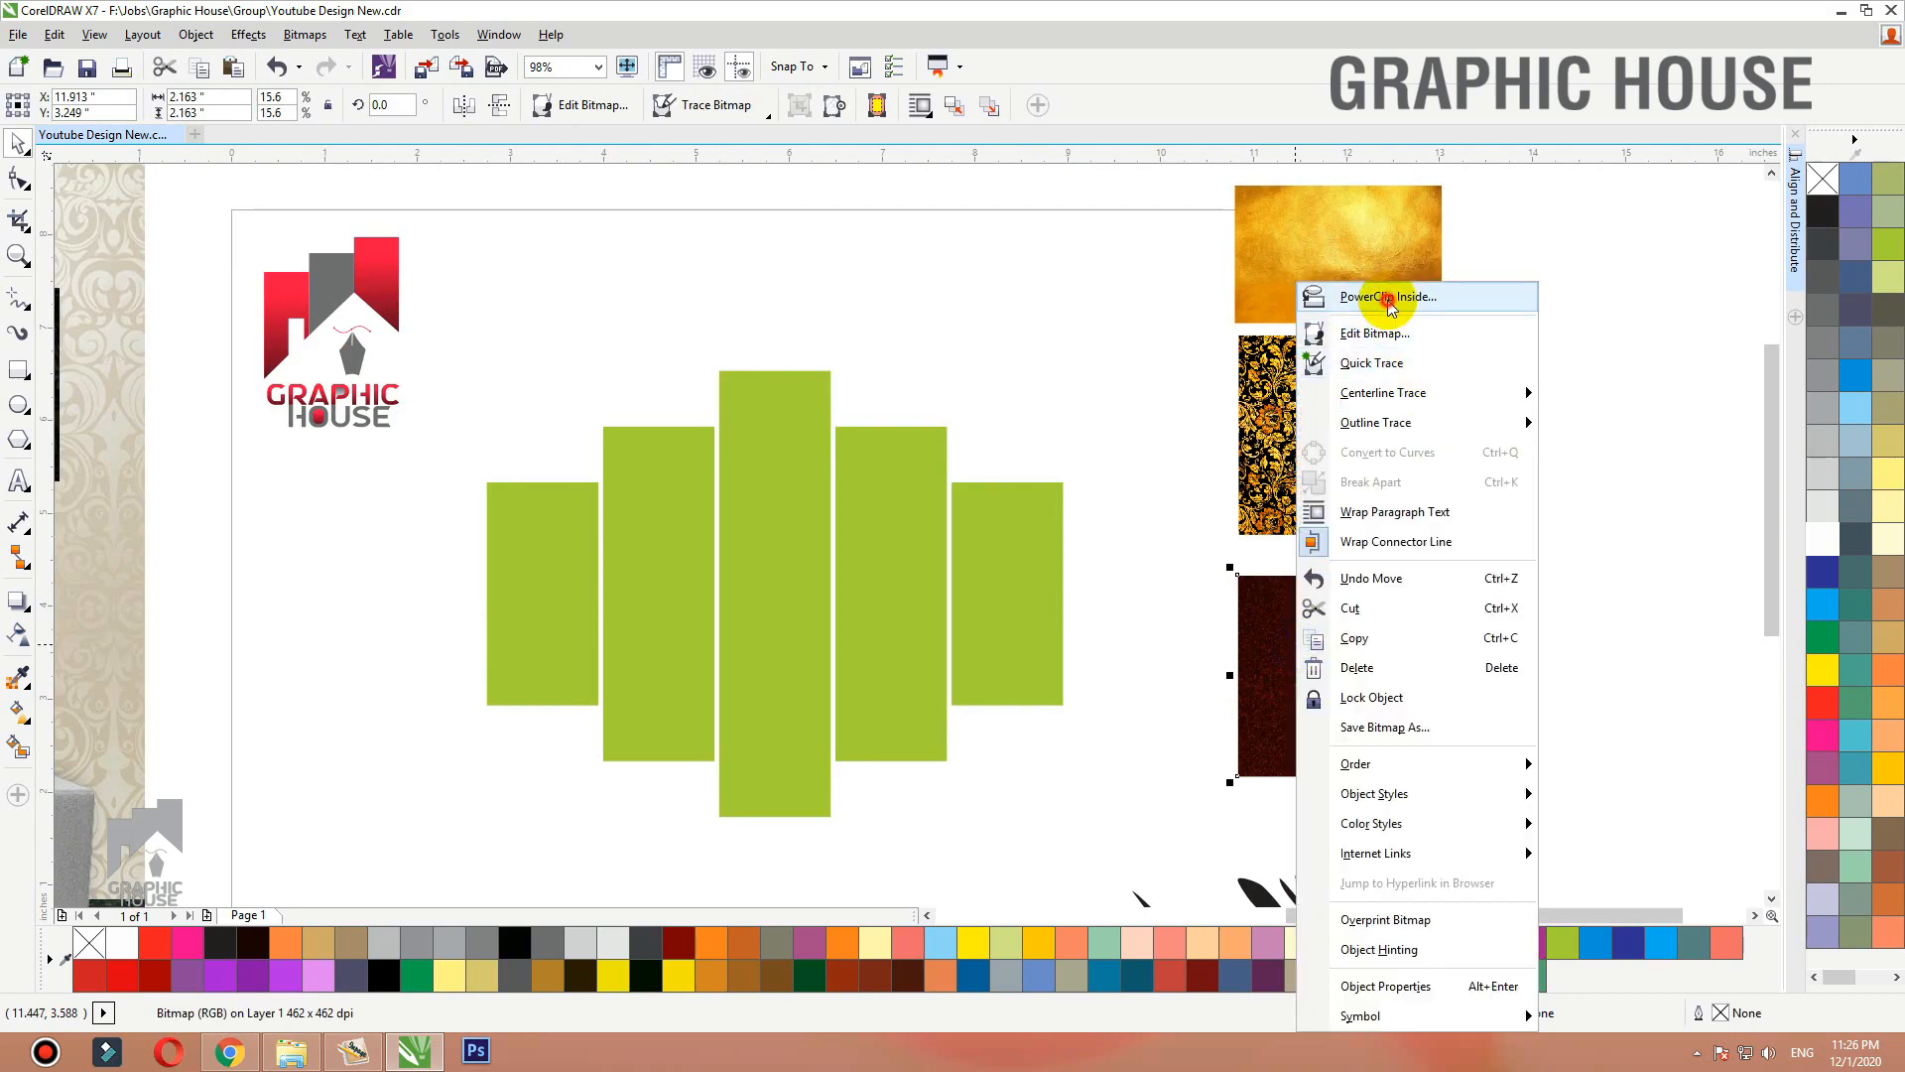
left_click(1329, 294)
left_click(765, 447)
right_click(775, 412)
mouse_move(1032, 367)
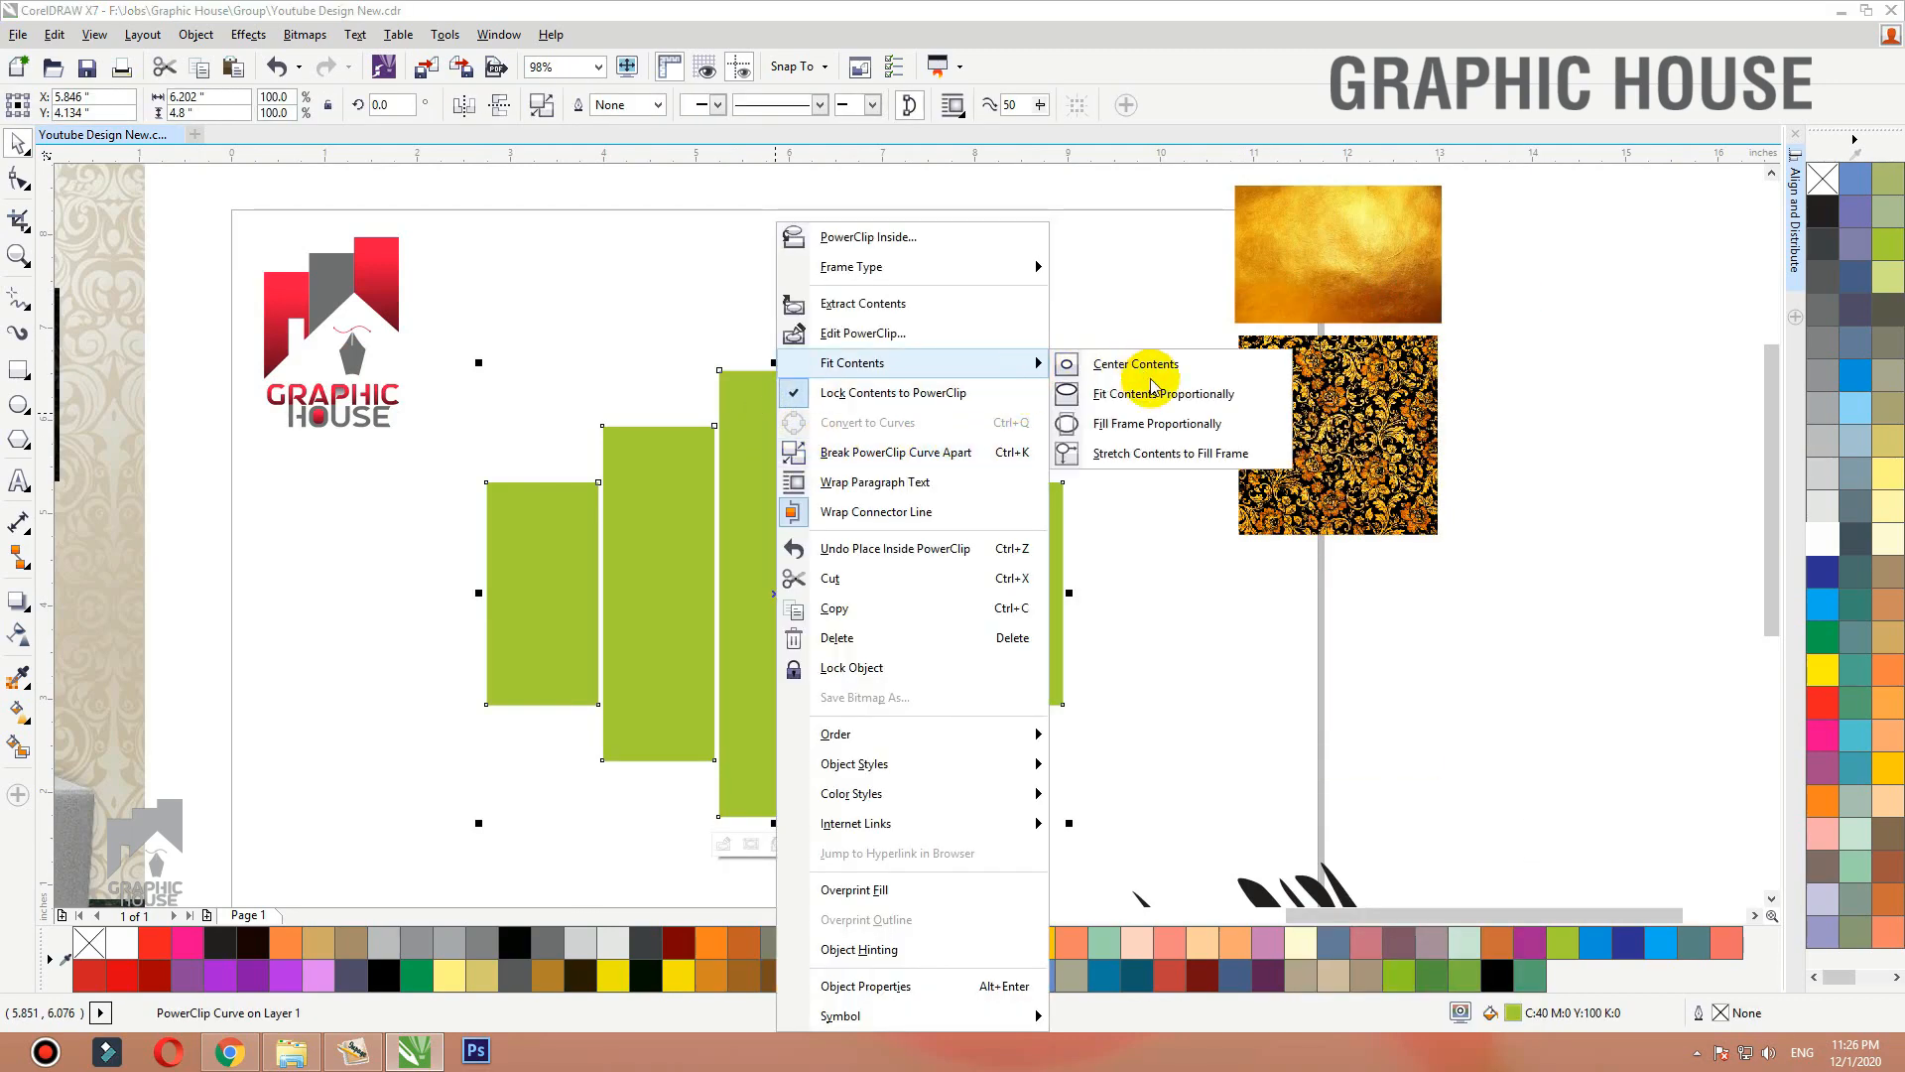
left_click(1141, 424)
Place the black and gold floral pattern over the panels and resize it to about 6.375 by 4.906 inches to cover them.
left_click_drag(1384, 412, 837, 617)
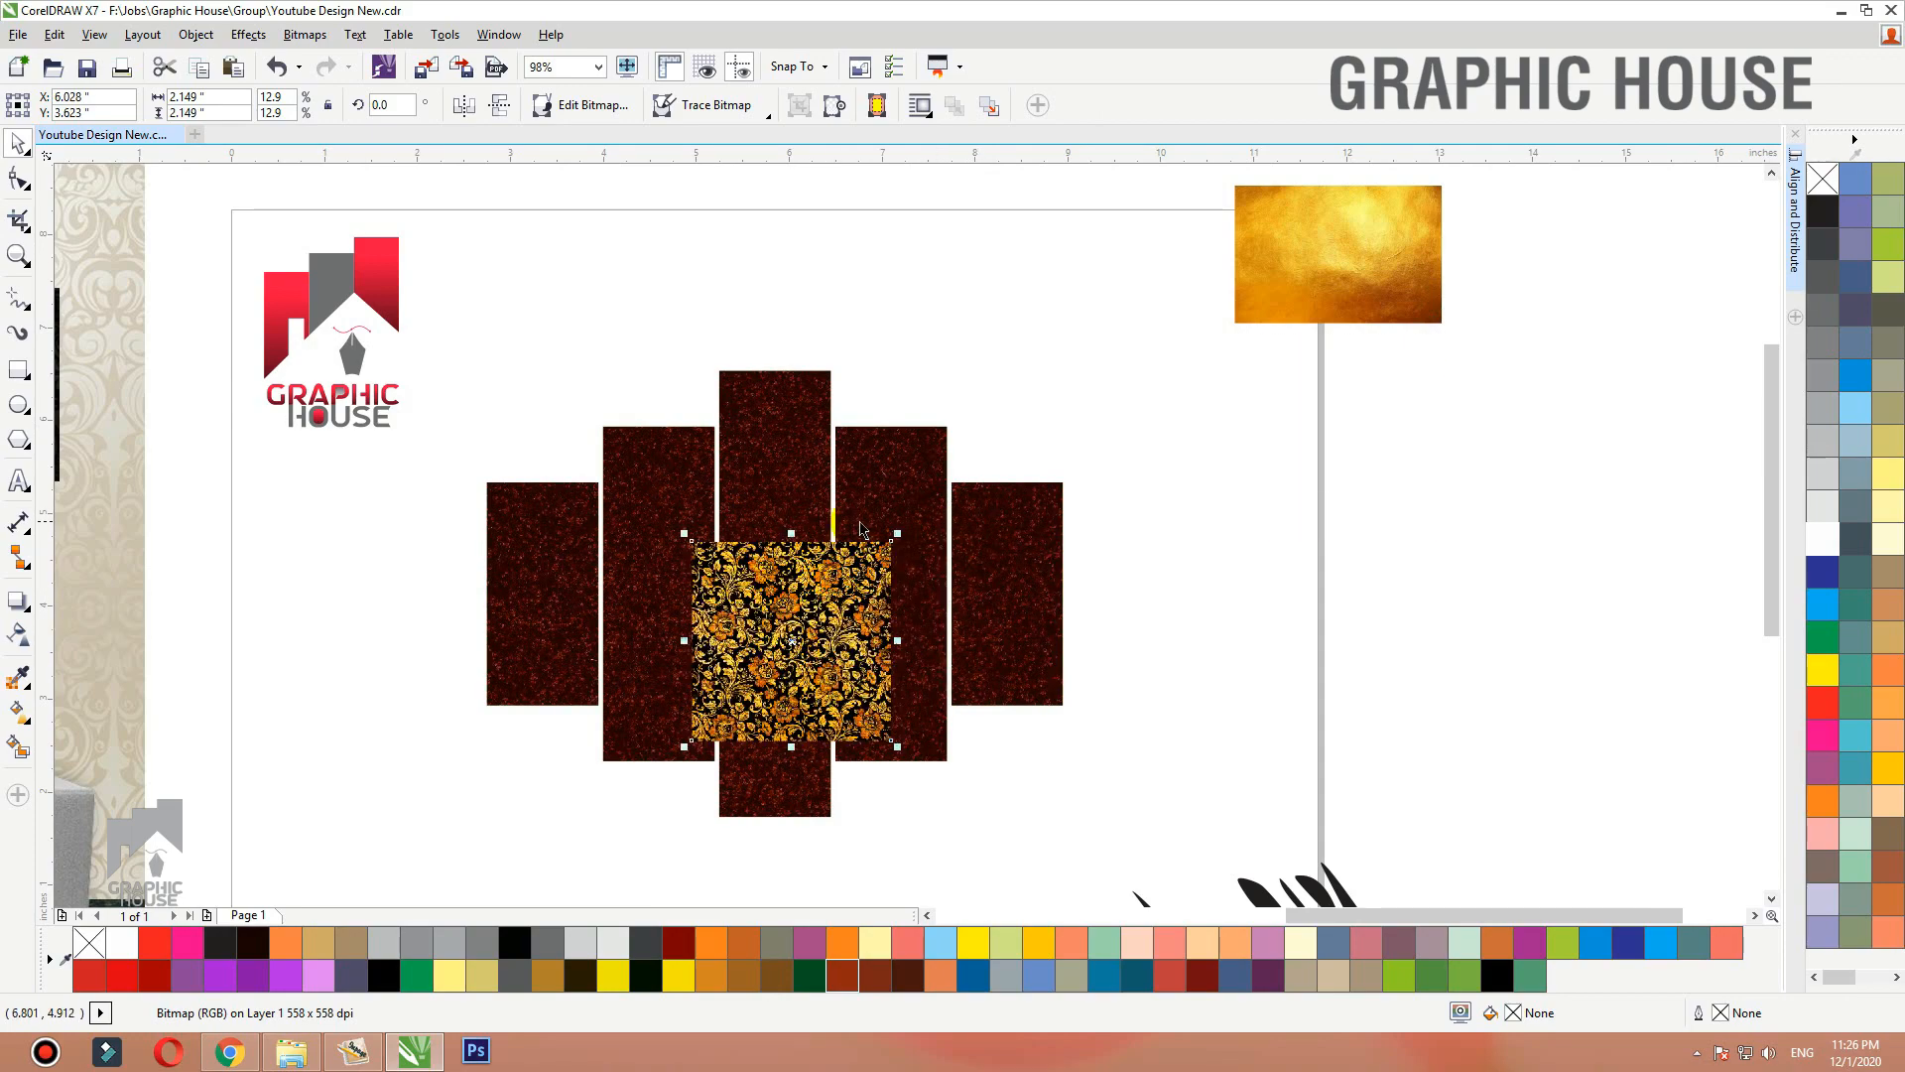
left_click_drag(897, 531, 1092, 333)
left_click_drag(1022, 508, 996, 482)
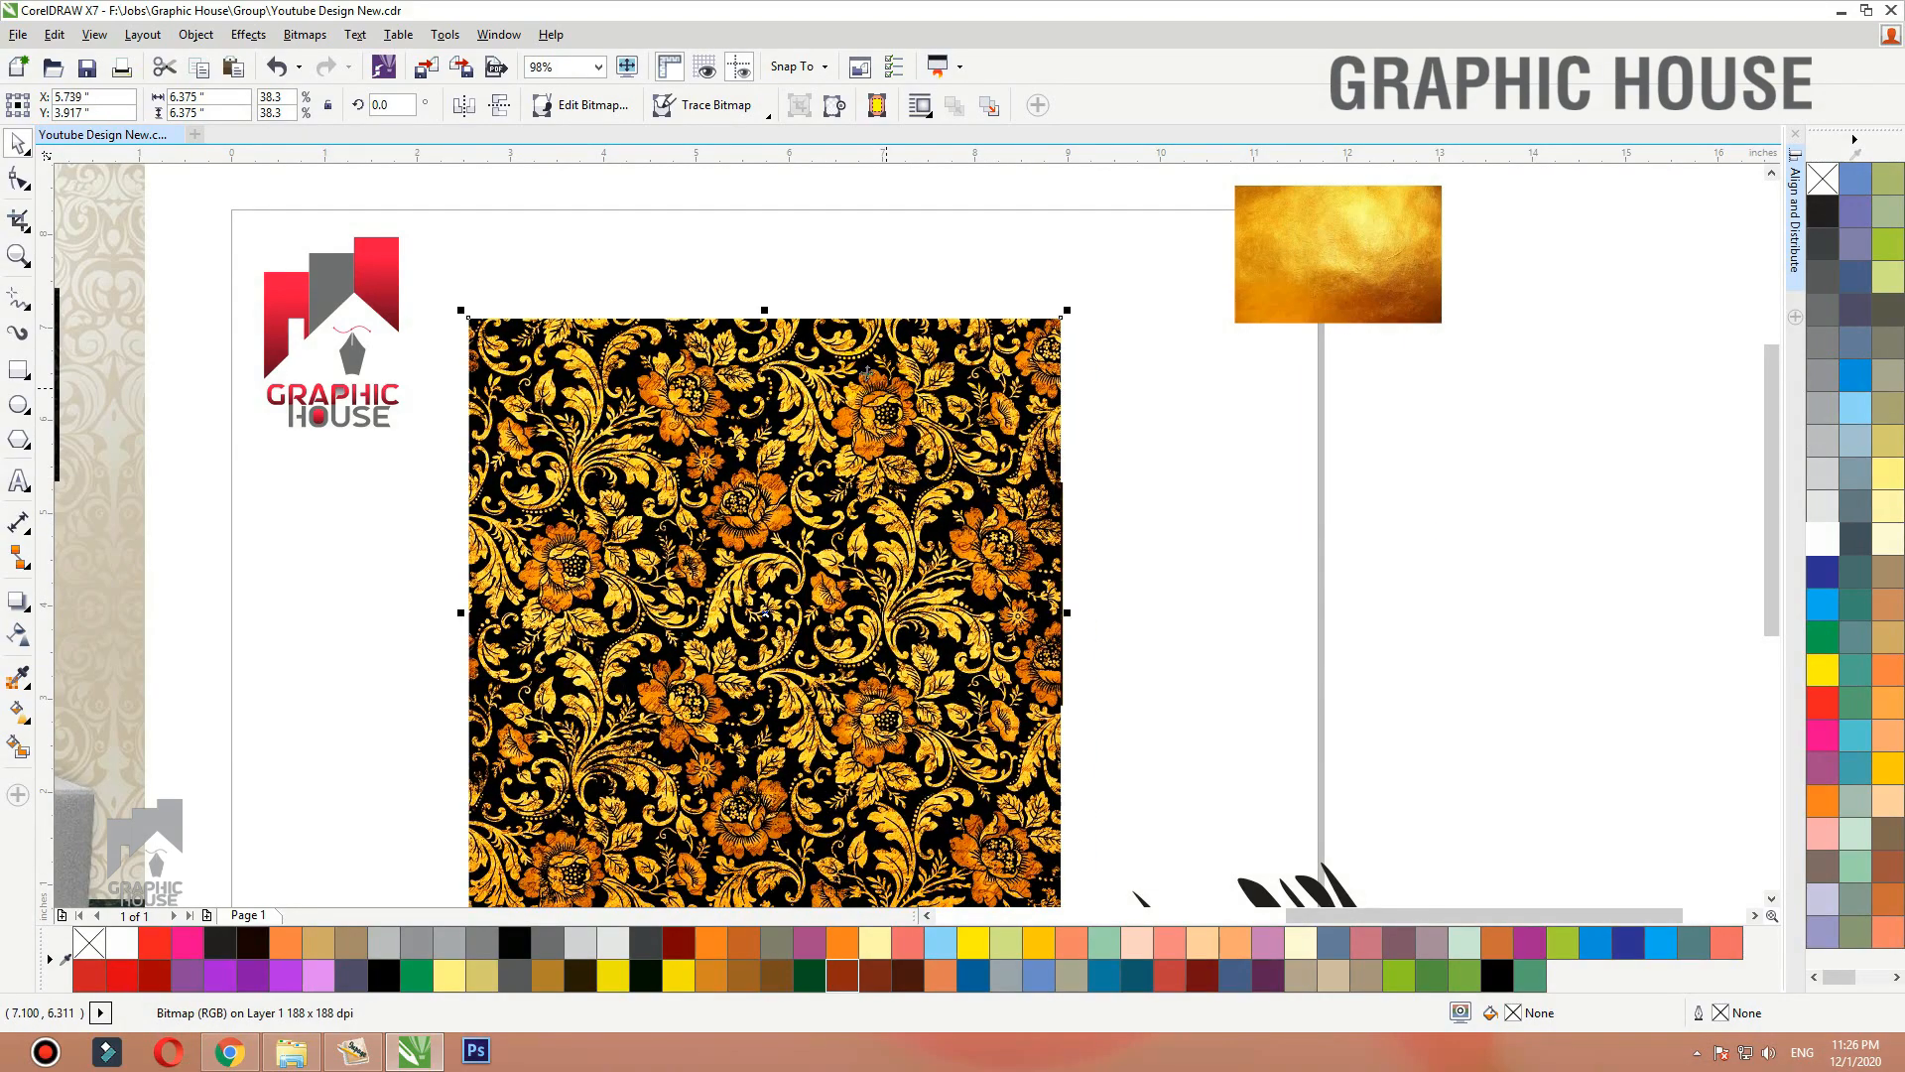
left_click_drag(766, 307, 769, 364)
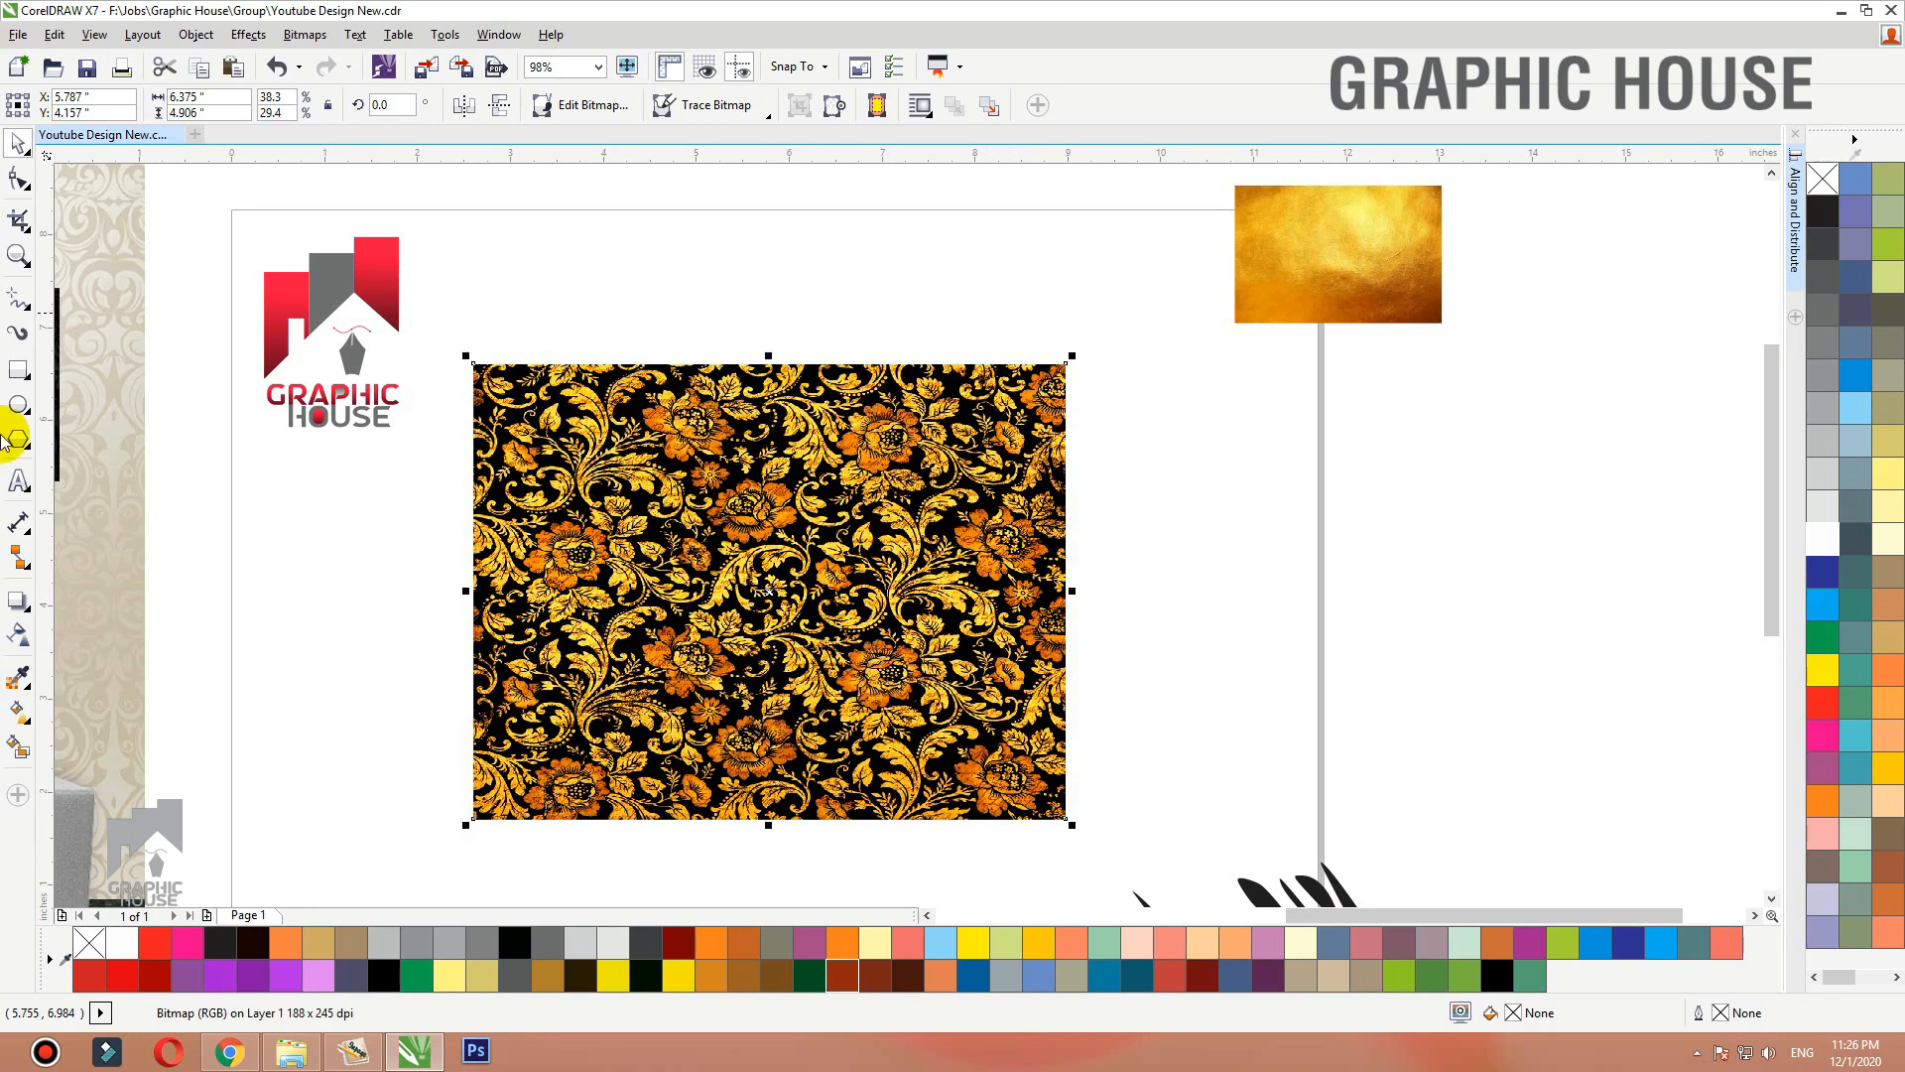
Try the Add and Subtract merge modes and a gradient transparency on the floral pattern.
left_click(18, 634)
left_click(245, 106)
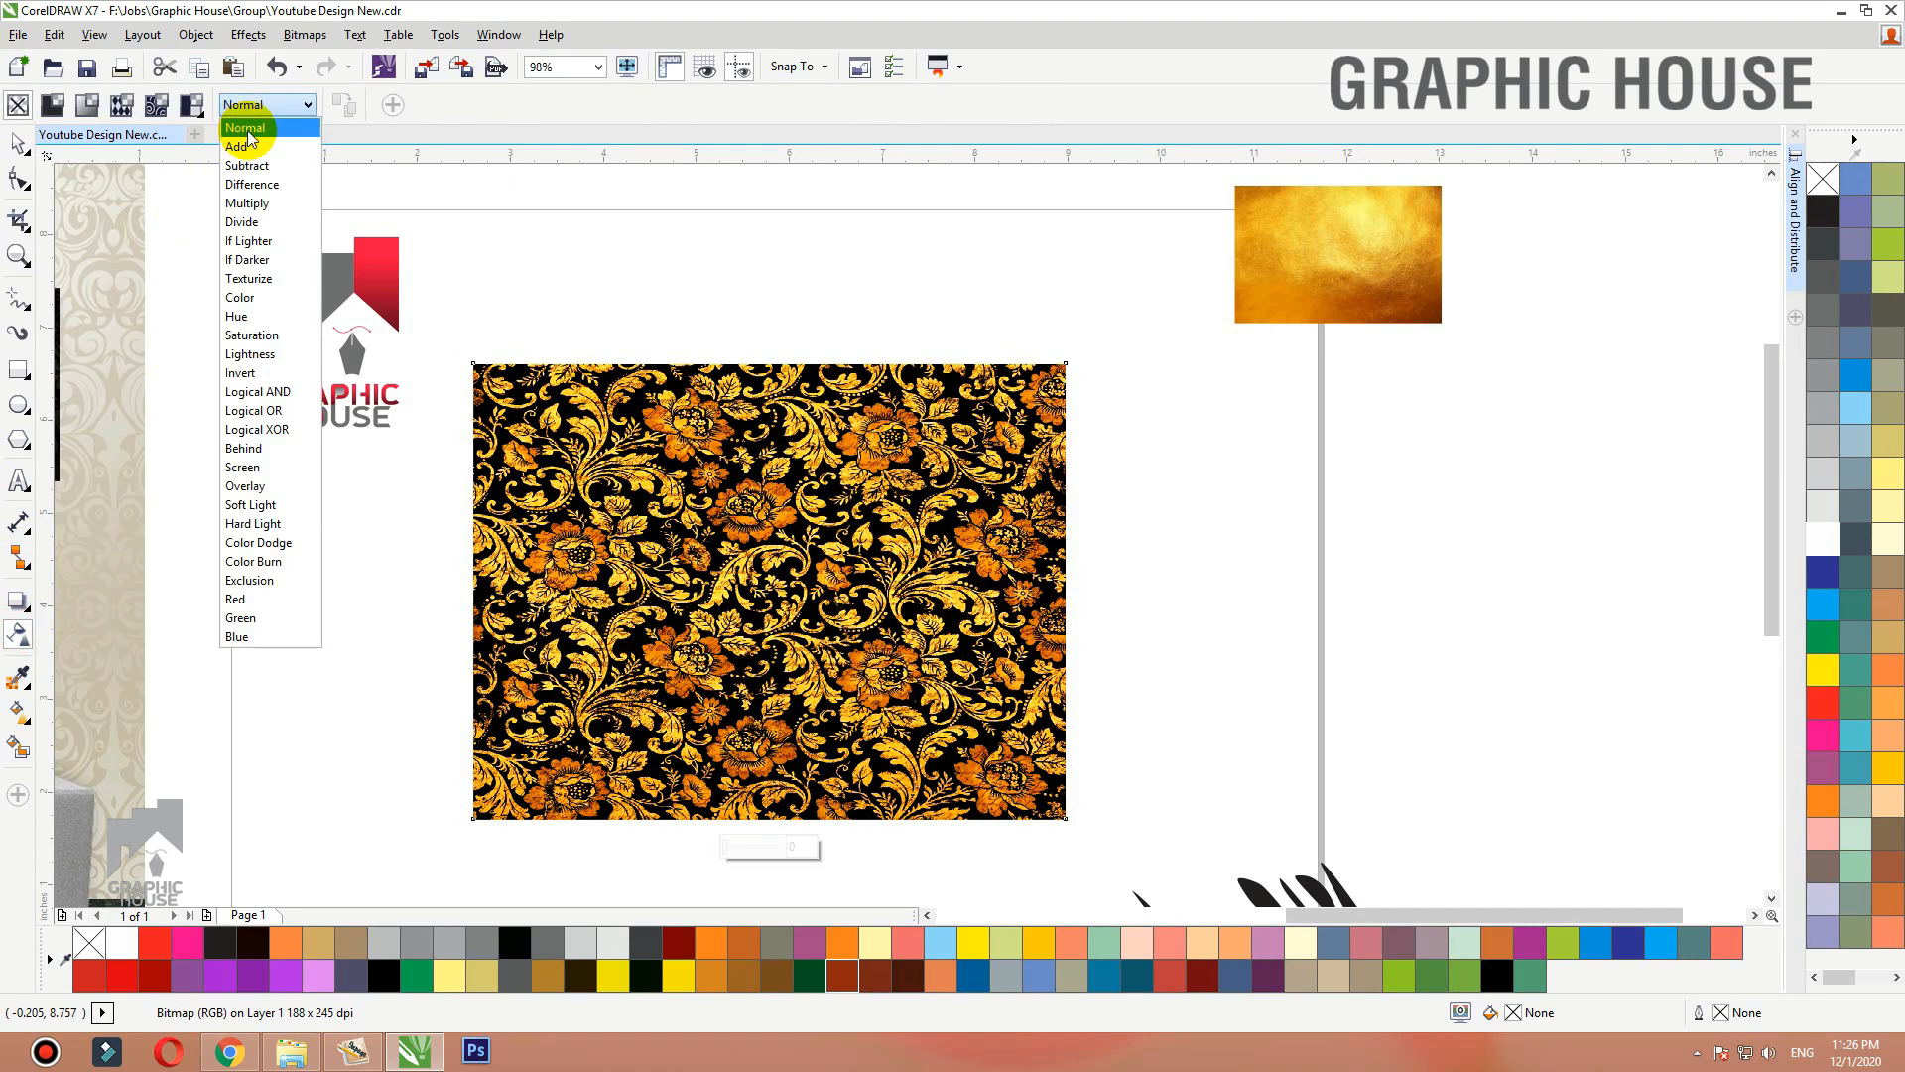
left_click(247, 144)
left_click(268, 104)
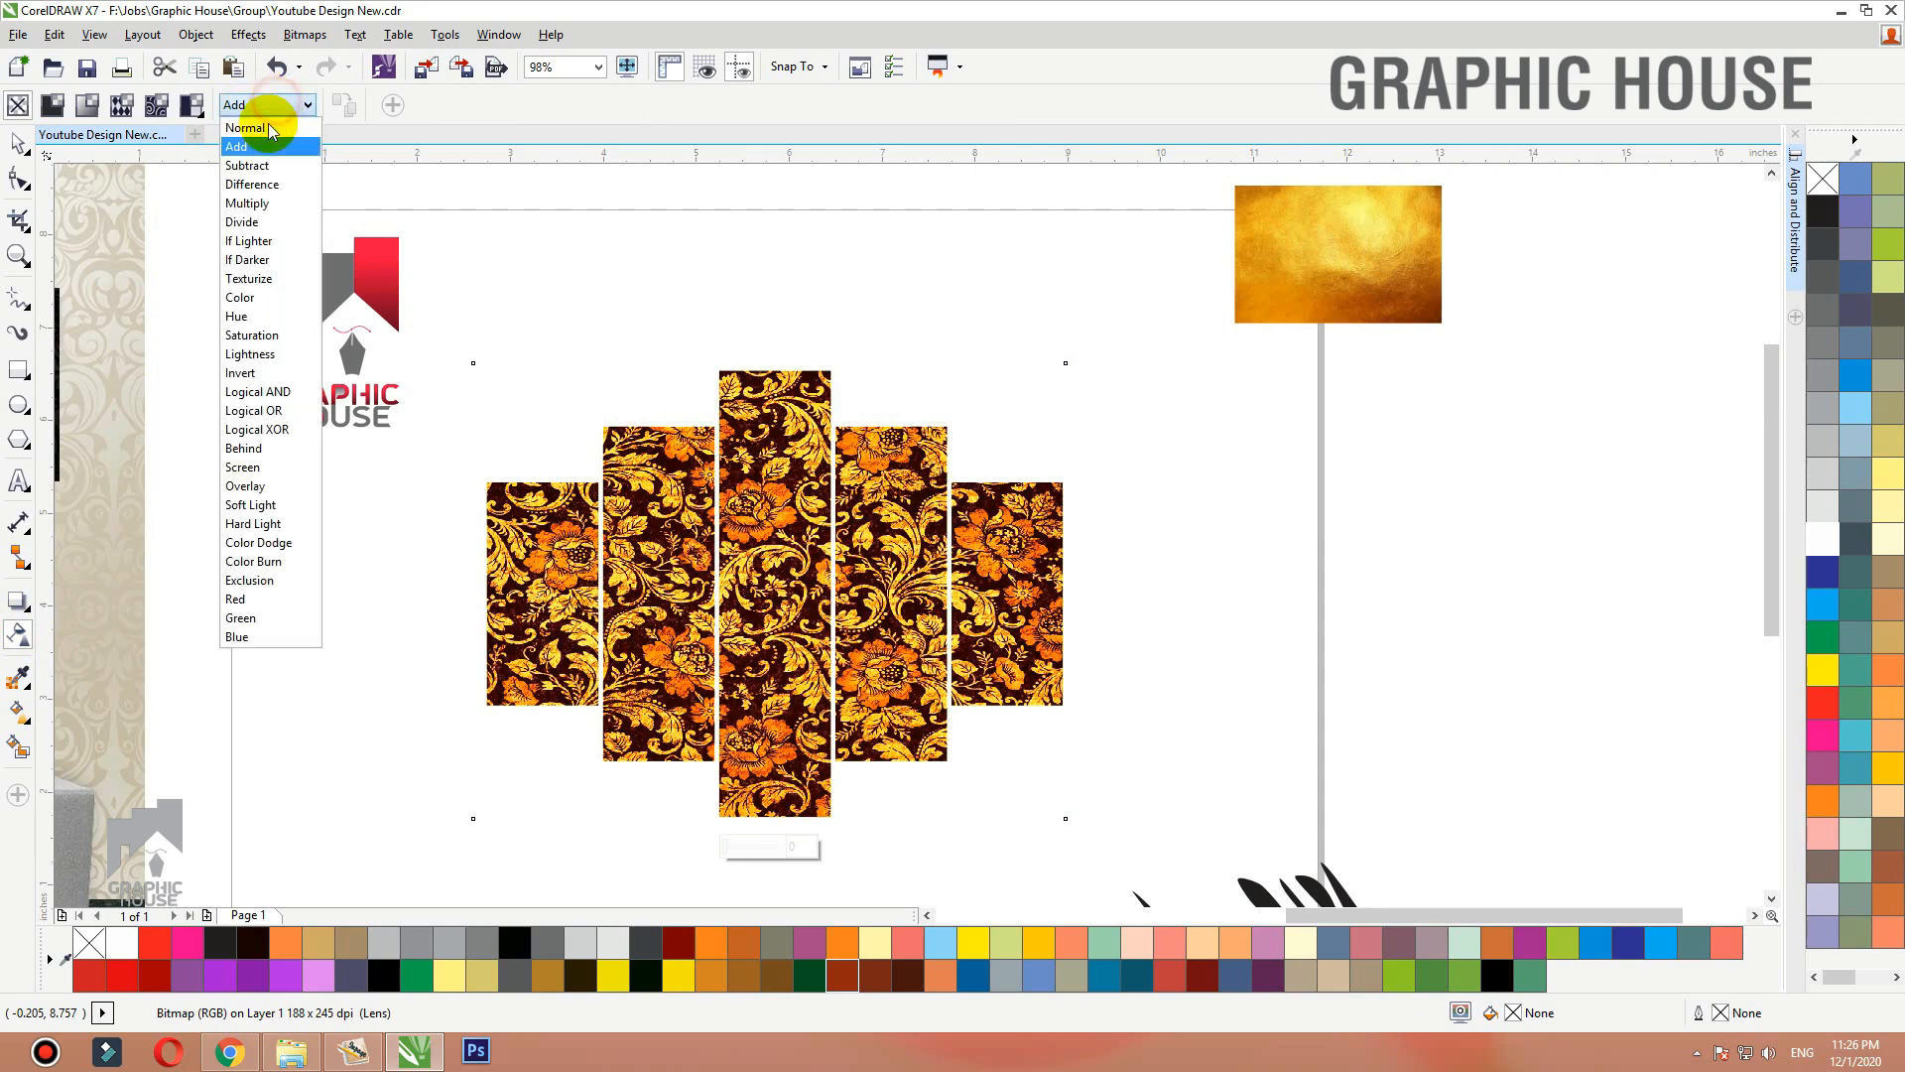
left_click(265, 170)
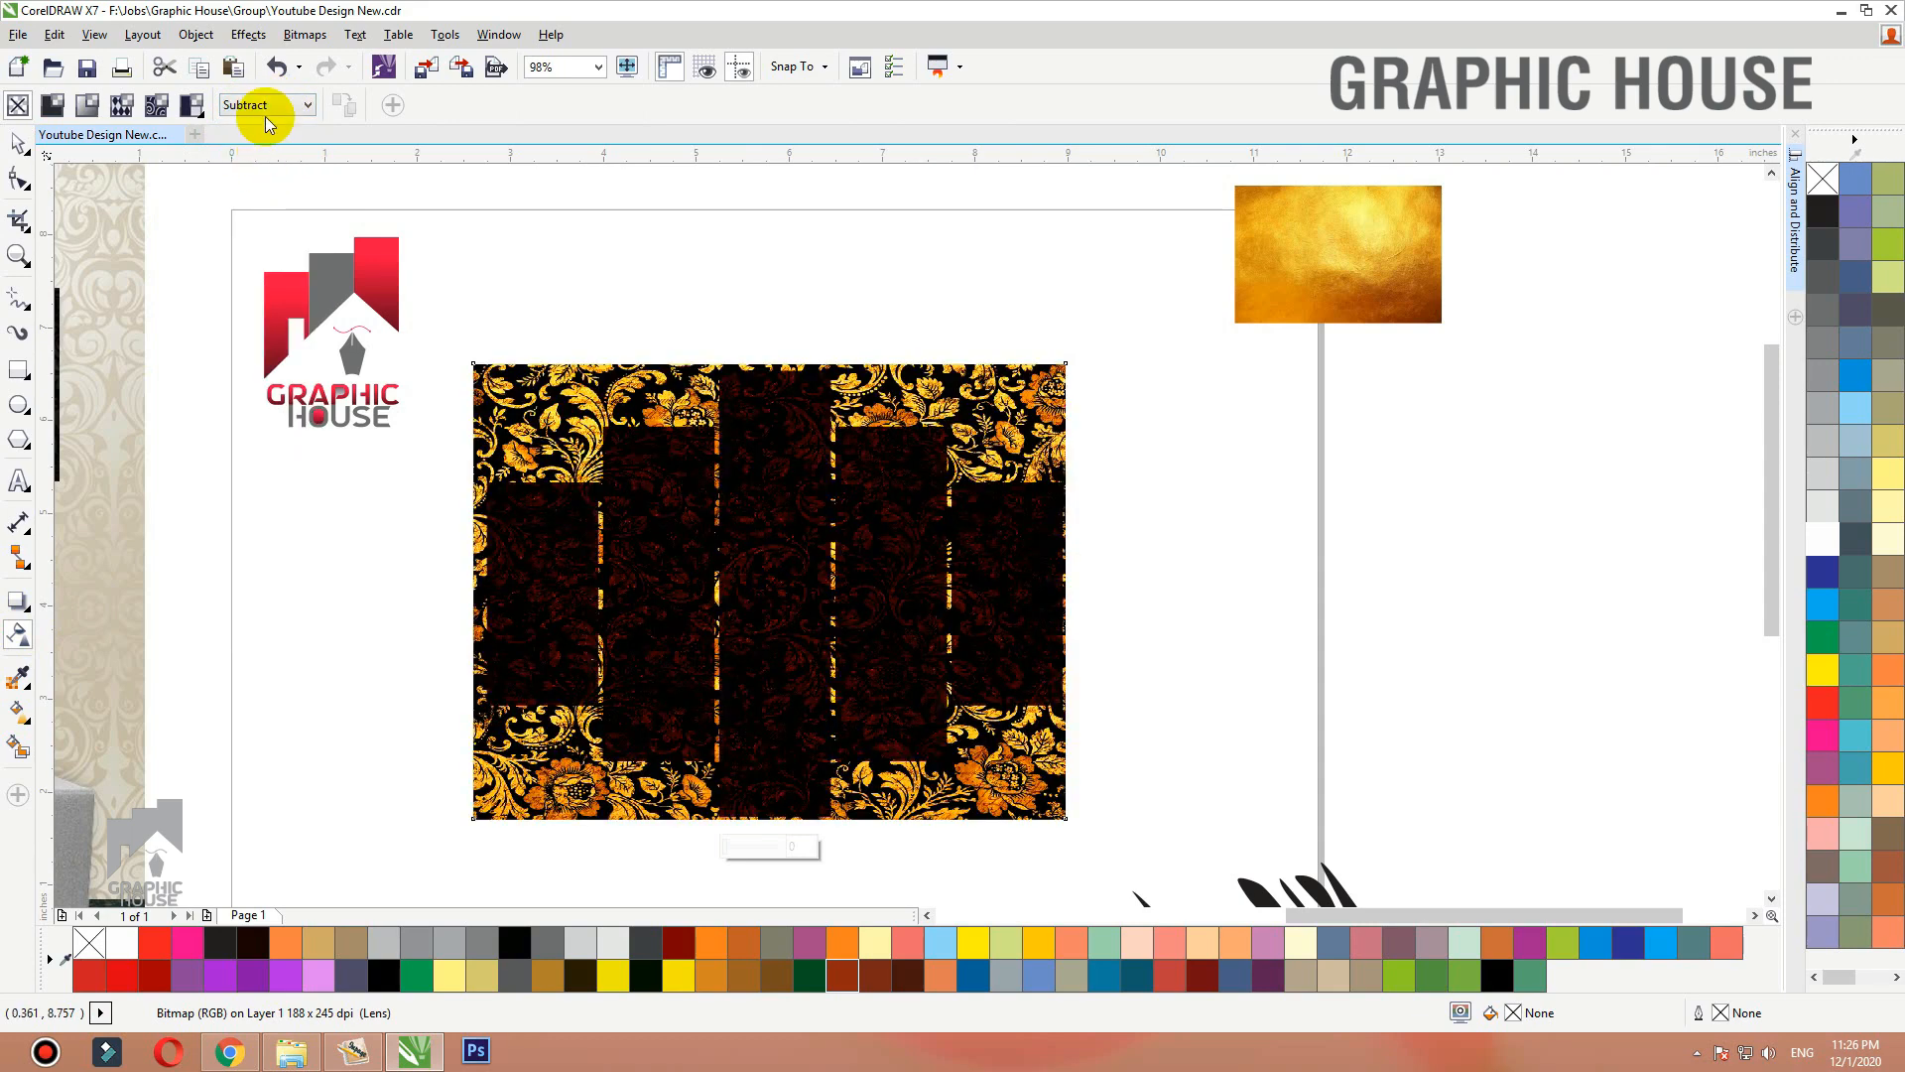
left_click_drag(897, 400, 662, 544)
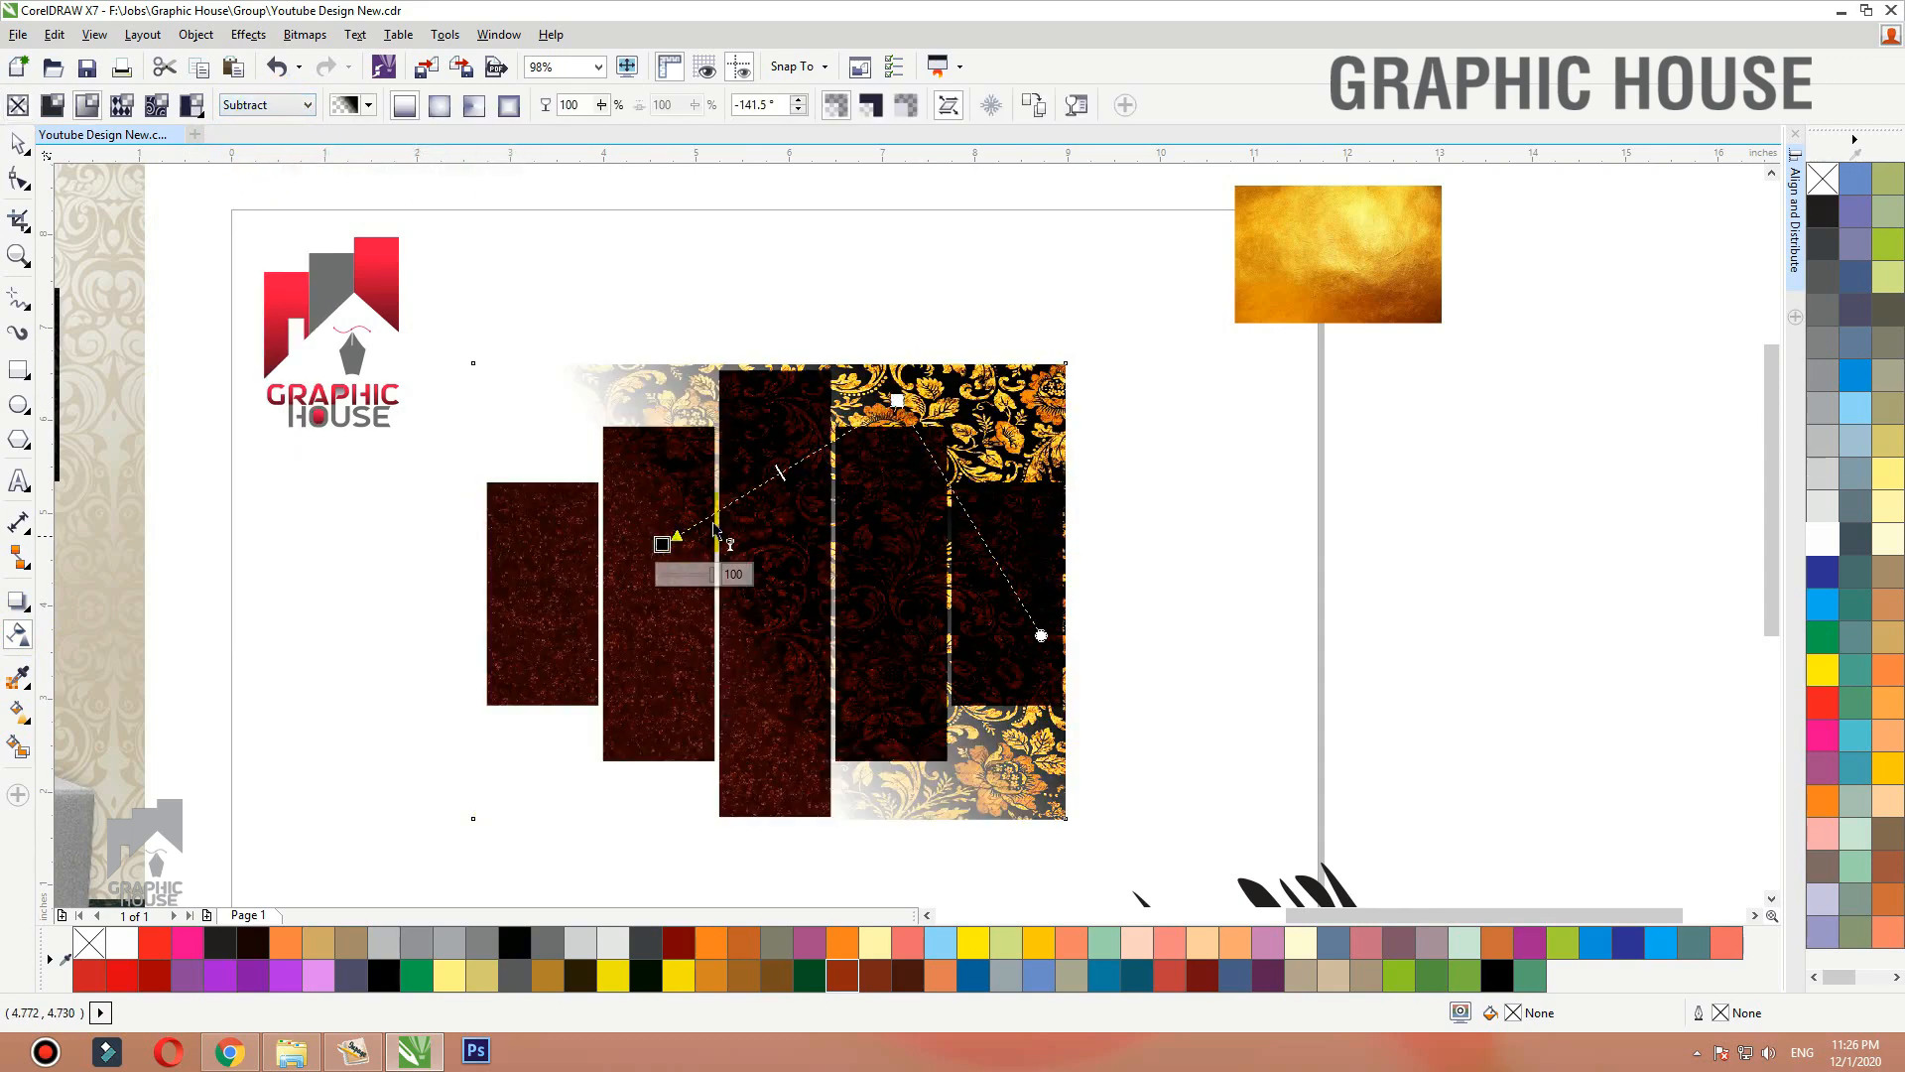
key("ctrl+z")
Try the Difference merge mode on the floral pattern's transparency and set it to Multiply.
key("space")
key("F2")
left_click_drag(1008, 328, 617, 548)
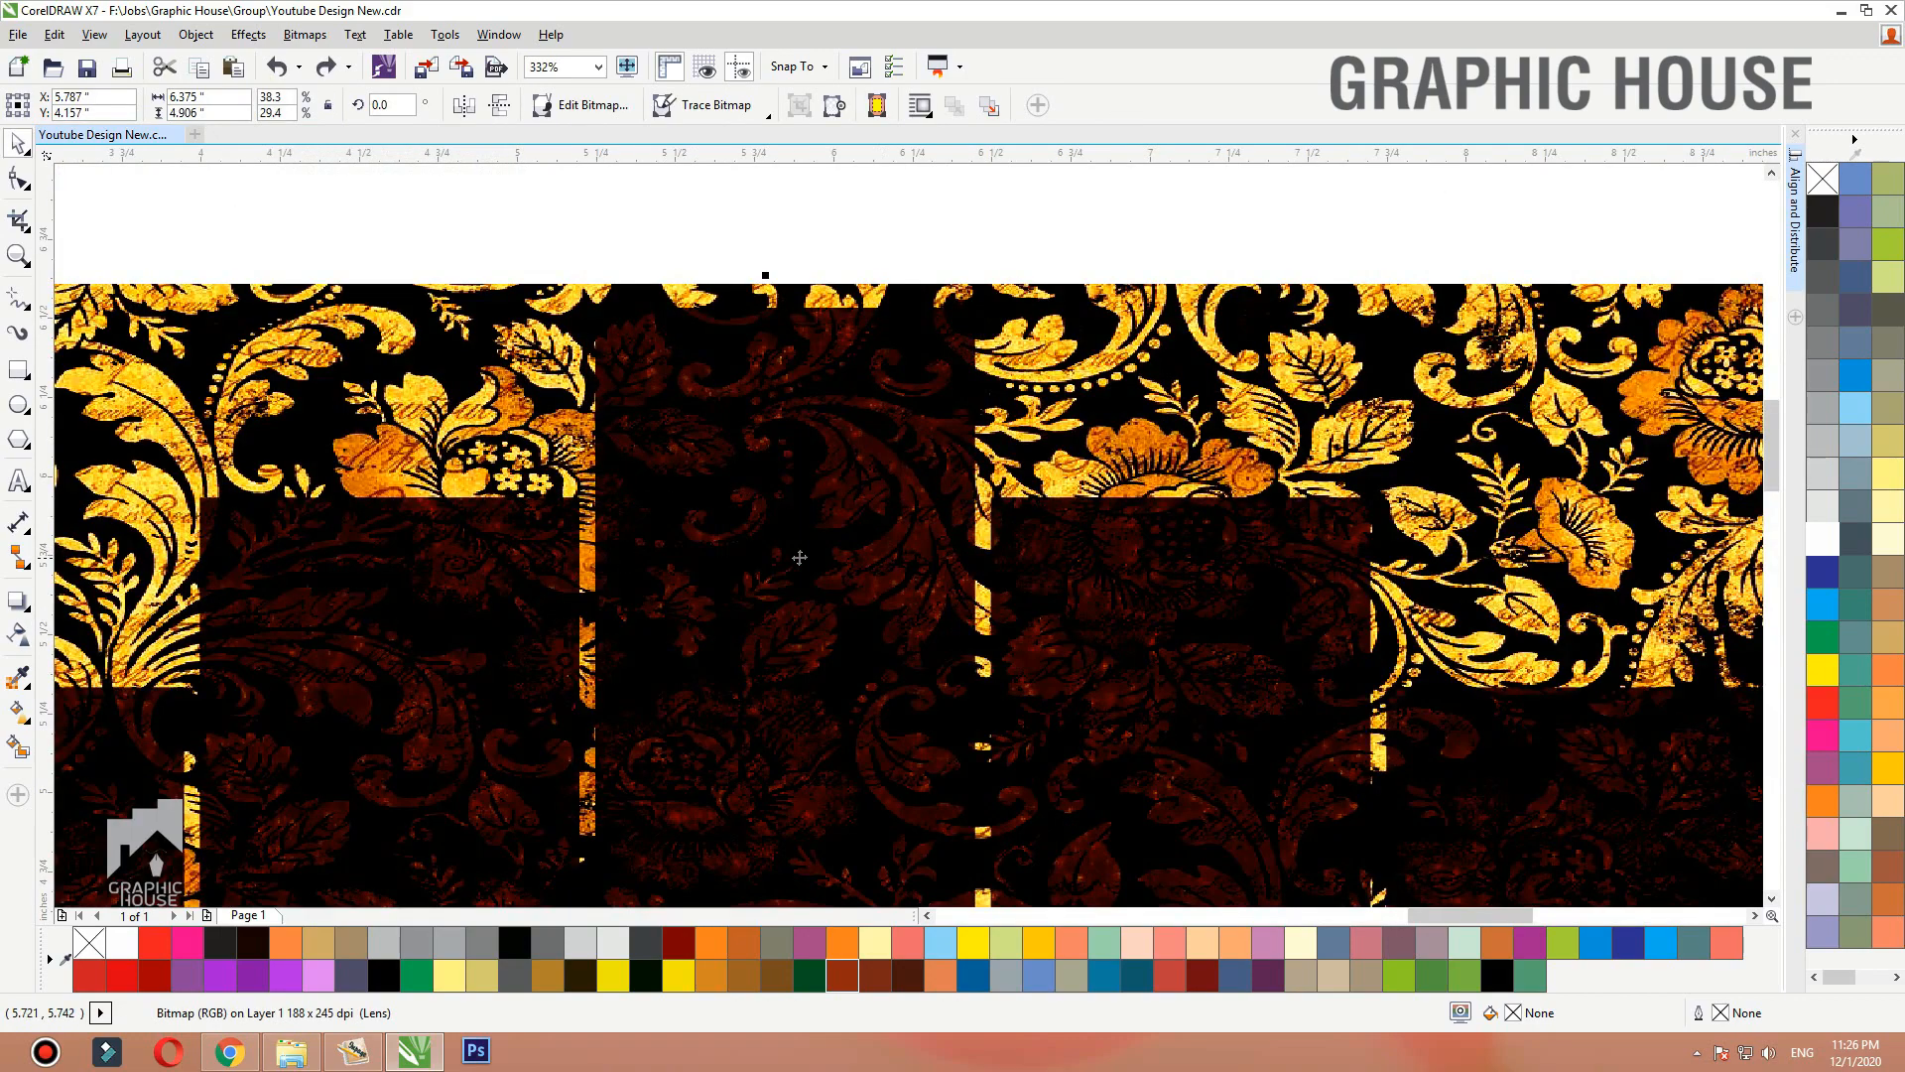
left_click(18, 634)
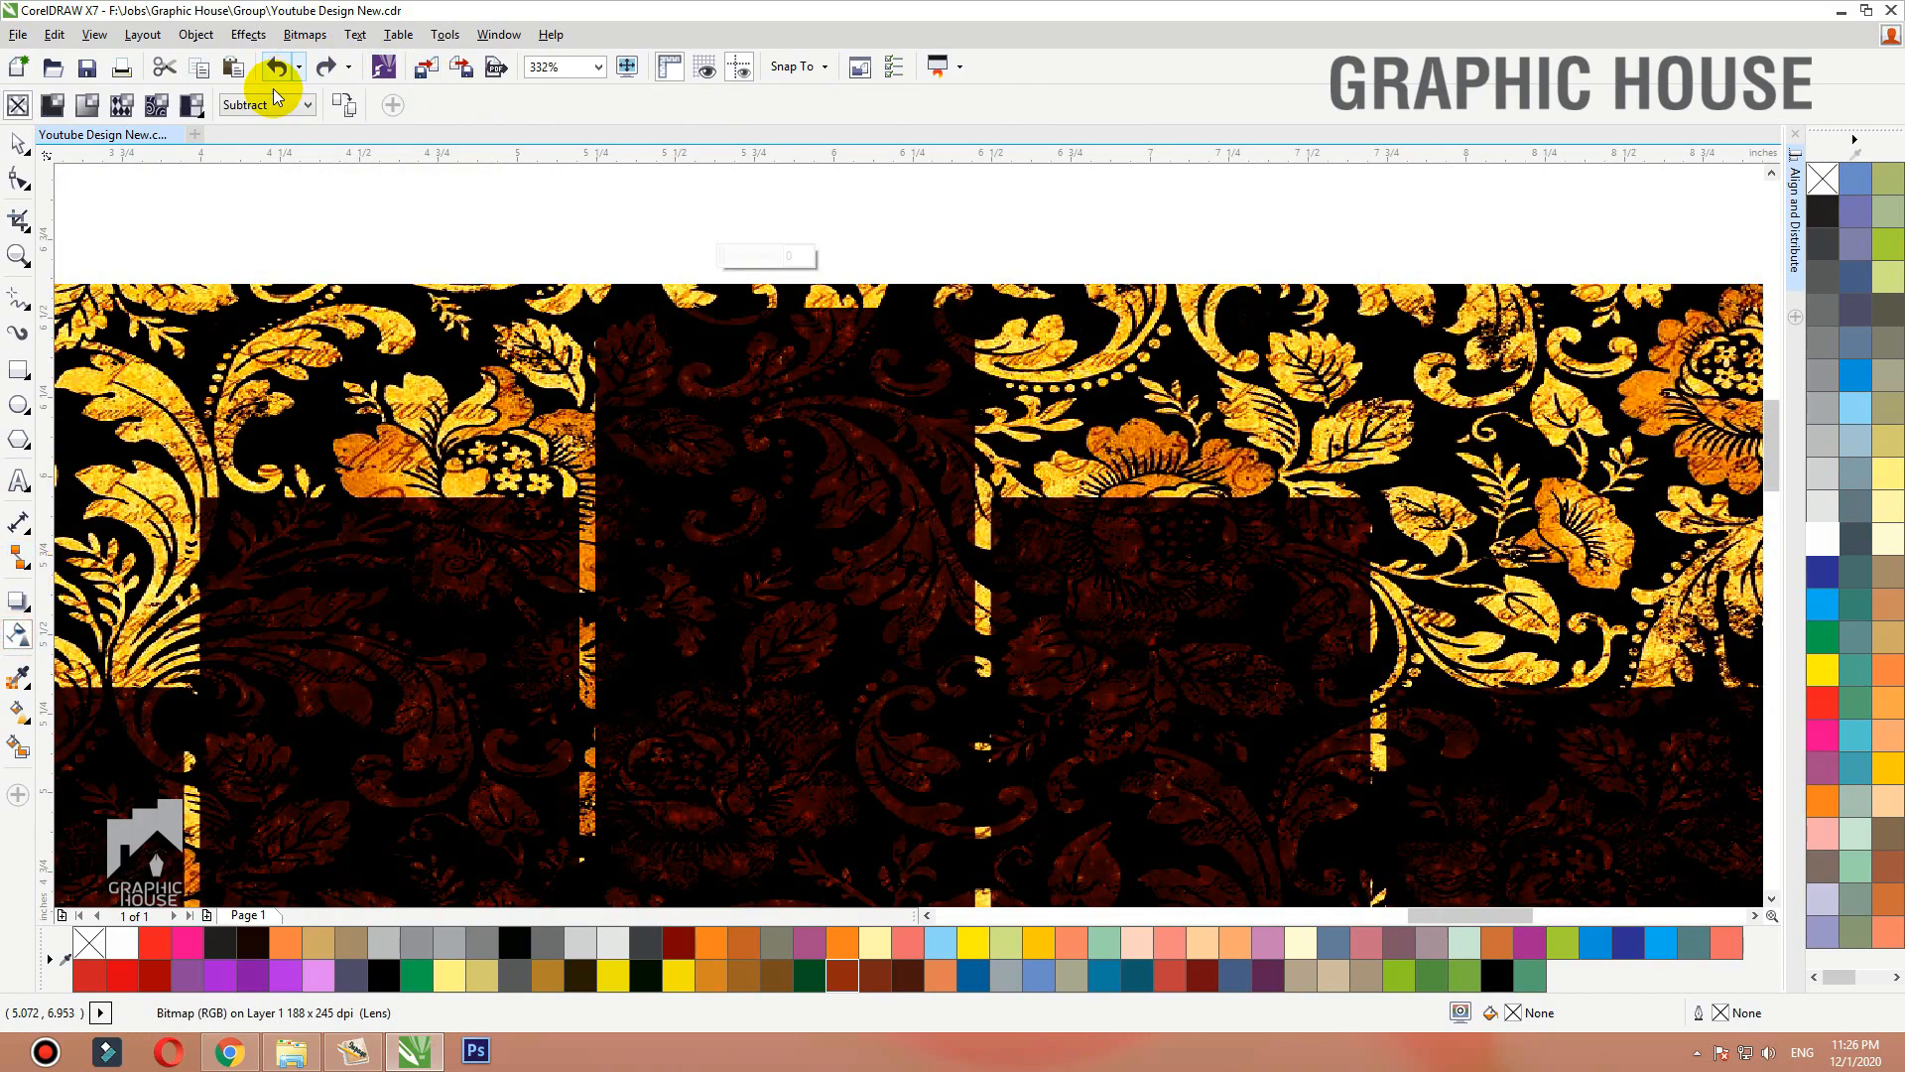
left_click(268, 104)
left_click(254, 184)
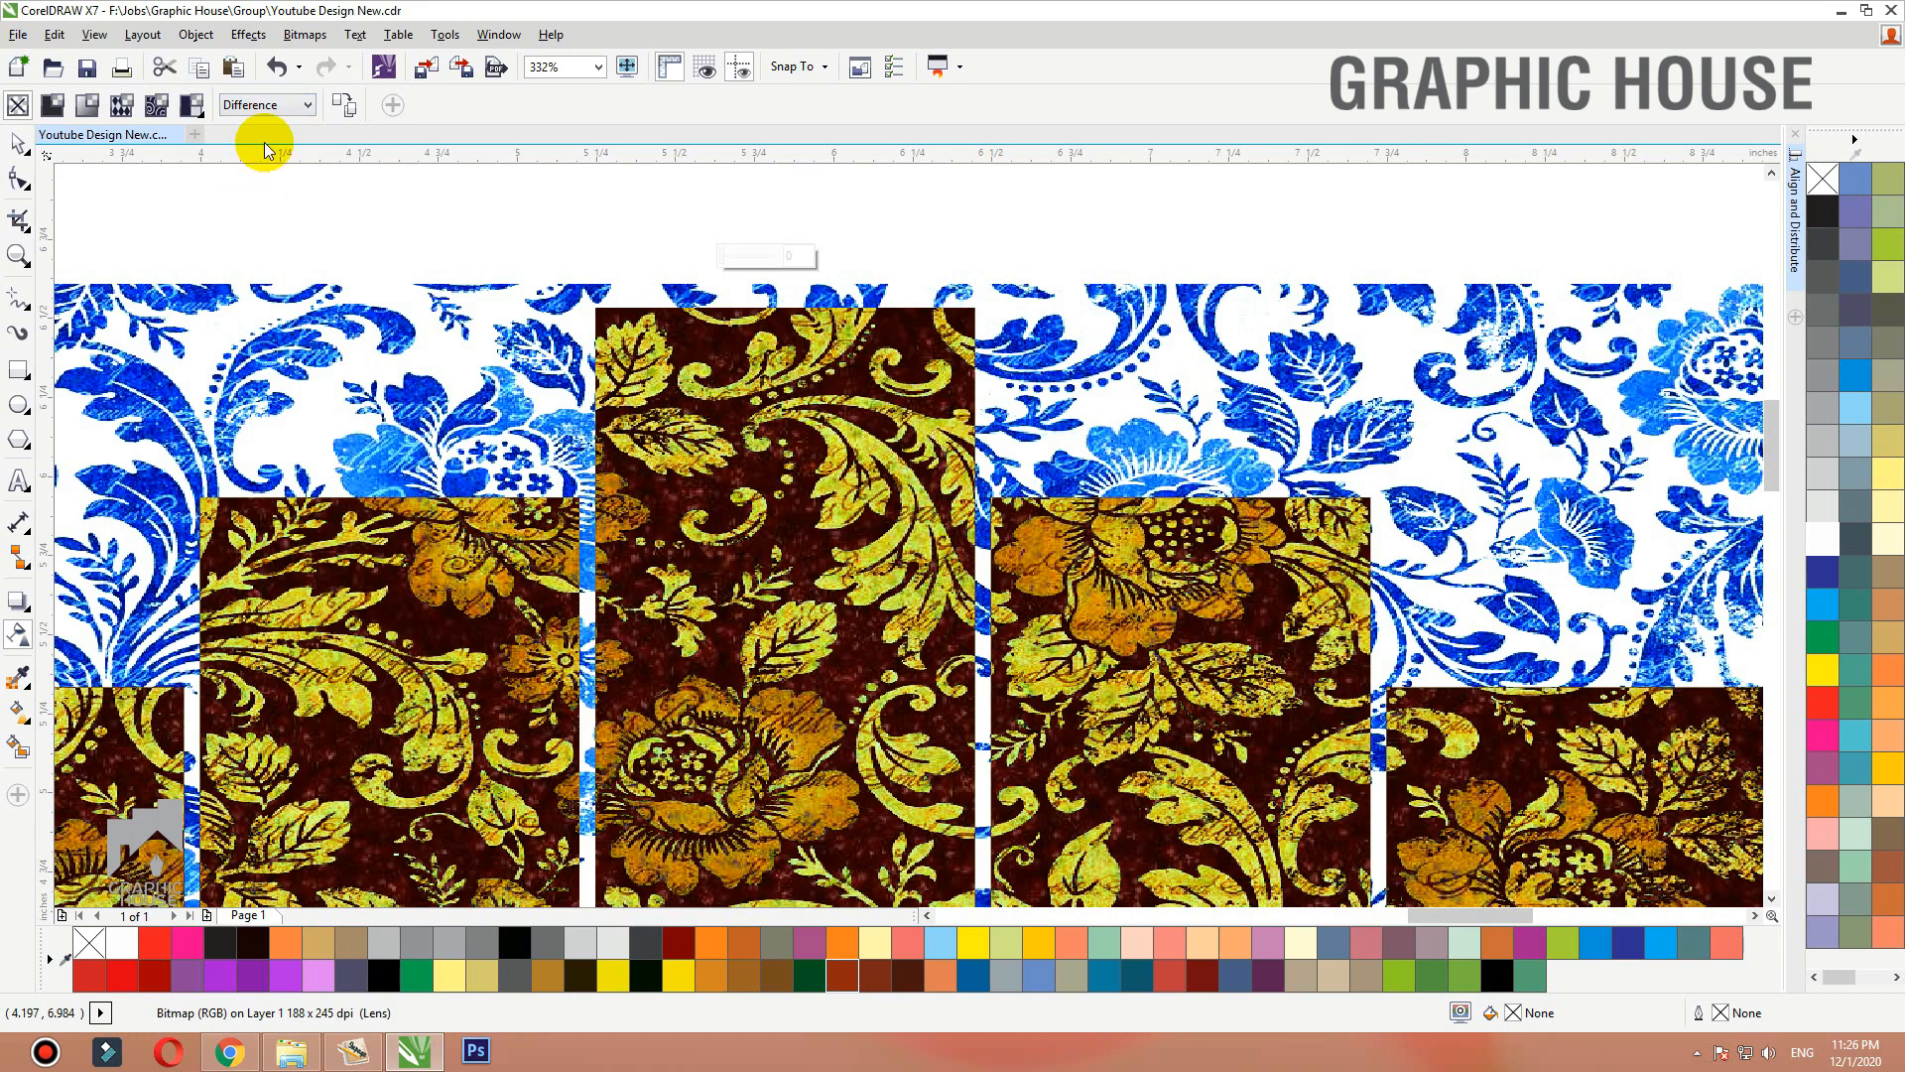
left_click(258, 105)
left_click(260, 205)
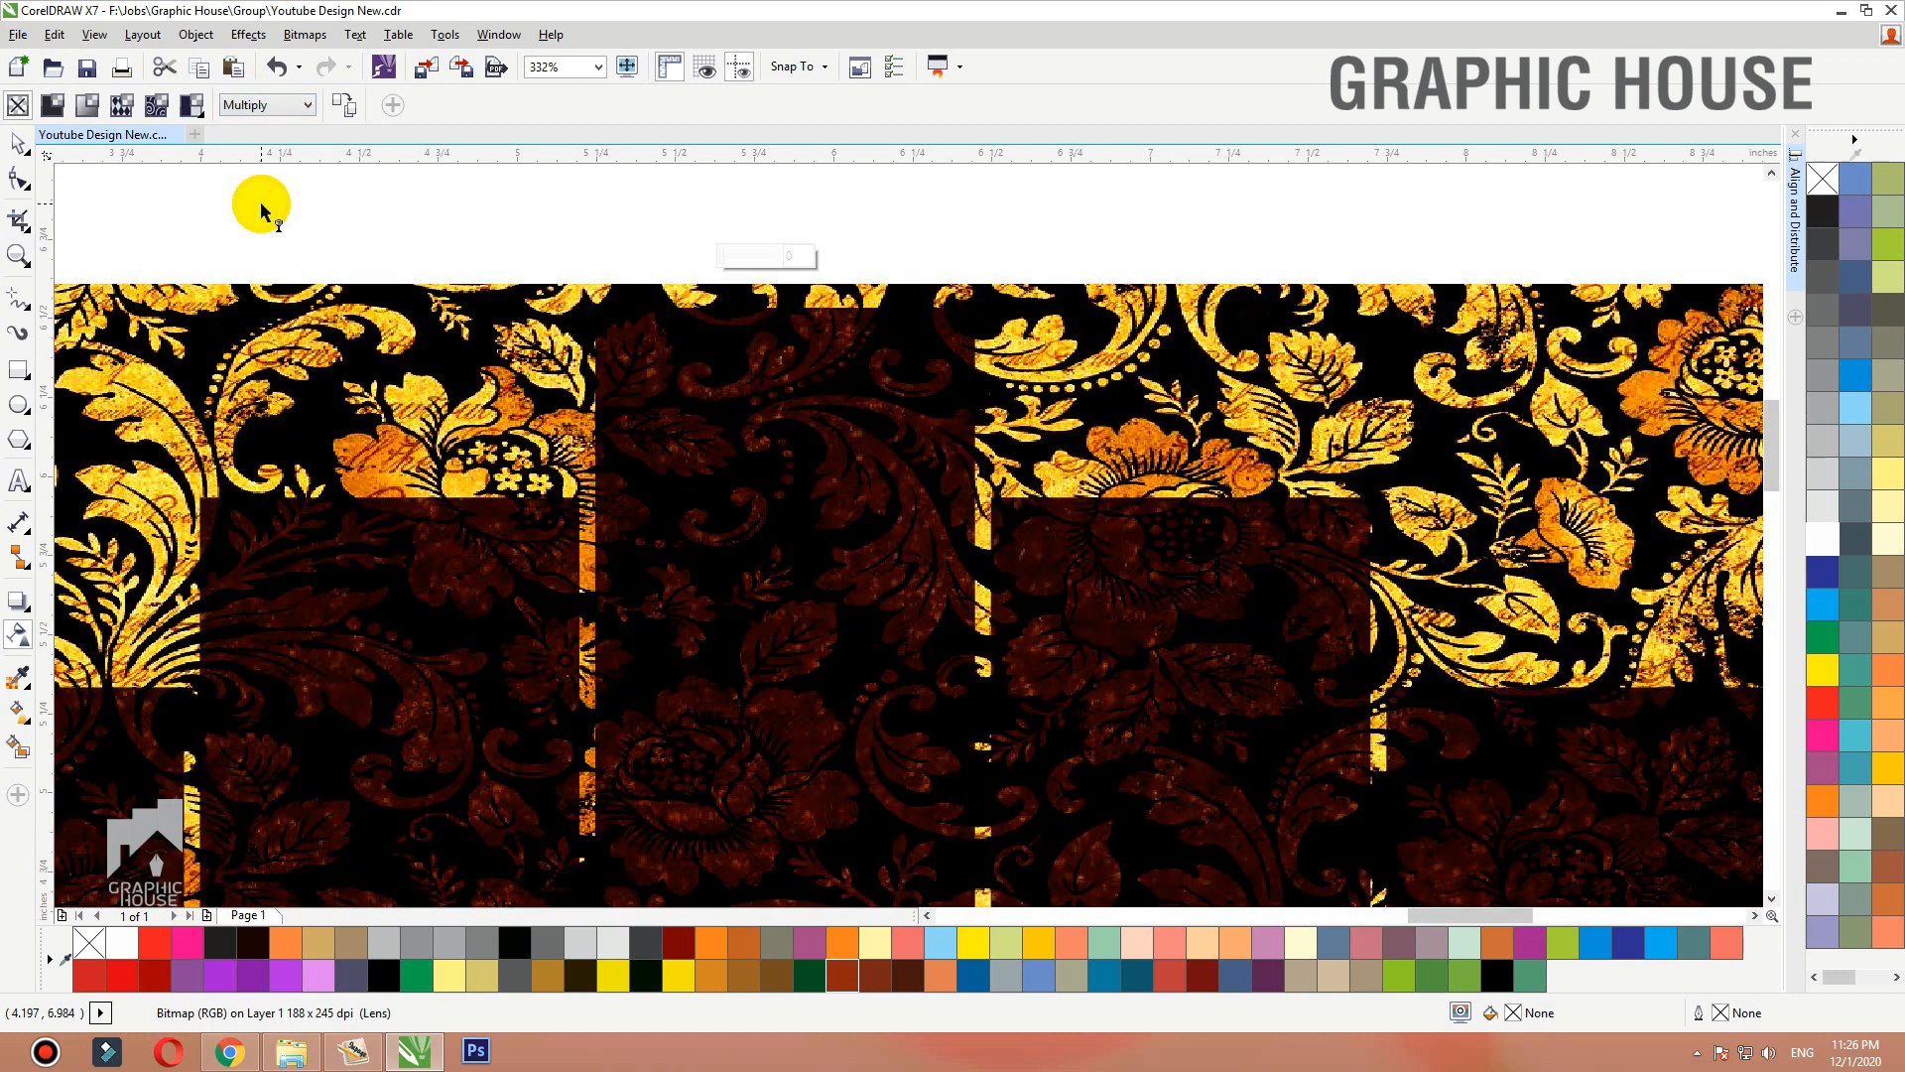
PowerClip the multiplied floral pattern inside the dark red five-panel shape and inspect the blended texture up close.
left_click(18, 142)
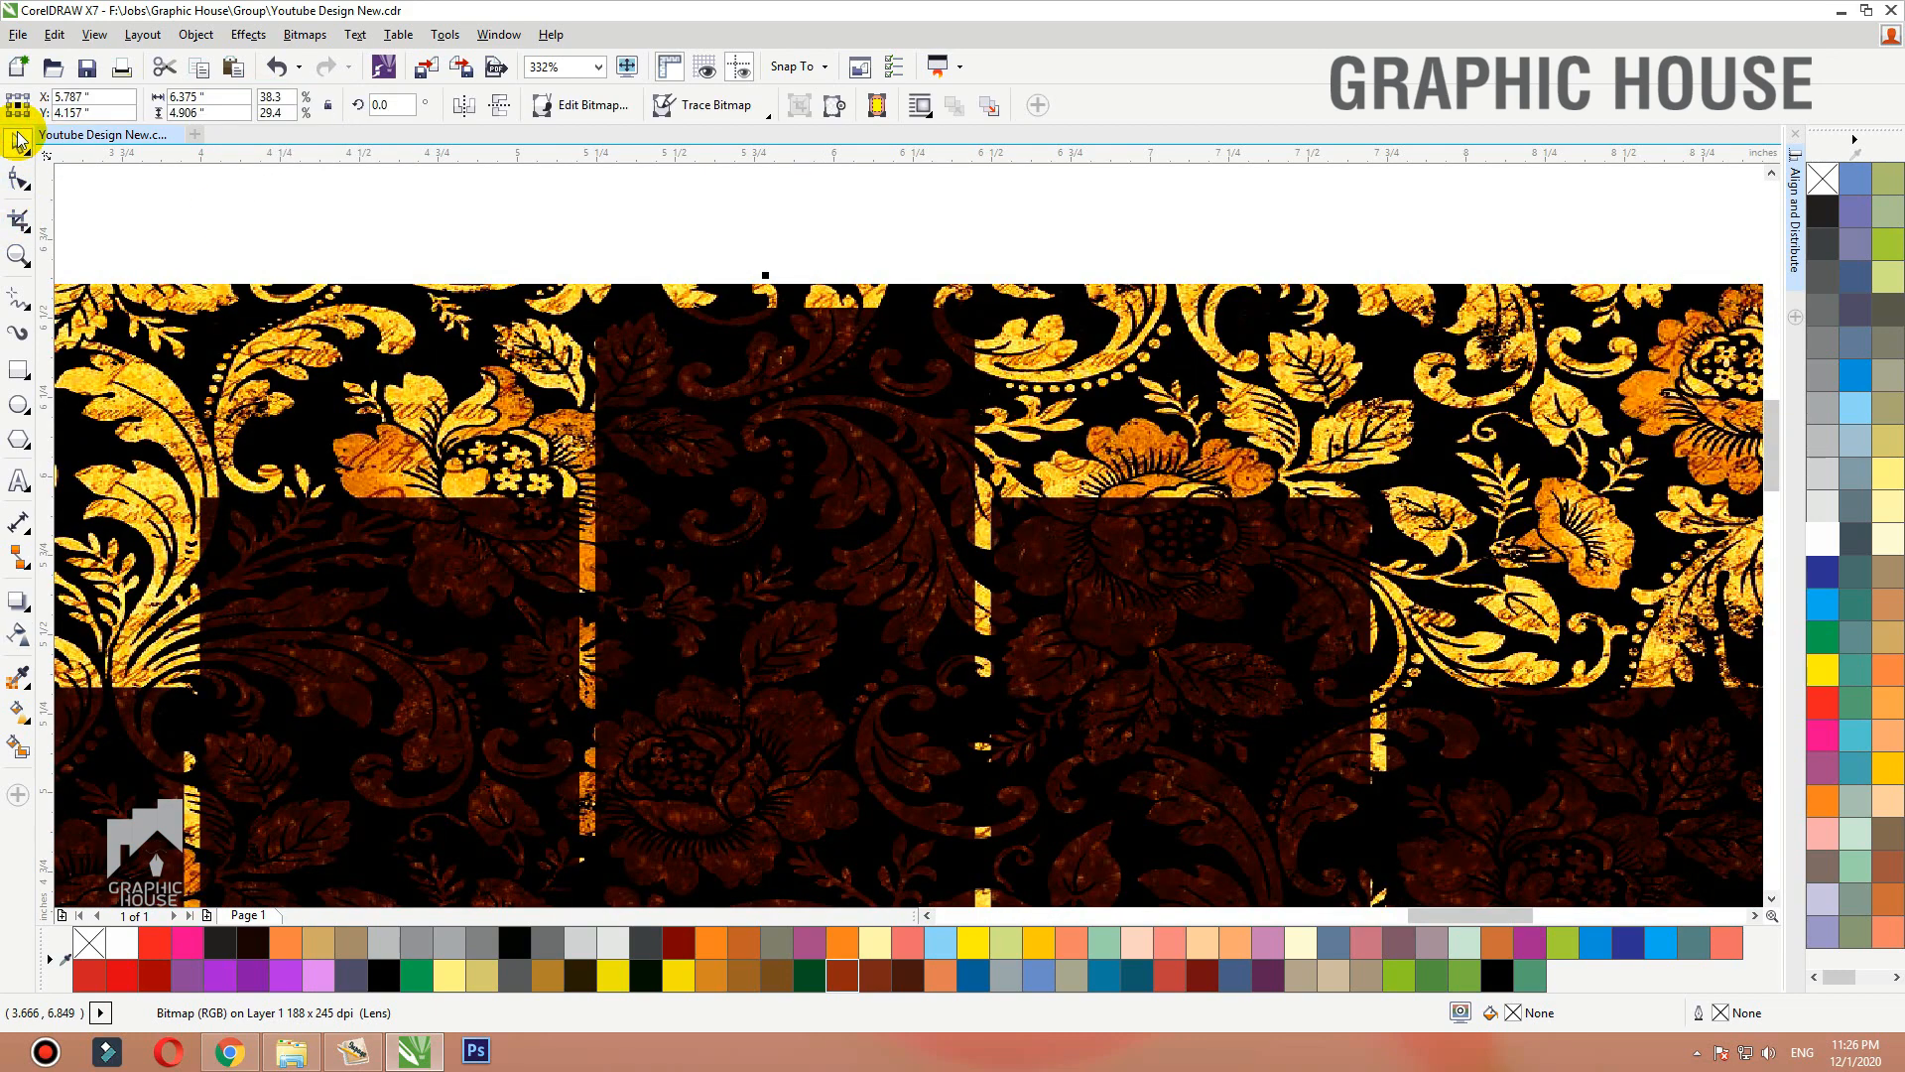
left_click(714, 317)
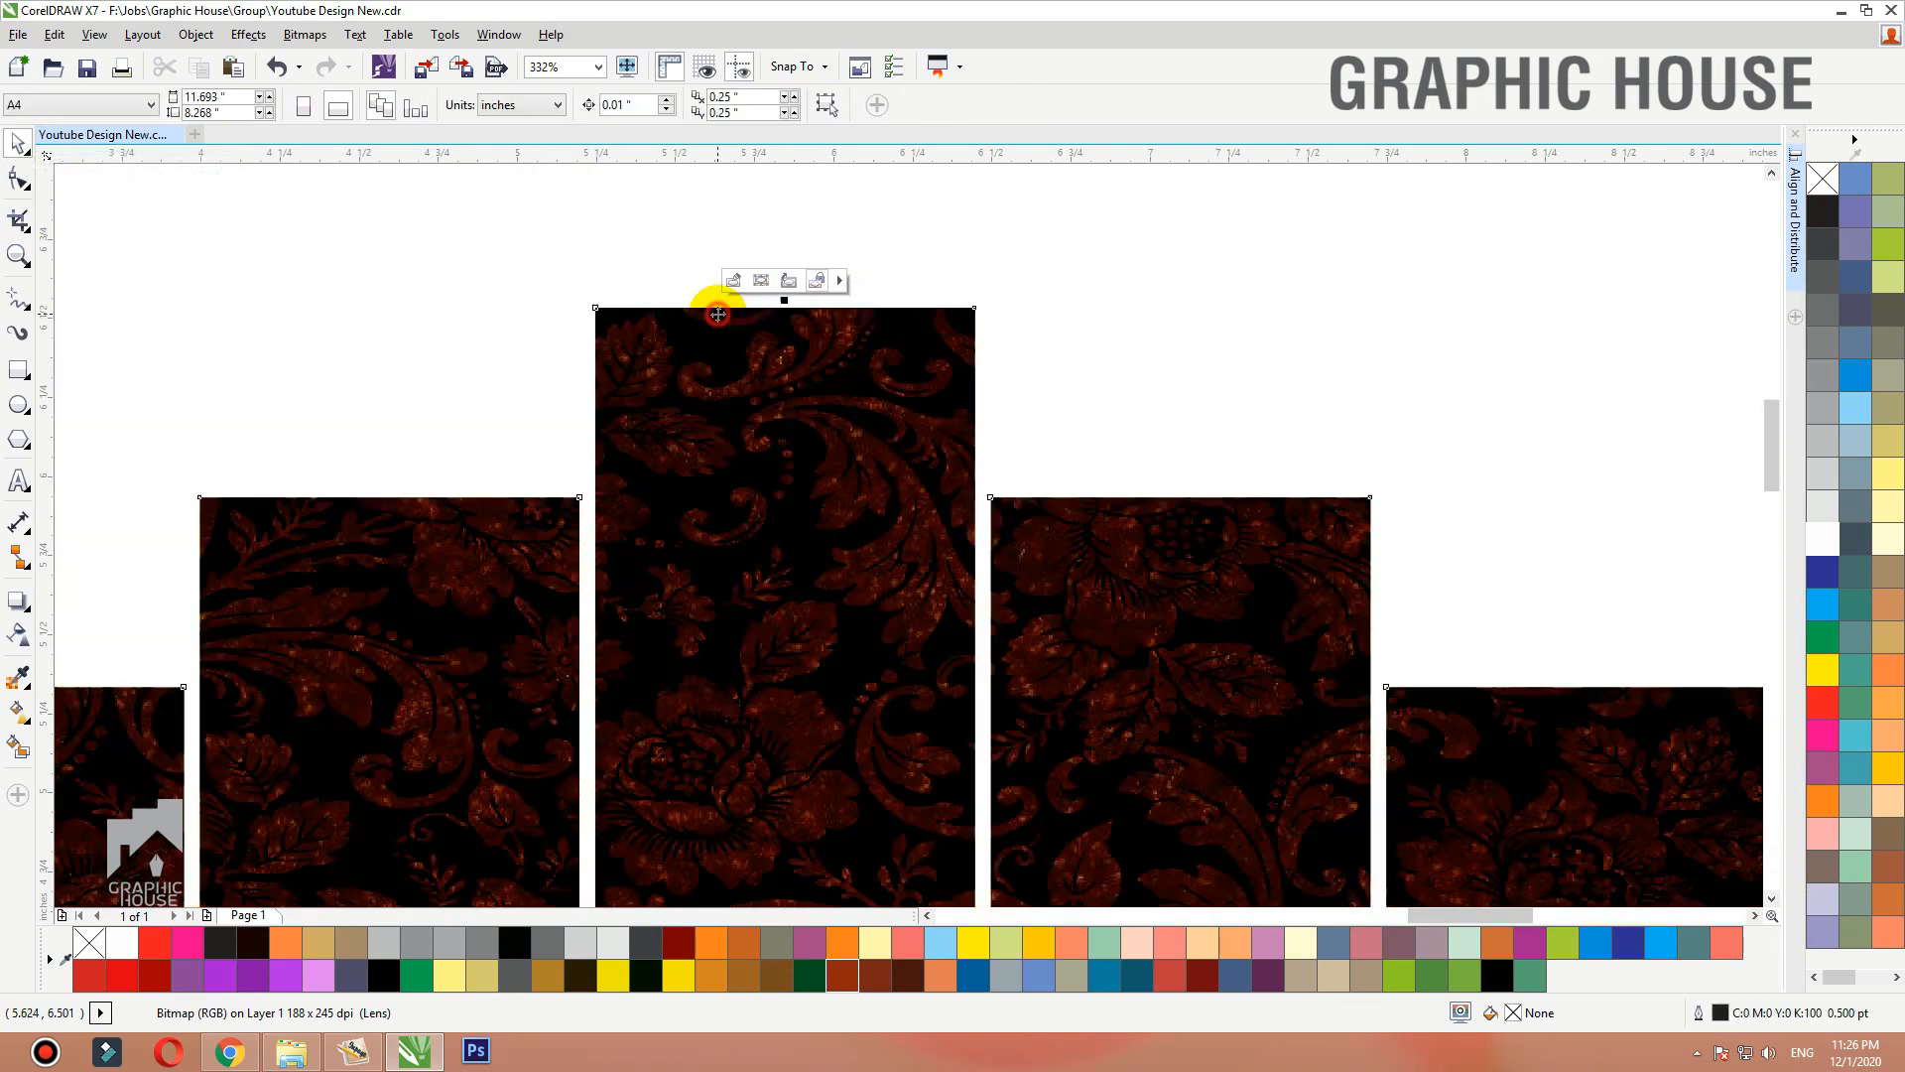
scroll(689, 300, "down", 4)
scroll(751, 513, "up", 5)
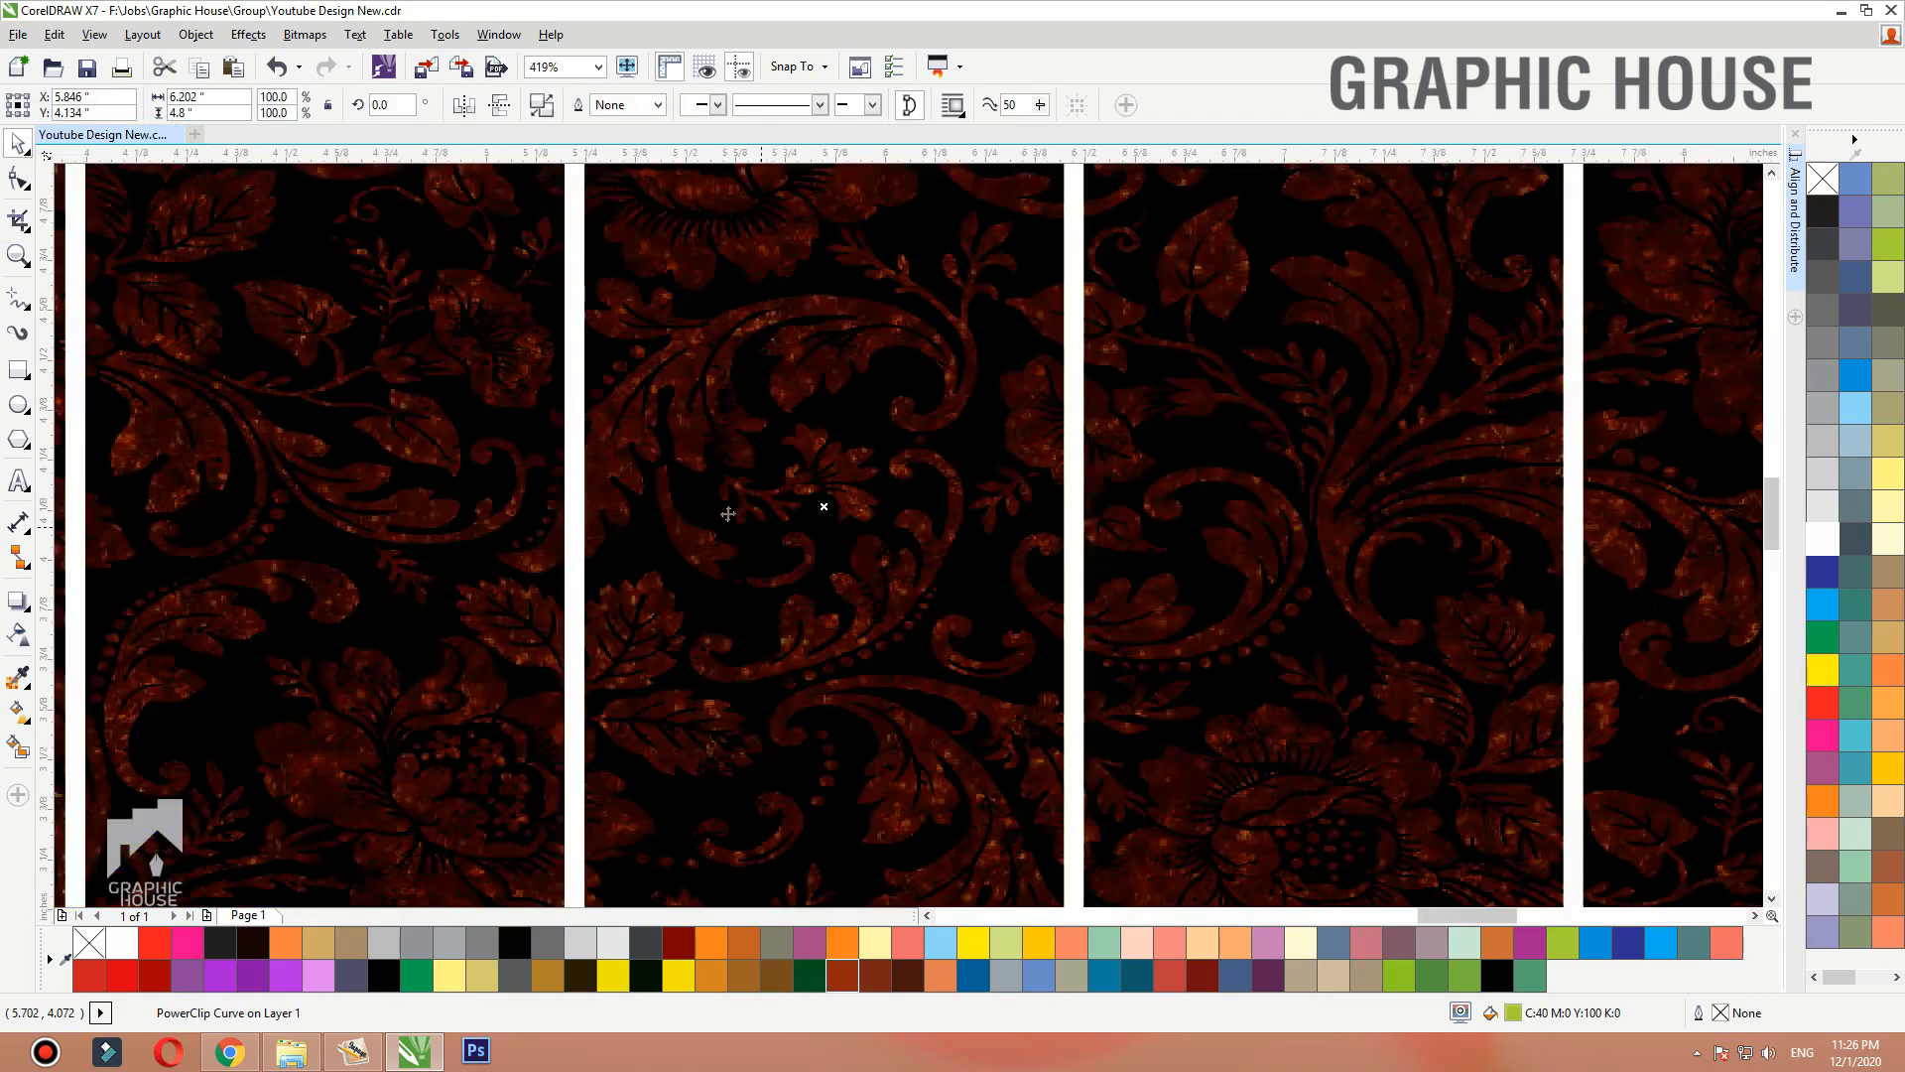
Centre the black calligraphy horizontally and vertically on the patterned panels and fill it with white.
scroll(793, 567, "down", 6)
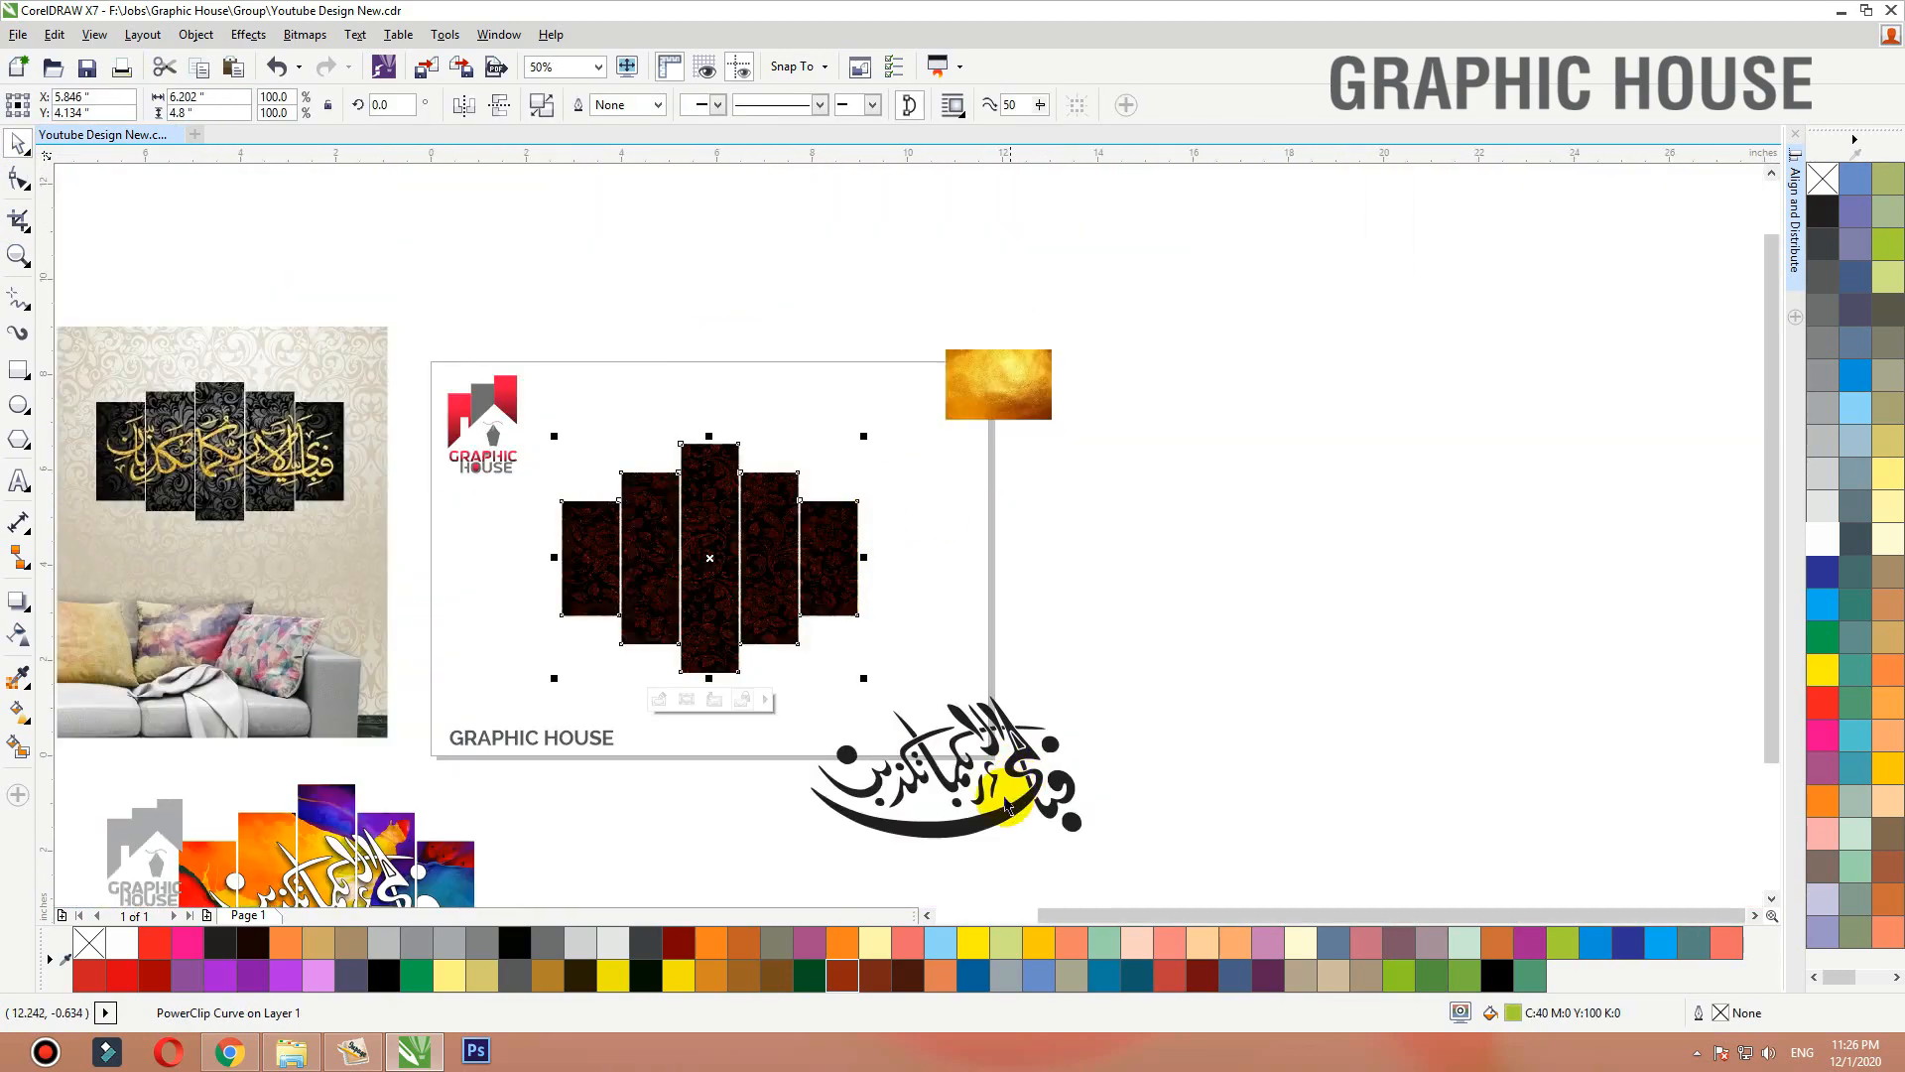
left_click(999, 809)
left_click(760, 591, "shift")
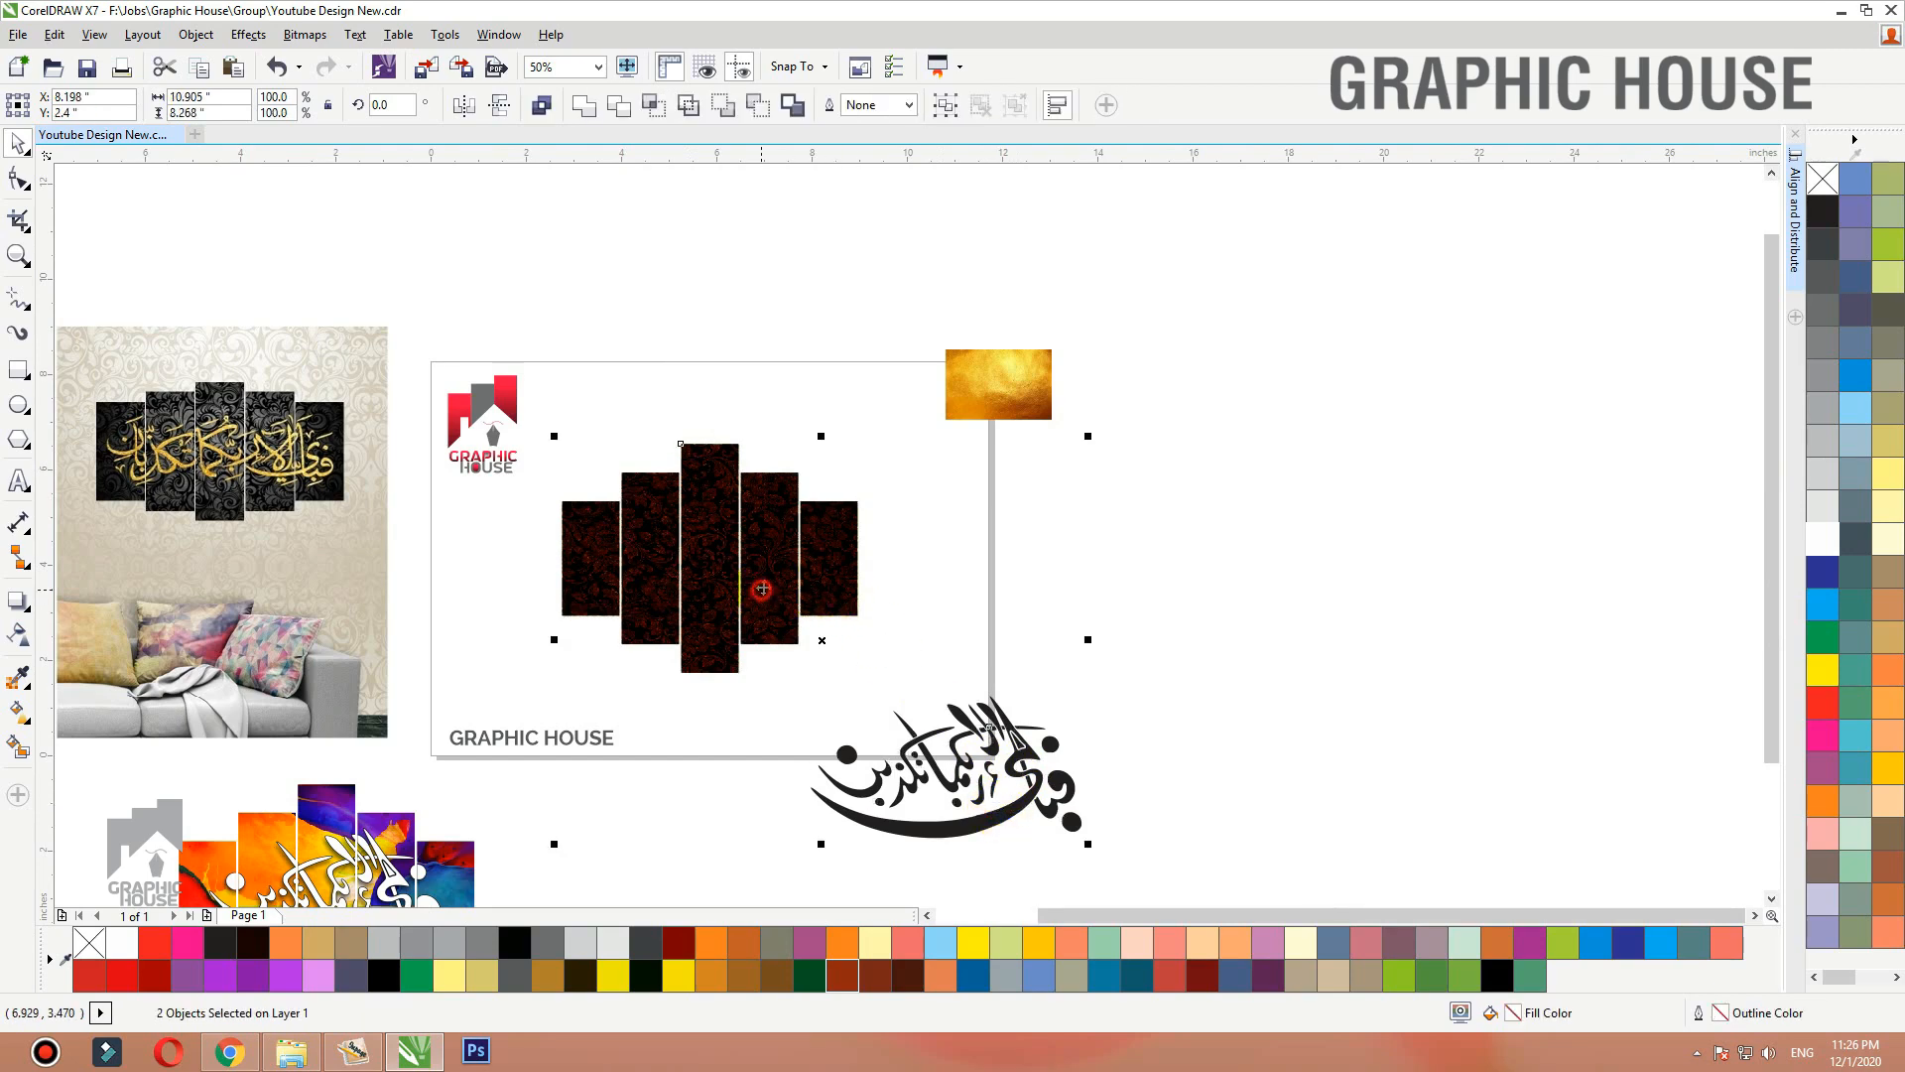
key("c")
key("e")
left_click(1077, 574)
left_click(794, 598)
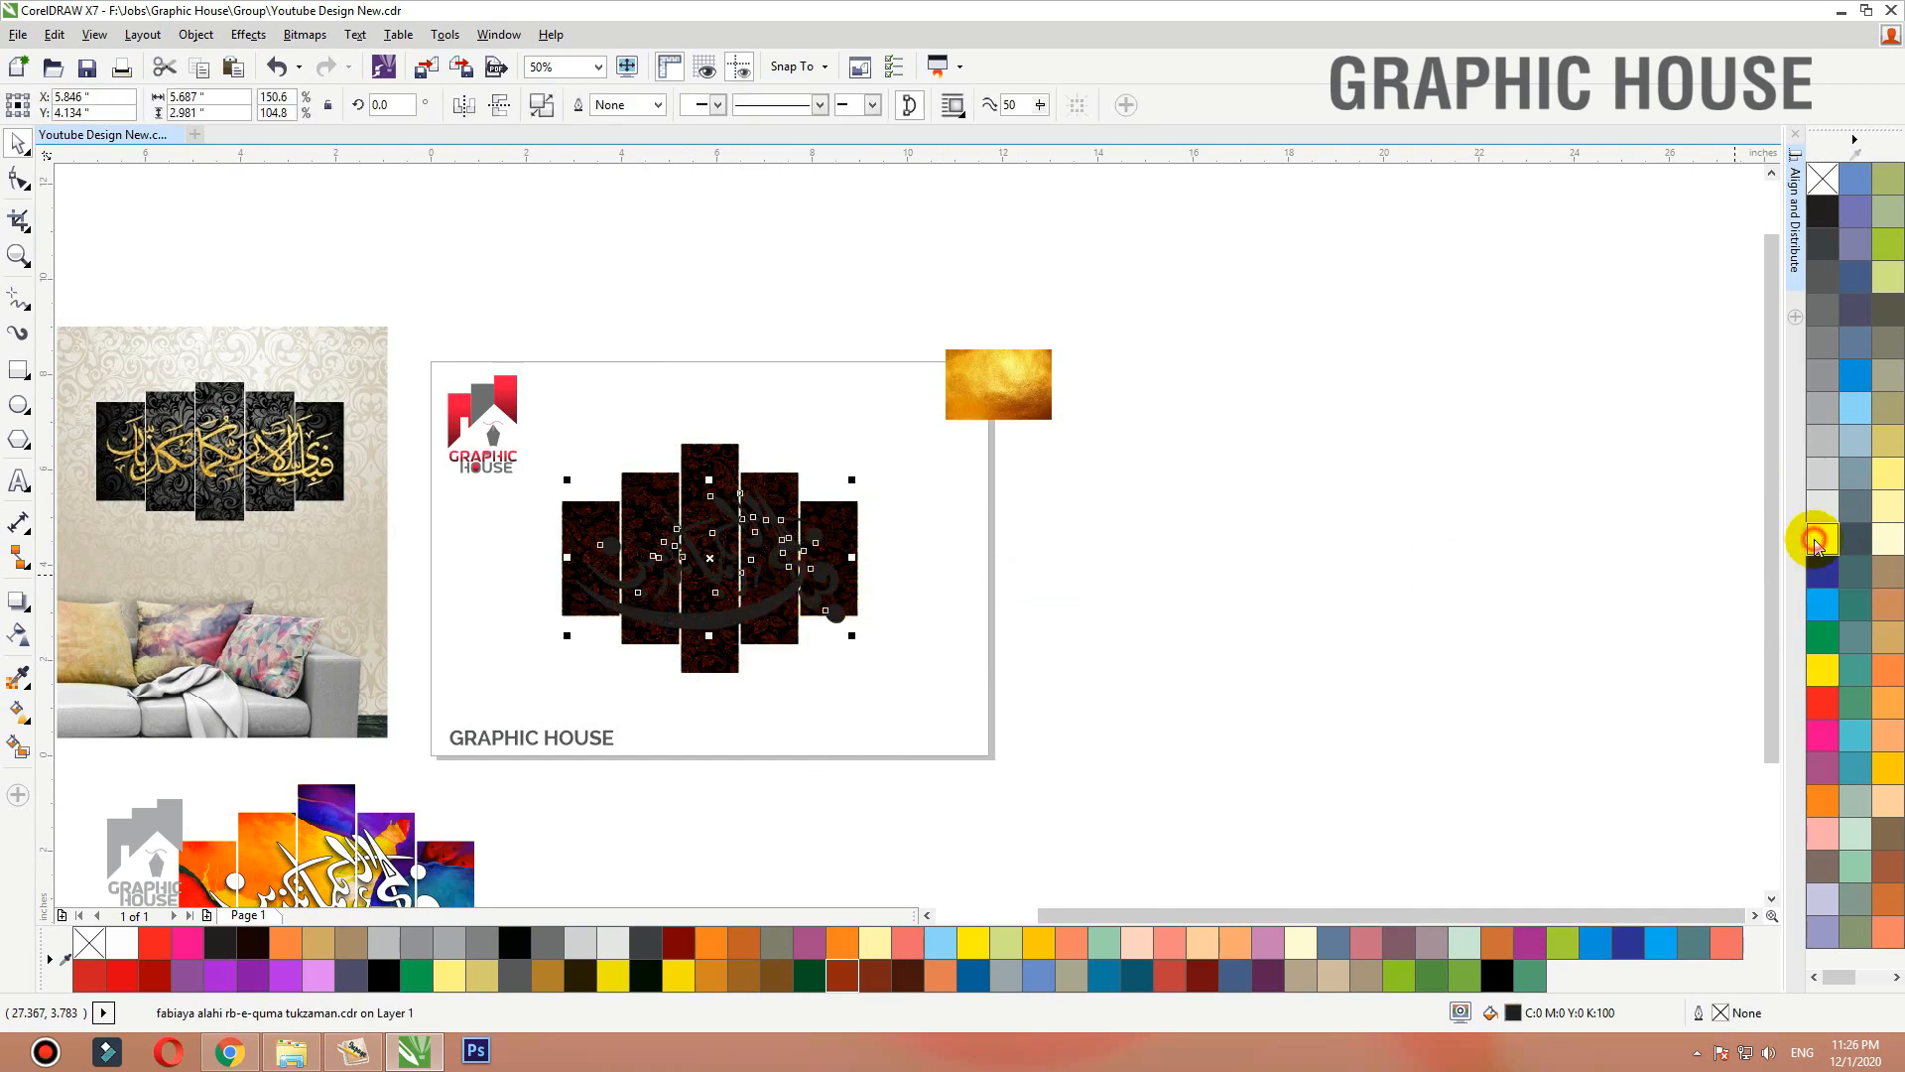
left_click(1820, 541)
key("shift+F2")
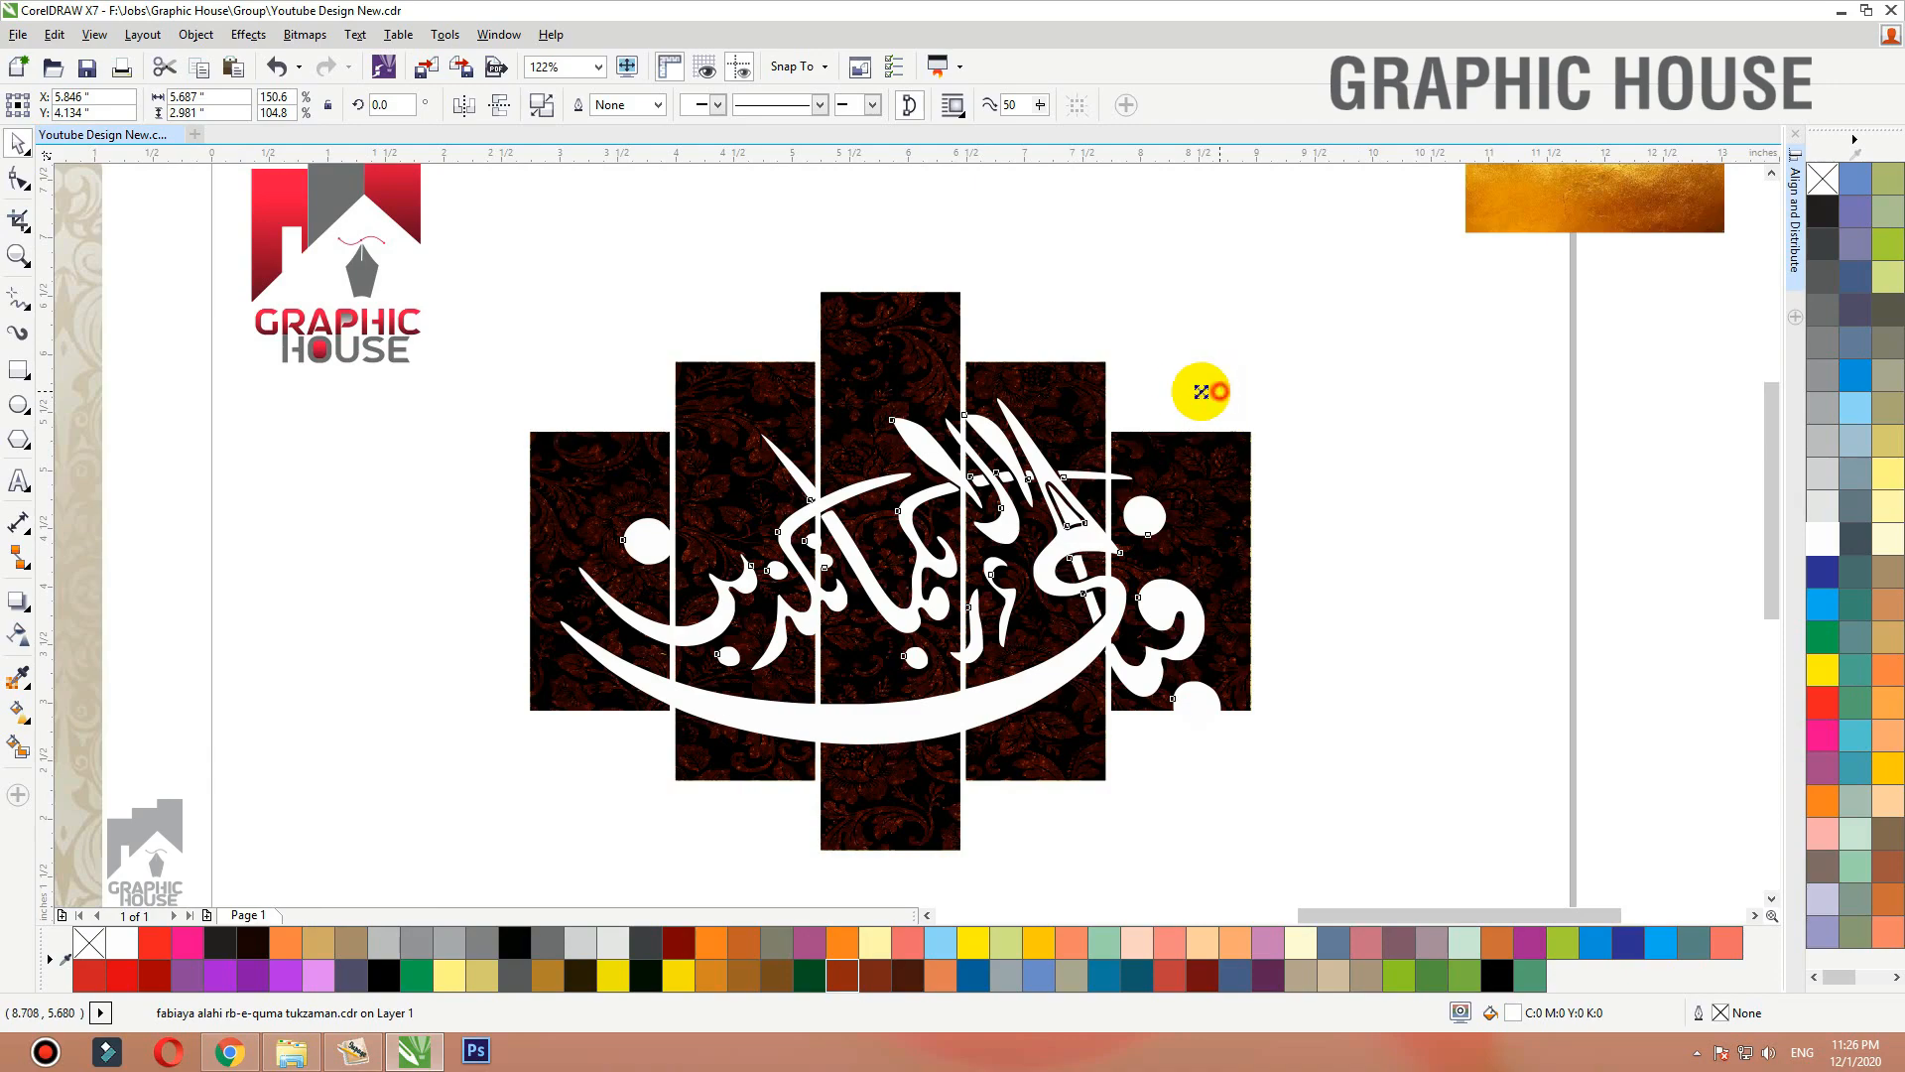
Scale down the white calligraphy and reposition it so it sits within the outline of the five panels.
left_click(1403, 403)
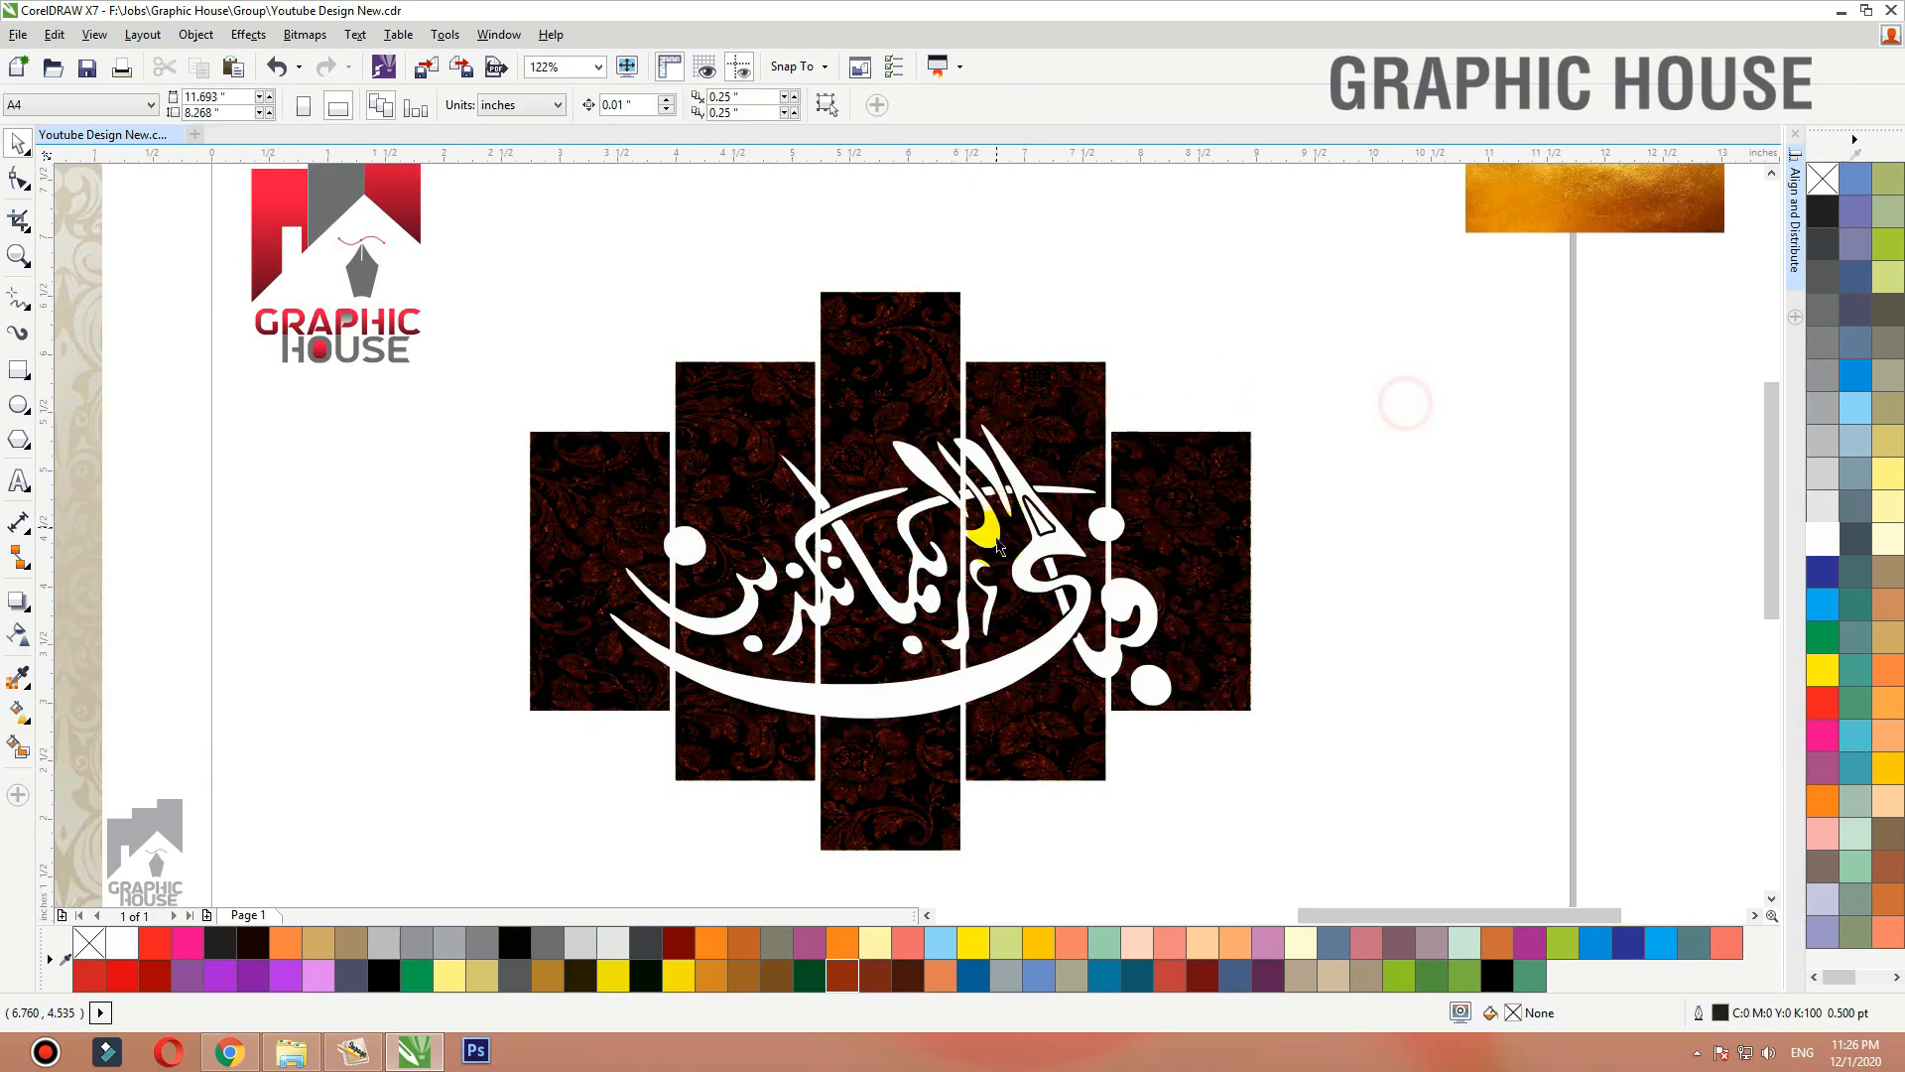
left_click_drag(1019, 583, 1003, 557)
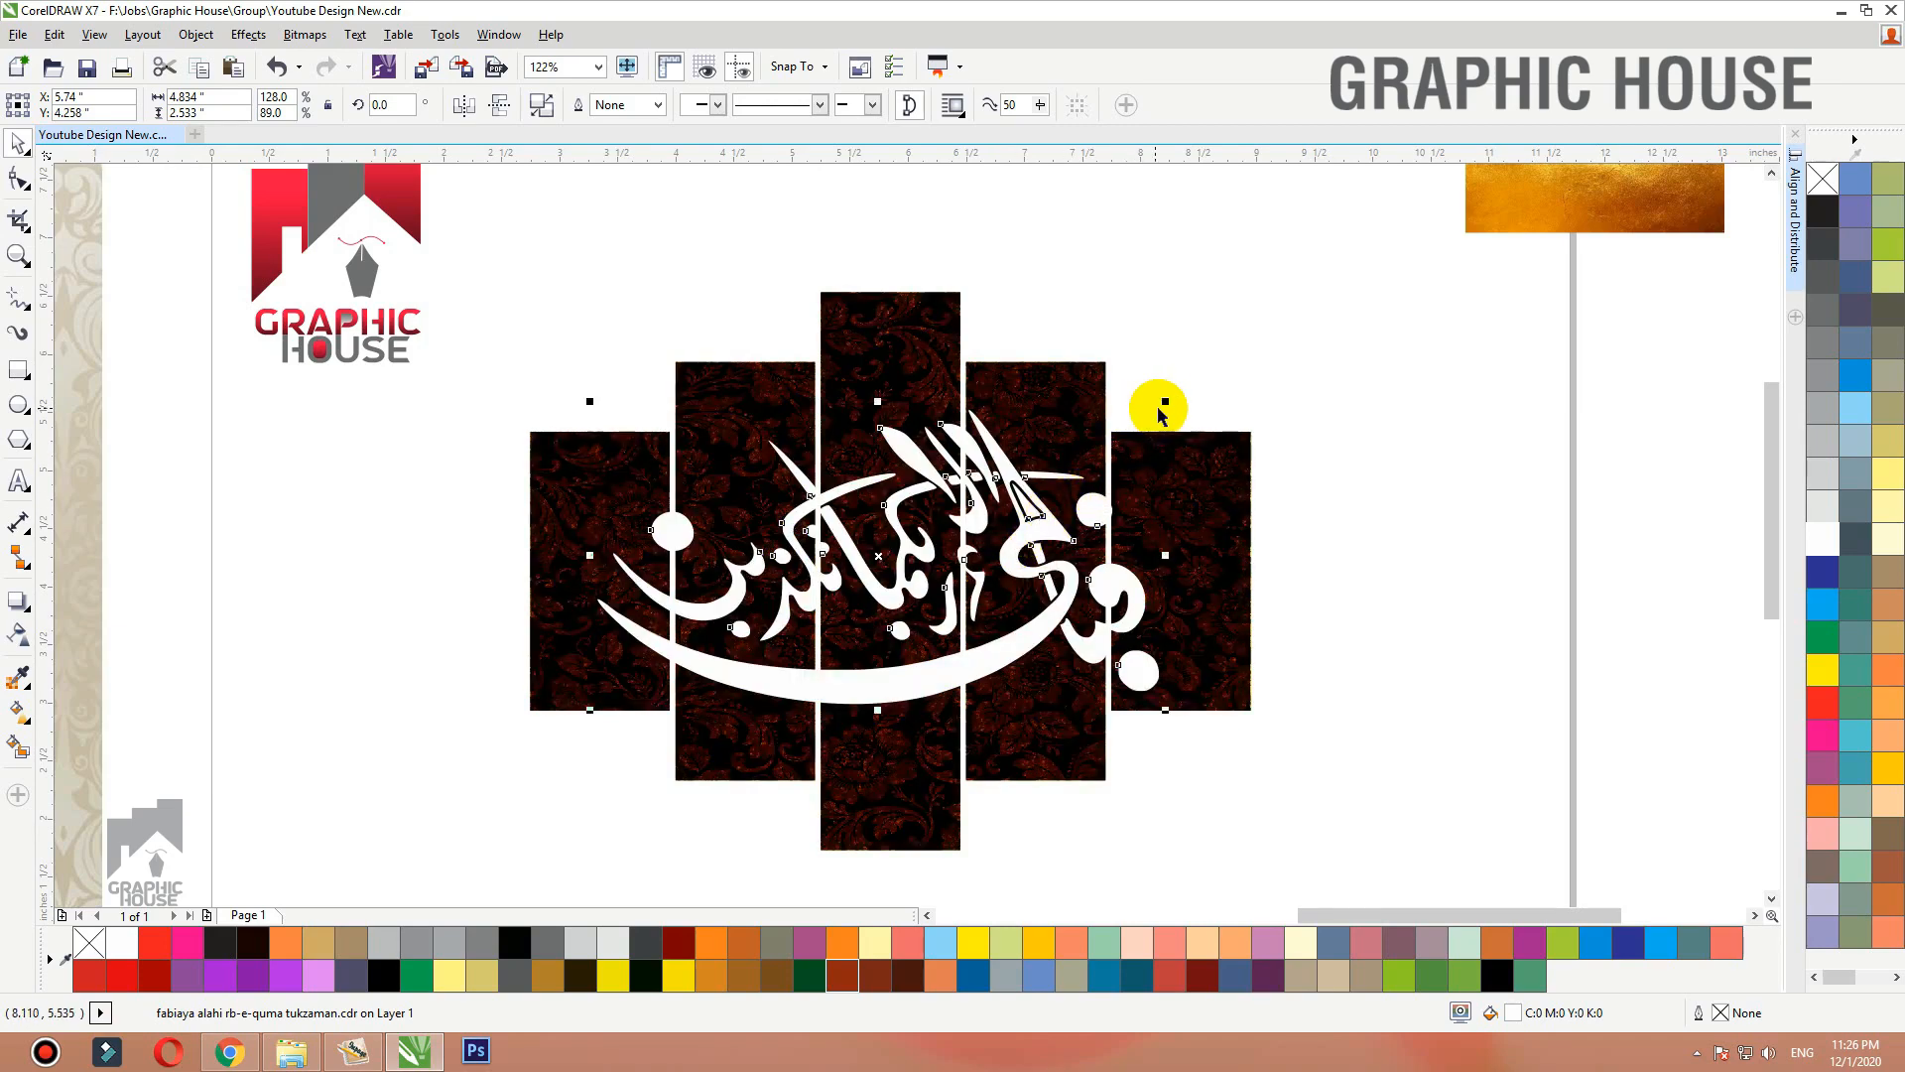
left_click_drag(1161, 409, 1158, 442)
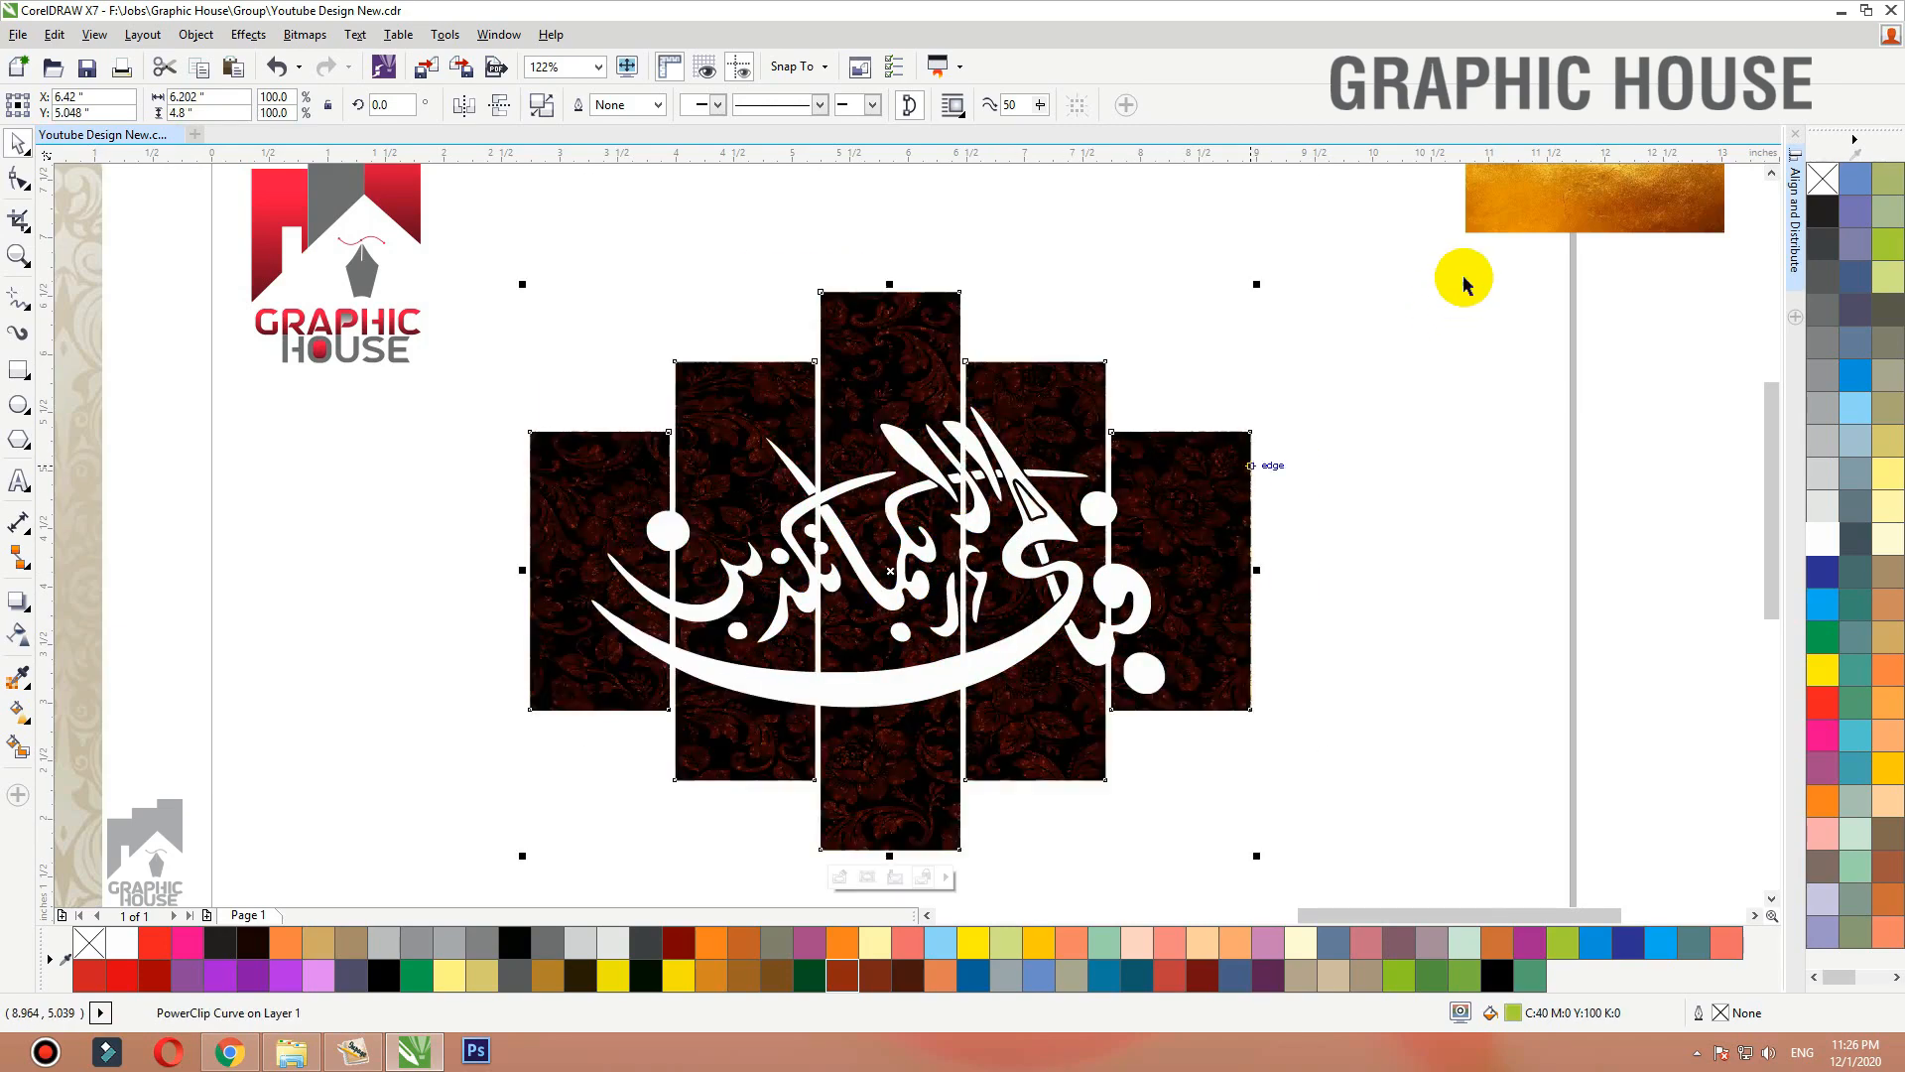
Bring the gold texture to the front over the calligraphy and enlarge it to about 5.275 by 3.516 inches to cover the lettering.
left_click(1489, 221)
mouse_move(1488, 221)
left_mouse_down()
mouse_move(847, 818)
mouse_move(823, 623)
left_mouse_up()
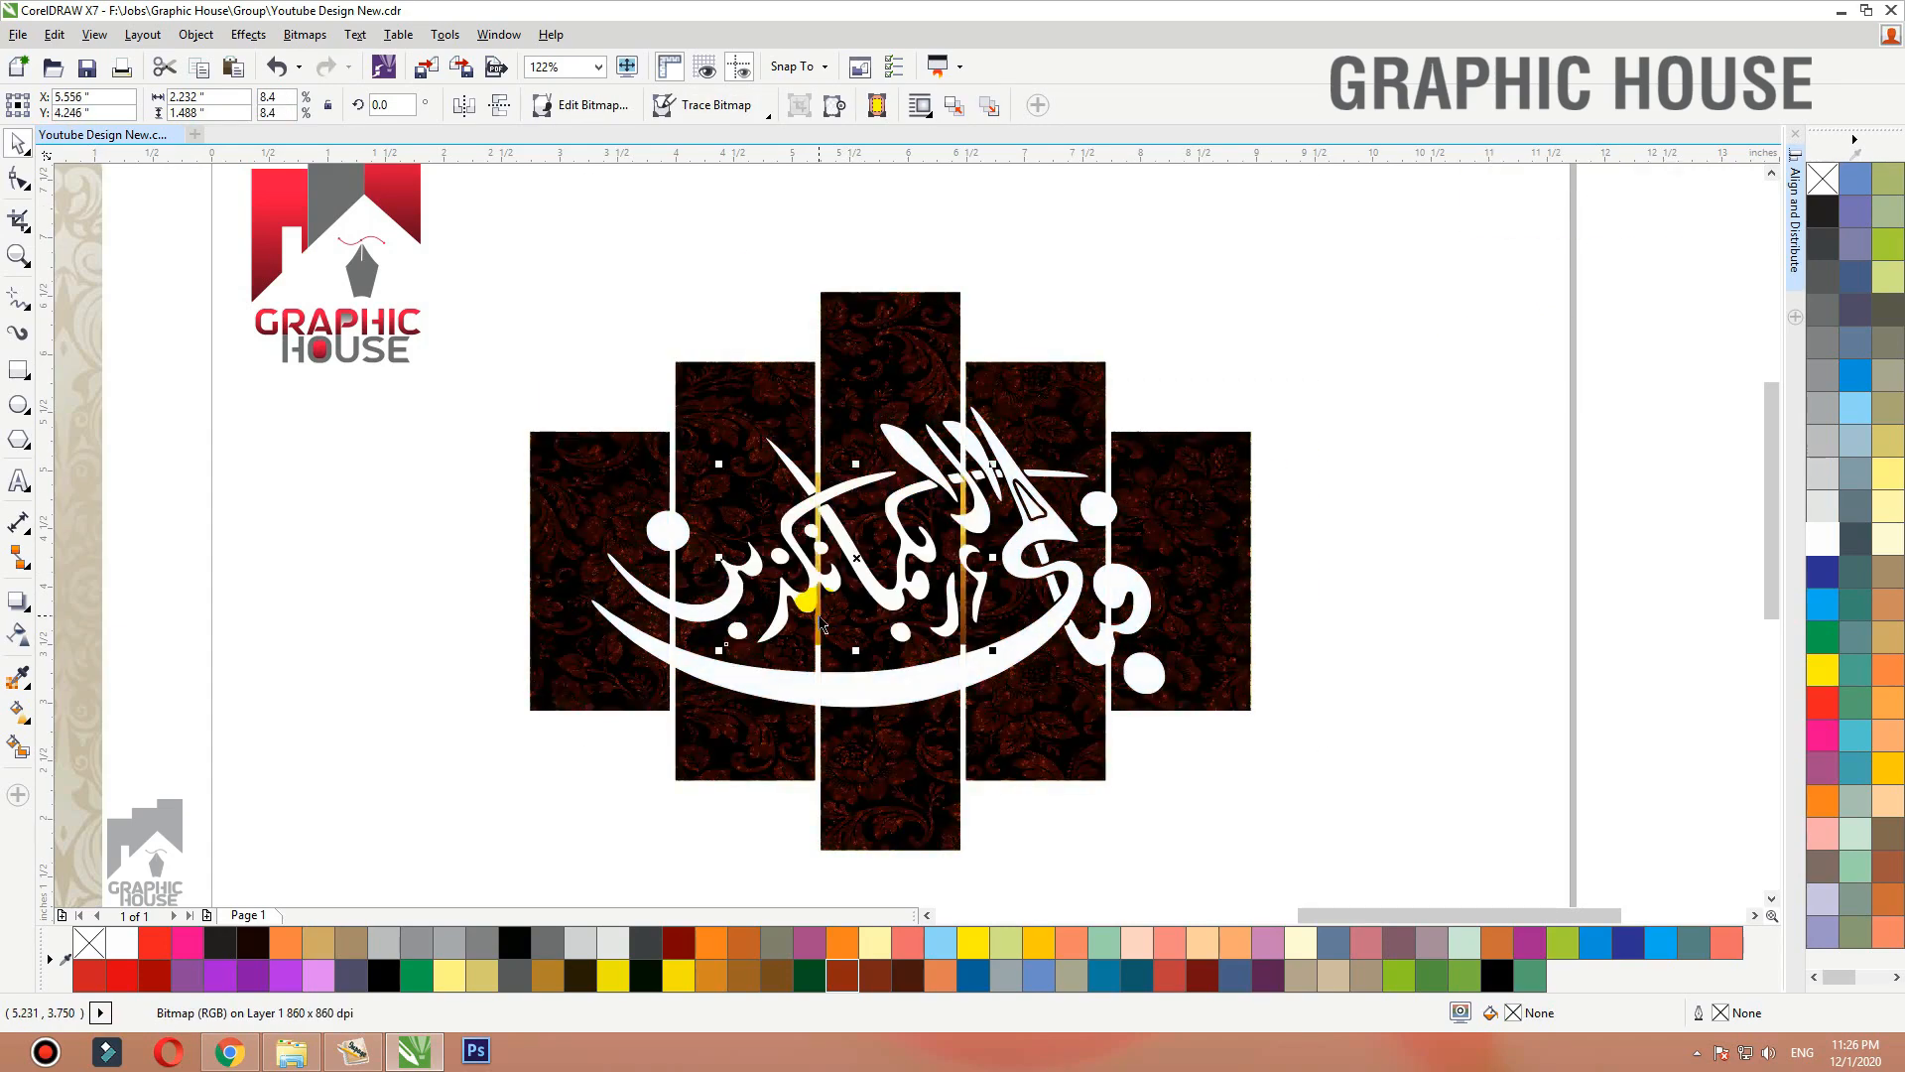
key("shift+Page_Up")
left_click_drag(1000, 457, 1159, 353)
left_click_drag(1032, 422, 1038, 475)
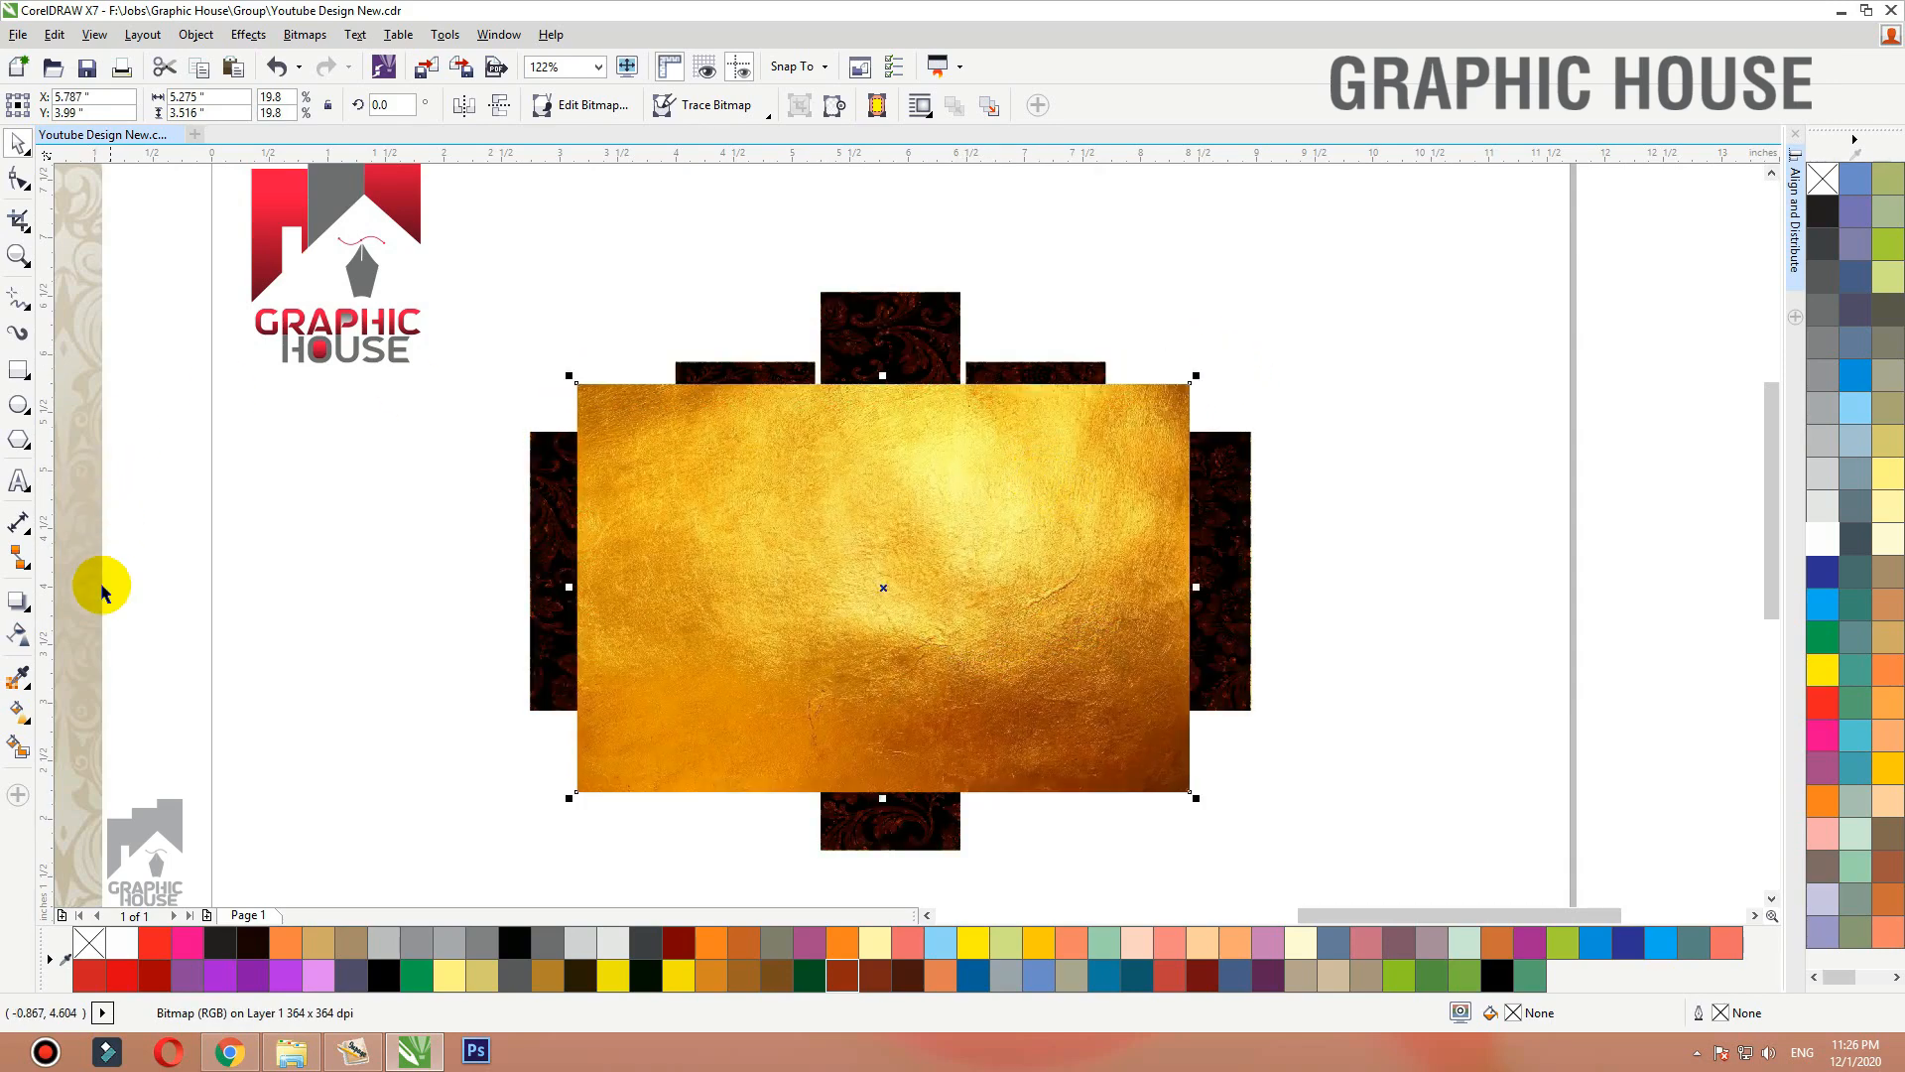
Set the gold texture's transparency merge mode to Subtract after trying Add.
left_click(18, 635)
left_click(238, 105)
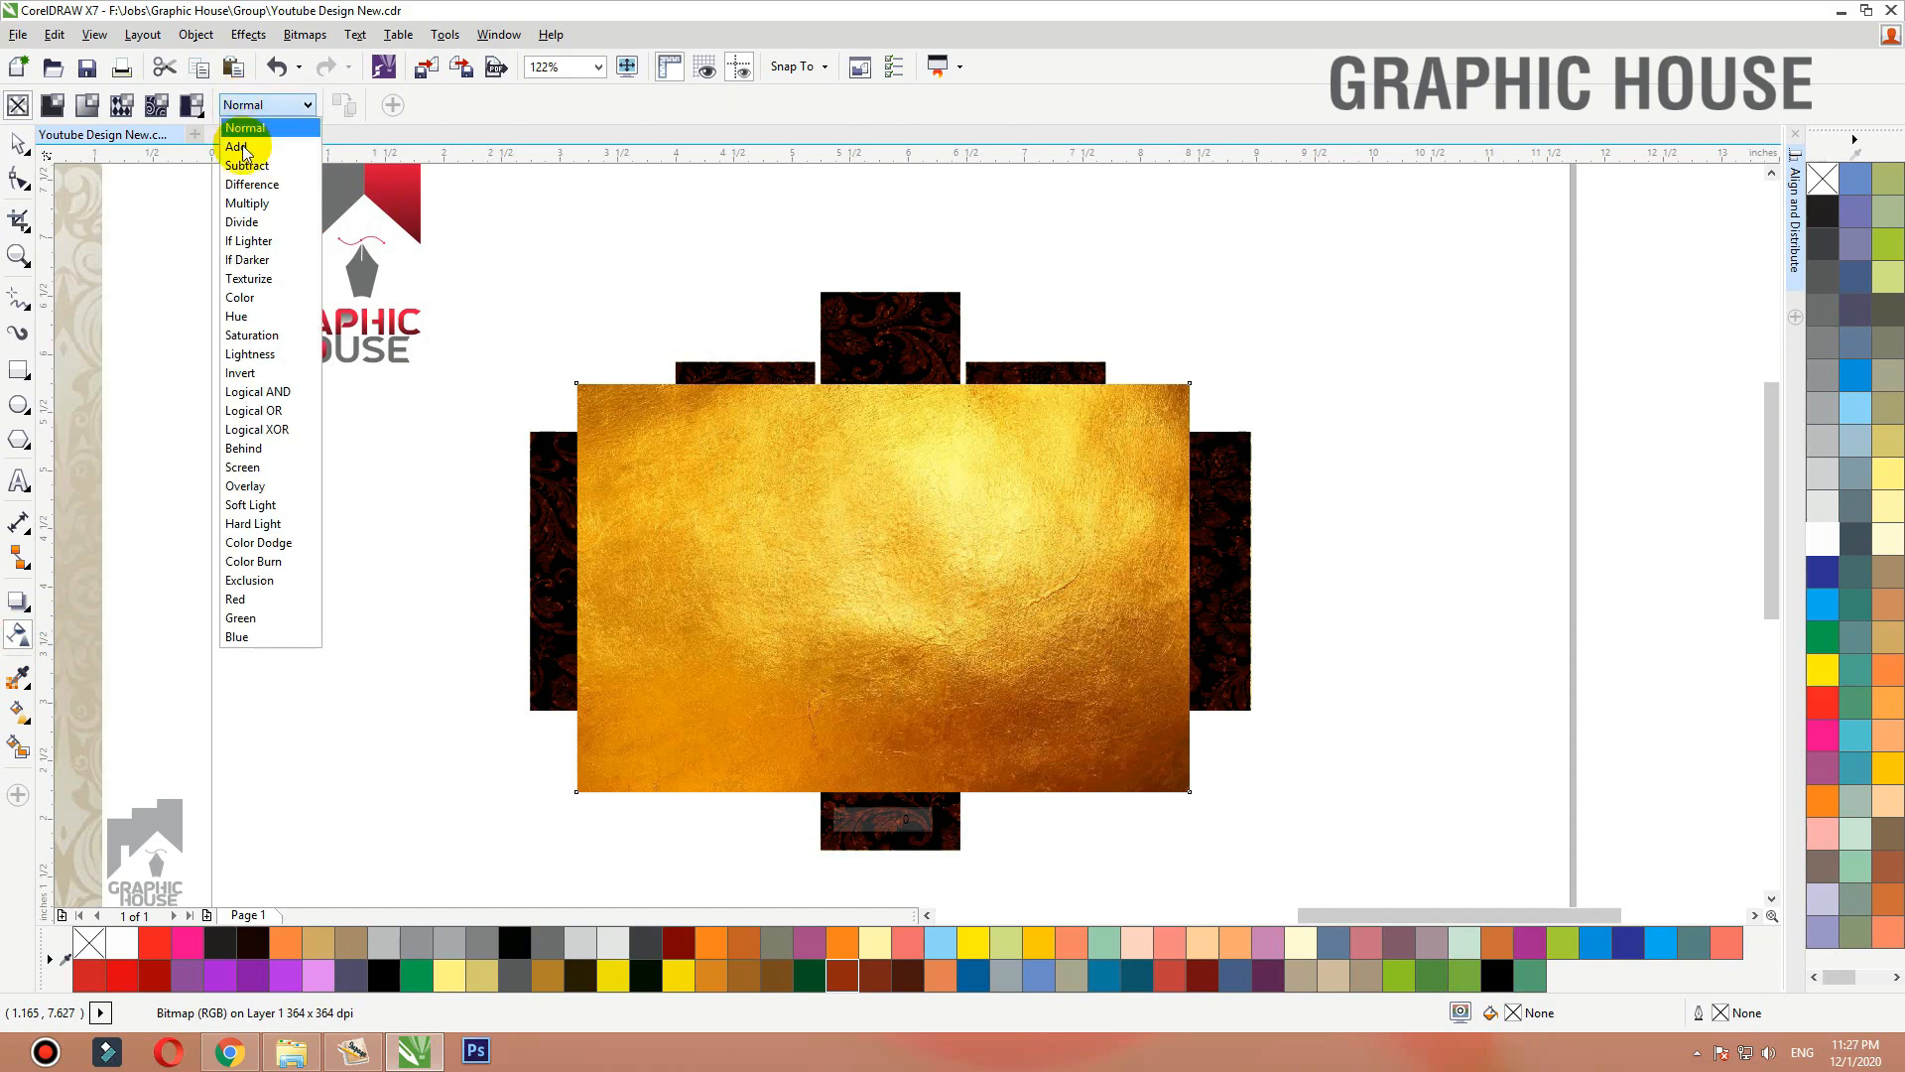
left_click(238, 147)
left_click(261, 107)
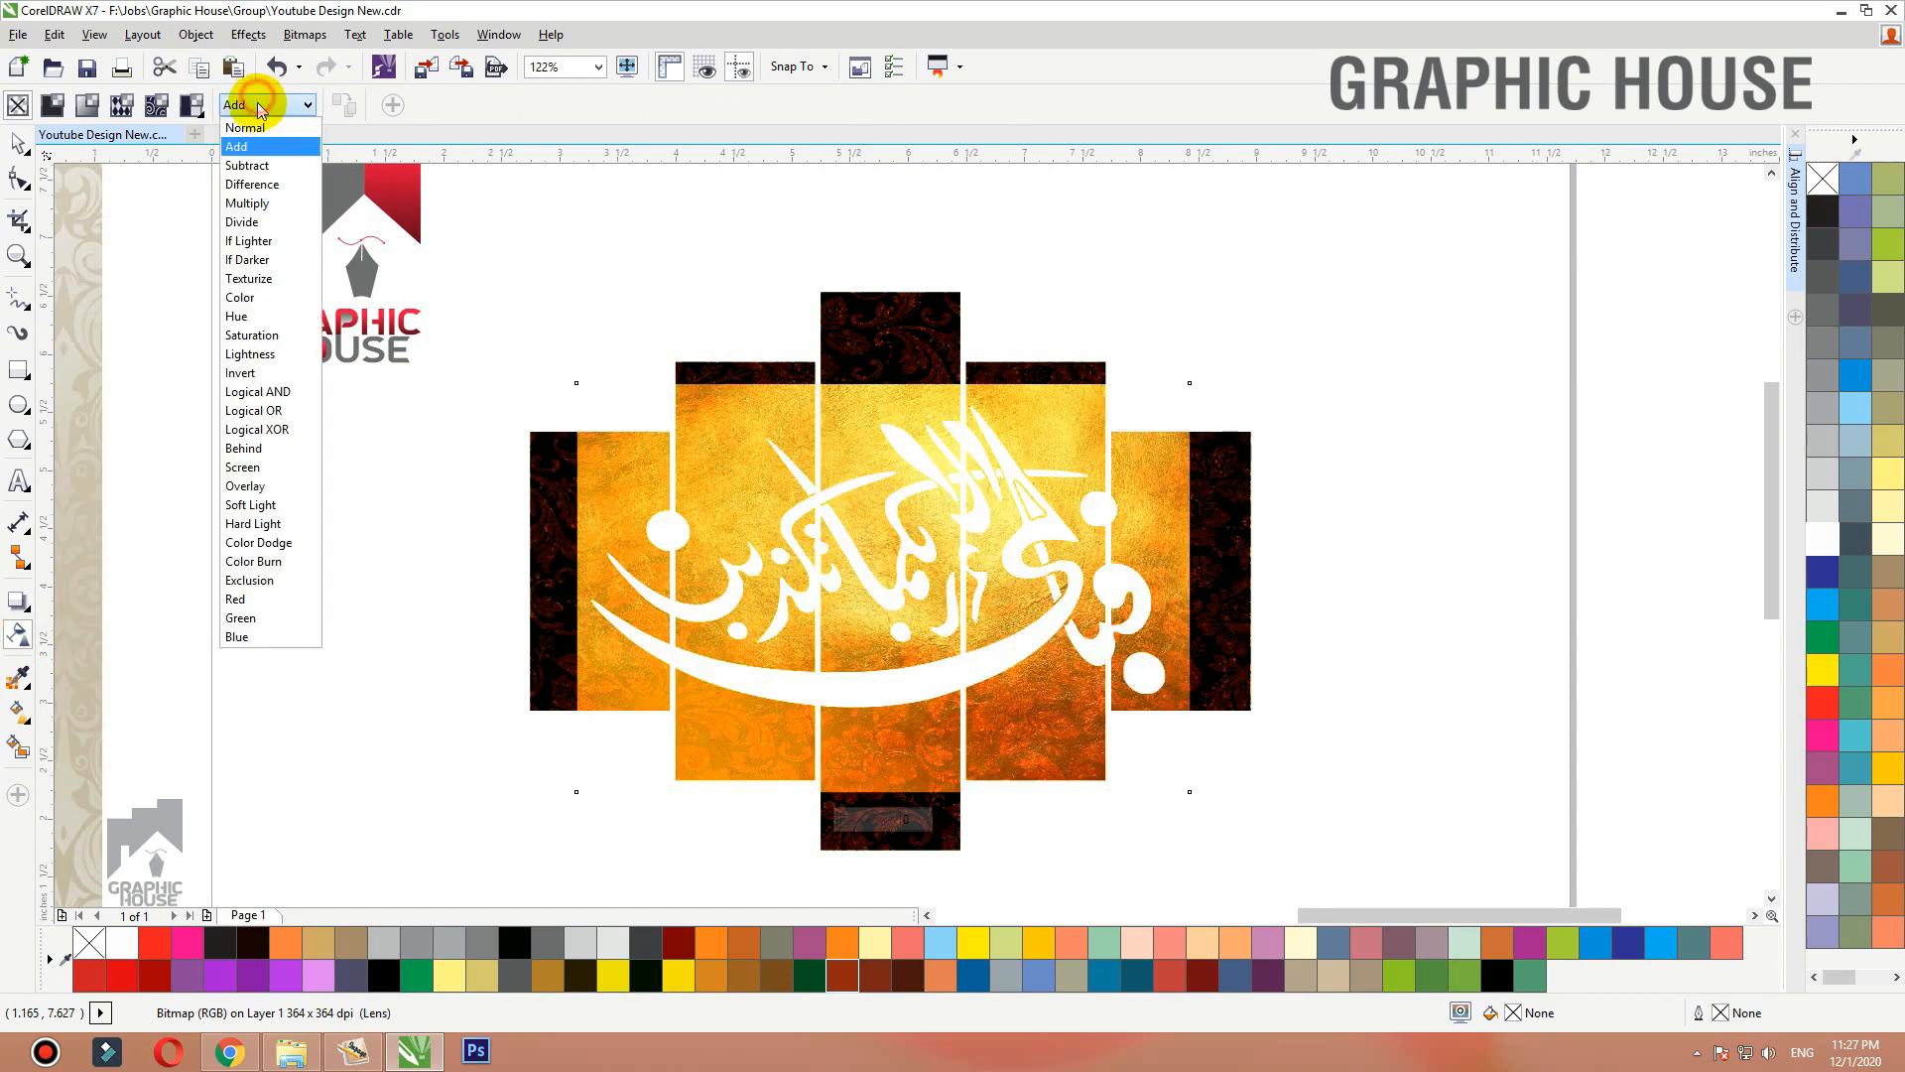
left_click(260, 166)
left_click(14, 142)
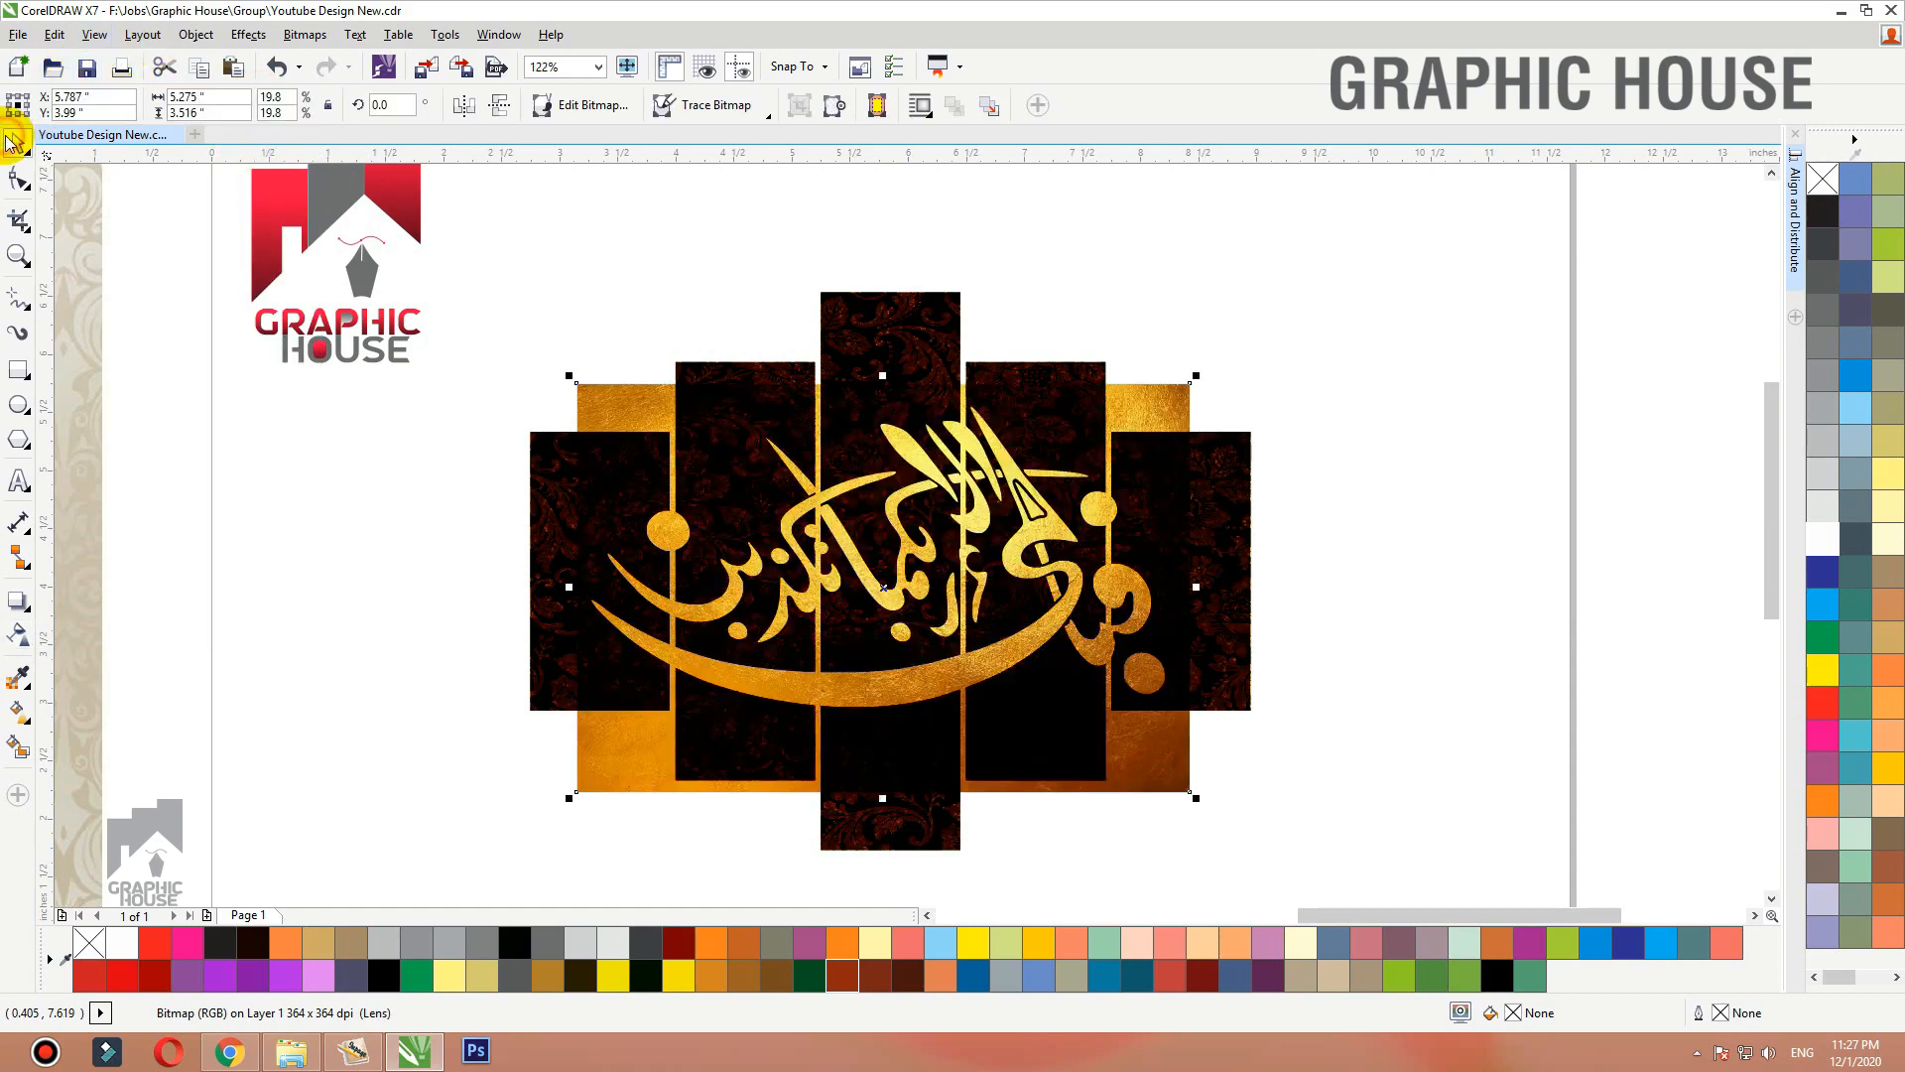
PowerClip the gold texture inside the white calligraphy and finish editing the clipped contents.
key("ctrl+1")
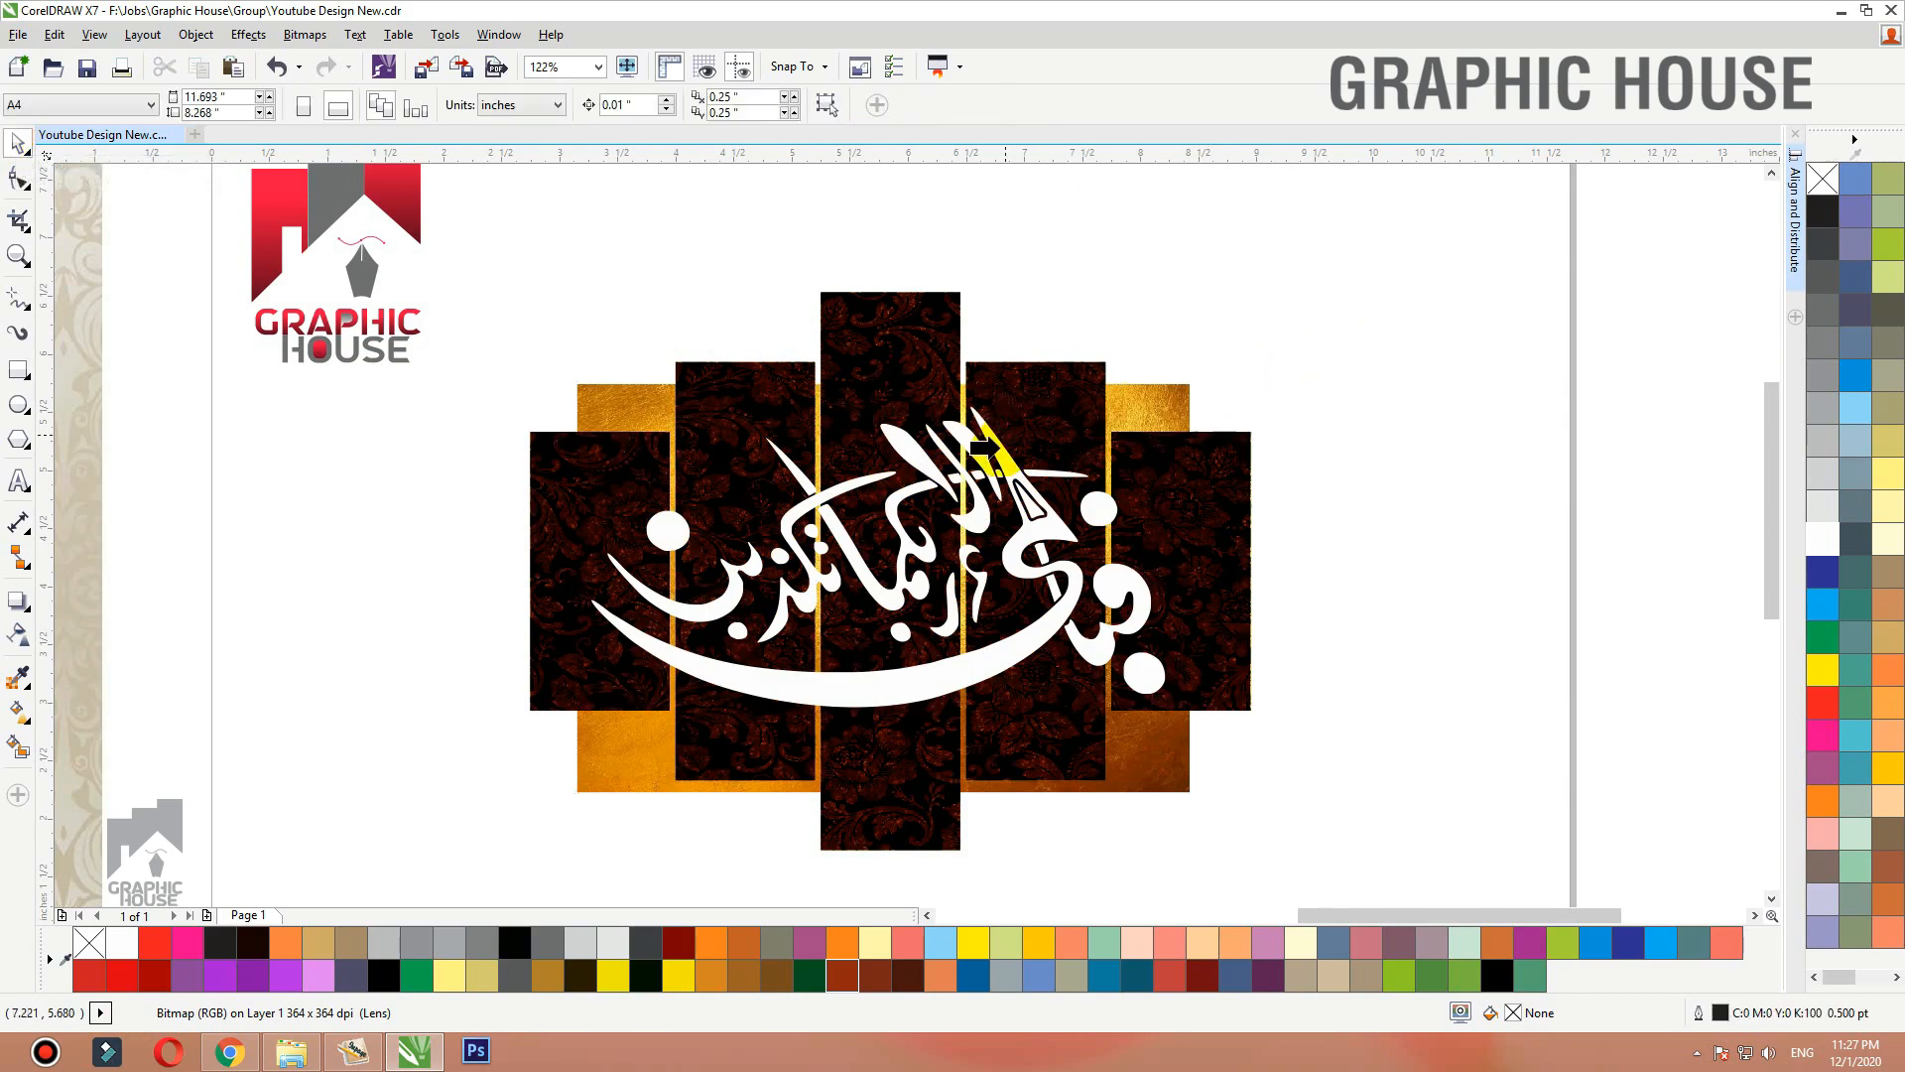
left_click(1000, 450)
left_click(1001, 453, "ctrl")
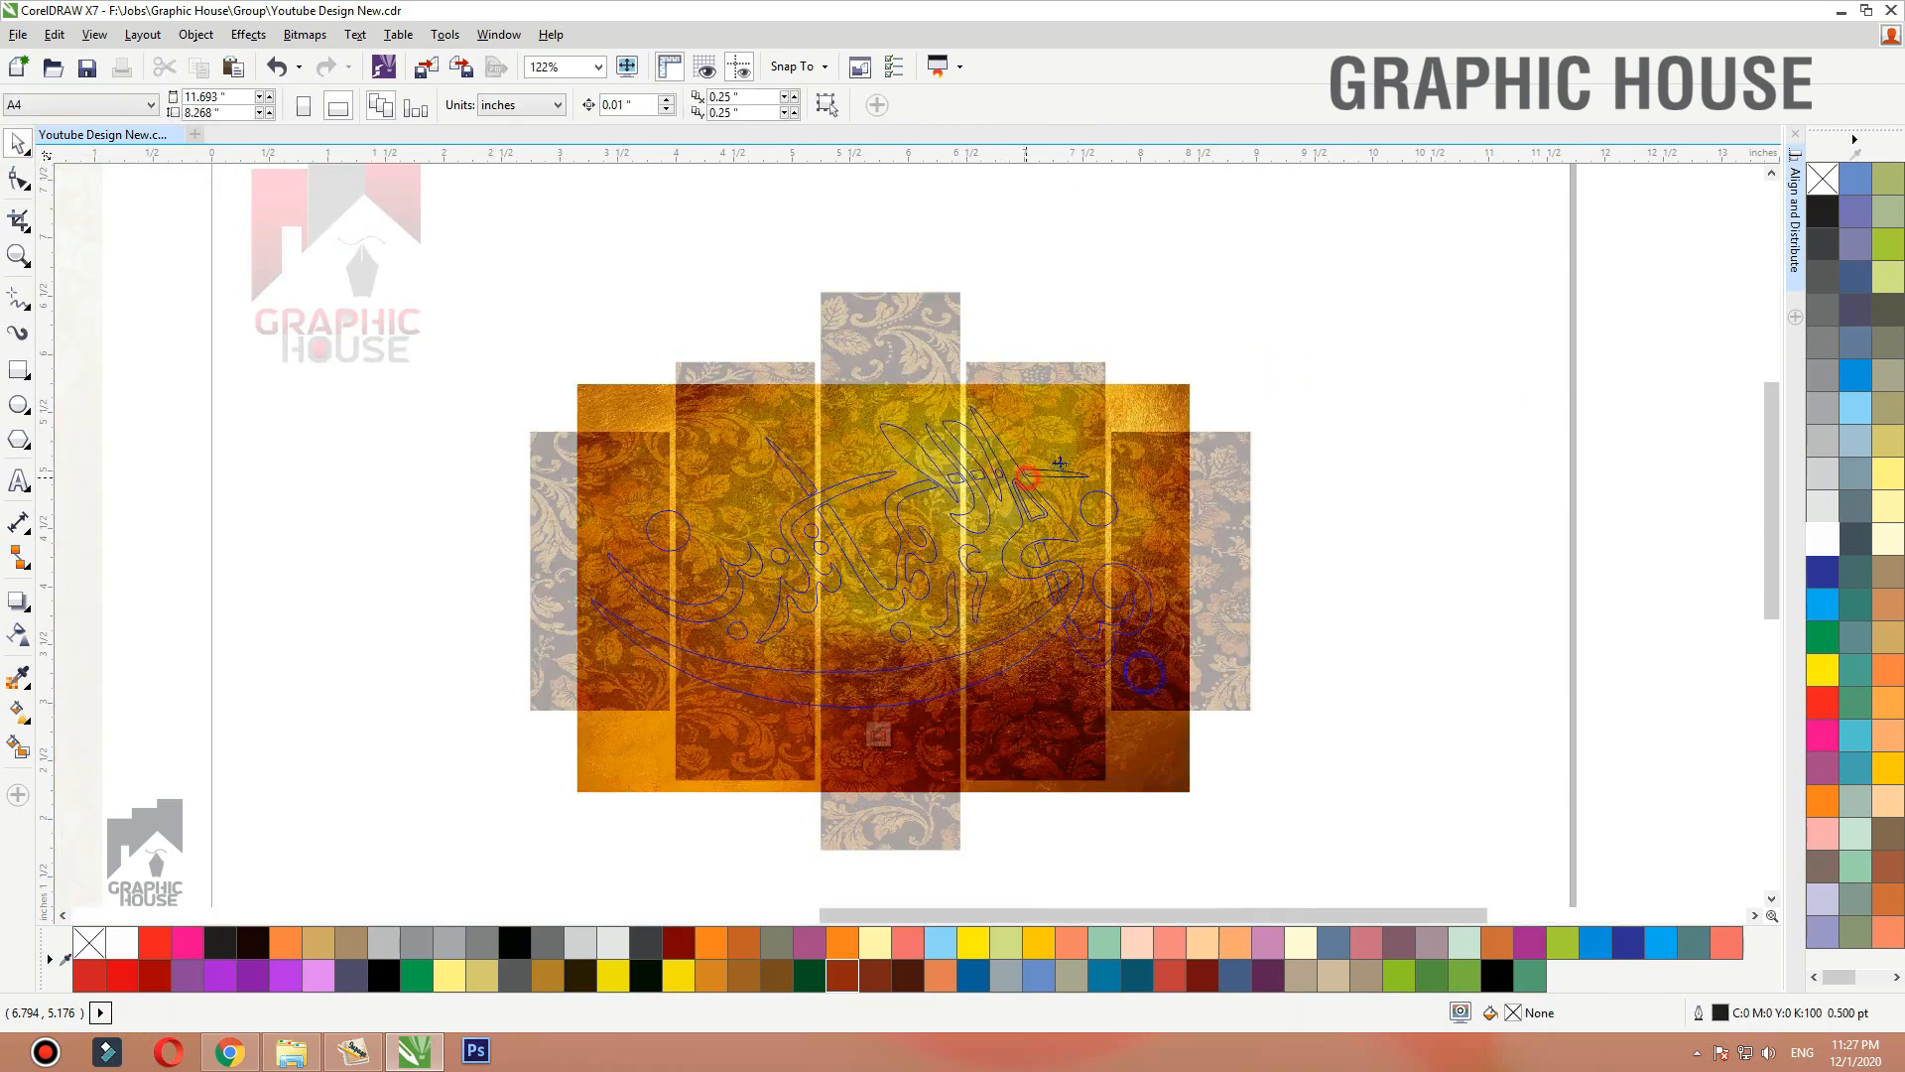
left_click(1402, 312, "ctrl")
scroll(903, 586, "up", 3)
scroll(992, 457, "down", 2)
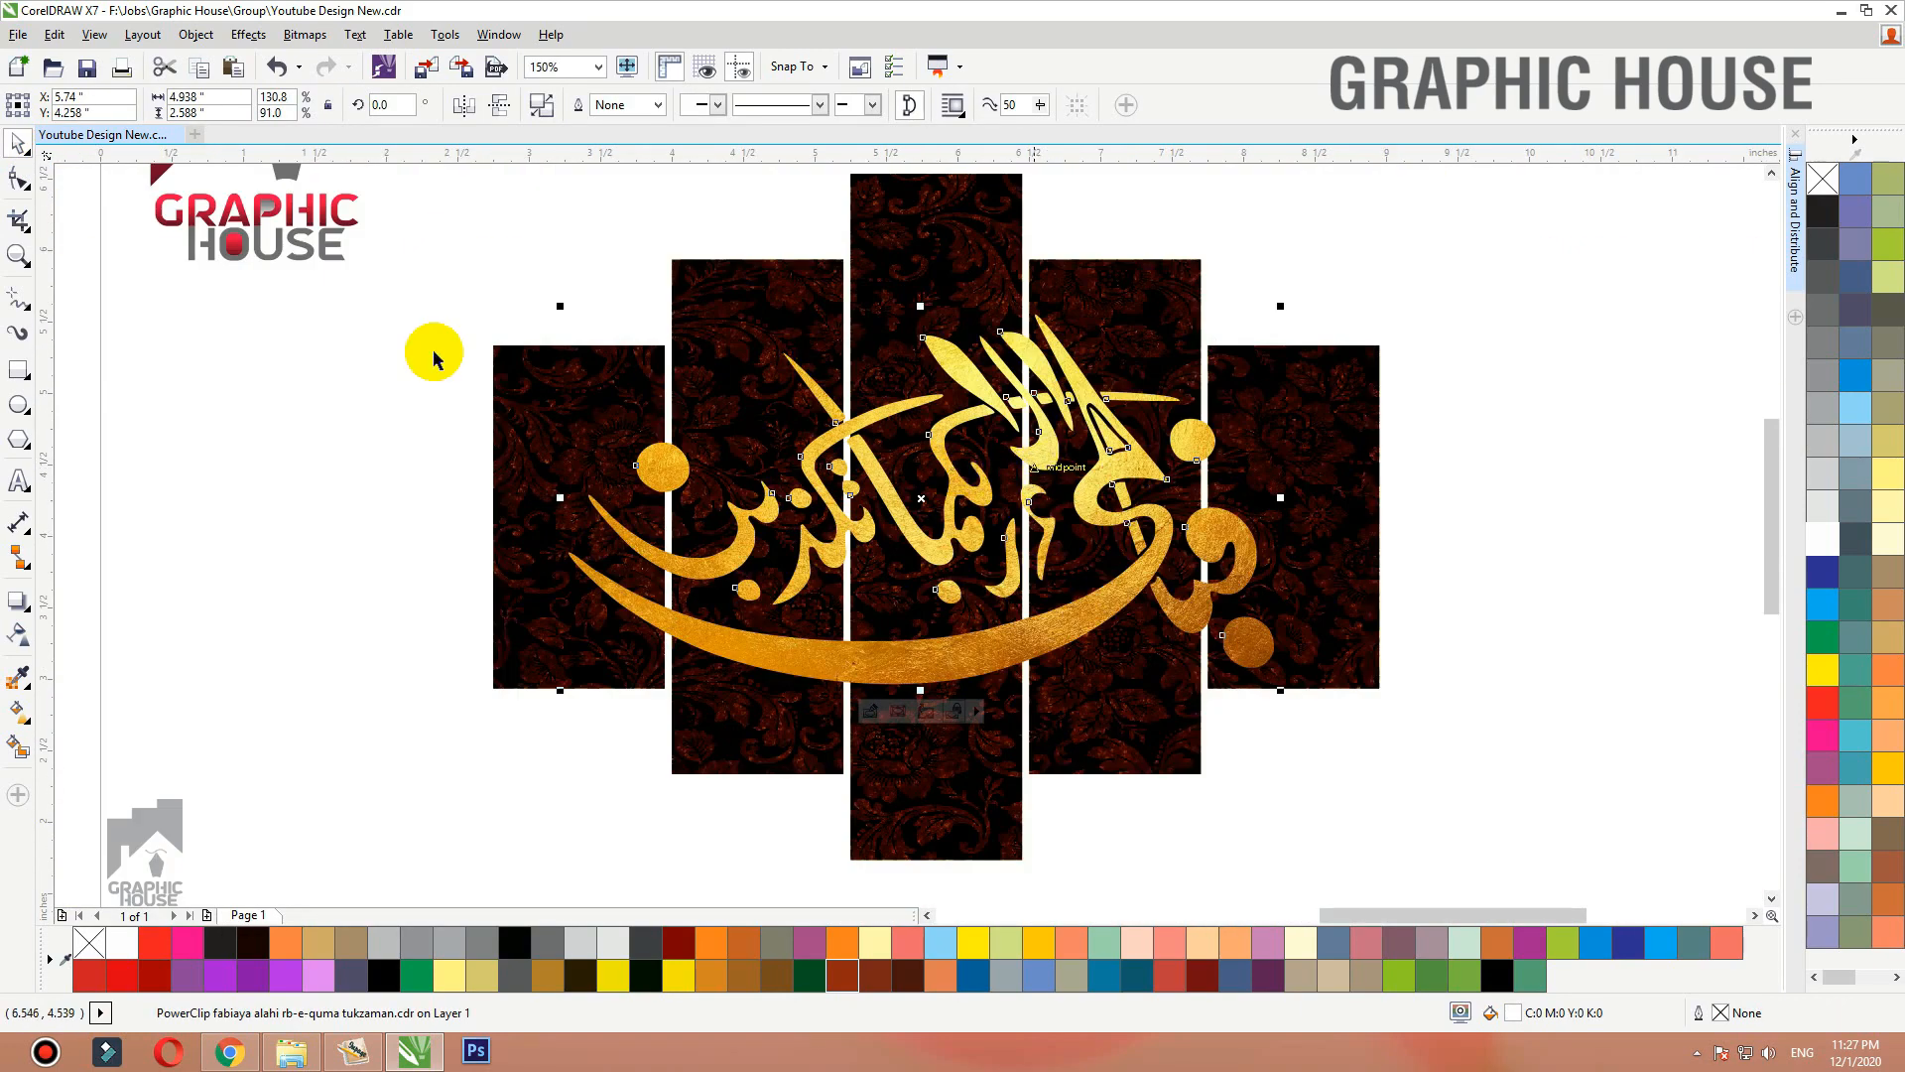
Add a Multiply drop shadow cast slightly downward from the gold calligraphy, with feathering set to 55.
left_click(18, 601)
left_click_drag(939, 518, 957, 632)
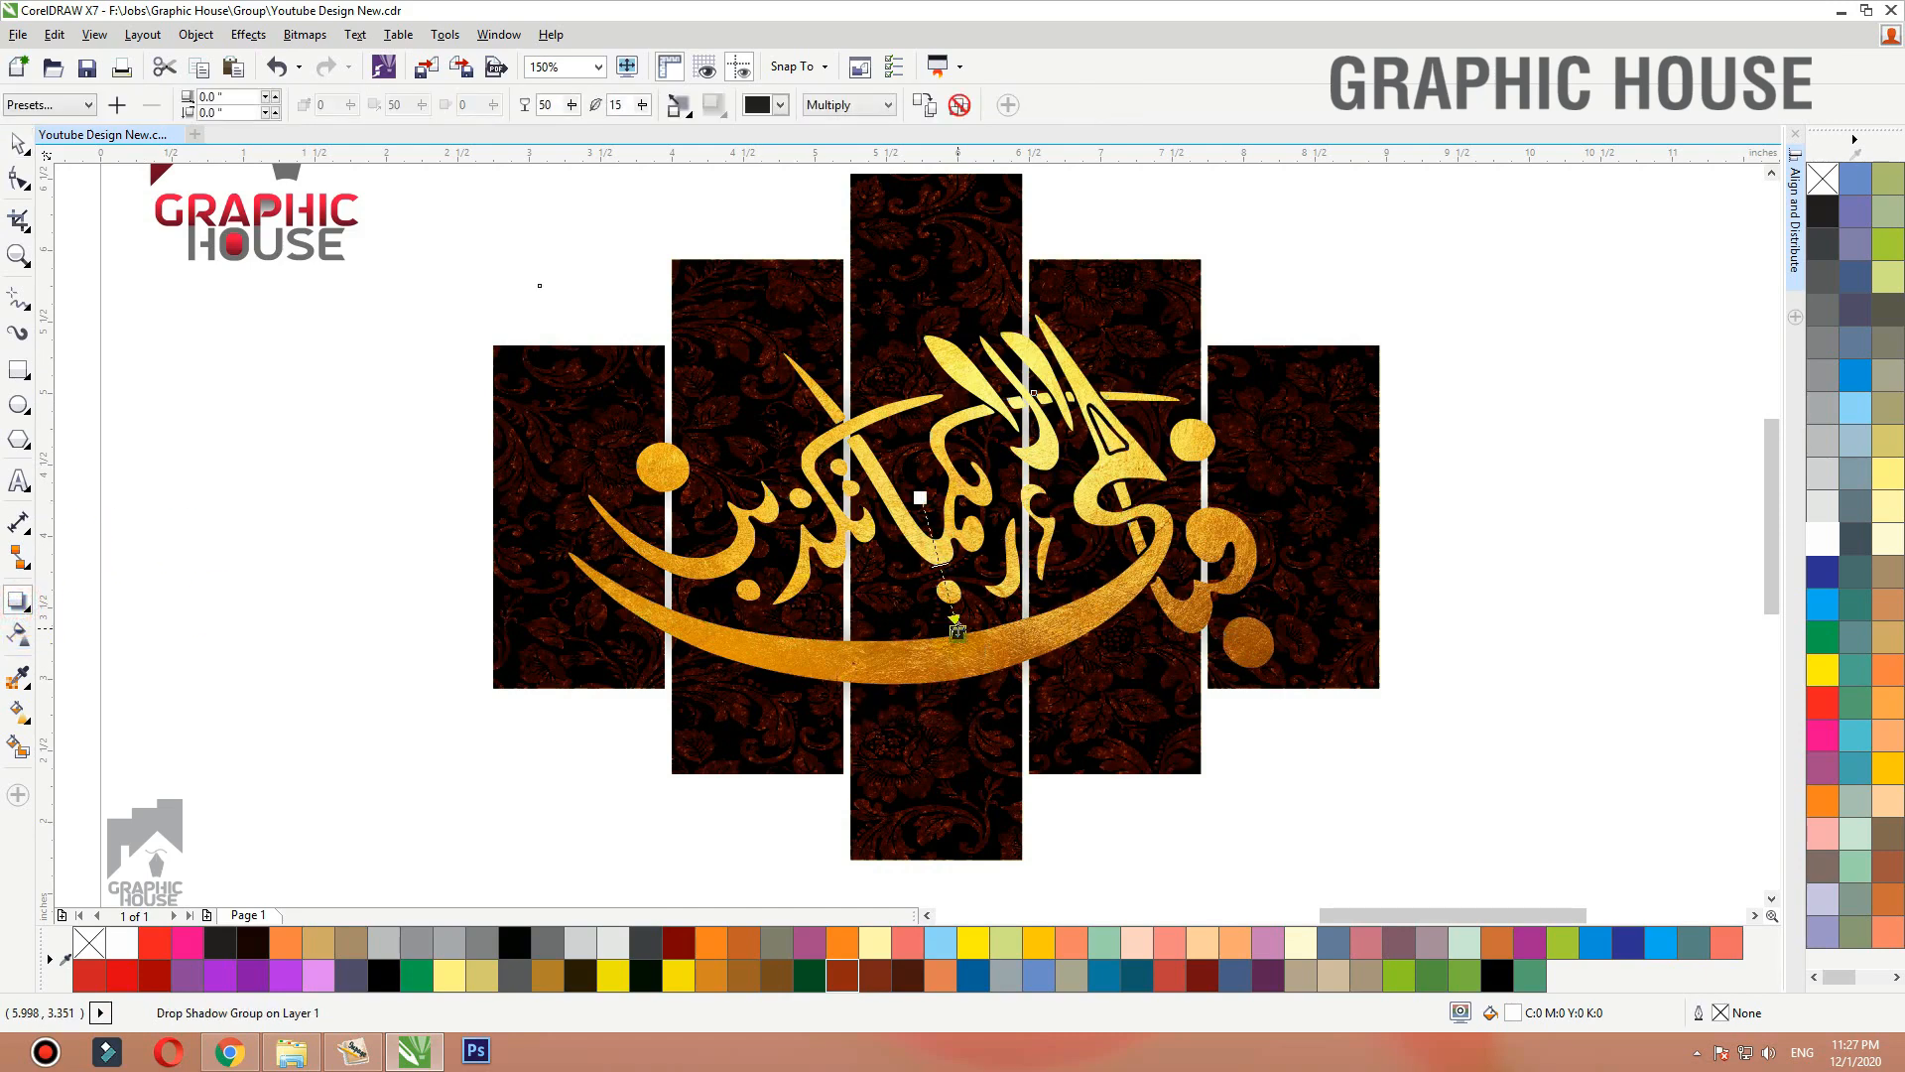
double_click(623, 104)
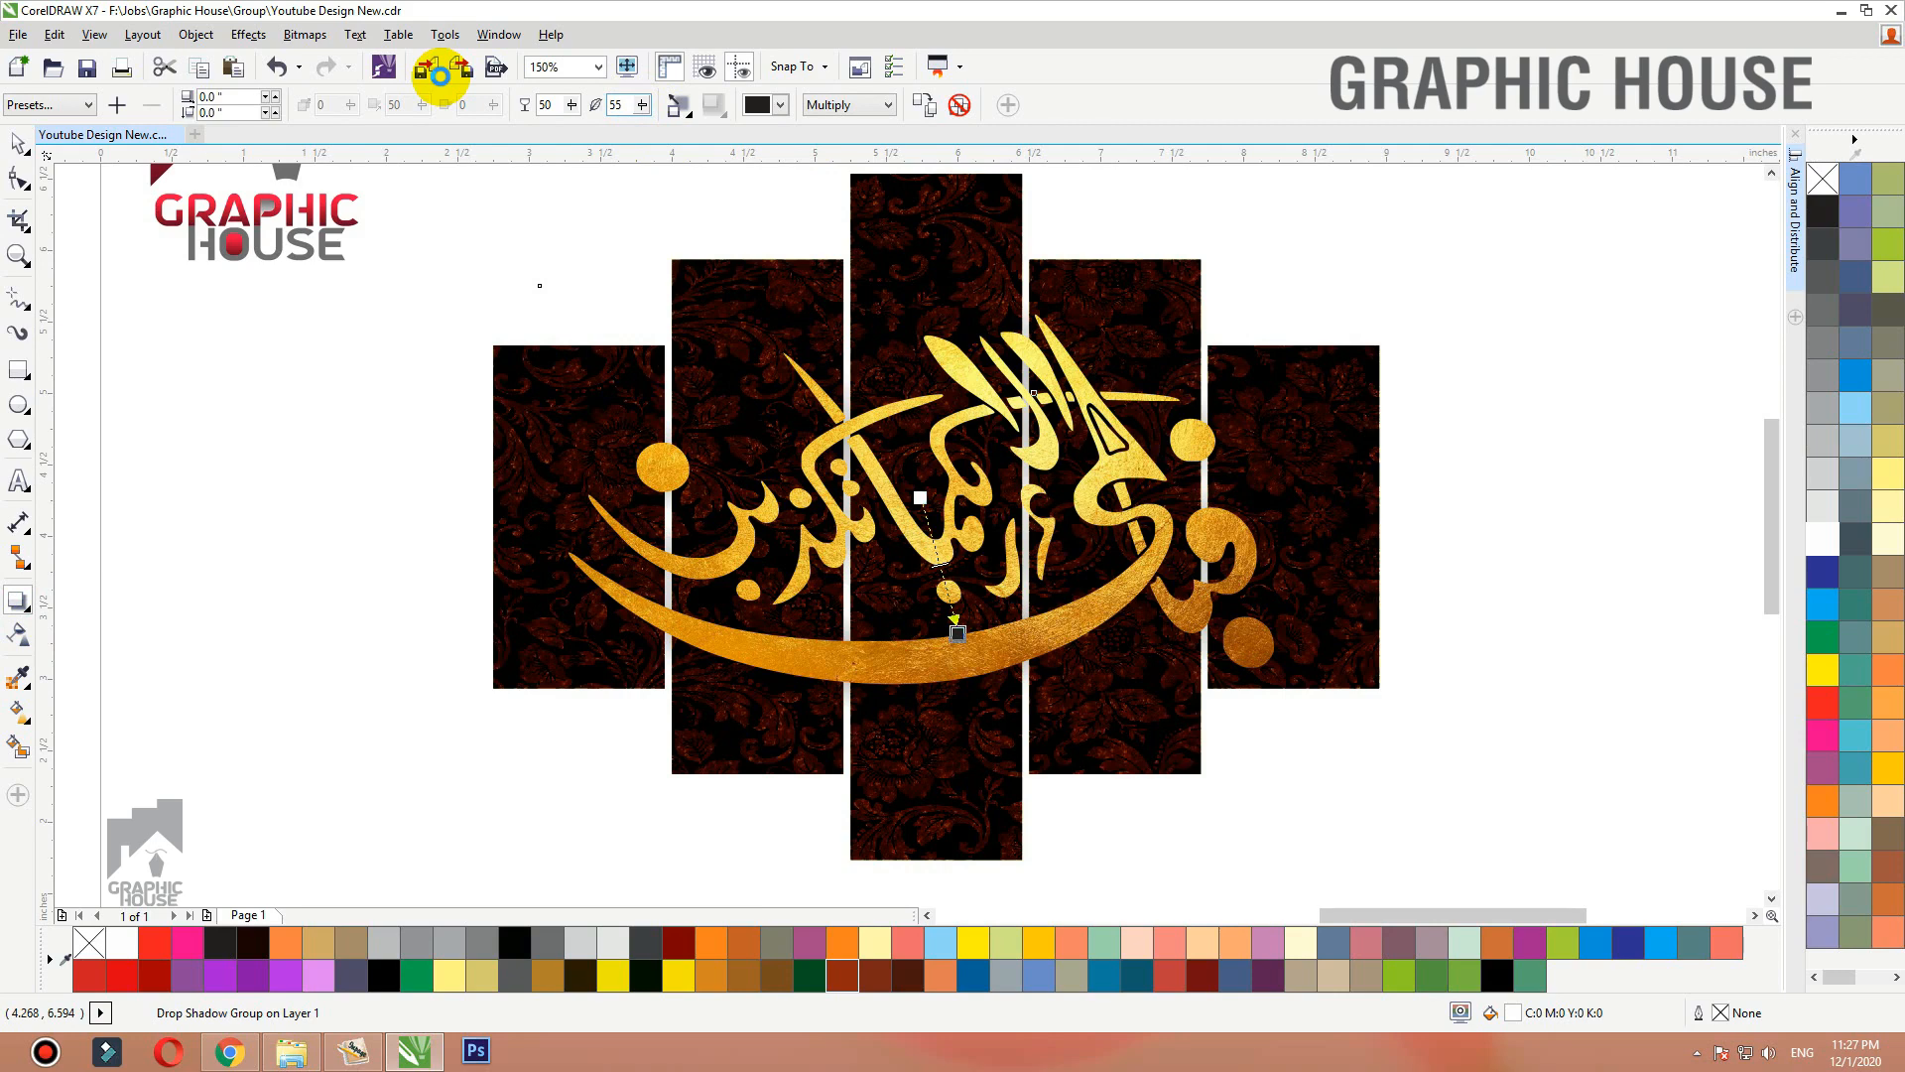
left_click(18, 142)
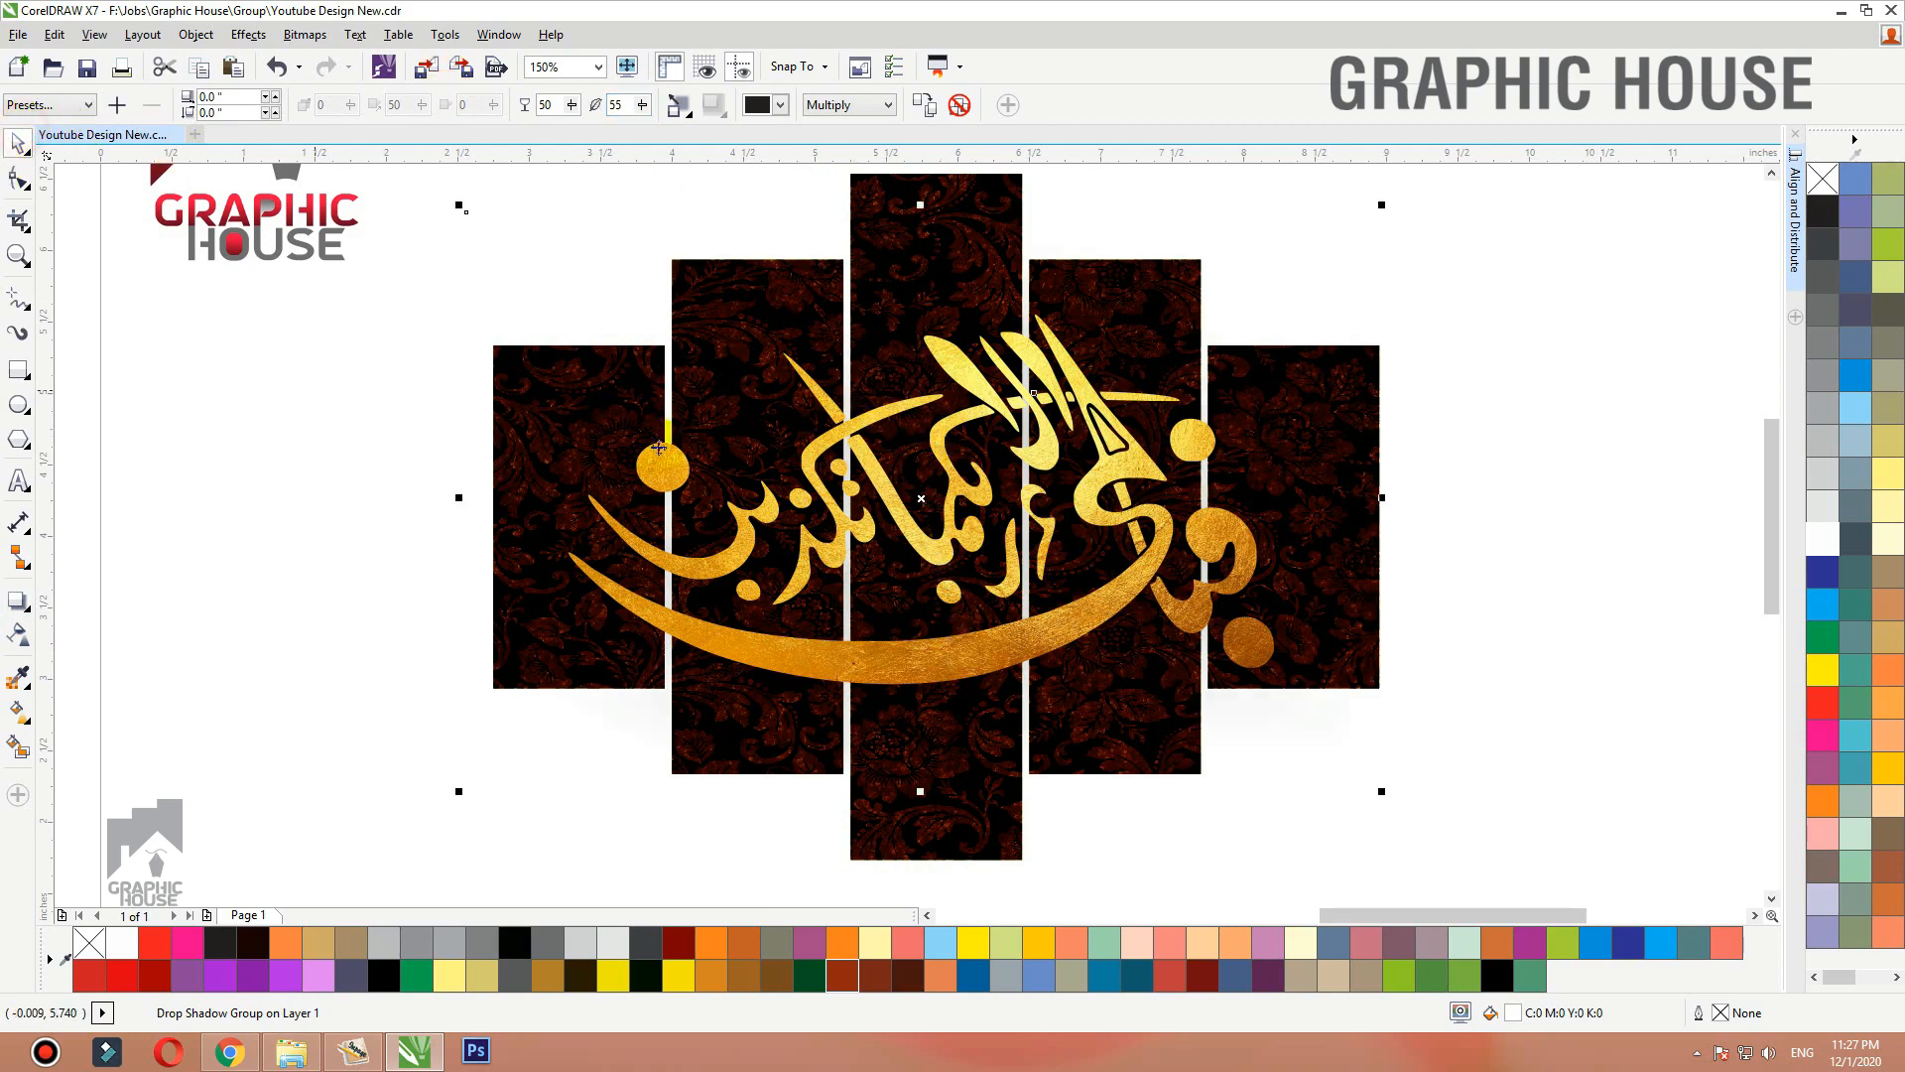
scroll(373, 409, "down", 1)
left_click_drag(754, 473, 1308, 481)
key("ctrl+z")
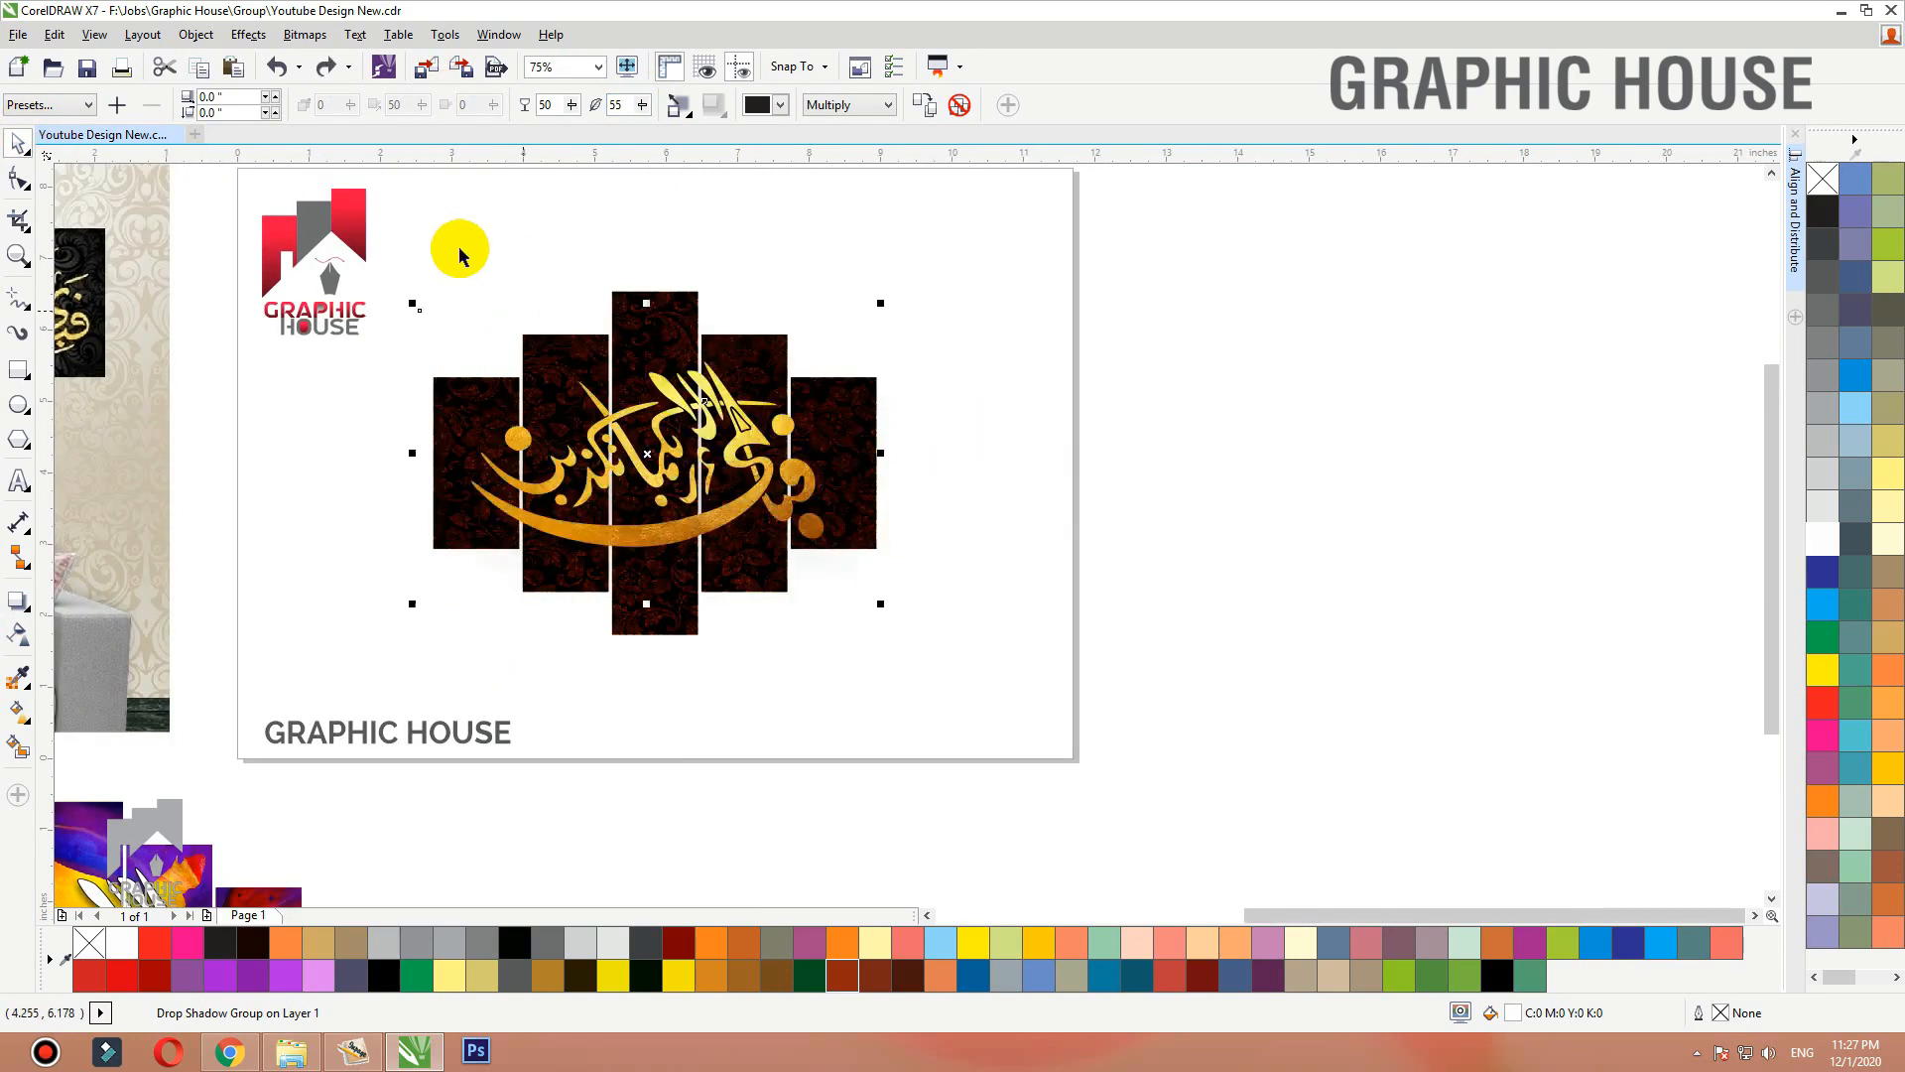
Set the calligraphy's drop shadow opacity to 88 and its feathering to 30.
double_click(546, 104)
type("88")
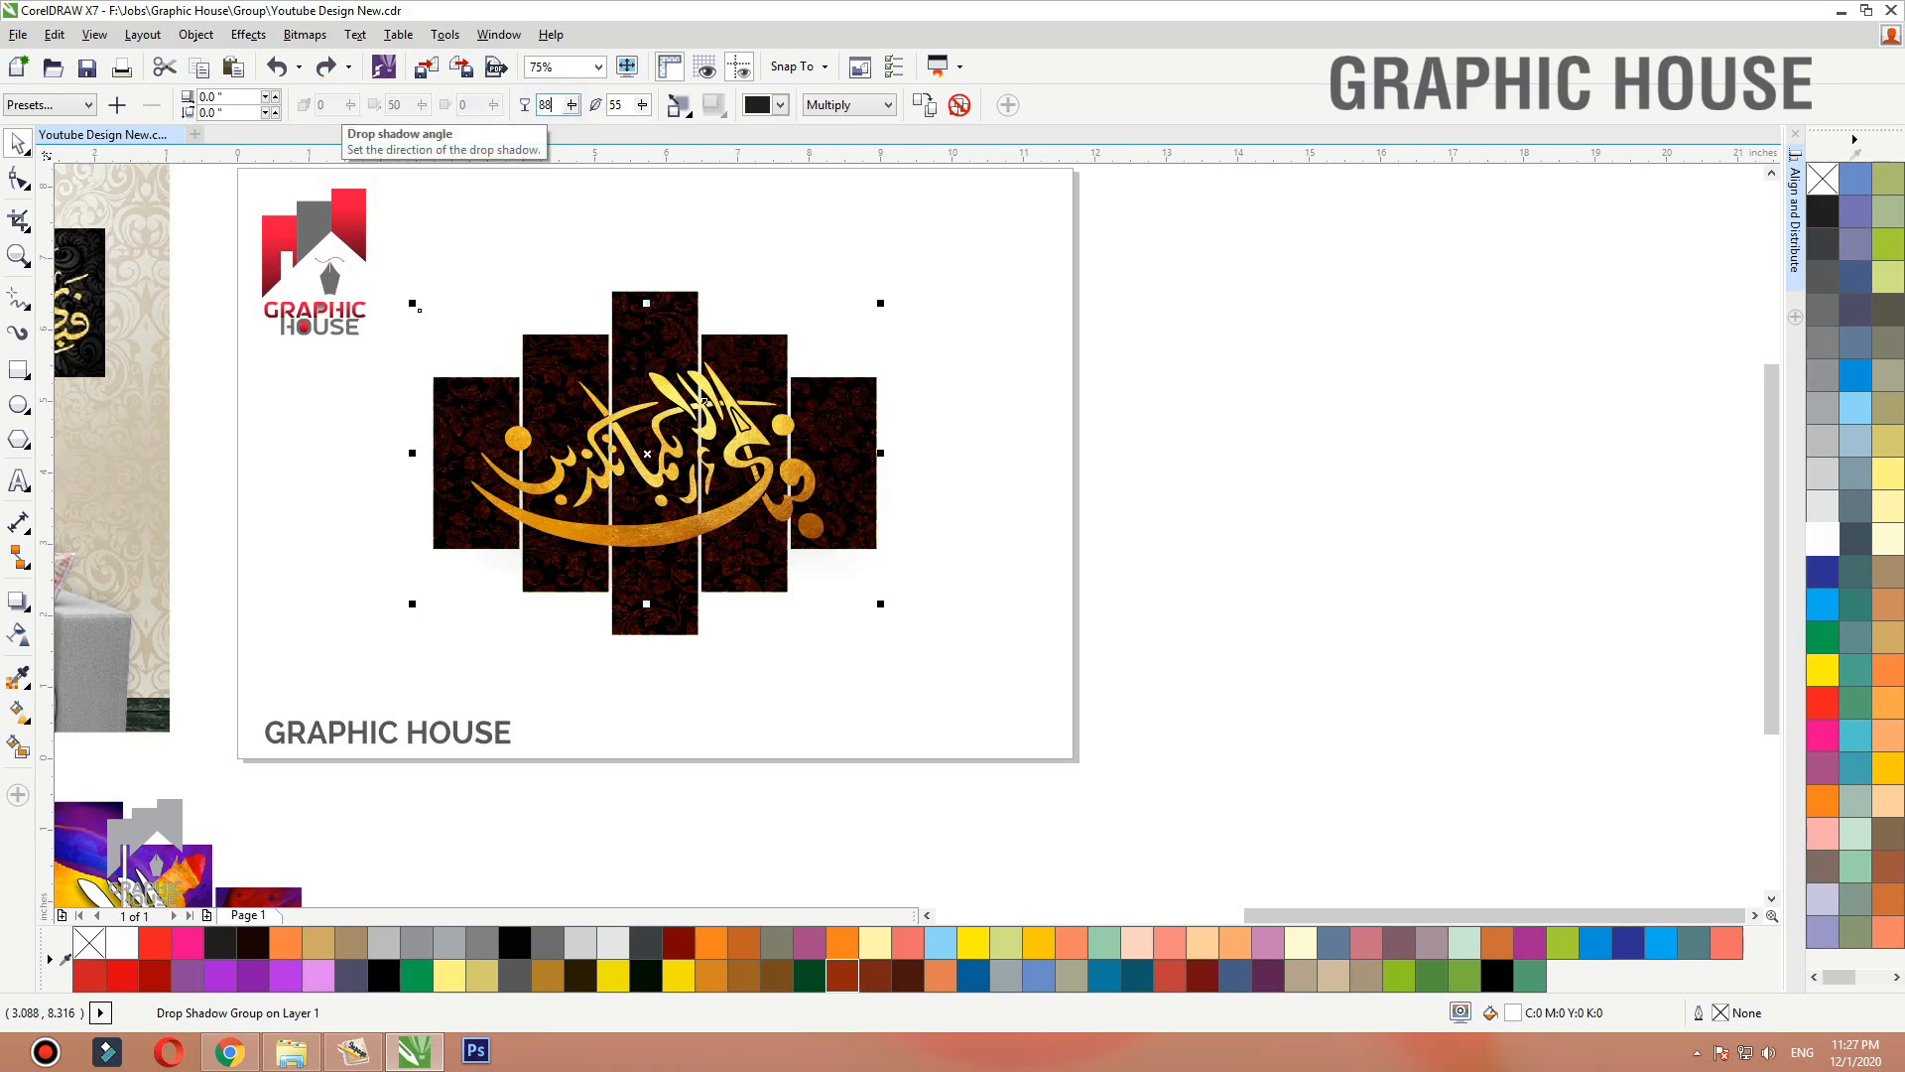
key("Tab")
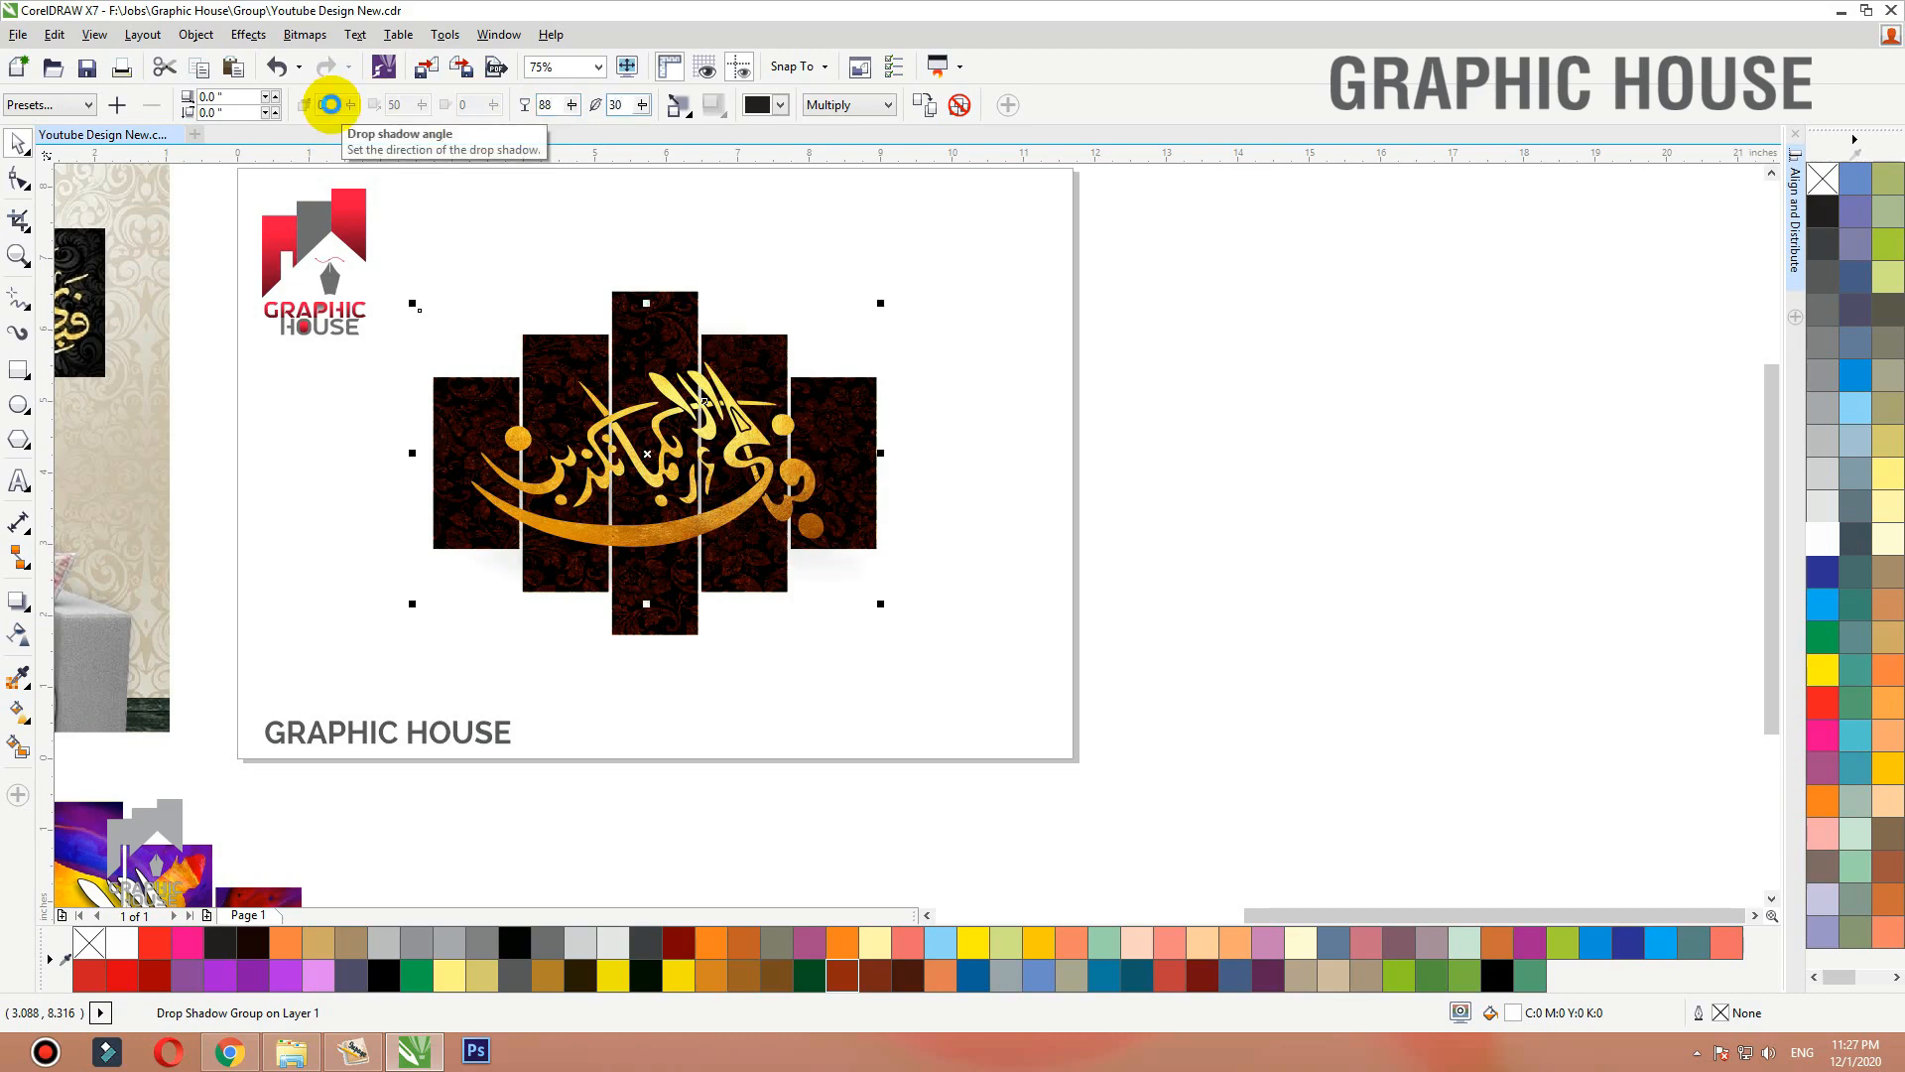
left_click(20, 141)
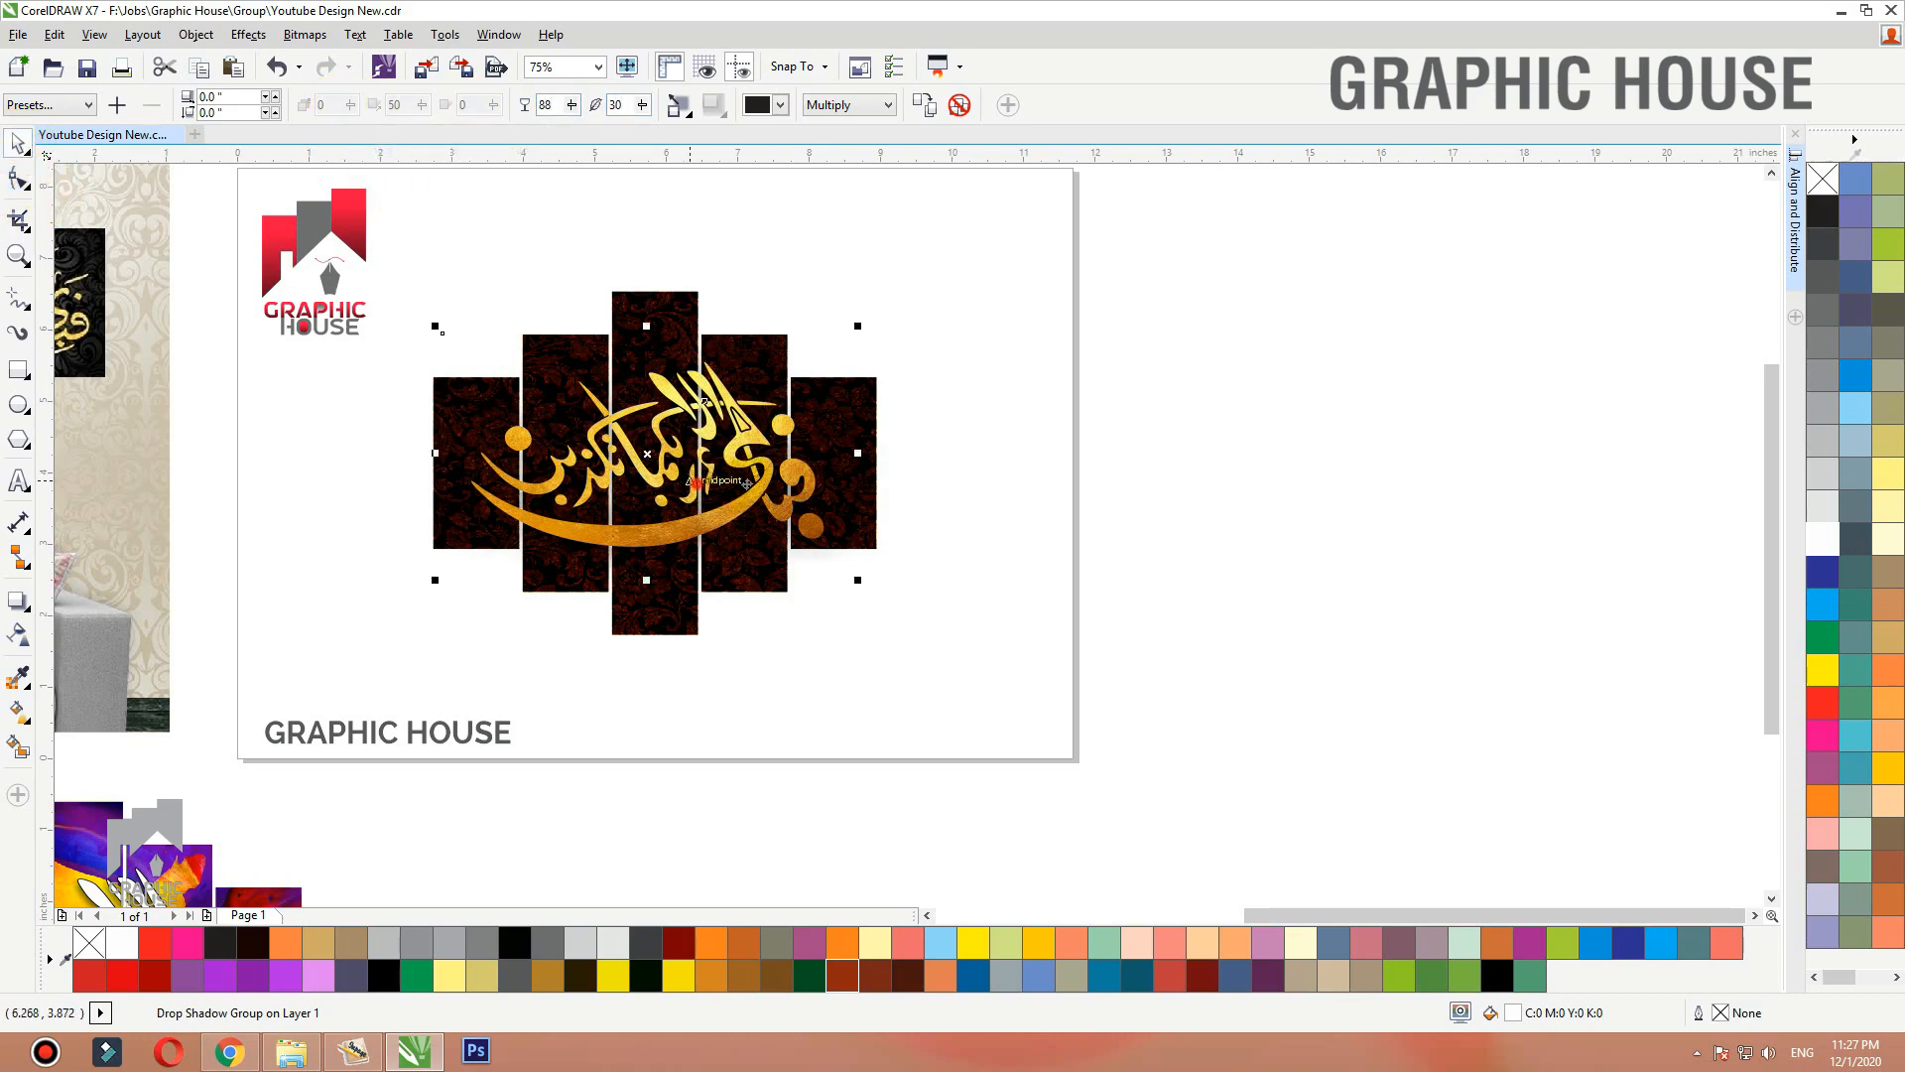
left_click_drag(695, 482, 1128, 485)
key("ctrl+z")
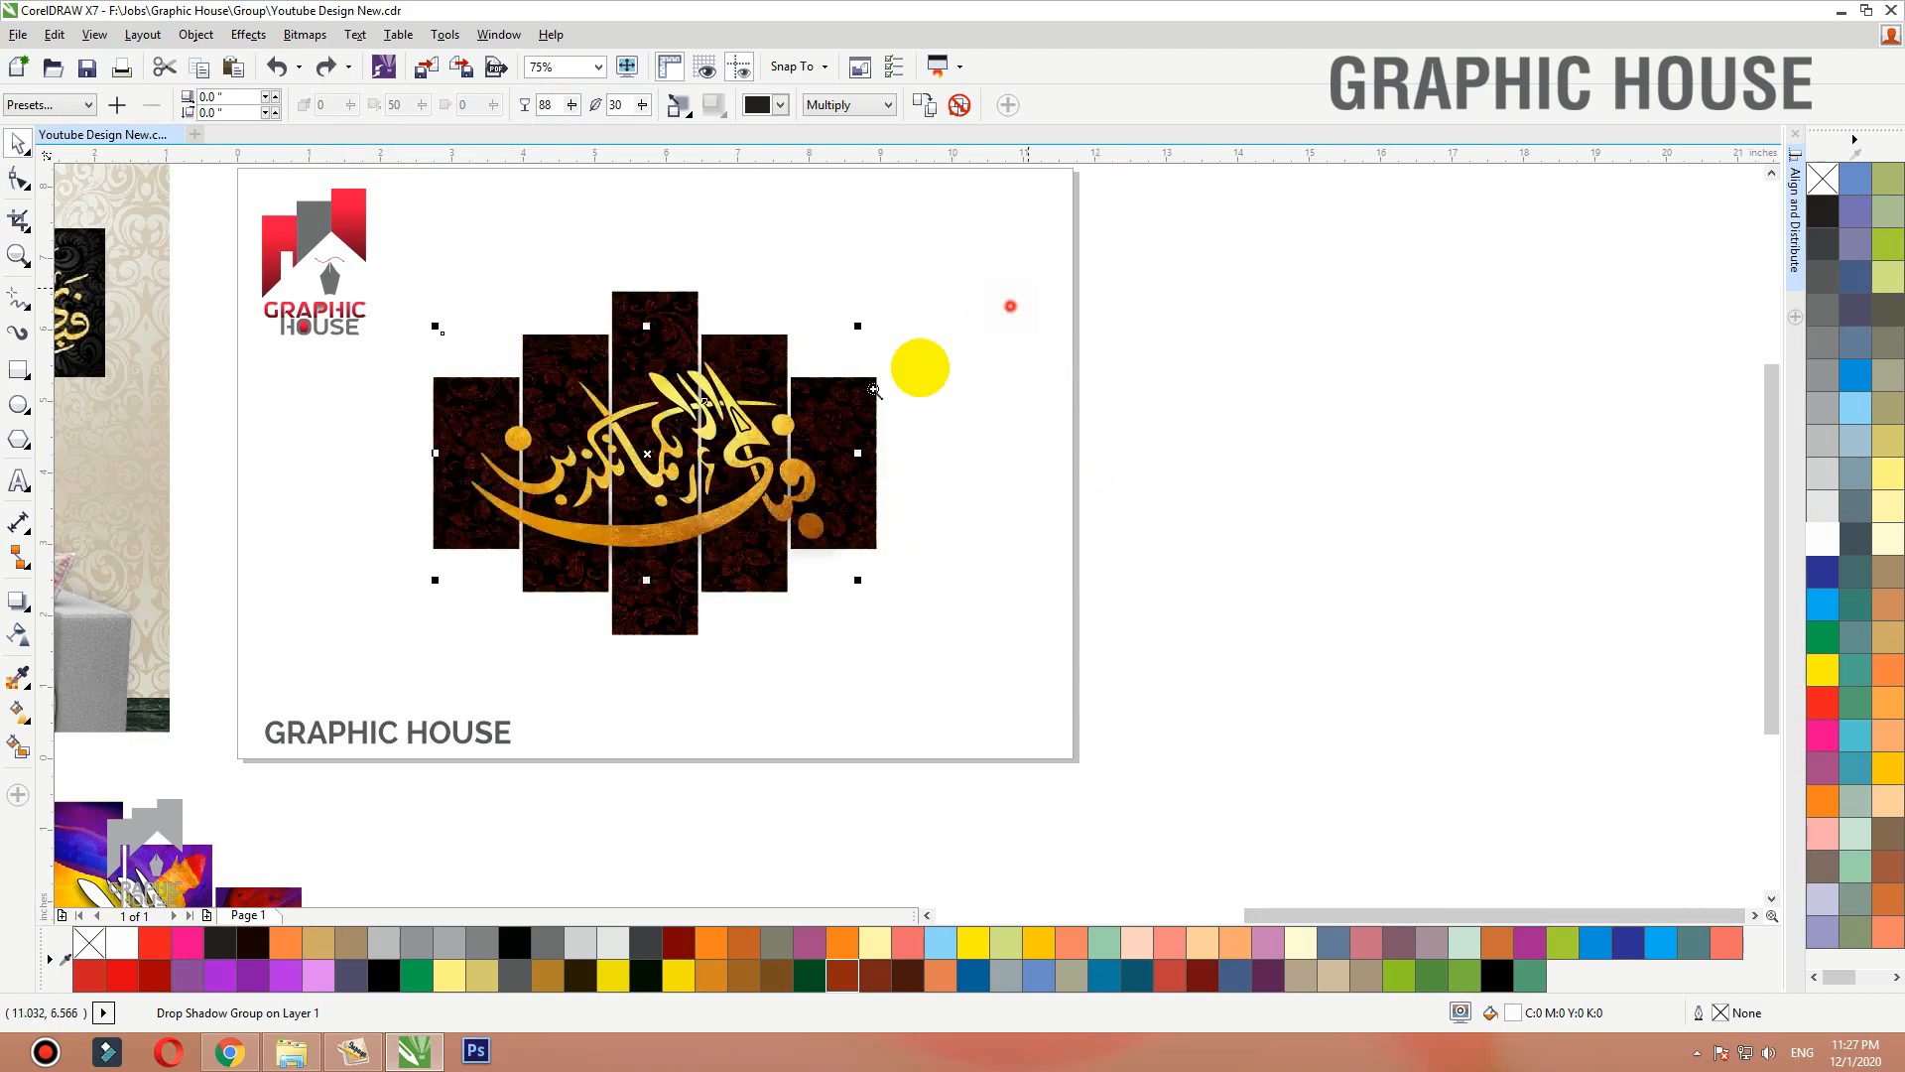
PowerClip the gold calligraphy with its drop shadow inside the dark floral five-panel shape.
key("shift+F2")
key("ctrl+1")
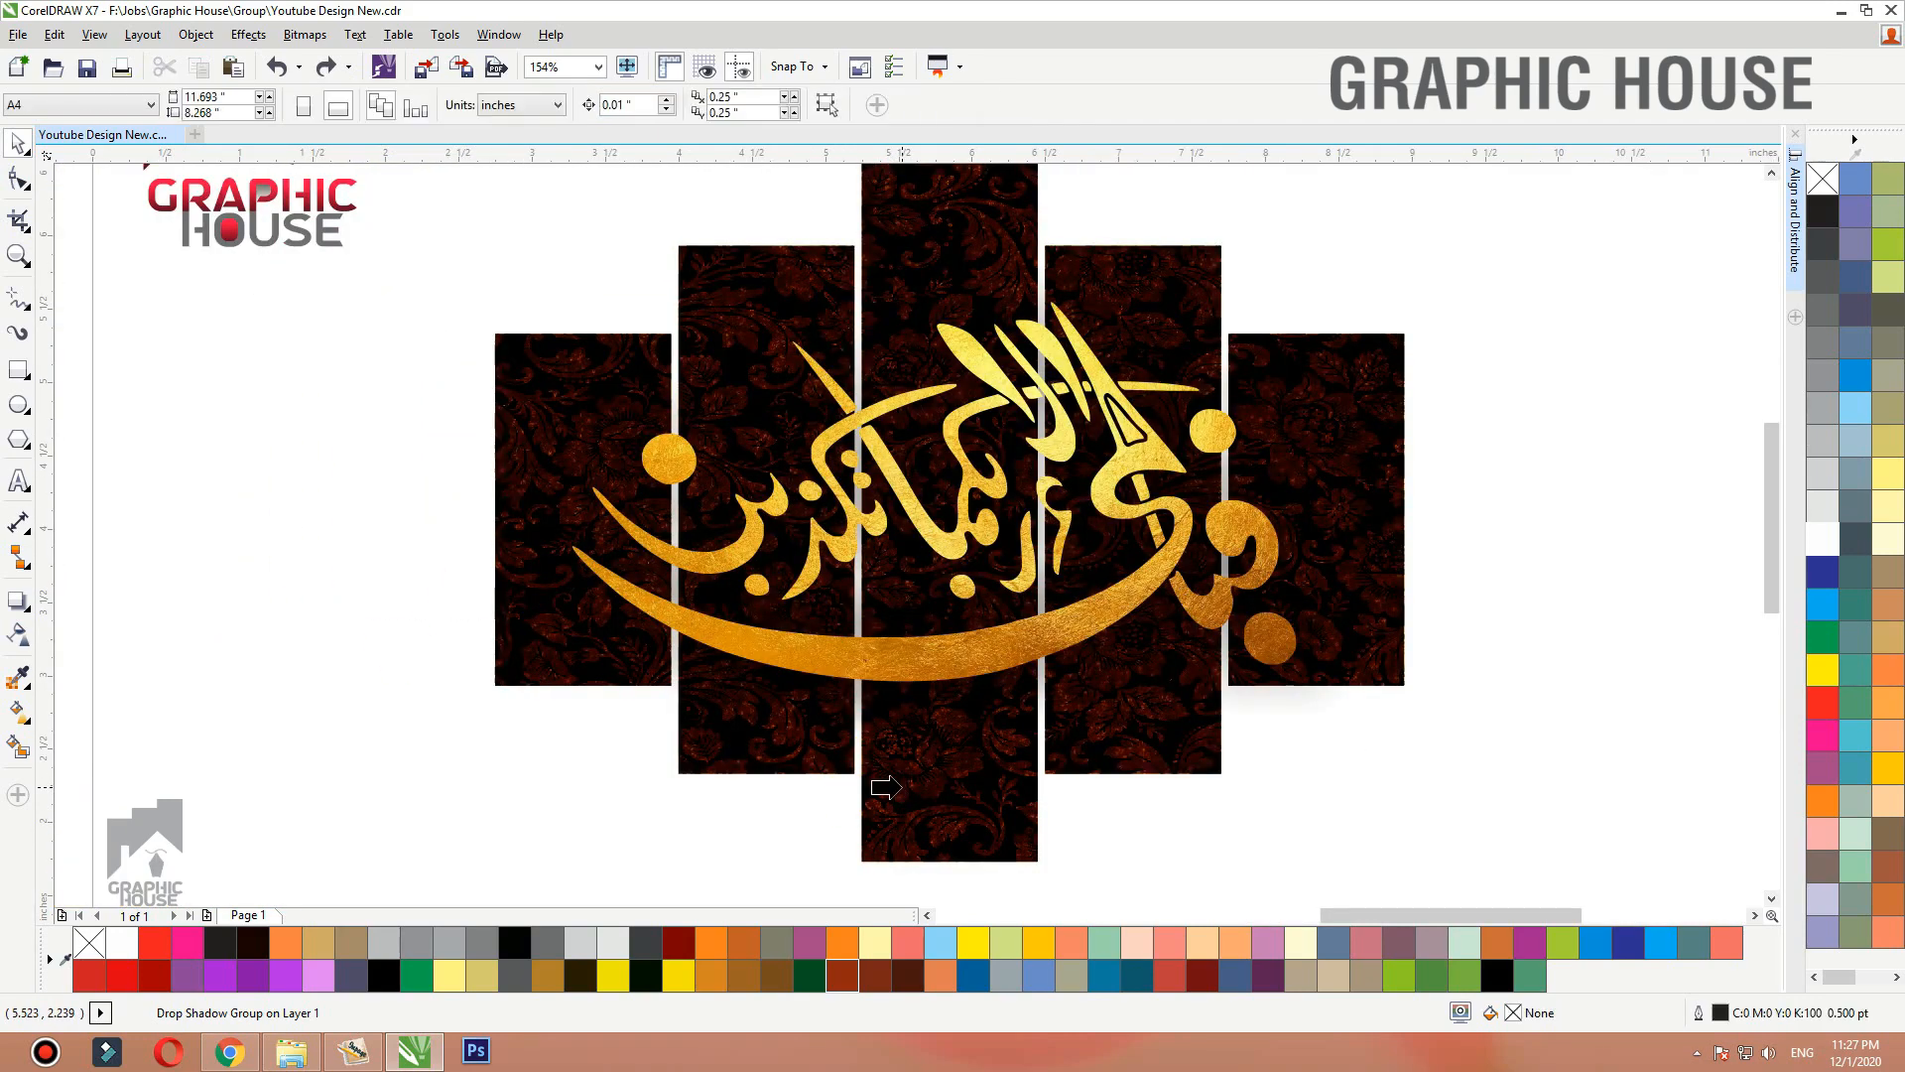
left_click(902, 794)
left_click_drag(969, 802, 985, 672)
key("ctrl+z")
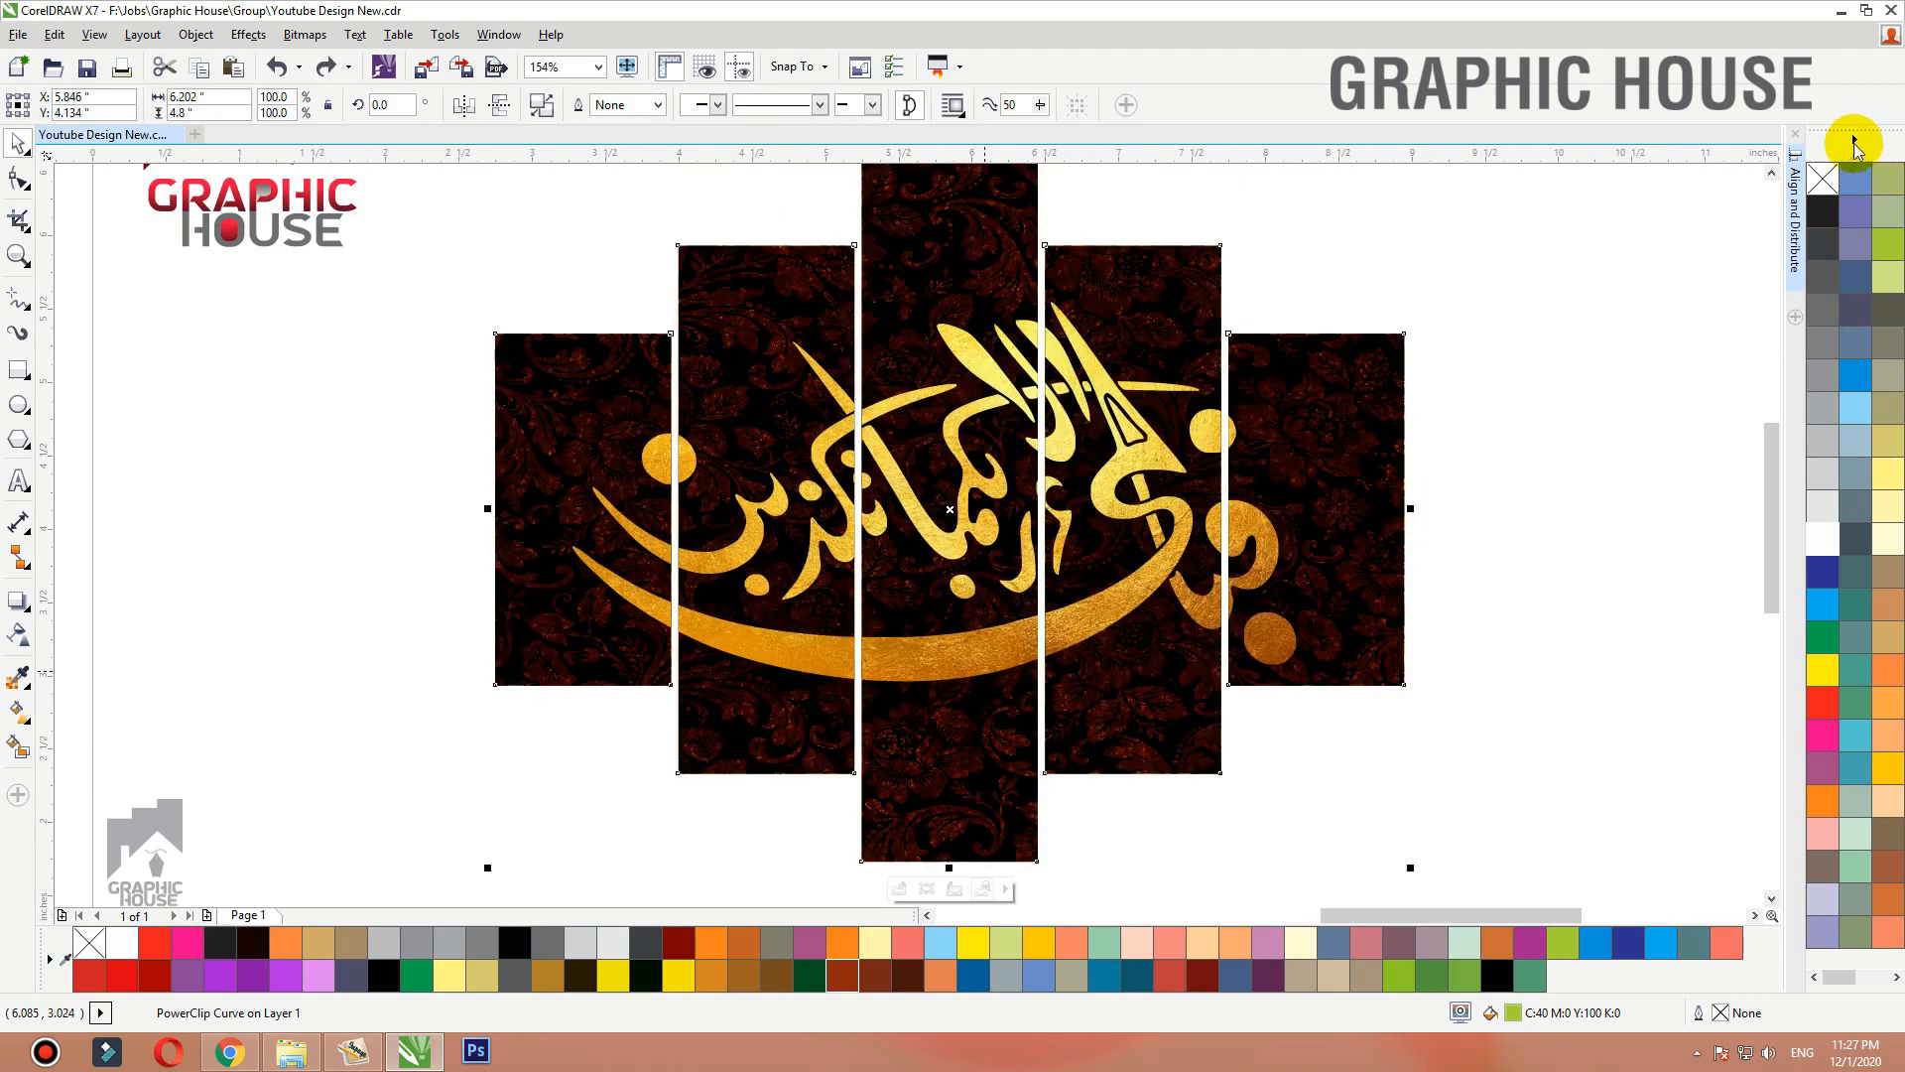
left_click(1522, 310)
scroll(976, 327, "down", 2)
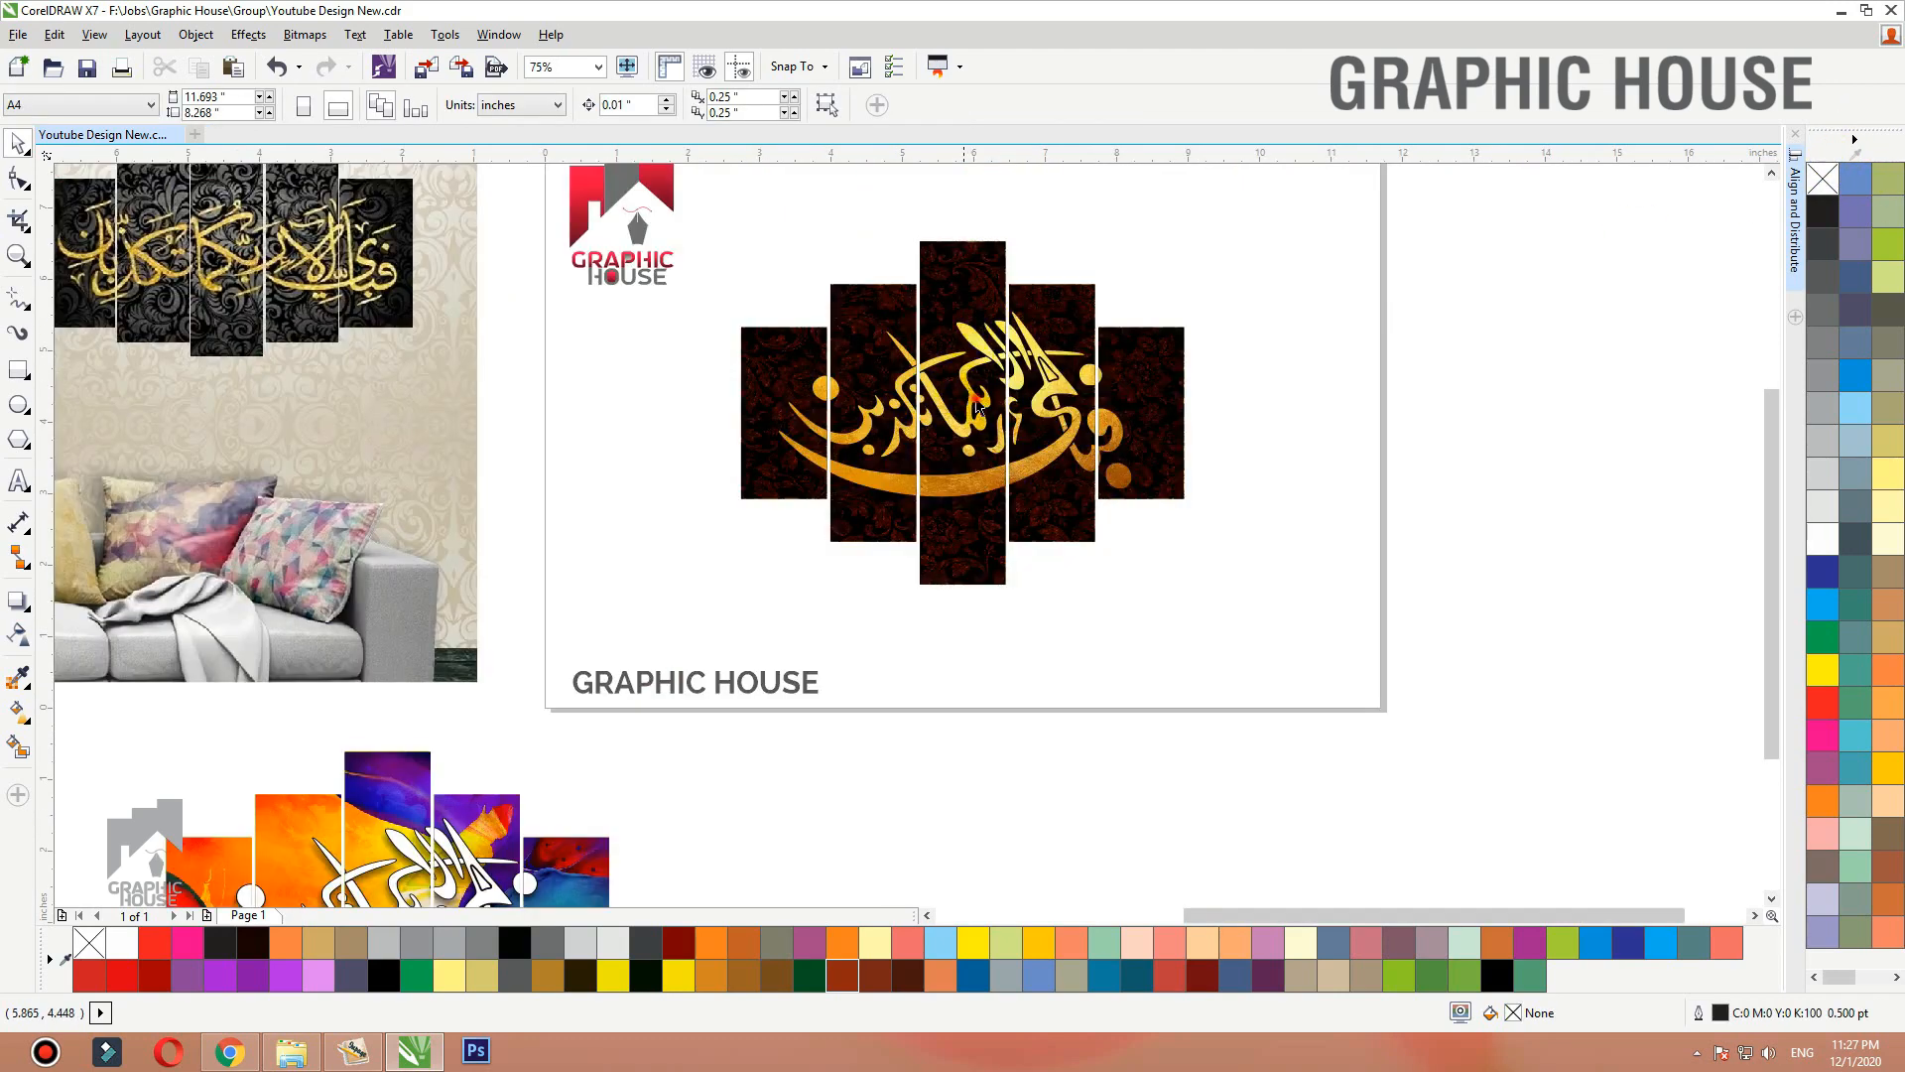
left_click(979, 373)
scroll(979, 374, "down", 2)
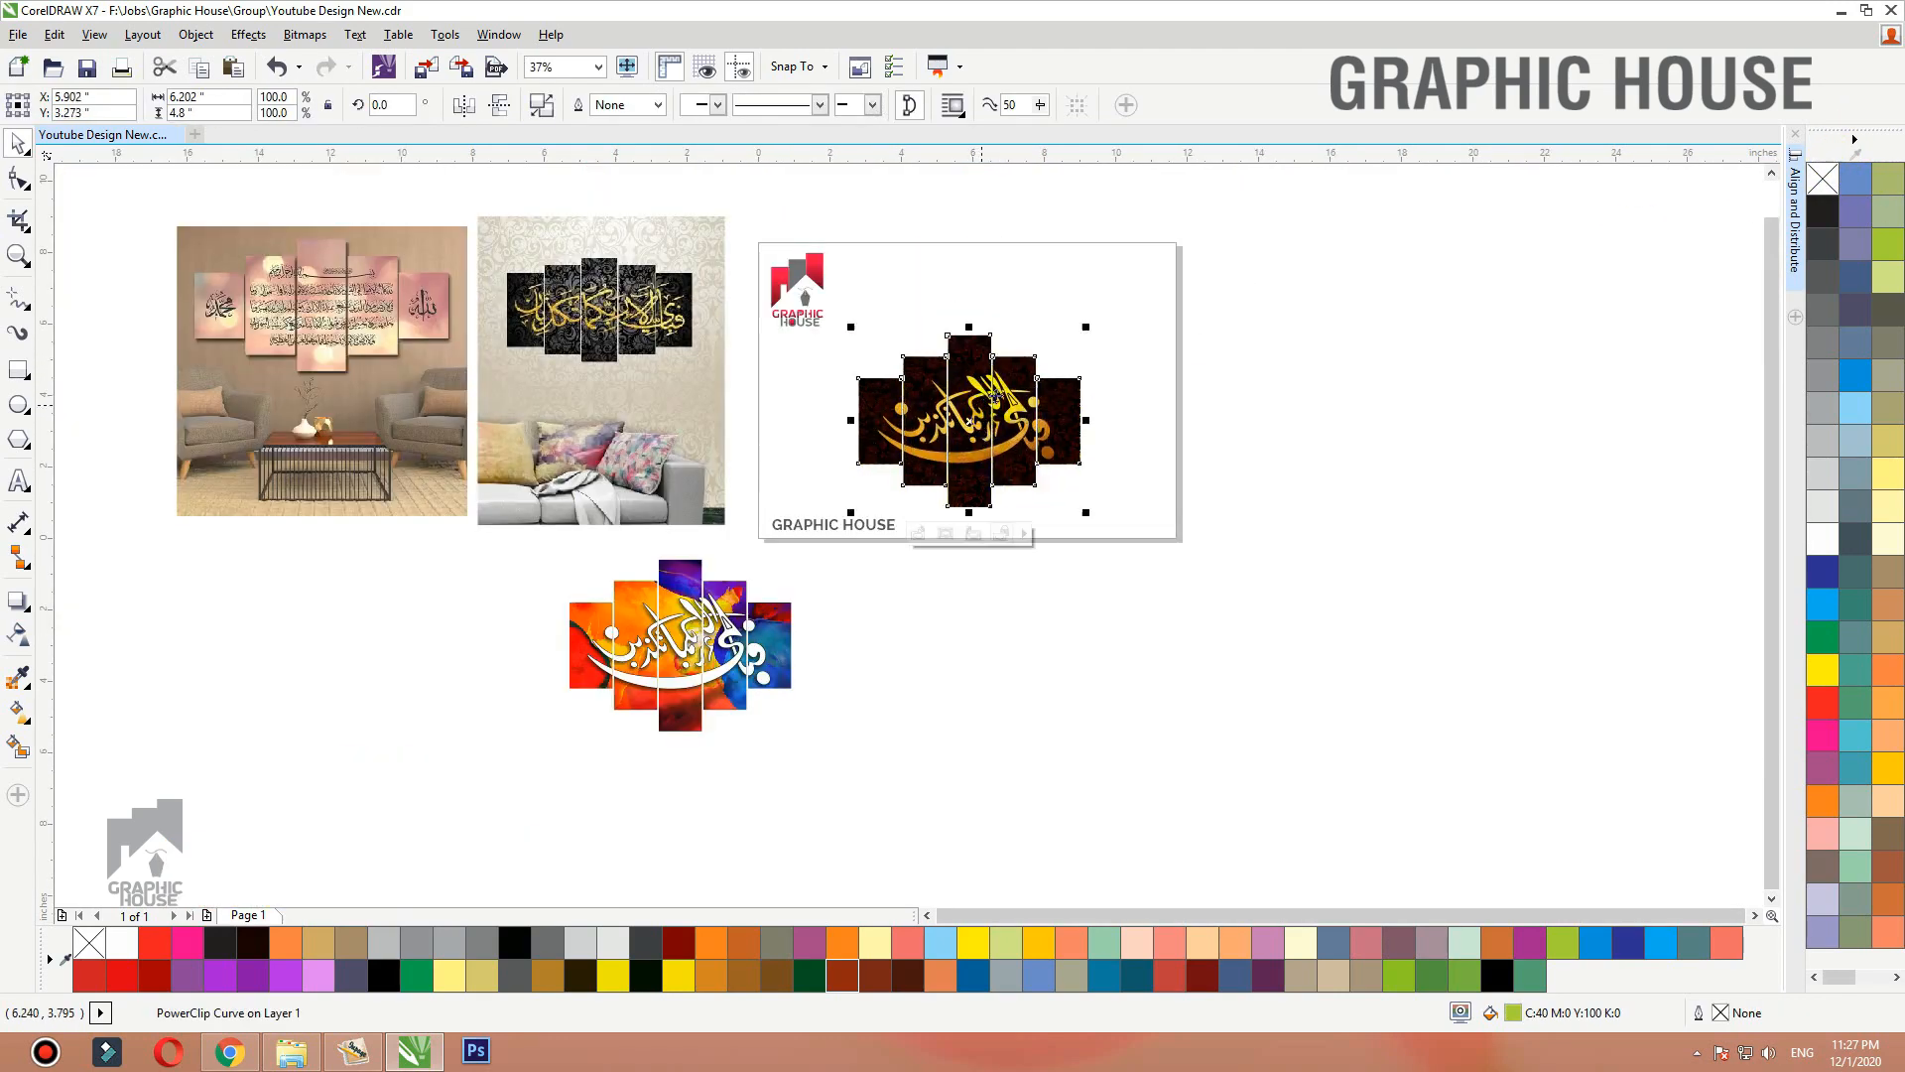
left_click_drag(623, 348, 1300, 371)
key("ctrl+z")
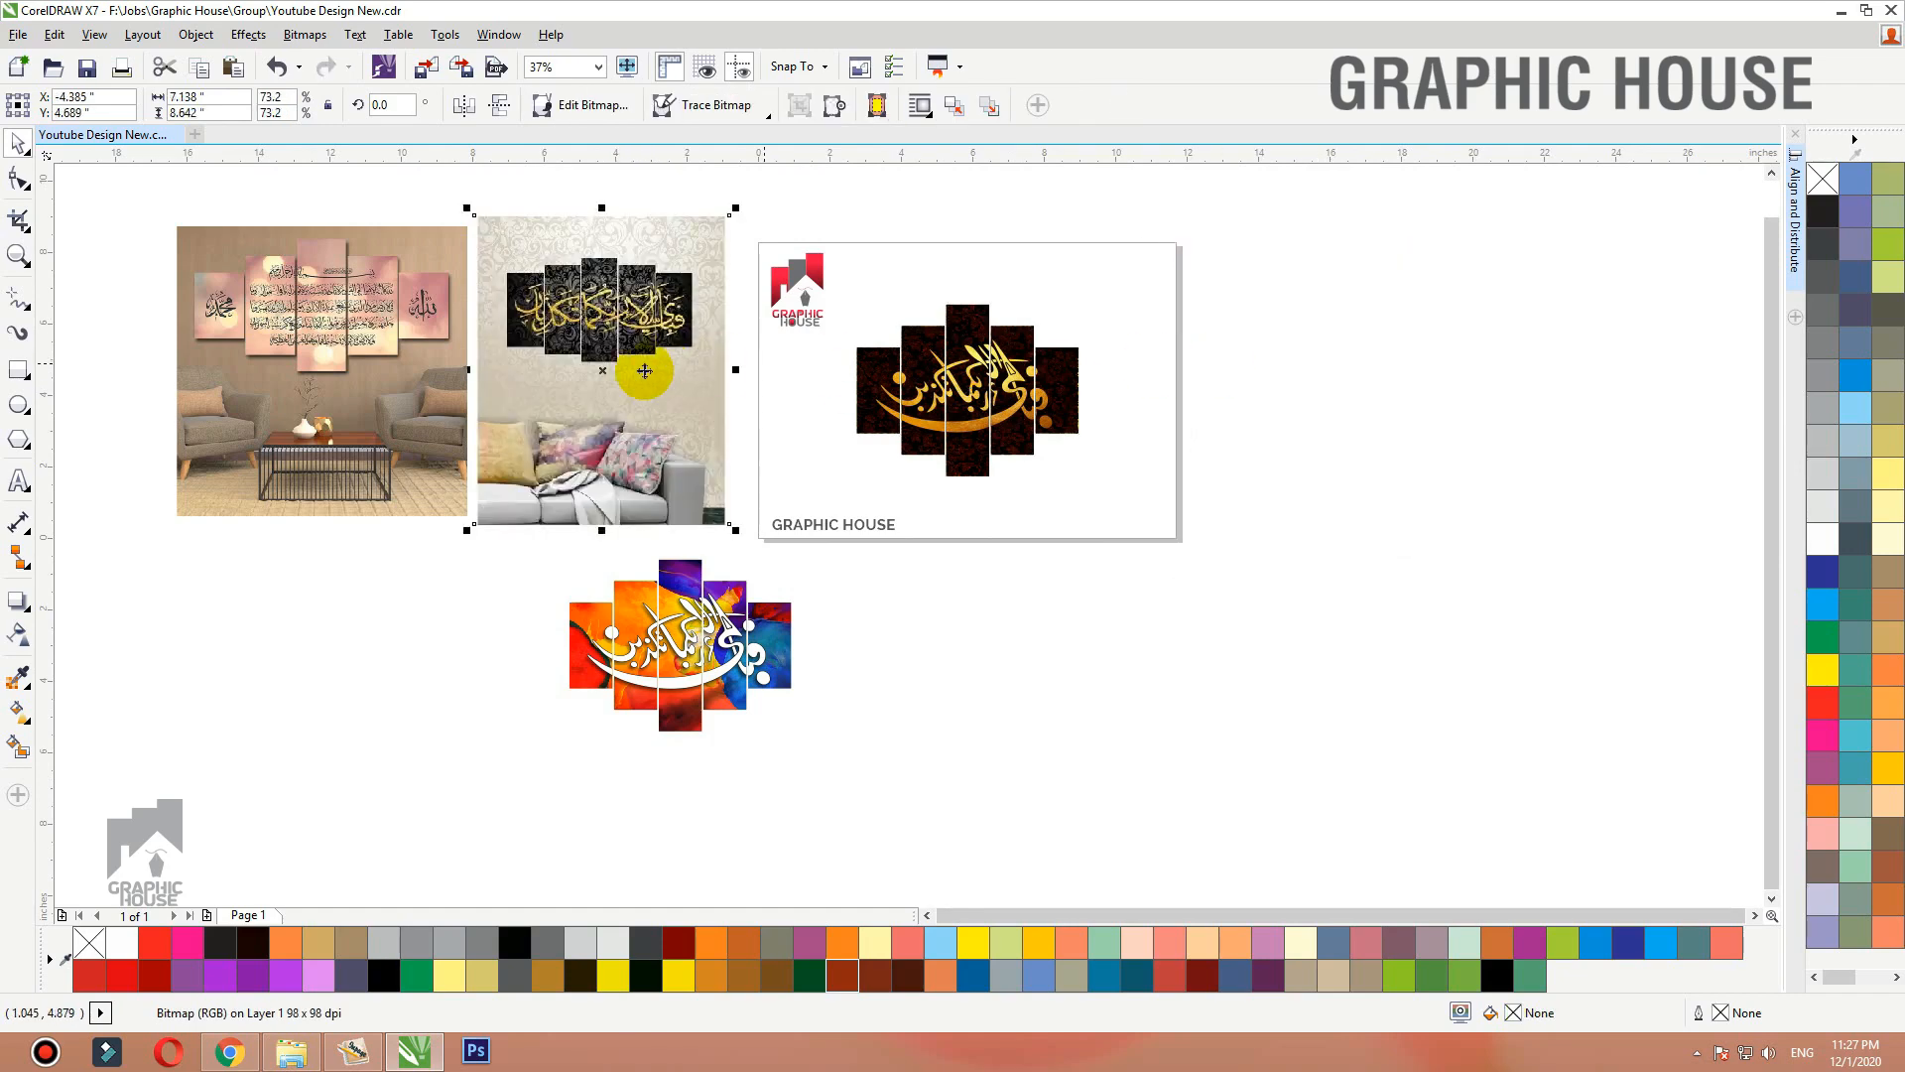
Copy the sofa room photo to the empty area beside the page and move the dark floral five-panel artwork onto its wall.
left_click_drag(638, 370, 1339, 428)
left_click_drag(1006, 422, 1337, 389)
scroll(1304, 368, "up", 4)
scroll(1225, 349, "down", 3)
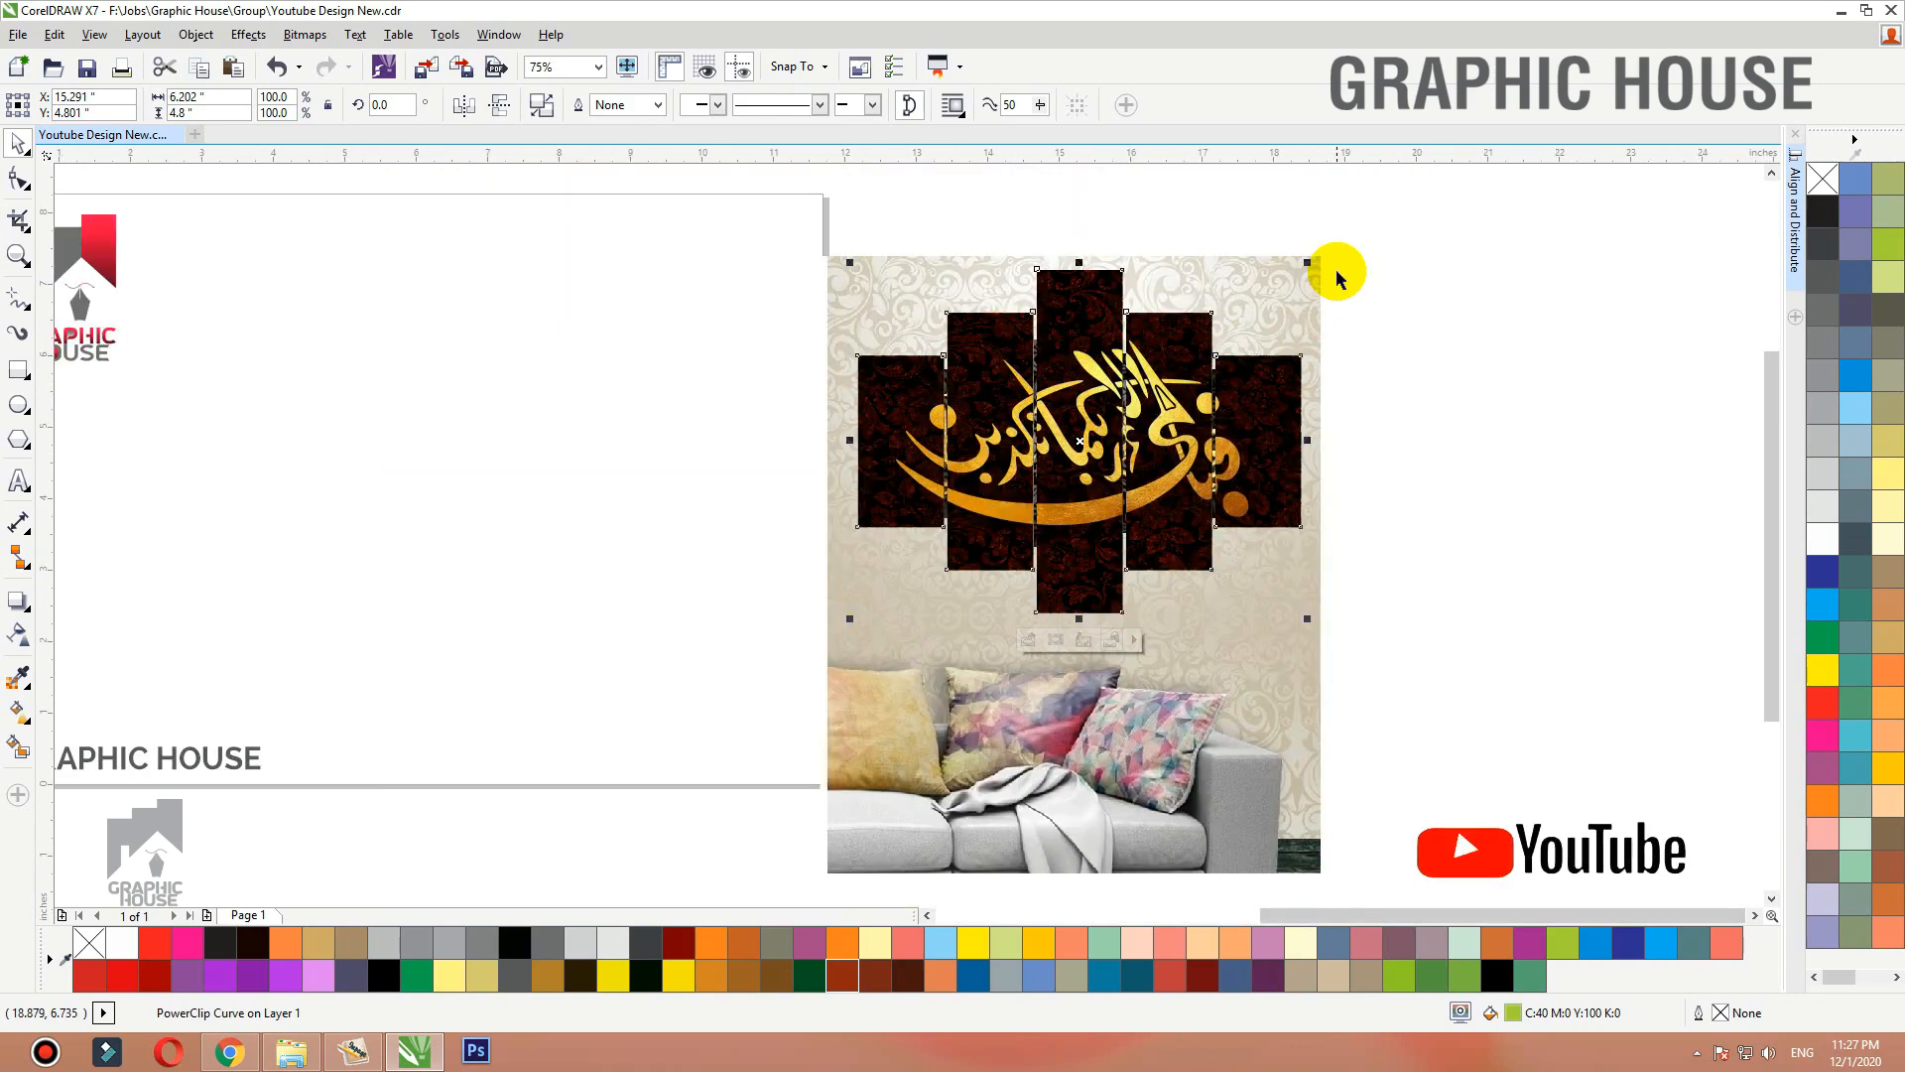
Scale the five-panel artwork above the sofa down to about 5.787 by 4.479 inches and check it on the room photo.
left_click_drag(1306, 264, 1278, 281)
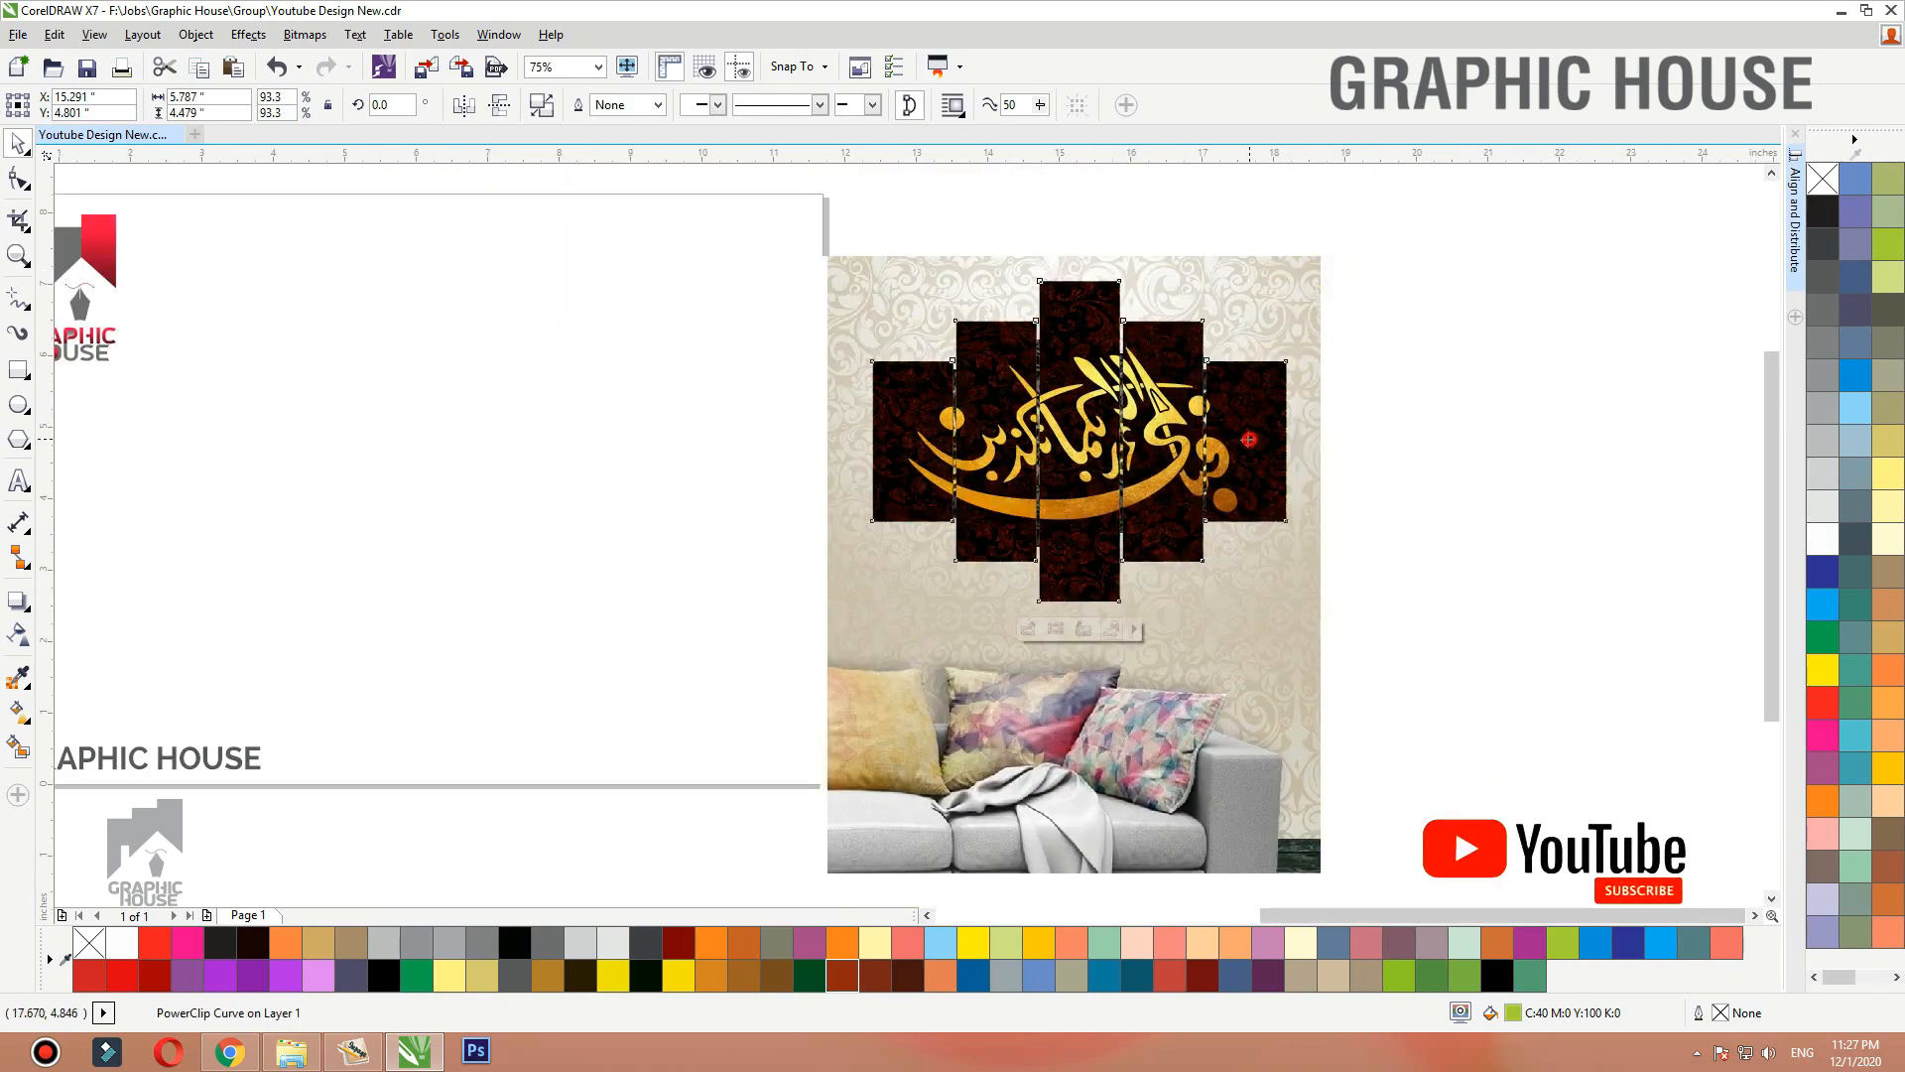
left_click(1262, 268, "shift")
key("shift+F2")
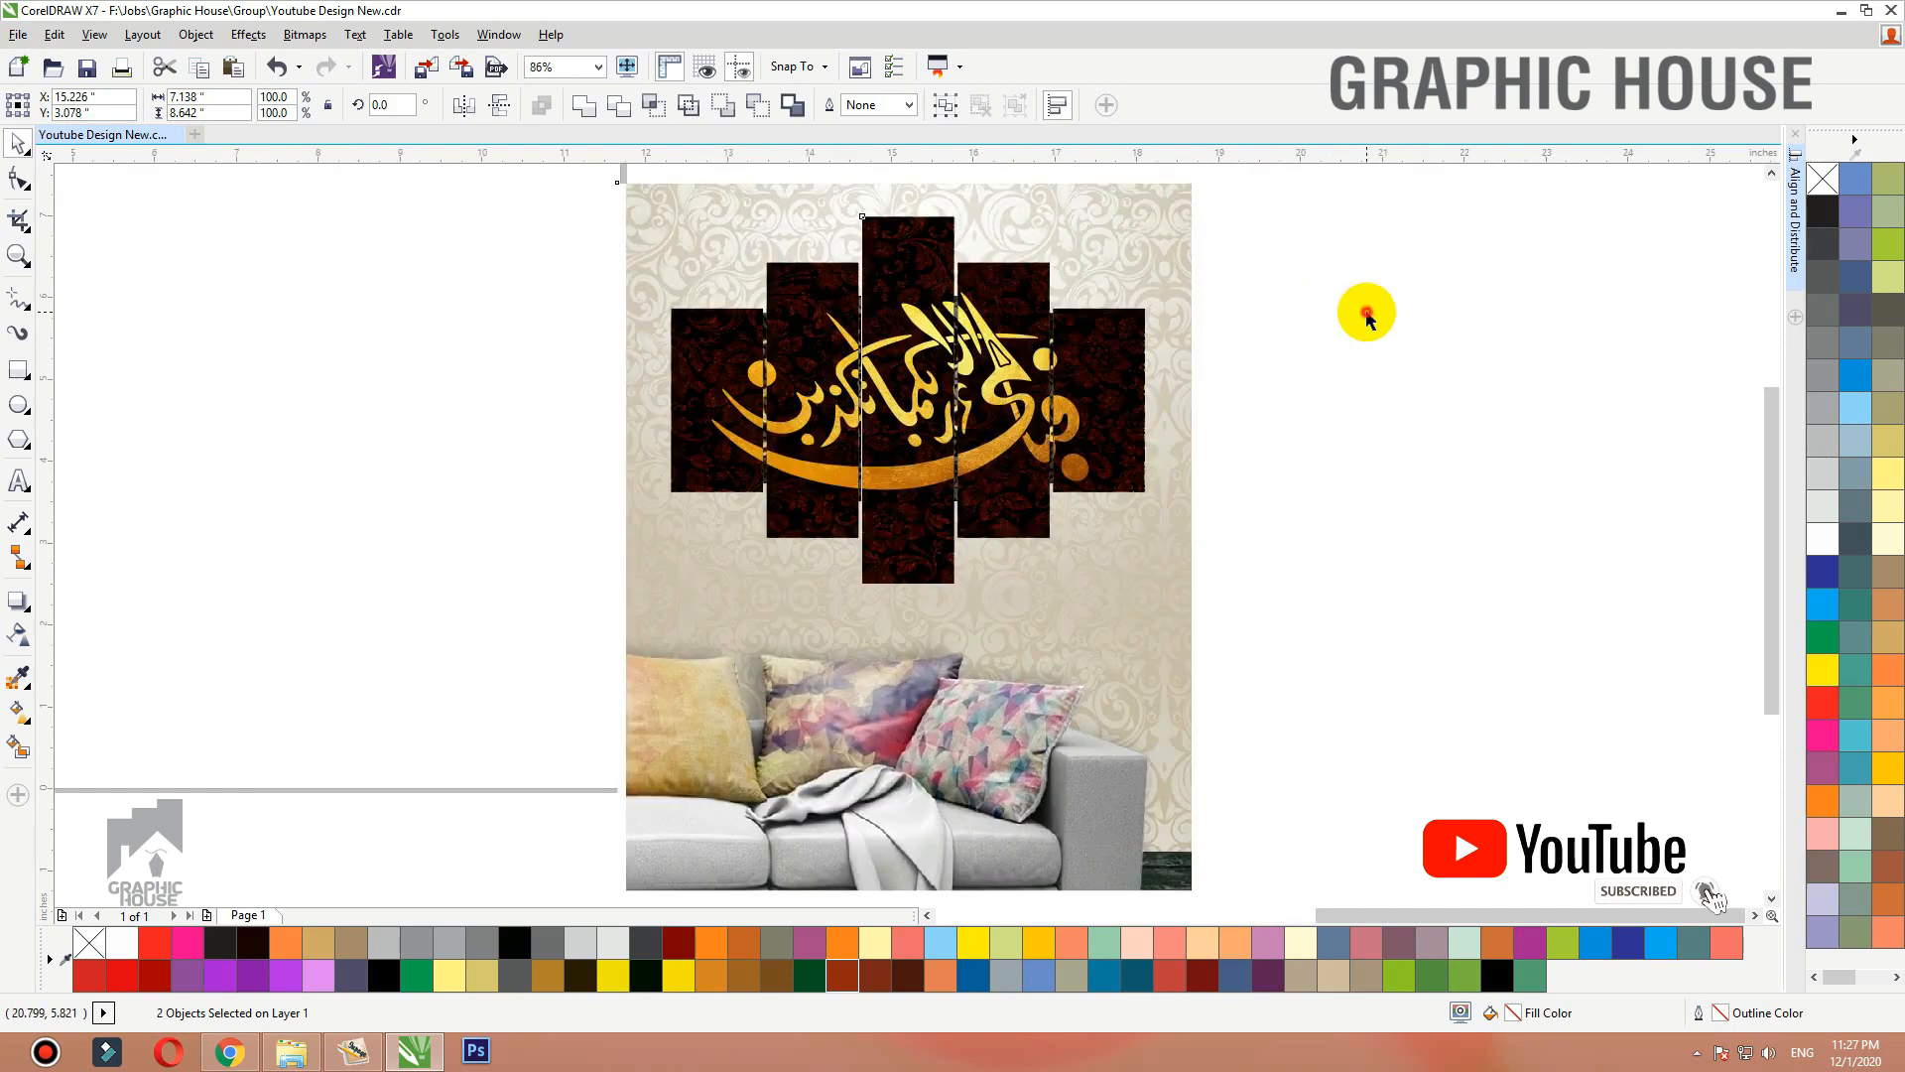
left_click(1368, 314)
scroll(1126, 320, "down", 2)
key("F4")
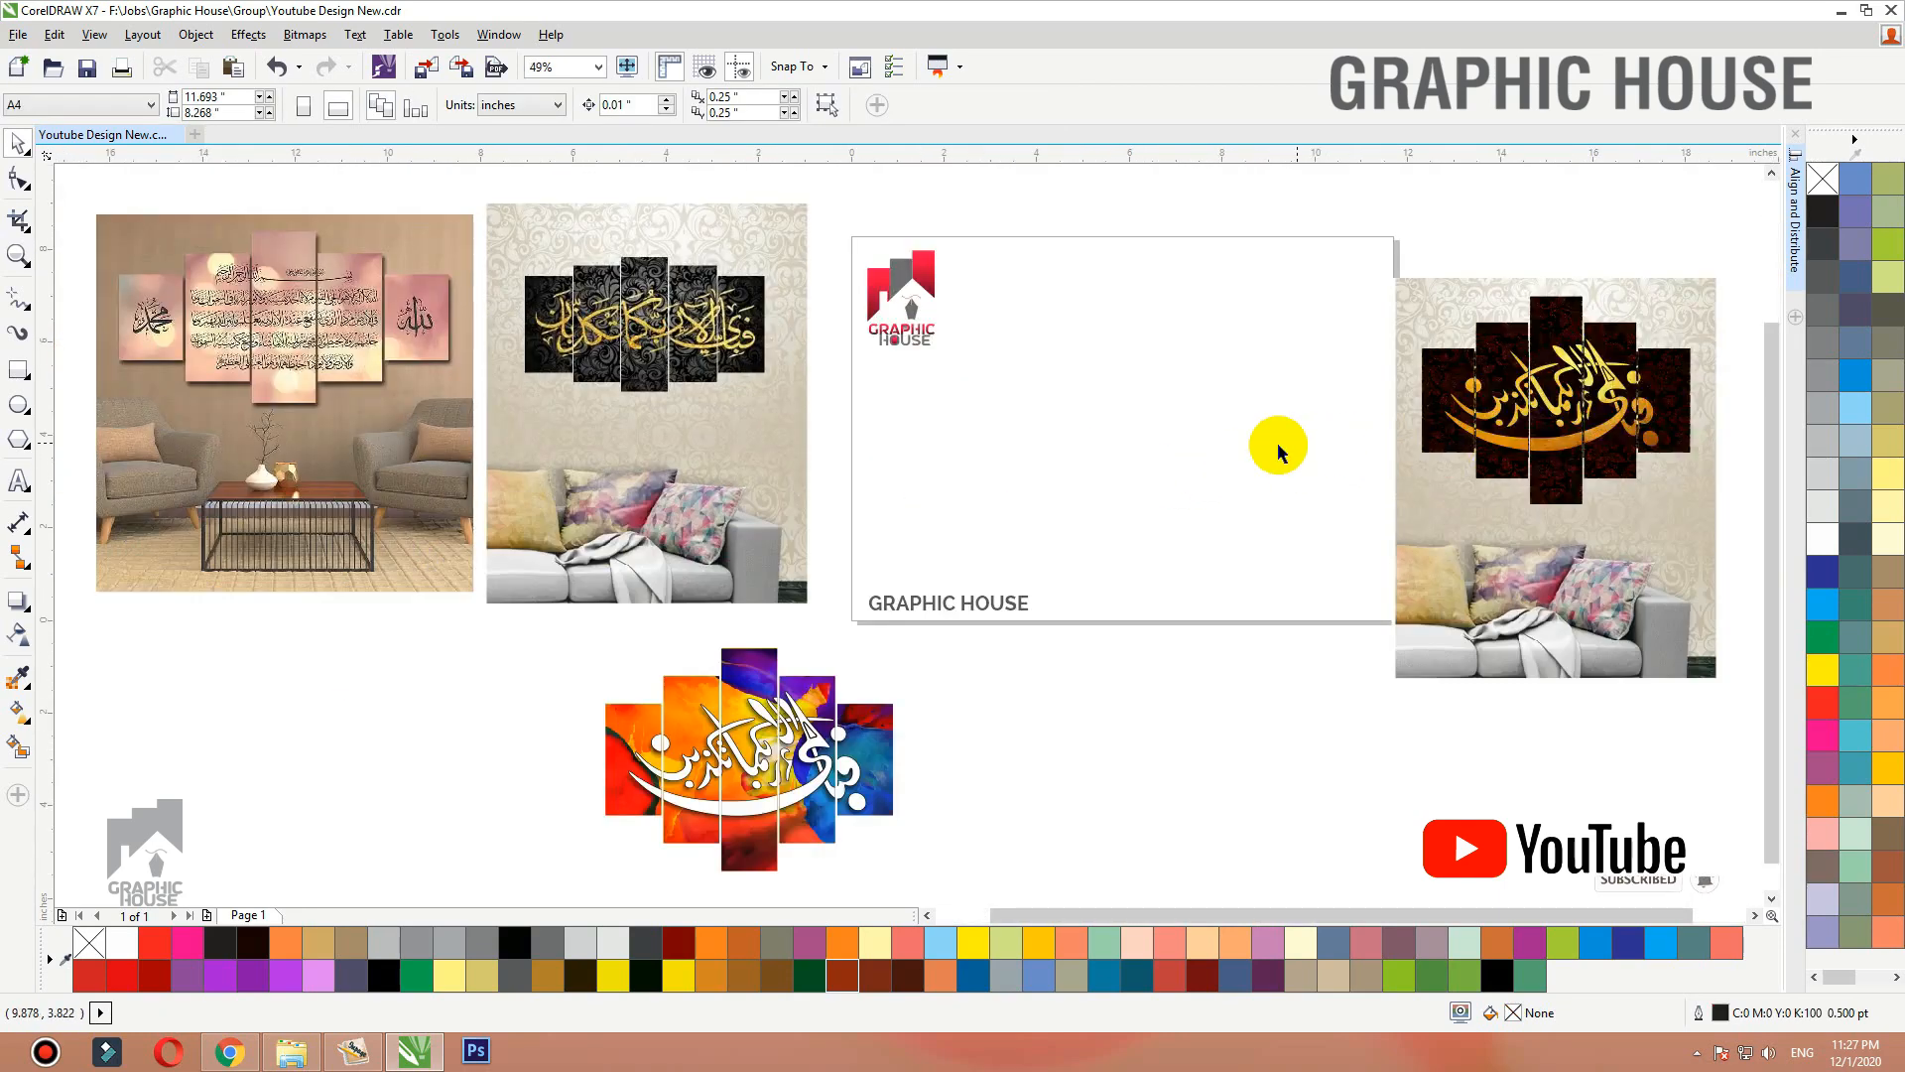
Place a copy of the dark floral five-panel artwork on the wall of the armchair room photo, over the pink panels.
left_click(1571, 434)
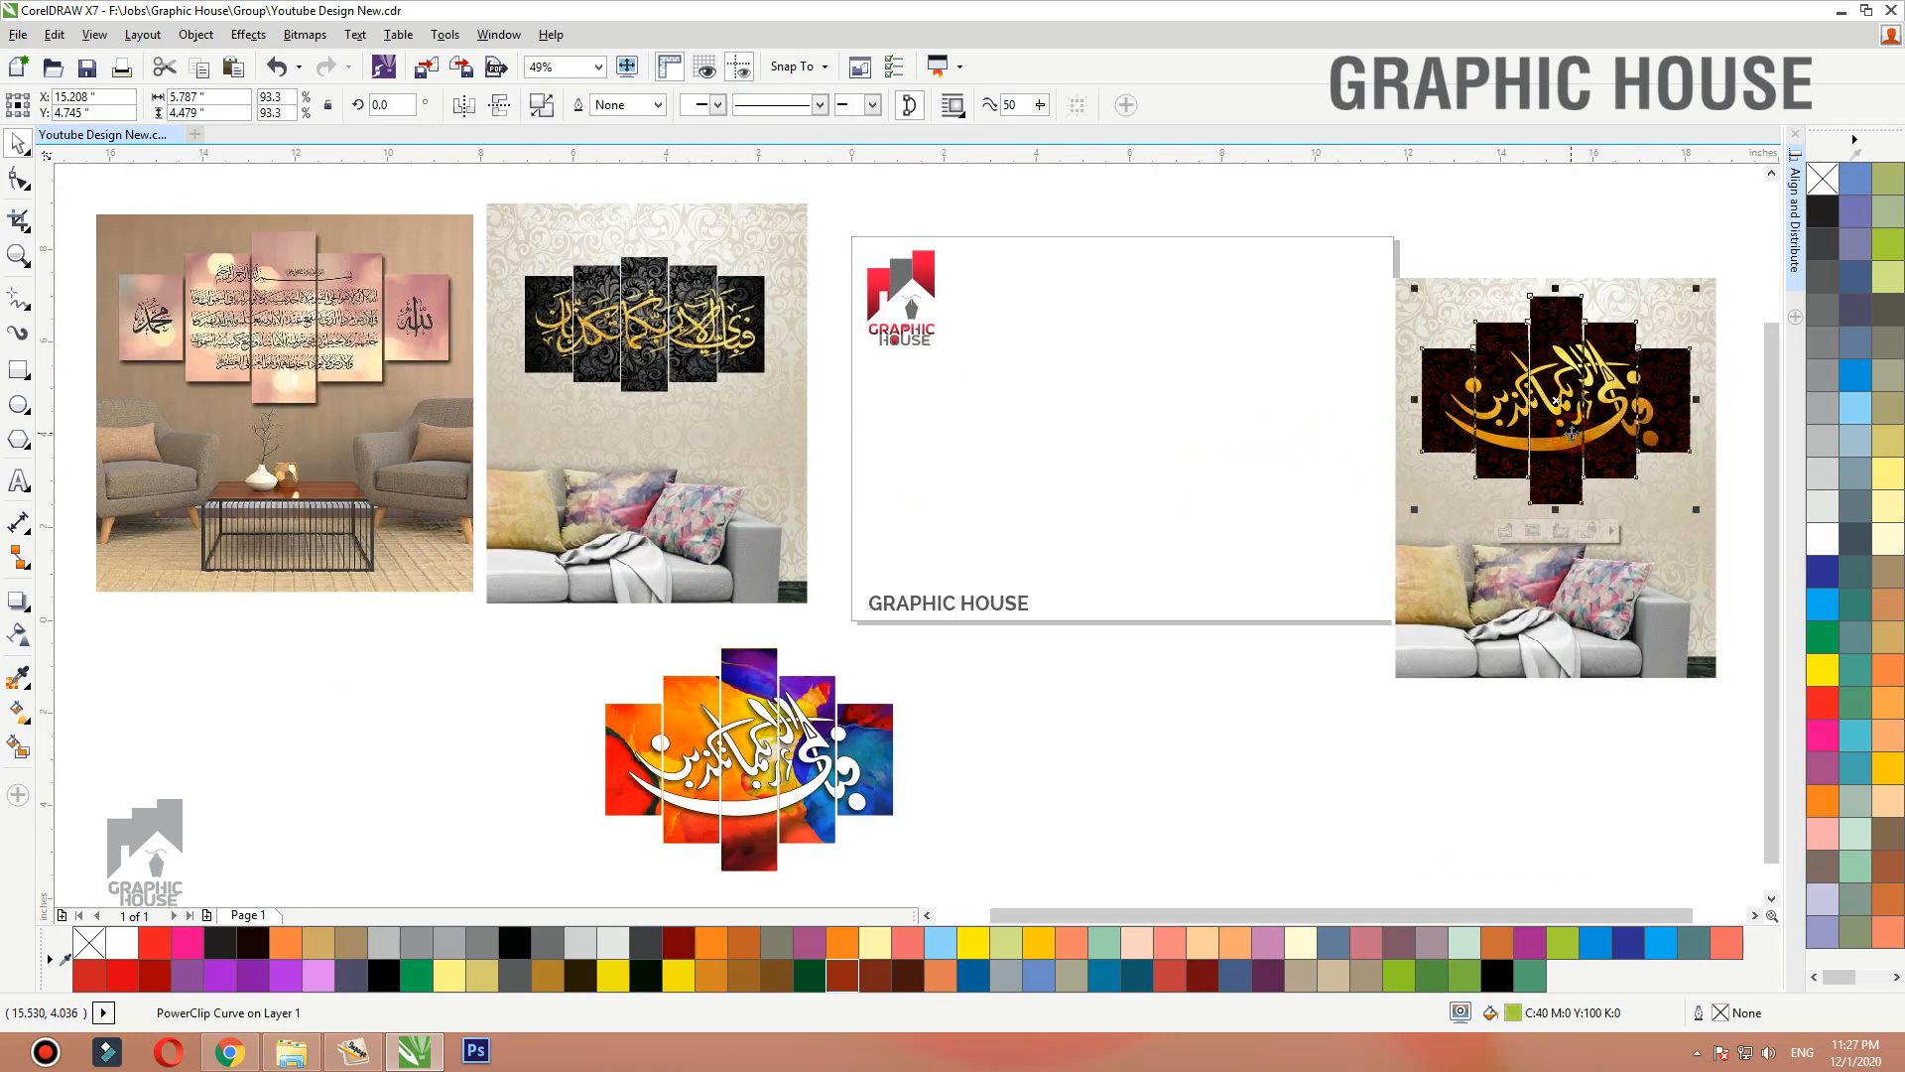
left_click_drag(1571, 434, 292, 359)
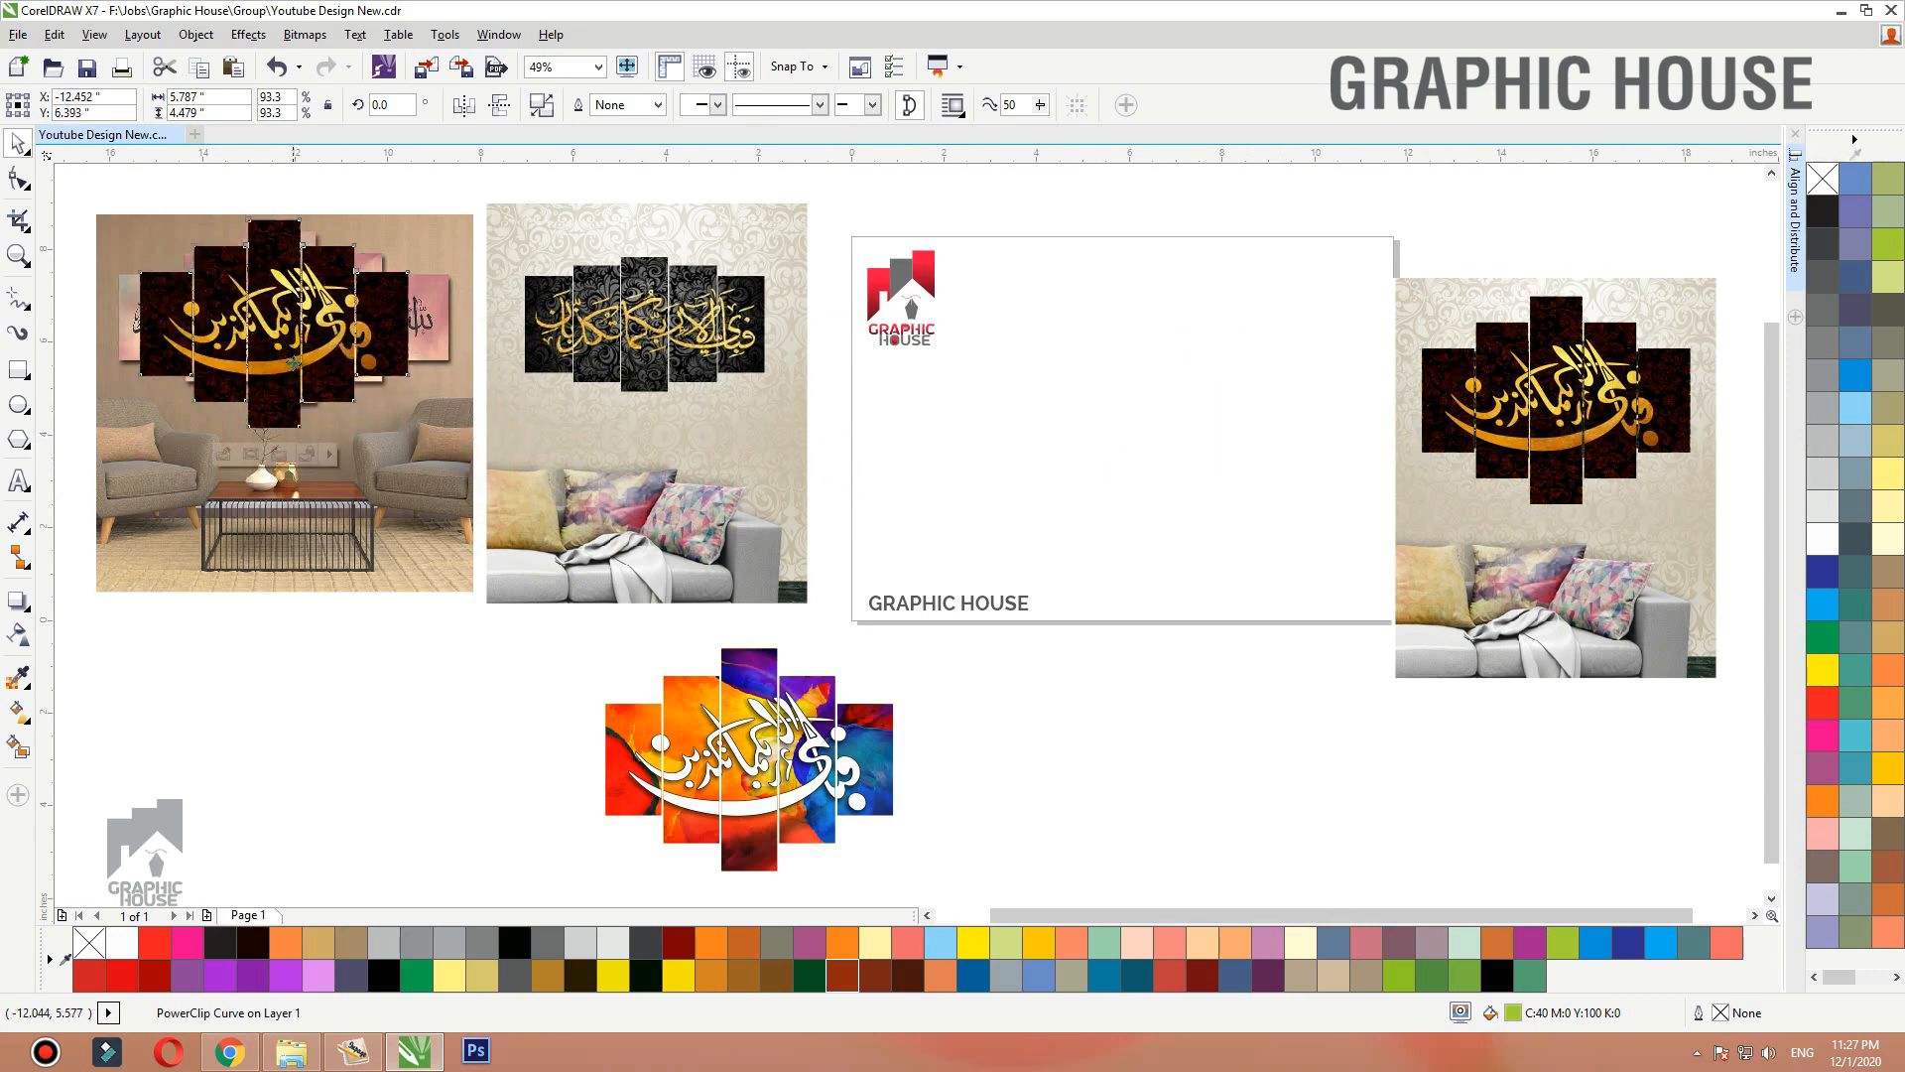